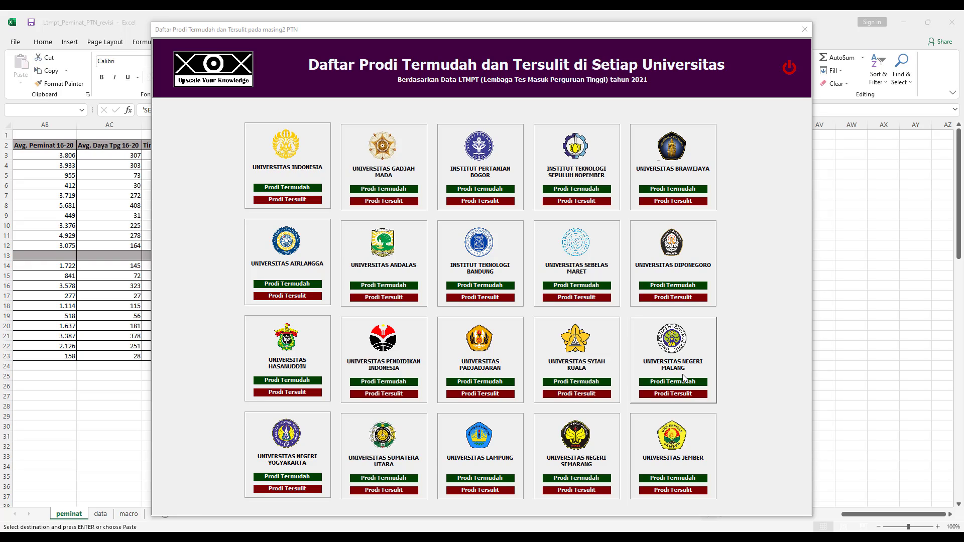
- Open the easiest study programs (Prodi Termudah) for Institut Teknologi Bandung
{"action": "left_click", "coordinate": [489, 286]}
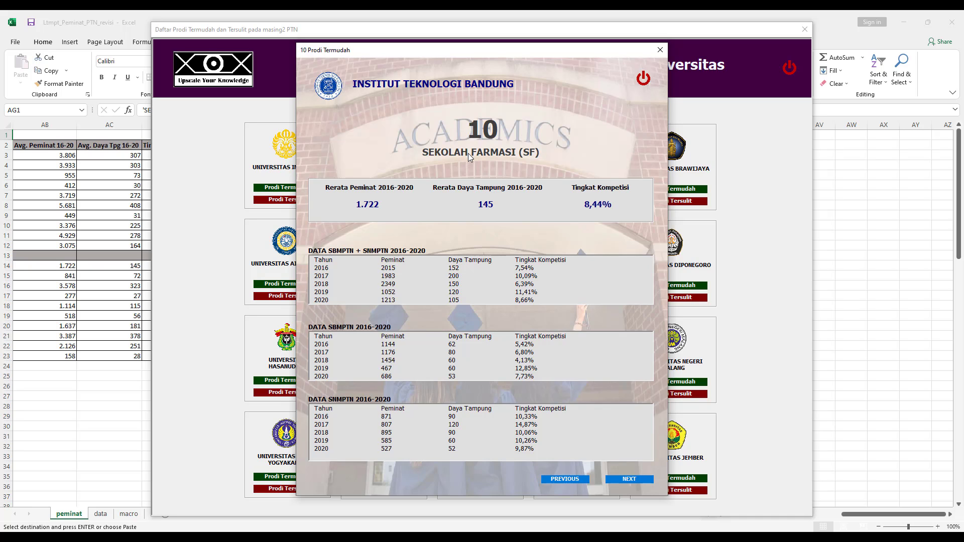
{"action": "left_click", "coordinate": [694, 406]}
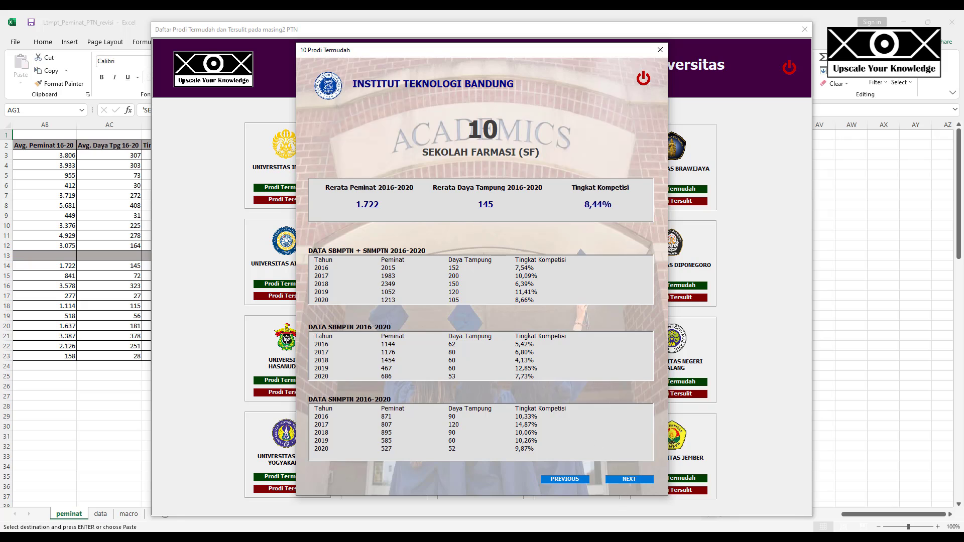
- Switch to the LTMPT website in the browser and highlight SBMPTN and Mandiri in the Informasi Umum background text
{"action": "left_click", "coordinate": [626, 494]}
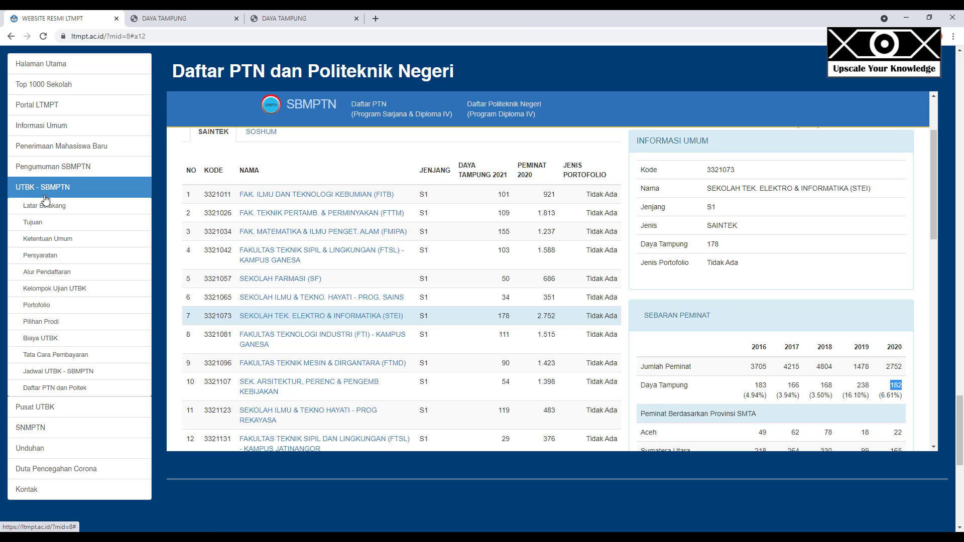
{"action": "left_click", "coordinate": [44, 133]}
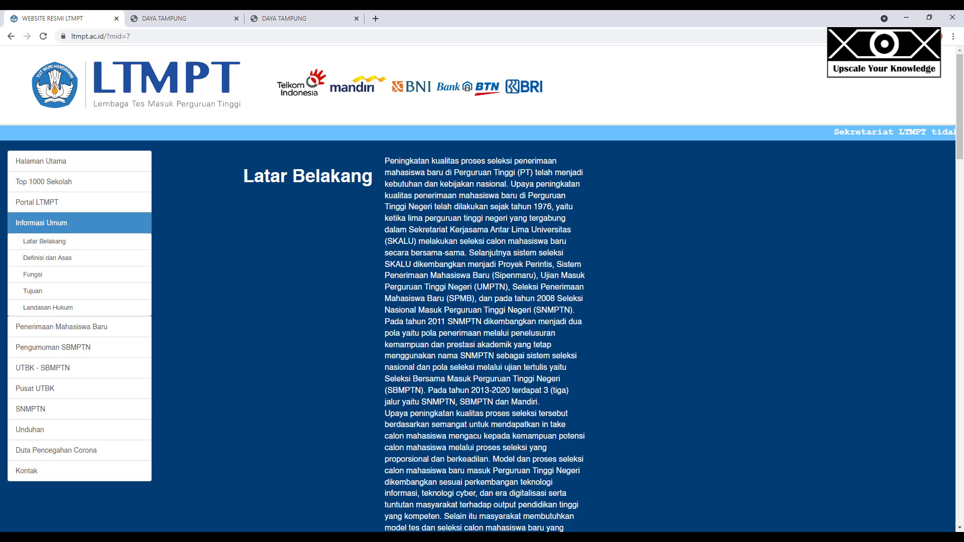
{"action": "left_click_drag", "start_coordinate": [428, 392], "coordinate": [444, 404]}
{"action": "double_click", "coordinate": [476, 402]}
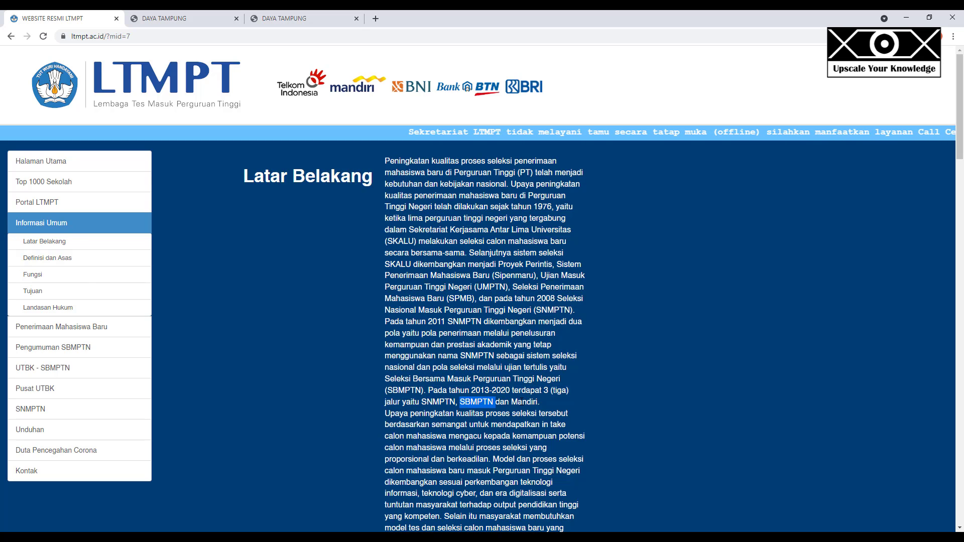
{"action": "double_click", "coordinate": [521, 402]}
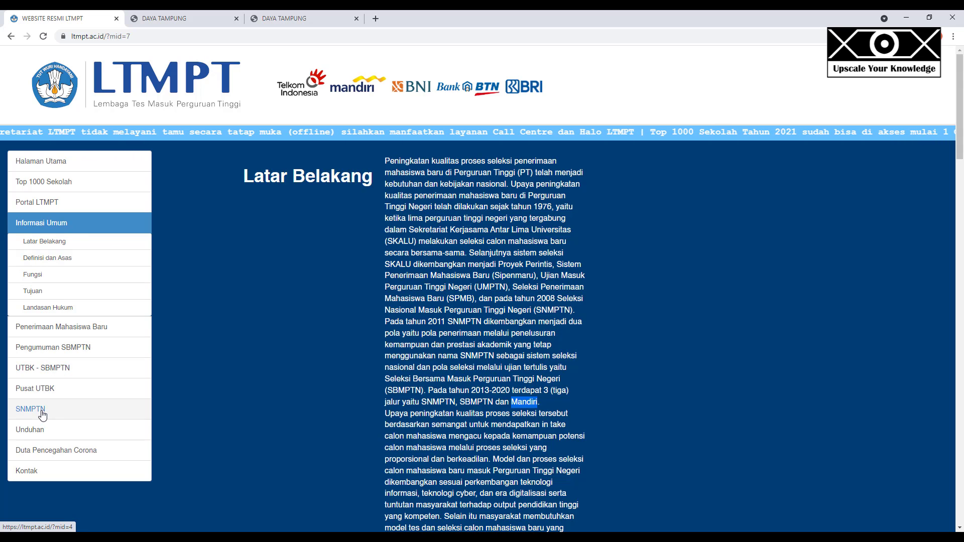
- In the UTBK - SBMPTN university list, open Universitas Syiah Kuala's Pendidikan Dokter Hewan program and highlight its yearly applicant and capacity figures
{"action": "left_click", "coordinate": [57, 369]}
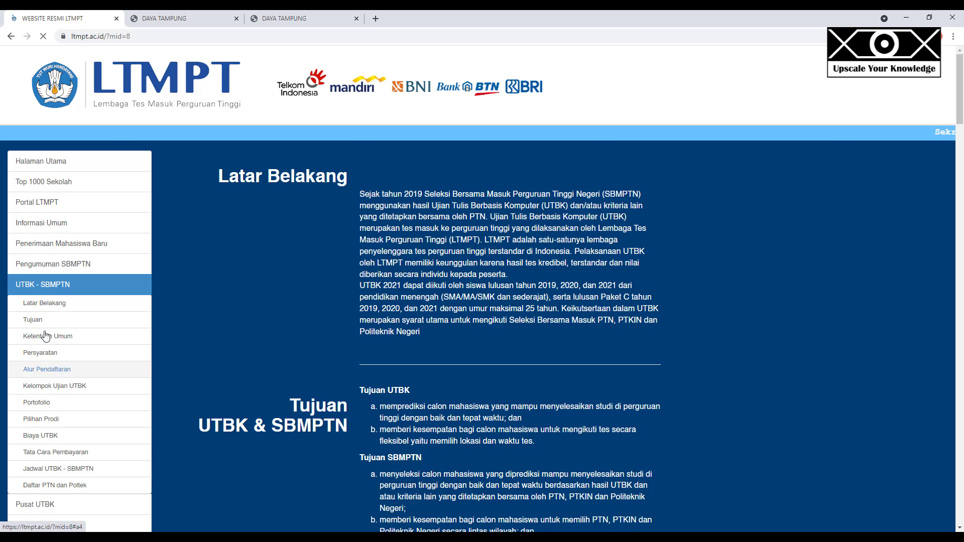
{"action": "left_click", "coordinate": [58, 485]}
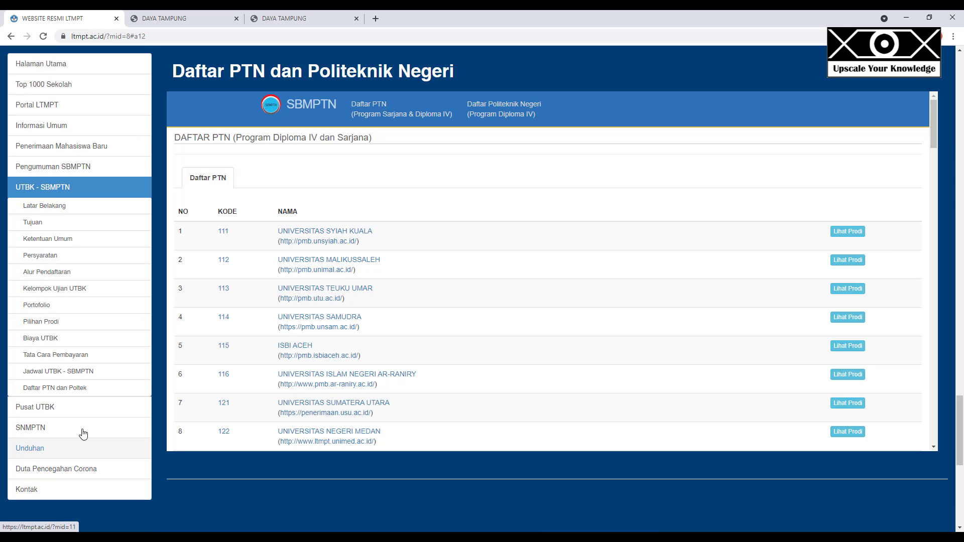
{"action": "left_click", "coordinate": [322, 232]}
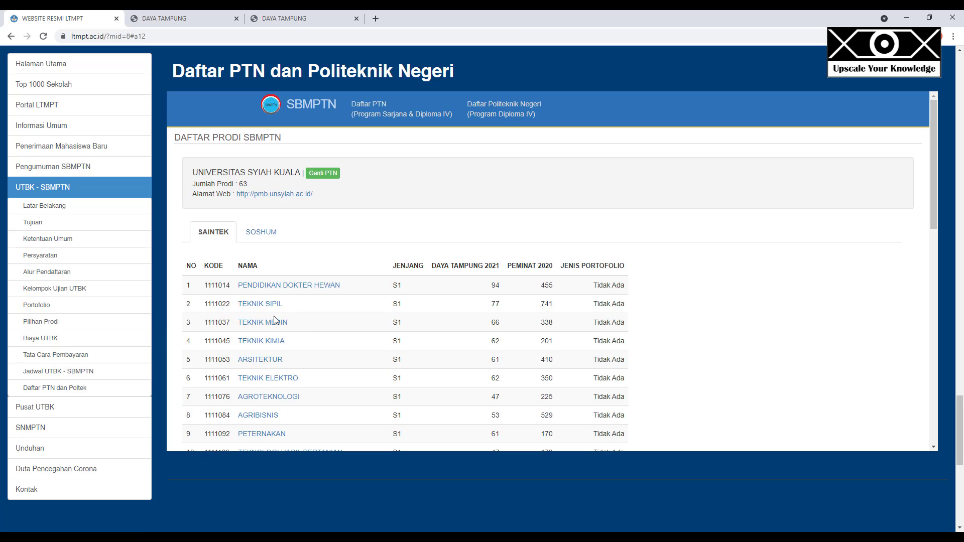
{"action": "left_click", "coordinate": [266, 285]}
{"action": "scroll", "coordinate": [606, 411], "scroll_direction": "down", "scroll_amount": 4}
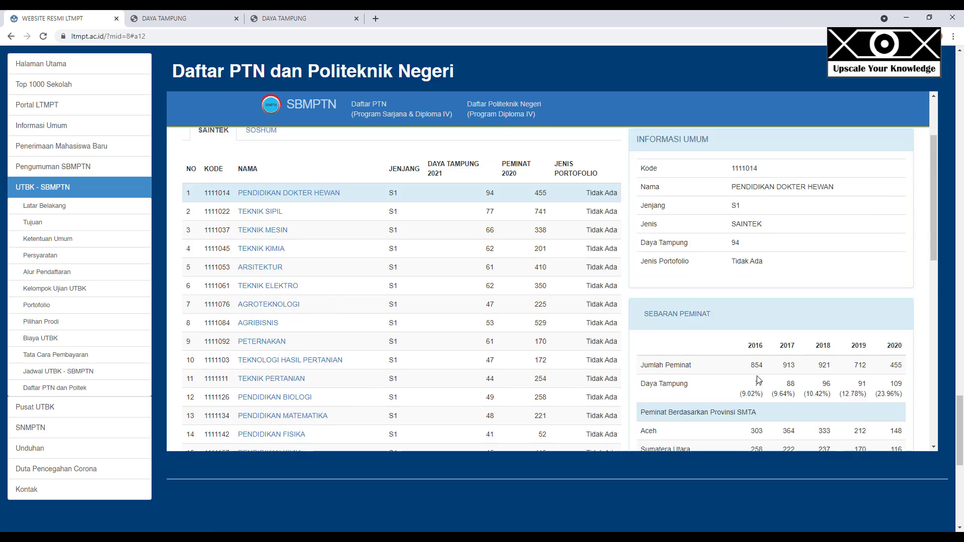
{"action": "double_click", "coordinate": [756, 266]}
{"action": "left_click_drag", "start_coordinate": [902, 284], "coordinate": [742, 265]}
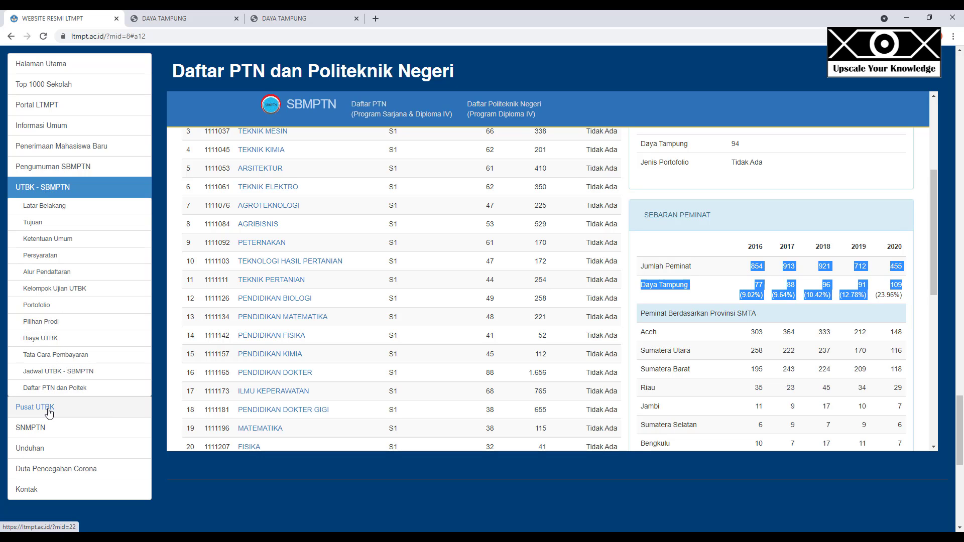
- In the SNMPTN university list, open Universitas Syiah Kuala's Pendidikan Dokter Hewan program and examine its yearly data distribution
{"action": "left_click", "coordinate": [48, 428]}
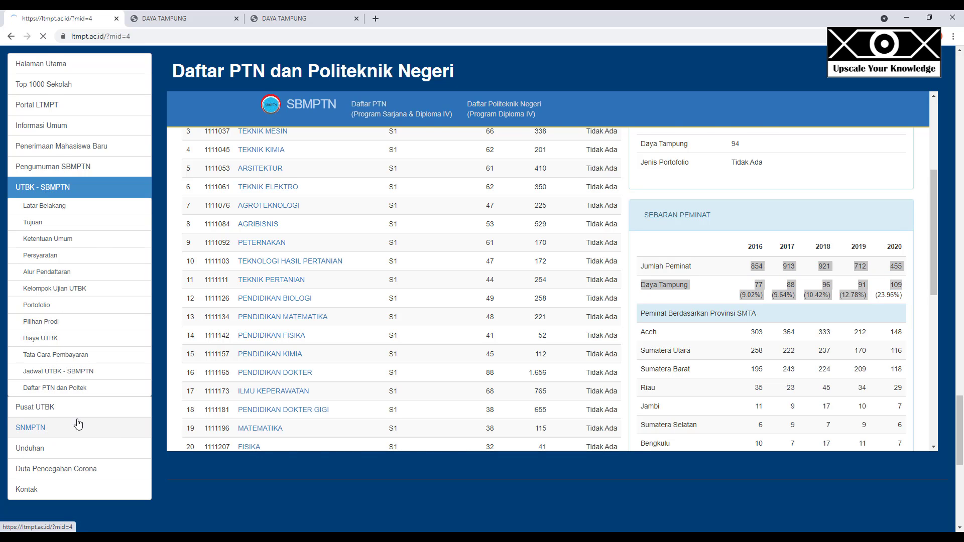
{"action": "left_click", "coordinate": [55, 382]}
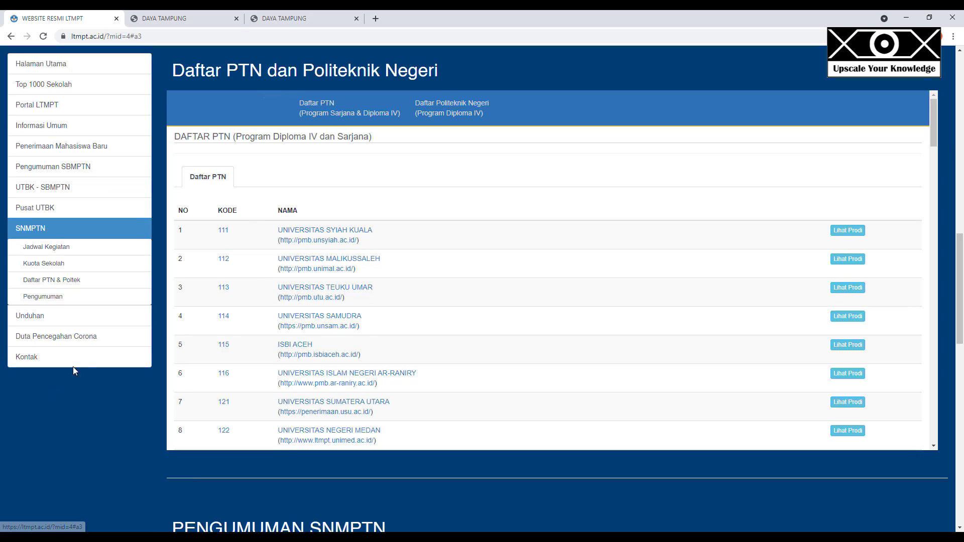
{"action": "left_click", "coordinate": [298, 232]}
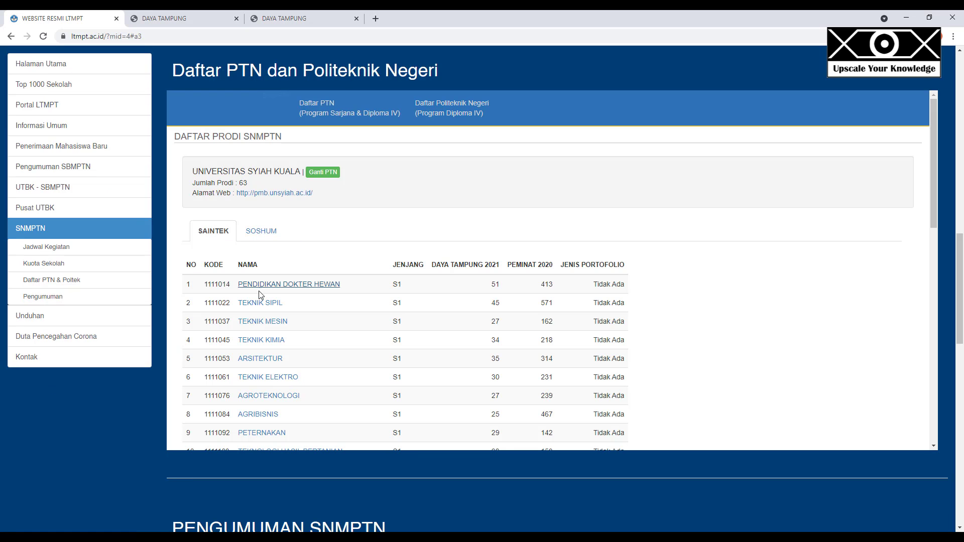
{"action": "left_click", "coordinate": [311, 285]}
{"action": "scroll", "coordinate": [719, 395], "scroll_direction": "down", "scroll_amount": 7}
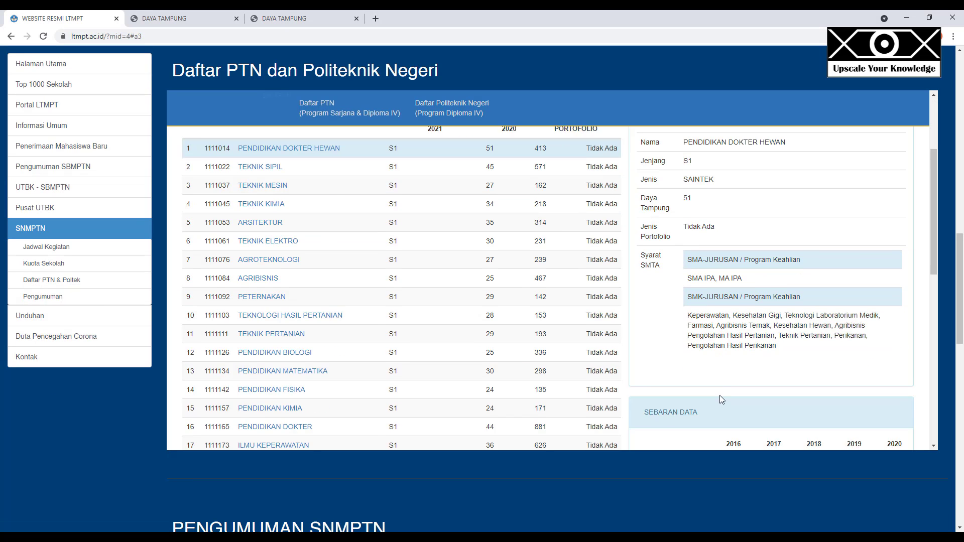
{"action": "left_click_drag", "start_coordinate": [719, 258], "coordinate": [712, 309]}
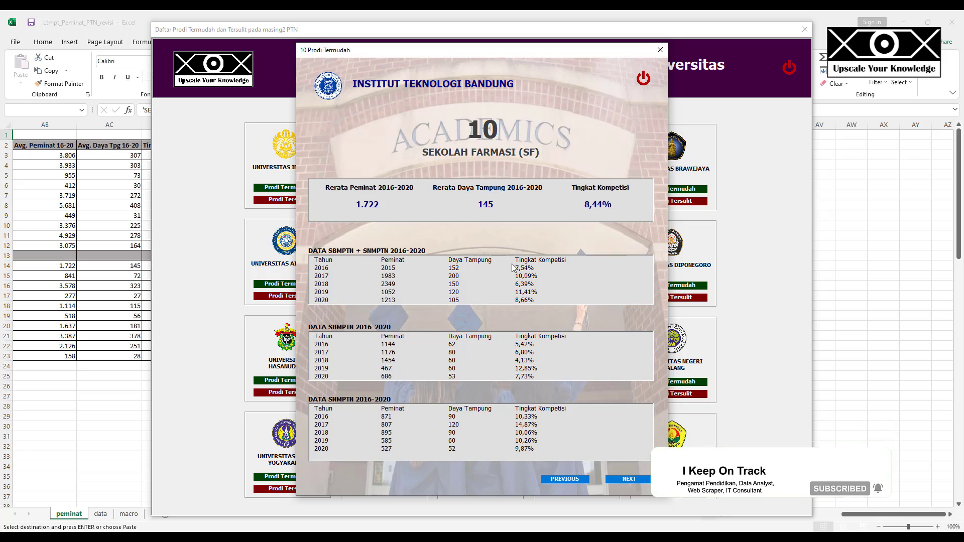
- Back in Excel, go through Universitas Indonesia's easiest programs from rank 10 to rank 5 and close the forms
{"action": "left_click", "coordinate": [643, 78]}
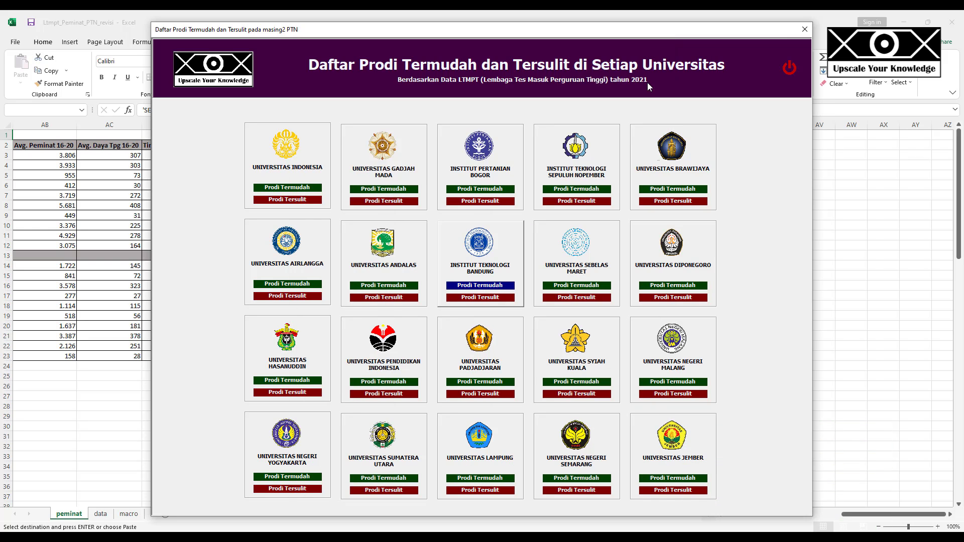
{"action": "left_click", "coordinate": [285, 189]}
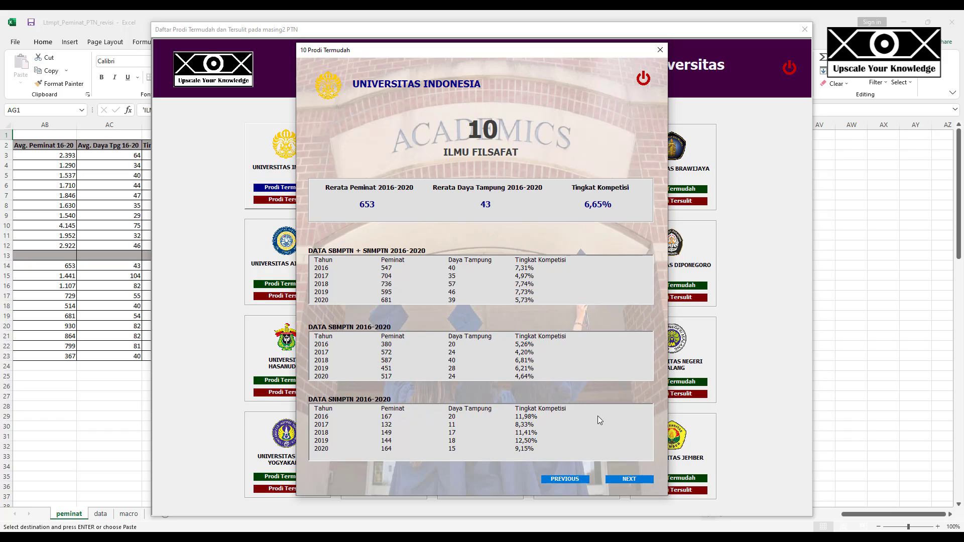
{"action": "left_click", "coordinate": [631, 479]}
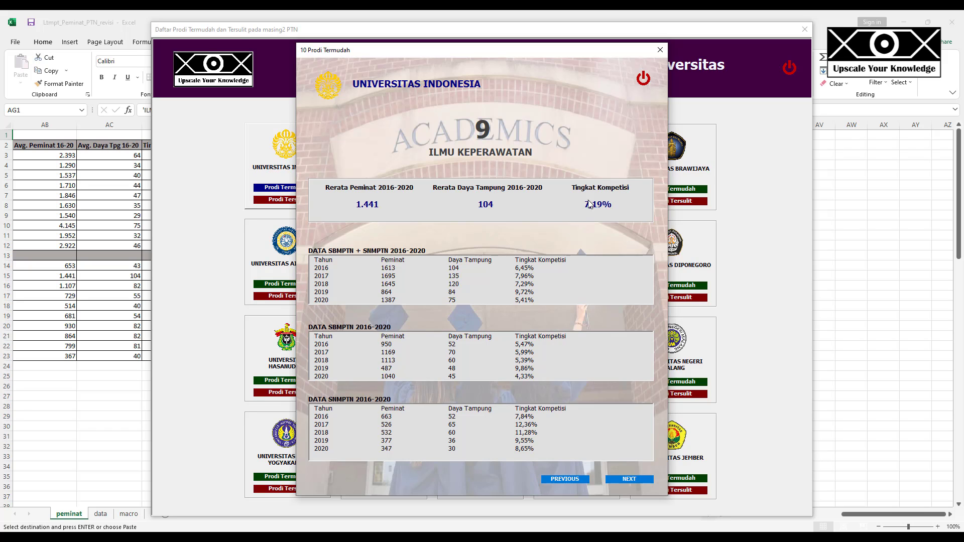
{"action": "left_click", "coordinate": [627, 480]}
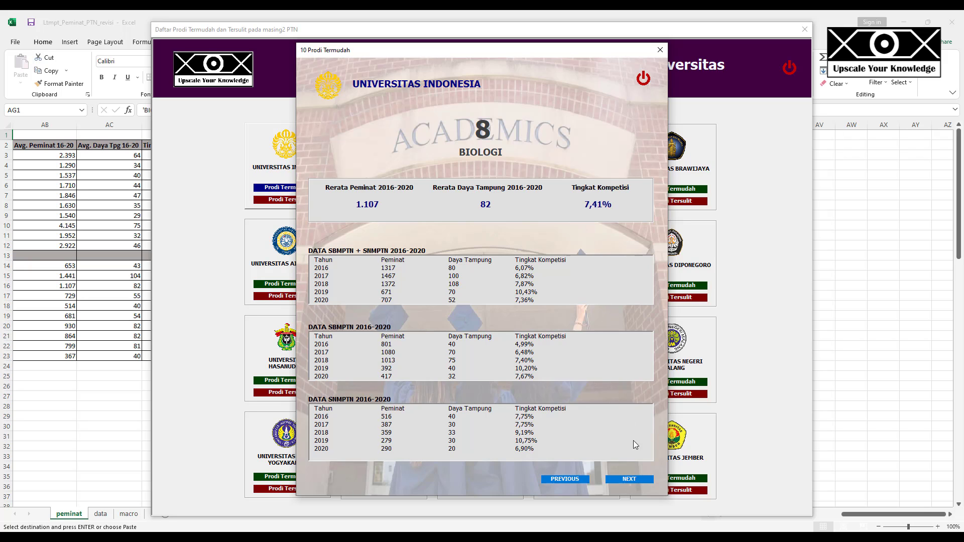
{"action": "left_click", "coordinate": [627, 478]}
{"action": "left_click", "coordinate": [627, 478]}
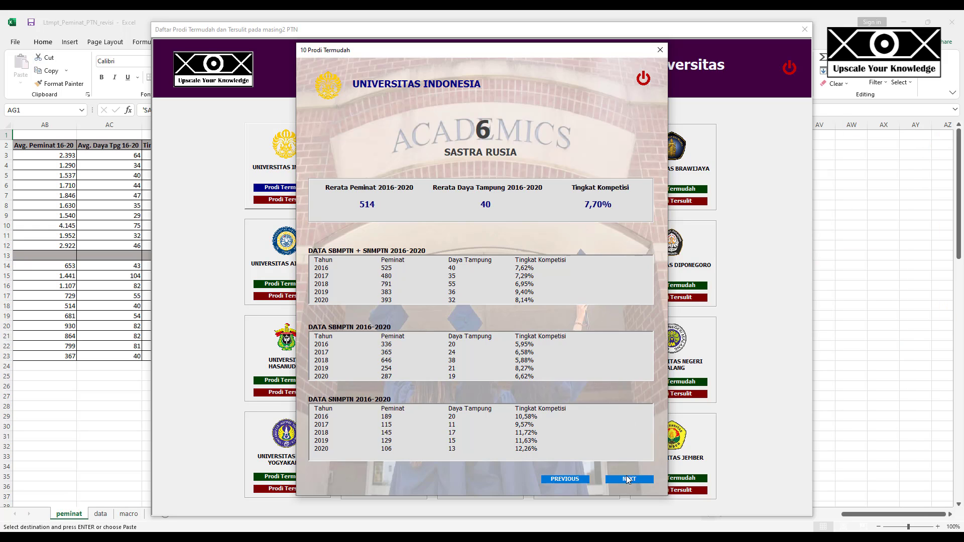
{"action": "key", "text": "Return"}
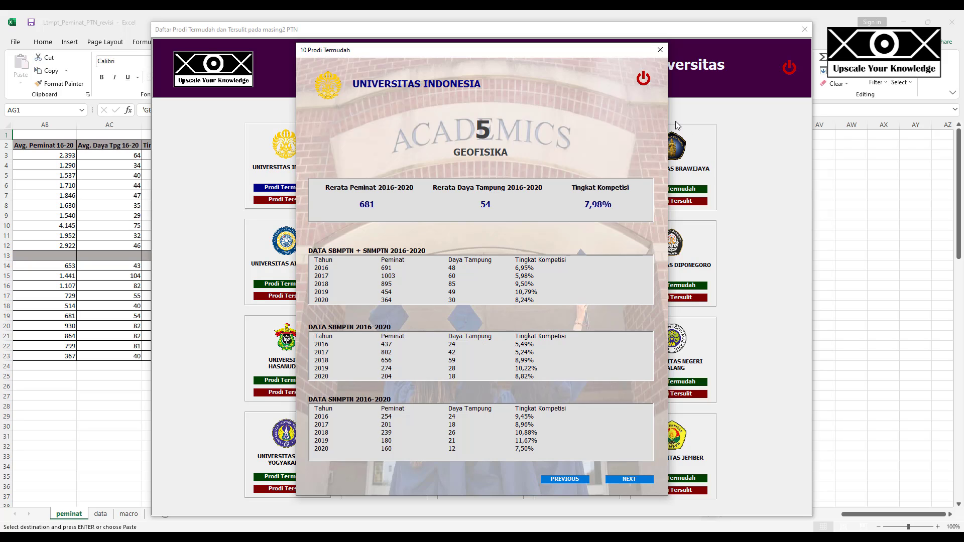
{"action": "left_click", "coordinate": [645, 79]}
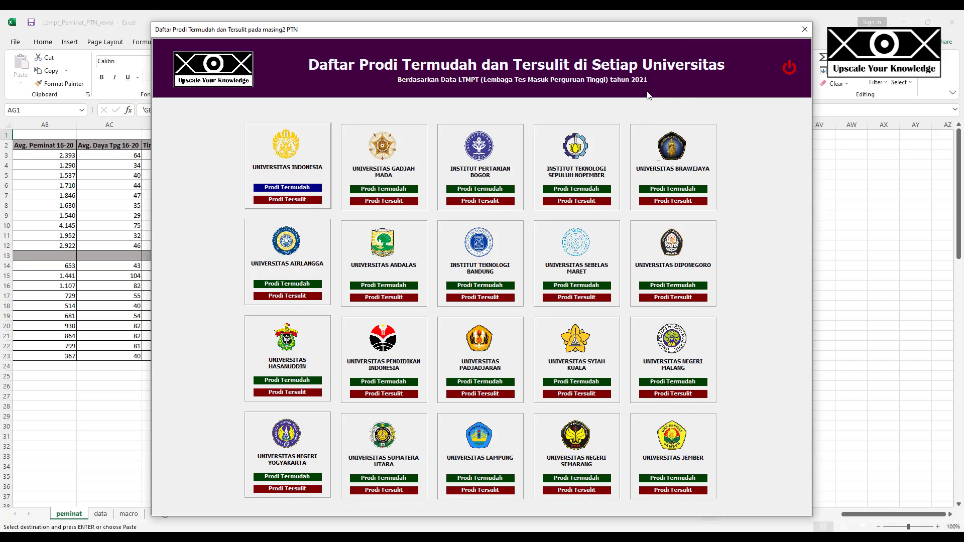
{"action": "left_click", "coordinate": [791, 69]}
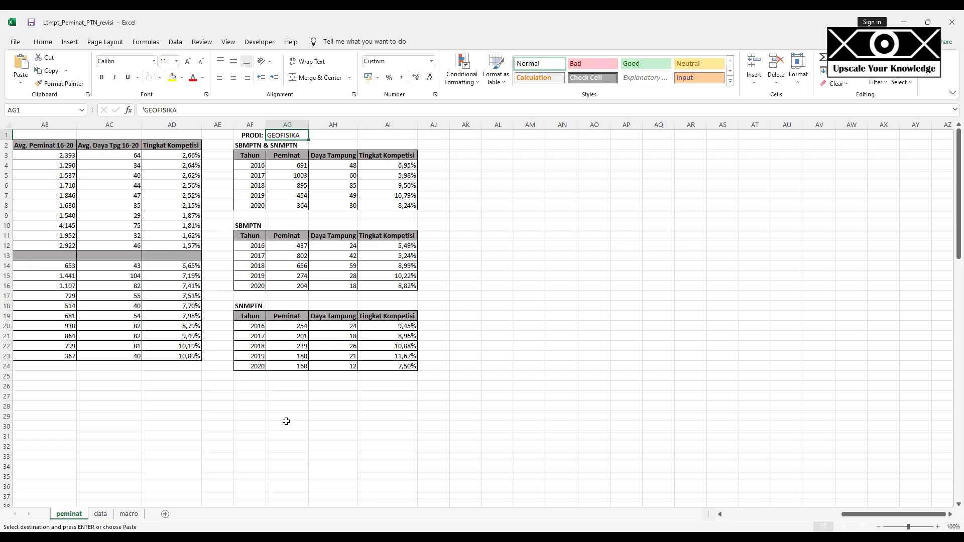
- Open the recent workbook Ltmpt_Peminat_PTN to view its layout, and return to Ltmpt_Peminat_PTN_revisi
{"action": "left_click", "coordinate": [15, 42]}
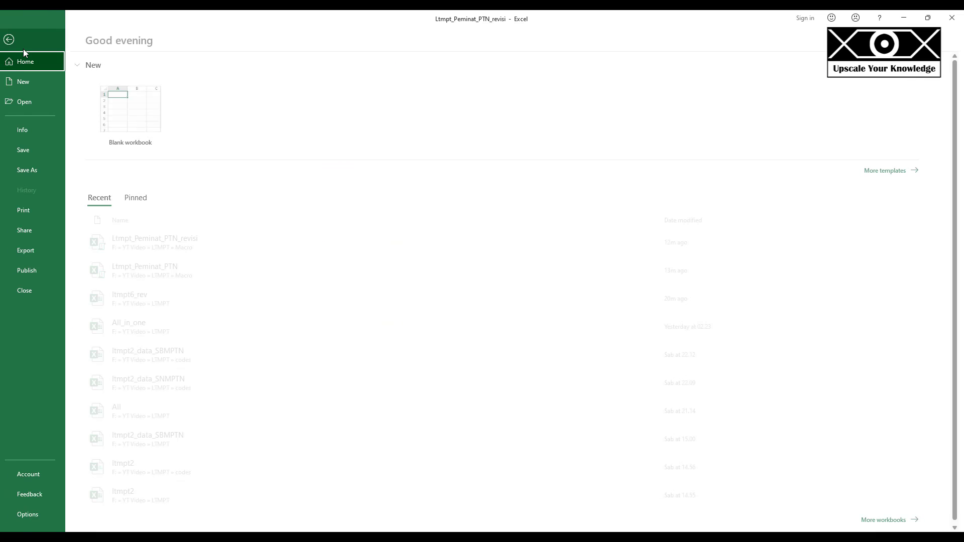
{"action": "left_click", "coordinate": [187, 273]}
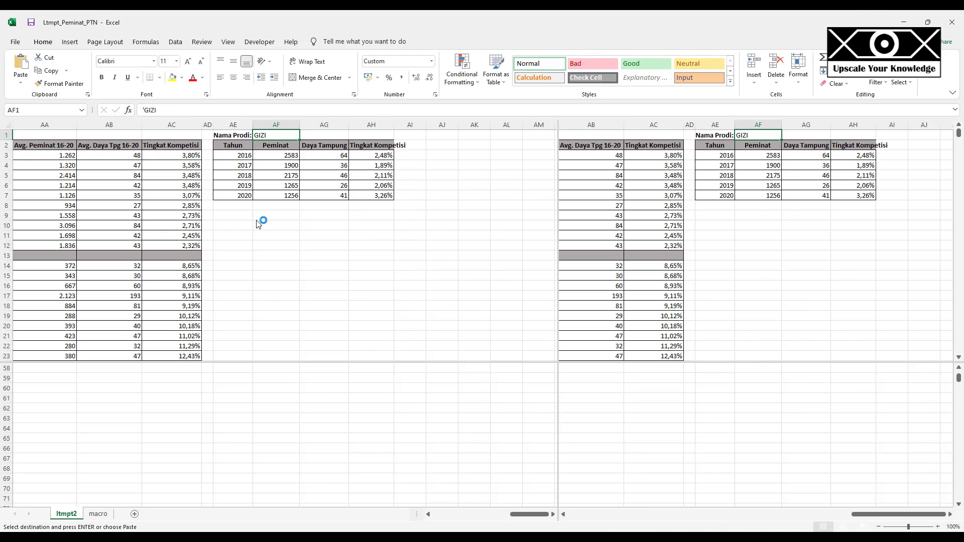
{"action": "left_click", "coordinate": [267, 230]}
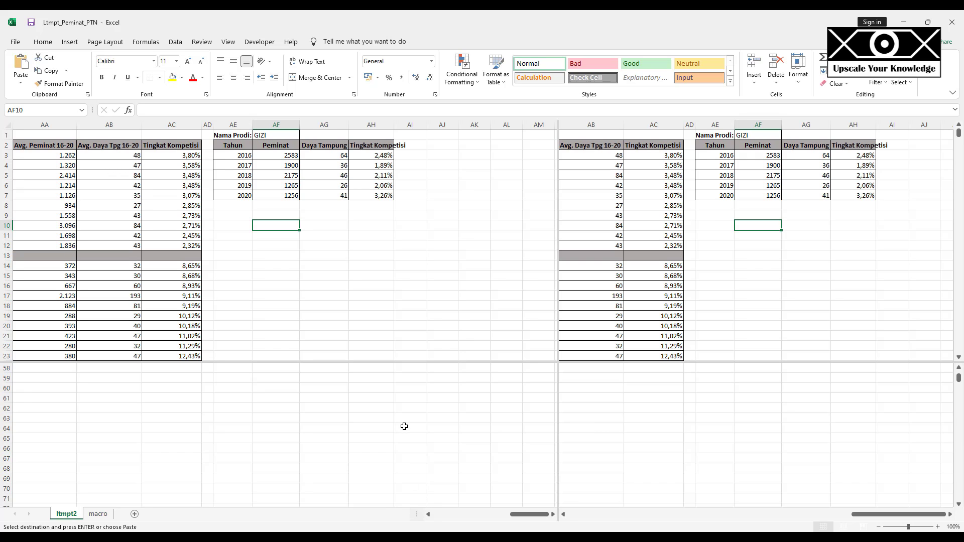
{"action": "key", "text": "alt+Tab"}
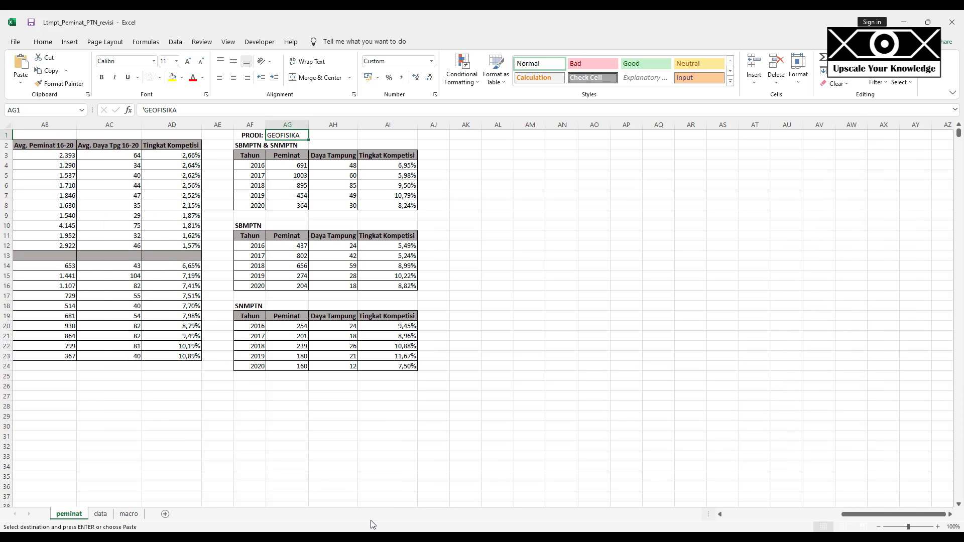
- Examine the raw data in the peminat sheet's first columns, comparing the sbmptn and snmptn rows of Pendidikan Dokter Hewan by applicants and capacity
{"action": "left_click_drag", "start_coordinate": [853, 515], "coordinate": [833, 522]}
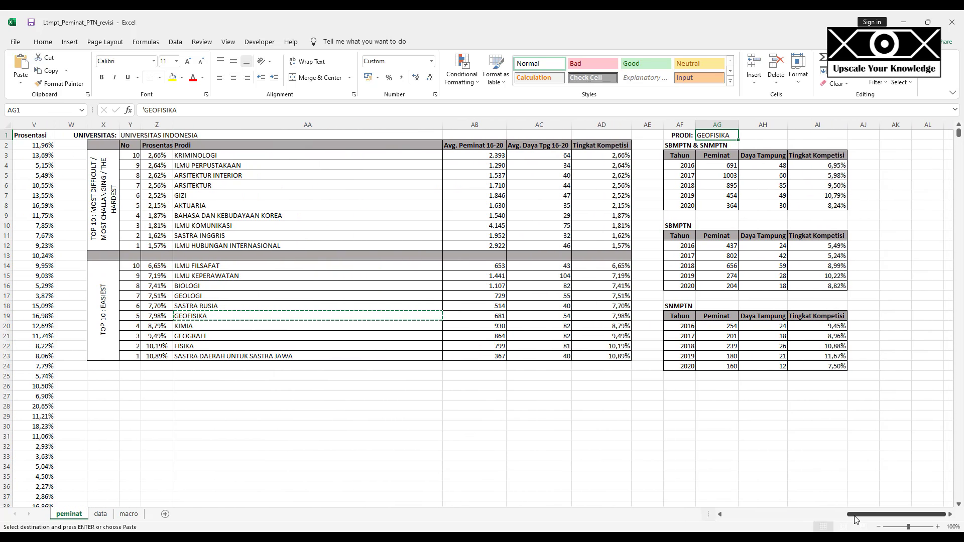
{"action": "left_click_drag", "start_coordinate": [862, 517], "coordinate": [725, 530]}
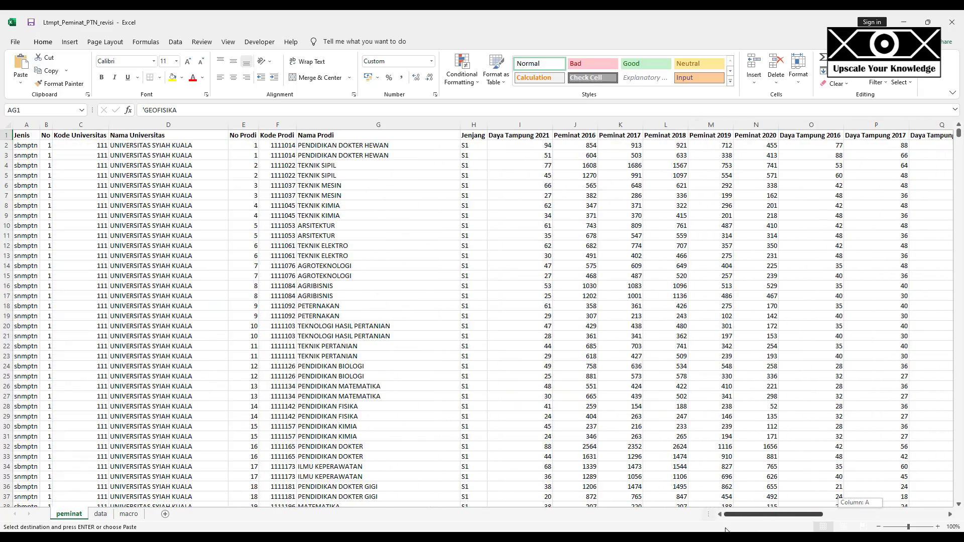
{"action": "left_click", "coordinate": [21, 147]}
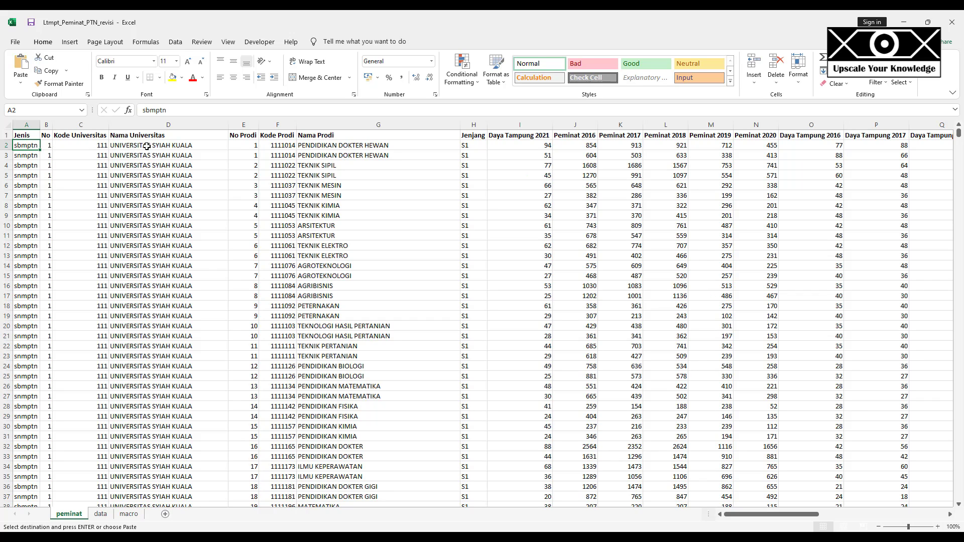
{"action": "left_click", "coordinate": [541, 148]}
{"action": "left_click", "coordinate": [585, 148]}
{"action": "left_click", "coordinate": [659, 153]}
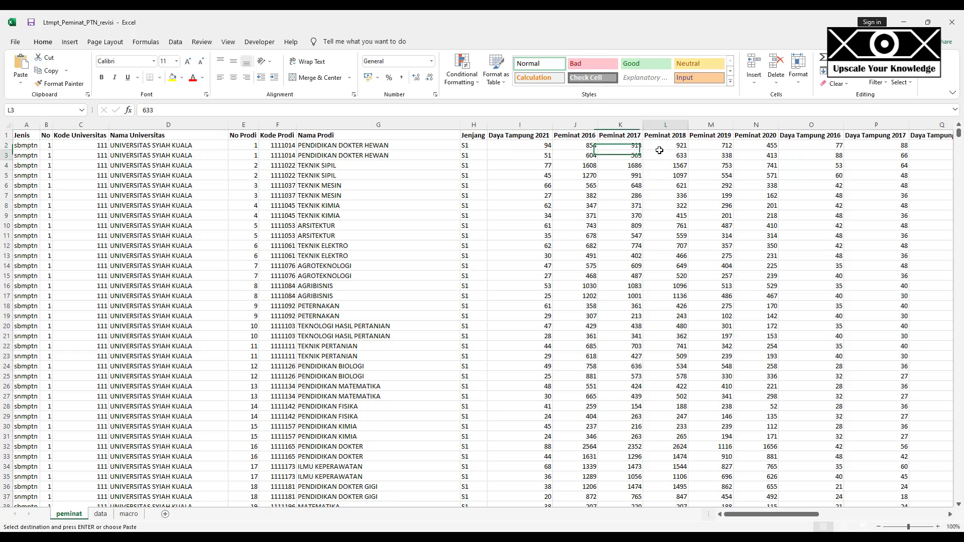
{"action": "left_click", "coordinate": [746, 148]}
{"action": "left_click", "coordinate": [826, 146]}
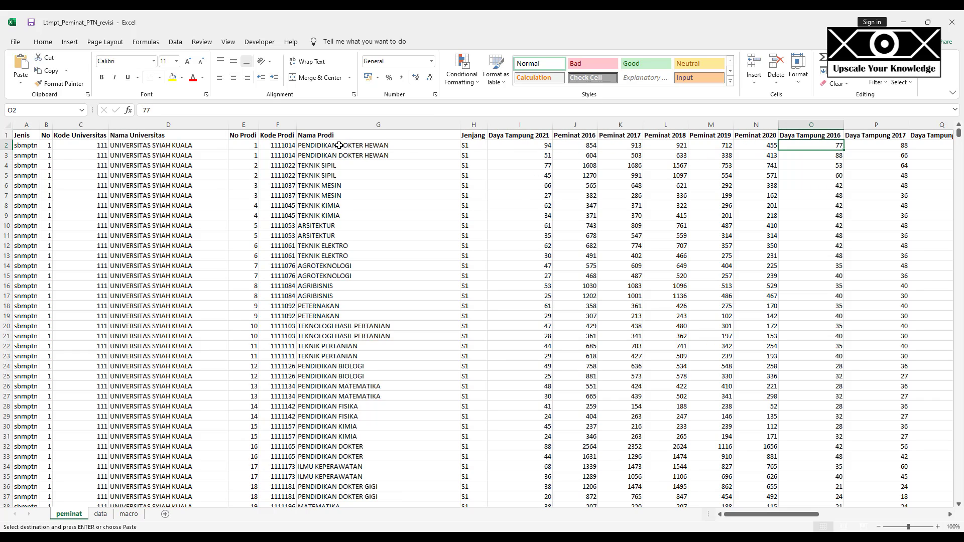
{"action": "left_click", "coordinate": [33, 146]}
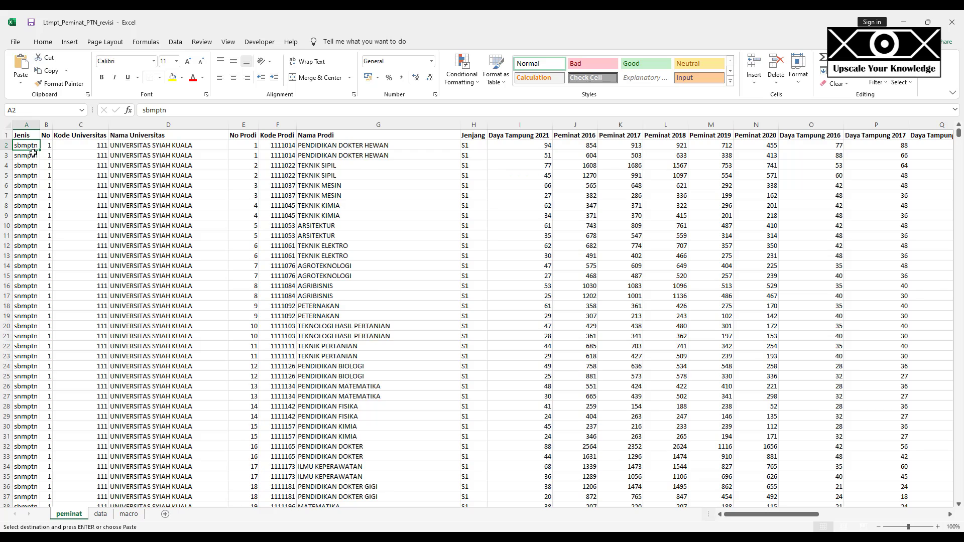
{"action": "left_click", "coordinate": [6, 155]}
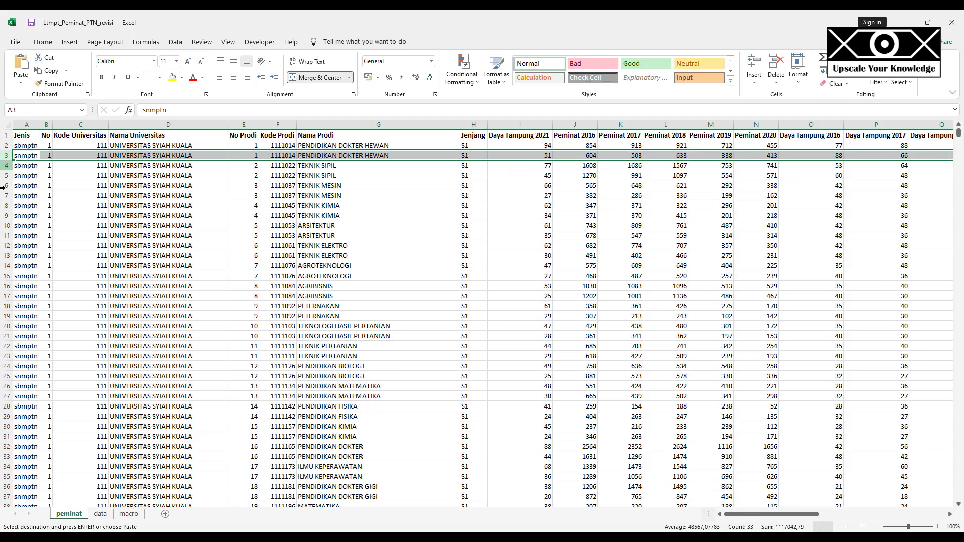
- Switch to the Ltmpt_Peminat_PTN workbook and remove the window split from its ltmpt2 sheet
{"action": "key", "text": "alt+Tab"}
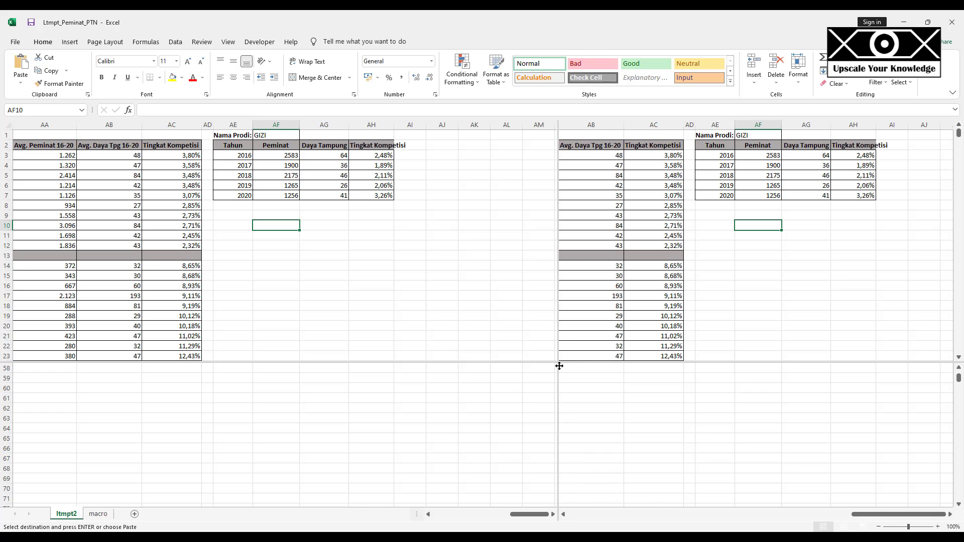
{"action": "left_click", "coordinate": [585, 371]}
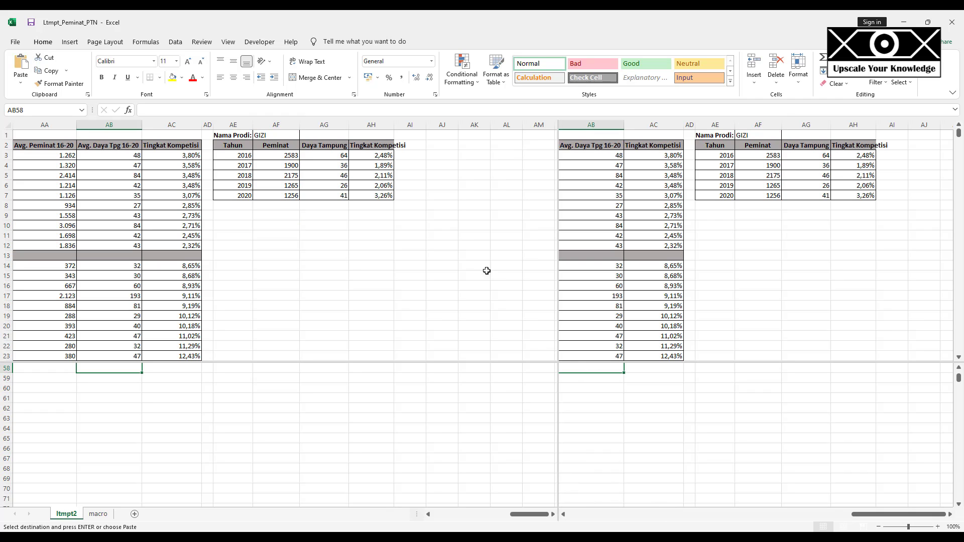
{"action": "left_click", "coordinate": [228, 44]}
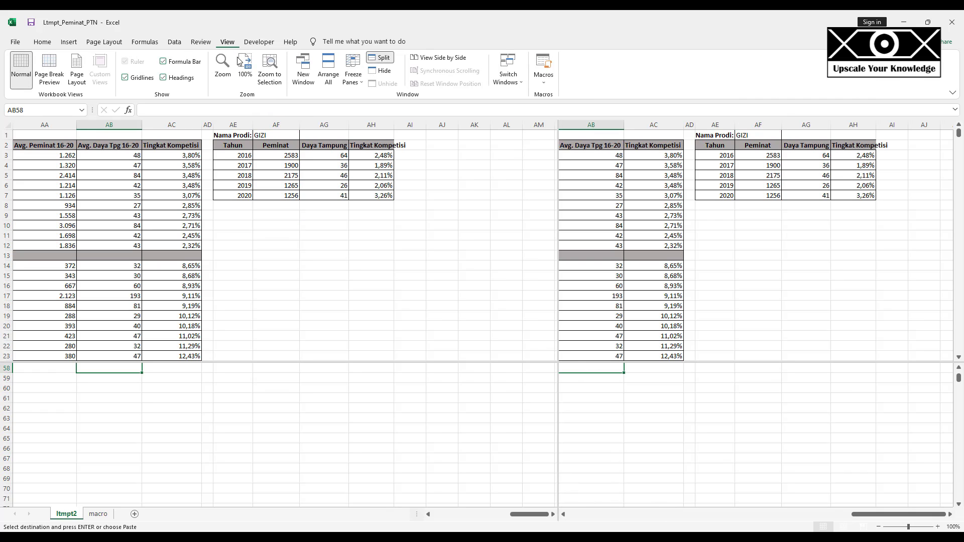
{"action": "left_click", "coordinate": [381, 57]}
{"action": "left_click", "coordinate": [341, 252]}
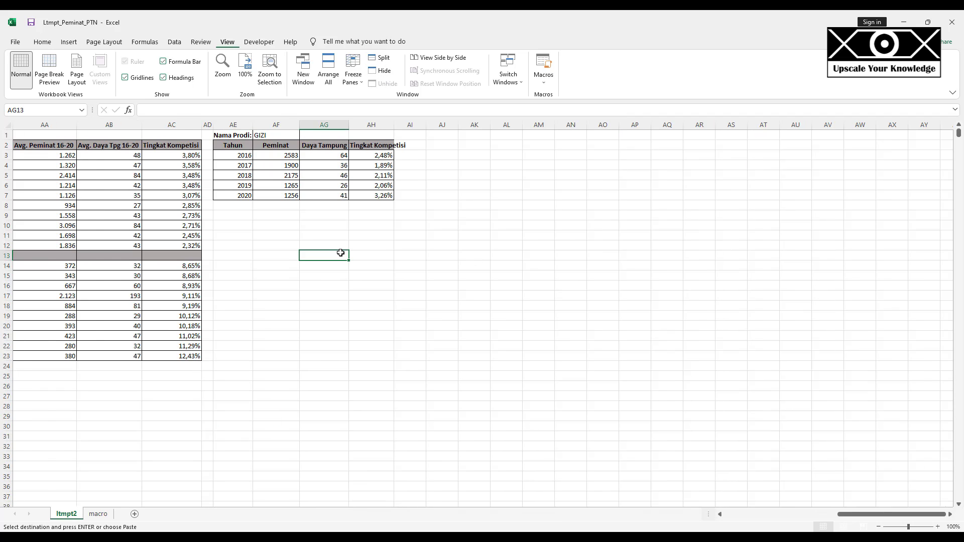
- Compare the raw data columns of Ltmpt_Peminat_PTN with those of Ltmpt_Peminat_PTN_revisi, starting from the first column
{"action": "key", "text": "Home"}
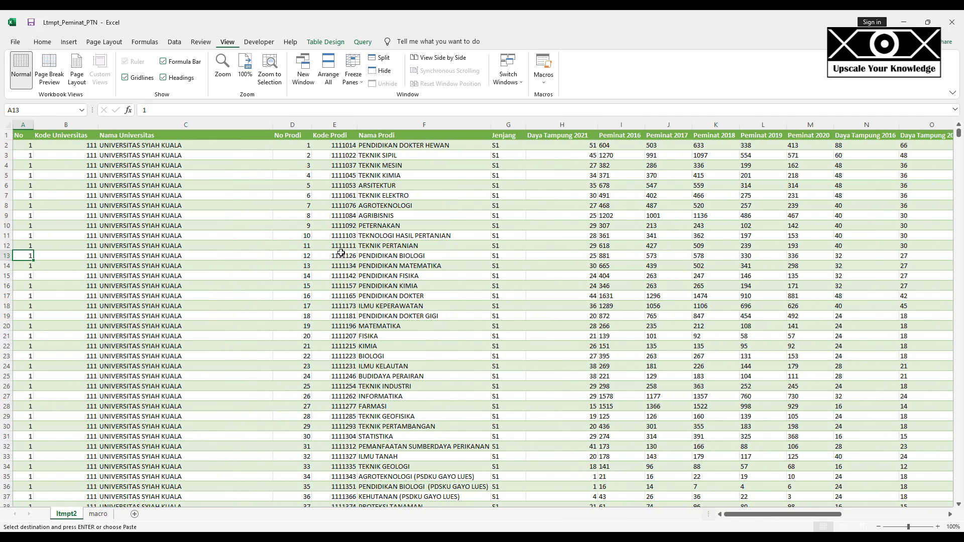
{"action": "key", "text": "alt+Tab"}
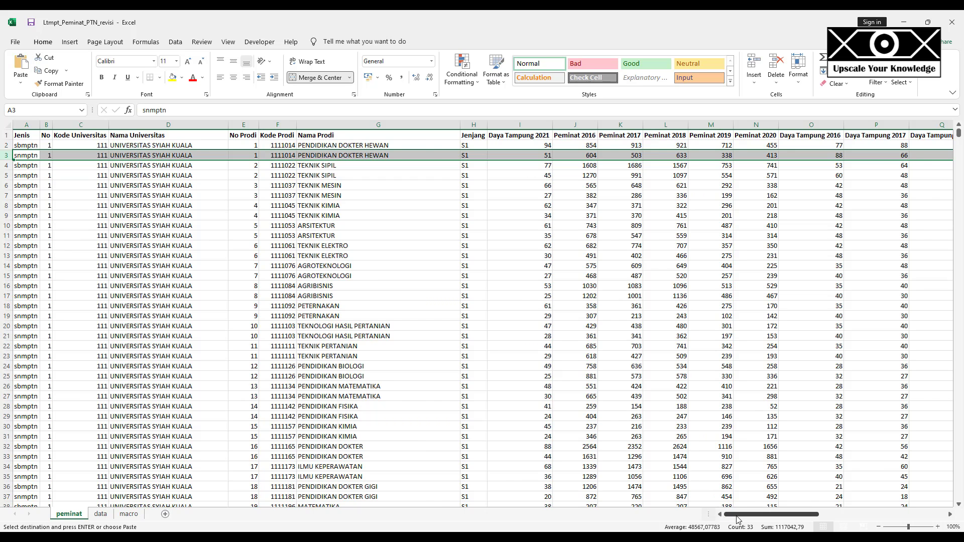
{"action": "left_click_drag", "start_coordinate": [738, 514], "coordinate": [883, 516]}
{"action": "left_click", "coordinate": [184, 153]}
{"action": "key", "text": "alt+Tab"}
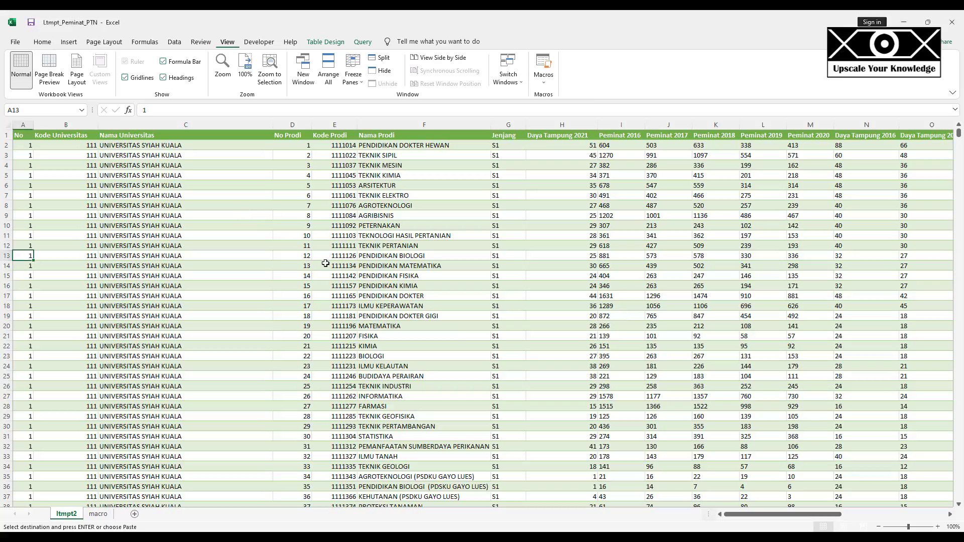
- Compare the top 10 ranking tables and yearly program tables of Ltmpt_Peminat_PTN with those of Ltmpt_Peminat_PTN_revisi
{"action": "left_click_drag", "start_coordinate": [813, 515], "coordinate": [926, 506]}
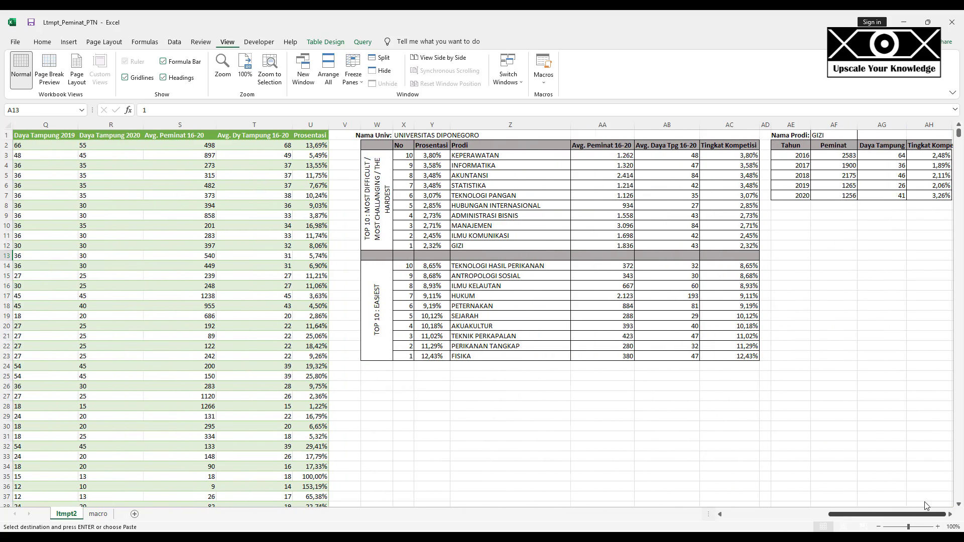
{"action": "left_click", "coordinate": [950, 514]}
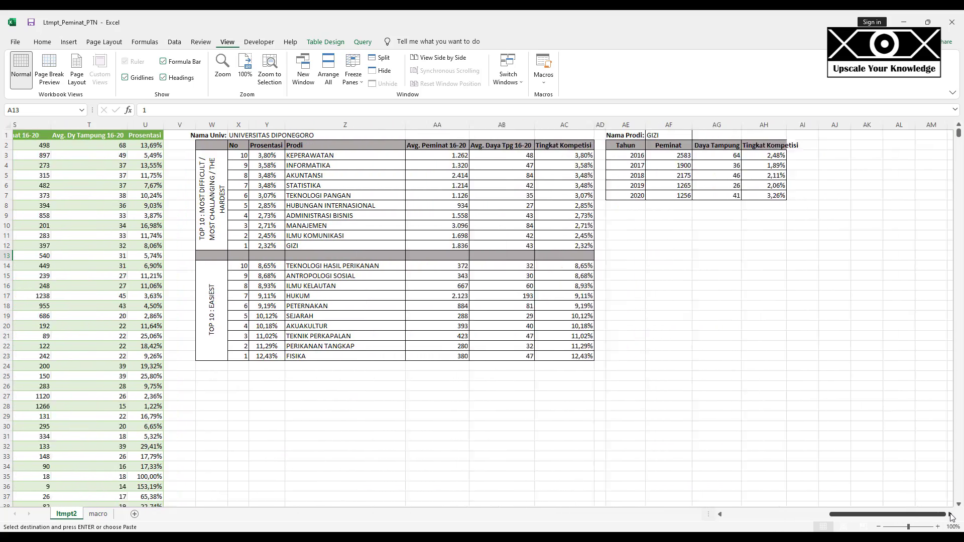
{"action": "left_click", "coordinate": [219, 164]}
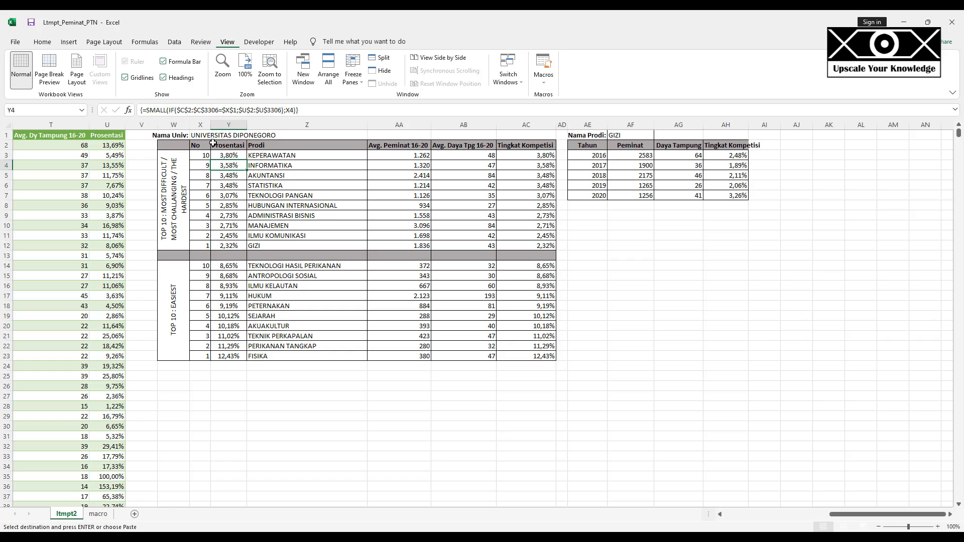
{"action": "key", "text": "ctrl+Tab"}
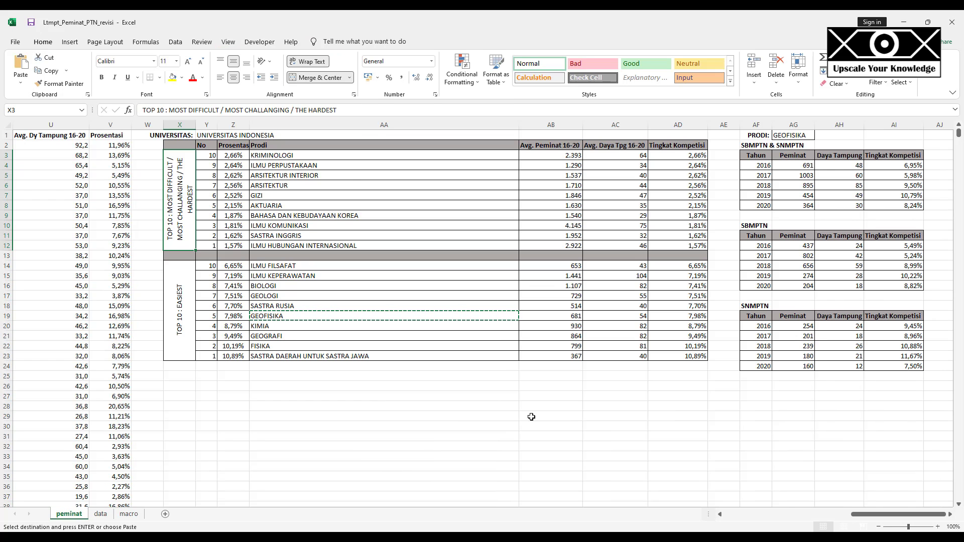
{"action": "scroll", "coordinate": [715, 234], "scroll_direction": "right", "scroll_amount": 2}
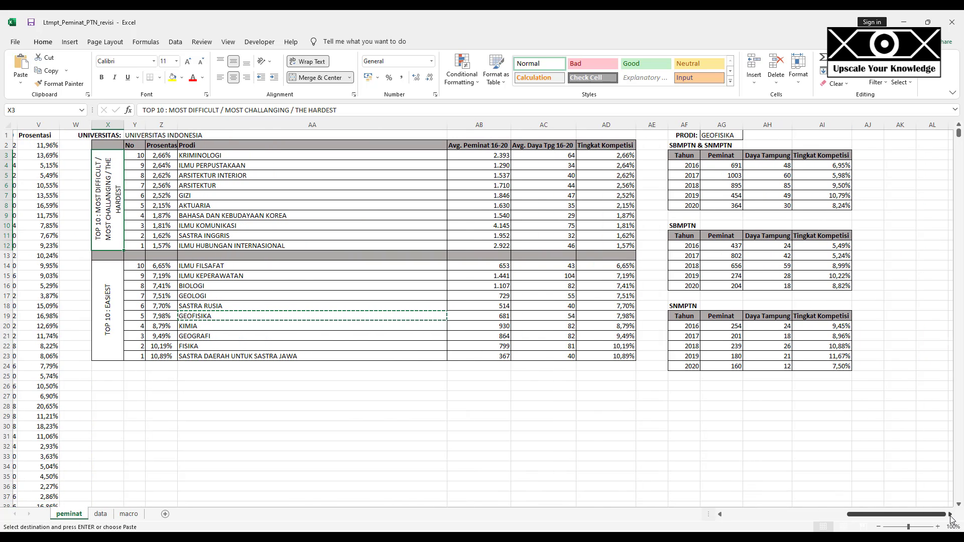
{"action": "left_click", "coordinate": [648, 149]}
{"action": "key", "text": "ctrl+Tab"}
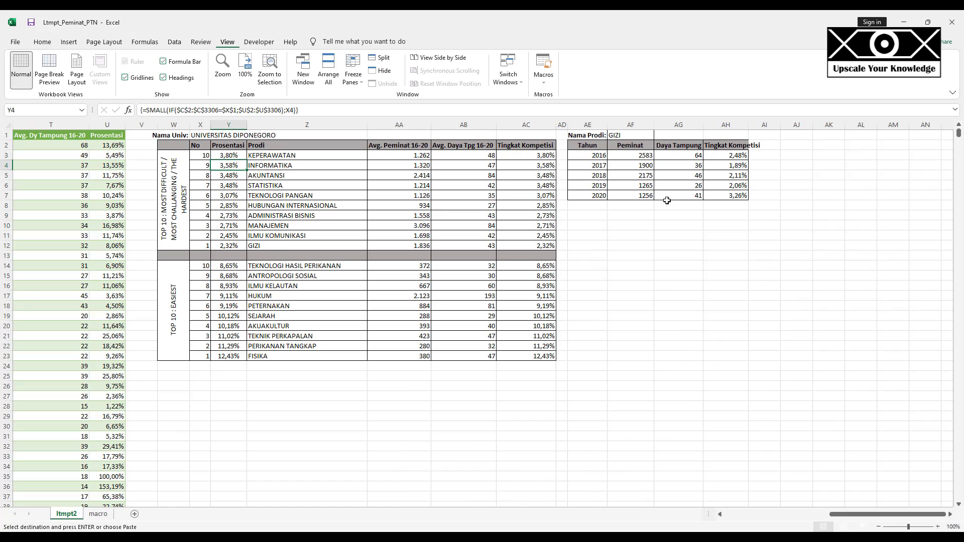
{"action": "left_click", "coordinate": [592, 137]}
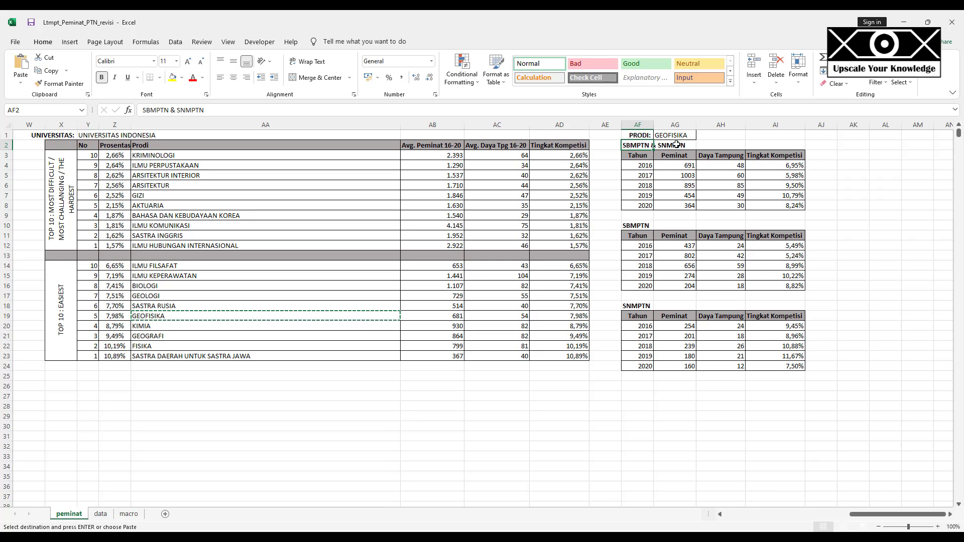
- In Ltmpt_Peminat_PTN_revisi, go through the years of the combined SBMPTN & SNMPTN table and the SBMPTN table for Geofisika
{"action": "left_click", "coordinate": [651, 165]}
{"action": "left_click", "coordinate": [645, 175]}
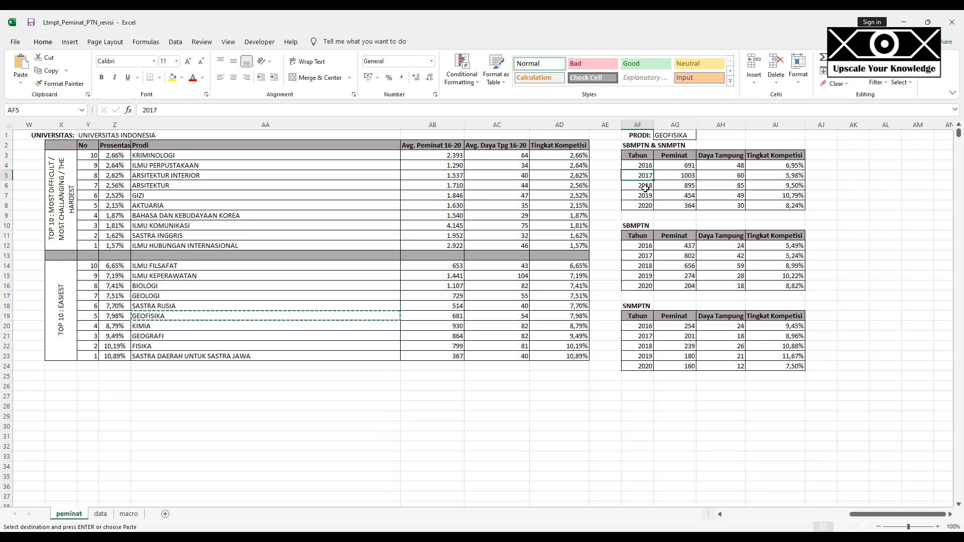
{"action": "left_click", "coordinate": [645, 186]}
{"action": "left_click", "coordinate": [646, 196]}
{"action": "left_click", "coordinate": [645, 206]}
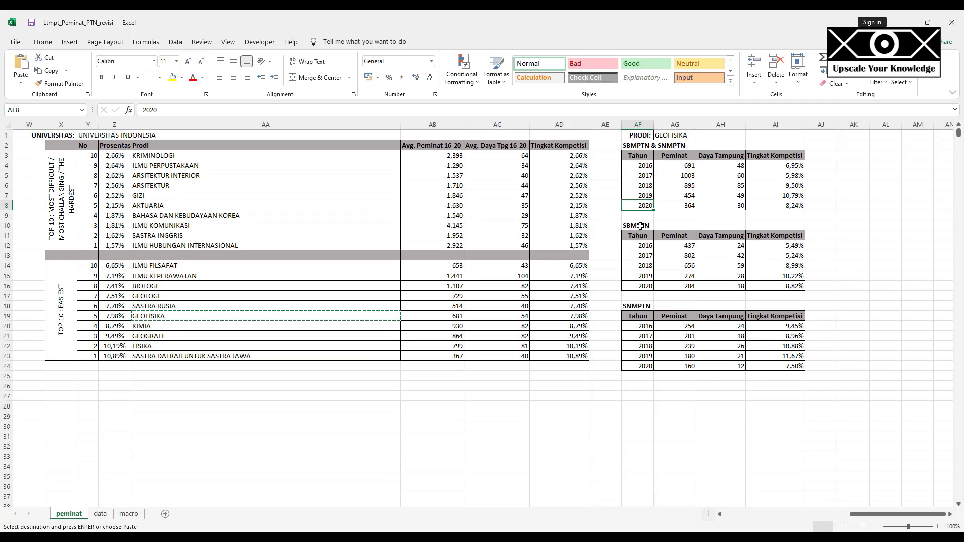
{"action": "left_click", "coordinate": [640, 226]}
{"action": "left_click", "coordinate": [643, 236]}
{"action": "left_click", "coordinate": [642, 246]}
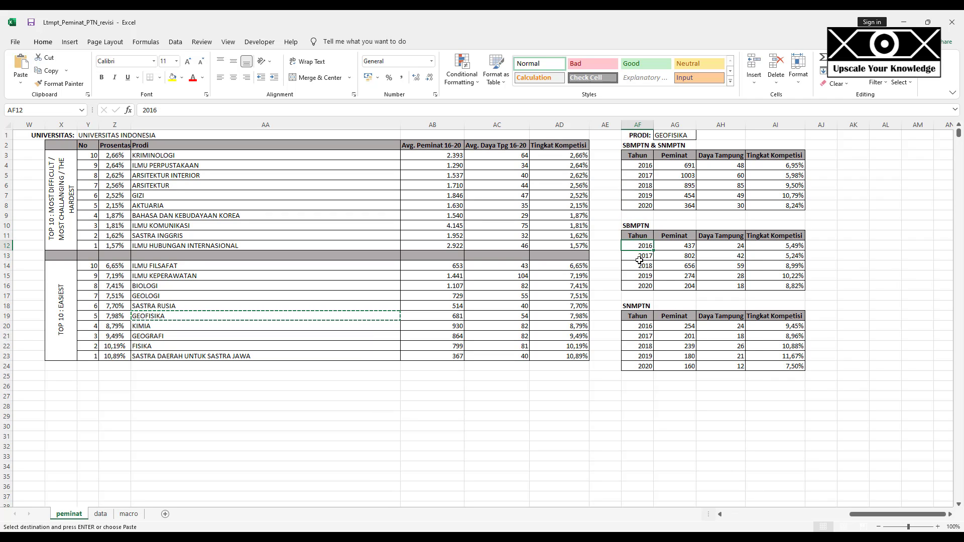
{"action": "left_click", "coordinate": [642, 256]}
{"action": "left_click", "coordinate": [643, 267]}
{"action": "left_click", "coordinate": [643, 277]}
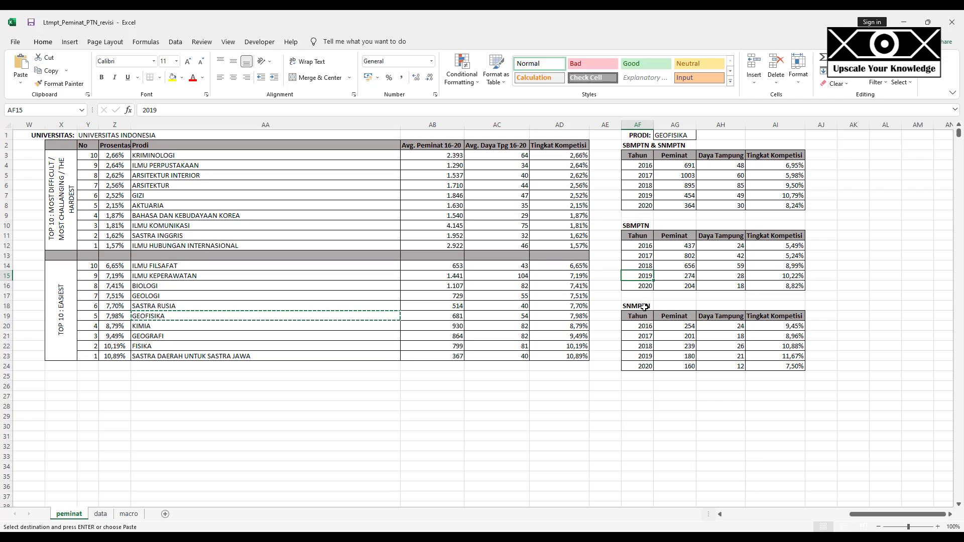
- Examine the SNMPTN table for Geofisika, following the 2018 row from applicants to competition level
{"action": "left_click", "coordinate": [644, 307]}
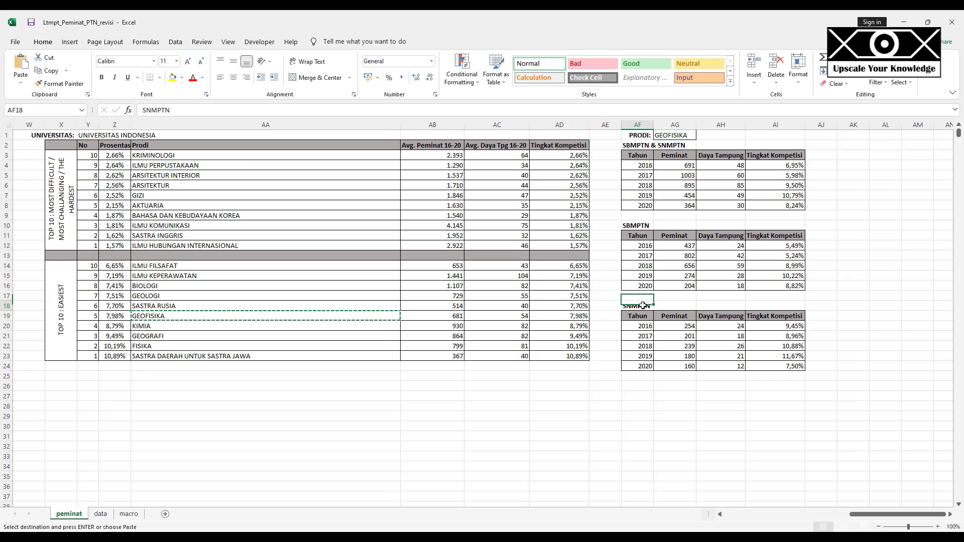
{"action": "left_click", "coordinate": [644, 334]}
{"action": "left_click", "coordinate": [644, 346]}
{"action": "left_click", "coordinate": [675, 346]}
{"action": "left_click", "coordinate": [755, 344]}
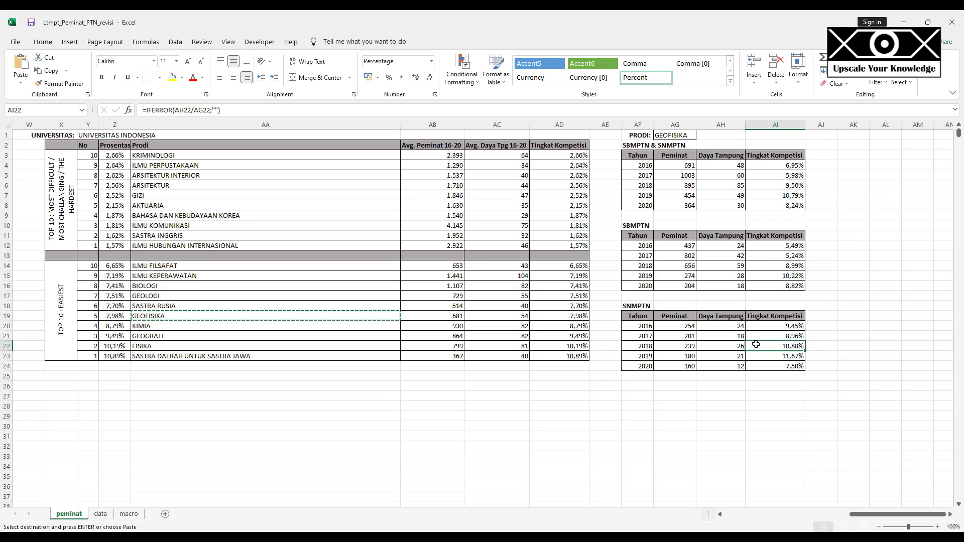
- Close the Ltmpt_Peminat_PTN_revisi workbook without saving its changes and return to Ltmpt_Peminat_PTN
{"action": "left_click", "coordinate": [952, 22]}
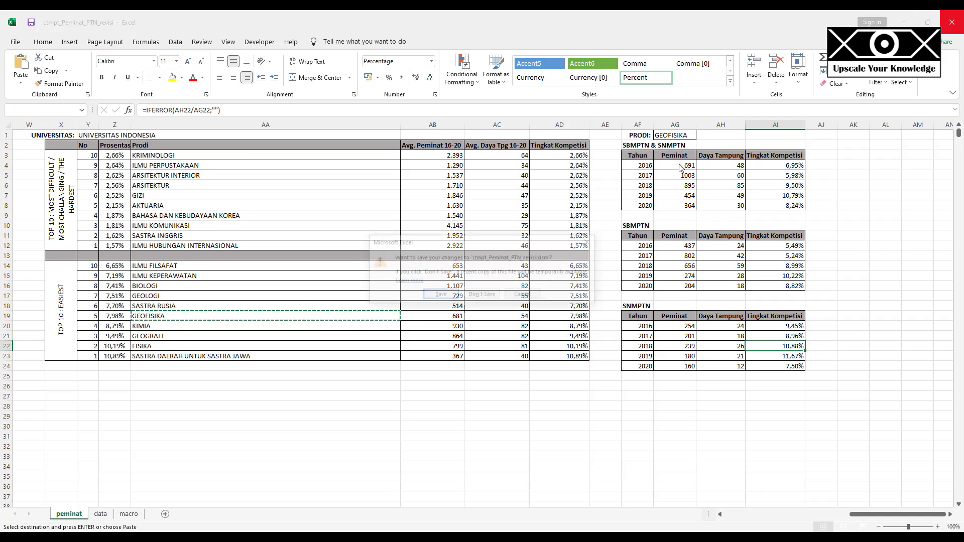
{"action": "left_click", "coordinate": [486, 295]}
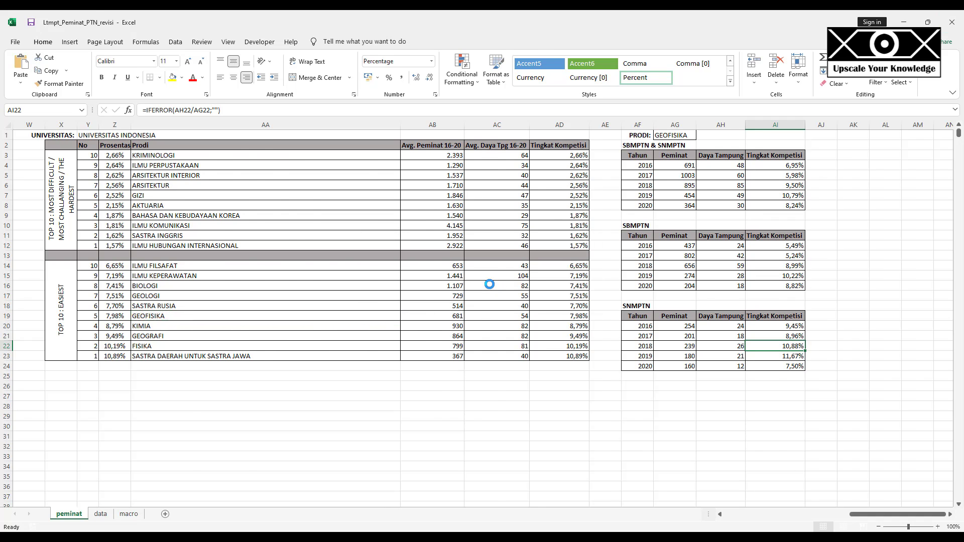
{"action": "left_click", "coordinate": [411, 215]}
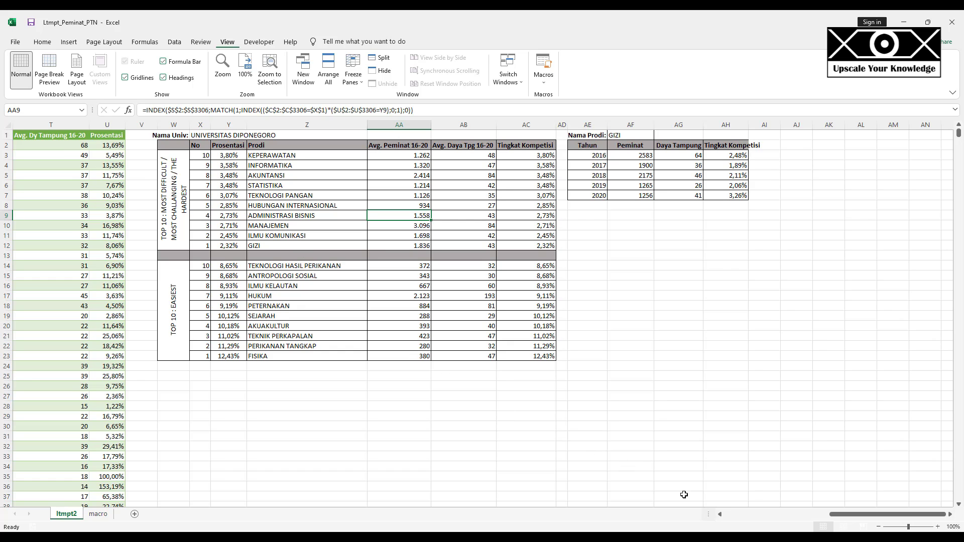
- Save a copy of the workbook as Ltmpt_Peminat_PTN_7 in the Macro folder, keeping the macro-enabled format
{"action": "left_click", "coordinate": [734, 516]}
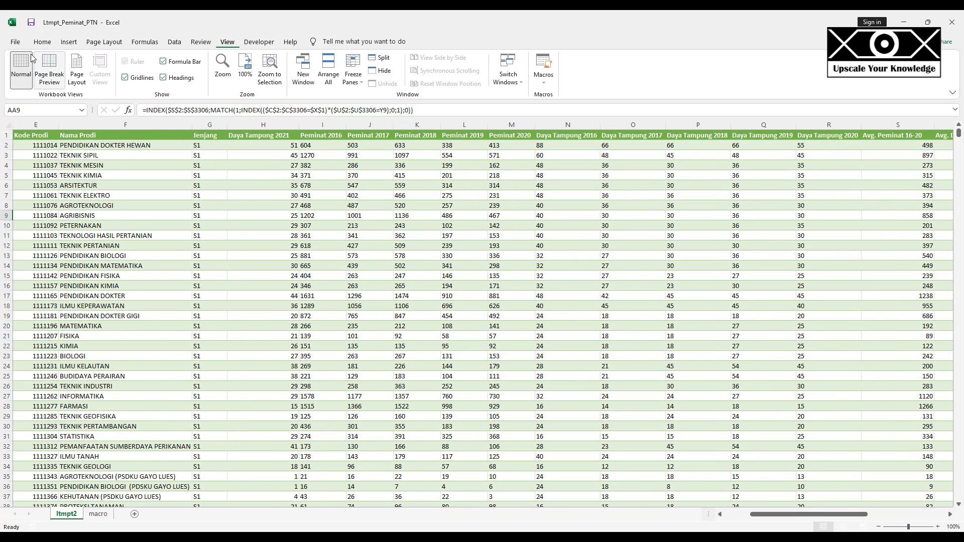
{"action": "left_click", "coordinate": [15, 42]}
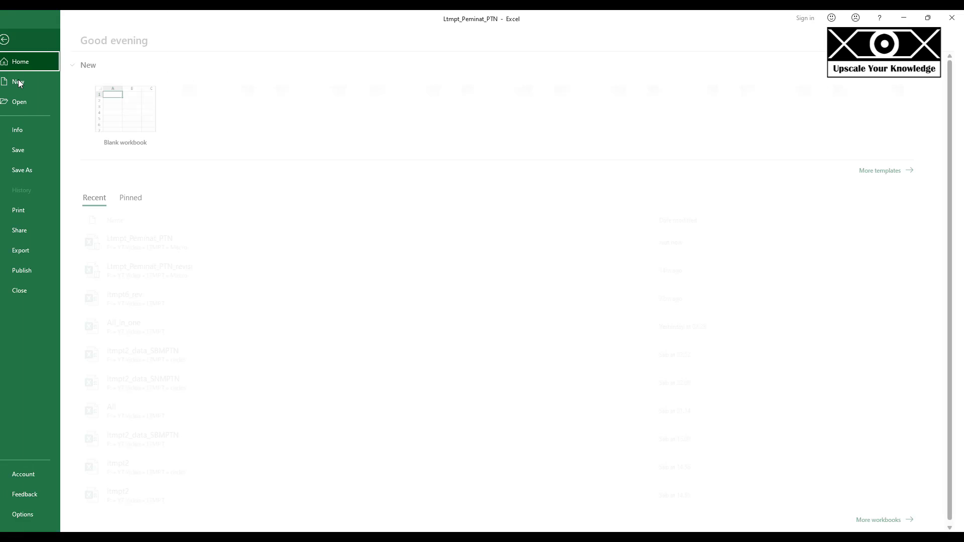
{"action": "left_click", "coordinate": [52, 171]}
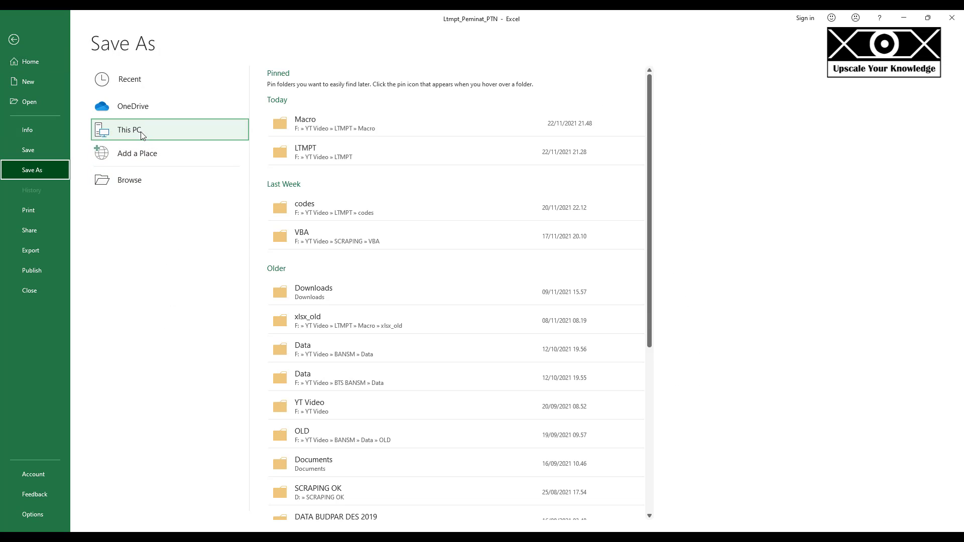
{"action": "left_click", "coordinate": [304, 132]}
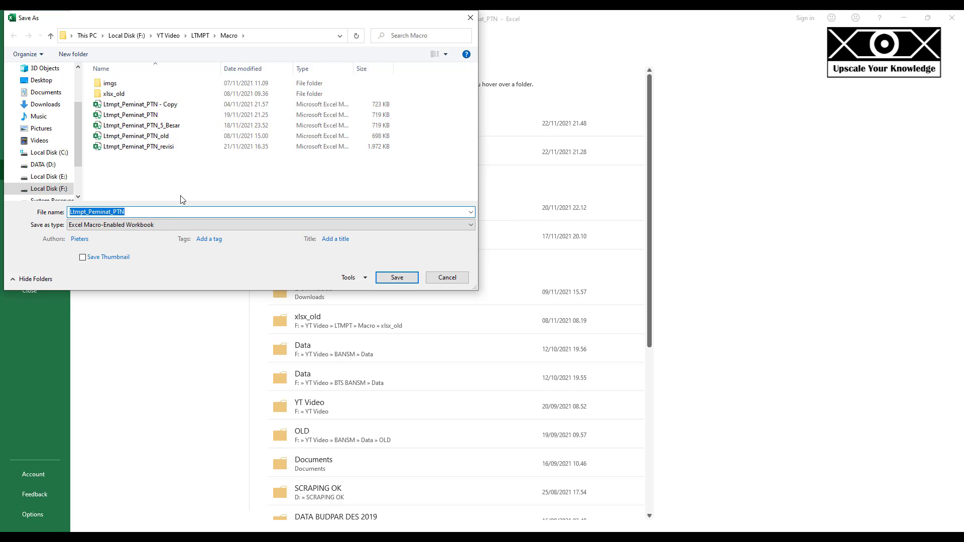
{"action": "left_click", "coordinate": [144, 216]}
{"action": "key", "text": "Return"}
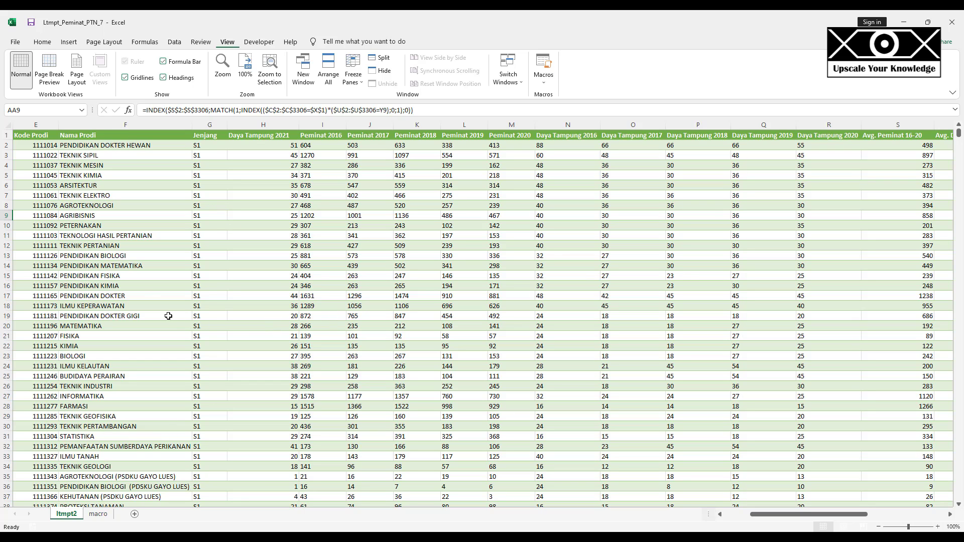
- Open the recent workbook ltmpt6_rev and bring up its ltmpt6 sheet
{"action": "left_click", "coordinate": [15, 44]}
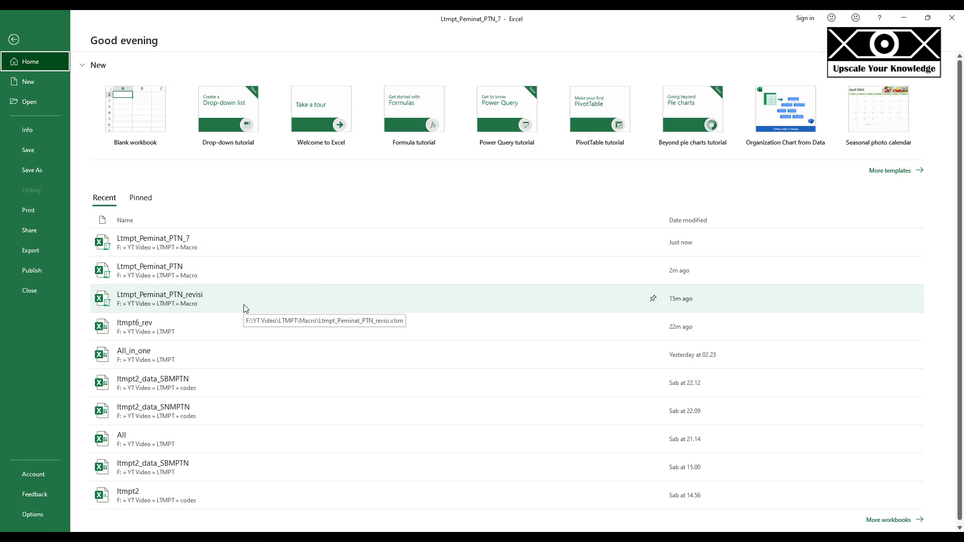
{"action": "key", "text": "Escape"}
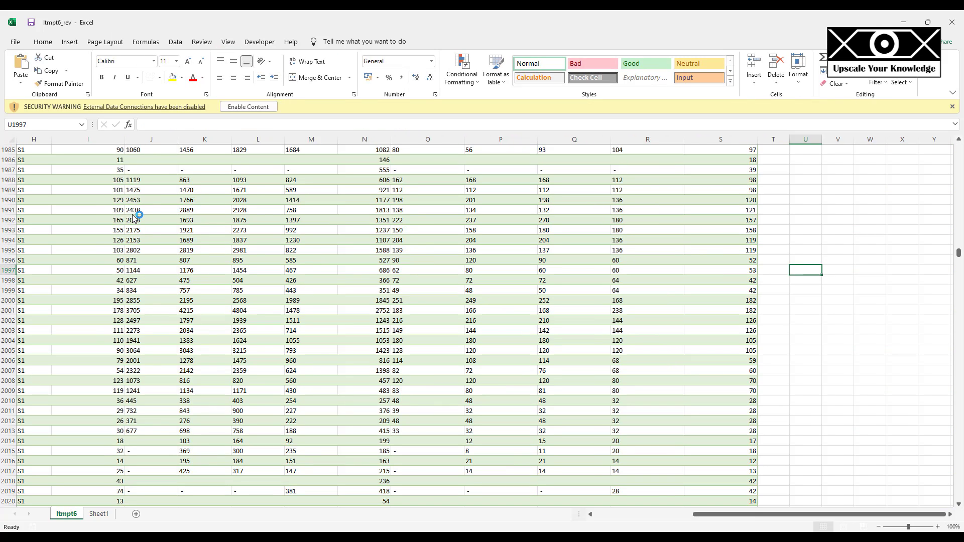
{"action": "left_click", "coordinate": [133, 214]}
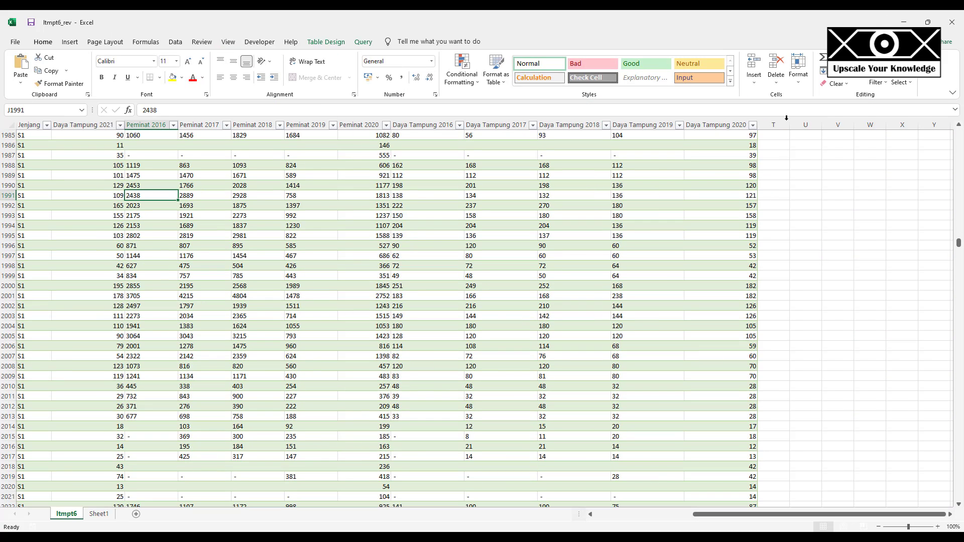
{"action": "left_click", "coordinate": [875, 157]}
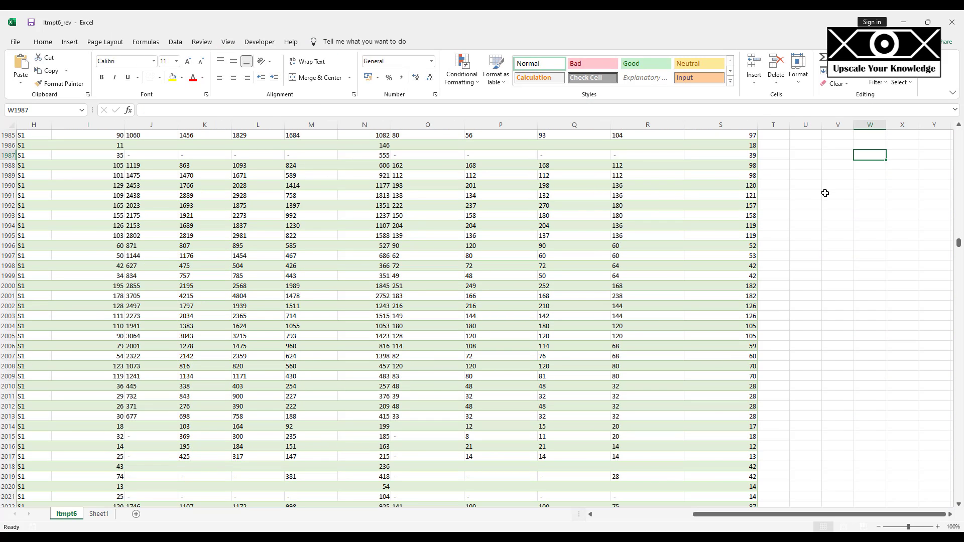
- Examine the ltmpt6 table from its Jalur header down to its last row, and return to cell A1
{"action": "key", "text": "ctrl+Up"}
{"action": "key", "text": "ctrl+Left"}
{"action": "key", "text": "ctrl+Left"}
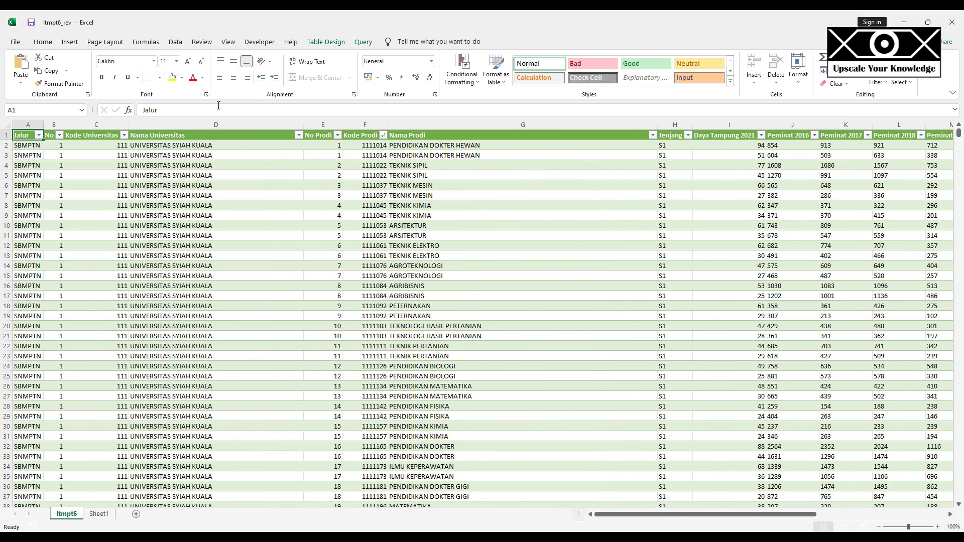
{"action": "key", "text": "ctrl+Down"}
{"action": "key", "text": "Down"}
{"action": "key", "text": "Down"}
{"action": "key", "text": "Down"}
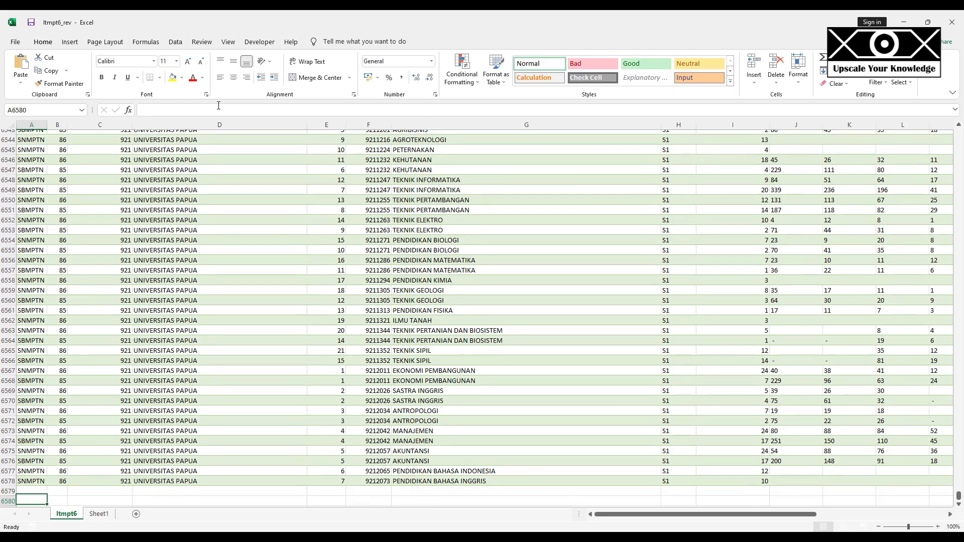
{"action": "key", "text": "ctrl+Up"}
{"action": "key", "text": "ctrl+Up"}
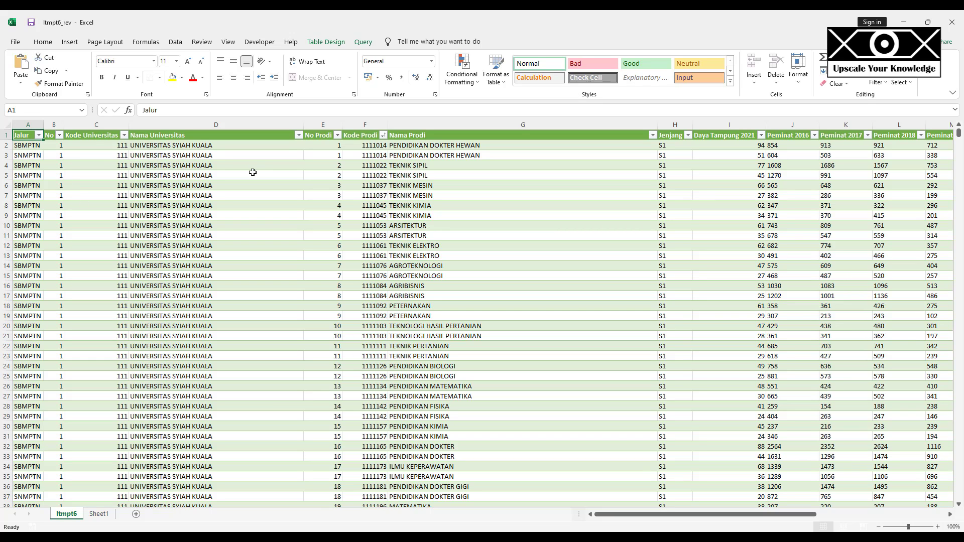
- Check the last column of the ltmpt6 table and return to cell A2 of the ltmpt2 sheet in Ltmpt_Peminat_PTN_7
{"action": "key", "text": "ctrl+Right"}
{"action": "key", "text": "alt+Tab"}
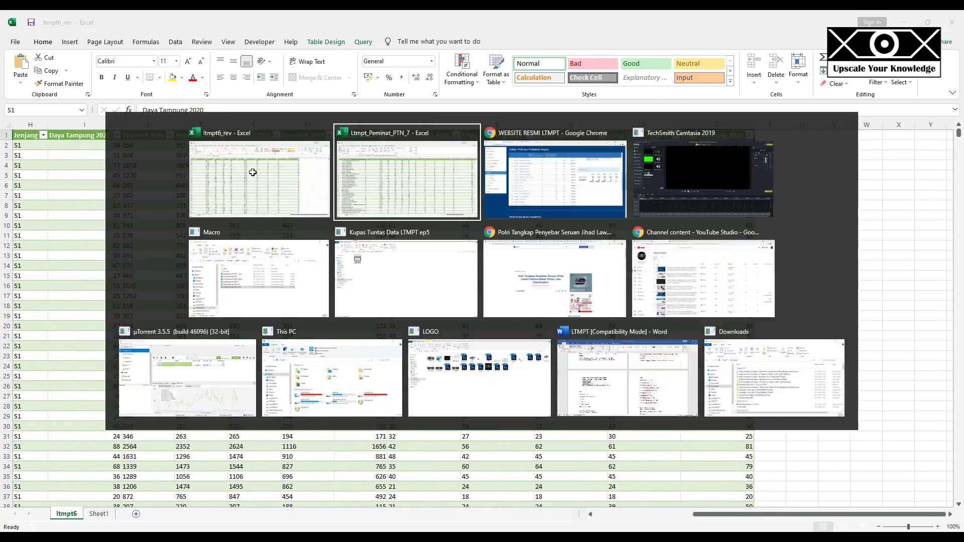
{"action": "key", "text": "ctrl+Left"}
{"action": "key", "text": "ctrl+Left"}
{"action": "key", "text": "ctrl+Left"}
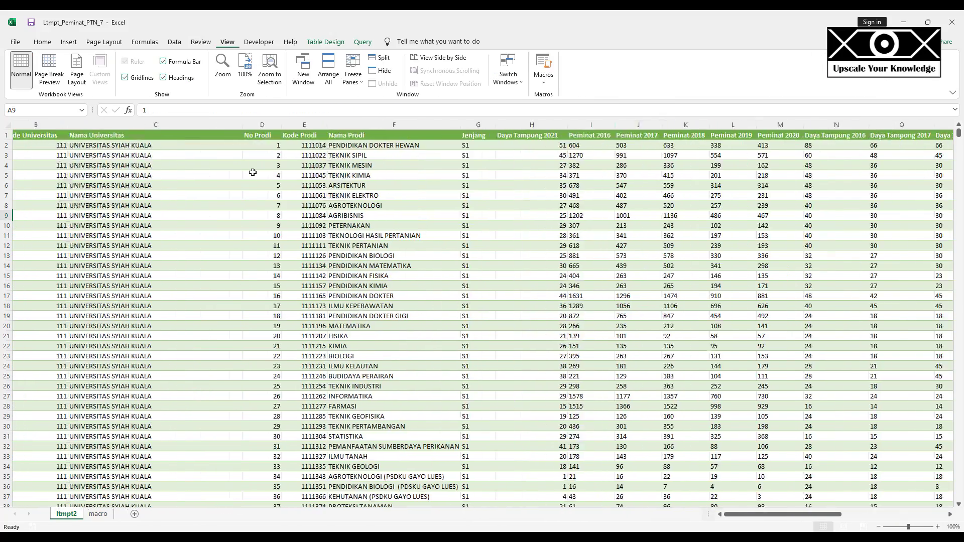
{"action": "key", "text": "Up"}
{"action": "key", "text": "Up"}
{"action": "key", "text": "Up"}
{"action": "key", "text": "Up"}
{"action": "key", "text": "Up"}
{"action": "key", "text": "Up"}
{"action": "key", "text": "Up"}
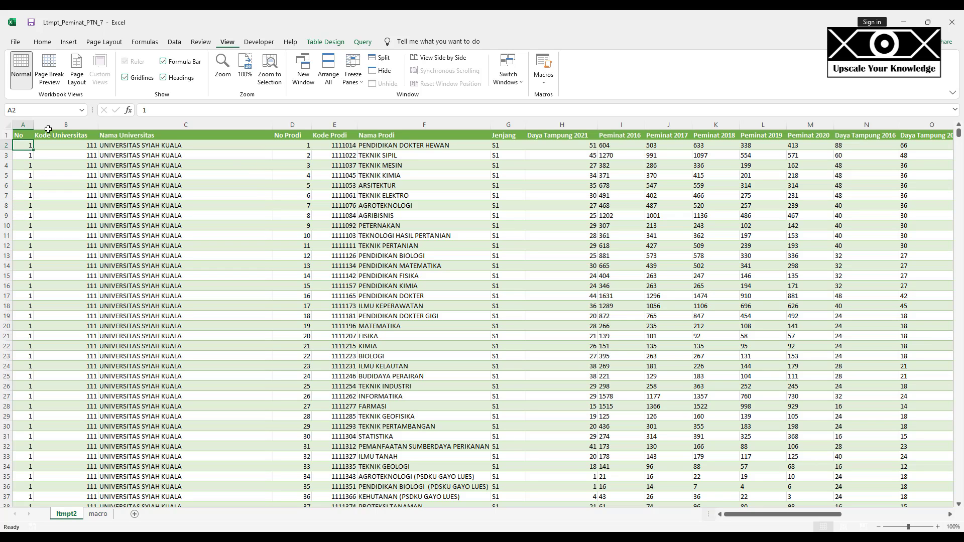
- Insert a blank column before the No column and undo the insertion
{"action": "right_click", "coordinate": [23, 123]}
{"action": "left_click", "coordinate": [60, 197]}
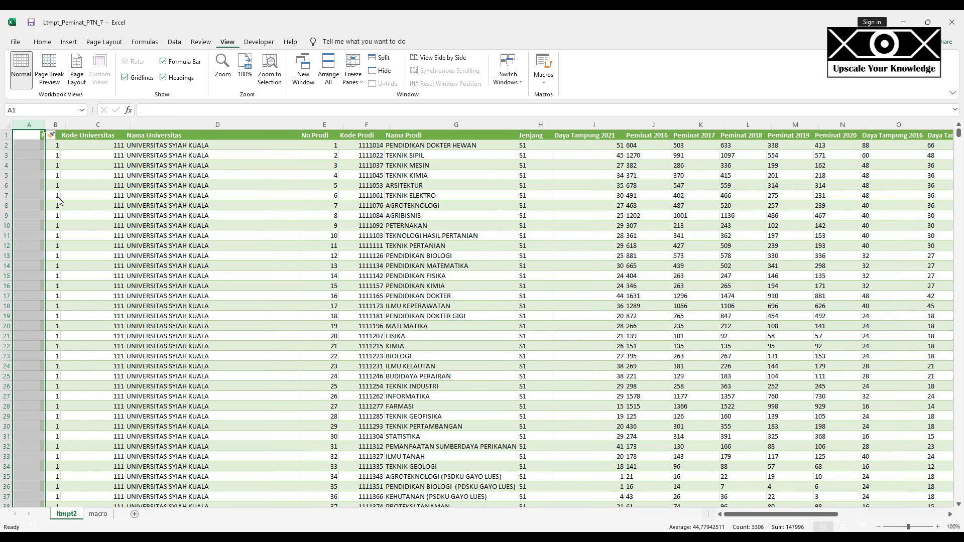
{"action": "left_click", "coordinate": [60, 197]}
{"action": "key", "text": "ctrl+z"}
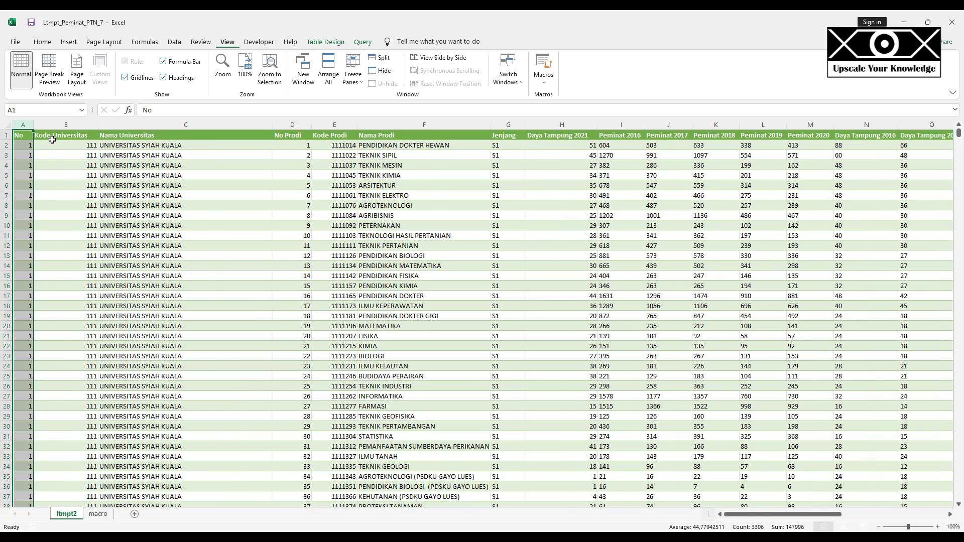
- Insert a table column before Kode Universitas and set the first two headers to Jalur and No
{"action": "right_click", "coordinate": [66, 125]}
{"action": "left_click", "coordinate": [74, 196]}
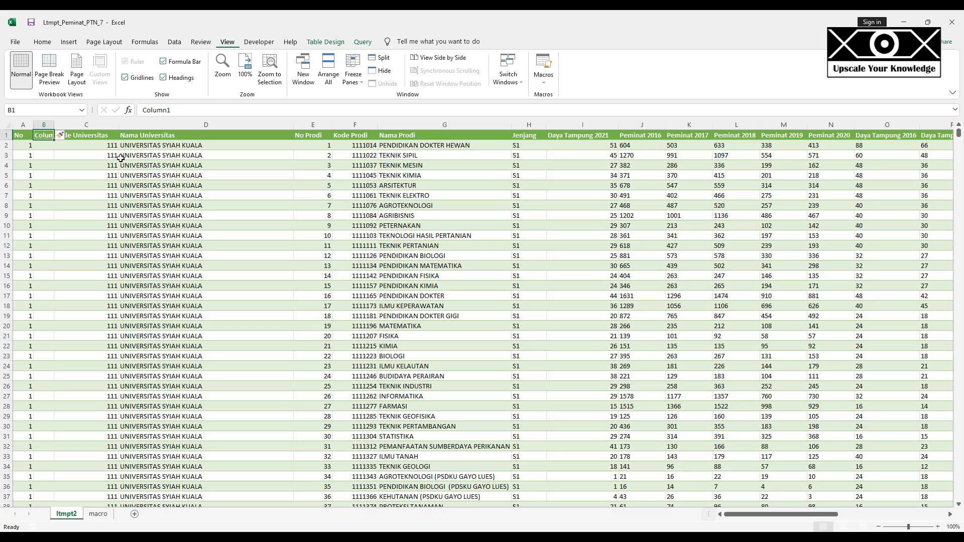
{"action": "type", "text": "No"}
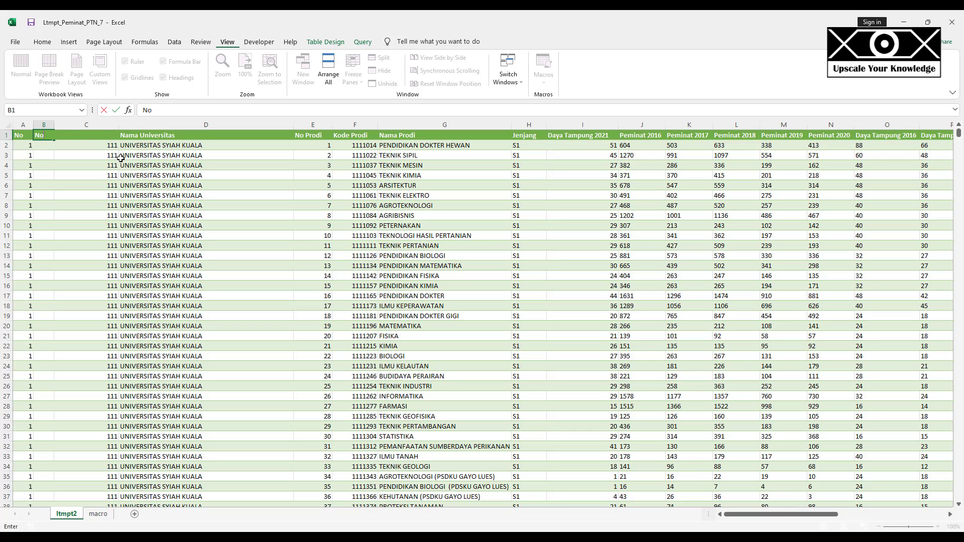
{"action": "key", "text": "Left"}
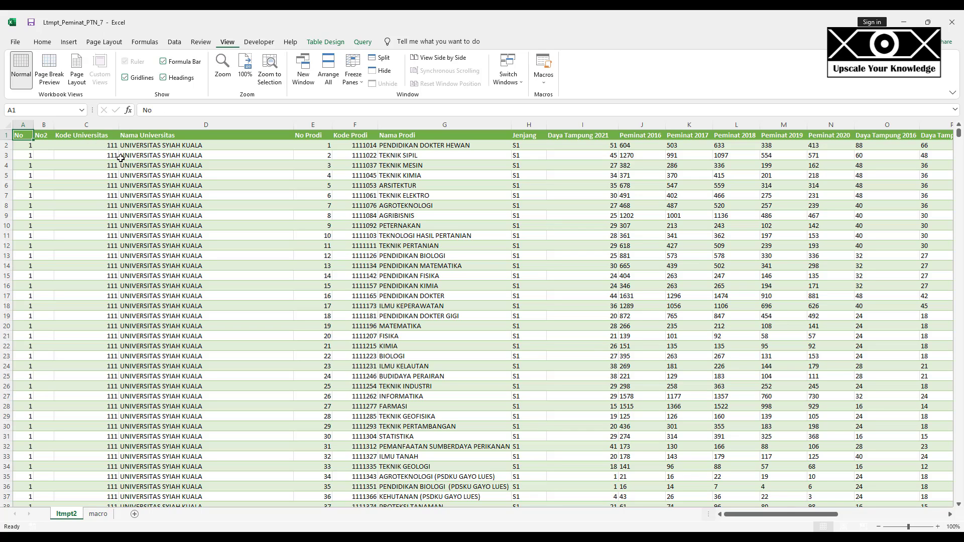
{"action": "type", "text": "Jalur"}
{"action": "key", "text": "Tab"}
{"action": "type", "text": "No"}
{"action": "key", "text": "Return"}
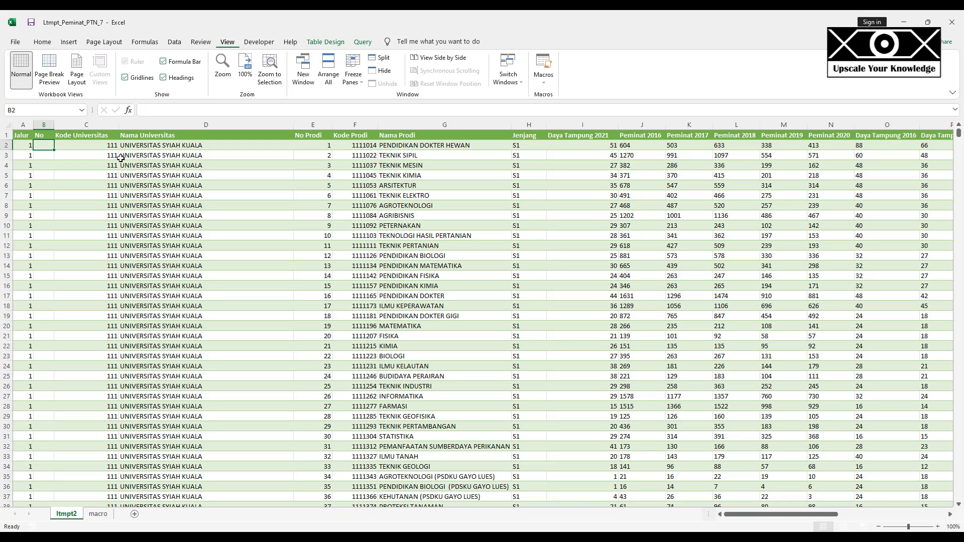
- Copy all data rows of the ltmpt6 table in ltmpt6_rev, leaving out the header row
{"action": "key", "text": "Left"}
{"action": "key", "text": "alt+Tab"}
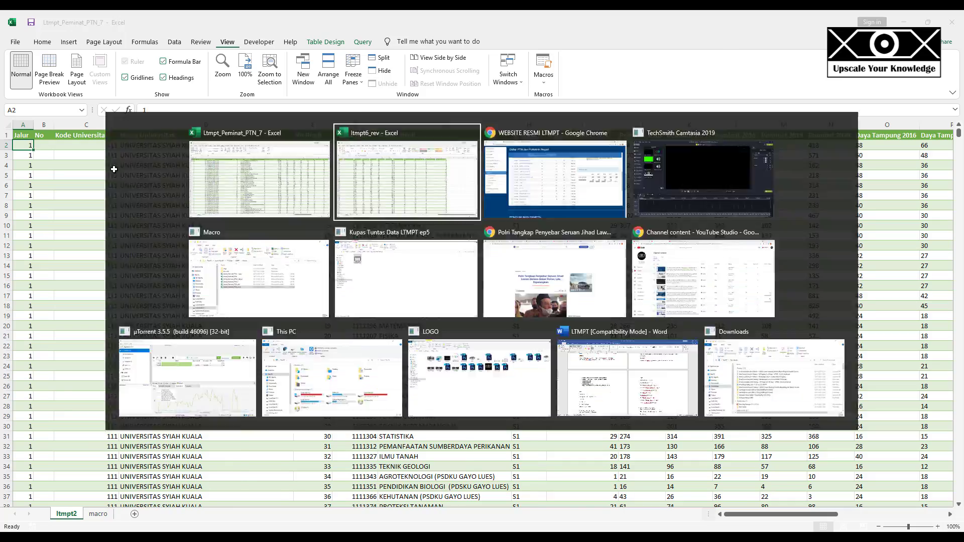
{"action": "left_click", "coordinate": [75, 158]}
{"action": "key", "text": "ctrl+Home"}
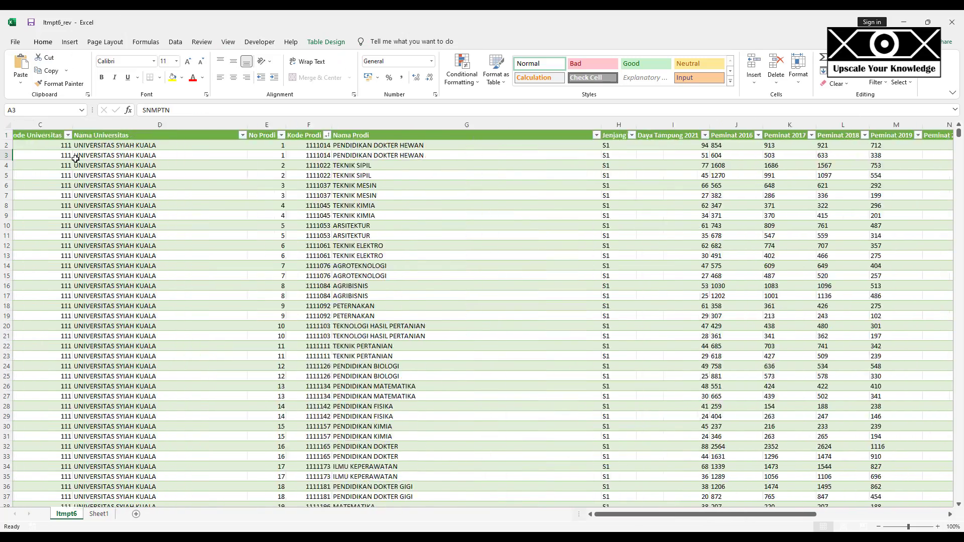
{"action": "key", "text": "ctrl+shift+Down"}
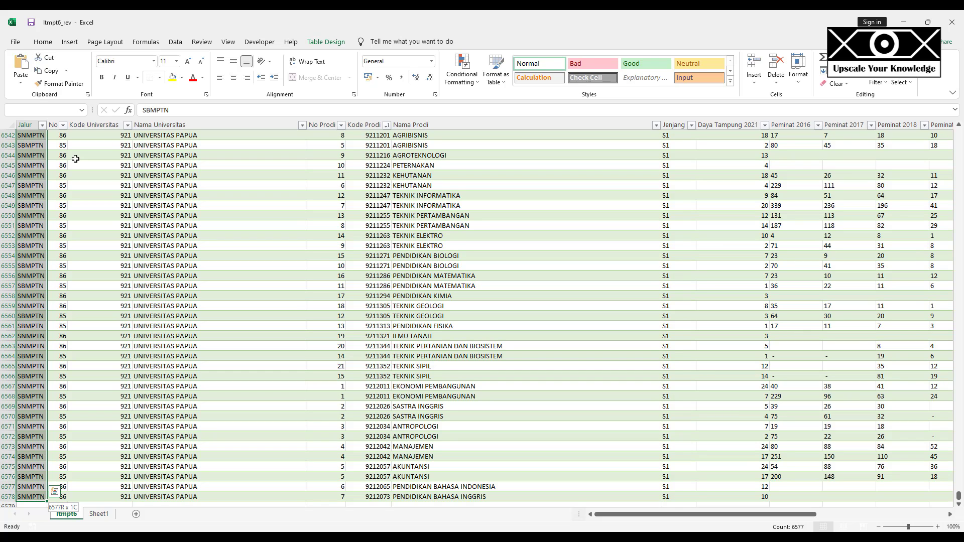
{"action": "key", "text": "ctrl+shift+Right"}
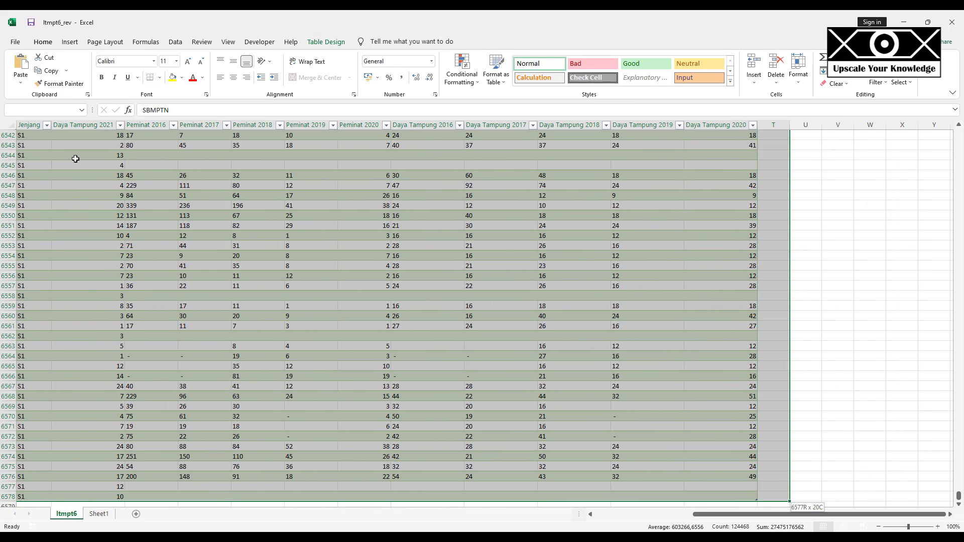
{"action": "key", "text": "ctrl+c"}
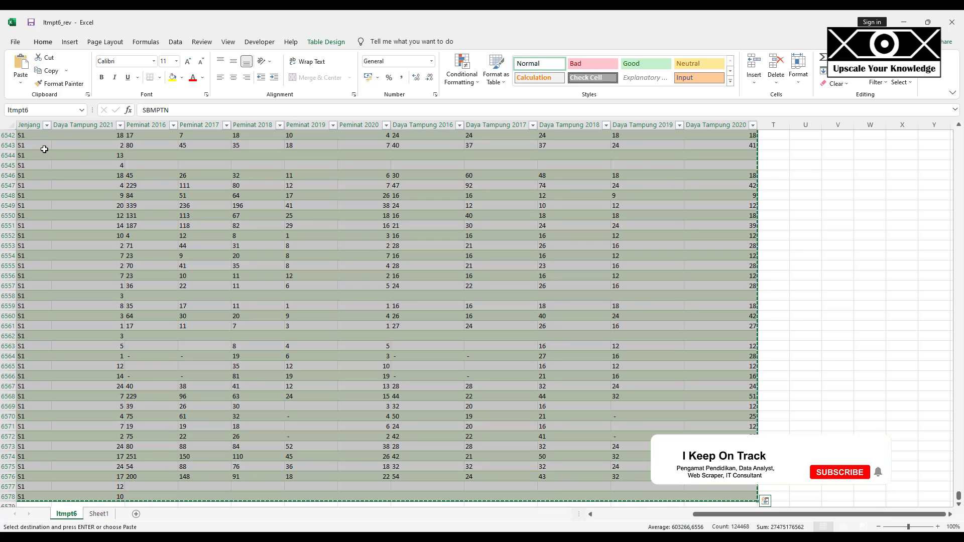
- Paste the copied rows over the ltmpt2 table in Ltmpt_Peminat_PTN_7, starting at cell A2
{"action": "key", "text": "ctrl+Tab"}
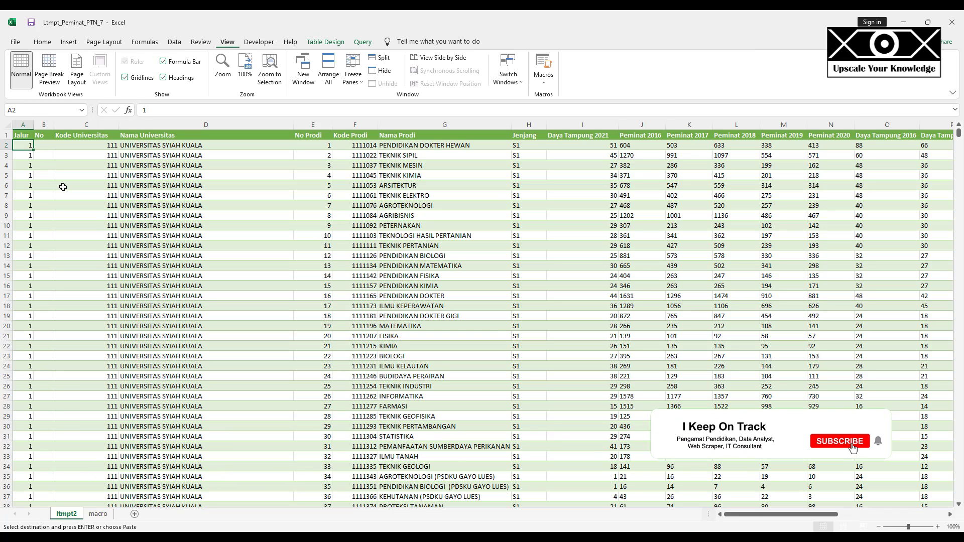
{"action": "right_click", "coordinate": [22, 145]}
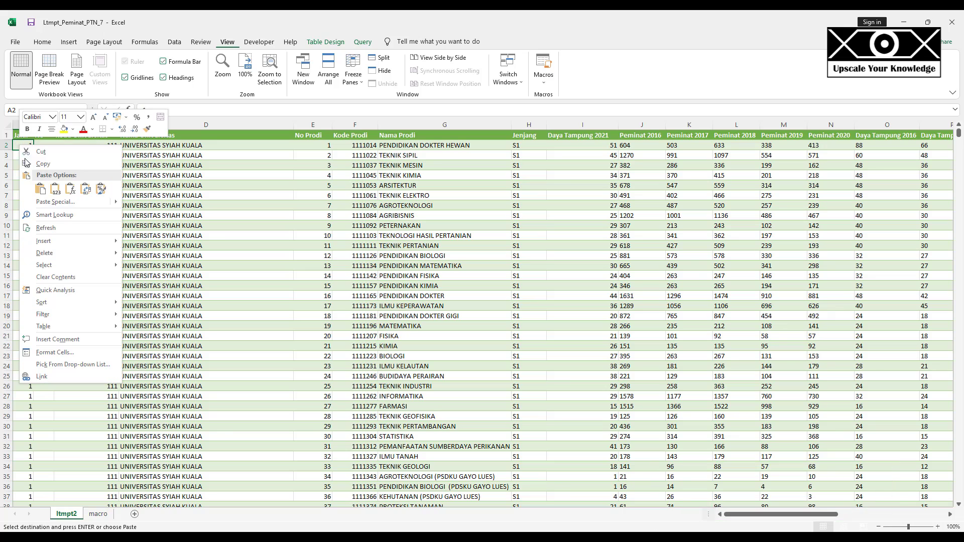
{"action": "left_click", "coordinate": [42, 190]}
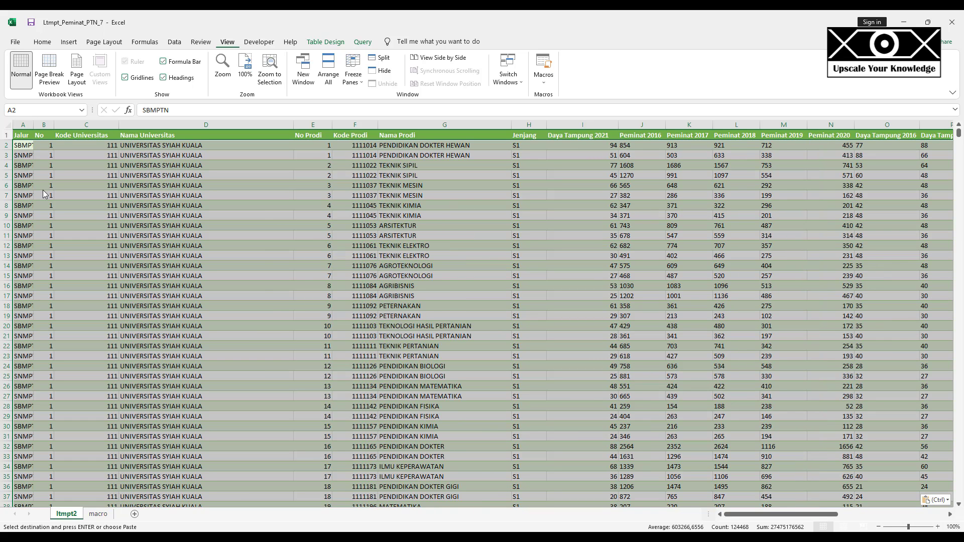
- Compare the last row of the pasted ltmpt2 data with the ltmpt6 source table, and return to cell A1
{"action": "key", "text": "ctrl+Down"}
{"action": "key", "text": "Down"}
{"action": "key", "text": "Down"}
{"action": "key", "text": "Down"}
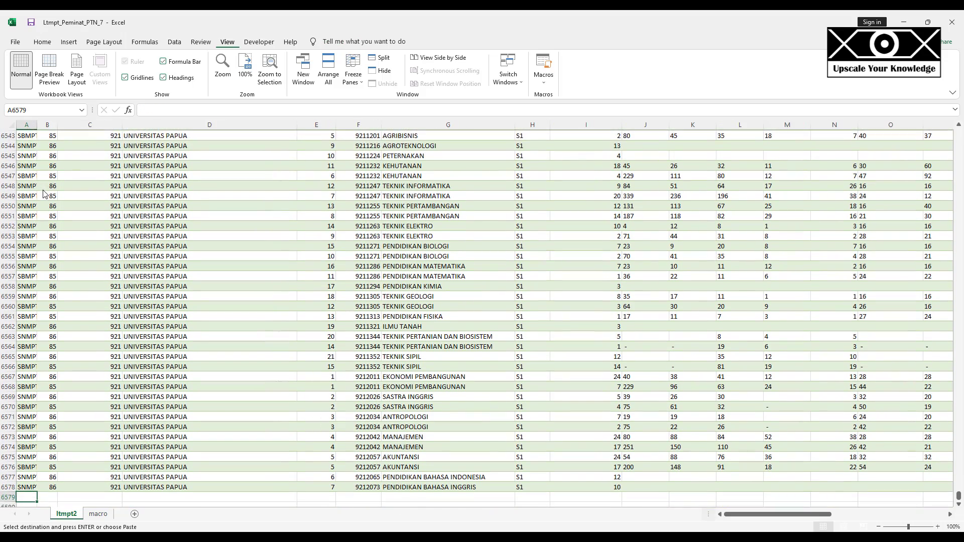
{"action": "key", "text": "Up"}
{"action": "key", "text": "Up"}
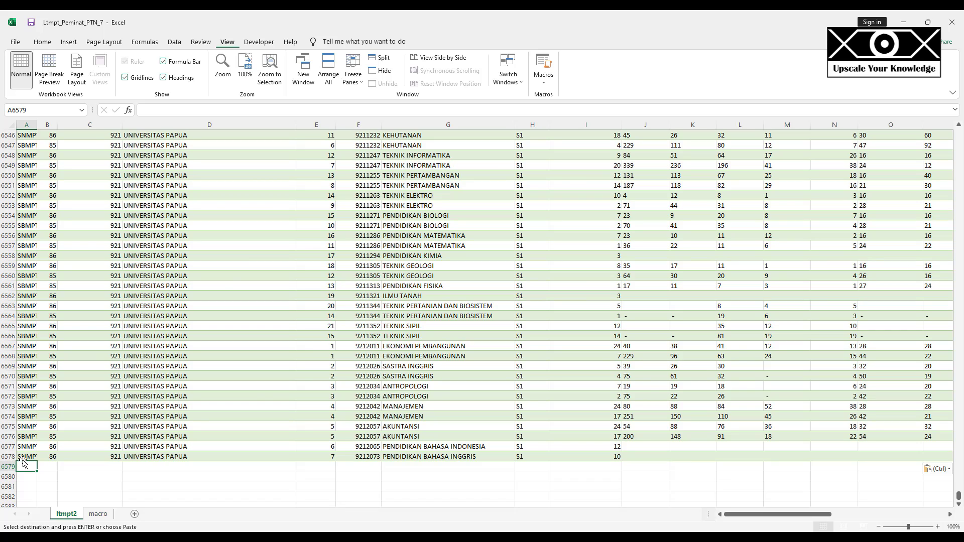
{"action": "key", "text": "alt+Tab"}
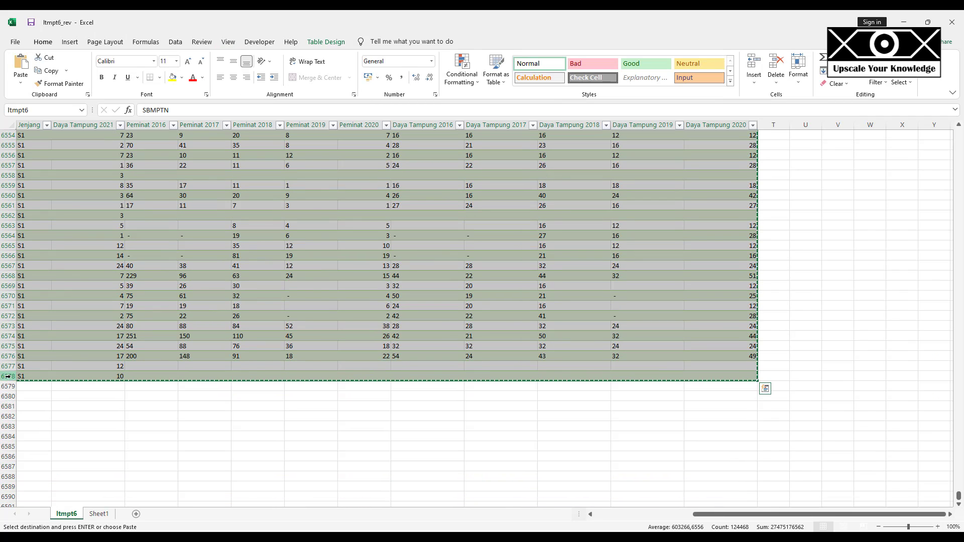
{"action": "key", "text": "alt+Tab"}
{"action": "left_click", "coordinate": [83, 337]}
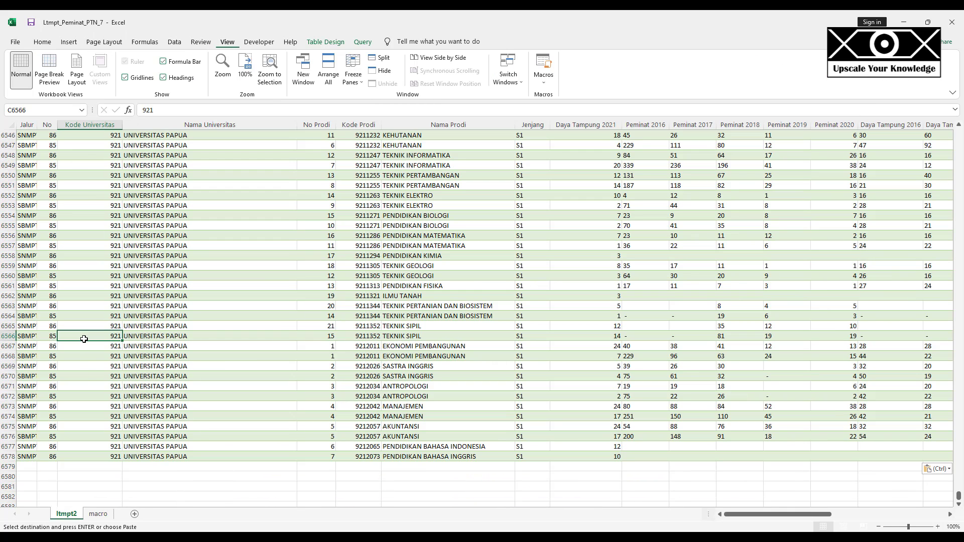
{"action": "key", "text": "ctrl+Up"}
{"action": "key", "text": "ctrl+Left"}
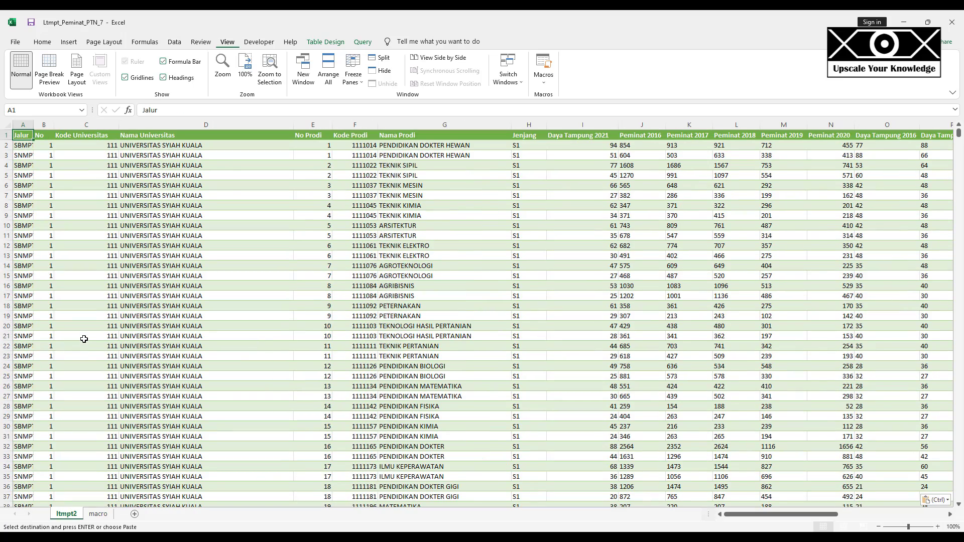
- Examine the ltmpt6 source table across to its Daya Tampung 2020 column and down through that column's rows
{"action": "key", "text": "alt+Tab"}
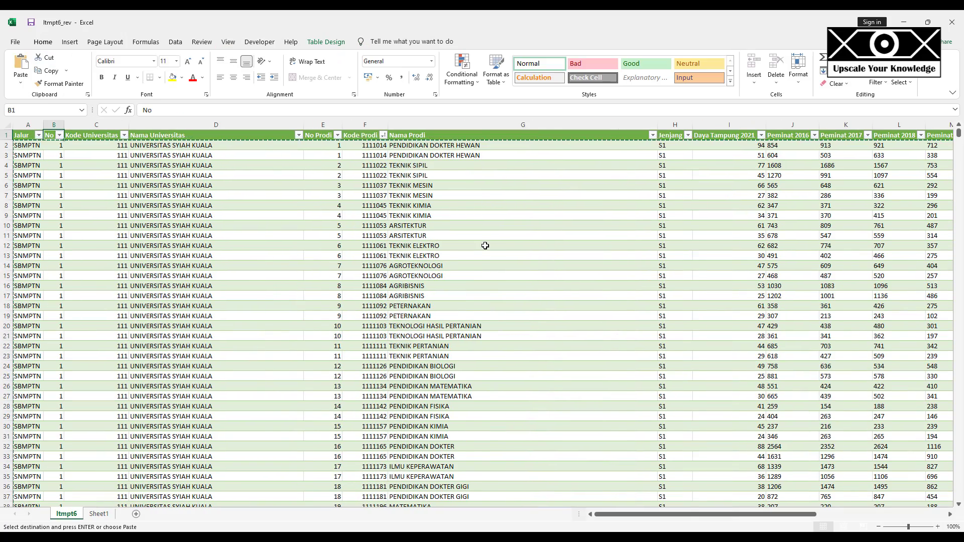
{"action": "key", "text": "ctrl+Right"}
{"action": "key", "text": "Right"}
{"action": "key", "text": "Right"}
{"action": "key", "text": "Right"}
{"action": "key", "text": "Right"}
{"action": "key", "text": "Right"}
{"action": "key", "text": "Right"}
{"action": "key", "text": "Right"}
{"action": "key", "text": "Right"}
{"action": "key", "text": "Right"}
{"action": "key", "text": "Right"}
{"action": "key", "text": "Right"}
{"action": "key", "text": "Right"}
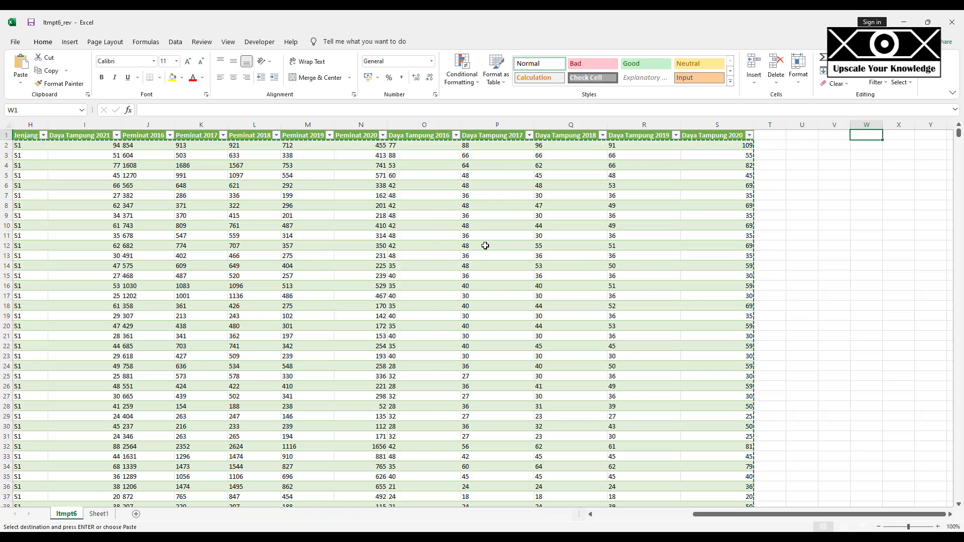
{"action": "key", "text": "Right"}
{"action": "key", "text": "Left"}
{"action": "key", "text": "Left"}
{"action": "key", "text": "Left"}
{"action": "key", "text": "Left"}
{"action": "key", "text": "Left"}
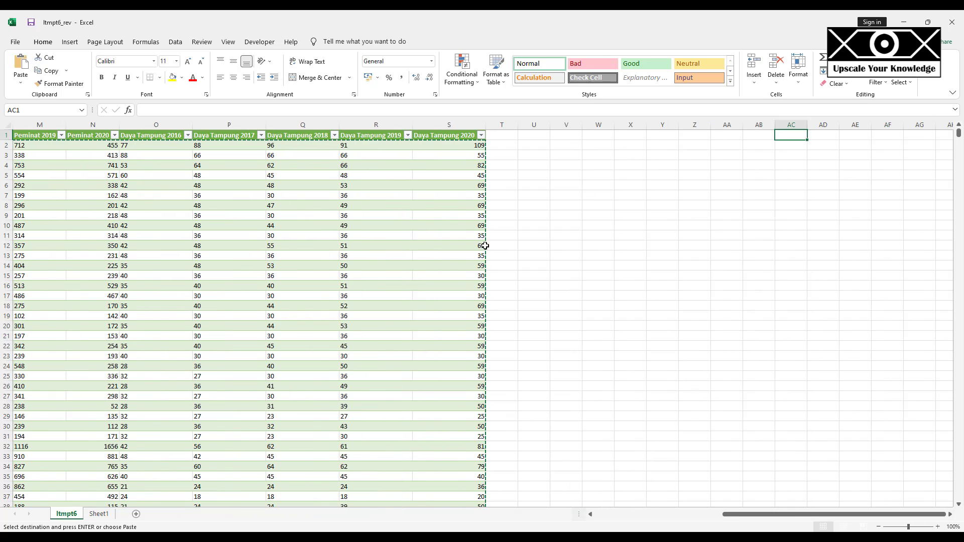
{"action": "scroll", "coordinate": [419, 286], "scroll_direction": "down", "scroll_amount": 10}
{"action": "left_click", "coordinate": [416, 287]}
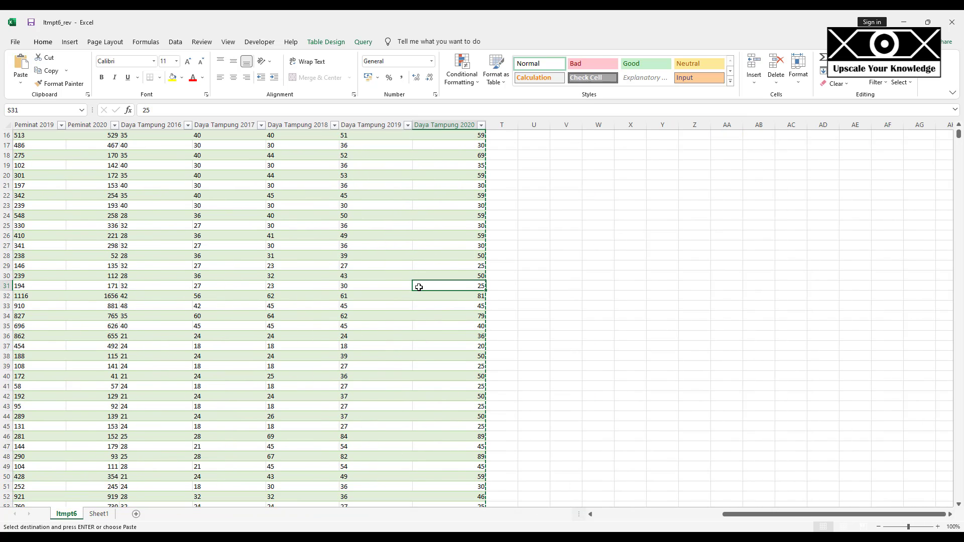
{"action": "key", "text": "ctrl+Down"}
{"action": "key", "text": "Down"}
{"action": "key", "text": "Down"}
{"action": "key", "text": "Down"}
{"action": "key", "text": "Down"}
{"action": "key", "text": "Down"}
{"action": "key", "text": "Down"}
{"action": "key", "text": "Down"}
{"action": "key", "text": "Down"}
{"action": "key", "text": "Down"}
{"action": "key", "text": "Down"}
{"action": "key", "text": "Down"}
{"action": "key", "text": "Down"}
{"action": "key", "text": "Down"}
{"action": "key", "text": "Down"}
{"action": "key", "text": "Down"}
{"action": "key", "text": "Down"}
{"action": "key", "text": "Down"}
{"action": "key", "text": "Down"}
{"action": "key", "text": "Down"}
{"action": "key", "text": "Down"}
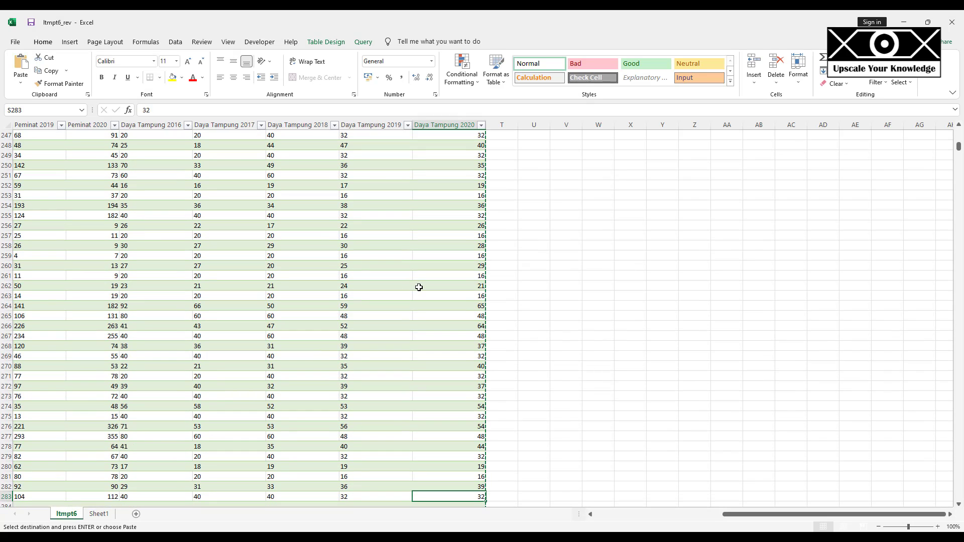
- Close the ltmpt6_rev workbook and widen the Jalur column in Ltmpt_Peminat_PTN_7 to fit its entries
{"action": "left_click", "coordinate": [952, 22]}
{"action": "left_click", "coordinate": [486, 309]}
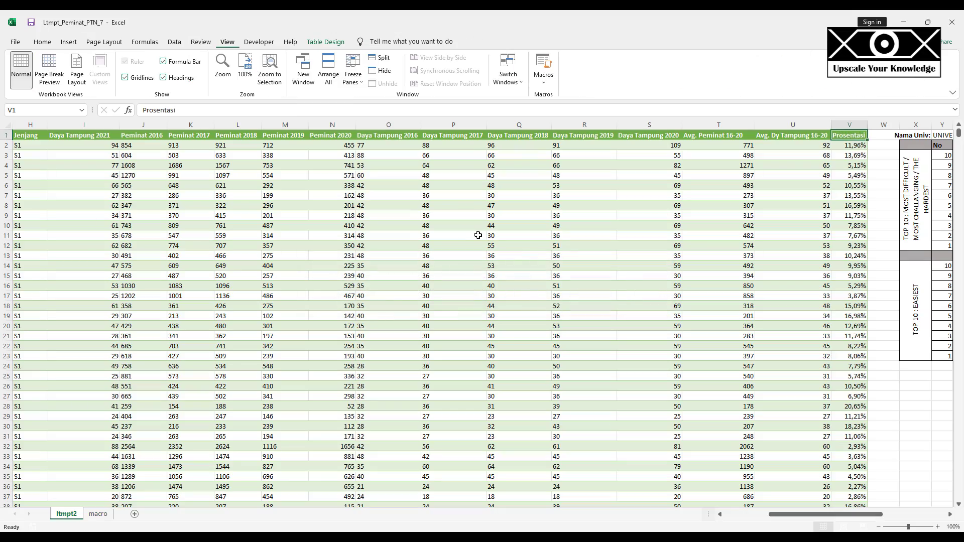
{"action": "key", "text": "Home"}
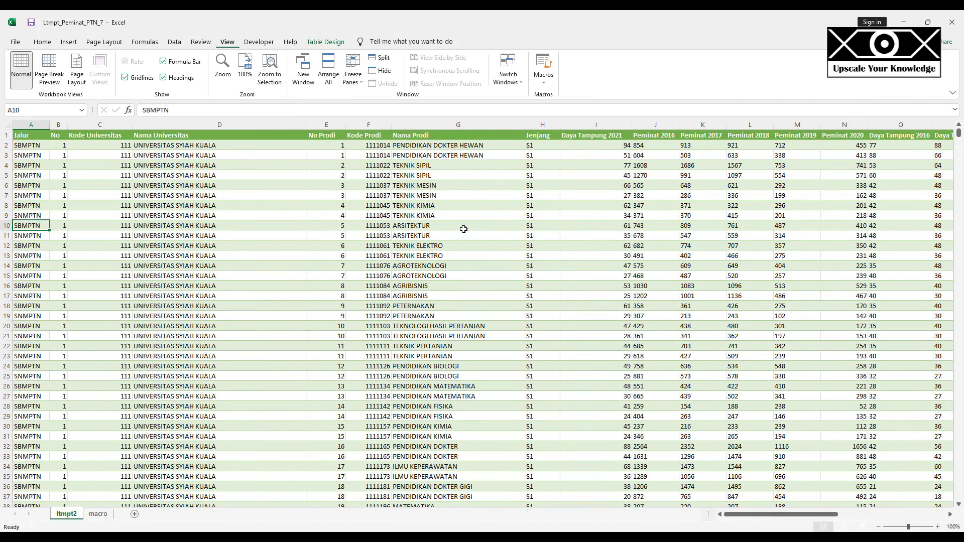
- Check the Jalur column of ltmpt2 down to its last row and return to its header
{"action": "key", "text": "Up"}
{"action": "key", "text": "ctrl+Up"}
{"action": "key", "text": "ctrl+Down"}
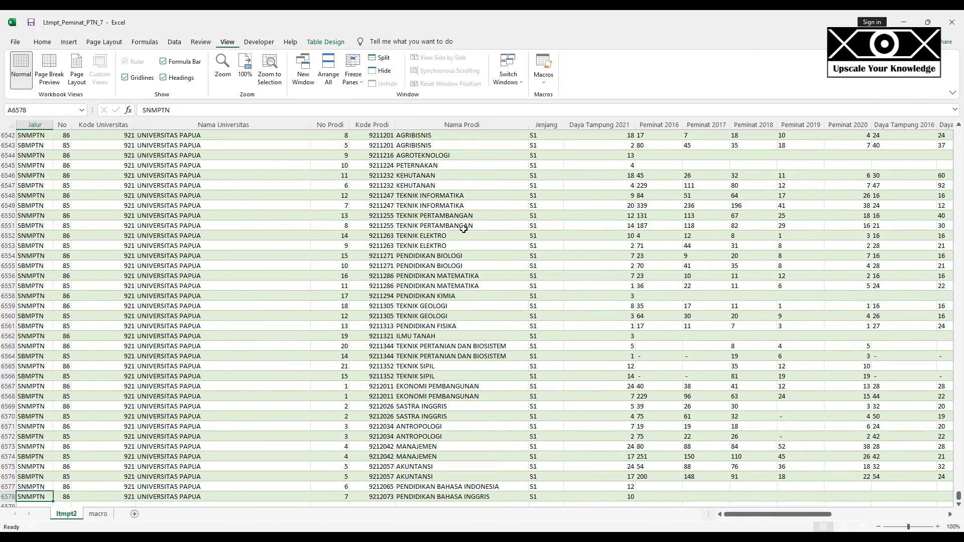
{"action": "key", "text": "ctrl+Up"}
- Examine the university ranking and Nama Prodi tables beside the data, including the first Prosentasi formula and the Nama Univ cell
{"action": "key", "text": "ctrl+Right"}
{"action": "key", "text": "Right"}
{"action": "key", "text": "Right"}
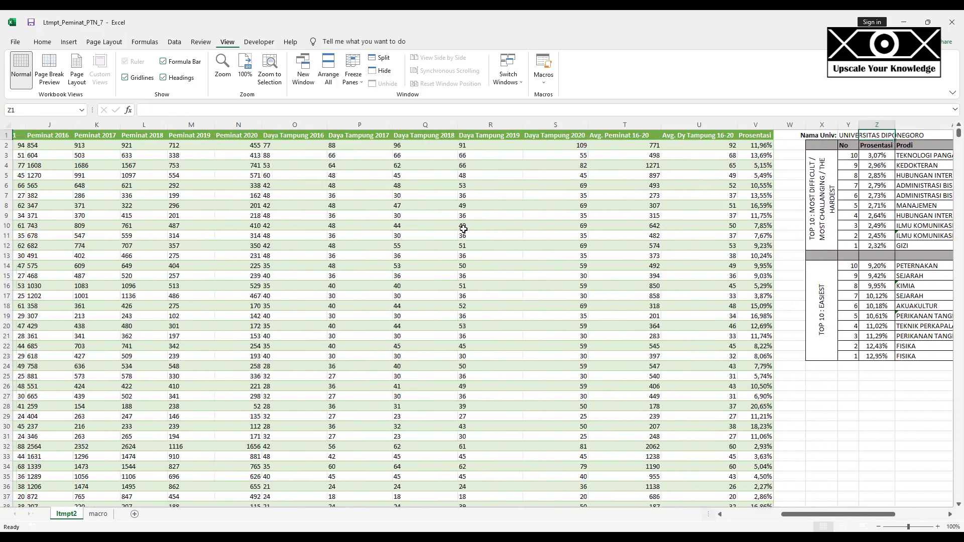
{"action": "key", "text": "Right"}
{"action": "key", "text": "Right"}
{"action": "key", "text": "Right"}
{"action": "key", "text": "Right"}
{"action": "key", "text": "Right"}
{"action": "key", "text": "Right"}
{"action": "key", "text": "Right"}
{"action": "key", "text": "Right"}
{"action": "key", "text": "Right"}
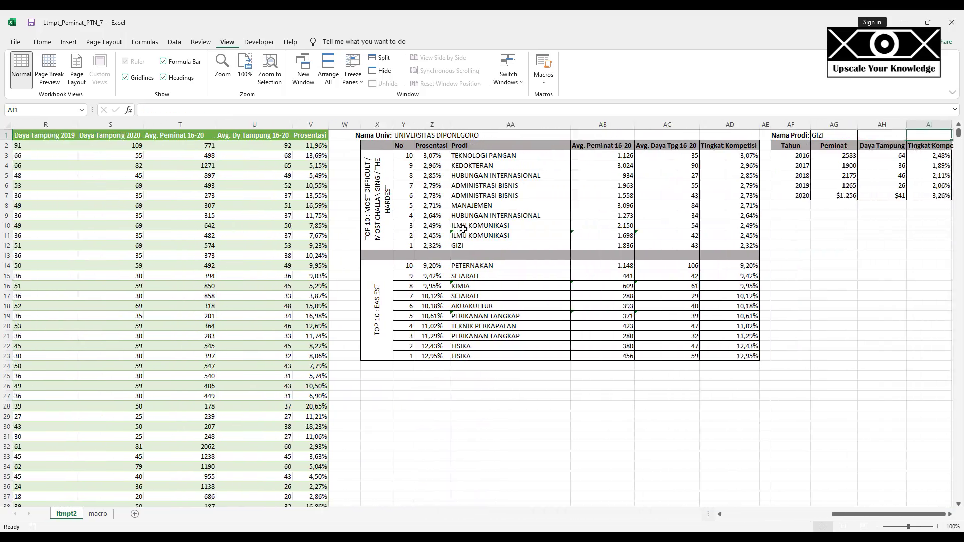
{"action": "key", "text": "Right"}
{"action": "key", "text": "Right"}
{"action": "key", "text": "Right"}
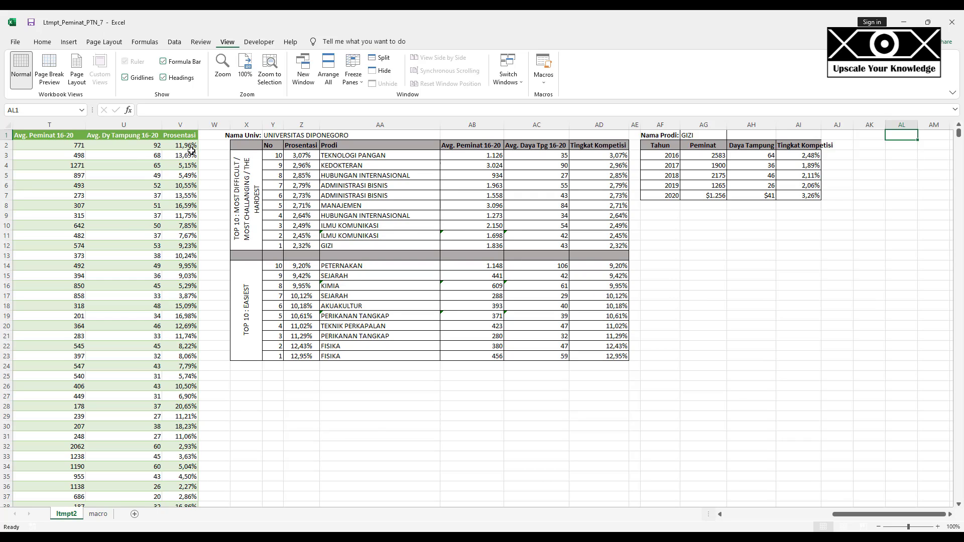
{"action": "left_click", "coordinate": [295, 155]}
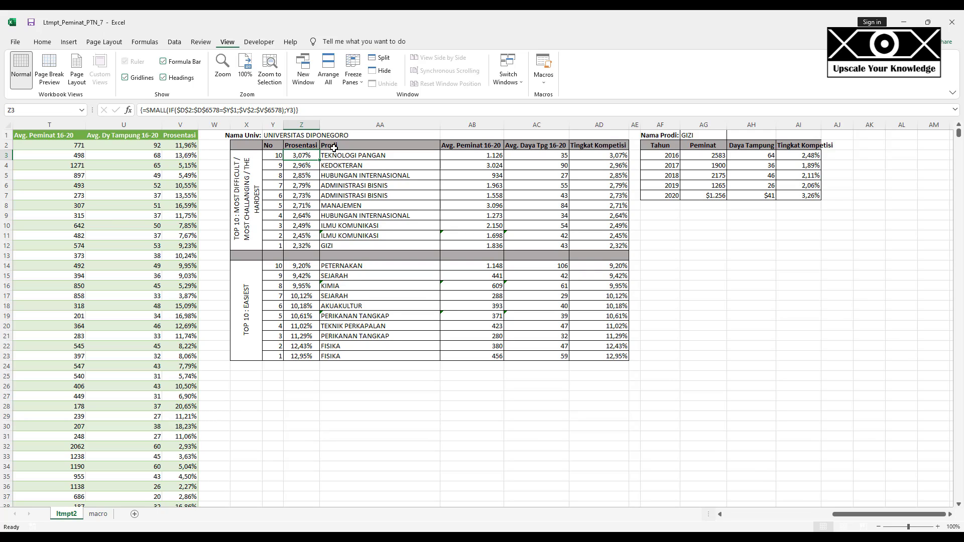
{"action": "left_click", "coordinate": [267, 136]}
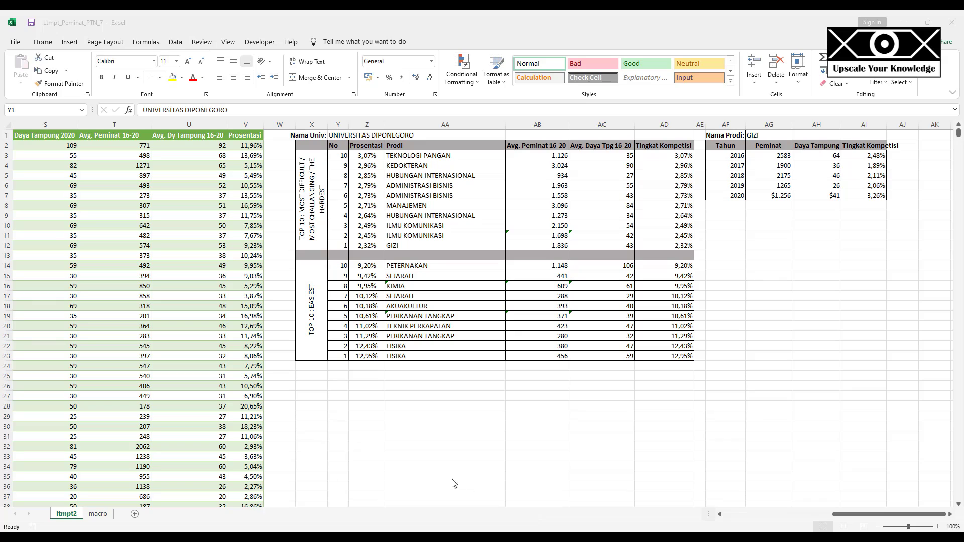
- Compare the SBMPTN and SNMPTN rows of the first study program across the Jalur, Nama Universitas and Nama Prodi columns
{"action": "left_click_drag", "start_coordinate": [837, 516], "coordinate": [732, 519]}
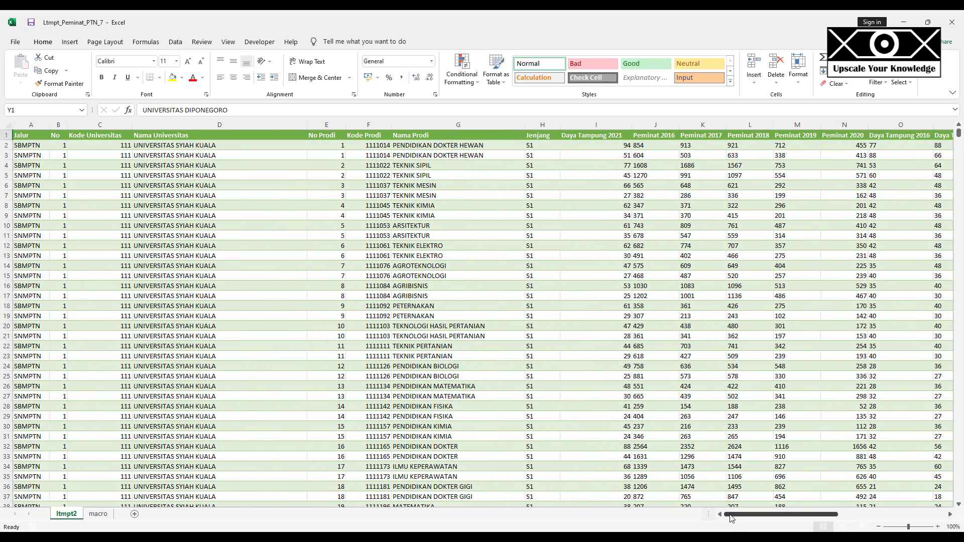
{"action": "left_click", "coordinate": [28, 145]}
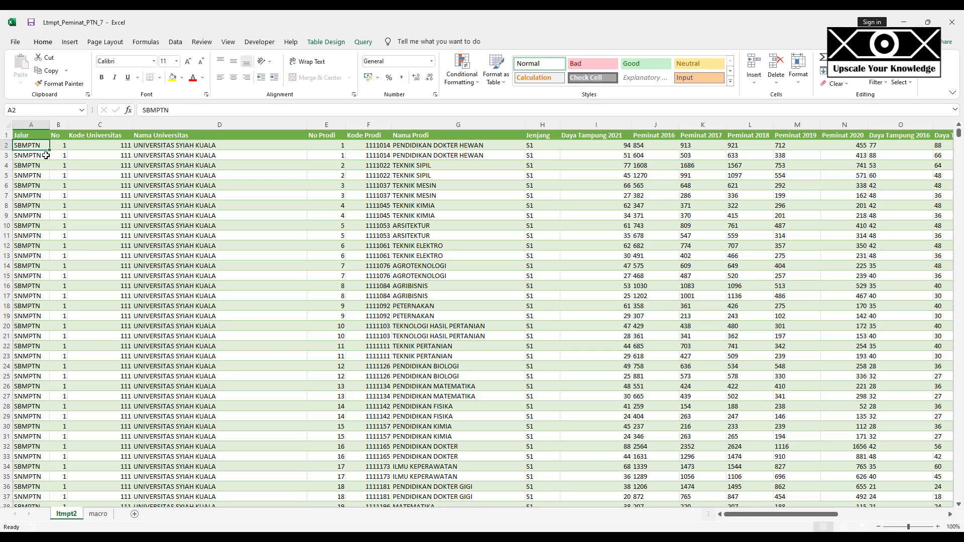
{"action": "left_click", "coordinate": [35, 156]}
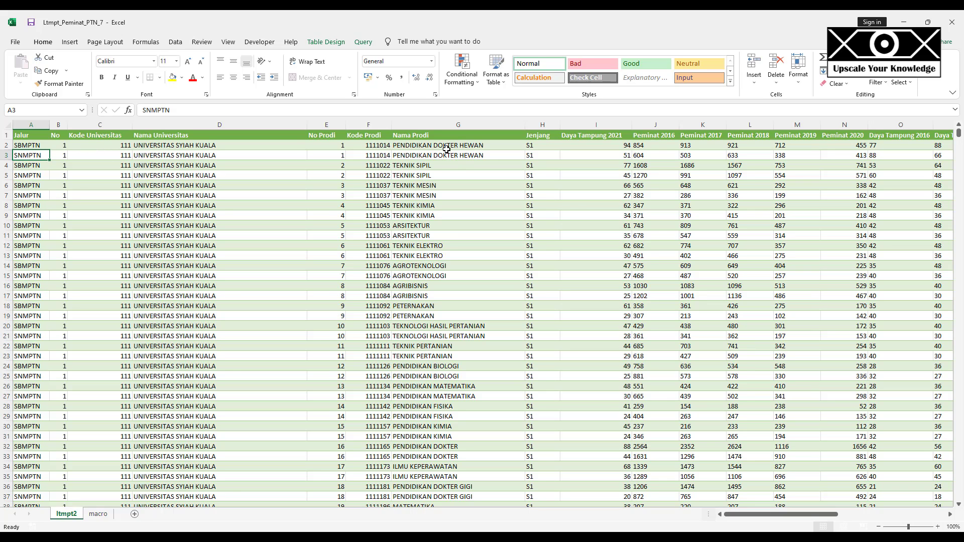
{"action": "left_click_drag", "start_coordinate": [446, 146], "coordinate": [446, 156]}
{"action": "left_click_drag", "start_coordinate": [224, 146], "coordinate": [223, 161]}
{"action": "left_click_drag", "start_coordinate": [427, 147], "coordinate": [426, 156]}
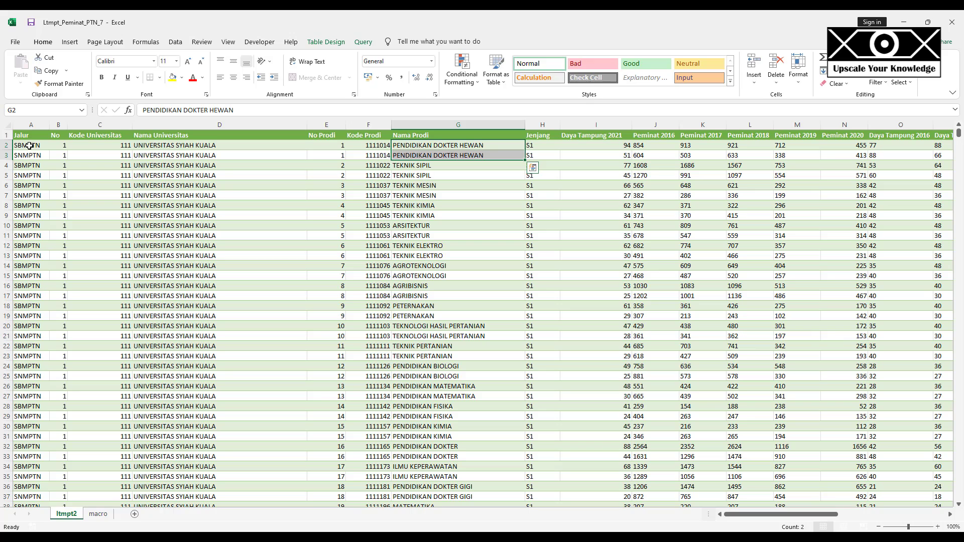
{"action": "left_click", "coordinate": [29, 145]}
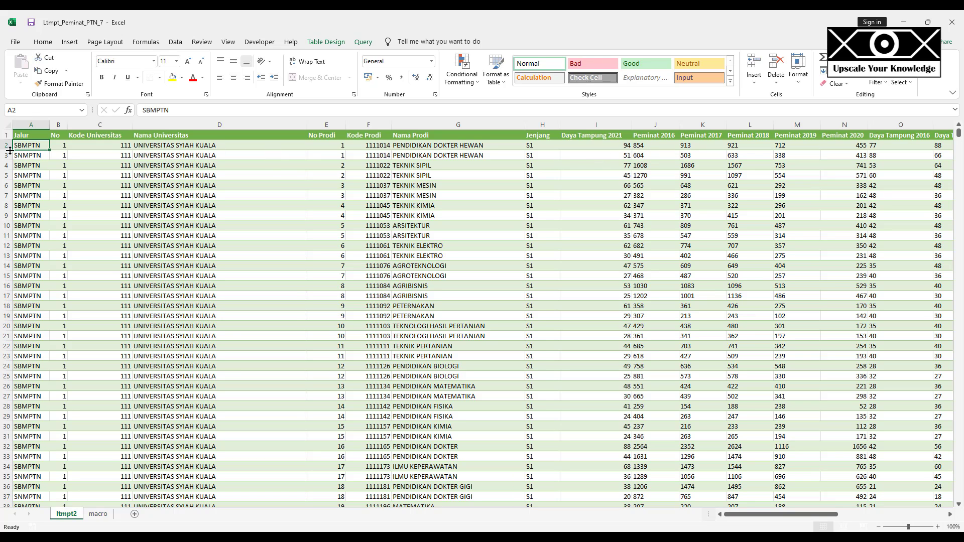
{"action": "left_click", "coordinate": [427, 146]}
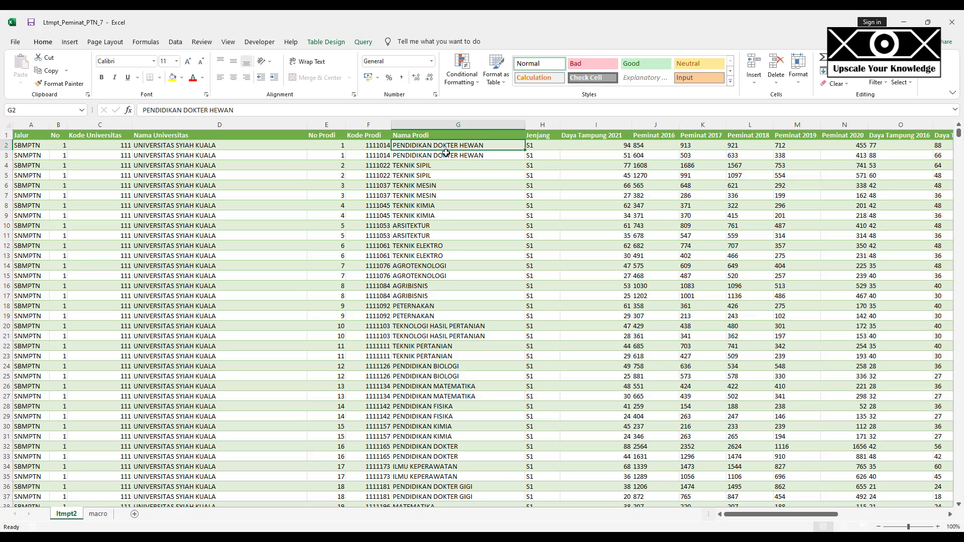
{"action": "left_click", "coordinate": [195, 144]}
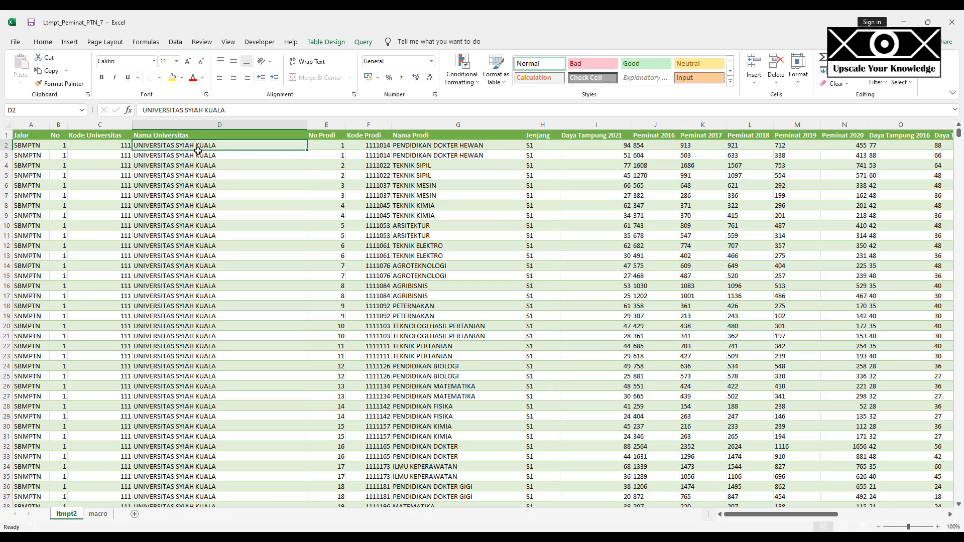
{"action": "left_click_drag", "start_coordinate": [198, 150], "coordinate": [199, 156]}
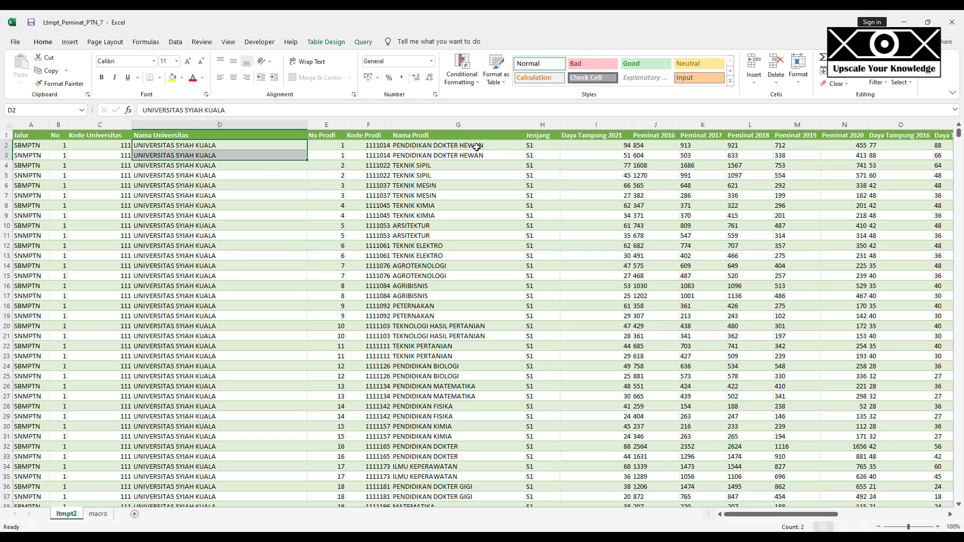
{"action": "left_click_drag", "start_coordinate": [477, 147], "coordinate": [477, 157]}
- Compare the Daya Tampung 2021 and Peminat 2017 figures of the first program's SBMPTN and SNMPTN rows
{"action": "left_click", "coordinate": [626, 149]}
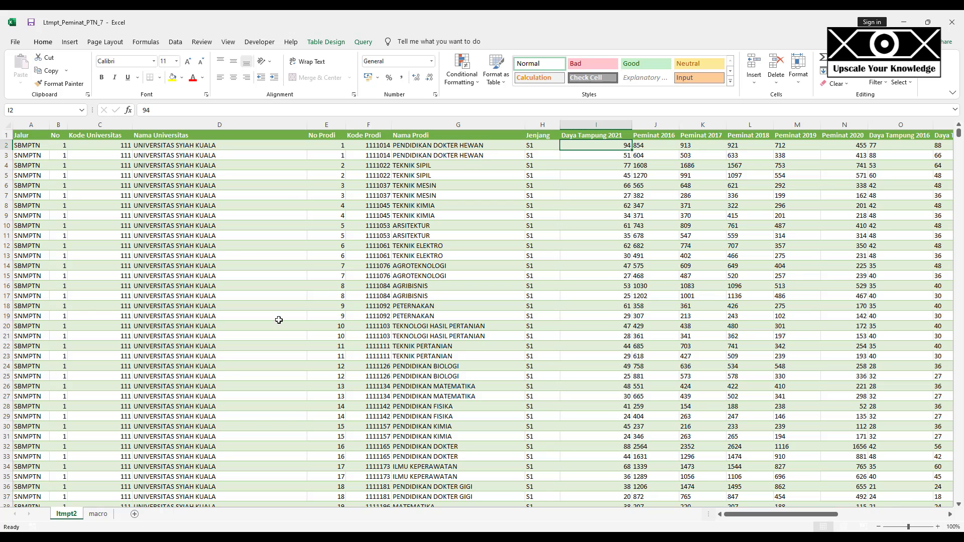
{"action": "right_click", "coordinate": [69, 517]}
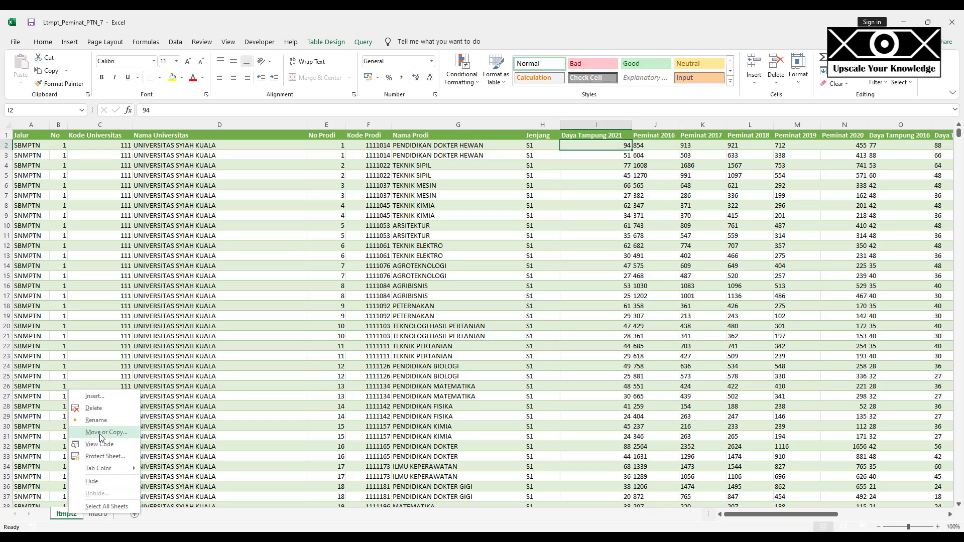
{"action": "left_click", "coordinate": [70, 516]}
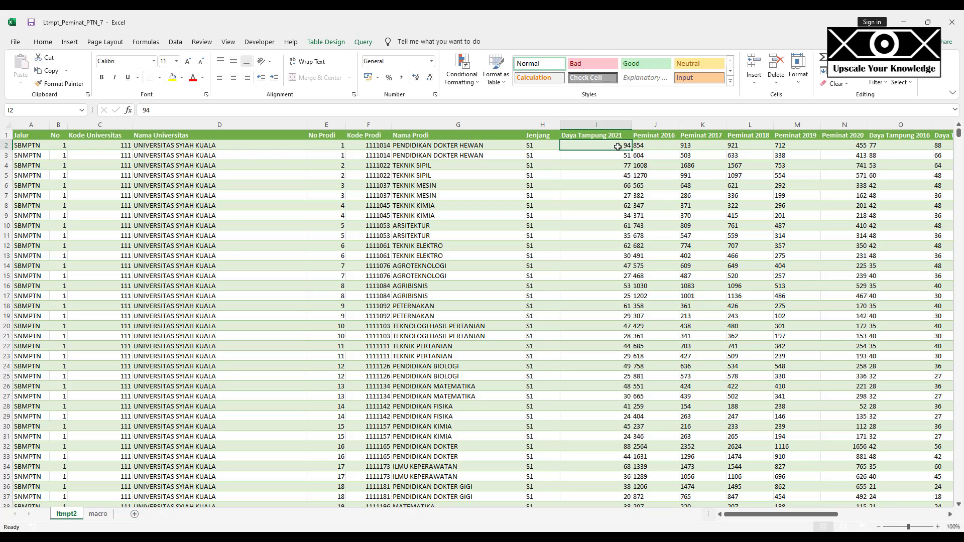
{"action": "left_click_drag", "start_coordinate": [619, 145], "coordinate": [618, 154]}
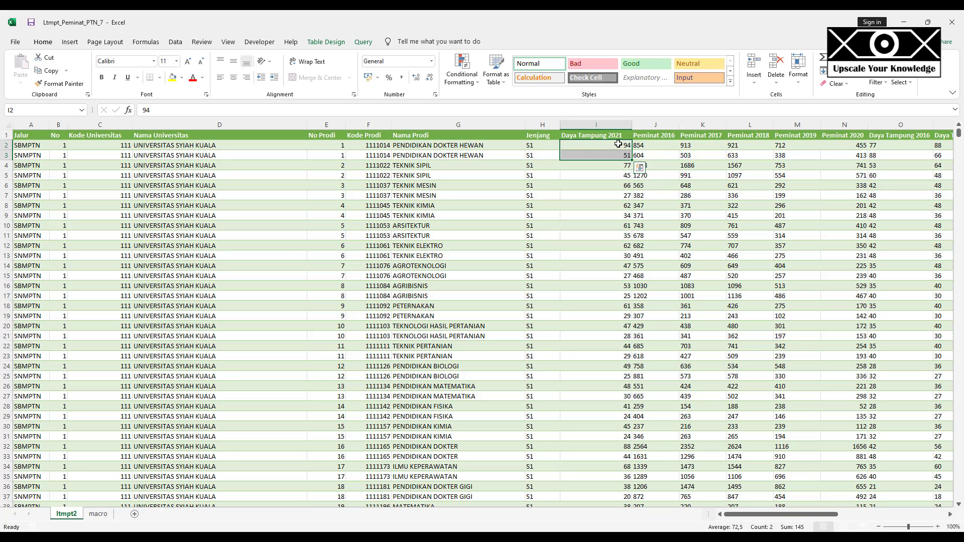
{"action": "left_click_drag", "start_coordinate": [618, 144], "coordinate": [687, 154]}
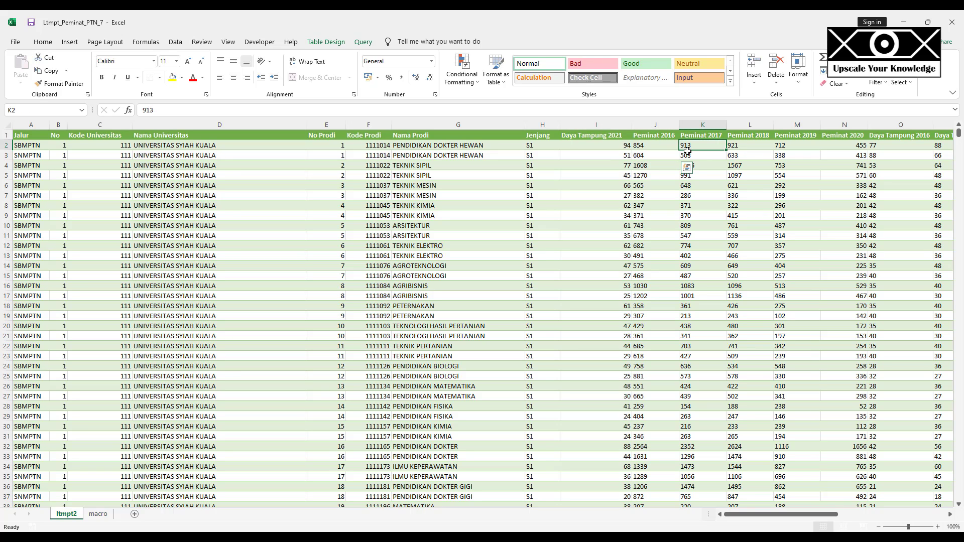
- Duplicate the ltmpt2 sheet within the same workbook, place the copy before ltmpt2, and rename the copy as sum
{"action": "right_click", "coordinate": [74, 516]}
{"action": "left_click", "coordinate": [111, 432]}
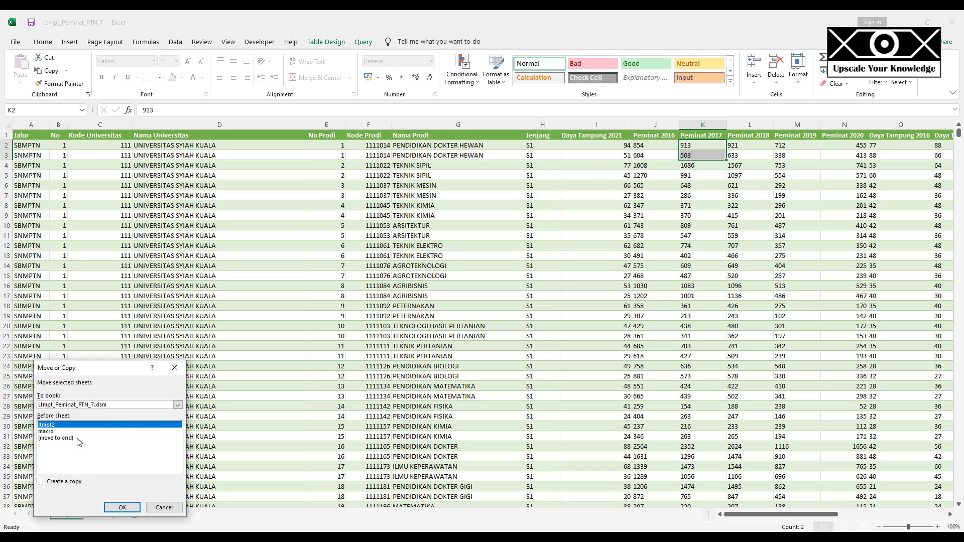
{"action": "left_click", "coordinate": [41, 482]}
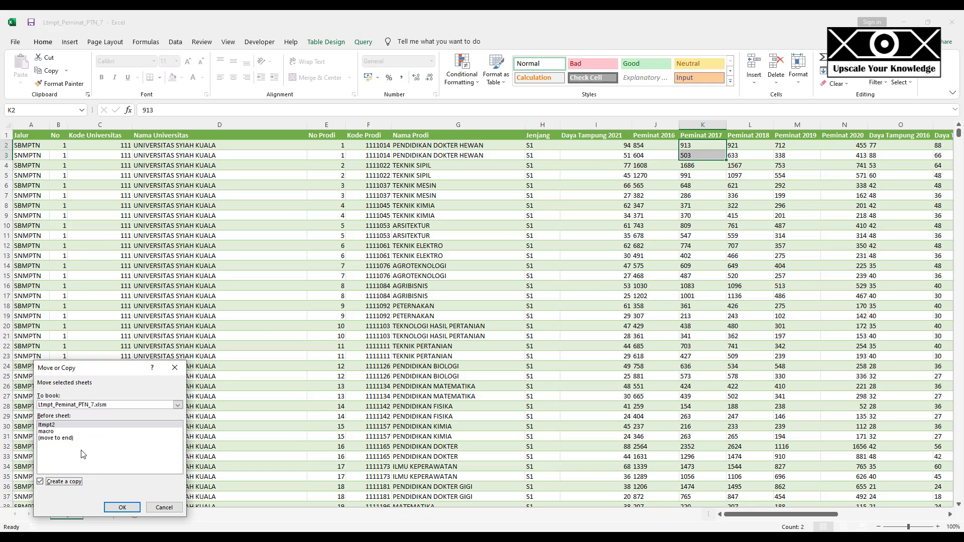
{"action": "left_click", "coordinate": [122, 507]}
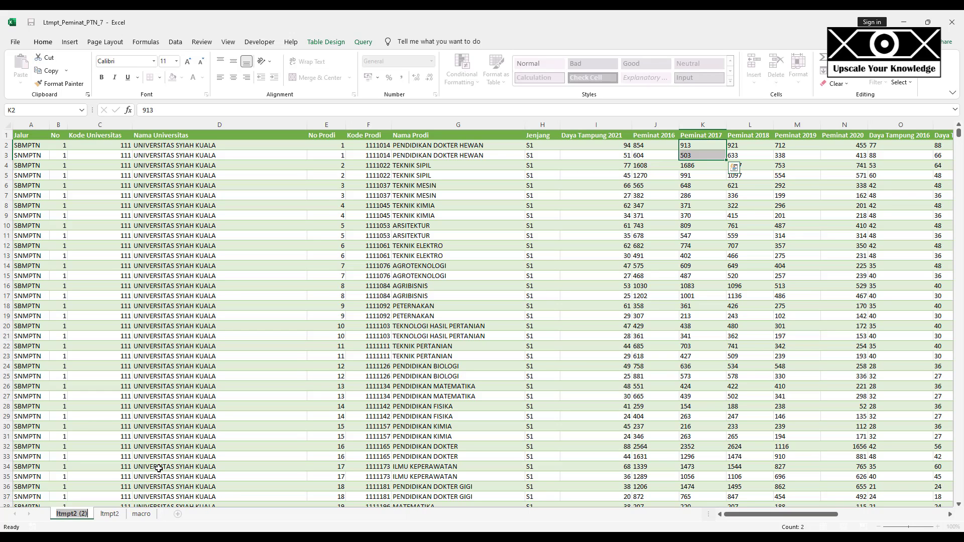
{"action": "type", "text": "sum"}
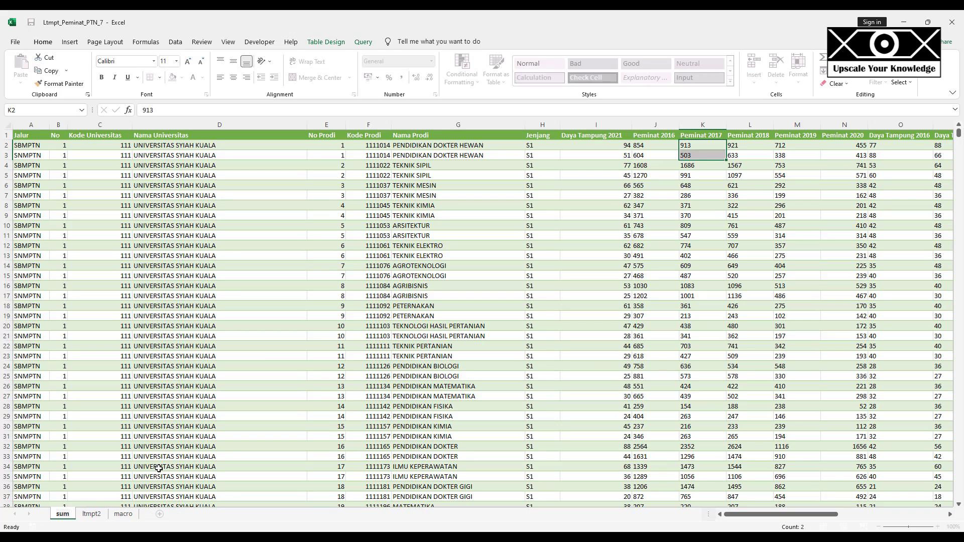
- Rename the original ltmpt2 sheet as ltmpt_all and return to the sum sheet
{"action": "key", "text": "ctrl+a"}
{"action": "left_click", "coordinate": [96, 518]}
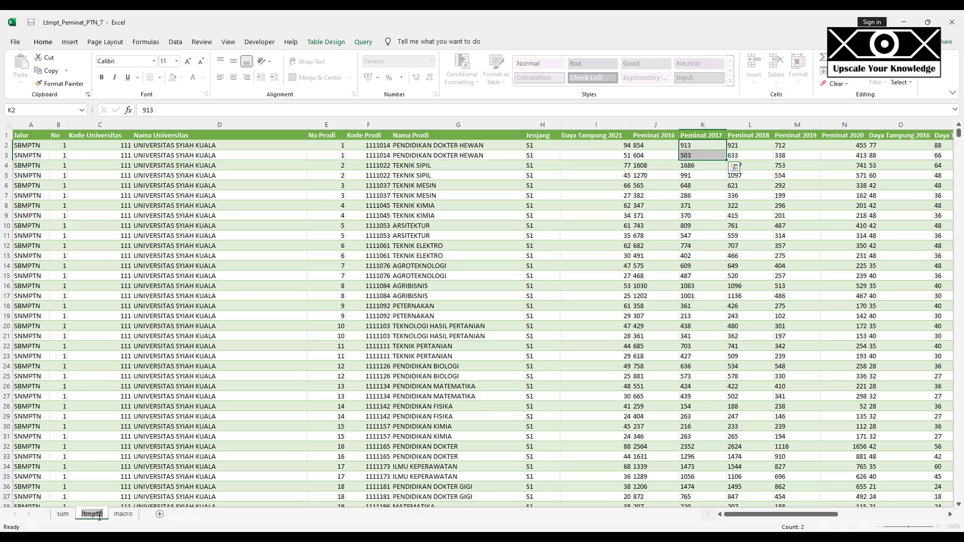
{"action": "left_click", "coordinate": [111, 514], "text": "ctrl"}
{"action": "key", "text": "BackSpace"}
{"action": "type", "text": "_all"}
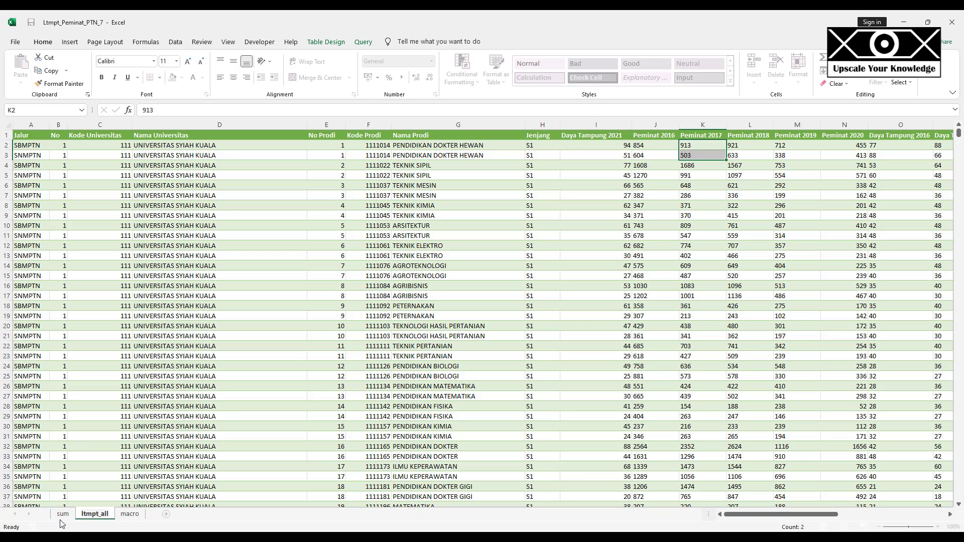
{"action": "left_click", "coordinate": [103, 516]}
{"action": "left_click", "coordinate": [63, 514]}
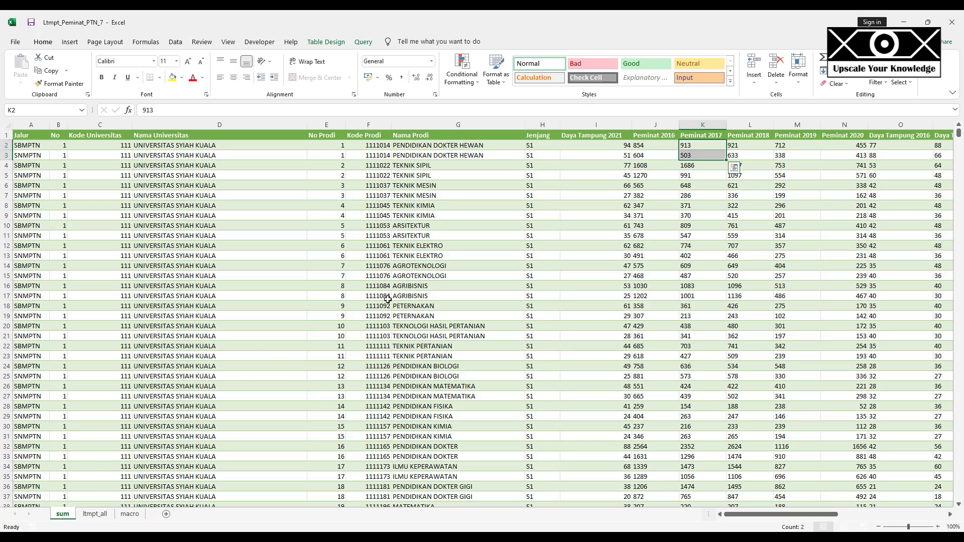
- Examine the repeated Nama Prodi entries in the upper rows of the sum sheet
{"action": "left_click_drag", "start_coordinate": [443, 147], "coordinate": [443, 156]}
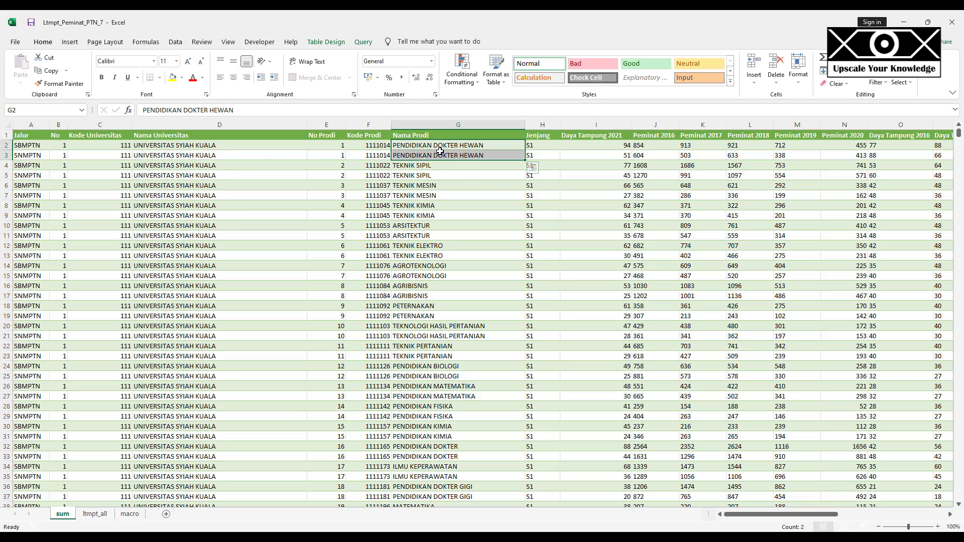
{"action": "left_click_drag", "start_coordinate": [439, 147], "coordinate": [440, 156]}
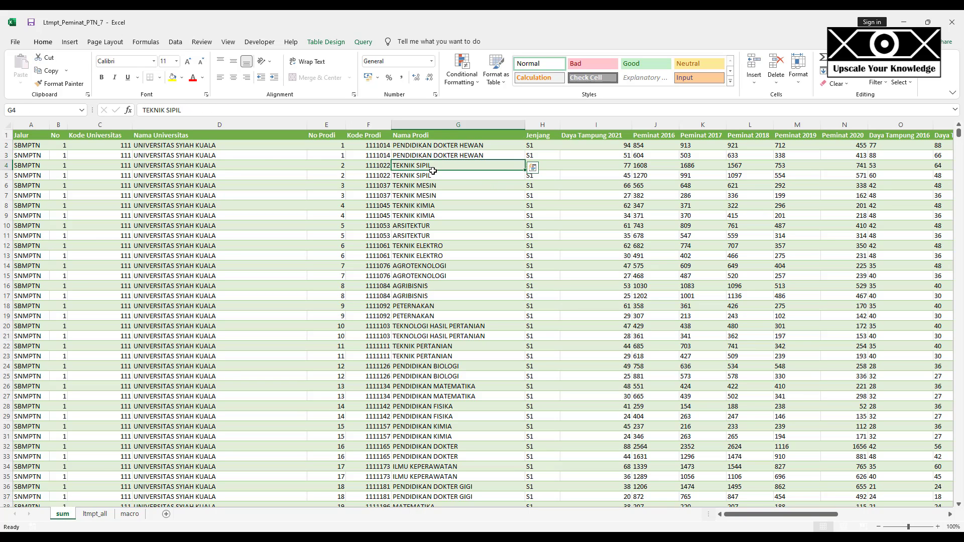
{"action": "left_click_drag", "start_coordinate": [426, 217], "coordinate": [428, 226]}
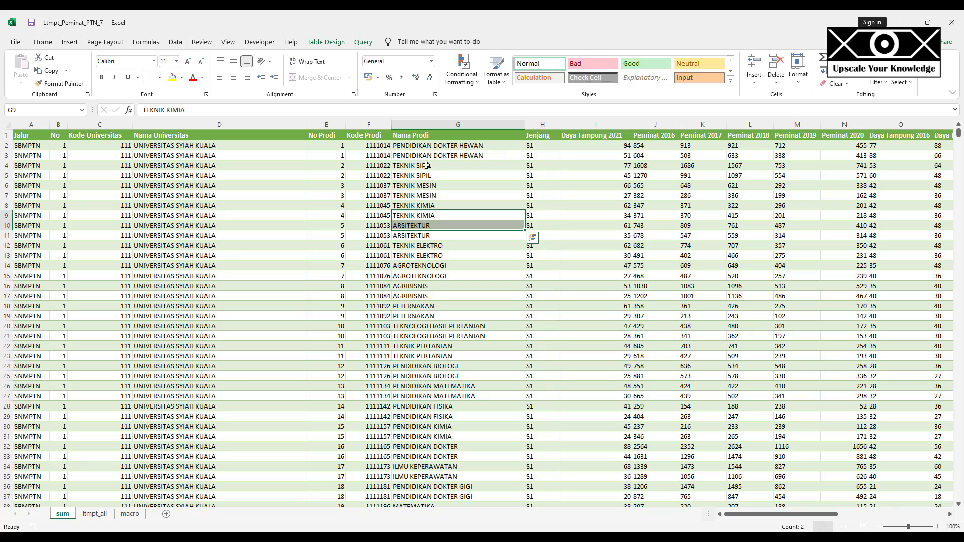
{"action": "left_click", "coordinate": [72, 165]}
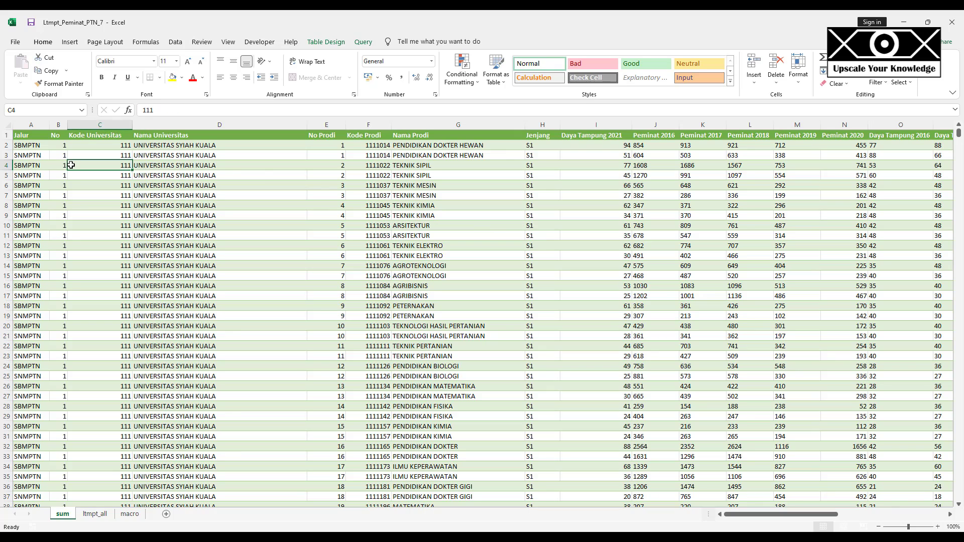
- Remove duplicates from the entire table on the sum sheet, matching only on the Nama Universitas and Nama Prodi columns
{"action": "key", "text": "ctrl+Home"}
{"action": "key", "text": "ctrl+shift+Down"}
{"action": "key", "text": "ctrl+shift+Right"}
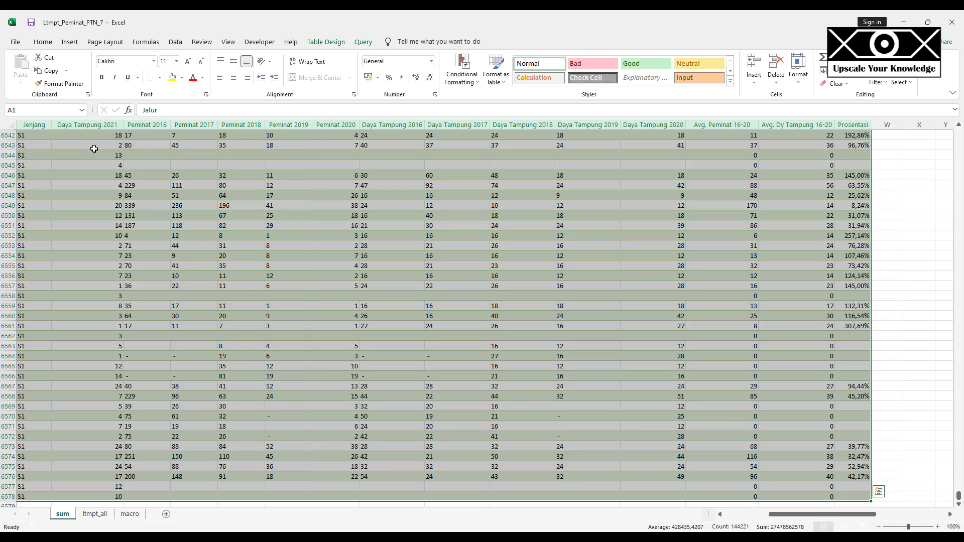
{"action": "left_click", "coordinate": [175, 42]}
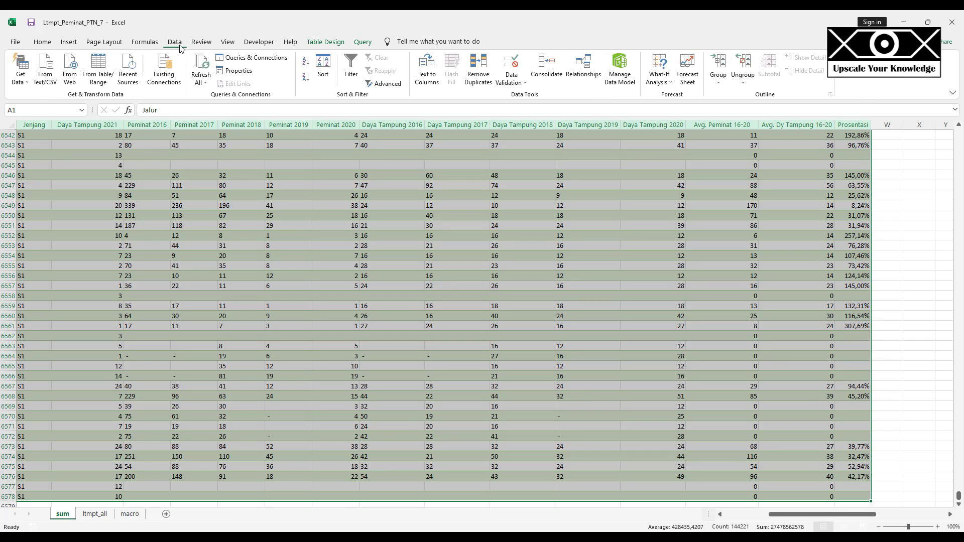
{"action": "left_click", "coordinate": [476, 77]}
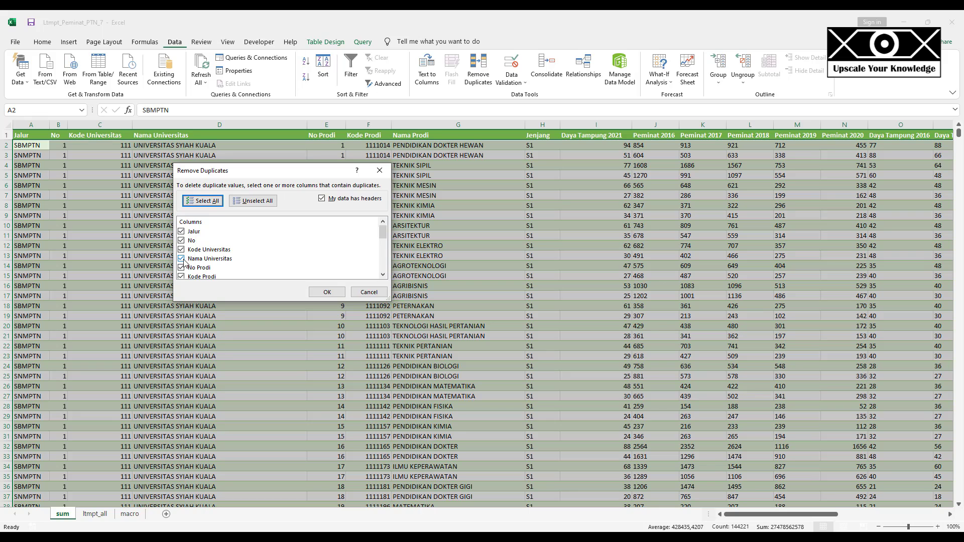
{"action": "left_click", "coordinate": [249, 202]}
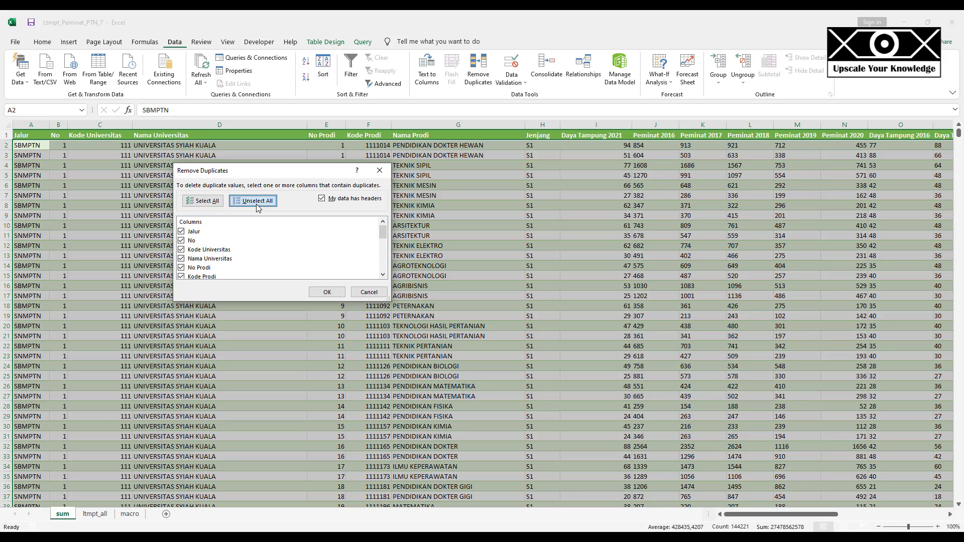
{"action": "left_click", "coordinate": [193, 258]}
{"action": "scroll", "coordinate": [209, 263], "scroll_direction": "down", "scroll_amount": 1}
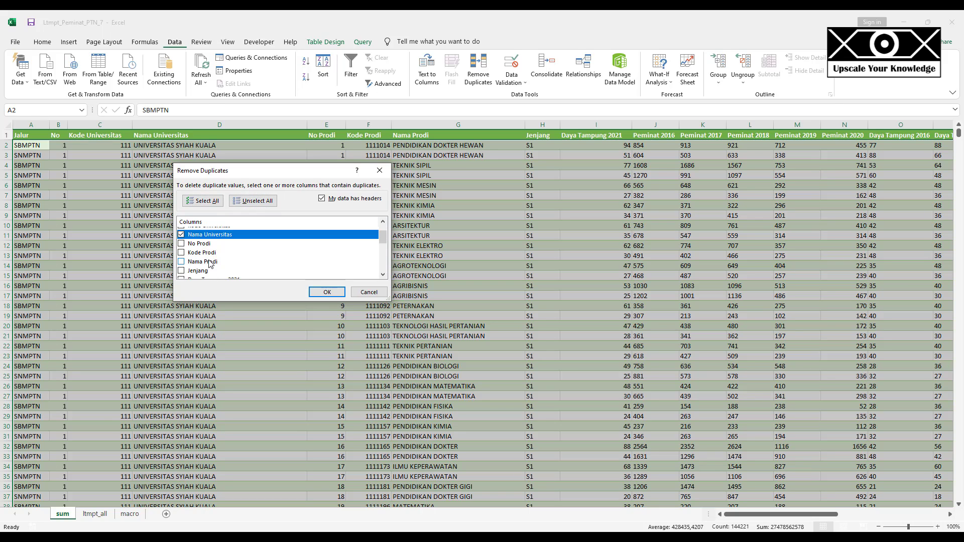
{"action": "left_click", "coordinate": [182, 262]}
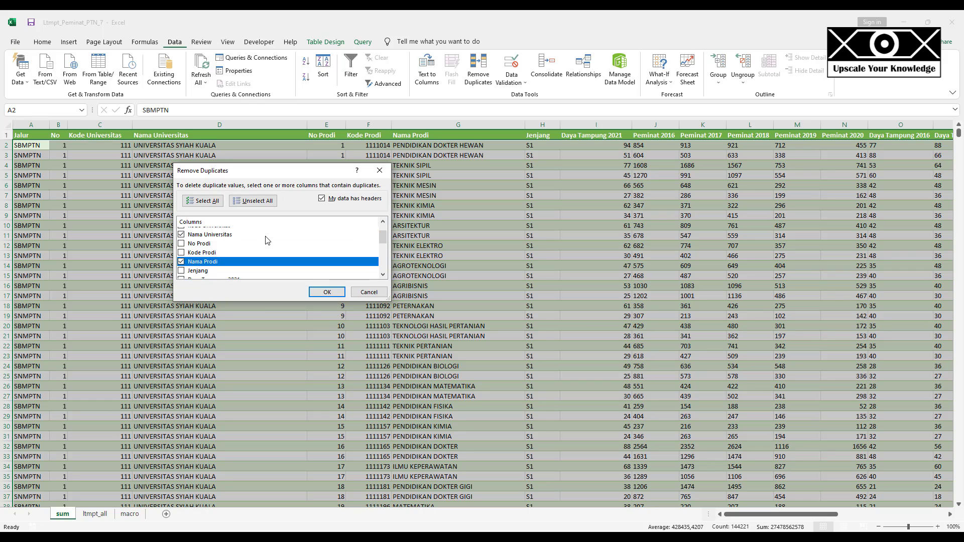
{"action": "left_click", "coordinate": [327, 292]}
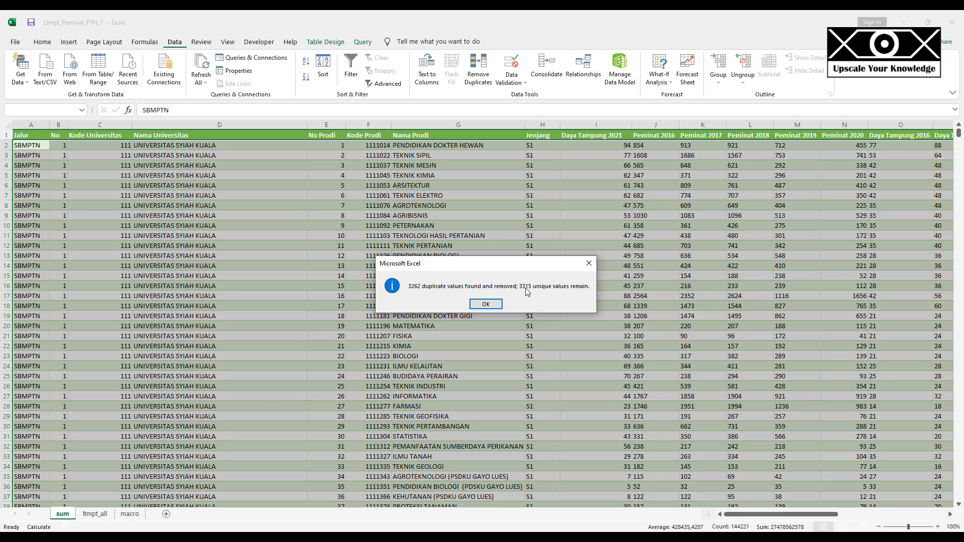
{"action": "left_click", "coordinate": [487, 304]}
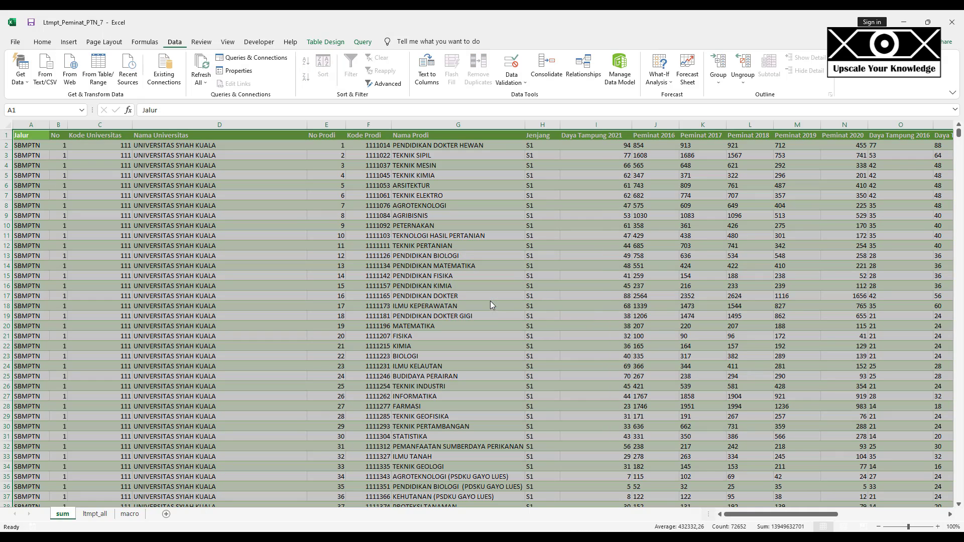
- Check the sum table from Daya Tampung 2021 across to Prosentasi and down to its last row, returning to the first data row
{"action": "left_click", "coordinate": [572, 156]}
{"action": "key", "text": "Up"}
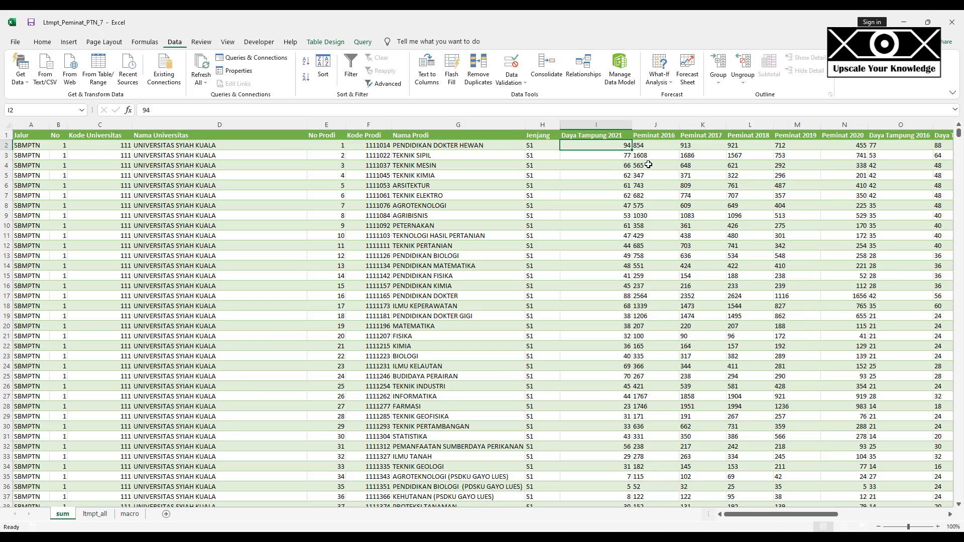
{"action": "key", "text": "ctrl+shift+Down"}
{"action": "key", "text": "ctrl+shift+Right"}
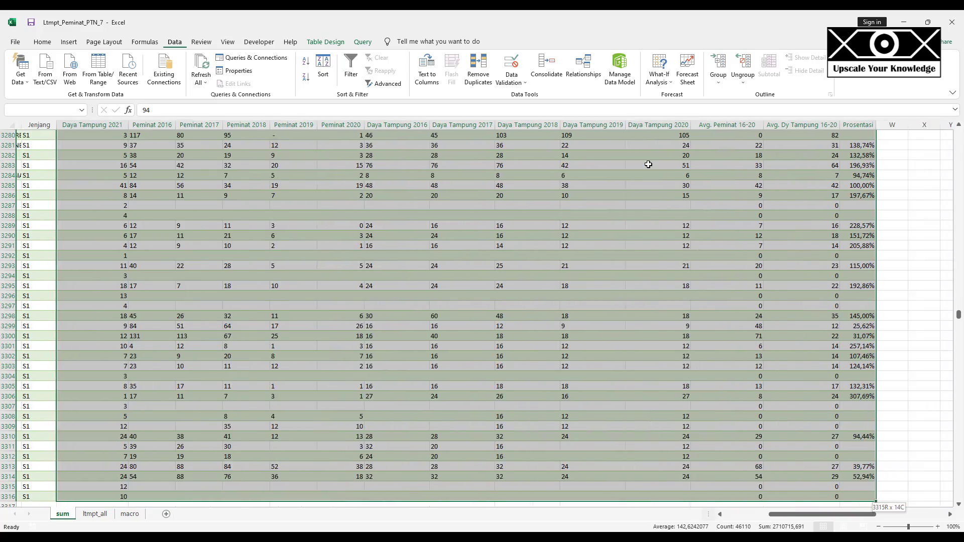
{"action": "key", "text": "ctrl+Up"}
{"action": "key", "text": "Down"}
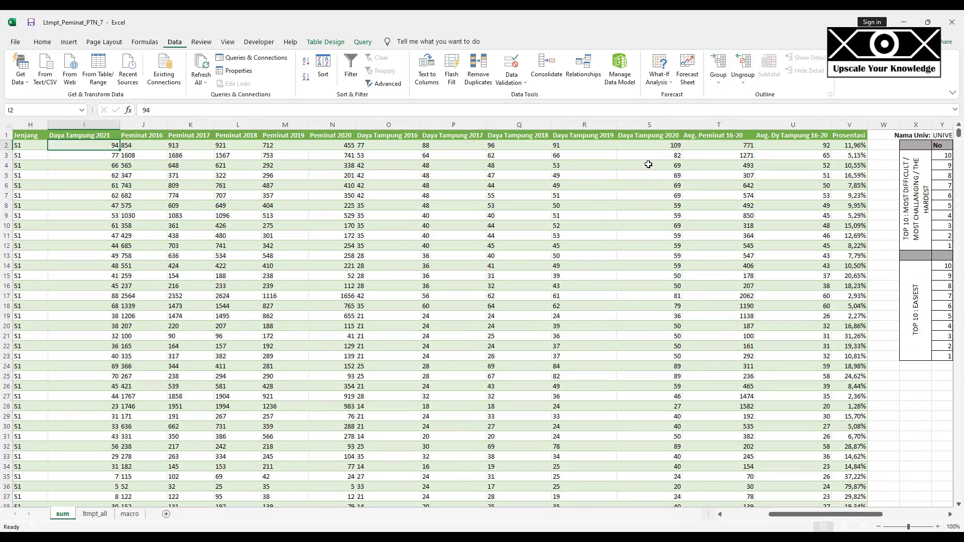
- Clear all data from Daya Tampung 2021 through Prosentasi on the sum sheet, keeping the column headers
{"action": "key", "text": "ctrl+shift+Down"}
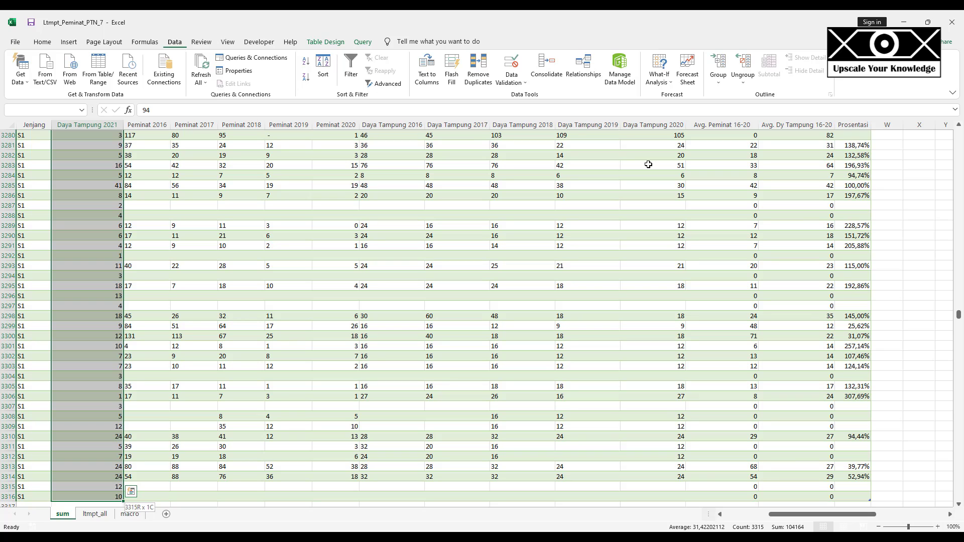
{"action": "key", "text": "ctrl+shift+Right"}
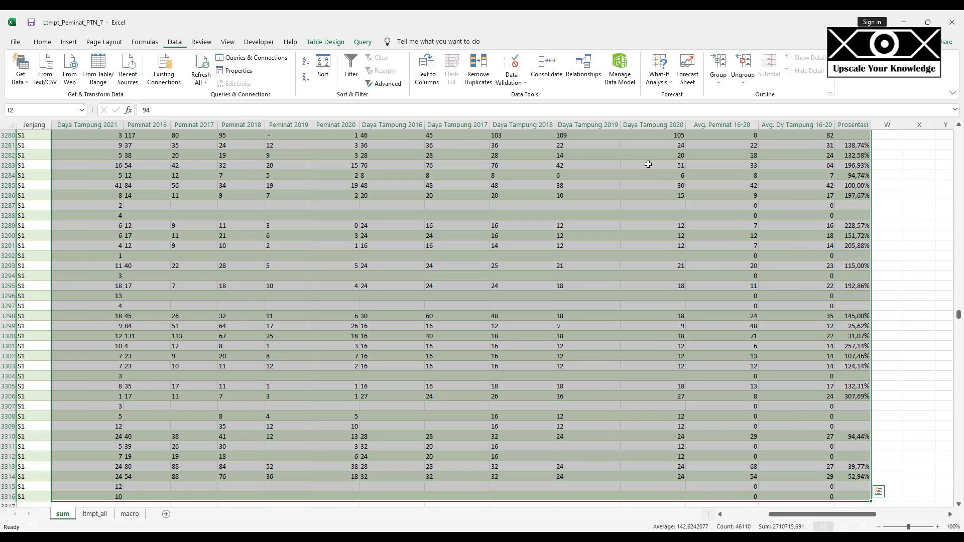
{"action": "key", "text": "Delete"}
{"action": "key", "text": "ctrl+Up"}
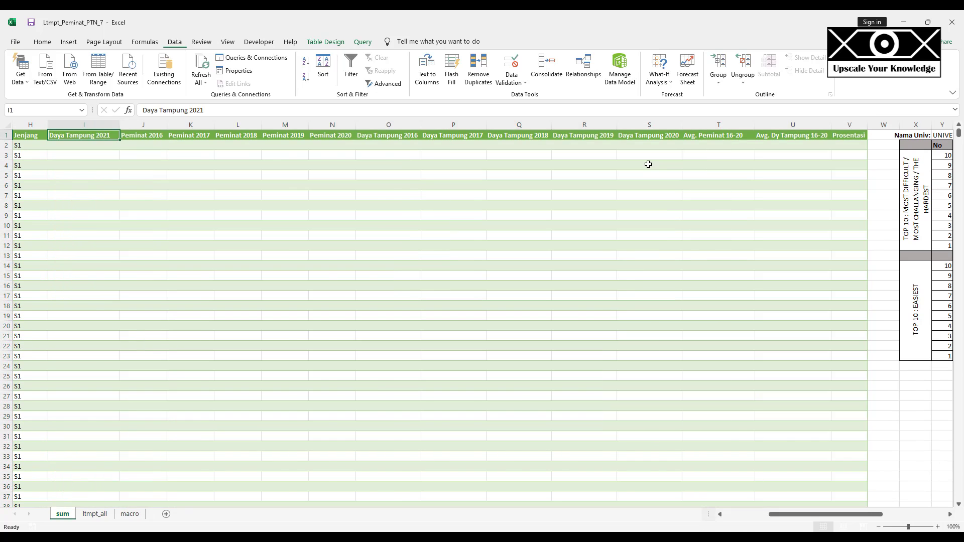
- Compare the program rows on the sum sheet with the paired SBMPTN and SNMPTN rows for each Nama Prodi in ltmpt_all
{"action": "key", "text": "ctrl+Home"}
{"action": "key", "text": "Down"}
{"action": "key", "text": "Right"}
{"action": "key", "text": "Right"}
{"action": "key", "text": "Right"}
{"action": "key", "text": "Right"}
{"action": "key", "text": "Right"}
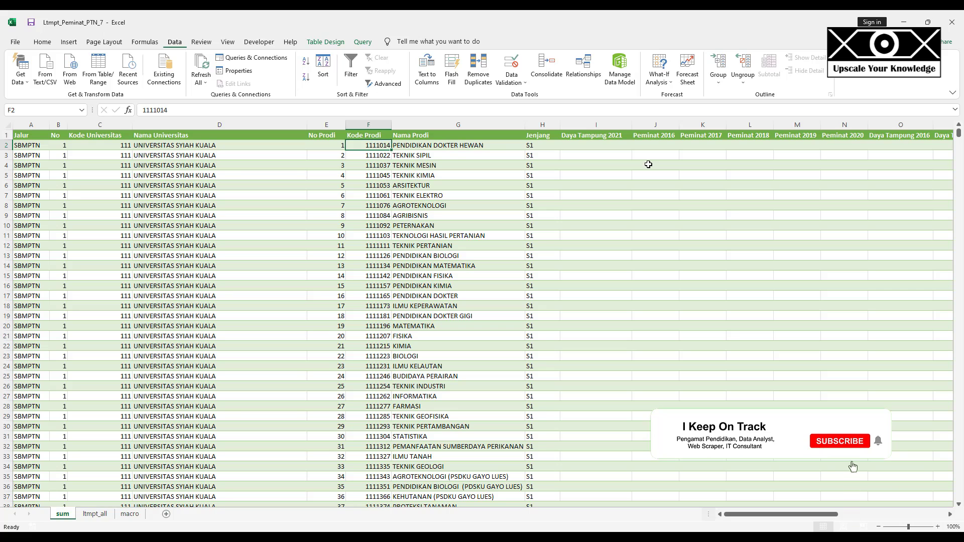
{"action": "key", "text": "Up"}
{"action": "key", "text": "Right"}
{"action": "key", "text": "Right"}
{"action": "key", "text": "Right"}
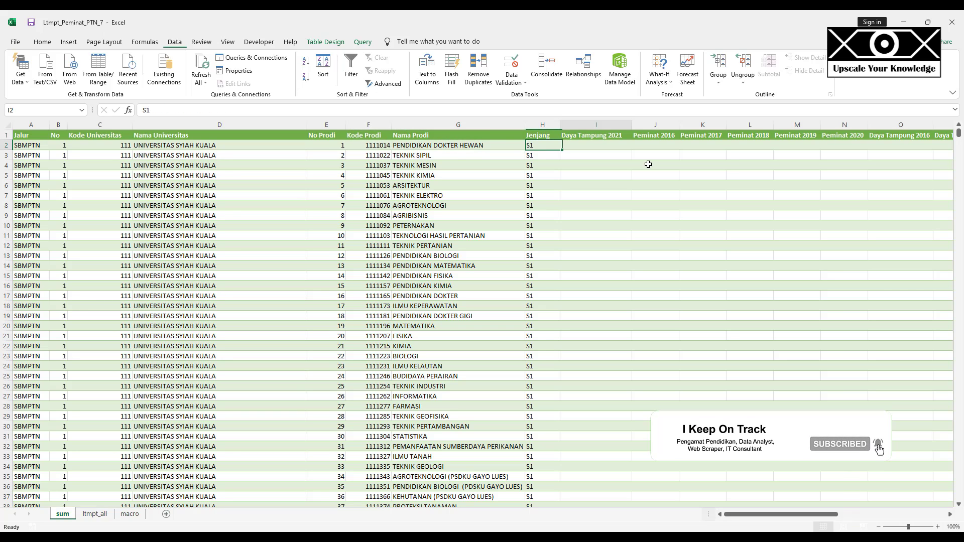
{"action": "key", "text": "Down"}
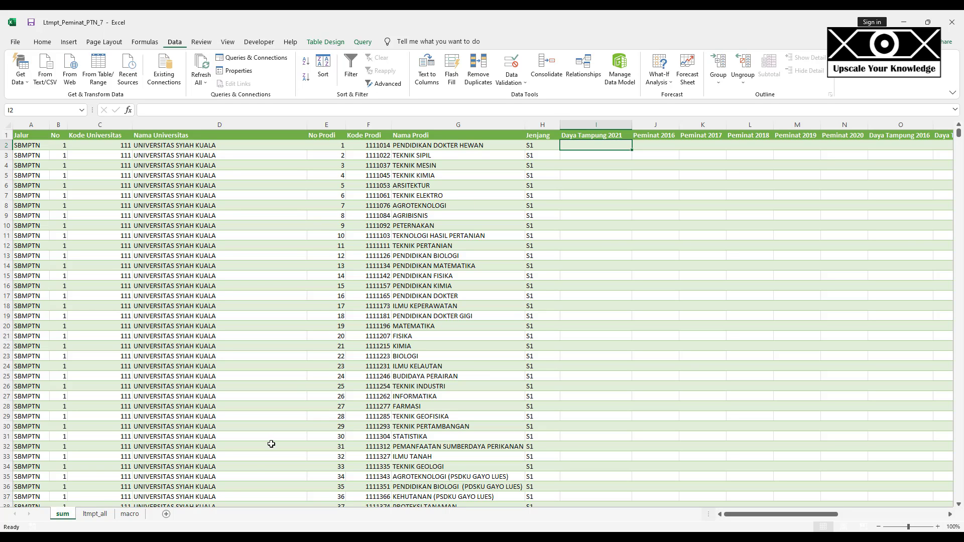
{"action": "left_click", "coordinate": [95, 514]}
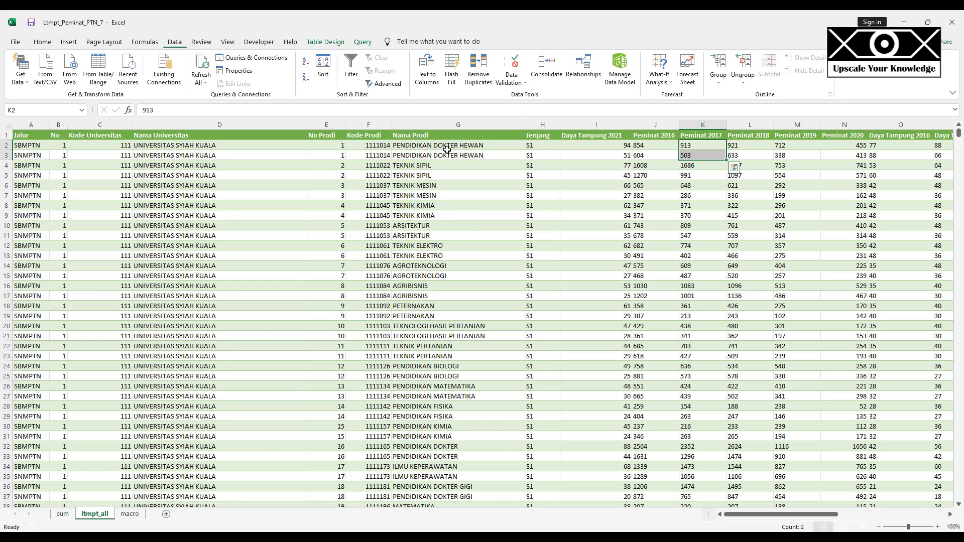
{"action": "left_click_drag", "start_coordinate": [446, 147], "coordinate": [436, 175]}
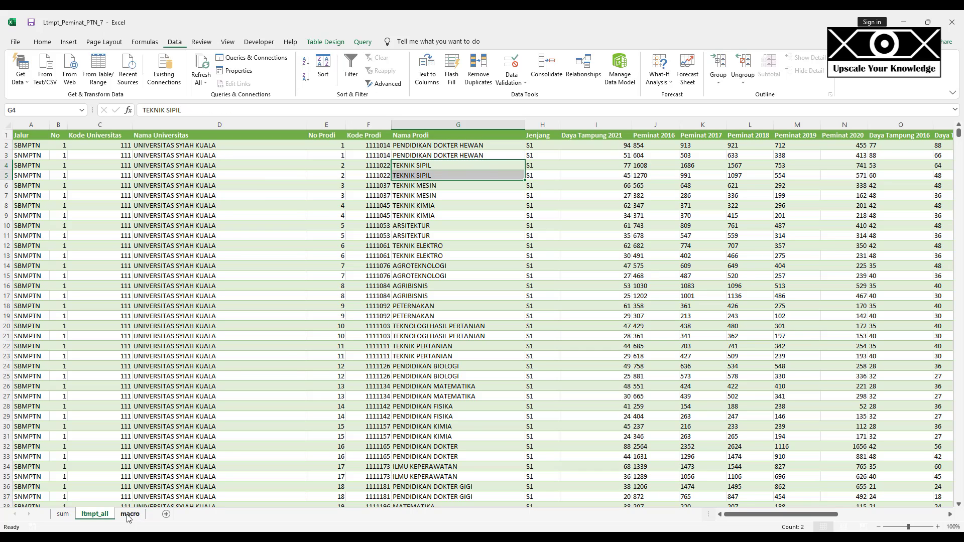
{"action": "left_click", "coordinate": [63, 514]}
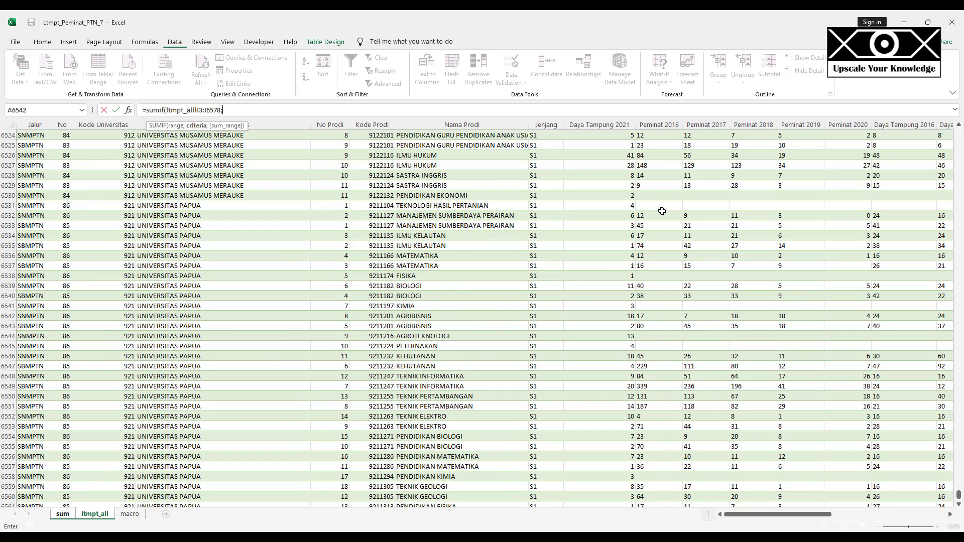
{"action": "key", "text": "Escape"}
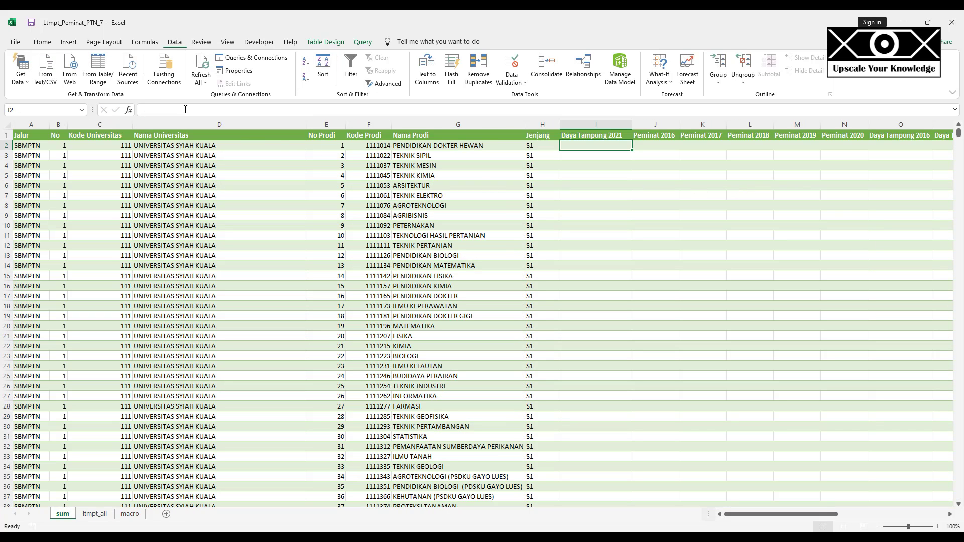
{"action": "left_click", "coordinate": [185, 110]}
{"action": "type", "text": "=su"}
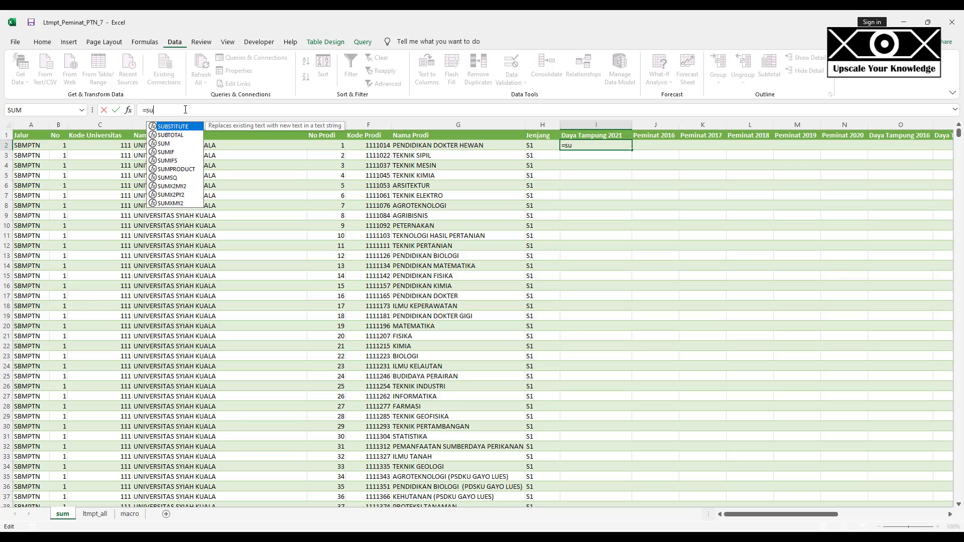
{"action": "type", "text": "mi"}
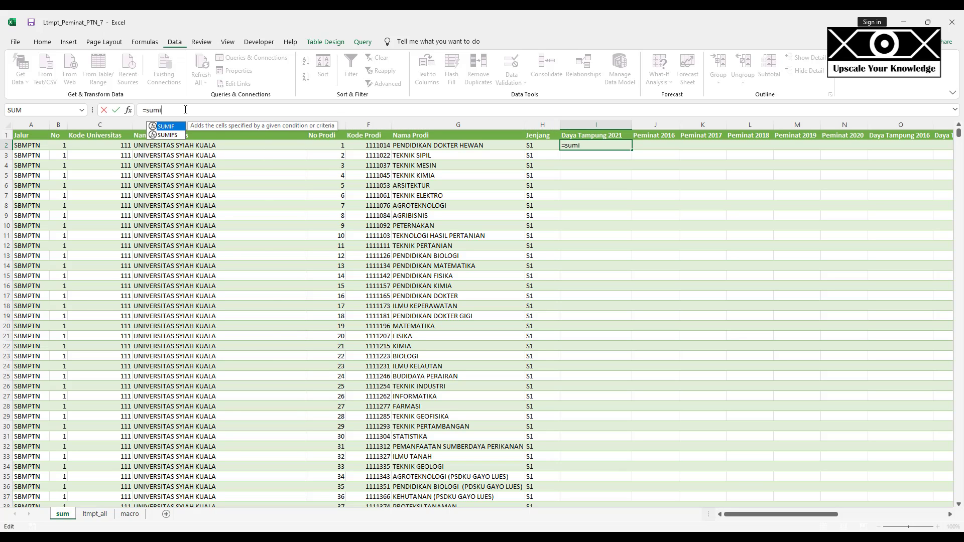
{"action": "key", "text": "Down"}
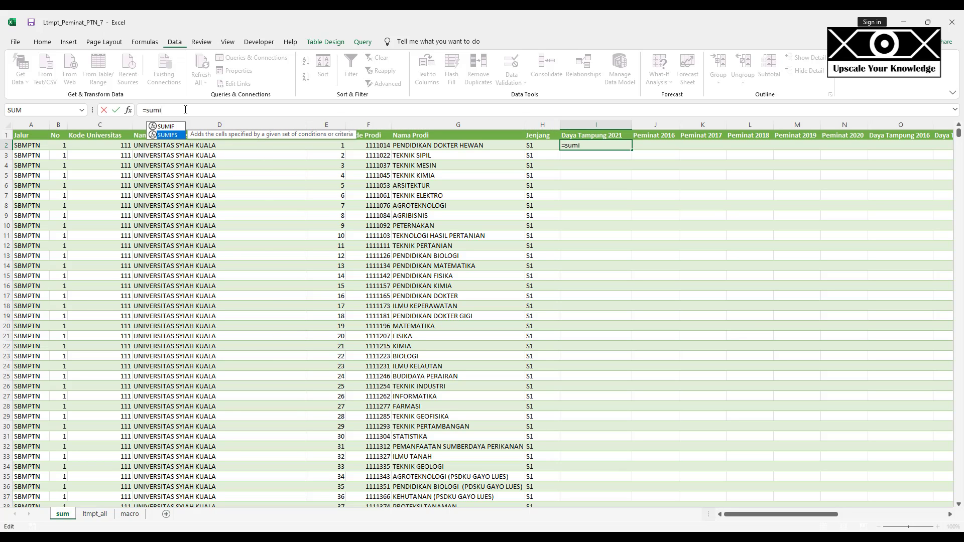
{"action": "key", "text": "Tab"}
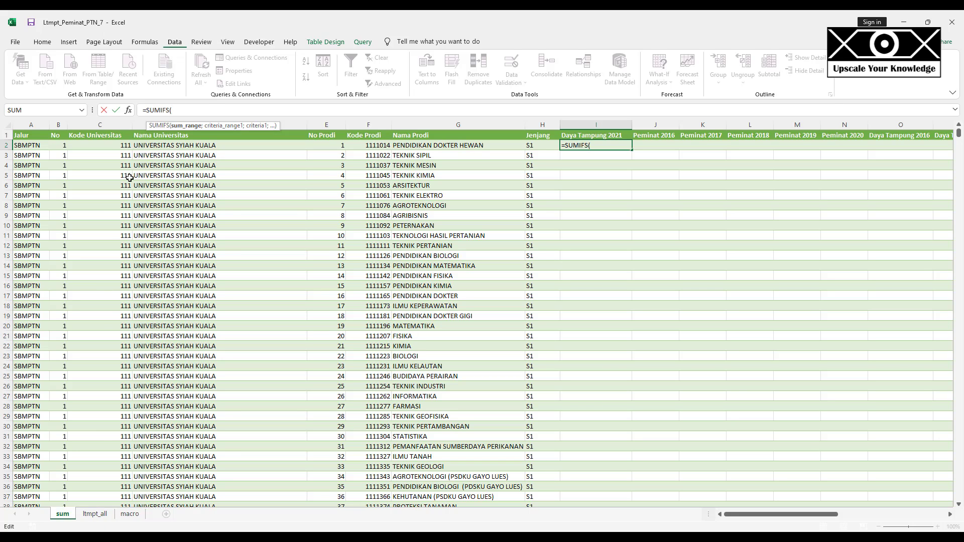
{"action": "left_click", "coordinate": [93, 514]}
{"action": "left_click", "coordinate": [614, 266]}
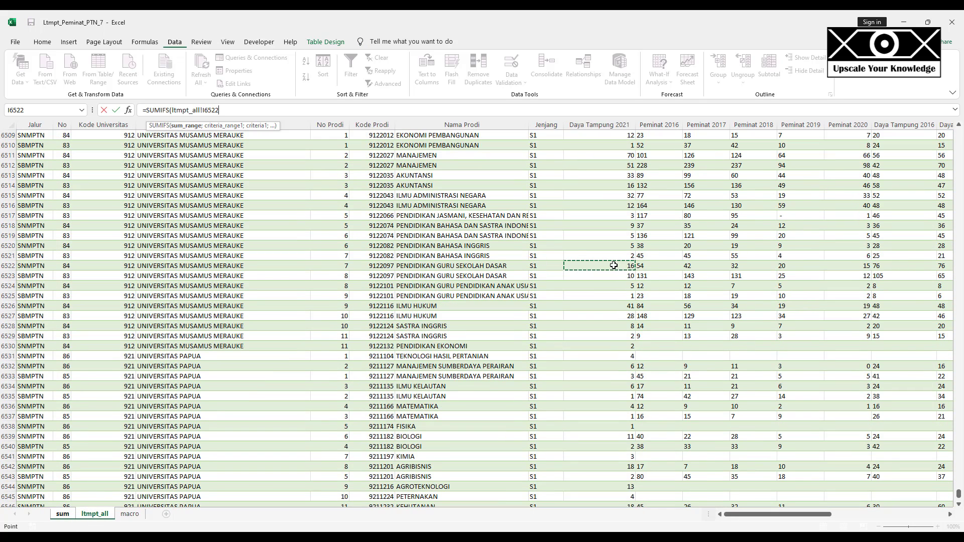
{"action": "key", "text": "ctrl+Up"}
{"action": "key", "text": "Down"}
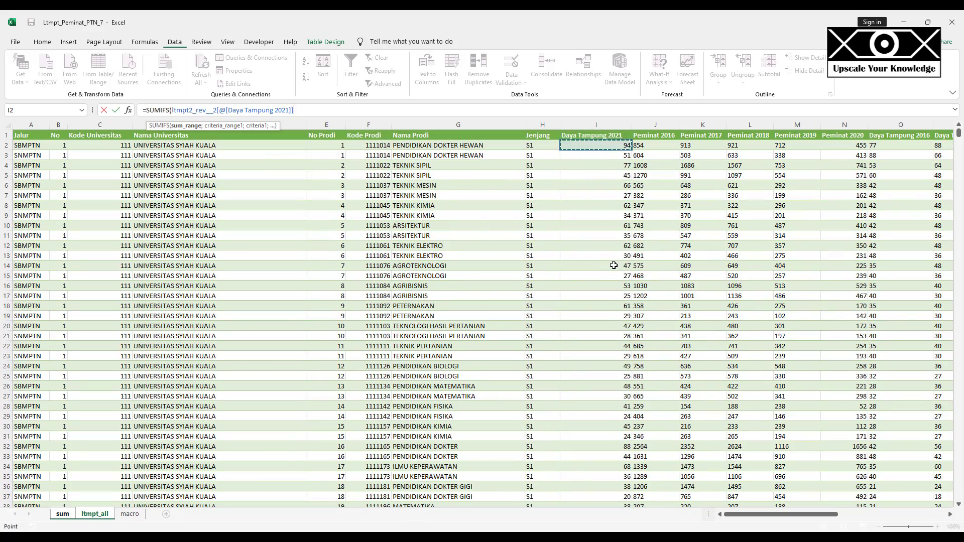
{"action": "key", "text": "ctrl+shift+Down"}
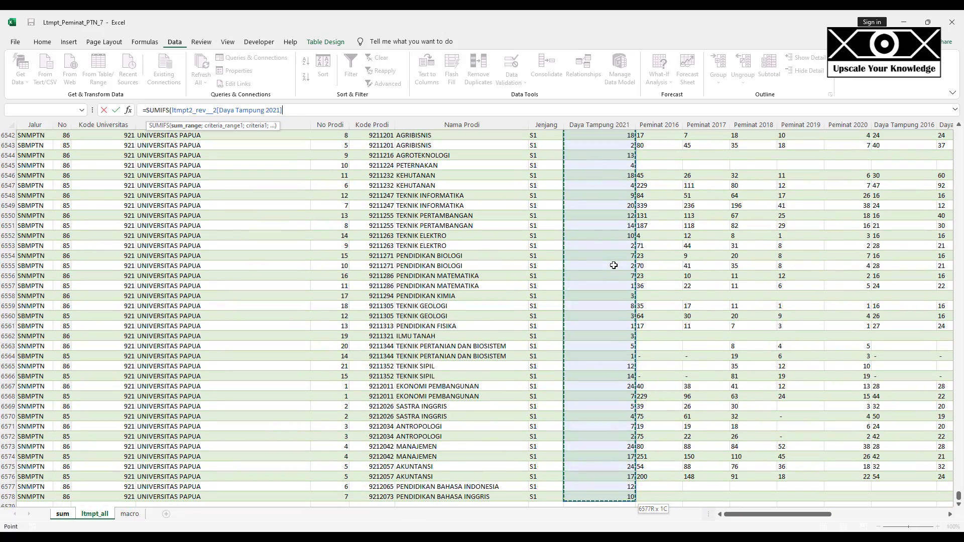
{"action": "key", "text": "shift+Down"}
{"action": "key", "text": "ctrl+Page_Down"}
{"action": "key", "text": "ctrl+Up"}
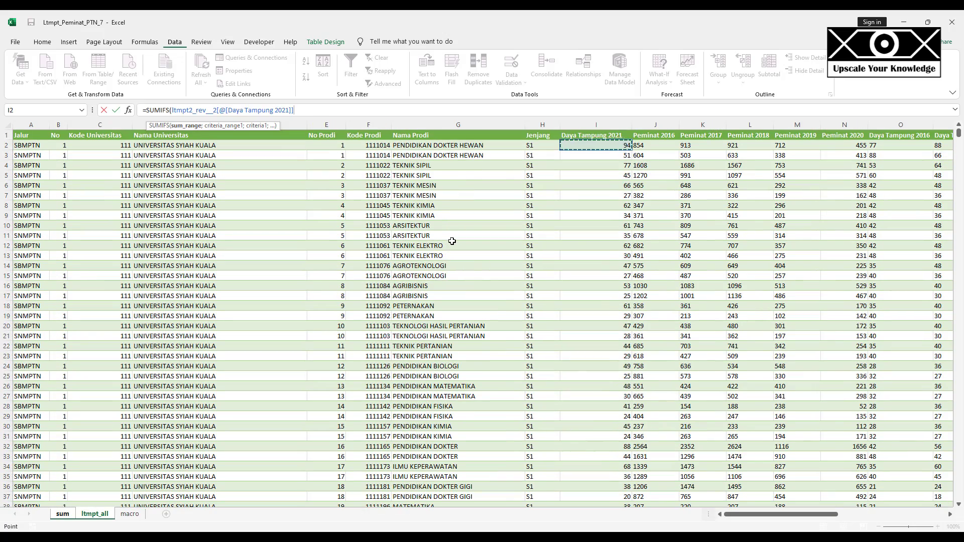
{"action": "key", "text": "Down"}
{"action": "key", "text": "Down"}
{"action": "key", "text": "ctrl+shift+Down"}
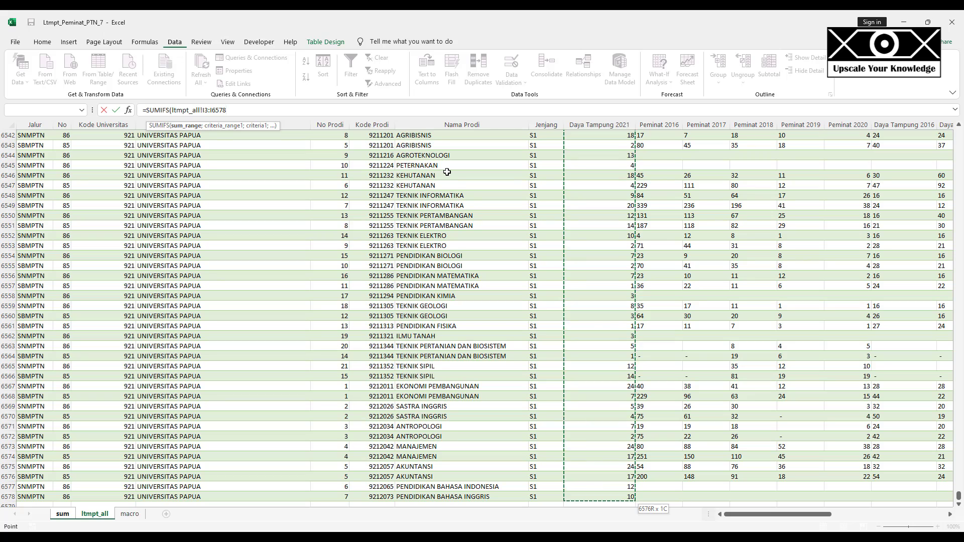
{"action": "type", "text": ";"}
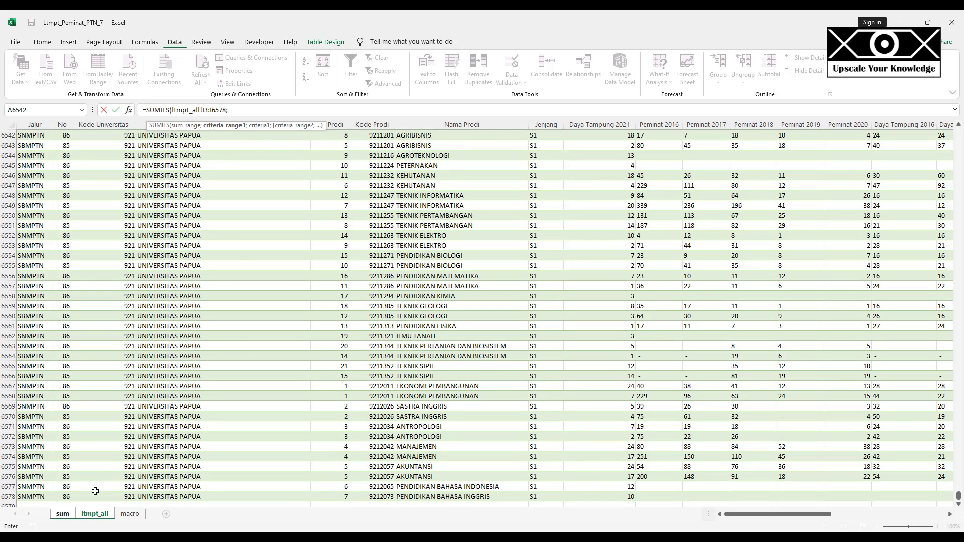
{"action": "left_click", "coordinate": [66, 518]}
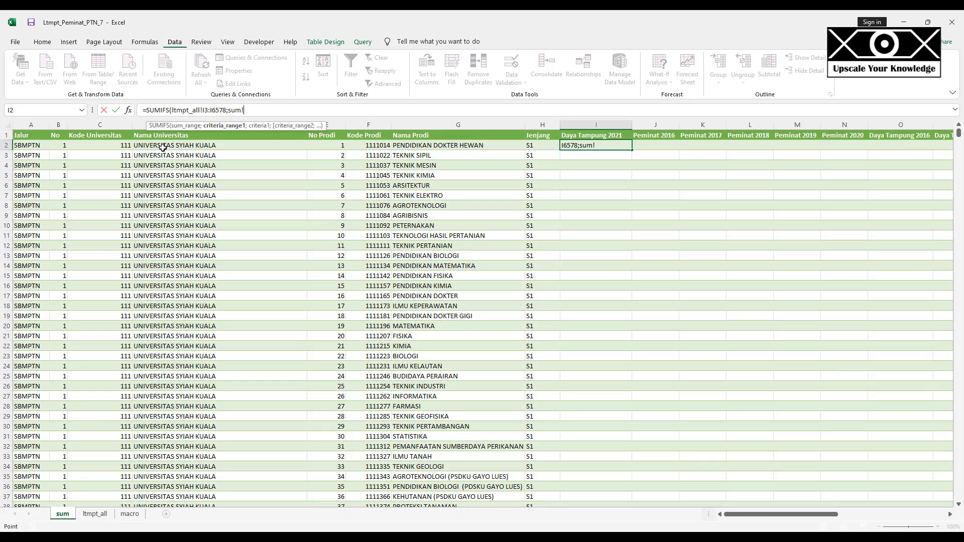
{"action": "left_click", "coordinate": [162, 146]}
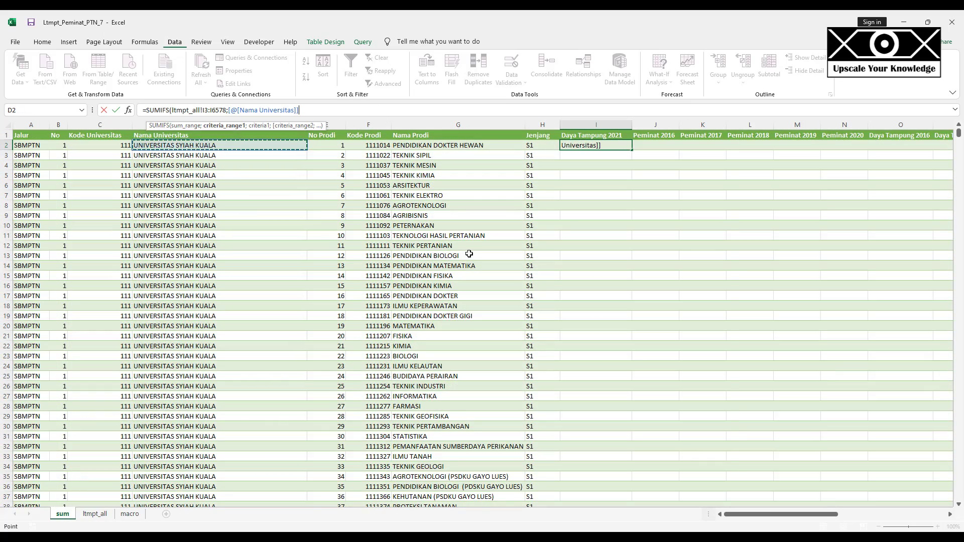
{"action": "key", "text": "ctrl+shift+Down"}
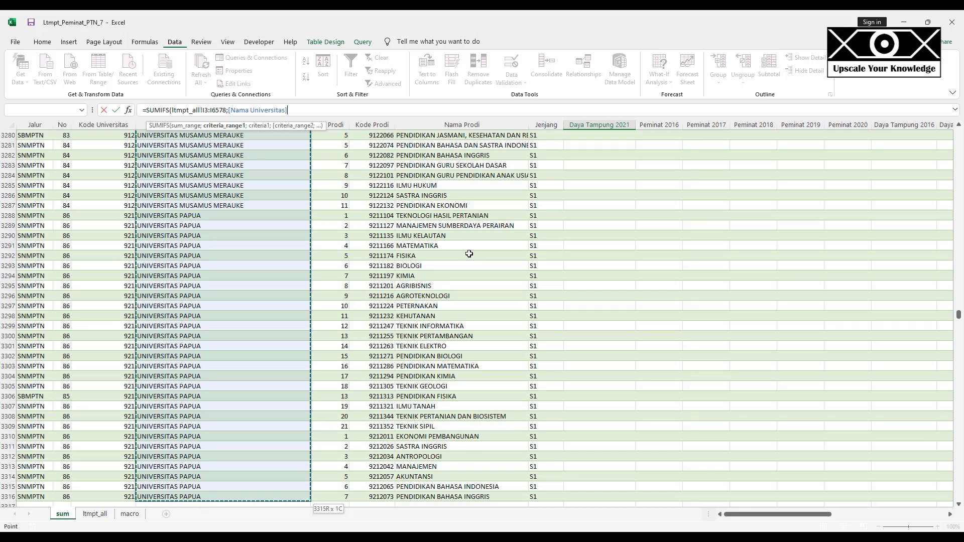
{"action": "key", "text": "ctrl+Up"}
{"action": "key", "text": "Down"}
{"action": "key", "text": "Down"}
{"action": "key", "text": "ctrl+shift+Down"}
{"action": "type", "text": ";"}
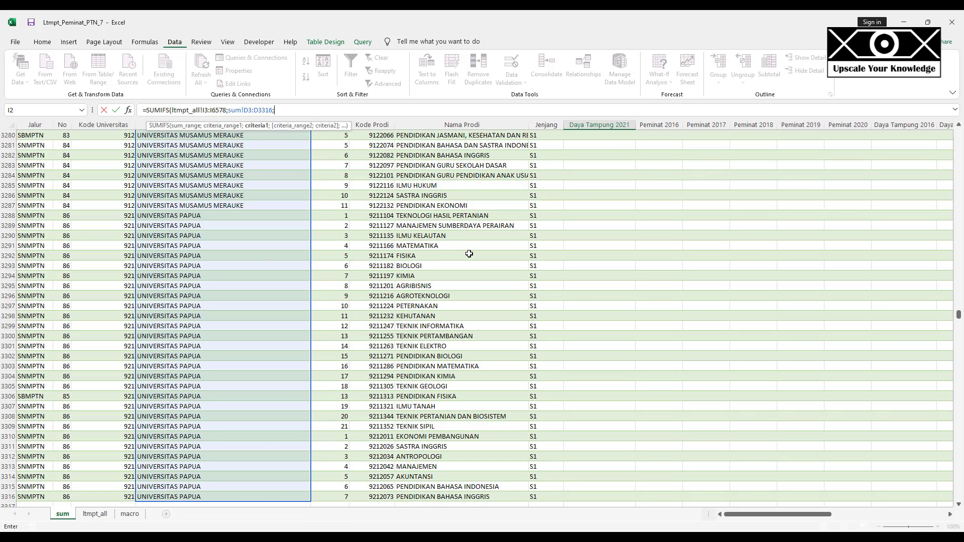
{"action": "left_click", "coordinate": [100, 514]}
{"action": "scroll", "coordinate": [206, 187], "scroll_direction": "up", "scroll_amount": 10}
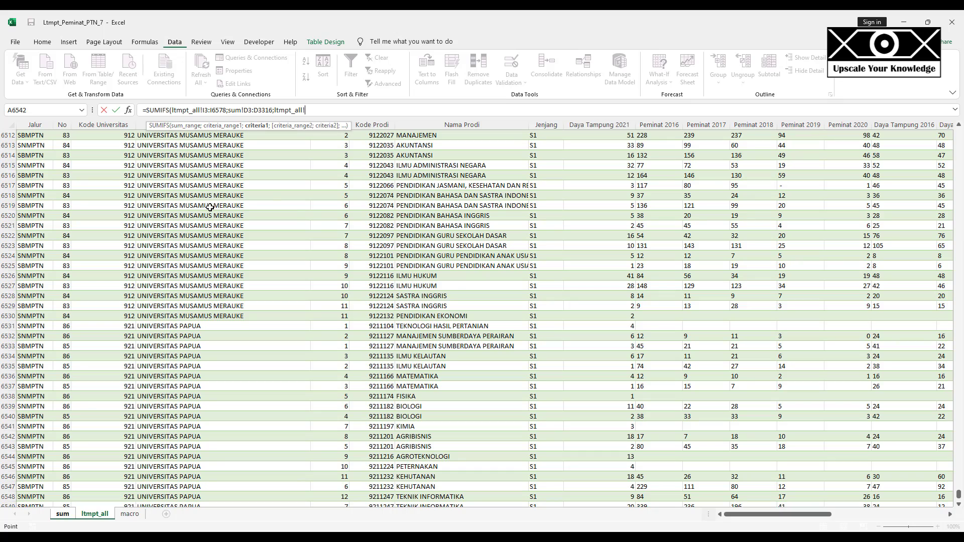
{"action": "left_click", "coordinate": [210, 207]}
{"action": "key", "text": "ctrl+Up"}
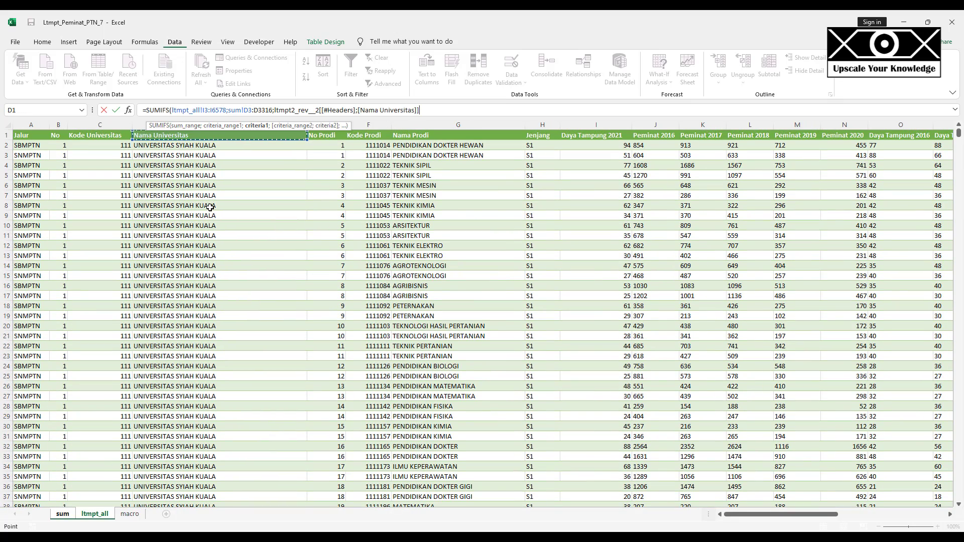
{"action": "key", "text": "Down"}
{"action": "left_click", "coordinate": [65, 515]}
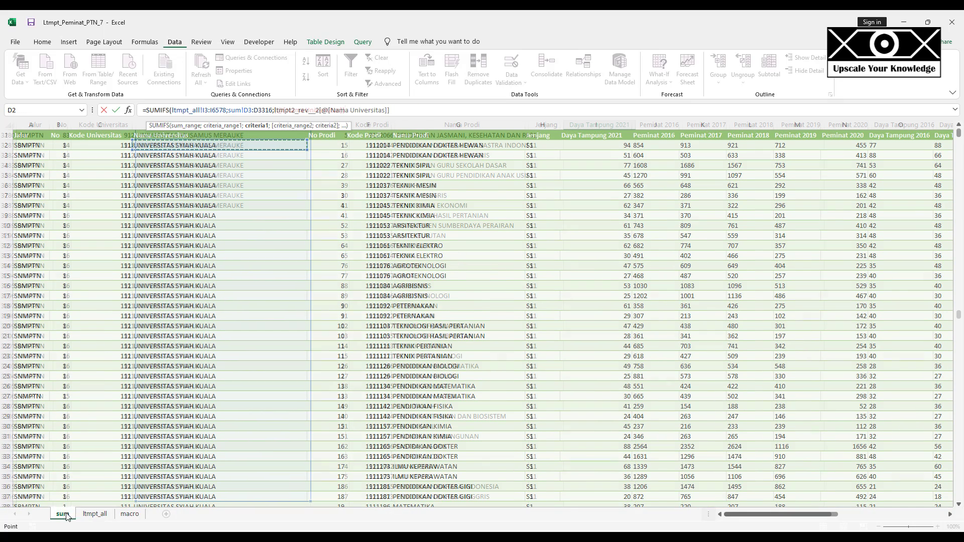
{"action": "left_click", "coordinate": [241, 225]}
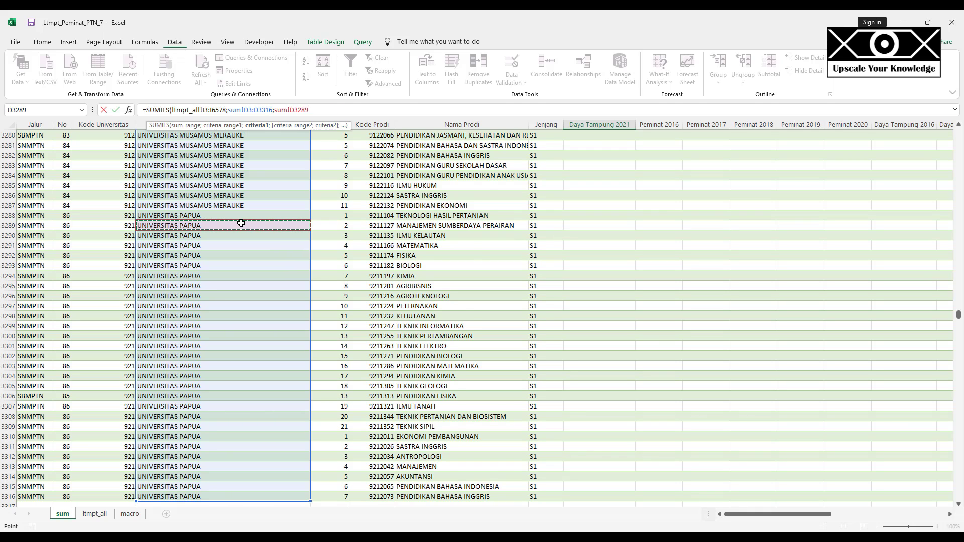
{"action": "key", "text": "Escape"}
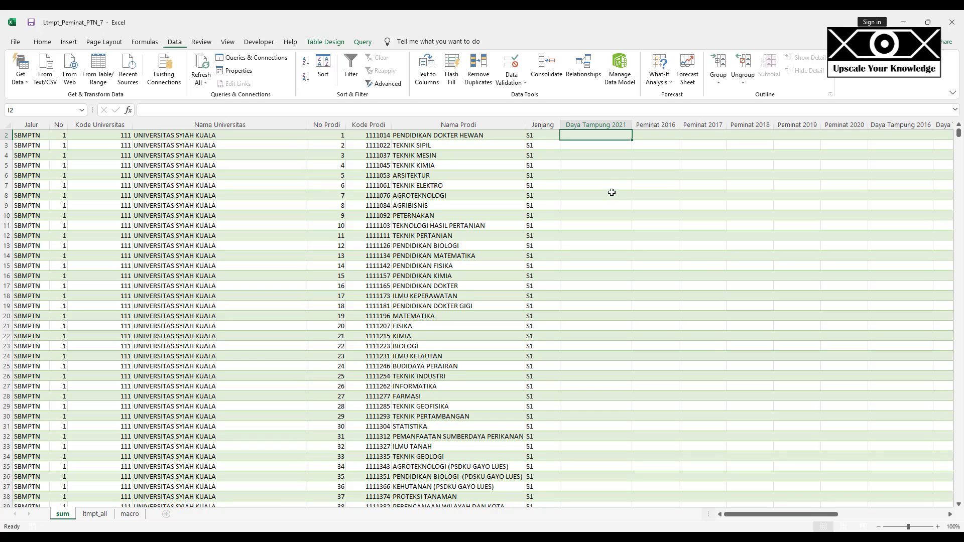
- Start a SUMIFS formula in I2 under Daya Tampung 2021 on the sum sheet, with ltmpt_all!I3:I6578 as the sum range
{"action": "scroll", "coordinate": [611, 193], "scroll_direction": "up", "scroll_amount": 1}
{"action": "type", "text": "="}
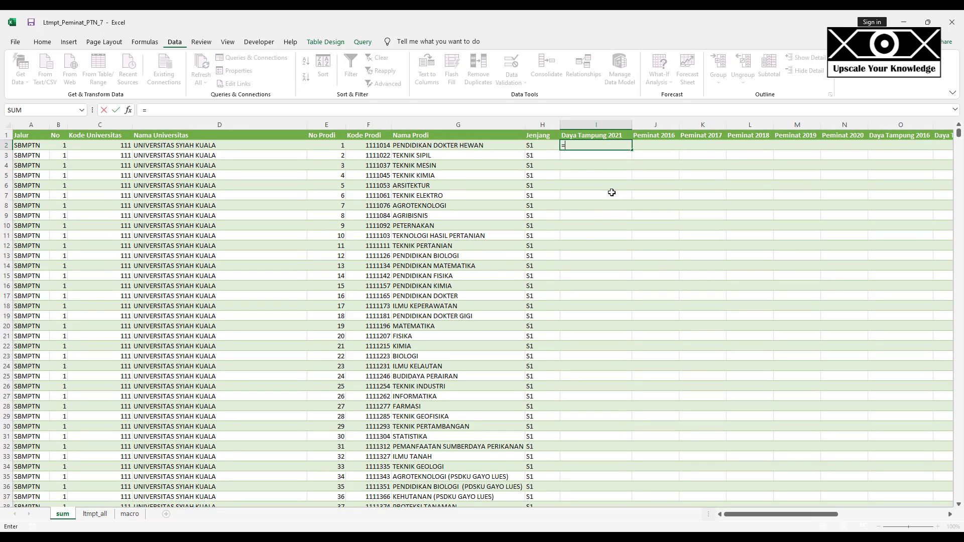
{"action": "type", "text": "sum"}
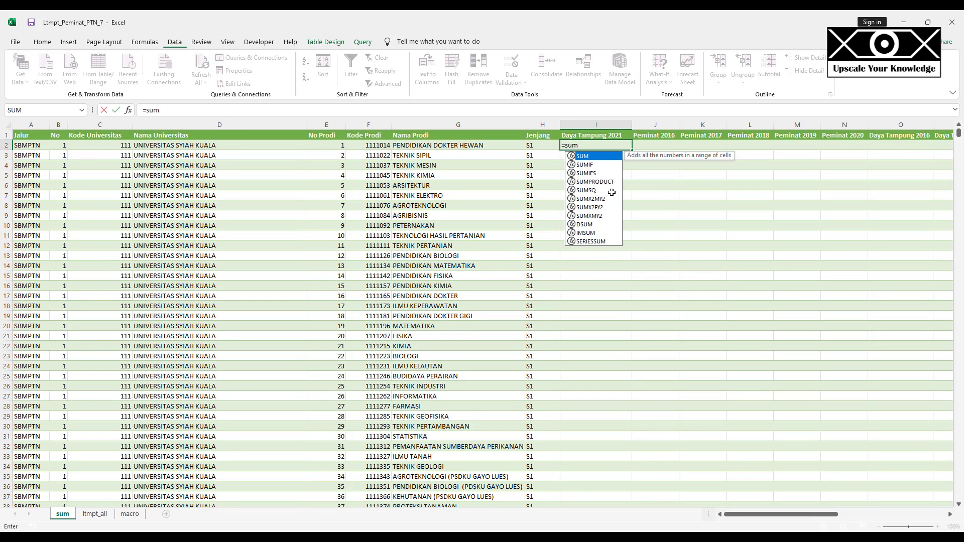
{"action": "key", "text": "Down"}
{"action": "key", "text": "Down"}
{"action": "key", "text": "Tab"}
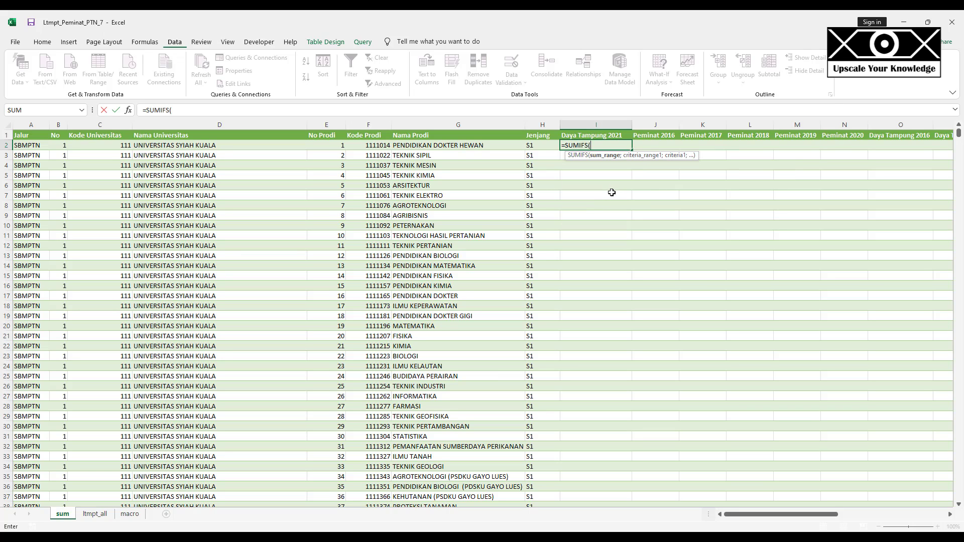
{"action": "left_click", "coordinate": [95, 514]}
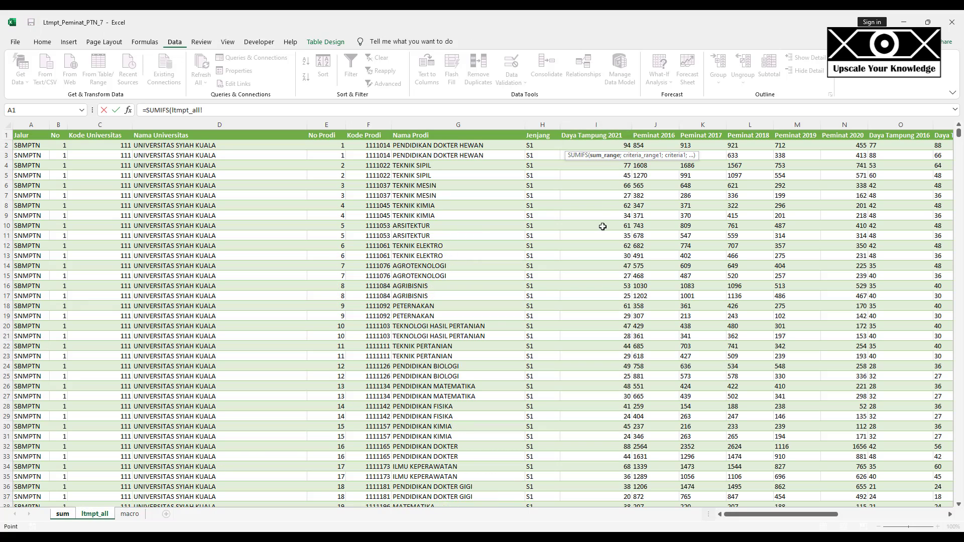
{"action": "left_click", "coordinate": [604, 137]}
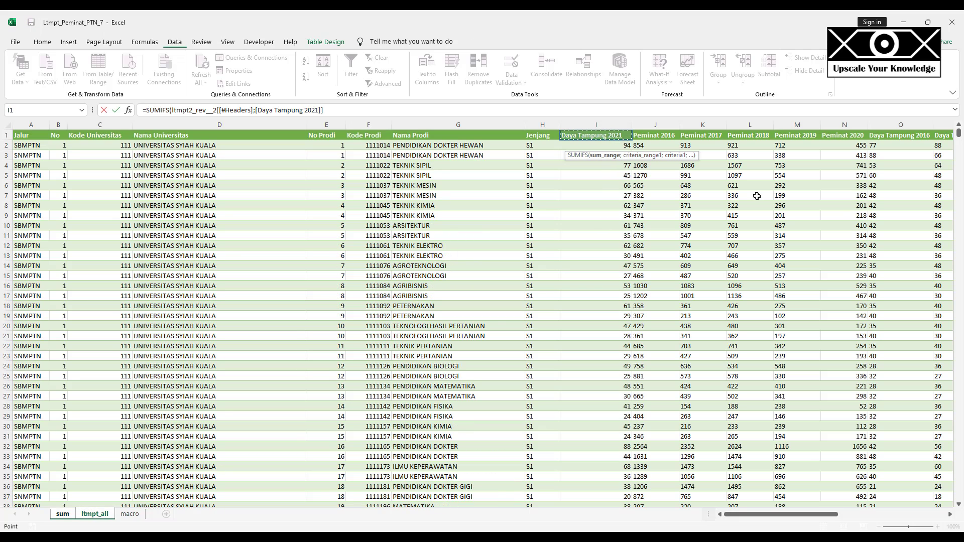
{"action": "key", "text": "Down"}
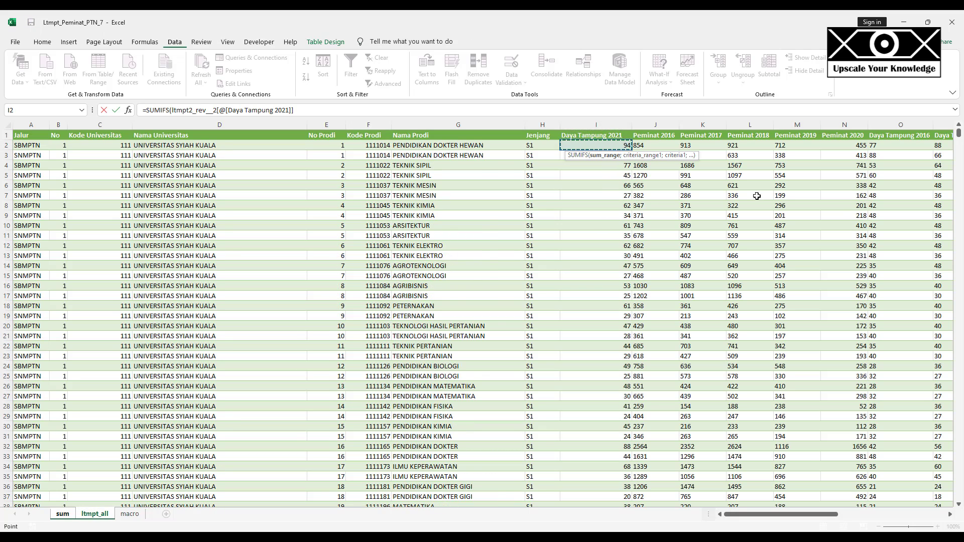
{"action": "key", "text": "ctrl+shift+Down"}
{"action": "scroll", "coordinate": [757, 196], "scroll_direction": "down", "scroll_amount": 1}
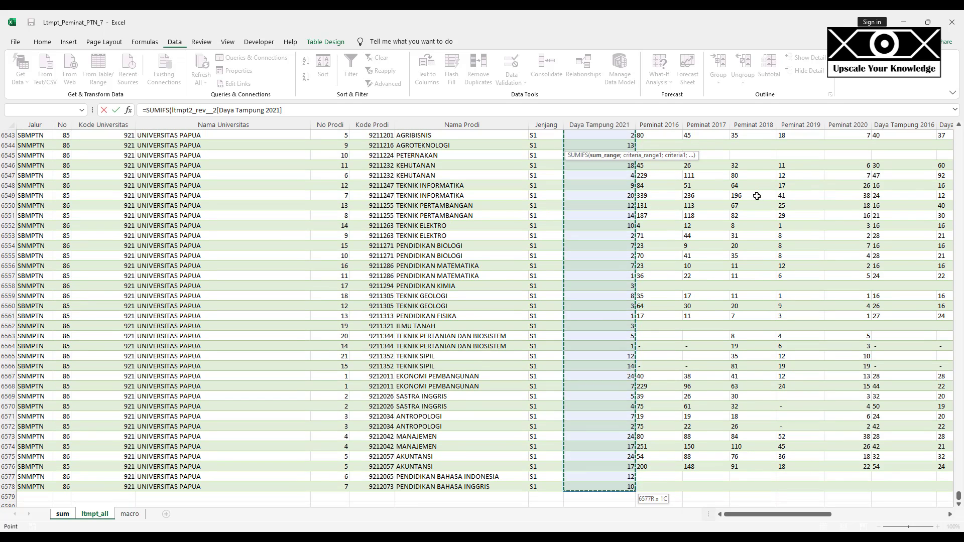
{"action": "key", "text": "Down"}
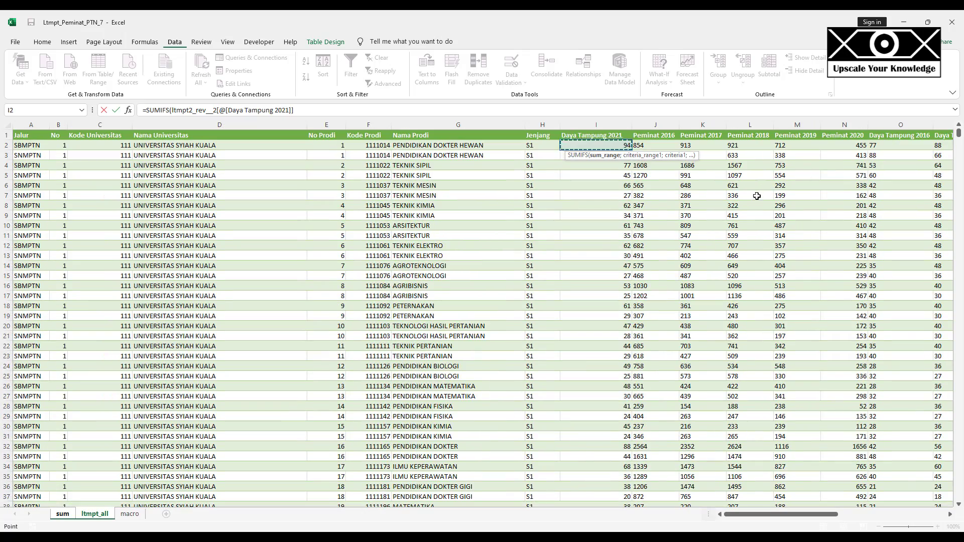
{"action": "key", "text": "ctrl+shift+Down"}
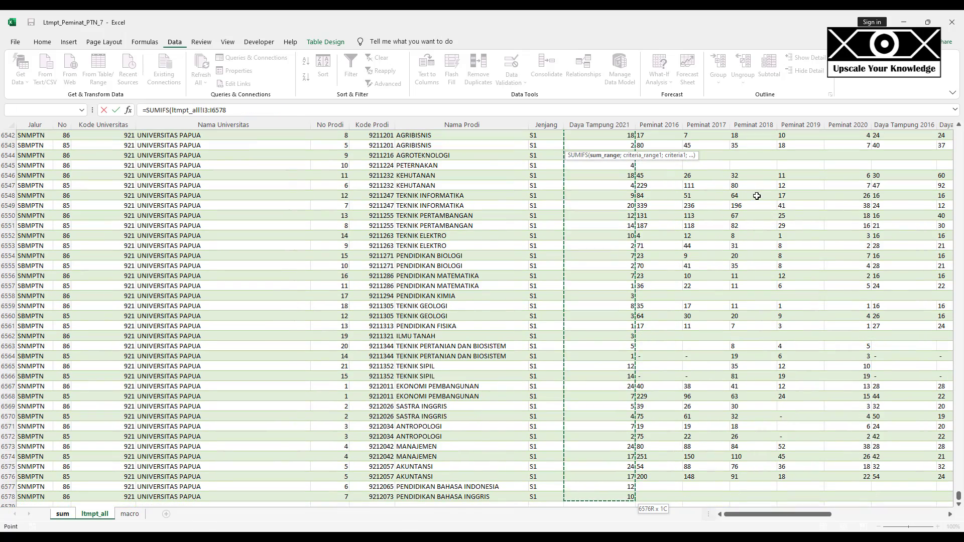
{"action": "left_click", "coordinate": [250, 109]}
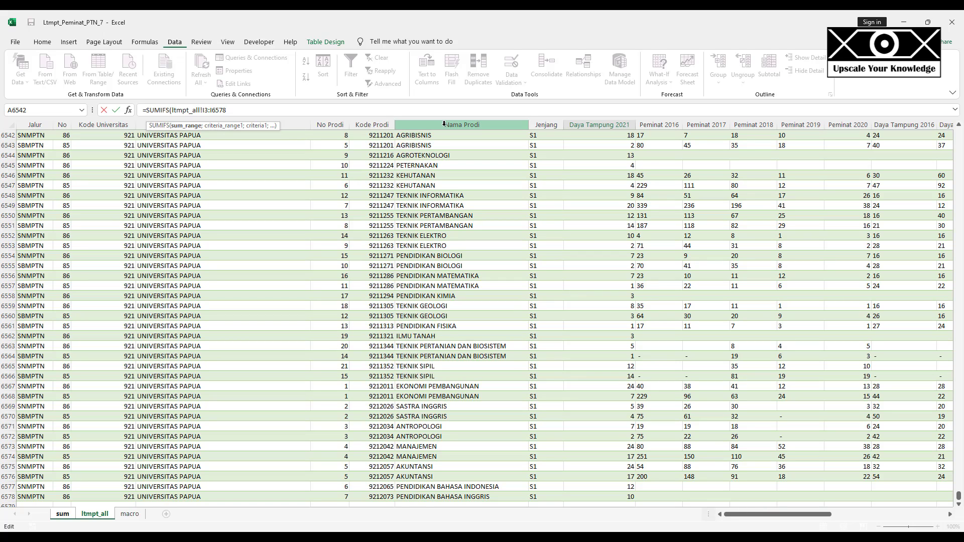
- Add the first SUMIFS condition, matching Nama Universitas in ltmpt_all!D3:D6578 against sum!D3
{"action": "type", "text": ";ltmpt_all!"}
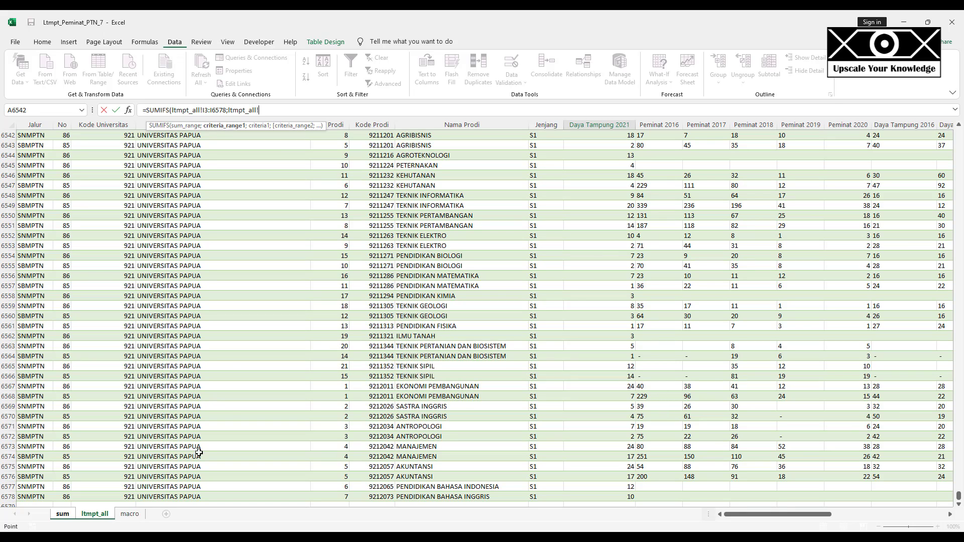
{"action": "left_click", "coordinate": [228, 365]}
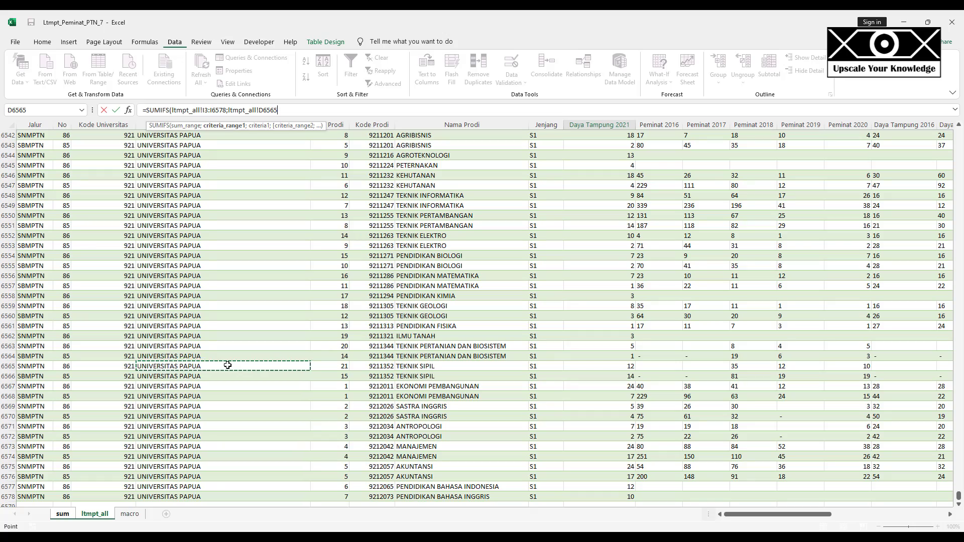
{"action": "key", "text": "ctrl+Up"}
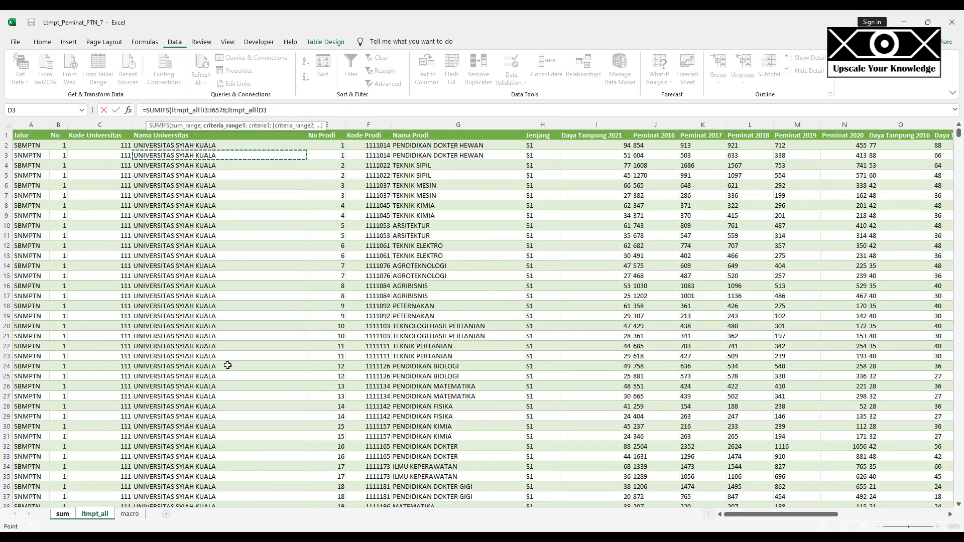
{"action": "key", "text": "ctrl+shift+Down"}
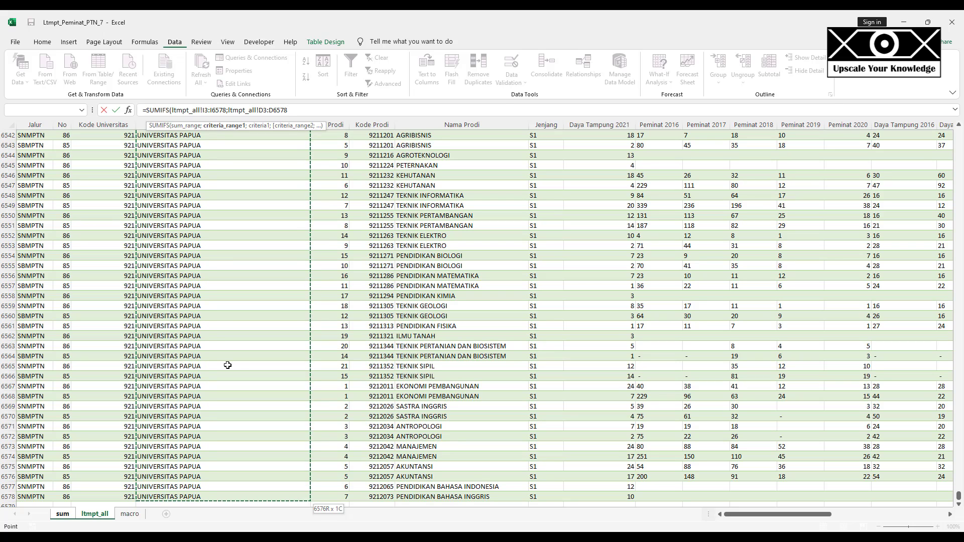
{"action": "type", "text": ";"}
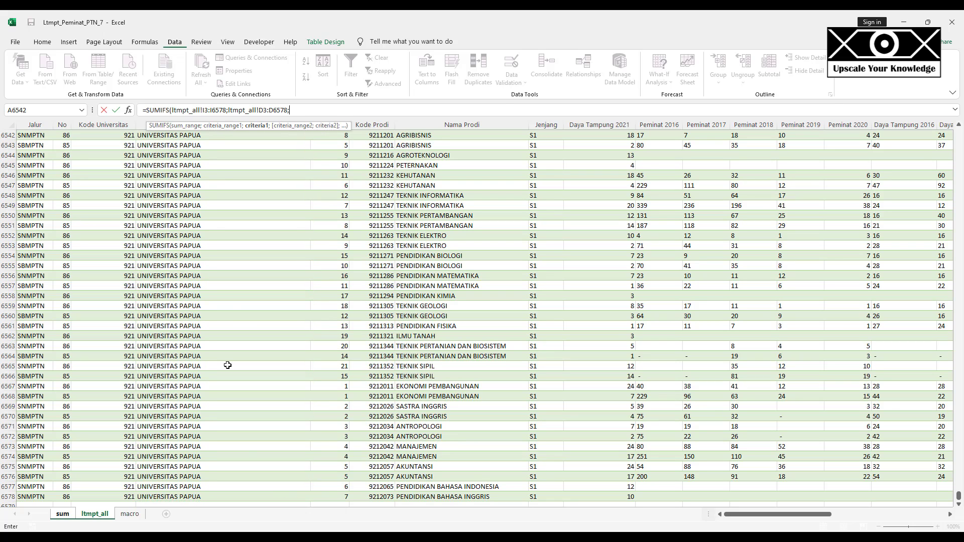
{"action": "left_click", "coordinate": [64, 516]}
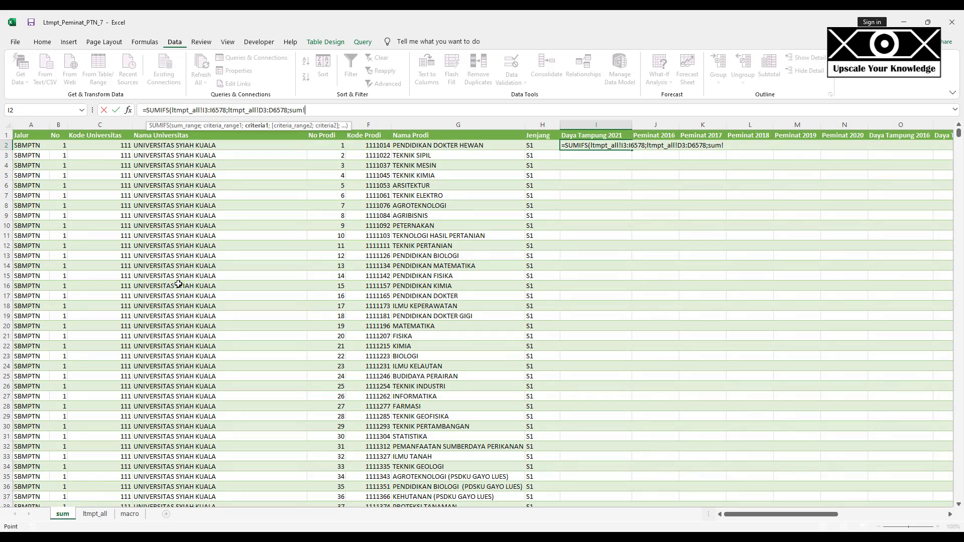
{"action": "left_click", "coordinate": [167, 148]}
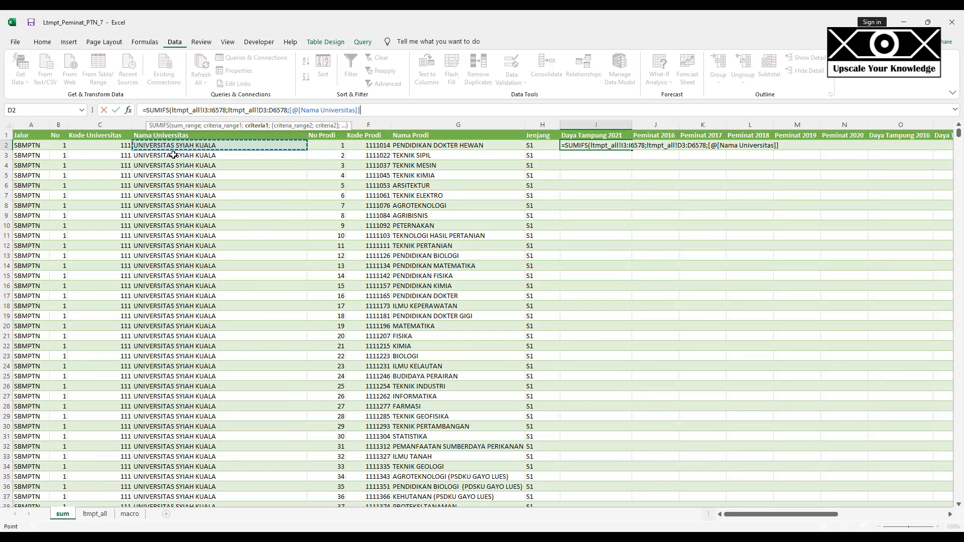
{"action": "left_click", "coordinate": [173, 155]}
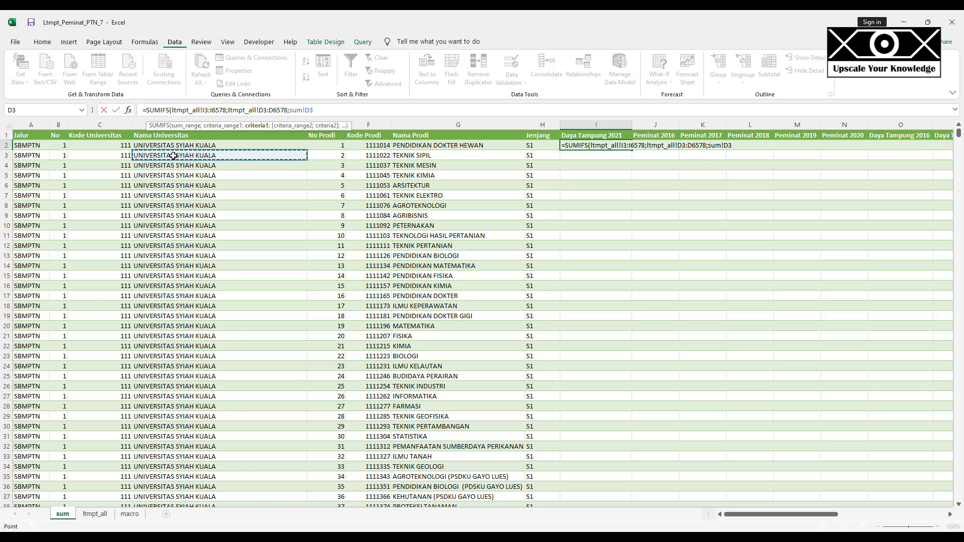
{"action": "type", "text": ";"}
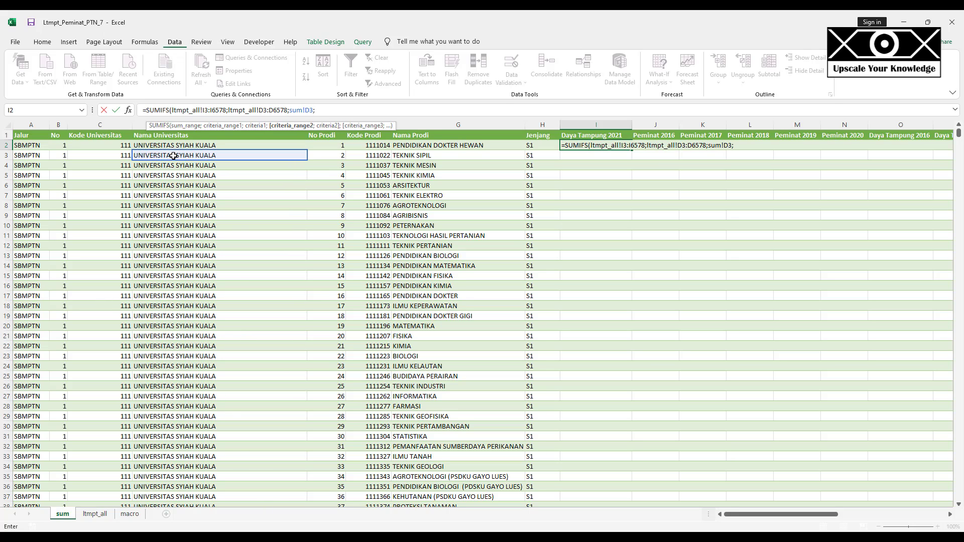
- Add the second SUMIFS condition, matching Nama Prodi in ltmpt_all!G3:G6578 against sum!G3, and complete the formula
{"action": "left_click", "coordinate": [106, 518]}
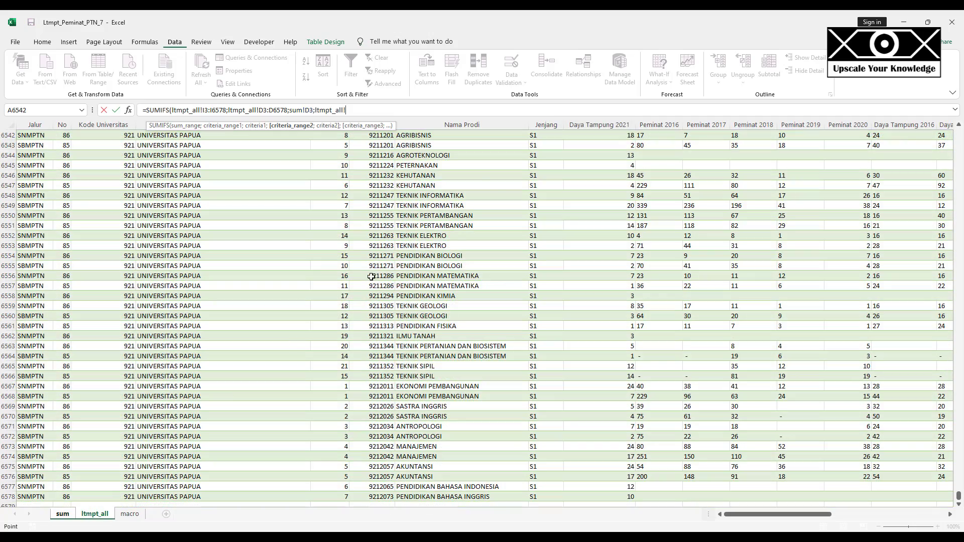
{"action": "left_click", "coordinate": [423, 185]}
{"action": "key", "text": "Down"}
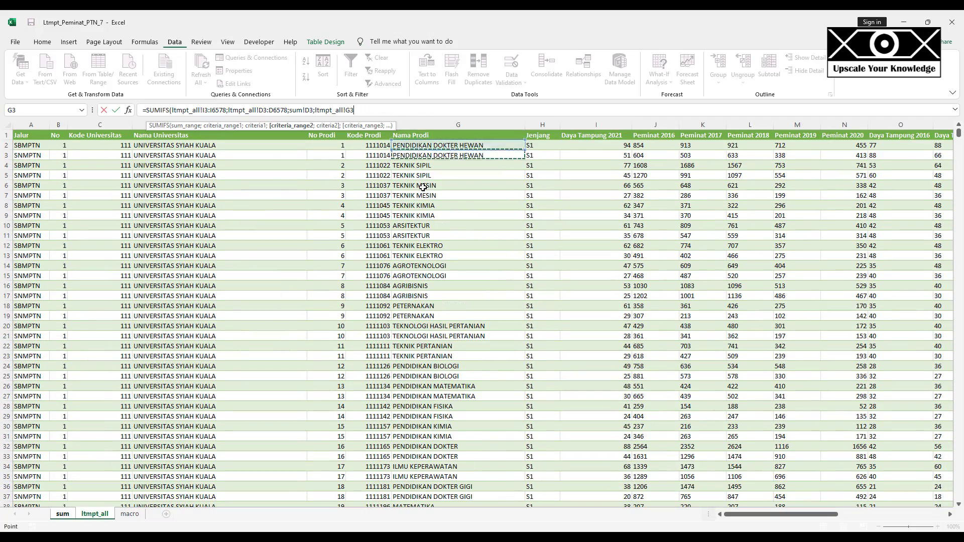
{"action": "key", "text": "ctrl+shift+Down"}
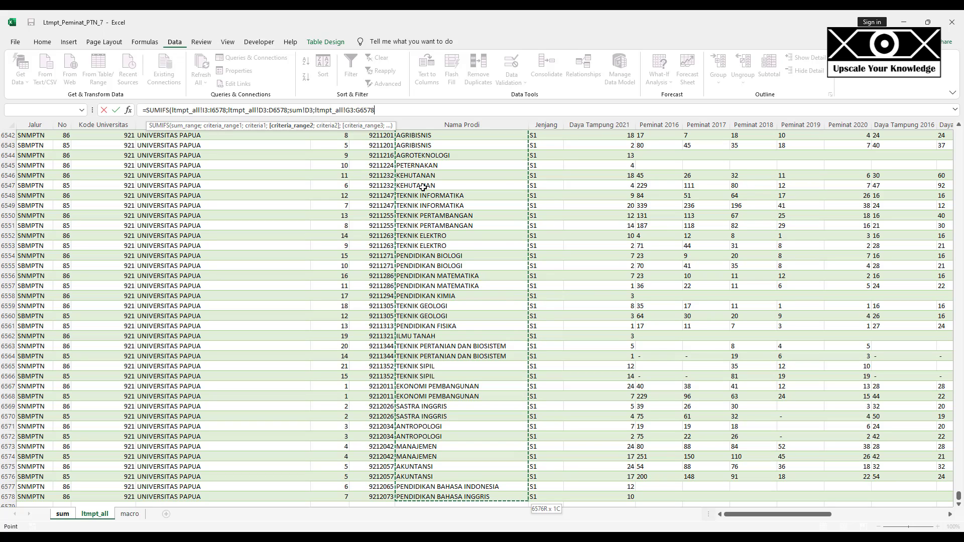
{"action": "type", "text": ";;"}
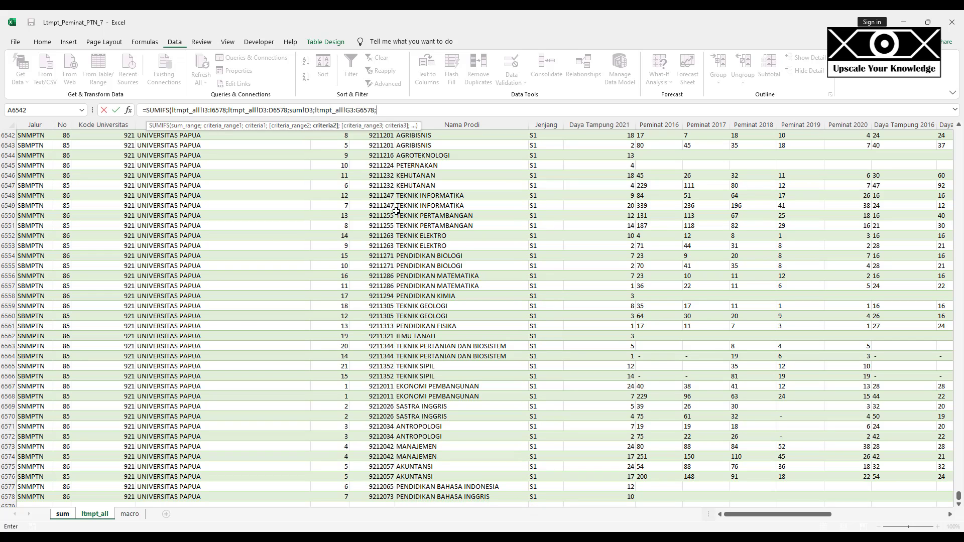
{"action": "left_click", "coordinate": [68, 517]}
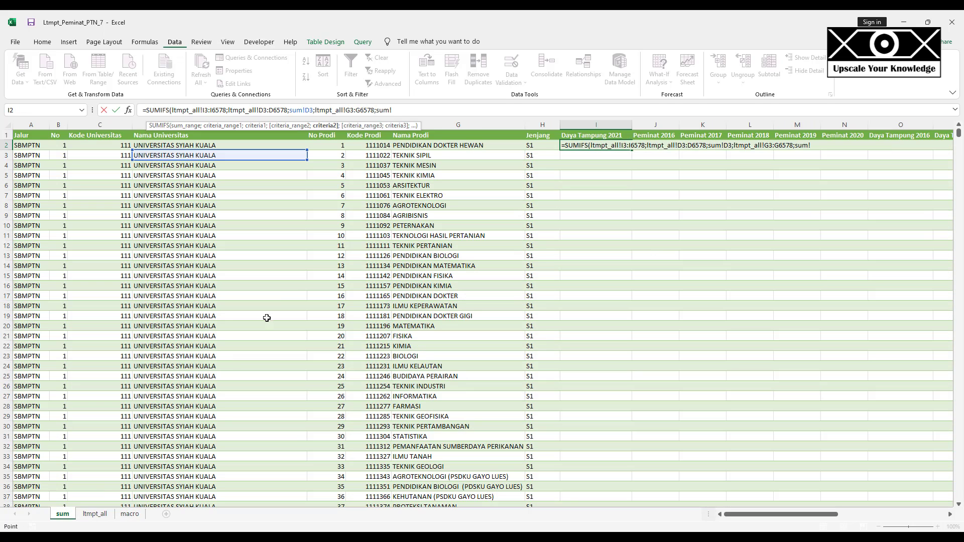
{"action": "left_click", "coordinate": [413, 157]}
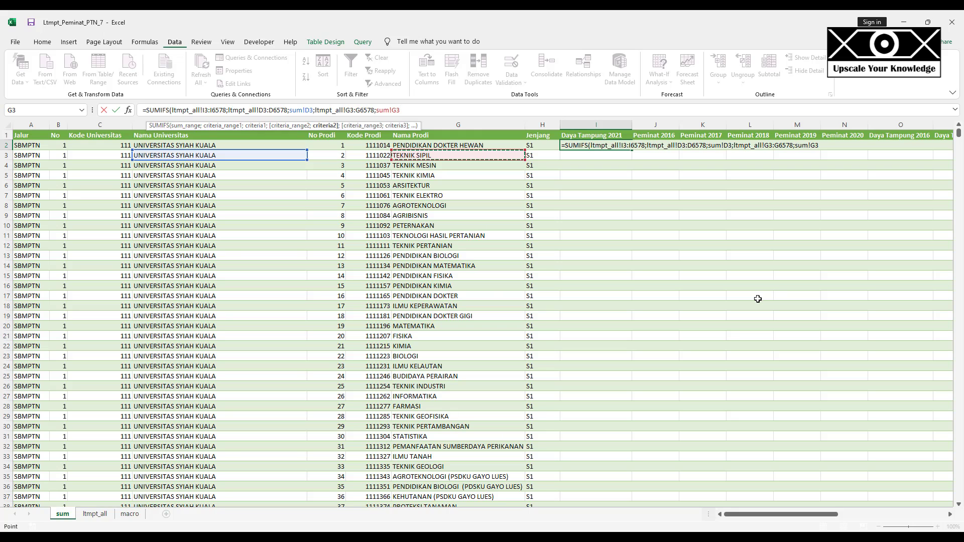
{"action": "type", "text": ")"}
{"action": "key", "text": "Return"}
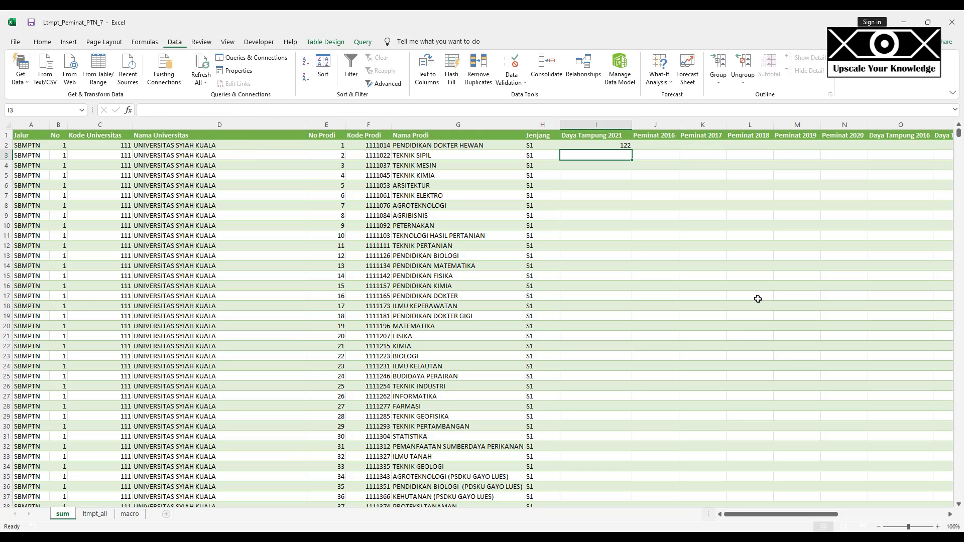
- Edit the I2 formula so the sum range starts at I2 and the first criteria range starts at D2
{"action": "key", "text": "Up"}
{"action": "left_click", "coordinate": [419, 112]}
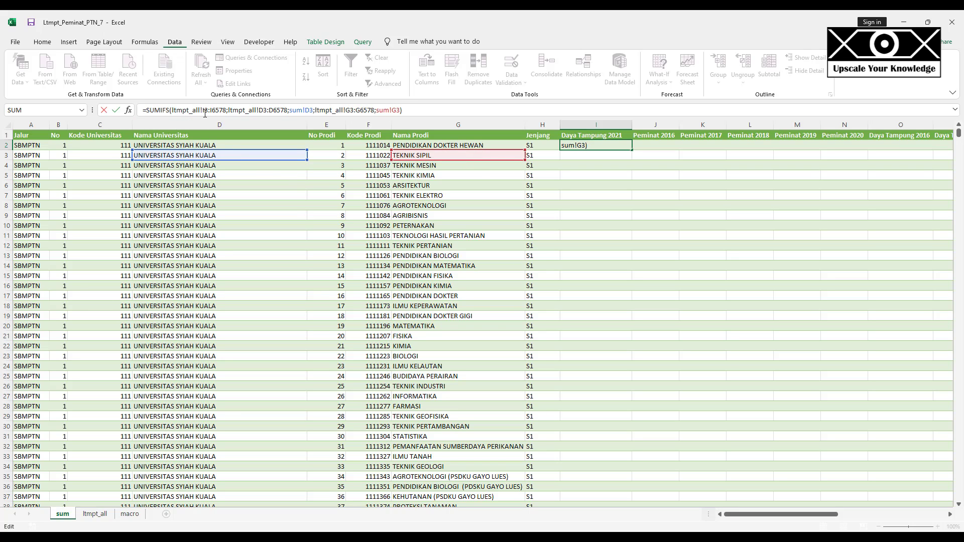
{"action": "left_click", "coordinate": [207, 111]}
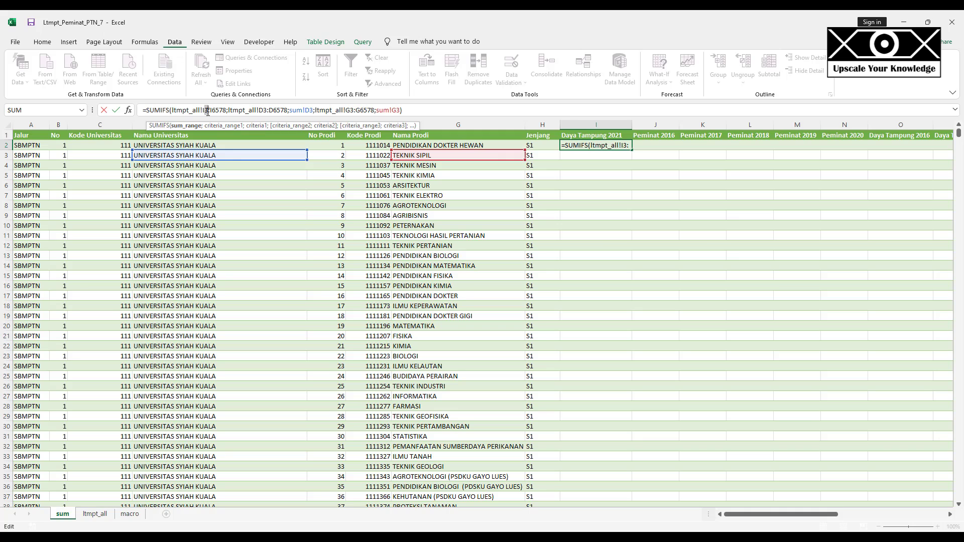
{"action": "key", "text": "BackSpace"}
{"action": "type", "text": "2"}
{"action": "left_click", "coordinate": [267, 111]}
{"action": "key", "text": "BackSpace"}
{"action": "type", "text": "2"}
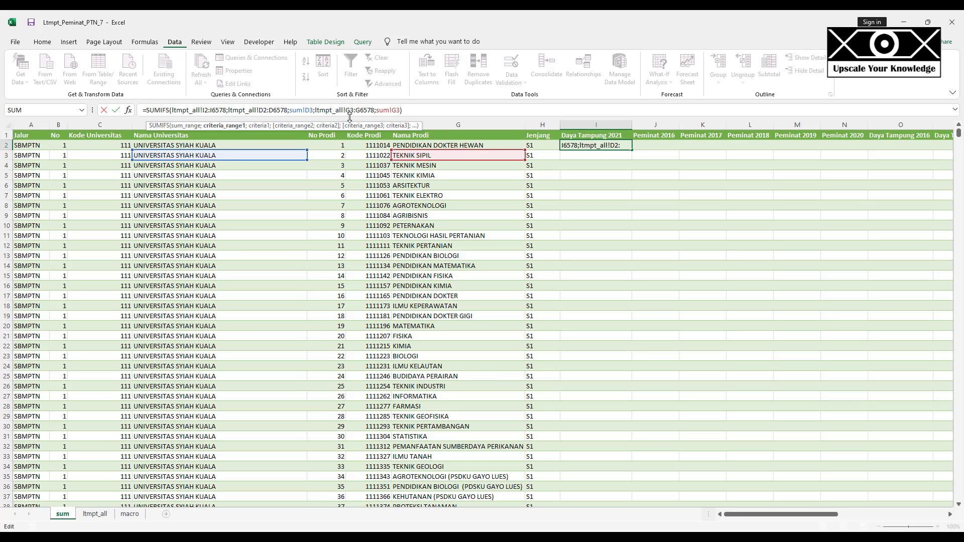
- Set the first criterion to sum!D2, the second criteria range to start at G2, and its criterion to sum!G2, completing the I2 formula
{"action": "left_click", "coordinate": [313, 110]}
{"action": "key", "text": "BackSpace"}
{"action": "type", "text": "2"}
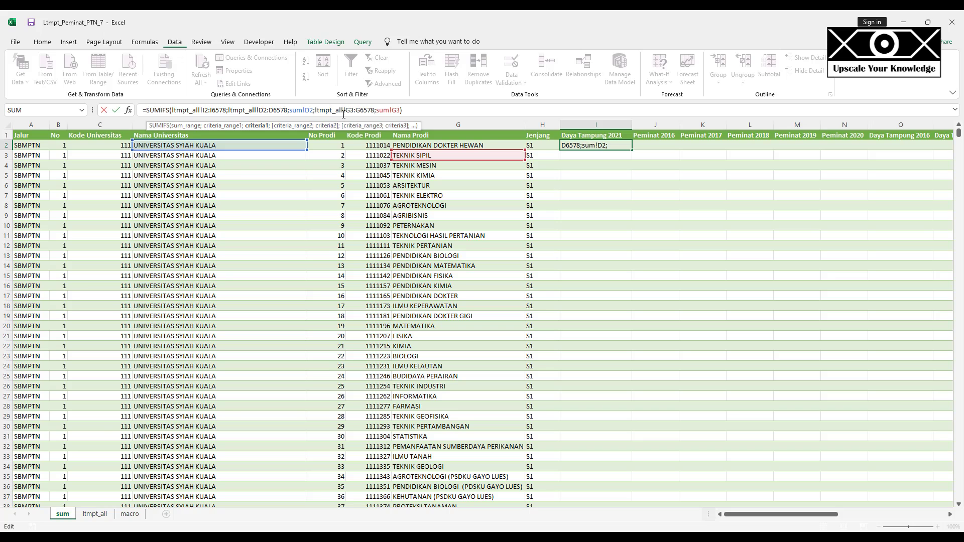
{"action": "left_click", "coordinate": [353, 111]}
{"action": "key", "text": "BackSpace"}
{"action": "type", "text": "2"}
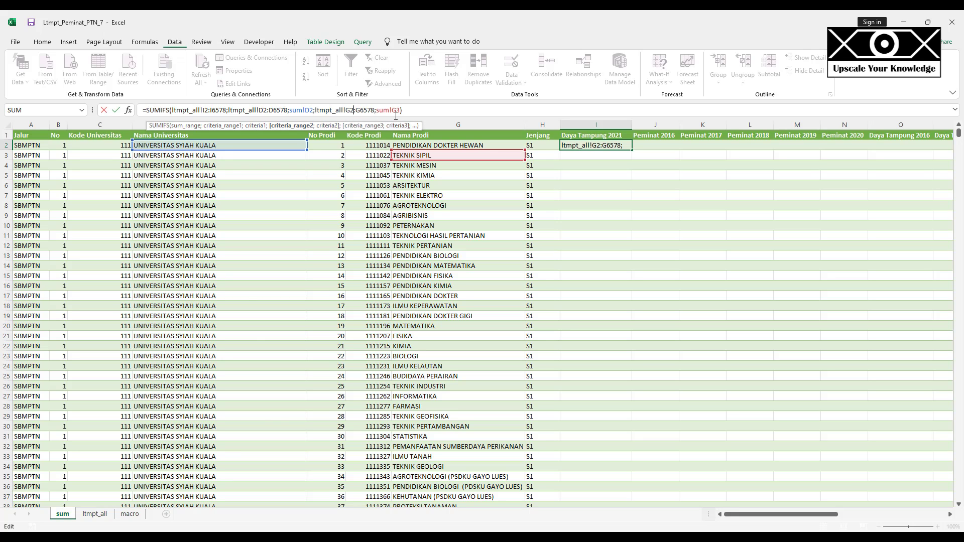
{"action": "type", "text": "2"}
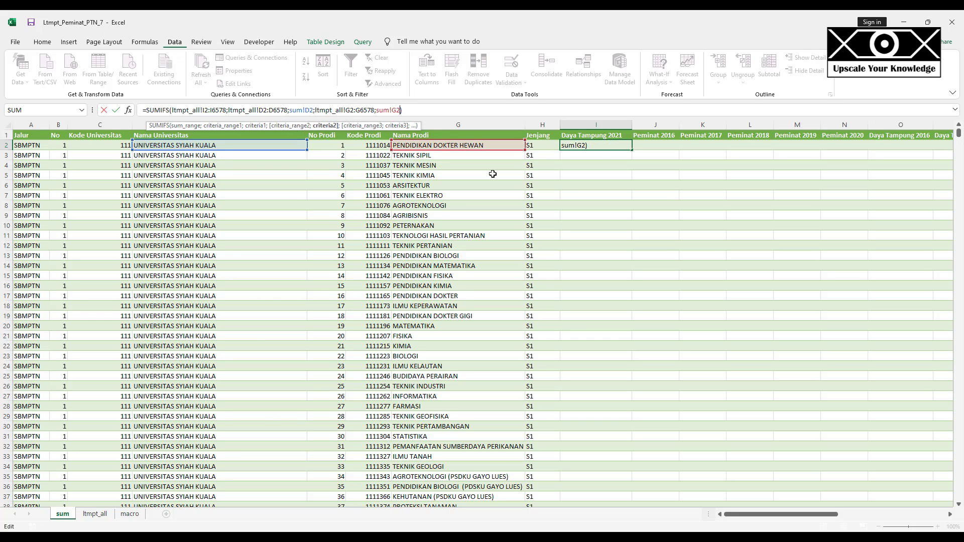
{"action": "key", "text": "Return"}
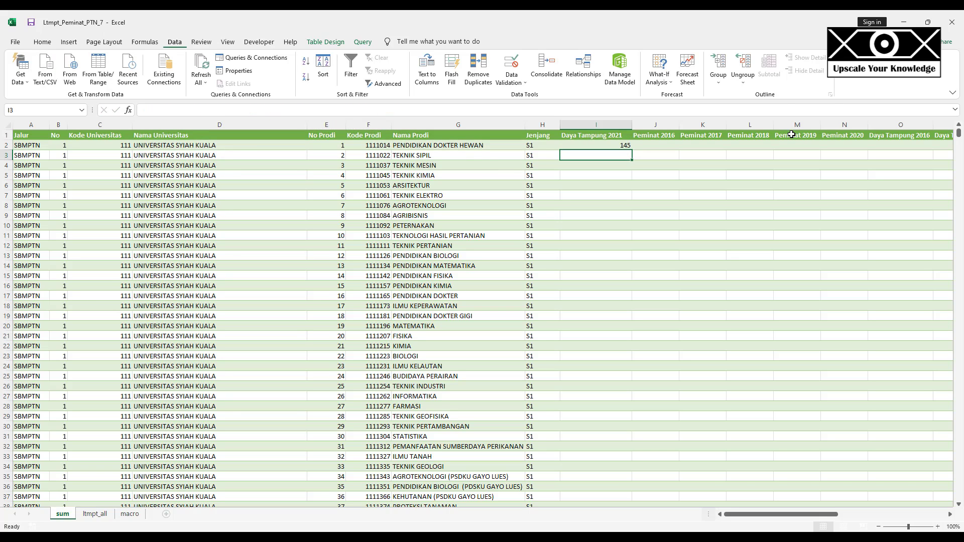
- Check the I2 formula against the two PENDIDIKAN DOKTER HEWAN rows' Daya Tampung 2021 values in ltmpt_all, and return to the sum sheet
{"action": "left_click", "coordinate": [620, 146]}
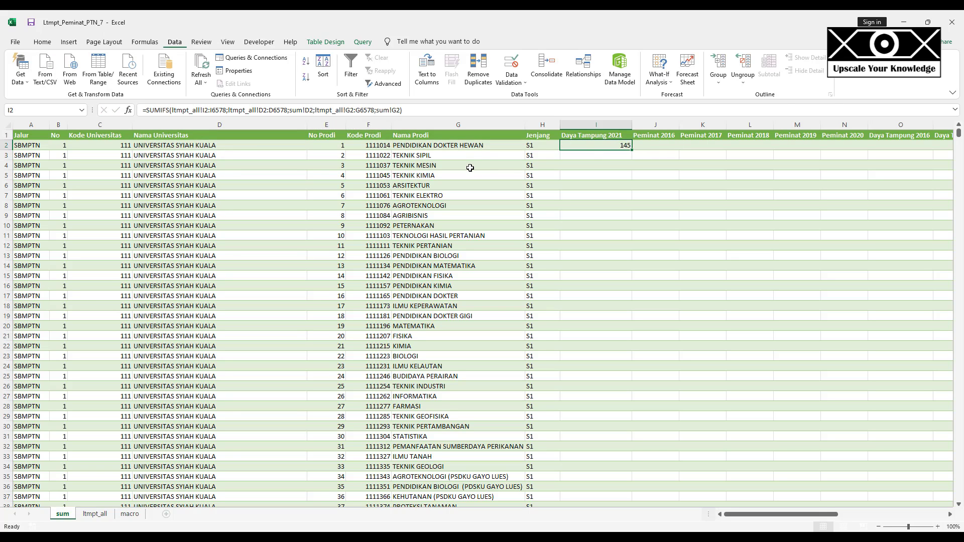
{"action": "left_click", "coordinate": [437, 147]}
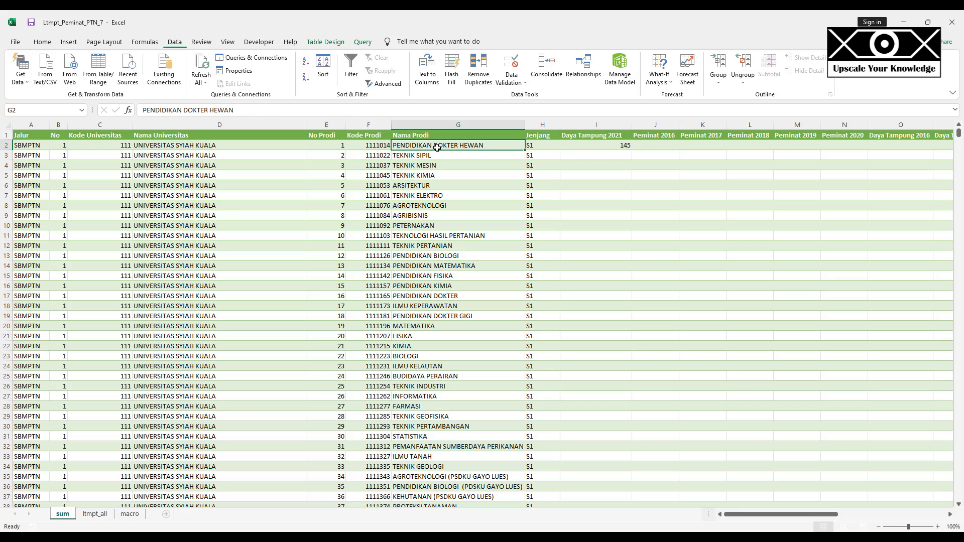
{"action": "left_click", "coordinate": [206, 148]}
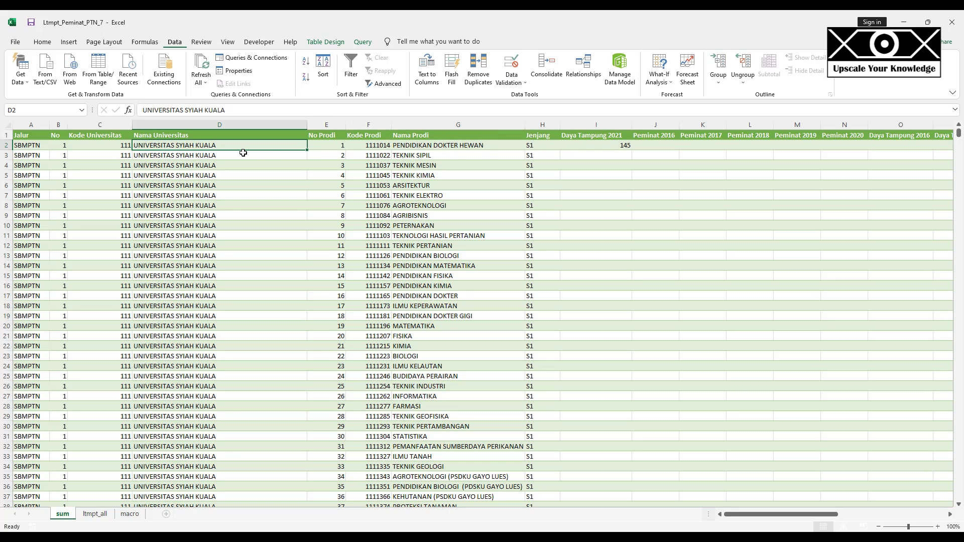
{"action": "left_click", "coordinate": [614, 151]}
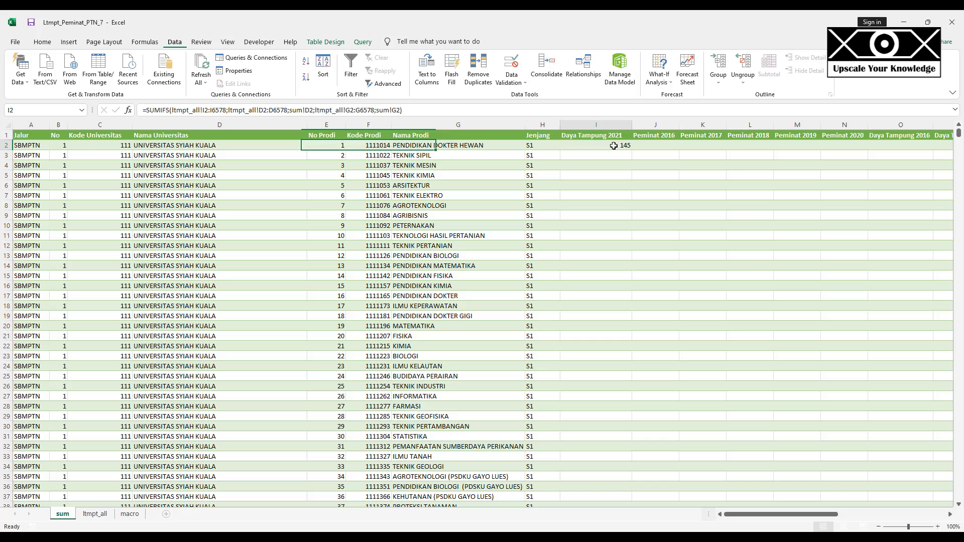
{"action": "left_click", "coordinate": [96, 514]}
{"action": "left_click", "coordinate": [450, 191]}
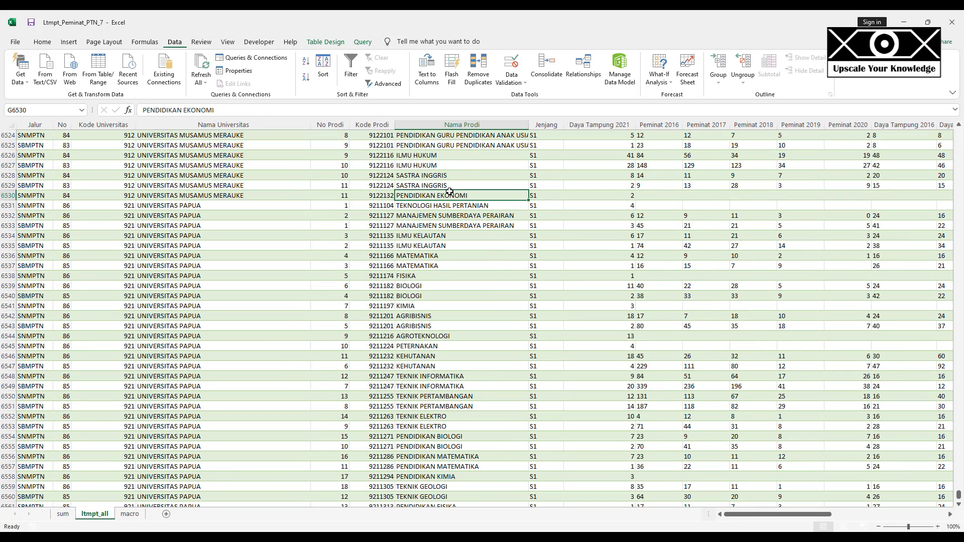
{"action": "key", "text": "ctrl+Up"}
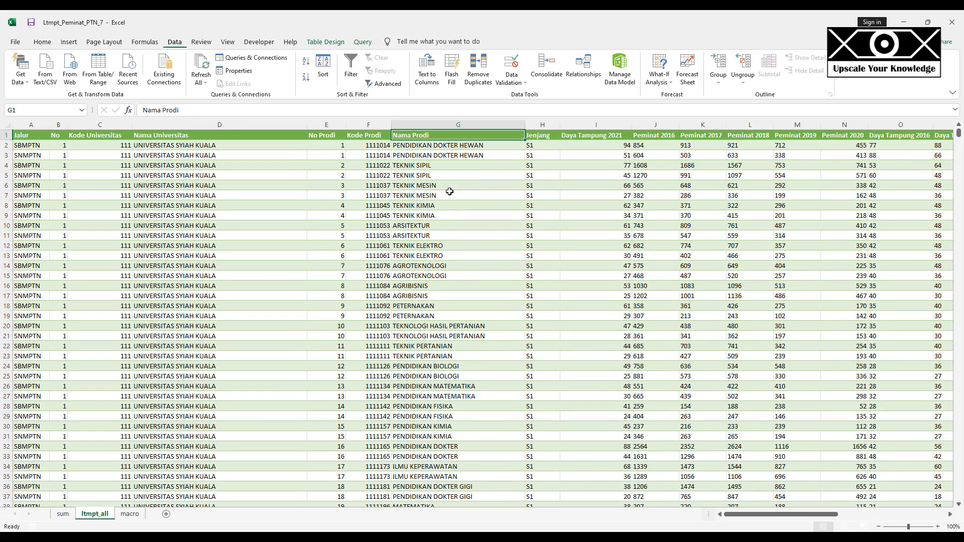
{"action": "key", "text": "Down"}
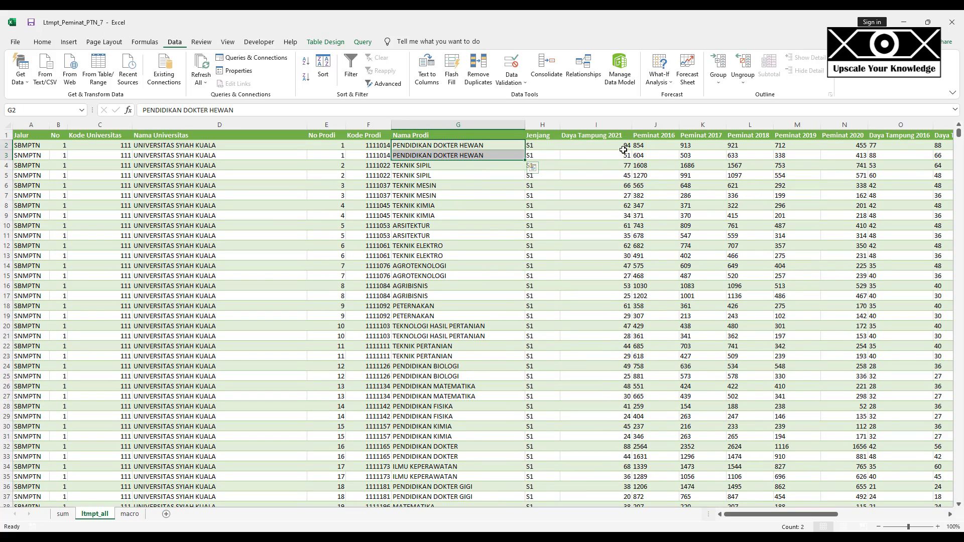
{"action": "left_click_drag", "start_coordinate": [624, 145], "coordinate": [623, 154]}
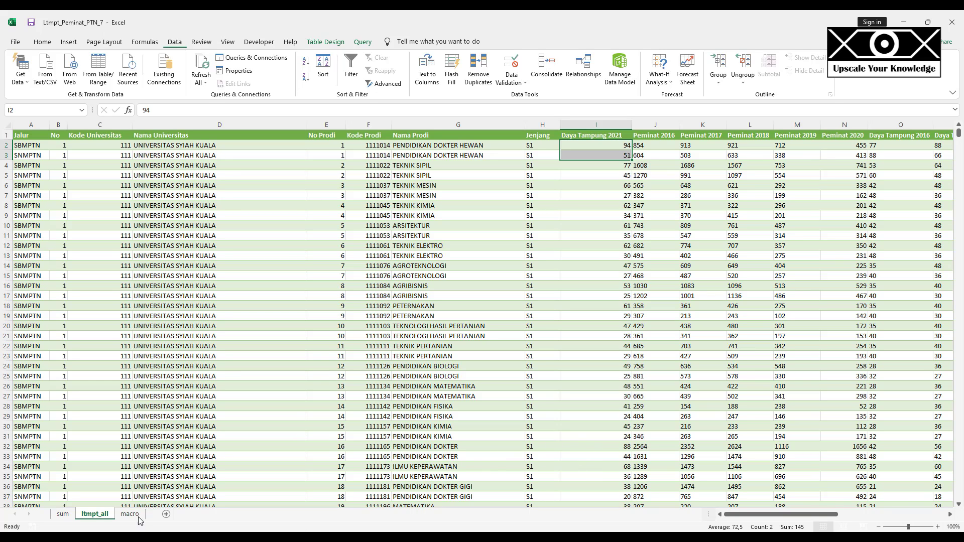
{"action": "left_click", "coordinate": [63, 514]}
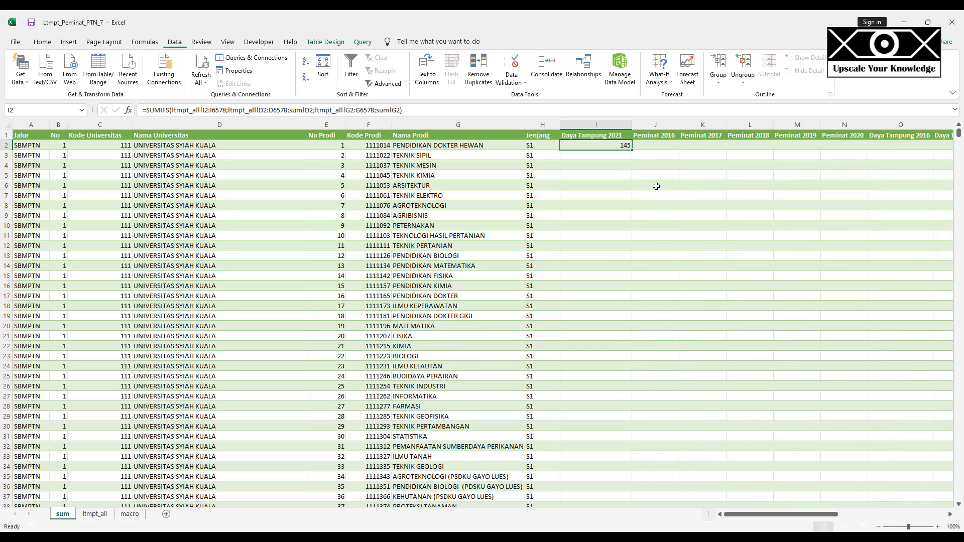
- Lock only the row numbers of the sum range in the I2 formula, making it ltmpt_all!I$2:I$6578
{"action": "left_click", "coordinate": [200, 113]}
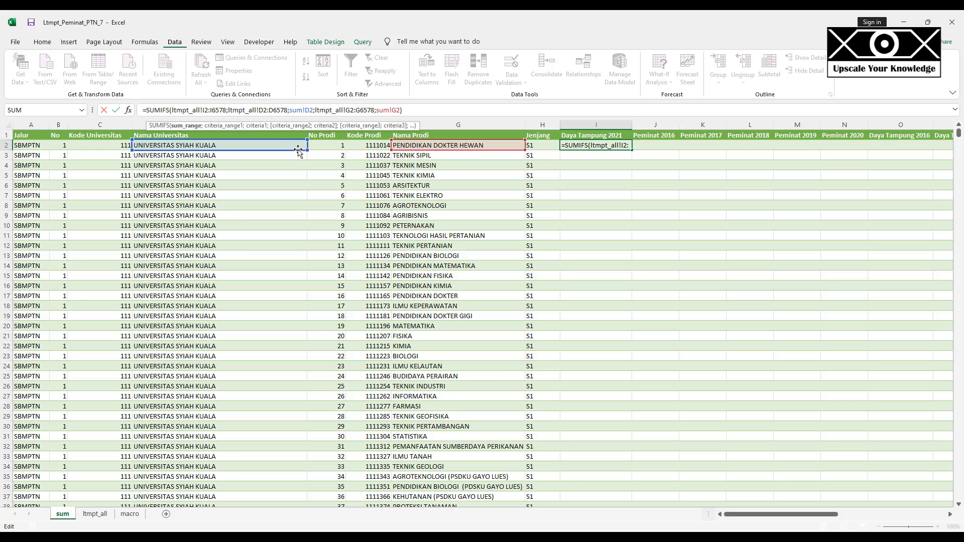
{"action": "key", "text": "F4"}
{"action": "key", "text": "F4"}
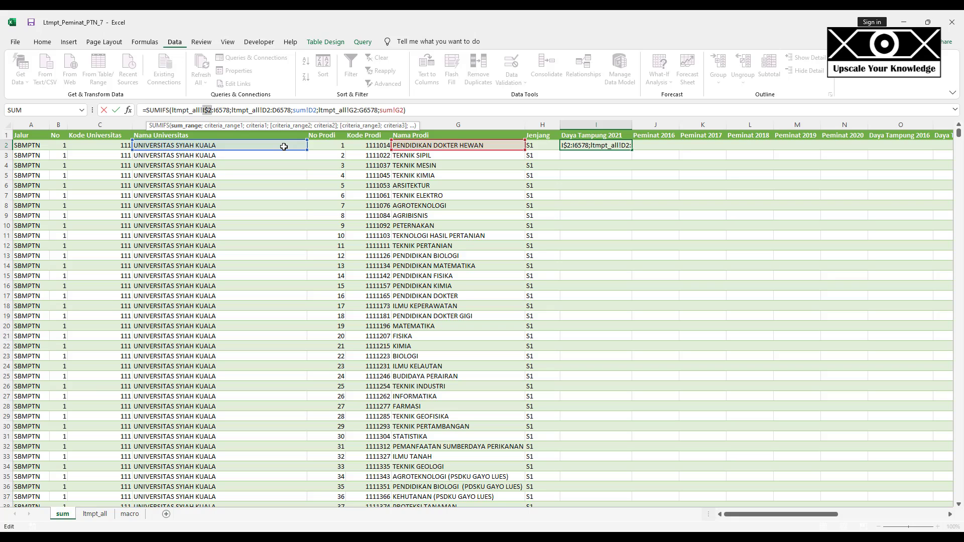
{"action": "left_click", "coordinate": [216, 110]}
{"action": "key", "text": "F4"}
{"action": "key", "text": "F4"}
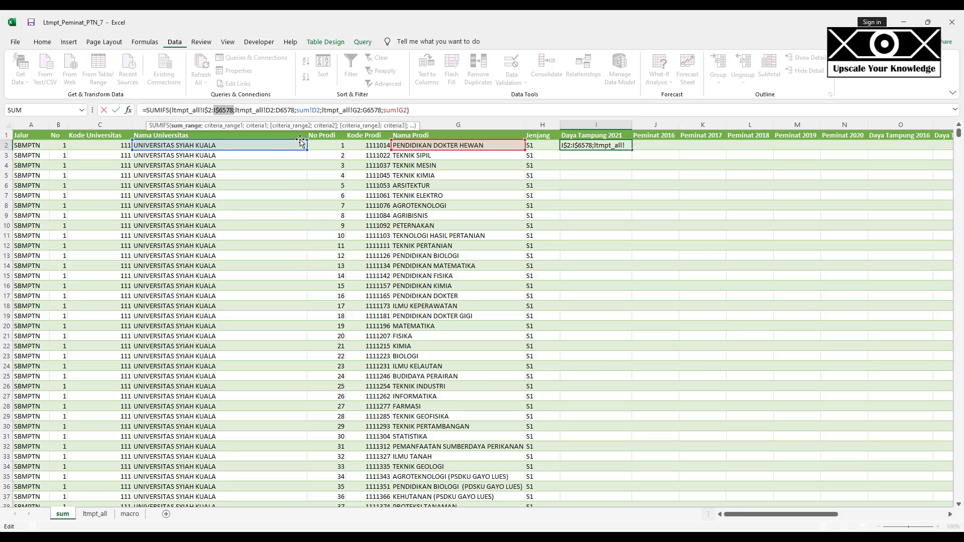
- Make the first criteria range absolute as $D$2:$D$6578 and lock only the column of its criterion as sum!$D2
{"action": "left_click", "coordinate": [267, 111]}
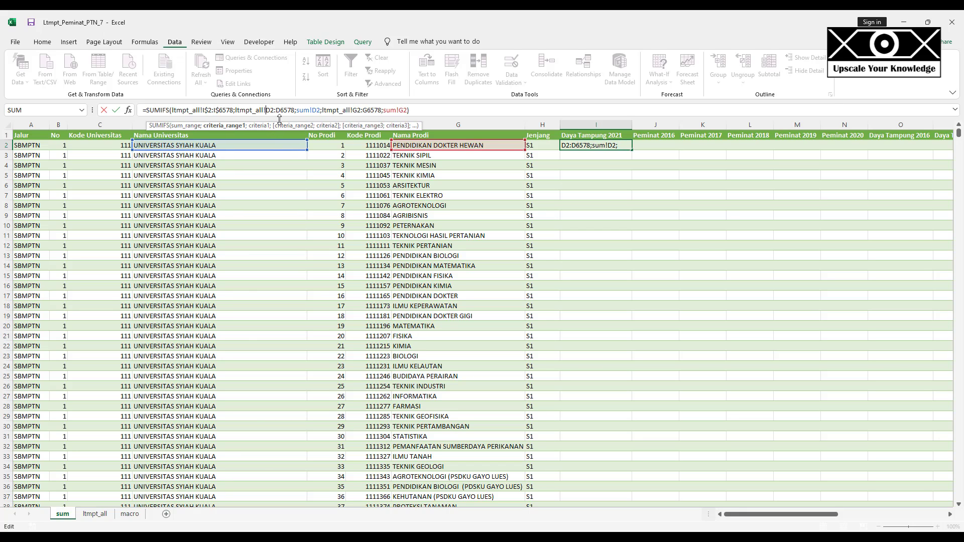
{"action": "key", "text": "F4"}
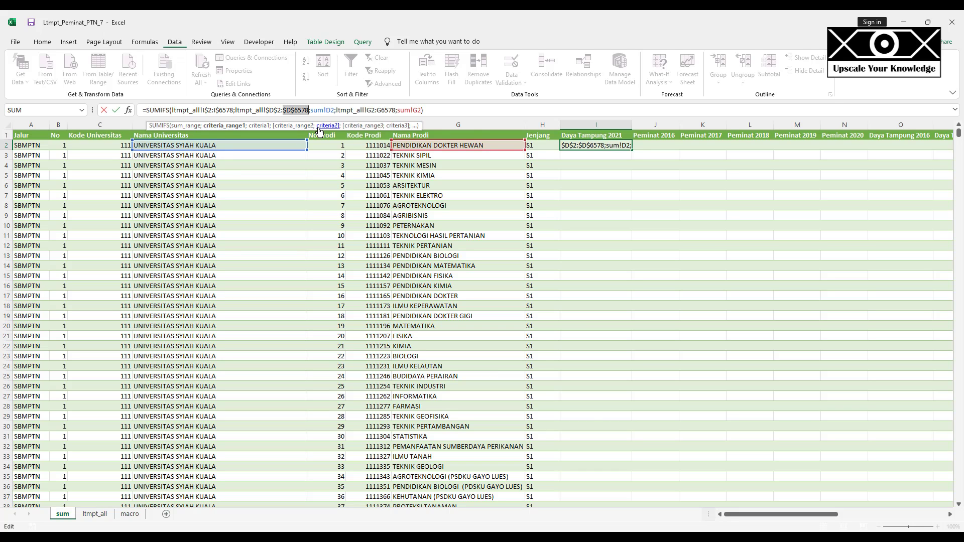
{"action": "left_click", "coordinate": [324, 110]}
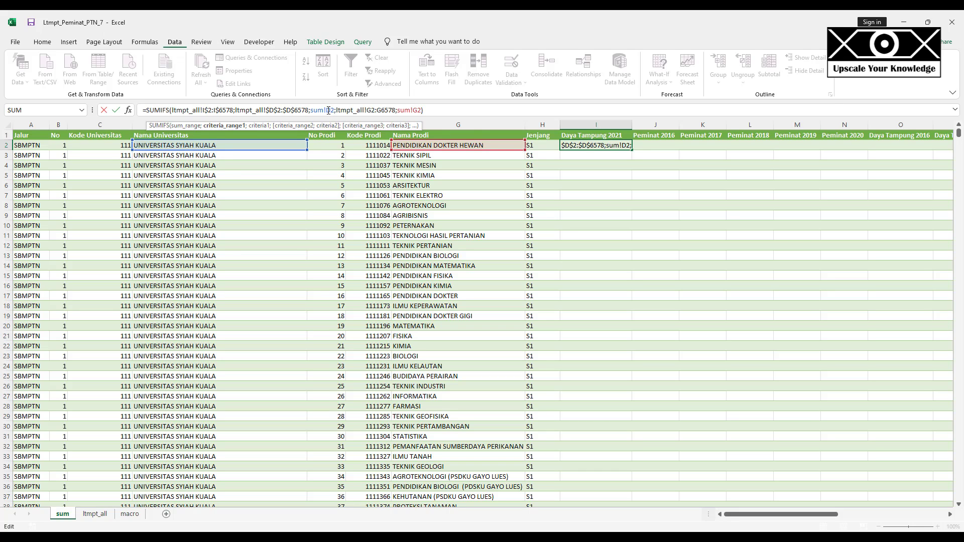
{"action": "key", "text": "F4"}
{"action": "key", "text": "F4"}
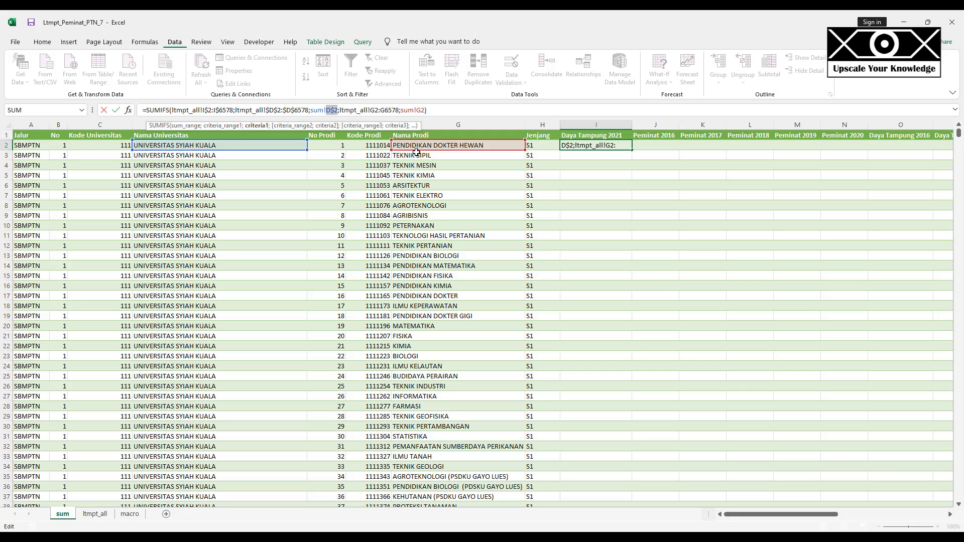
{"action": "key", "text": "F4"}
- Make the second criteria range absolute as $G$2:$G$6578, set its criterion to sum!$G2, and complete the I2 formula
{"action": "left_click", "coordinate": [374, 109]}
{"action": "key", "text": "F4"}
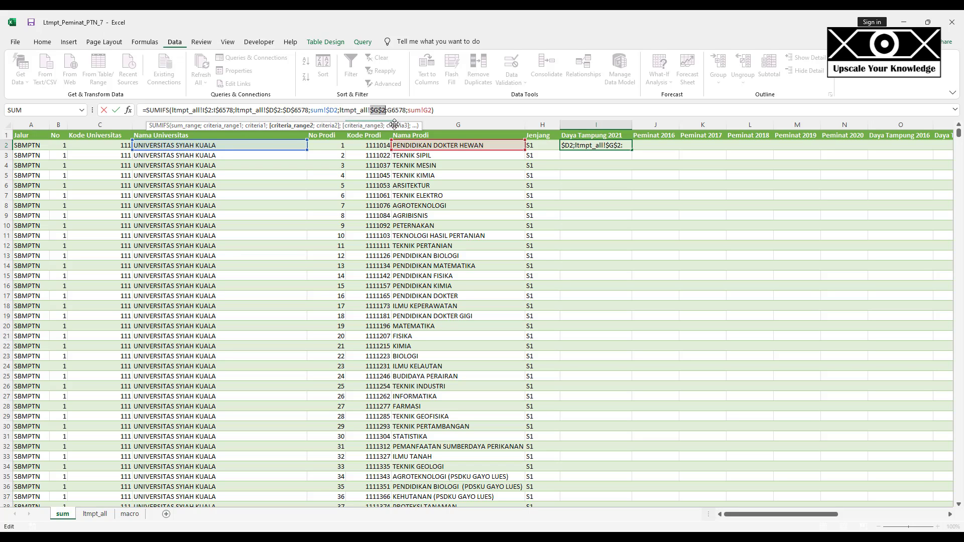
{"action": "left_click", "coordinate": [389, 109]}
{"action": "key", "text": "F4"}
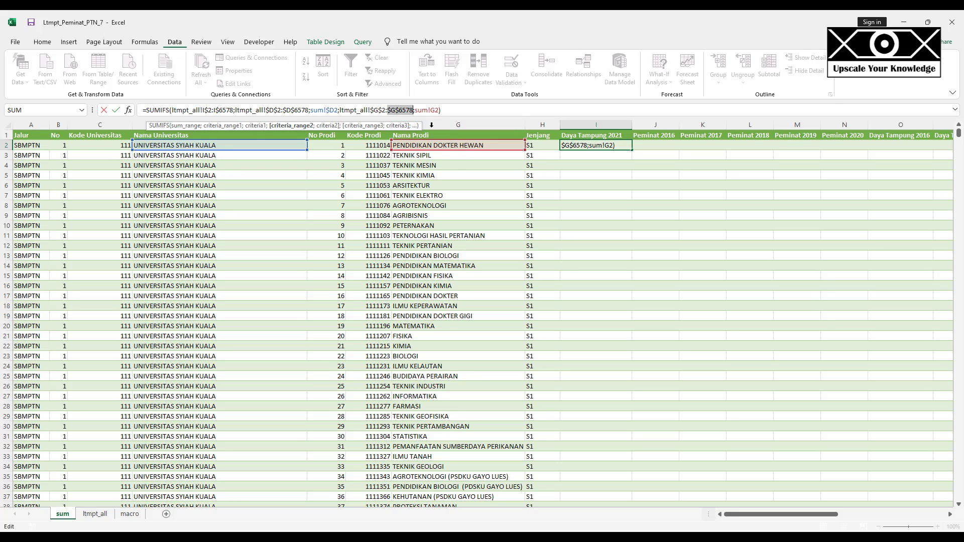
{"action": "left_click", "coordinate": [433, 109]}
{"action": "key", "text": "F4"}
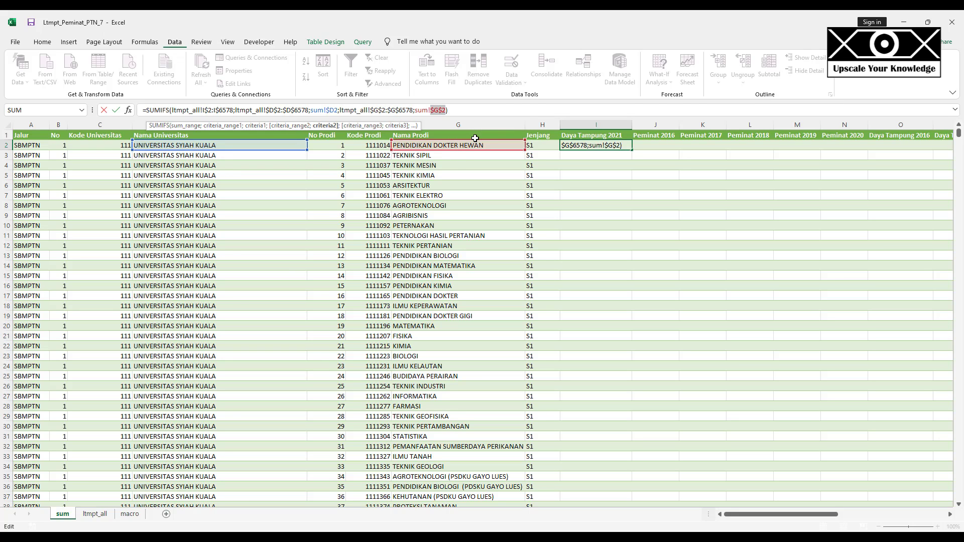
{"action": "key", "text": "F4"}
{"action": "key", "text": "F4"}
{"action": "key", "text": "Return"}
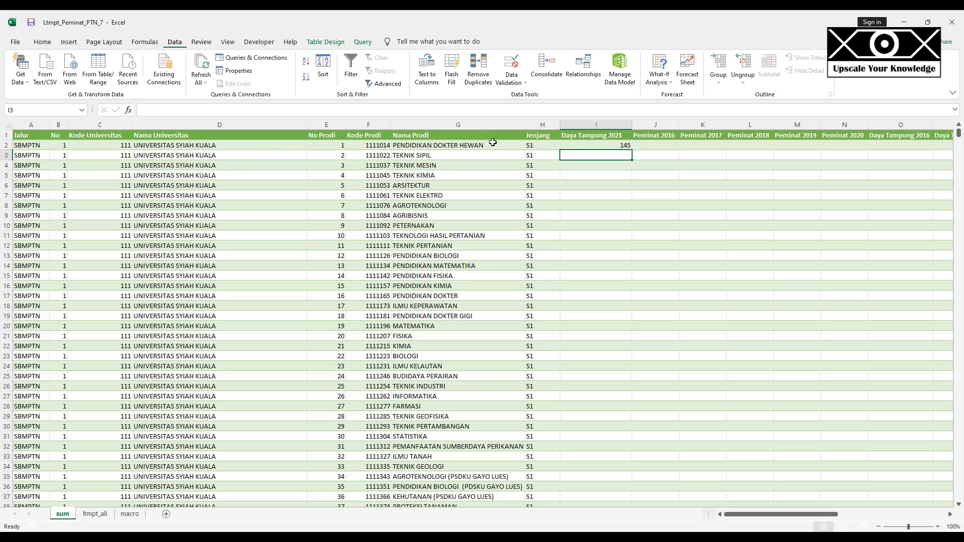
- Fill the I2 formula down to I24 and extend the filled block across into the Peminat 2016 column
{"action": "left_click", "coordinate": [623, 145]}
{"action": "left_click_drag", "start_coordinate": [634, 151], "coordinate": [719, 371]}
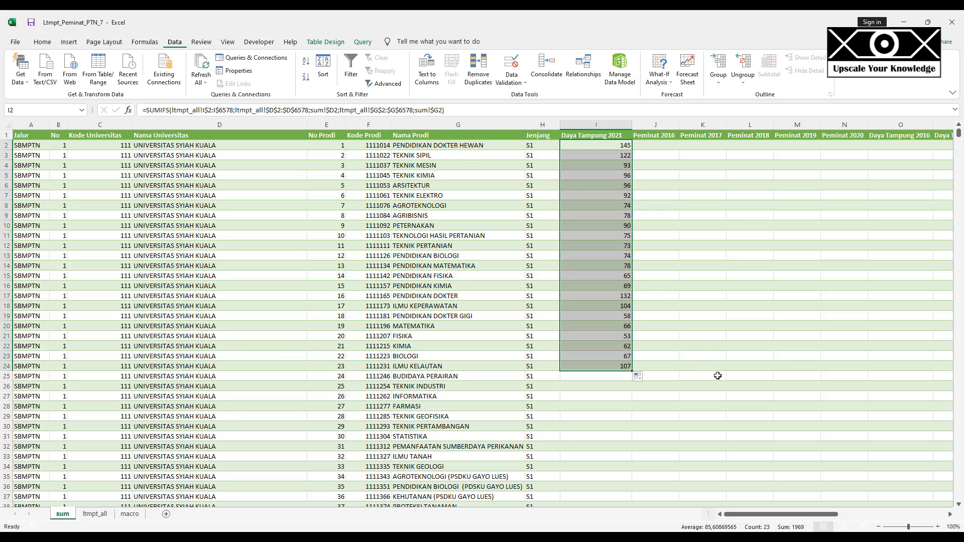
{"action": "left_click_drag", "start_coordinate": [632, 371], "coordinate": [663, 372]}
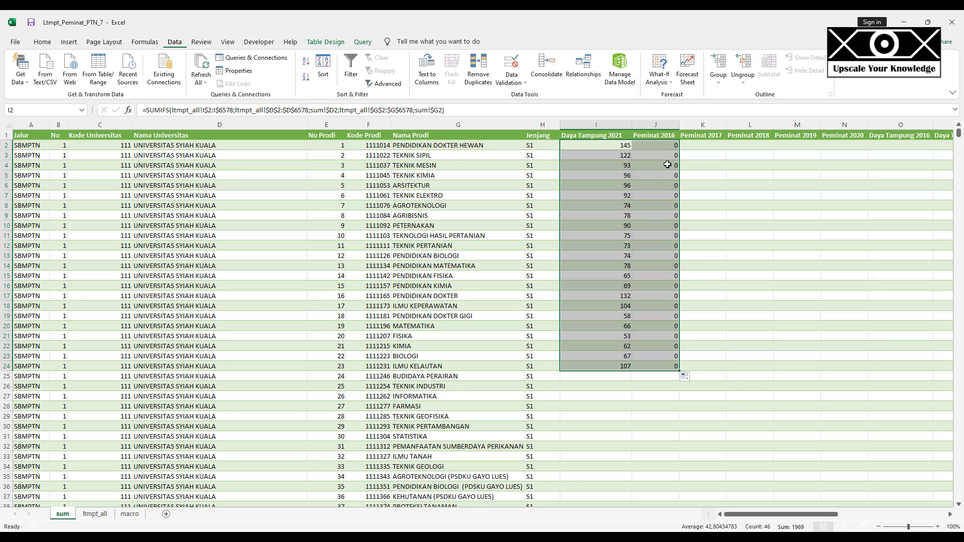
- Inspect the J2 formula on sum and compare the Daya Tampung 2021 and Peminat 2016 source cells in ltmpt_all
{"action": "left_click", "coordinate": [670, 147]}
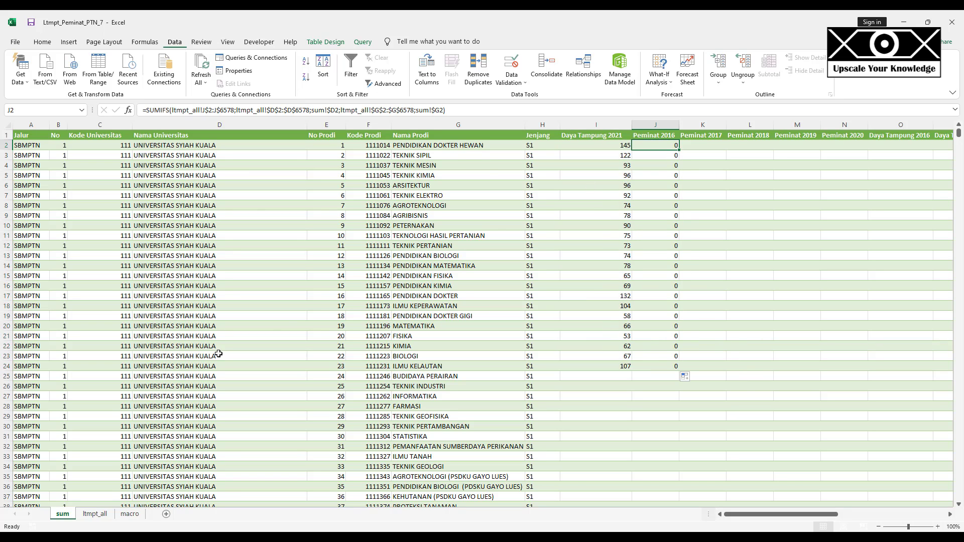
{"action": "left_click", "coordinate": [107, 518]}
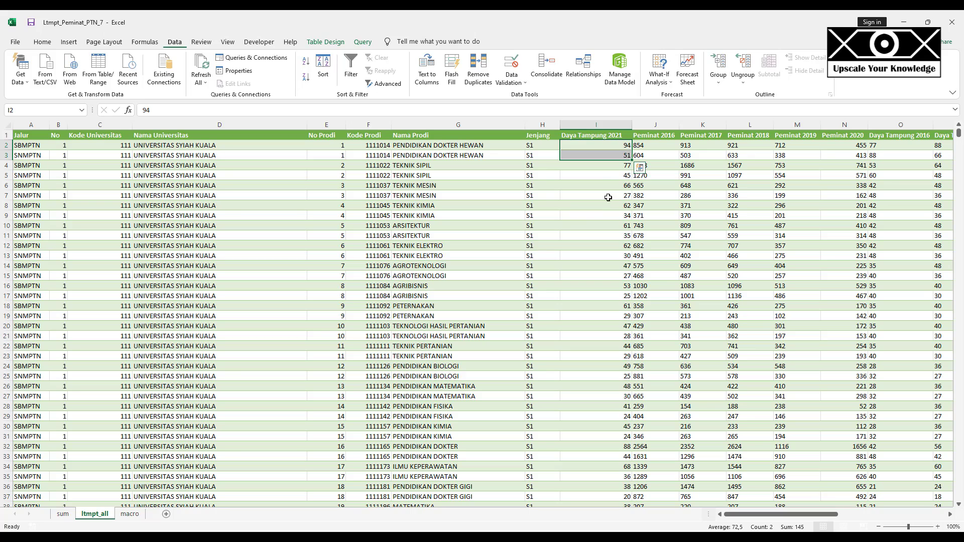
{"action": "left_click", "coordinate": [612, 171]}
{"action": "left_click", "coordinate": [639, 146]}
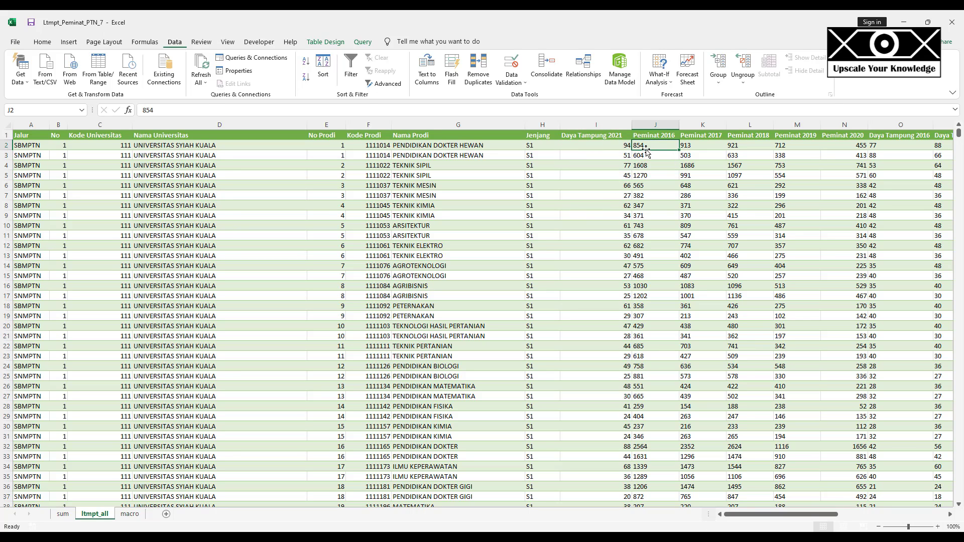
{"action": "left_click", "coordinate": [621, 147]}
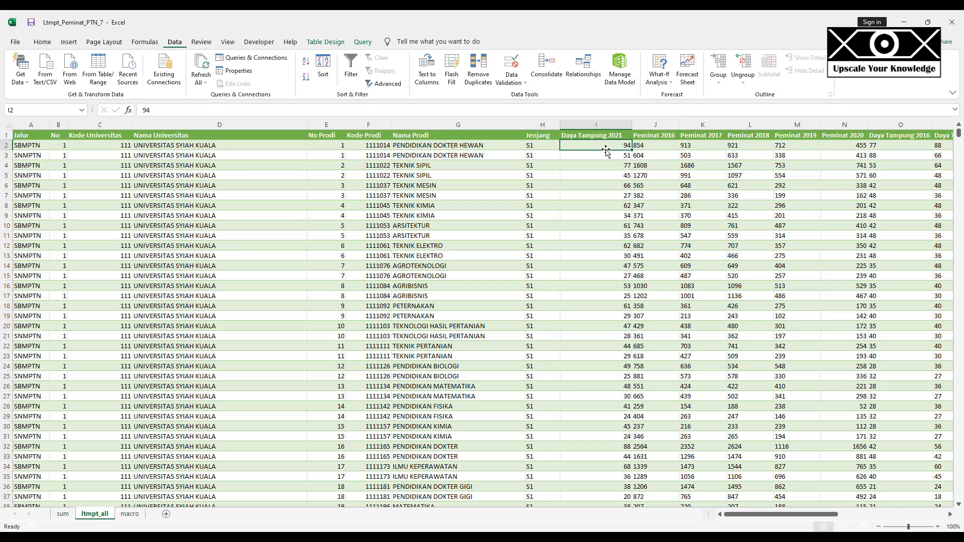
{"action": "left_click", "coordinate": [640, 146]}
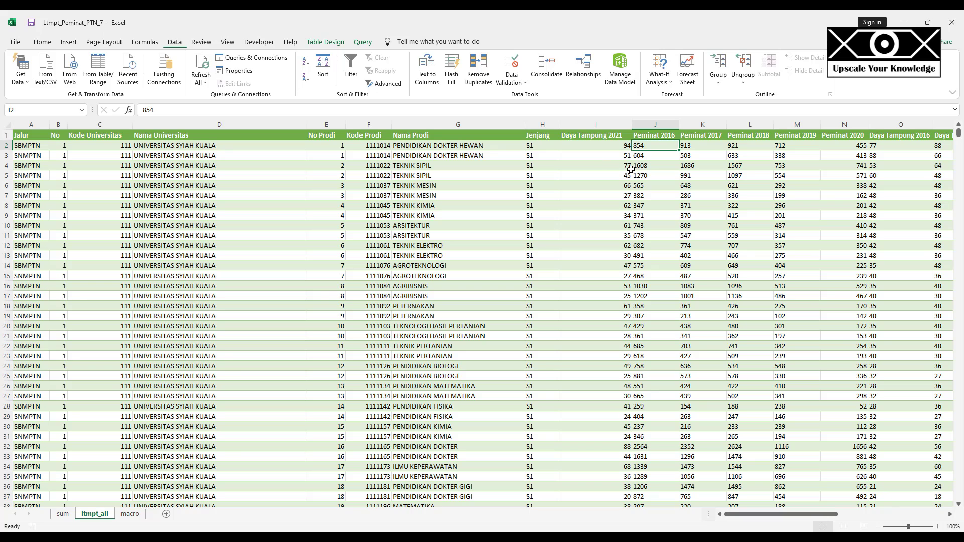
- Convert the Peminat 2016 values in ltmpt_all!J2:J6578 to numbers using Text to Columns with the Delimited option, and return to the sum sheet
{"action": "left_click", "coordinate": [668, 169]}
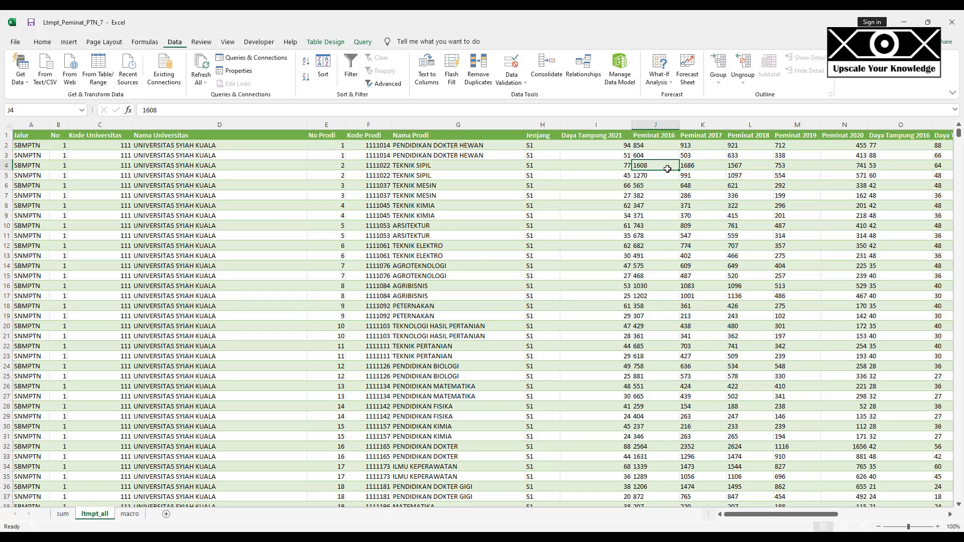
{"action": "key", "text": "ctrl+Down"}
{"action": "key", "text": "ctrl+Up"}
{"action": "key", "text": "ctrl+Up"}
{"action": "key", "text": "ctrl+Up"}
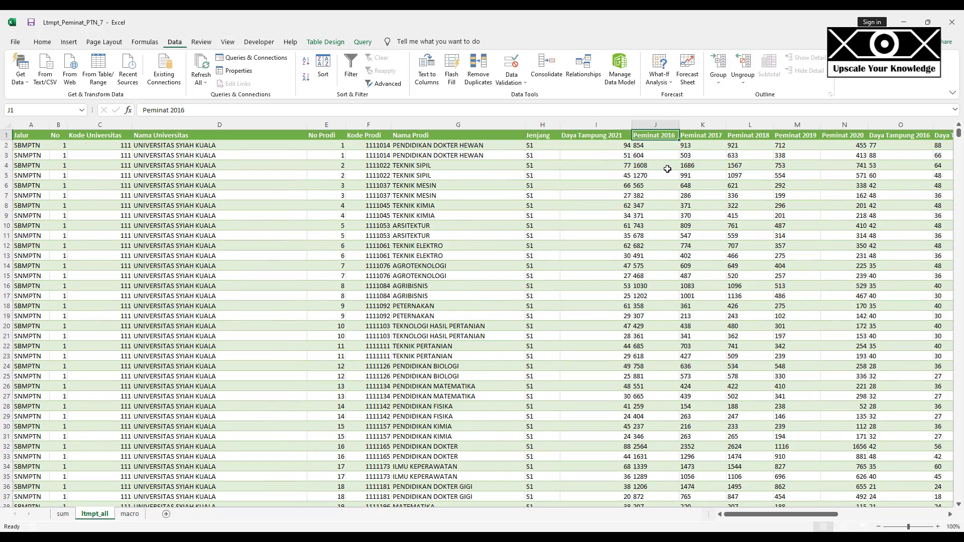
{"action": "key", "text": "Down"}
{"action": "key", "text": "ctrl+shift+Down"}
{"action": "key", "text": "ctrl+Up"}
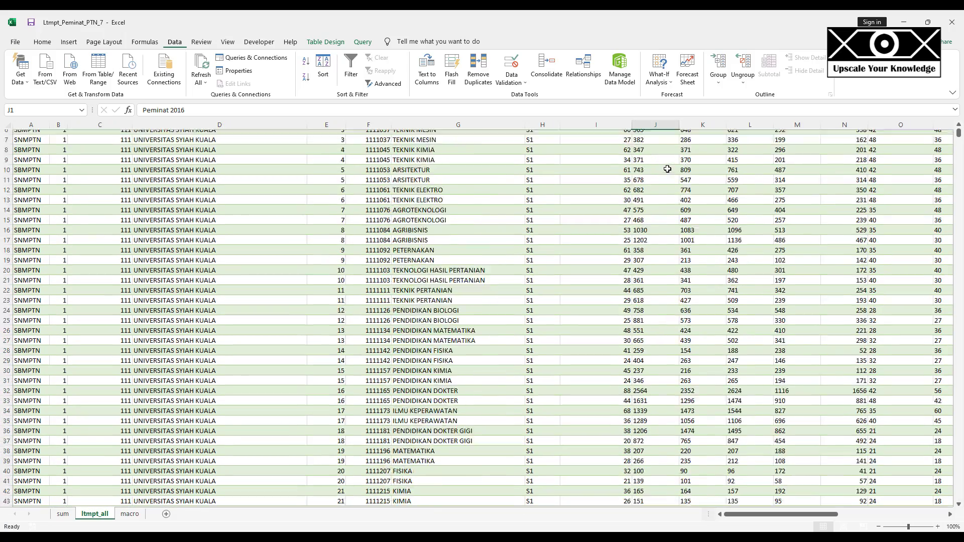
{"action": "key", "text": "Down"}
{"action": "key", "text": "ctrl+shift+Down"}
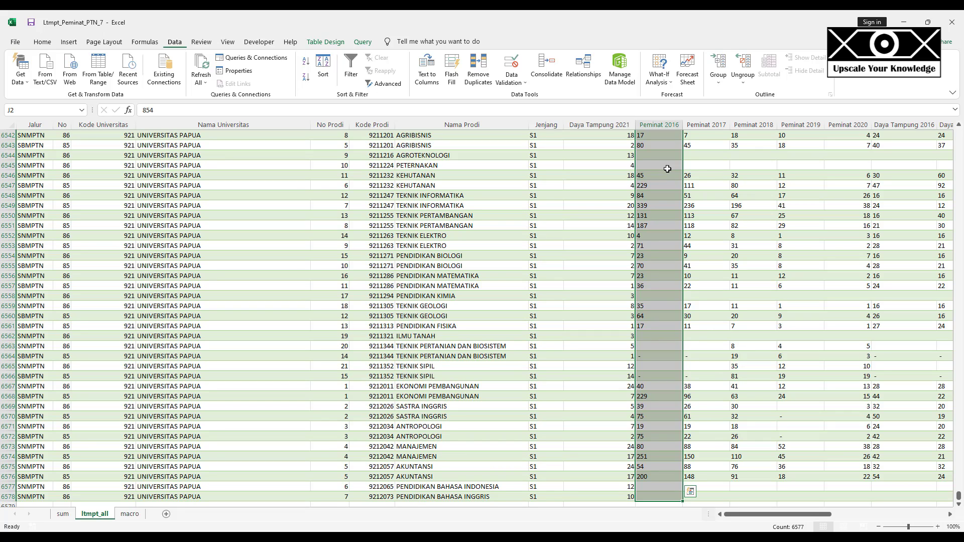
{"action": "left_click", "coordinate": [426, 75]}
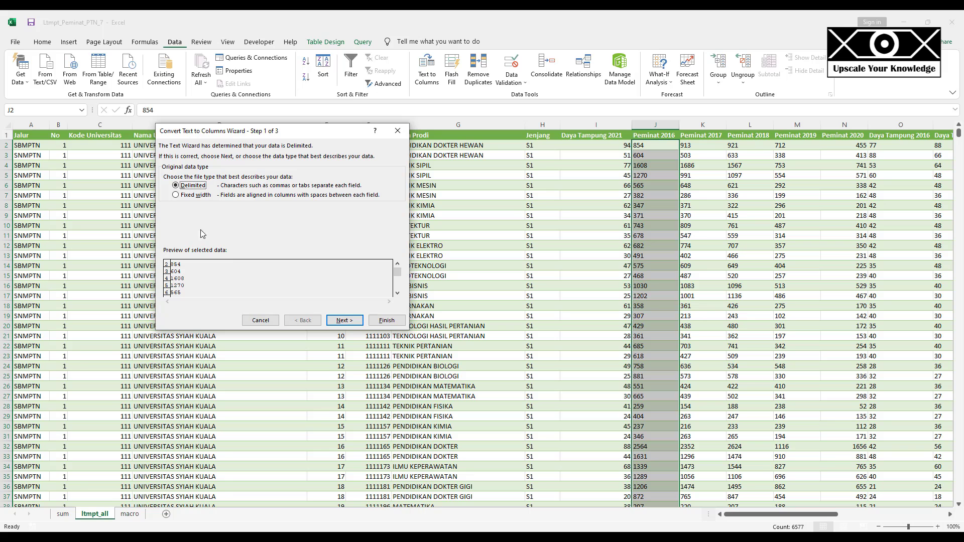
{"action": "left_click", "coordinate": [386, 322]}
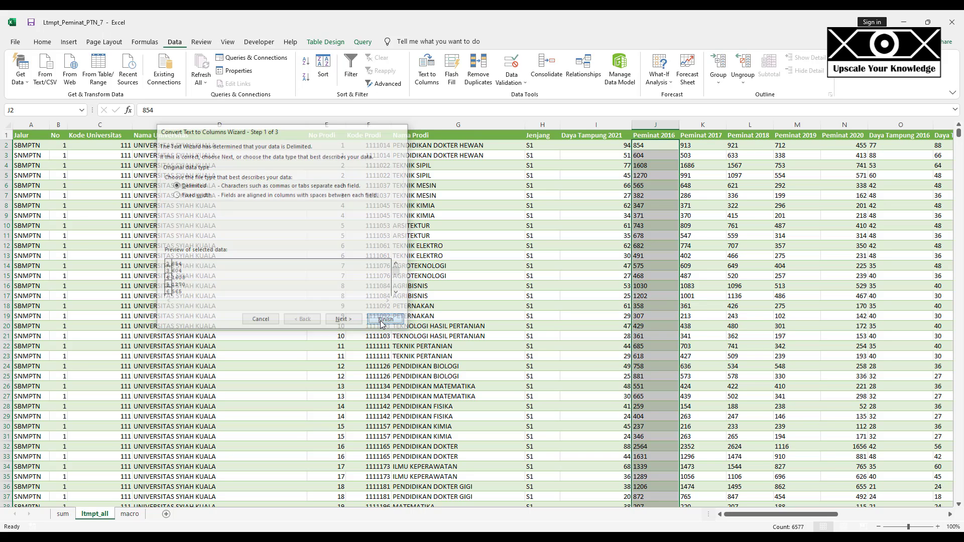
{"action": "left_click", "coordinate": [657, 160]}
{"action": "left_click", "coordinate": [660, 165]}
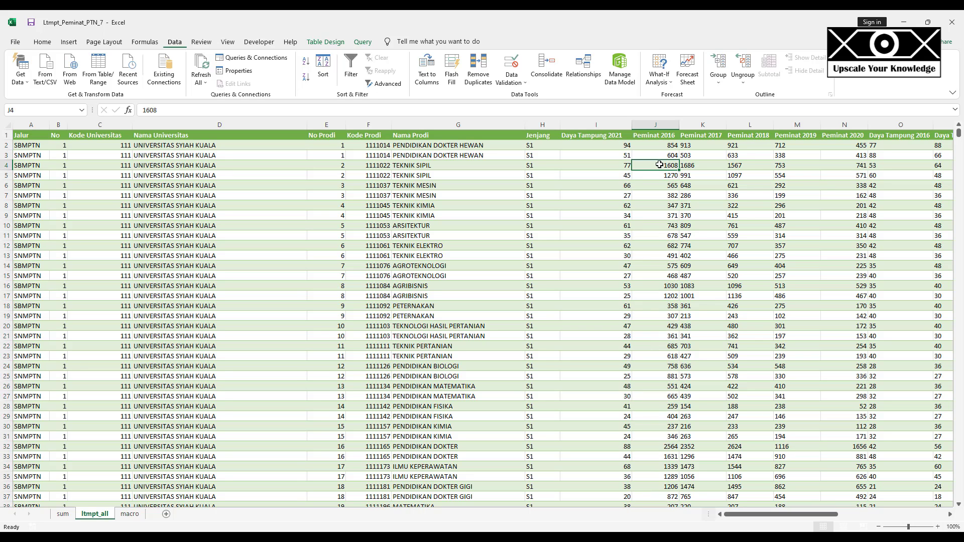
{"action": "left_click", "coordinate": [64, 517]}
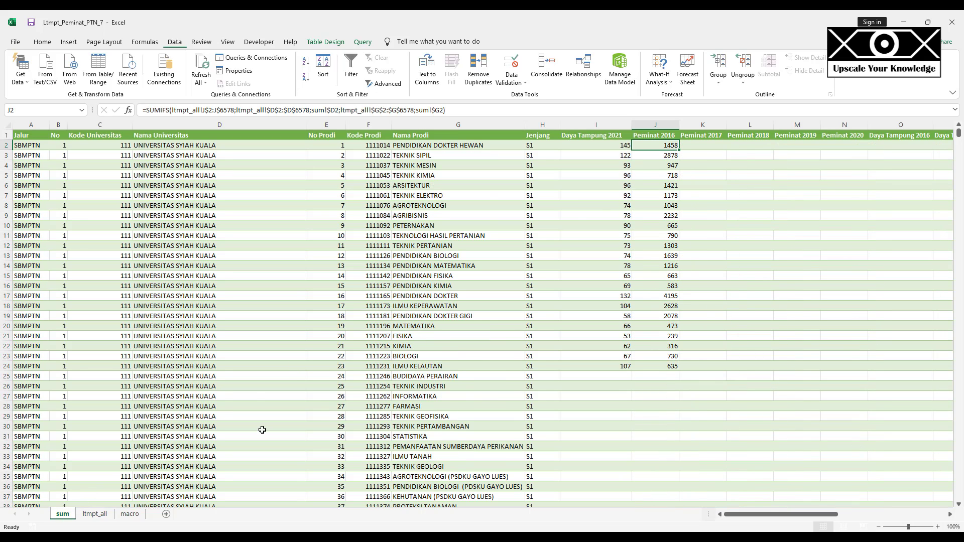
- Check the Peminat 2016 total in sum!J2 against its two source values in ltmpt_all!J2:J3, and return to the sum sheet
{"action": "key", "text": "Down"}
{"action": "key", "text": "Down"}
{"action": "key", "text": "Down"}
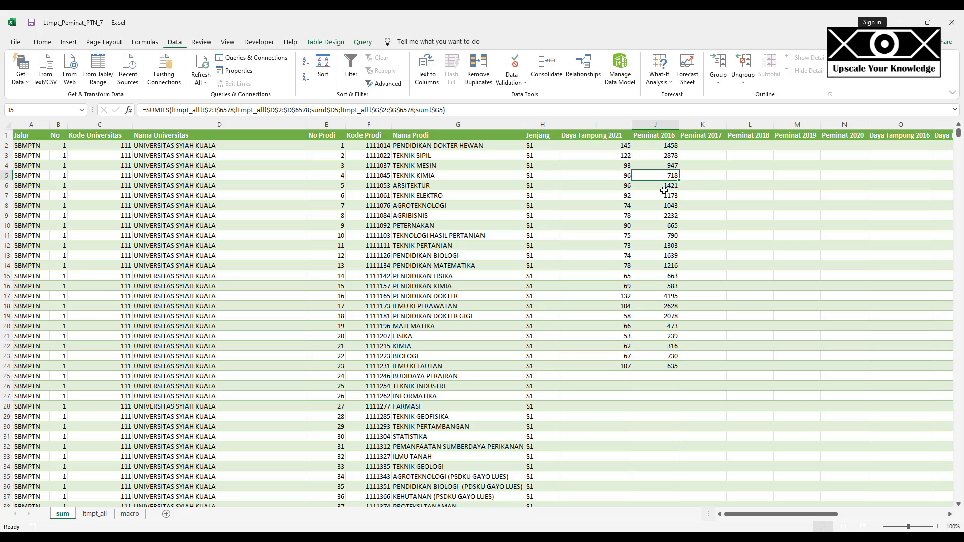
{"action": "left_click", "coordinate": [664, 192]}
{"action": "left_click", "coordinate": [670, 148]}
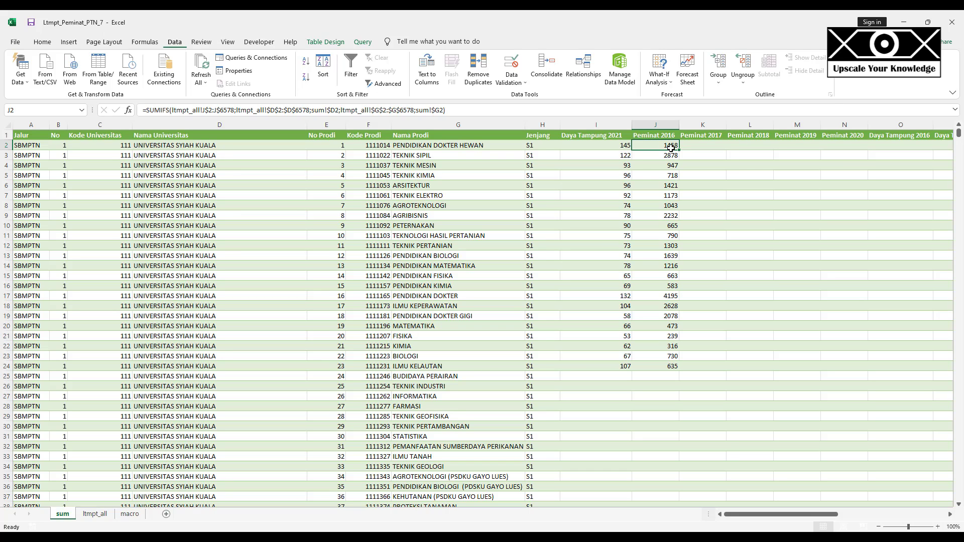
{"action": "left_click", "coordinate": [95, 514]}
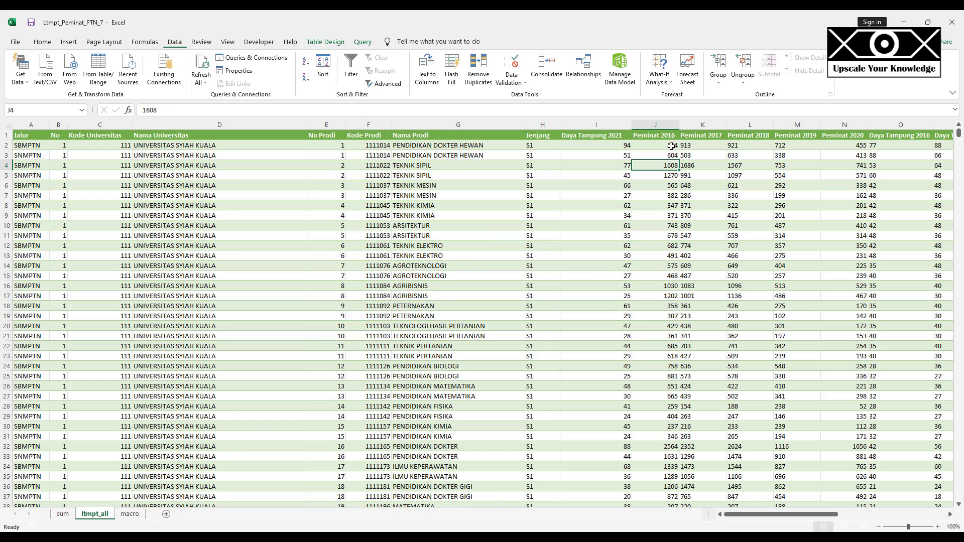
{"action": "left_click_drag", "start_coordinate": [671, 149], "coordinate": [656, 156]}
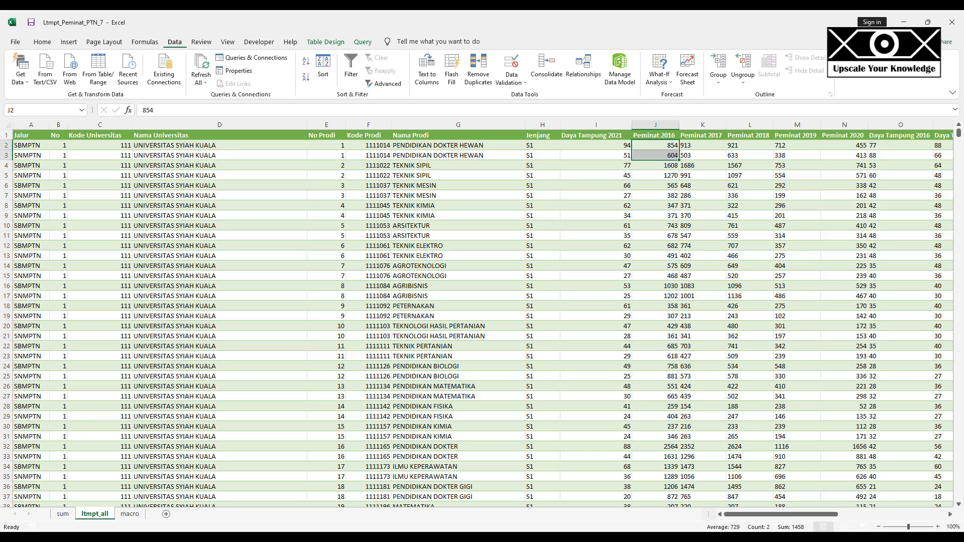
{"action": "left_click", "coordinate": [802, 527]}
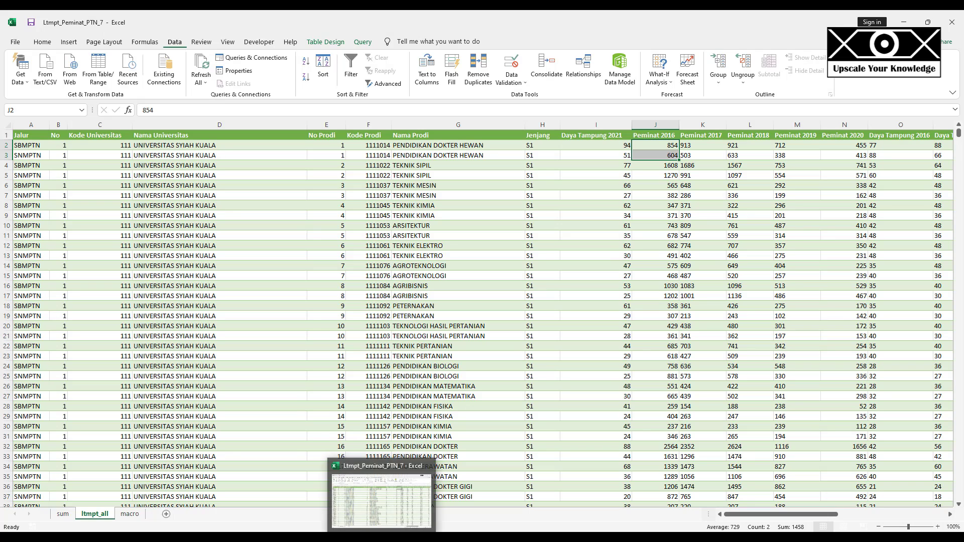
{"action": "left_click", "coordinate": [63, 514]}
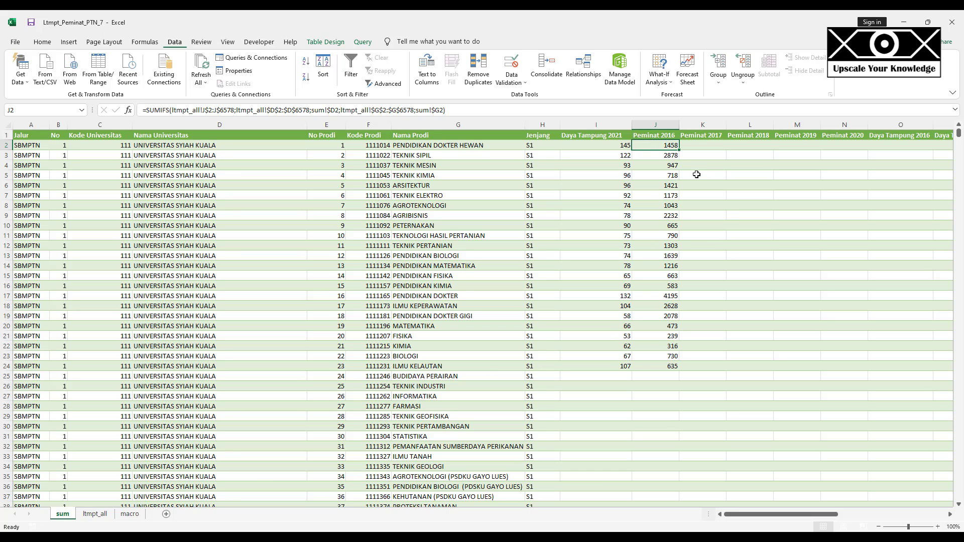
- Fill the Daya Tampung 2021 formula from I24 down to I3316, the last row of the sum table
{"action": "left_click", "coordinate": [623, 368]}
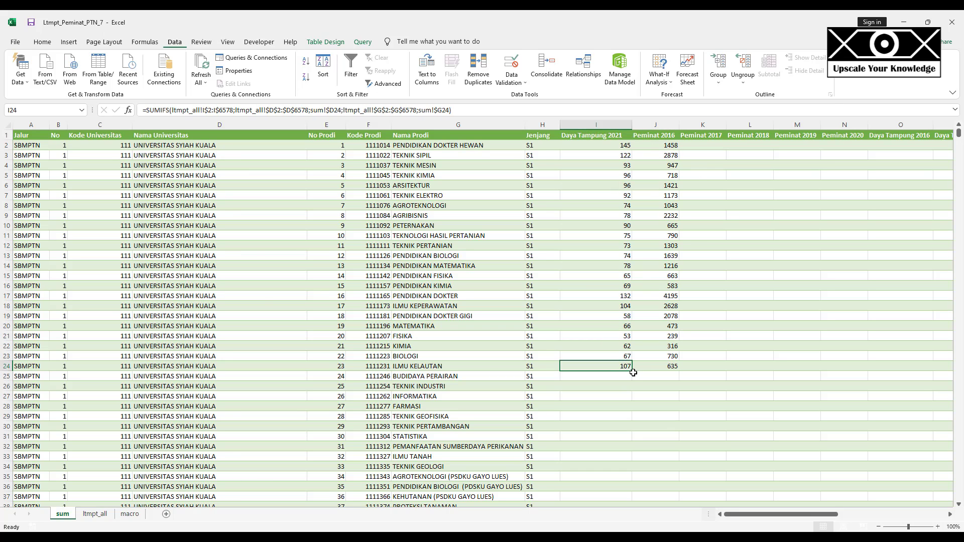
{"action": "double_click", "coordinate": [632, 370]}
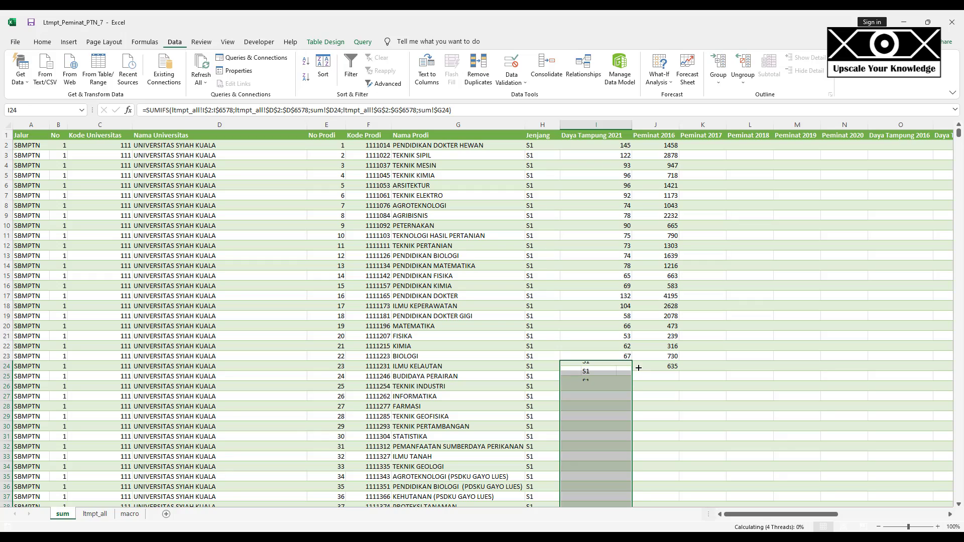
{"action": "key", "text": "ctrl+Down"}
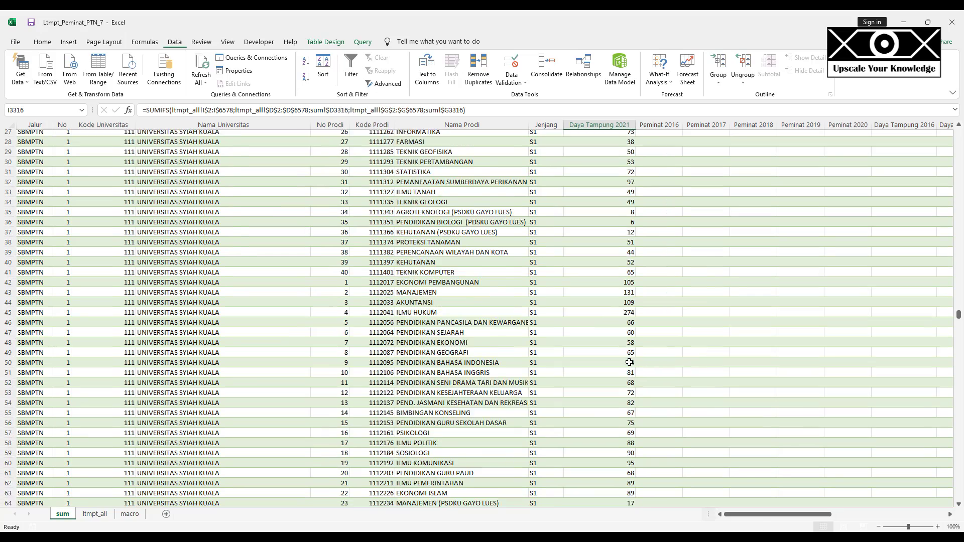
{"action": "key", "text": "Up"}
{"action": "key", "text": "ctrl+Up"}
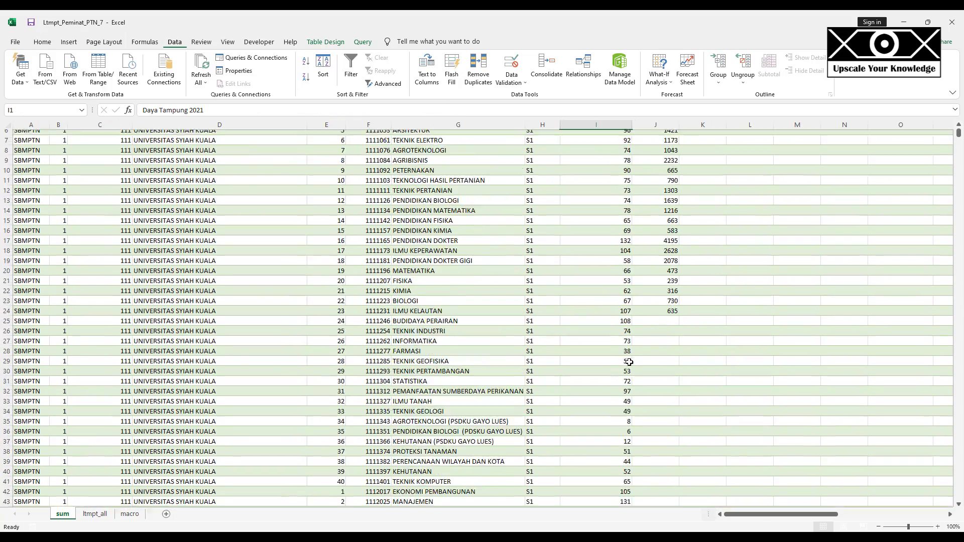
- Fill the Peminat 2016 formula from J24 down to J3316, the last row of the sum table
{"action": "key", "text": "Right"}
{"action": "key", "text": "Down"}
{"action": "key", "text": "Down"}
{"action": "key", "text": "ctrl+Down"}
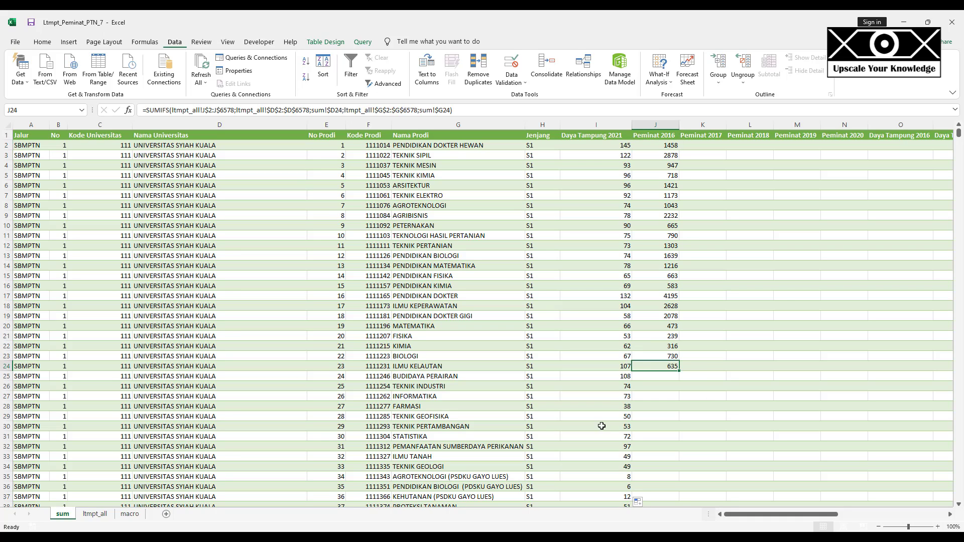
{"action": "double_click", "coordinate": [680, 369]}
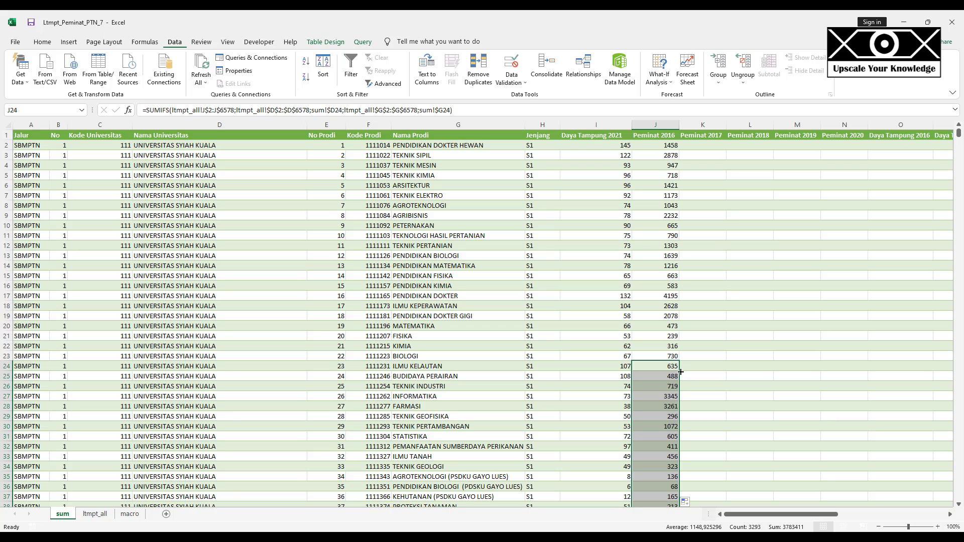
{"action": "key", "text": "ctrl+Down"}
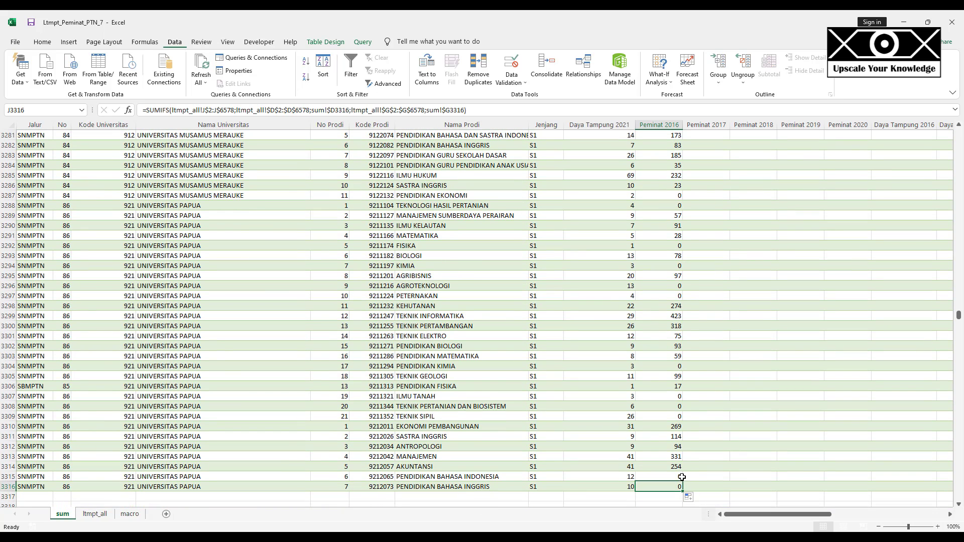
- Compare the final Universitas Papua rows of Peminat 2016 in ltmpt_all with the corresponding totals on sum, including Akuntansi in J3314
{"action": "left_click", "coordinate": [95, 514]}
{"action": "left_click", "coordinate": [185, 453]}
{"action": "key", "text": "ctrl+Down"}
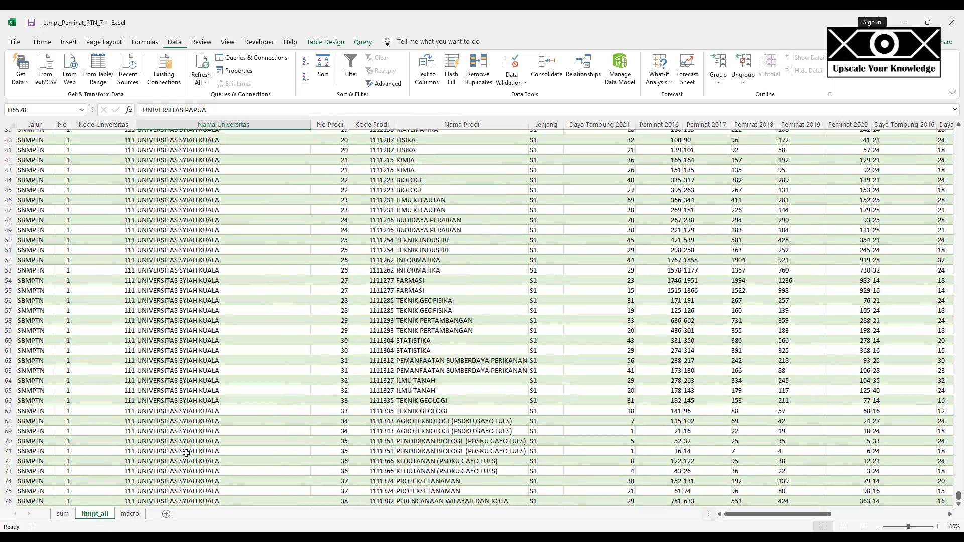
{"action": "mouse_move", "coordinate": [660, 490]}
{"action": "left_mouse_down"}
{"action": "mouse_move", "coordinate": [665, 498]}
{"action": "mouse_move", "coordinate": [666, 490]}
{"action": "left_mouse_up"}
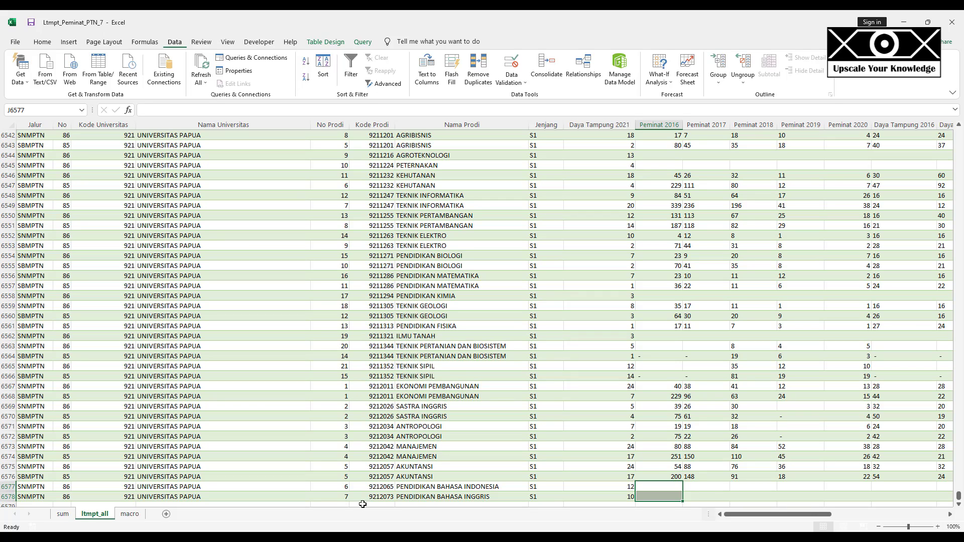
{"action": "left_click_drag", "start_coordinate": [674, 466], "coordinate": [673, 475]}
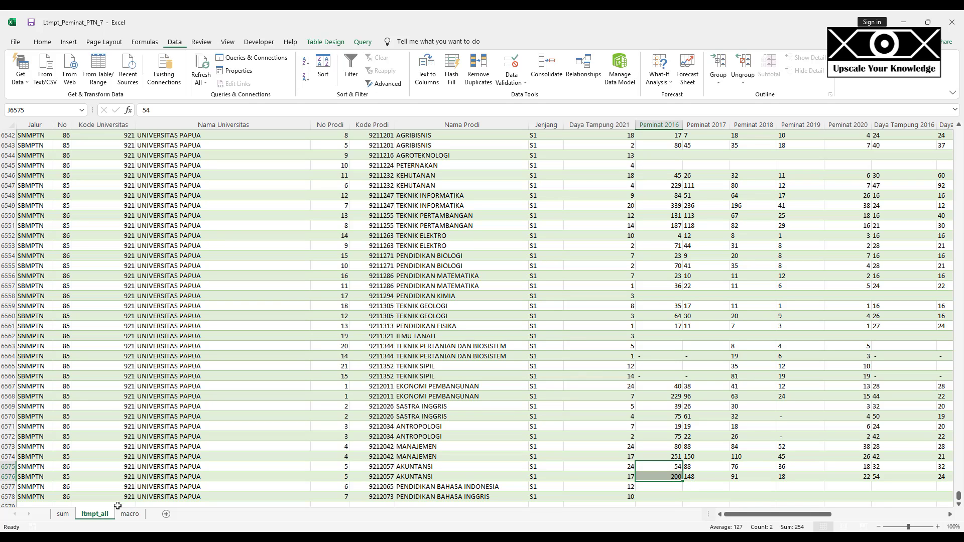
{"action": "left_click", "coordinate": [63, 514]}
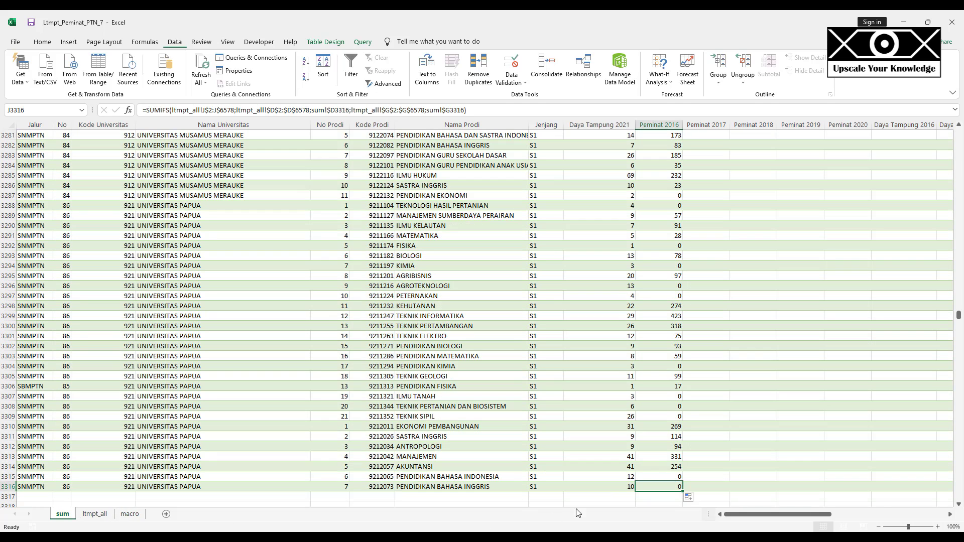
{"action": "left_click", "coordinate": [668, 468]}
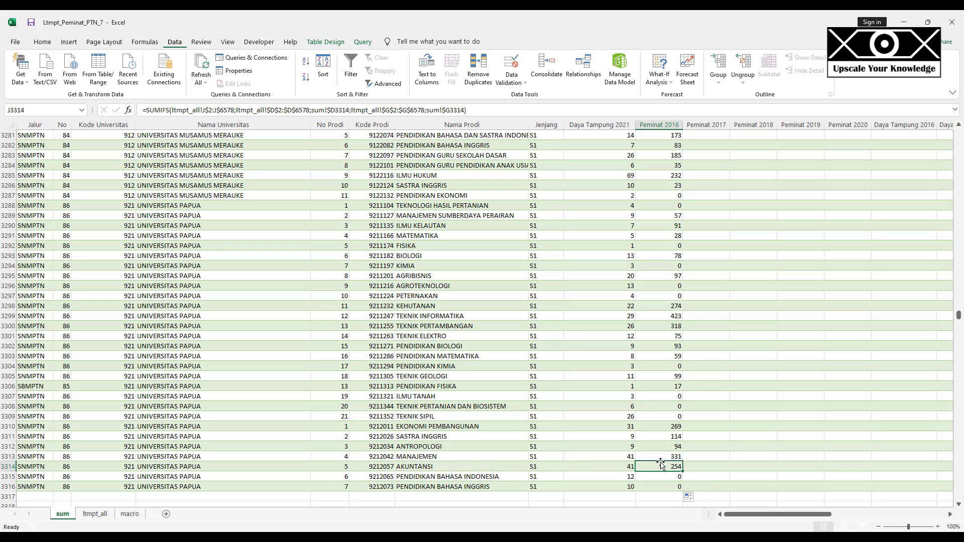
- Copy the J2 formula on sum across row 2 through S2, covering Peminat 2017 to Daya Tampung 2020
{"action": "left_click", "coordinate": [676, 275]}
{"action": "key", "text": "ctrl+Up"}
{"action": "key", "text": "Down"}
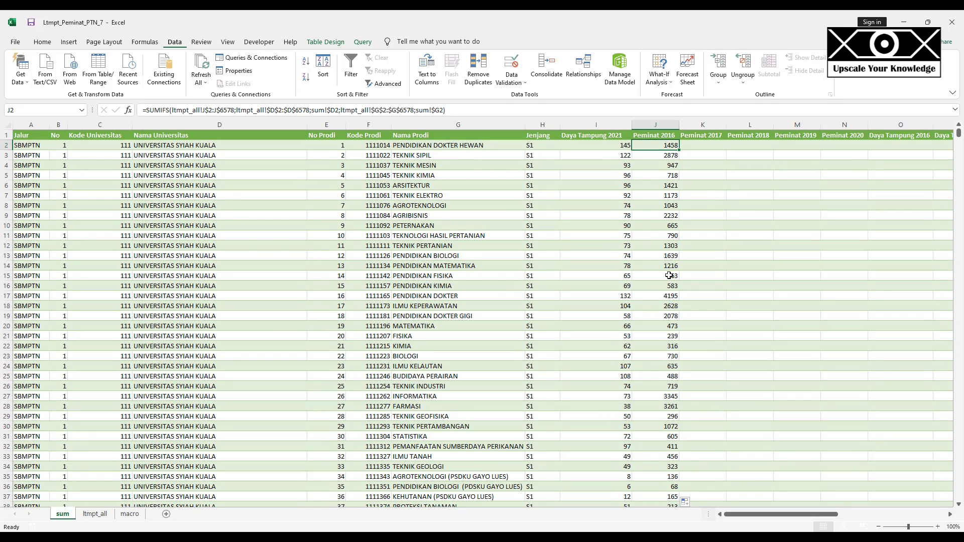
{"action": "key", "text": "ctrl+c"}
{"action": "key", "text": "shift+Right"}
{"action": "key", "text": "shift+Right"}
{"action": "key", "text": "shift+Right"}
{"action": "key", "text": "shift+Right"}
{"action": "key", "text": "shift+Right"}
{"action": "key", "text": "shift+Right"}
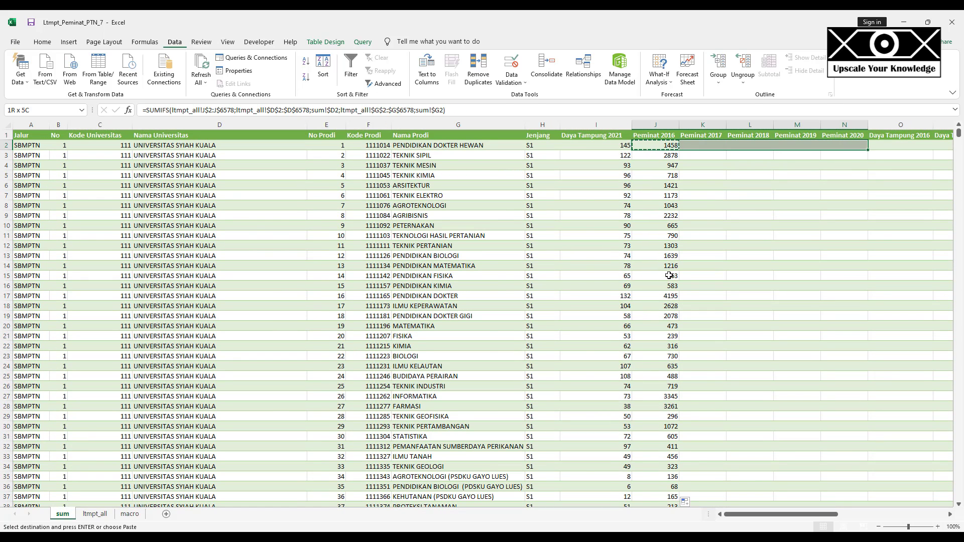
{"action": "key", "text": "shift+Right"}
{"action": "key", "text": "shift+Right"}
{"action": "key", "text": "shift+Right"}
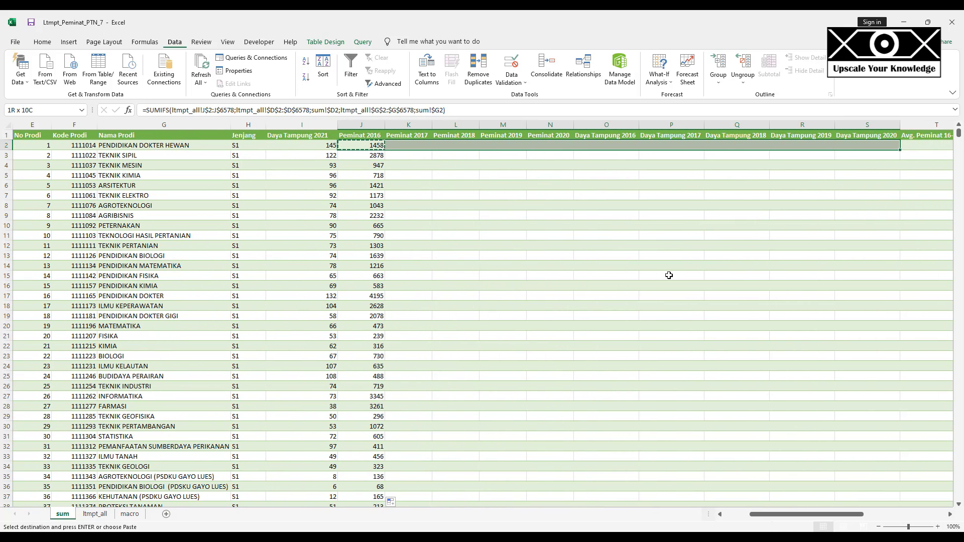
{"action": "key", "text": "shift+Left"}
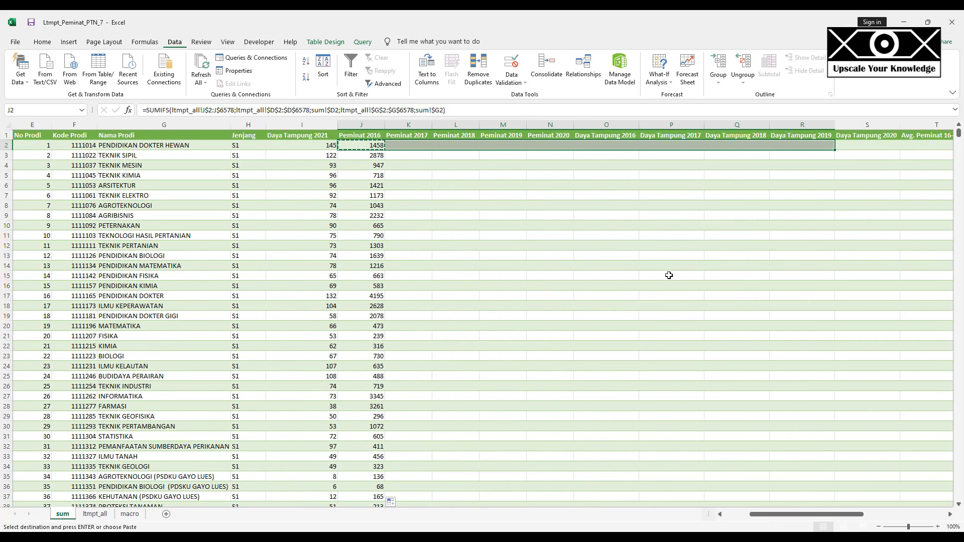
{"action": "key", "text": "shift+Right"}
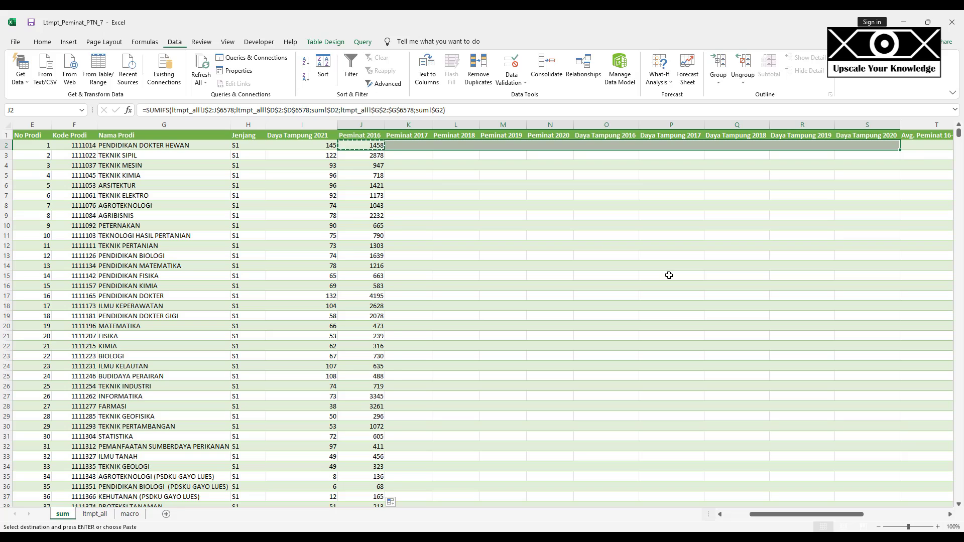
{"action": "key", "text": "Return"}
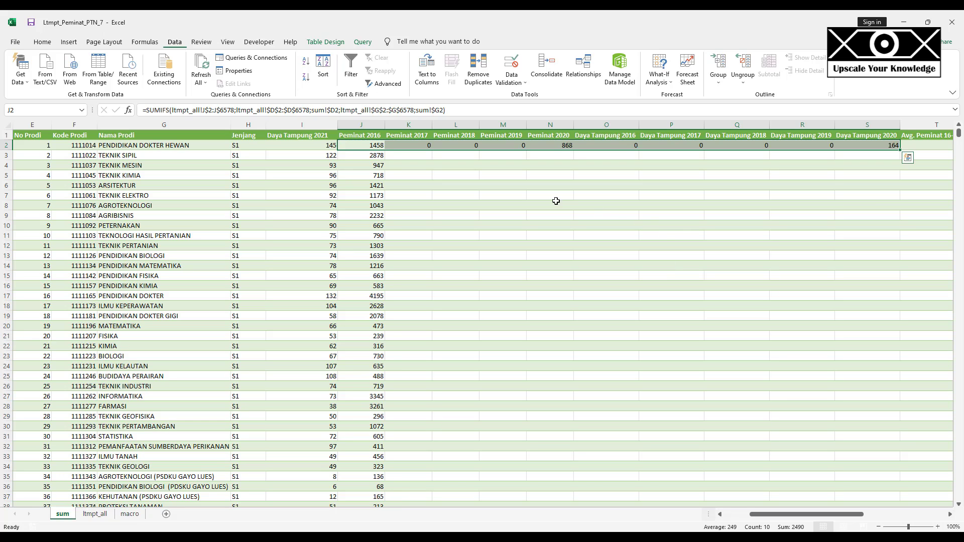
- Inspect the copied SUMIFS formulas in K2:S2 and their column references, ending on the Peminat 2017 cell
{"action": "left_click", "coordinate": [426, 146]}
{"action": "left_click", "coordinate": [461, 146]}
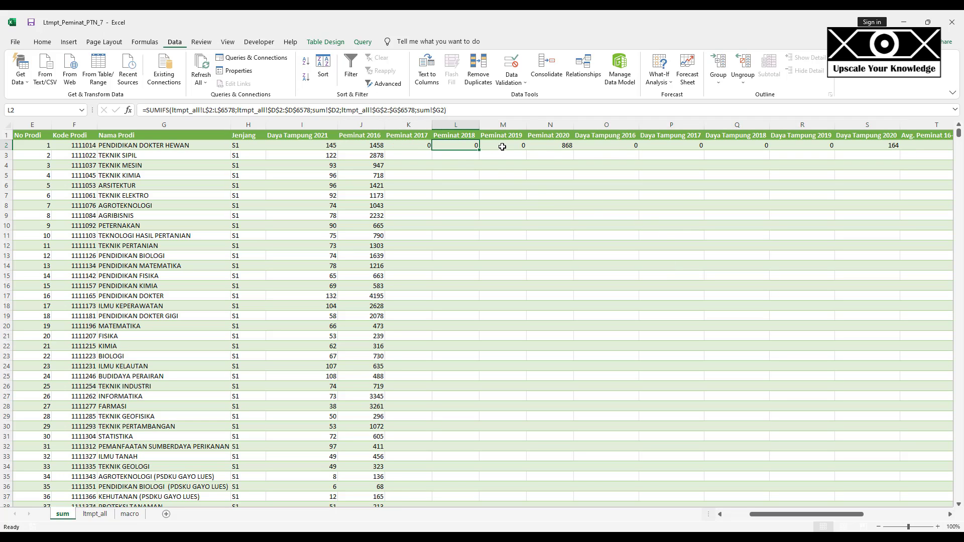
{"action": "left_click", "coordinate": [500, 147]}
{"action": "left_click", "coordinate": [564, 147]}
{"action": "left_click", "coordinate": [613, 146]}
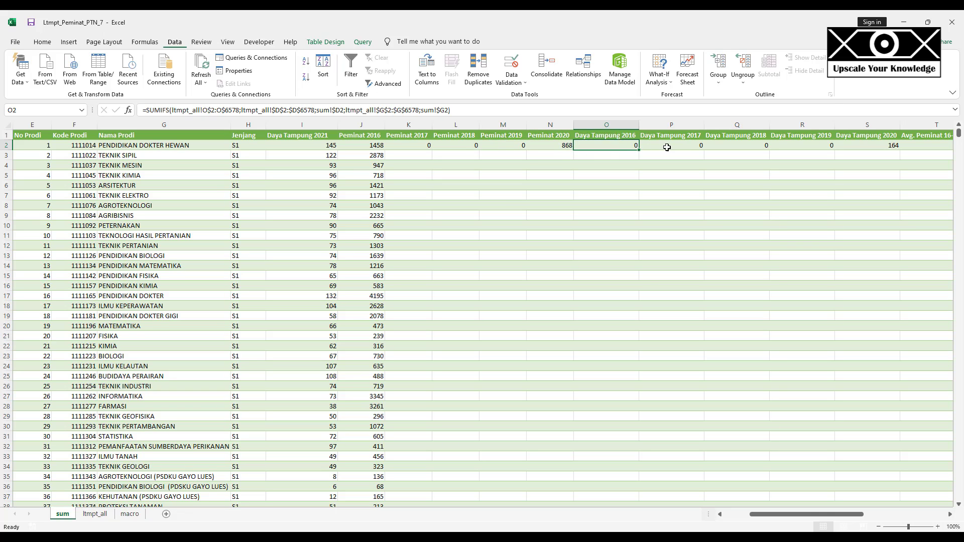
{"action": "left_click", "coordinate": [667, 147]}
{"action": "left_click", "coordinate": [720, 148]}
{"action": "left_click", "coordinate": [801, 147]}
{"action": "left_click", "coordinate": [867, 146]}
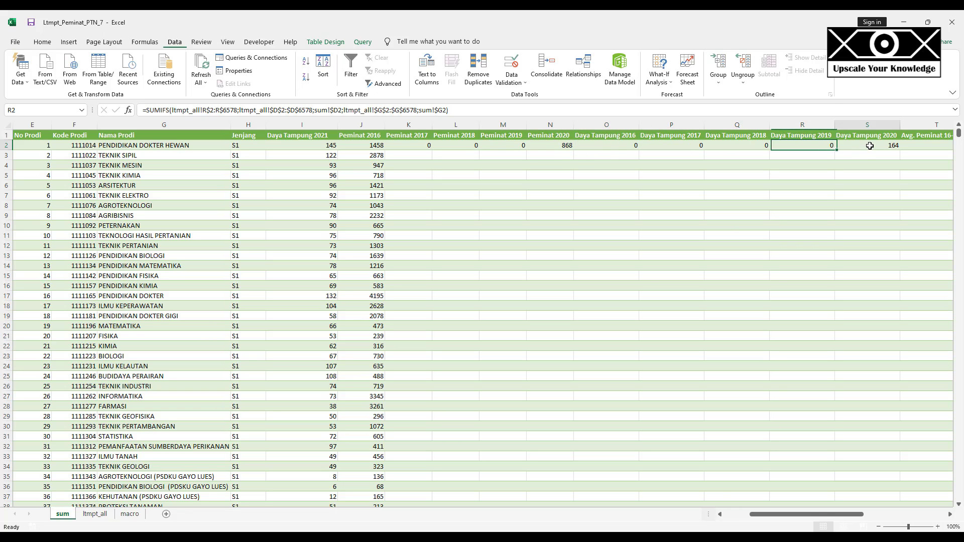
{"action": "left_click", "coordinate": [427, 146]}
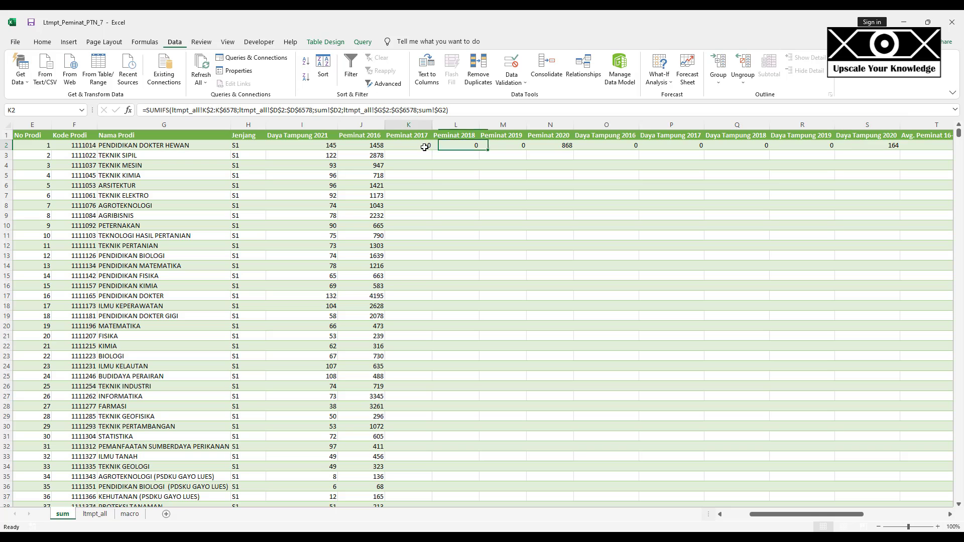
- Compare the first Peminat 2016 and Peminat 2017 source cells, J2 and K2, in ltmpt_all
{"action": "left_click", "coordinate": [95, 514]}
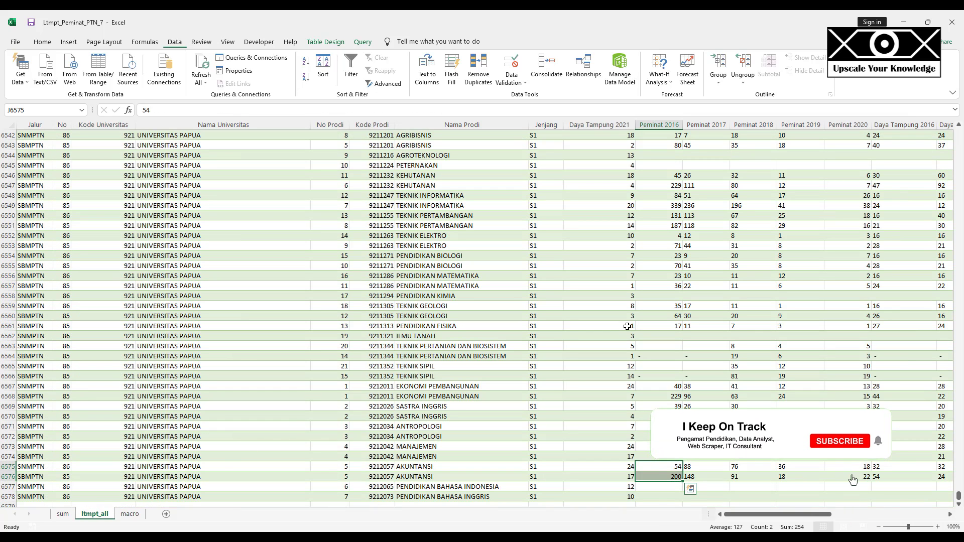
{"action": "key", "text": "ctrl+Up"}
{"action": "key", "text": "ctrl+Up"}
{"action": "key", "text": "ctrl+Up"}
{"action": "key", "text": "Left"}
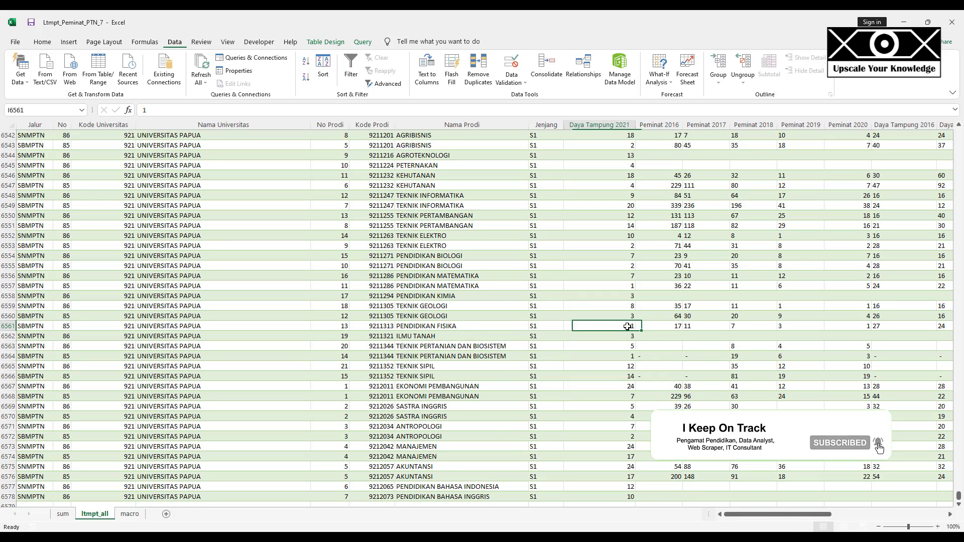
{"action": "key", "text": "ctrl+Up"}
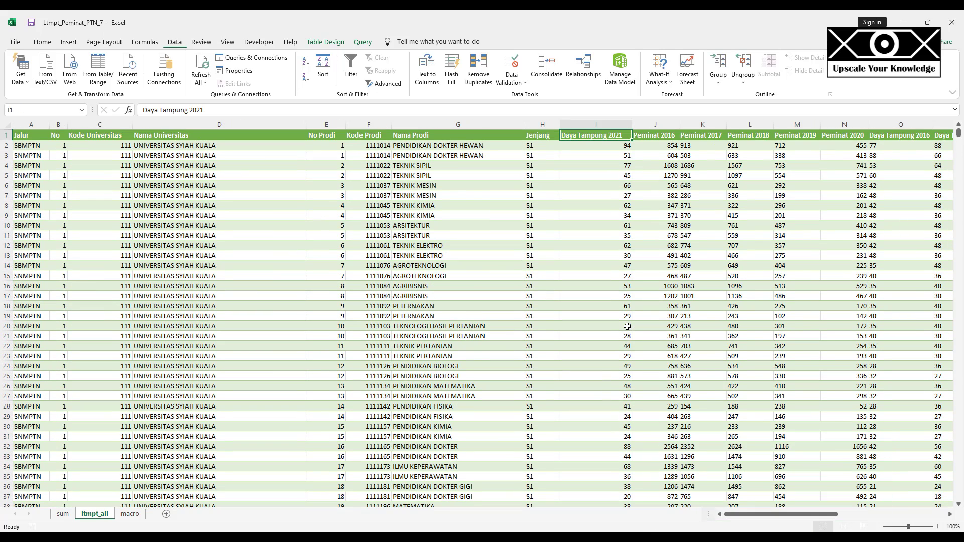
{"action": "key", "text": "Right"}
{"action": "key", "text": "Down"}
{"action": "key", "text": "Right"}
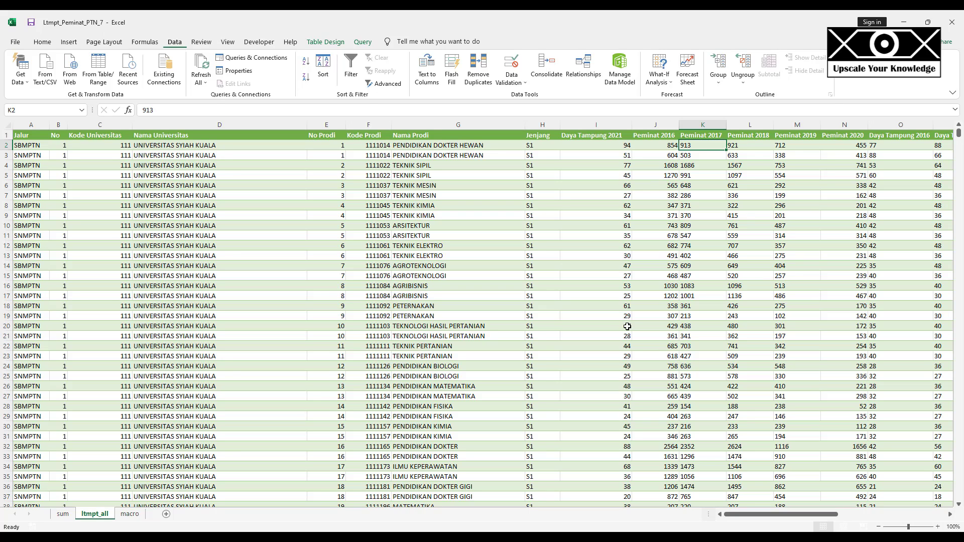
{"action": "left_click", "coordinate": [671, 146]}
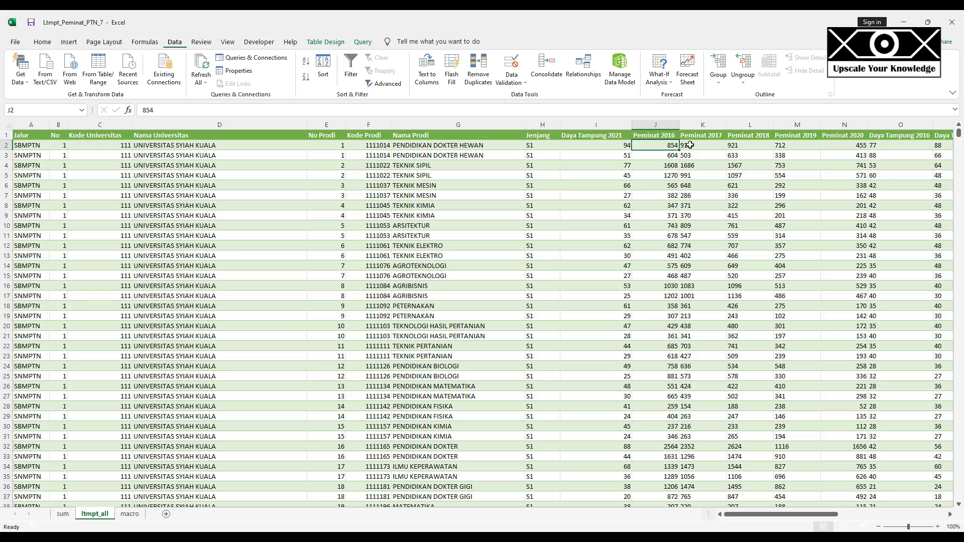
- Convert the Peminat 2017 column in ltmpt_all from text to numbers with Text to Columns, keeping the default Delimited settings
{"action": "left_click", "coordinate": [690, 145]}
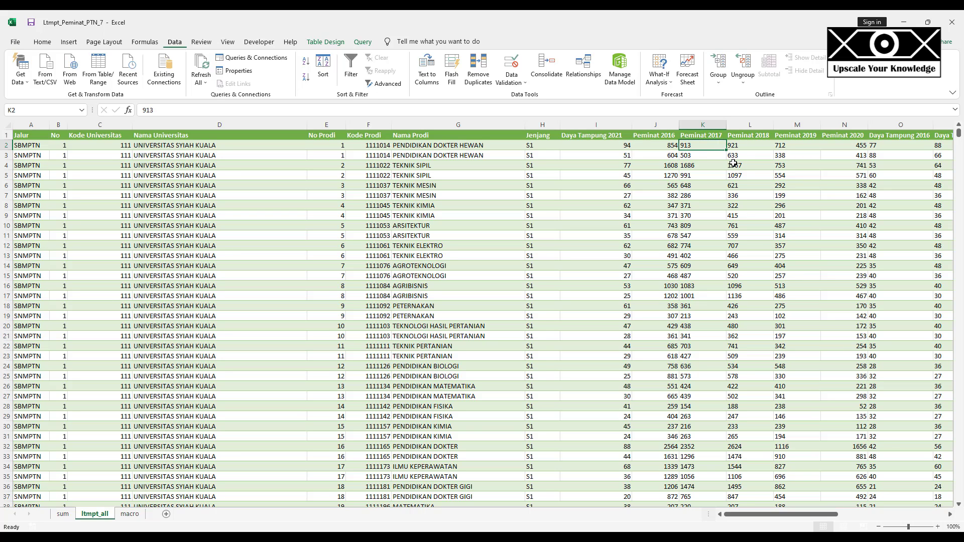
{"action": "key", "text": "ctrl+shift+Down"}
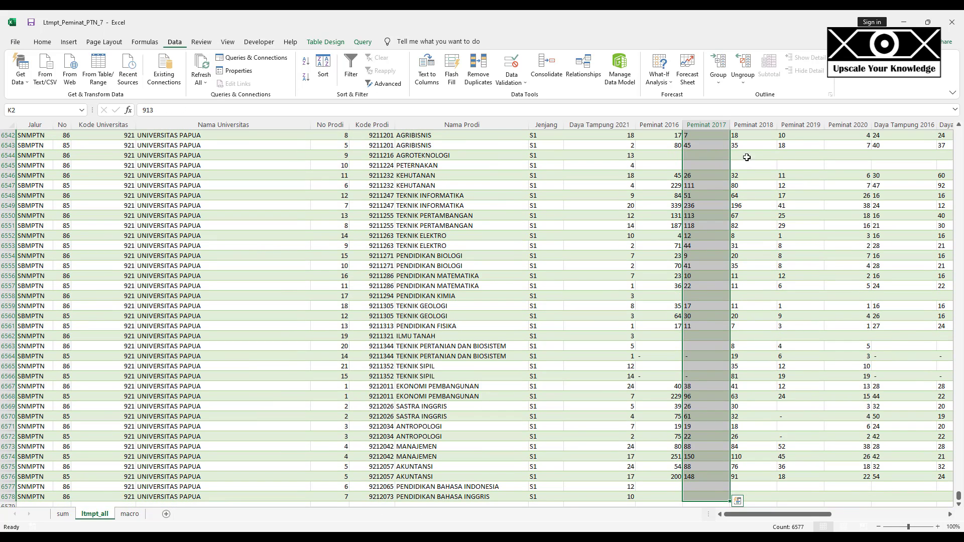
{"action": "left_click", "coordinate": [426, 70]}
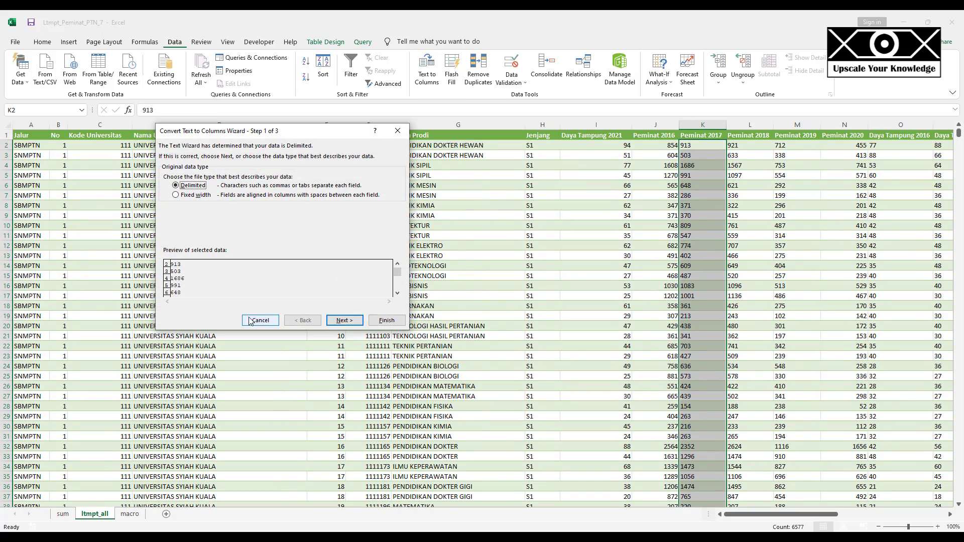
{"action": "left_click", "coordinate": [385, 321]}
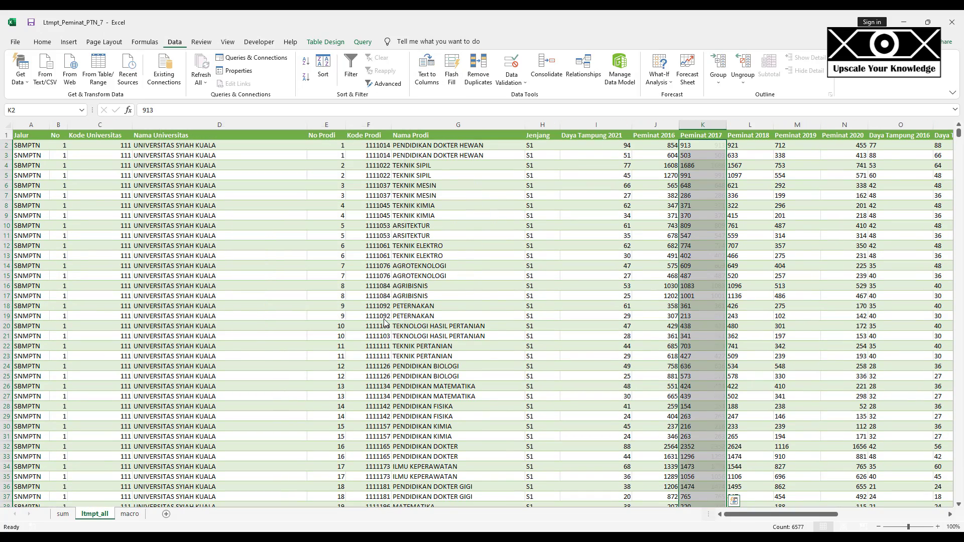
- Convert the Peminat 2018 column in ltmpt_all from text to numbers with Text to Columns, using the default Delimited settings
{"action": "left_click", "coordinate": [744, 147]}
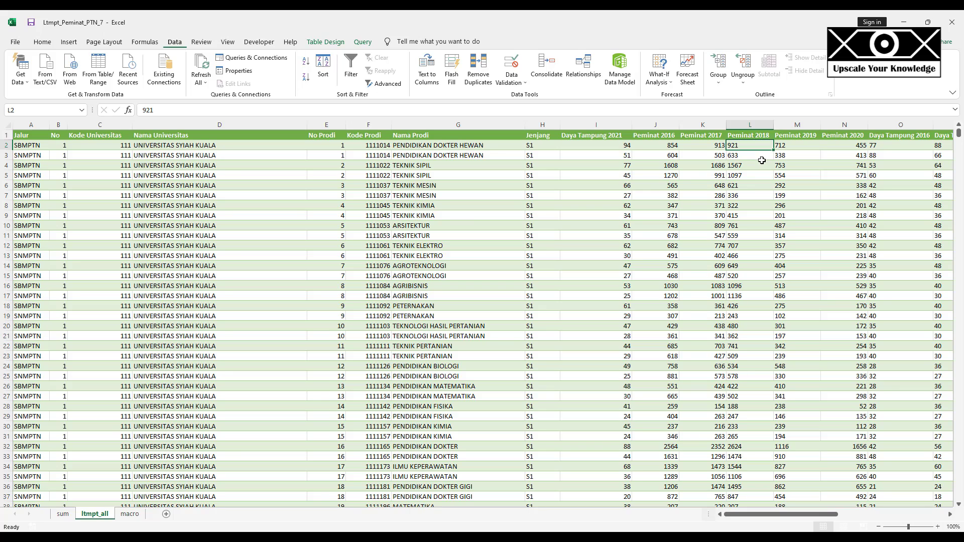
{"action": "key", "text": "ctrl+shift+Down"}
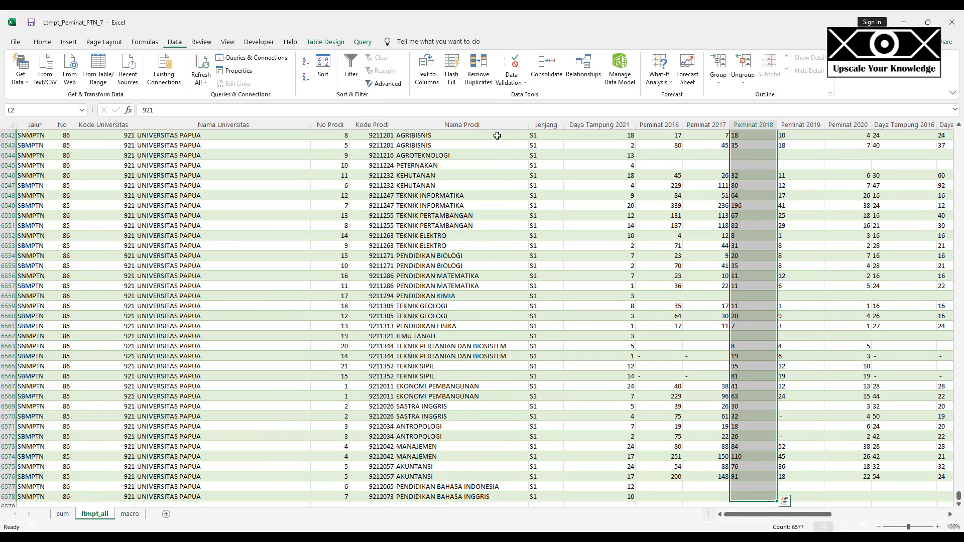
{"action": "left_click", "coordinate": [426, 69]}
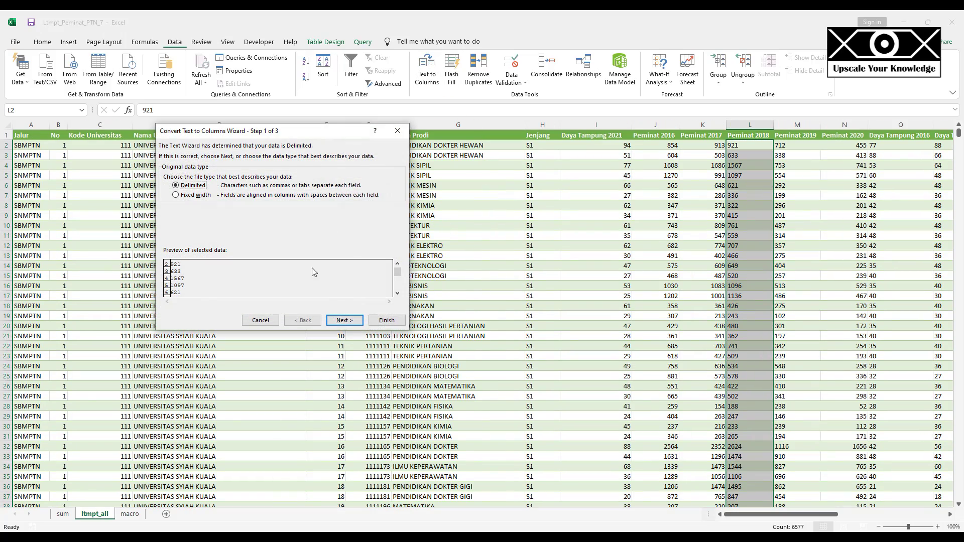
{"action": "left_click", "coordinate": [386, 320]}
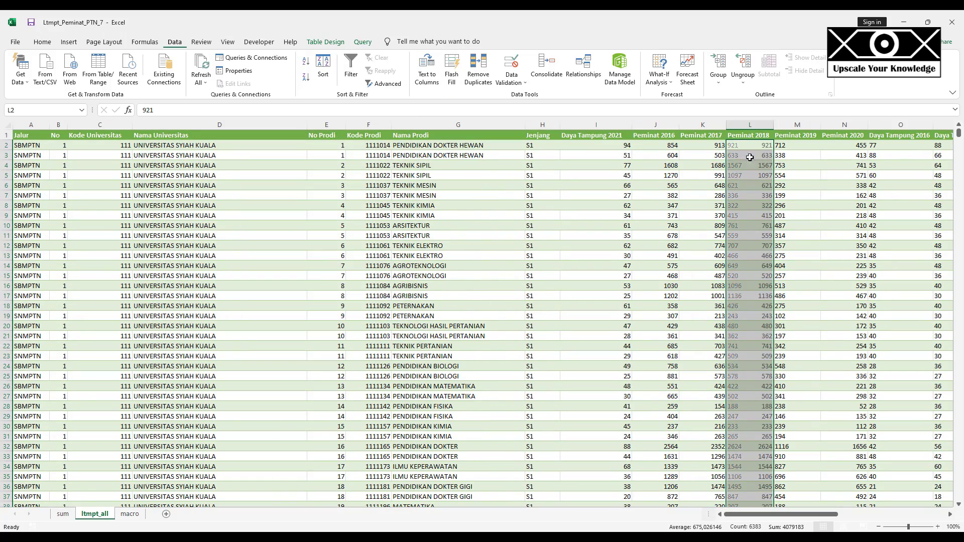
- Convert the Peminat 2019 column in ltmpt_all from text to numbers with Text to Columns, using the default Delimited settings
{"action": "left_click", "coordinate": [790, 147]}
{"action": "key", "text": "ctrl+shift+Down"}
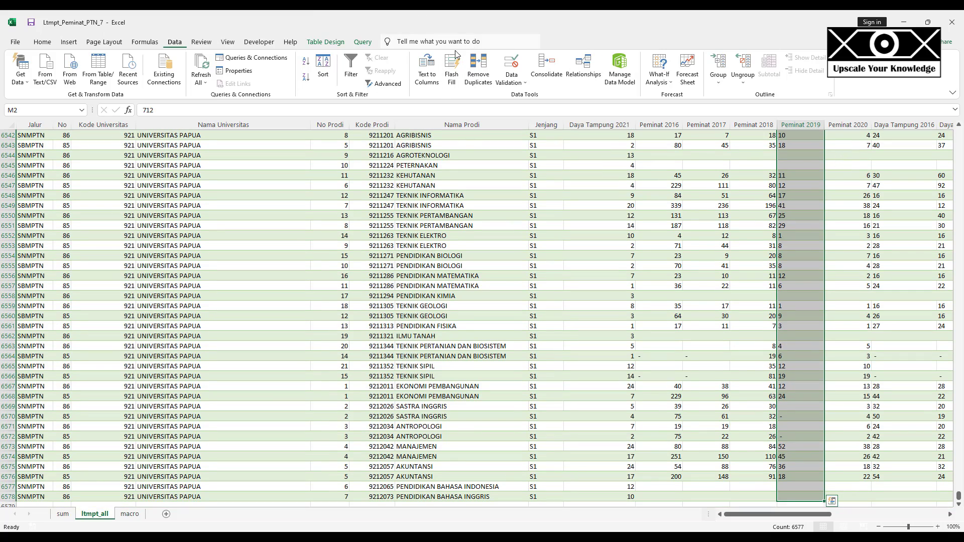
{"action": "left_click", "coordinate": [427, 68]}
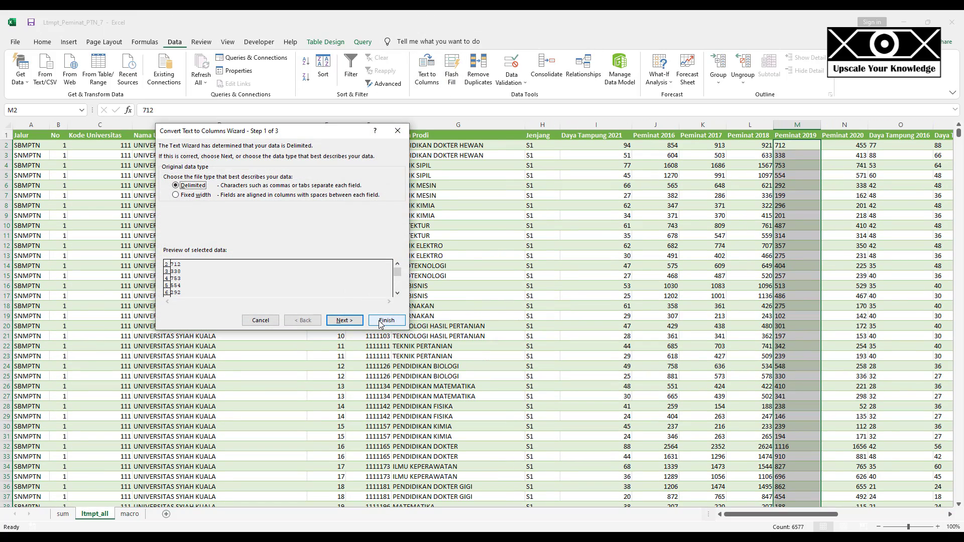
{"action": "left_click", "coordinate": [385, 319]}
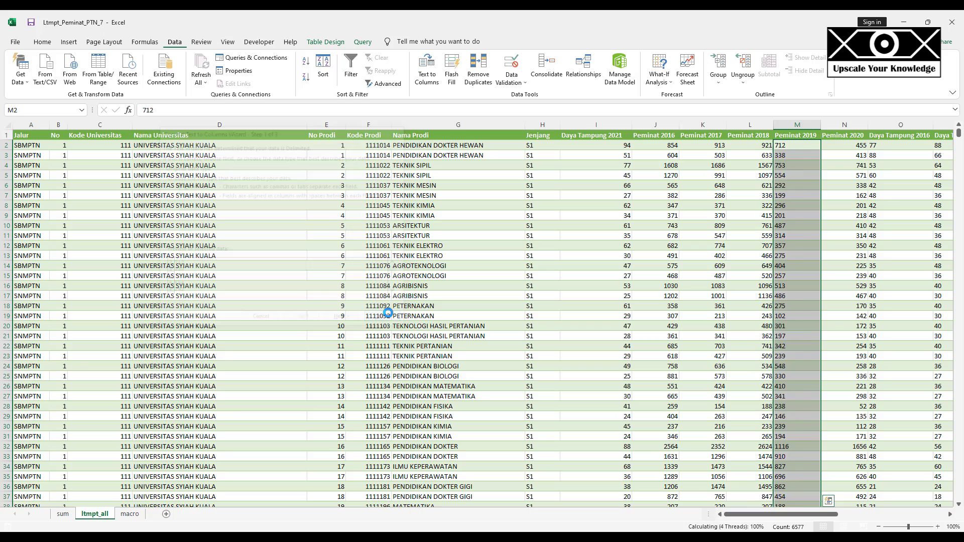
- Check the row 2 SUMIFS results on sum from Peminat 2018 through Daya Tampung 2019 for source columns still stored as text
{"action": "left_click", "coordinate": [63, 515]}
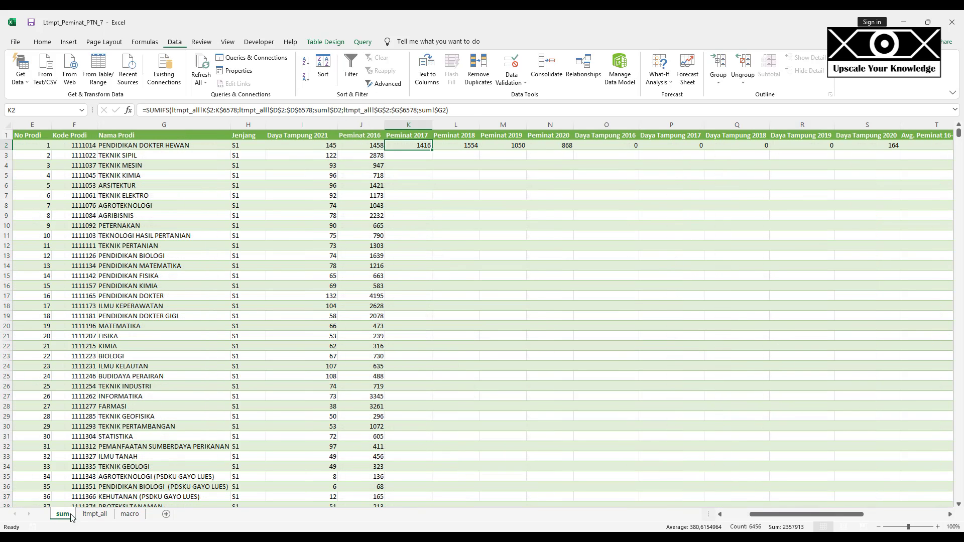
{"action": "left_click", "coordinate": [440, 146]}
{"action": "left_click", "coordinate": [482, 146]}
{"action": "left_click", "coordinate": [533, 145]}
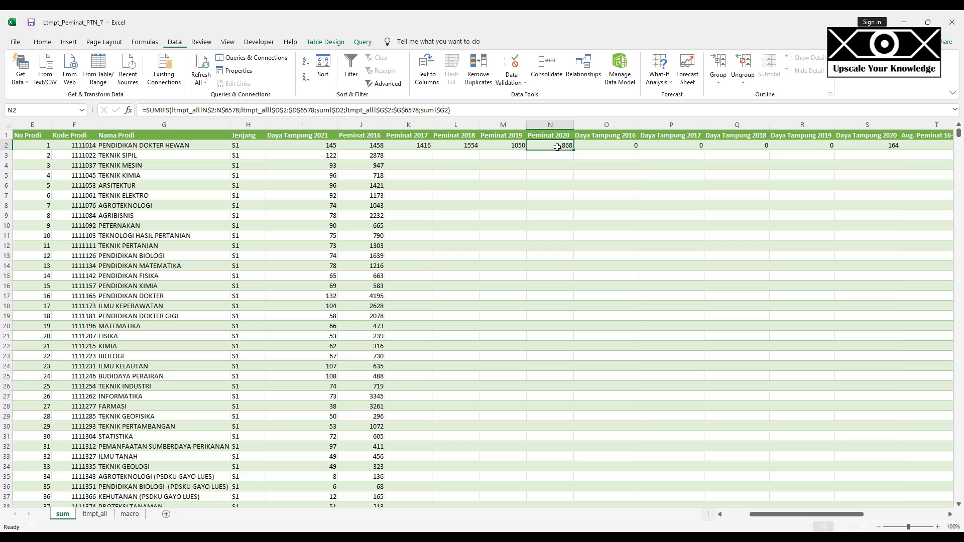
{"action": "left_click", "coordinate": [623, 146]}
{"action": "left_click", "coordinate": [659, 135]}
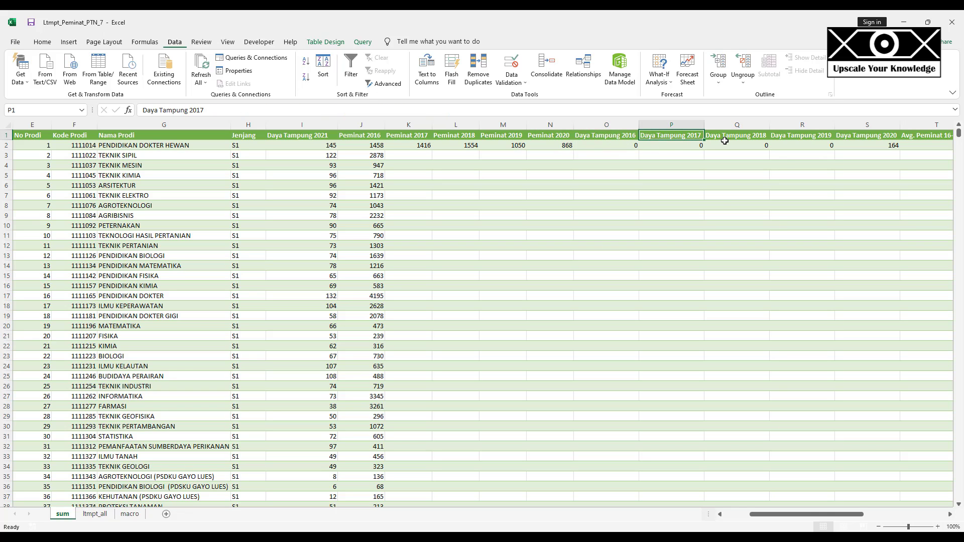
{"action": "left_click", "coordinate": [637, 145]}
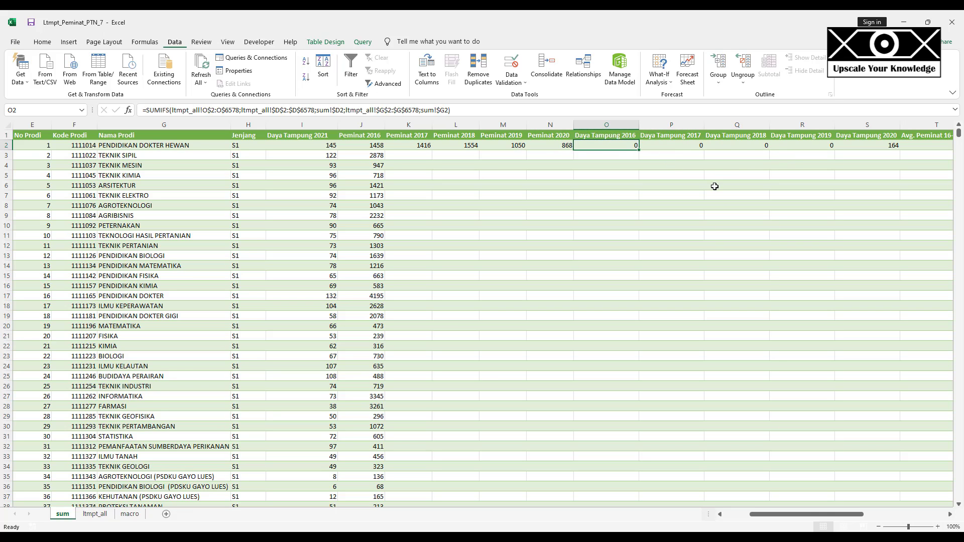
{"action": "key", "text": "Right"}
{"action": "key", "text": "Right"}
{"action": "key", "text": "Right"}
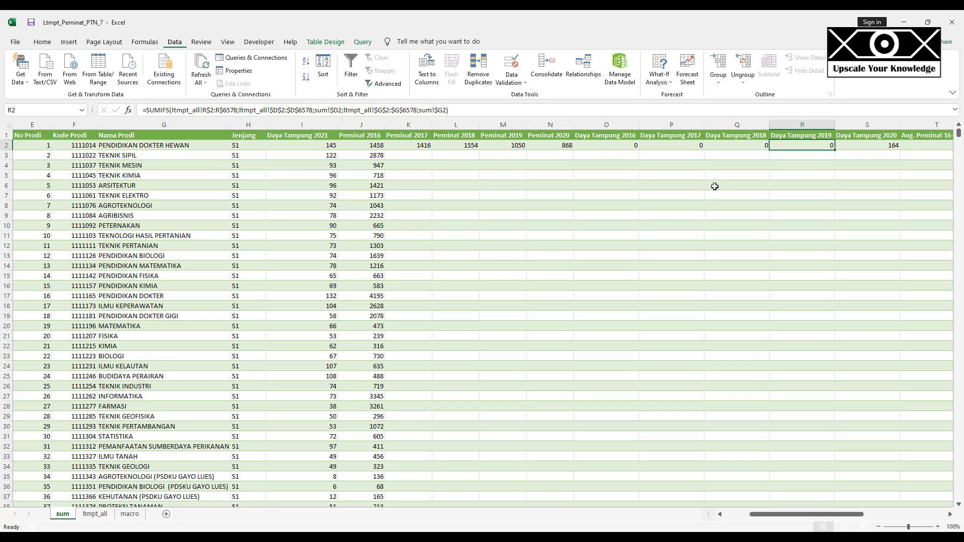
- Convert the Daya Tampung 2016 column in ltmpt_all from text to numbers with Text to Columns and the default Delimited settings
{"action": "left_click", "coordinate": [95, 513]}
{"action": "left_click", "coordinate": [883, 145]}
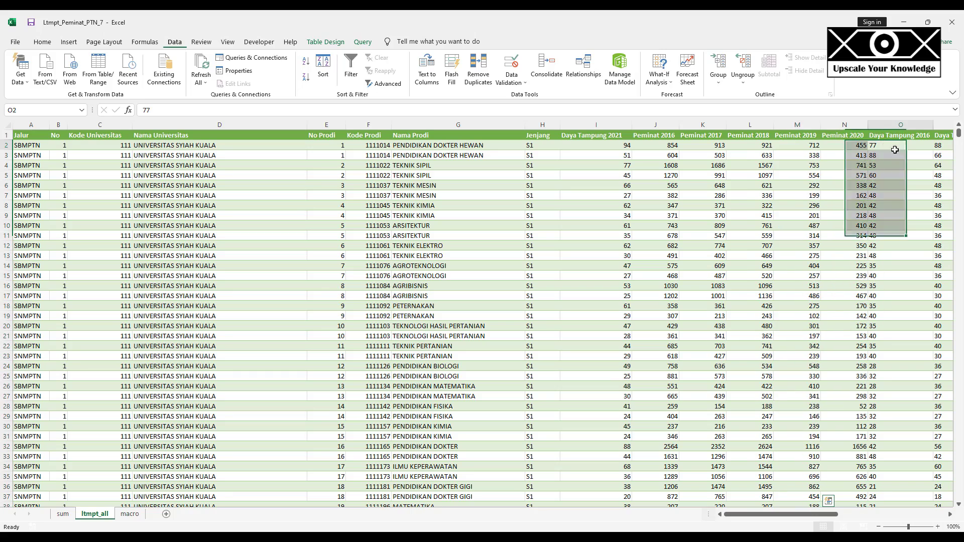
{"action": "key", "text": "ctrl+shift+Down"}
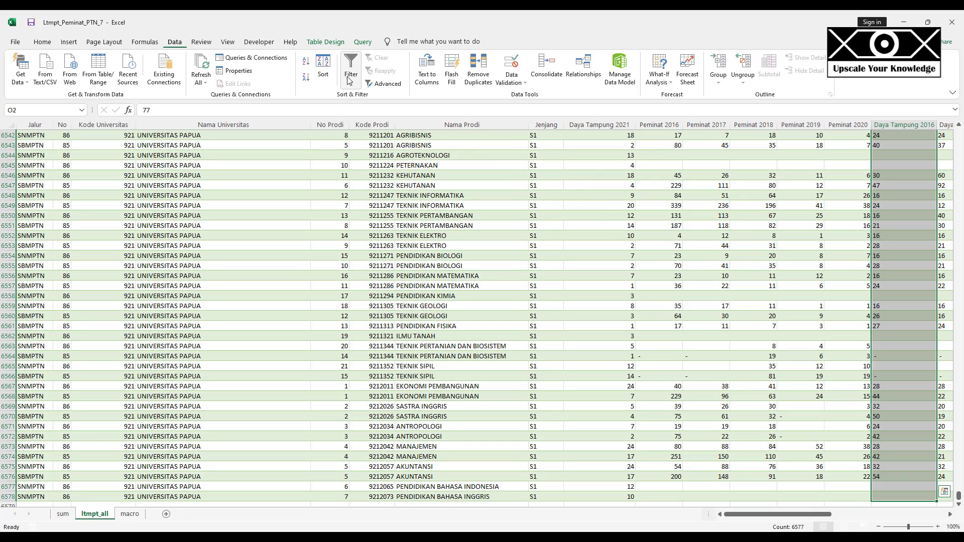
{"action": "left_click", "coordinate": [432, 78]}
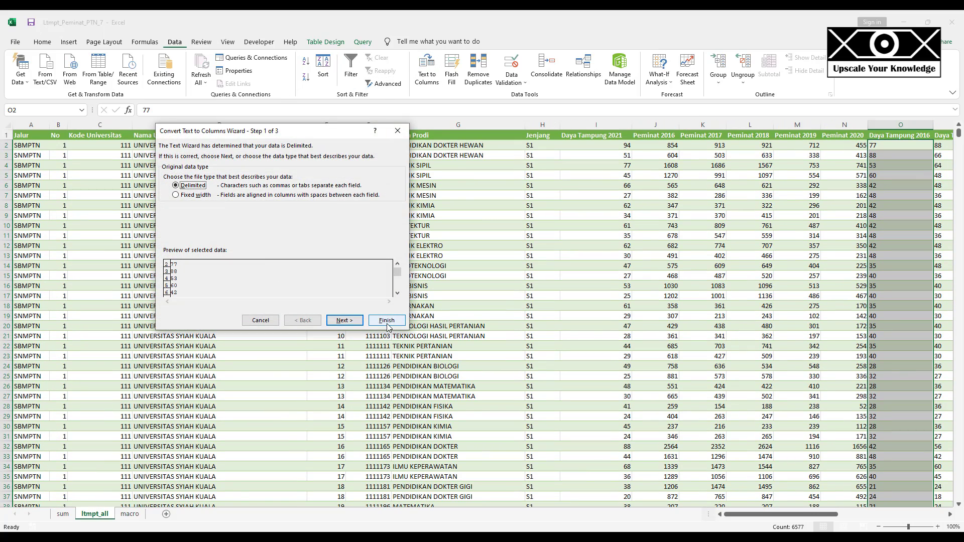
{"action": "left_click", "coordinate": [386, 320]}
- Convert the Daya Tampung 2017 column in ltmpt_all from text to numbers with Text to Columns and the default Delimited settings
{"action": "key", "text": "Right"}
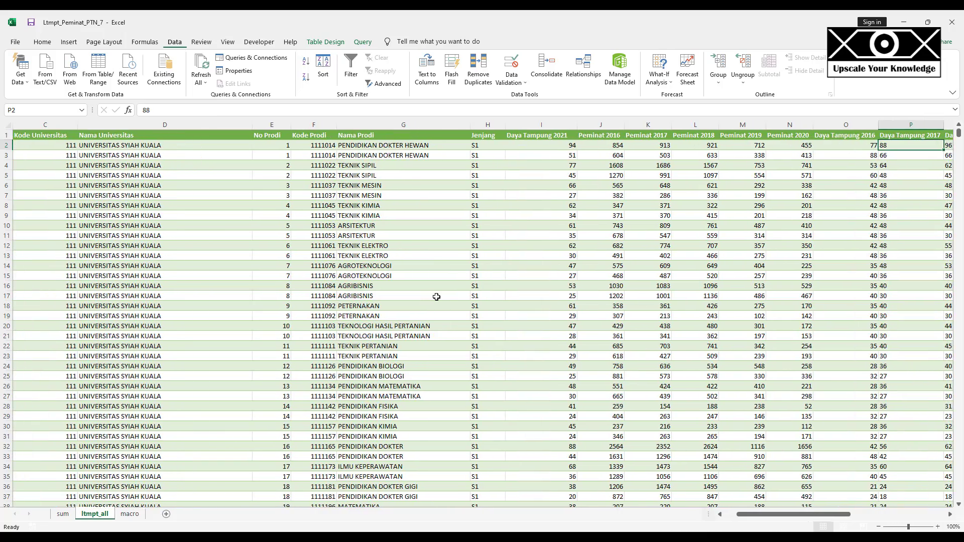
{"action": "key", "text": "ctrl+shift+Down"}
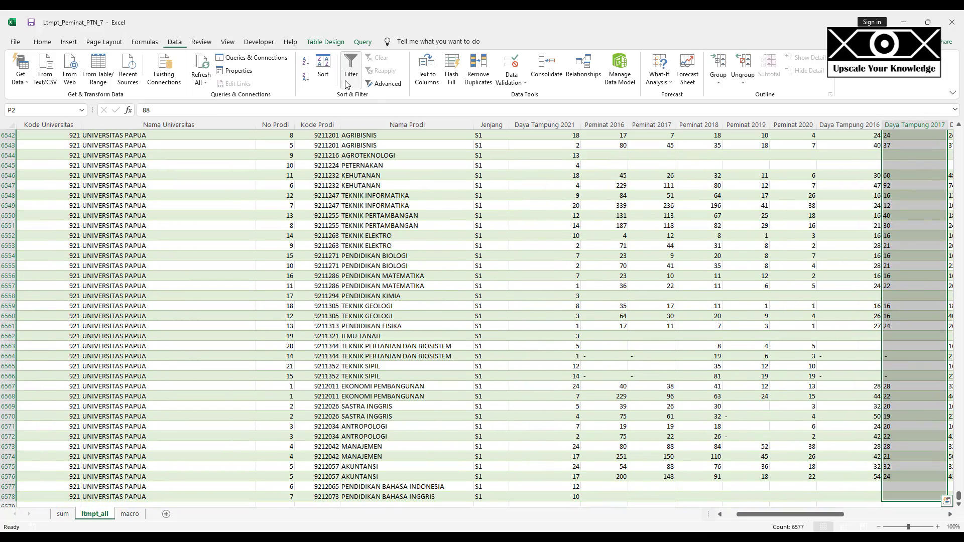
{"action": "left_click", "coordinate": [431, 79]}
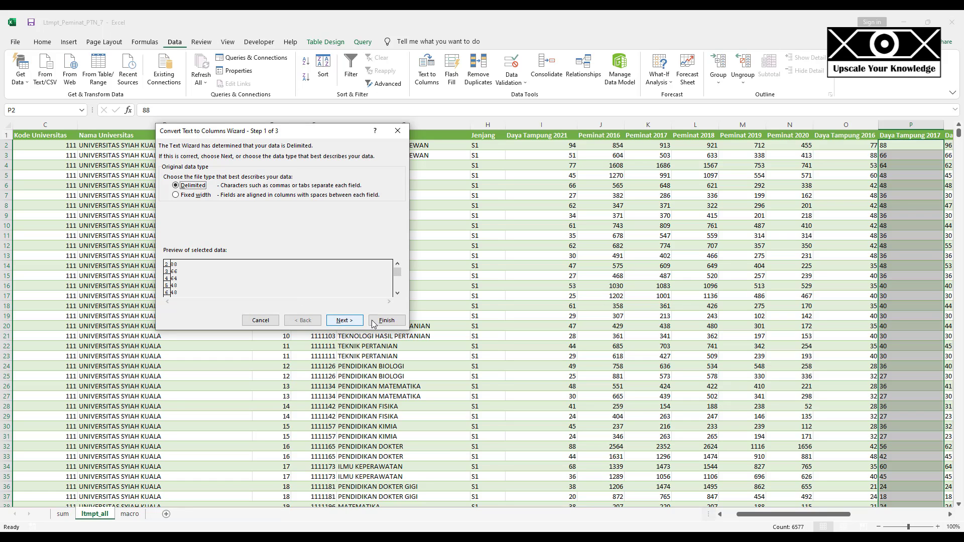
{"action": "left_click", "coordinate": [391, 320]}
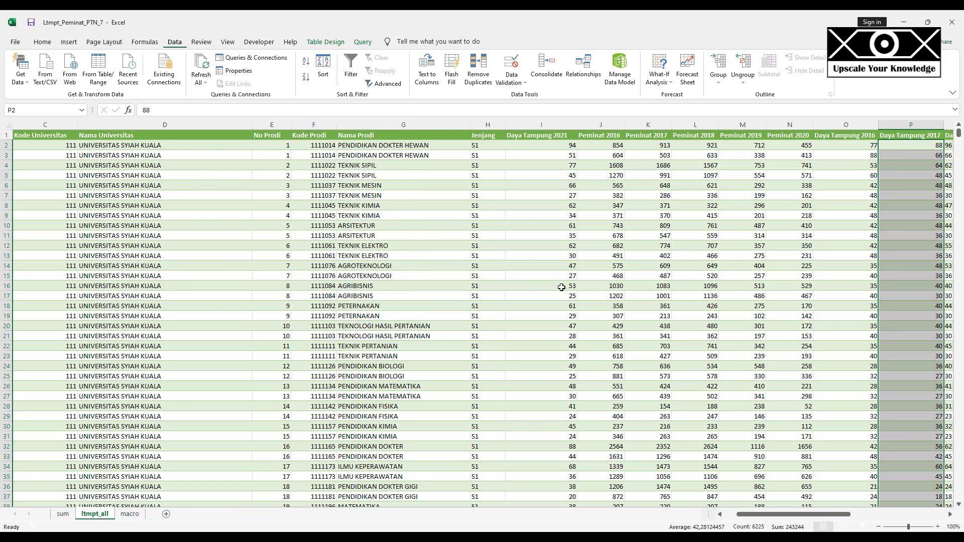
- Convert the Daya Tampung 2018 column in ltmpt_all from text to numbers with Text to Columns and the default Delimited settings
{"action": "key", "text": "Right"}
{"action": "key", "text": "ctrl+shift+Down"}
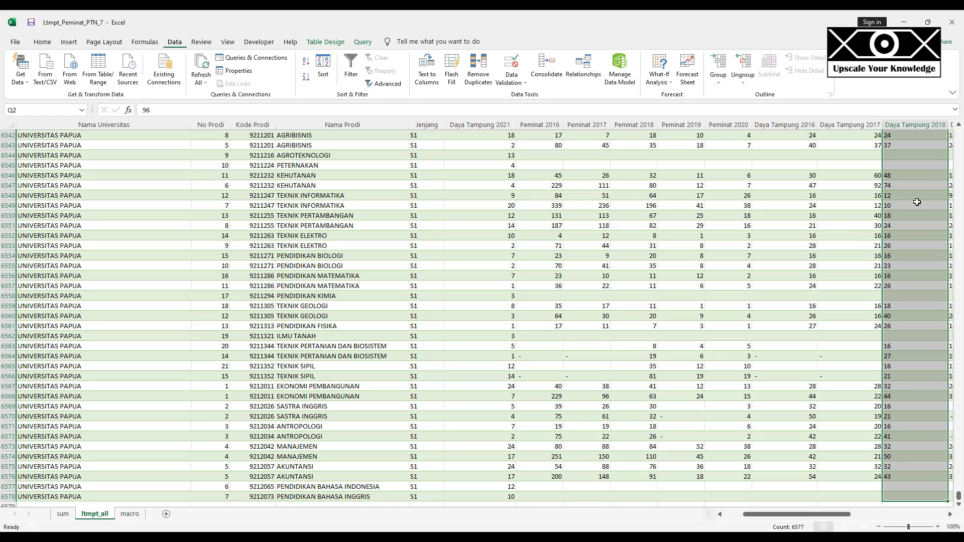
{"action": "left_click", "coordinate": [427, 76]}
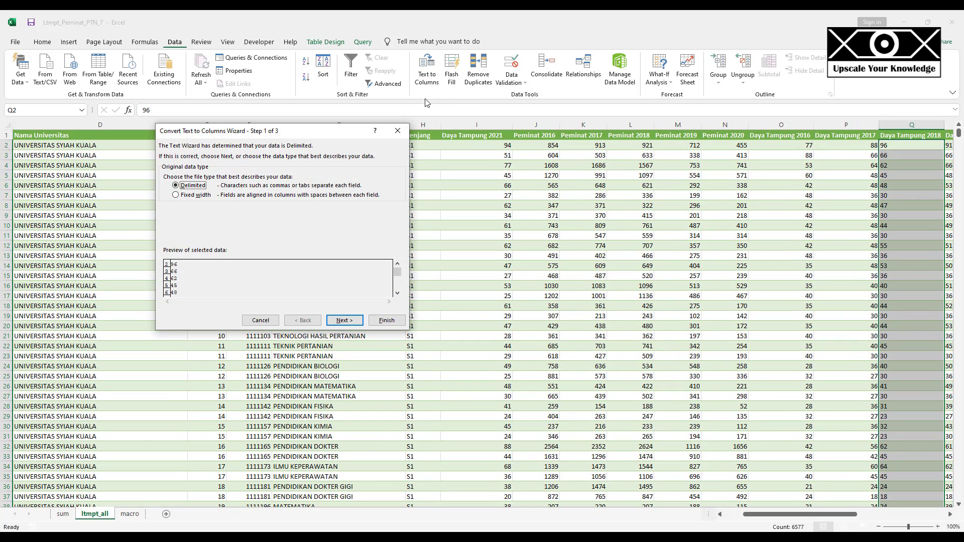
{"action": "left_click", "coordinate": [387, 320]}
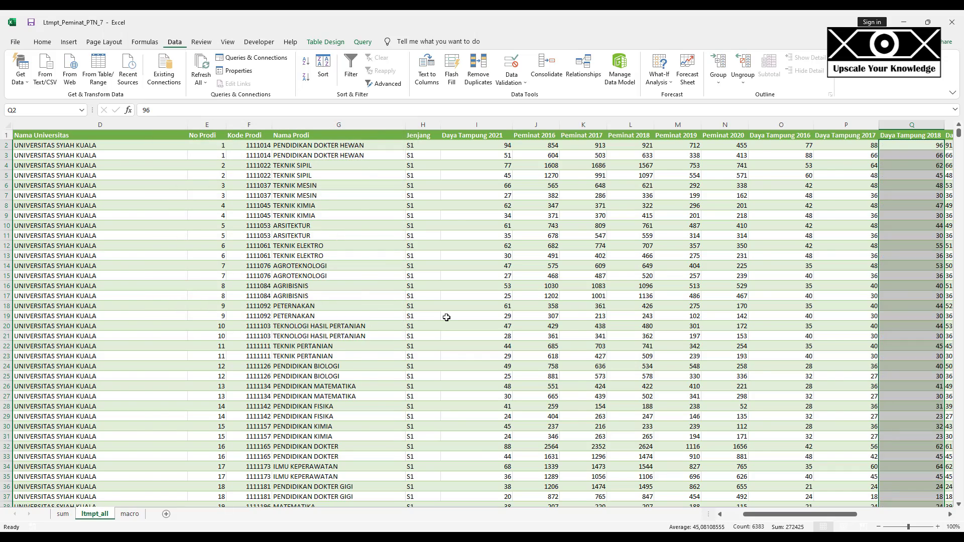
- Convert the Daya Tampung 2019 column in ltmpt_all from text to numbers with Text to Columns and the default Delimited settings
{"action": "key", "text": "Right"}
{"action": "key", "text": "ctrl+shift+Down"}
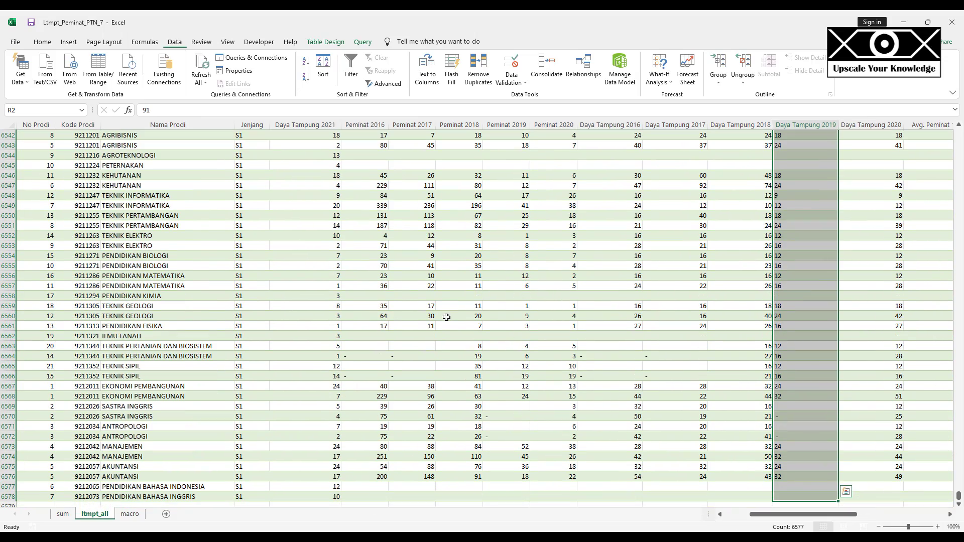
{"action": "left_click", "coordinate": [427, 82]}
{"action": "left_click", "coordinate": [396, 317]}
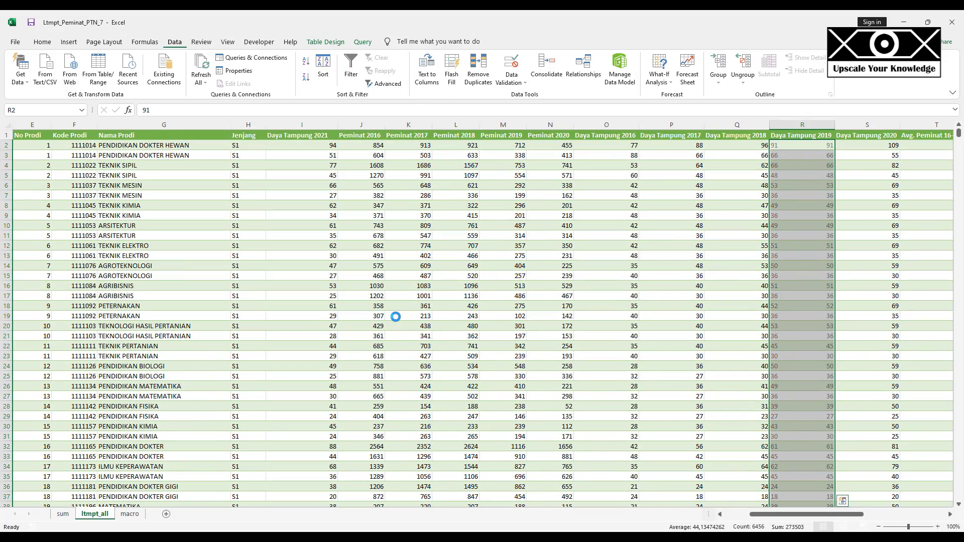
- Check the first-row values of the Daya Tampung and average columns in ltmpt_all, and save the workbook
{"action": "key", "text": "Right"}
{"action": "key", "text": "Right"}
{"action": "key", "text": "Right"}
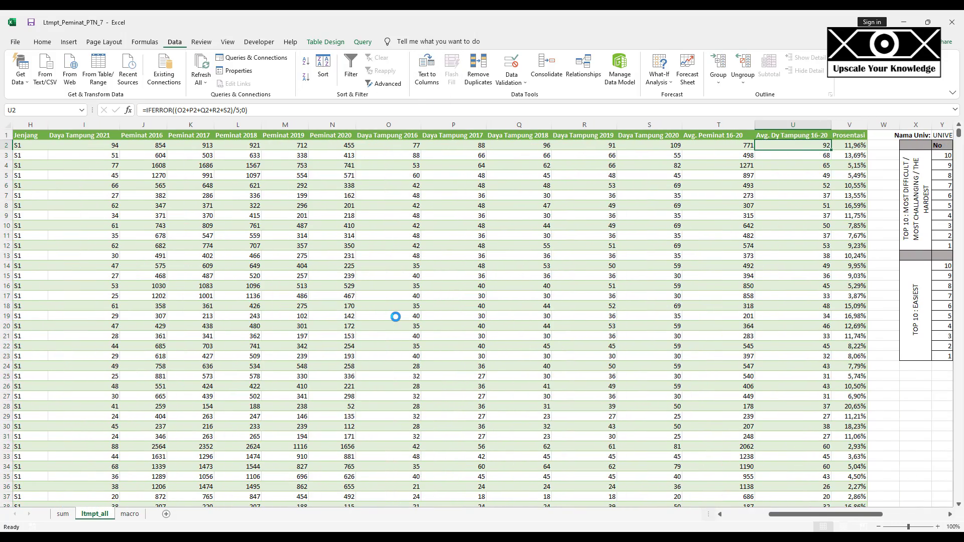
{"action": "key", "text": "Left"}
{"action": "key", "text": "Left"}
{"action": "key", "text": "Left"}
{"action": "key", "text": "Left"}
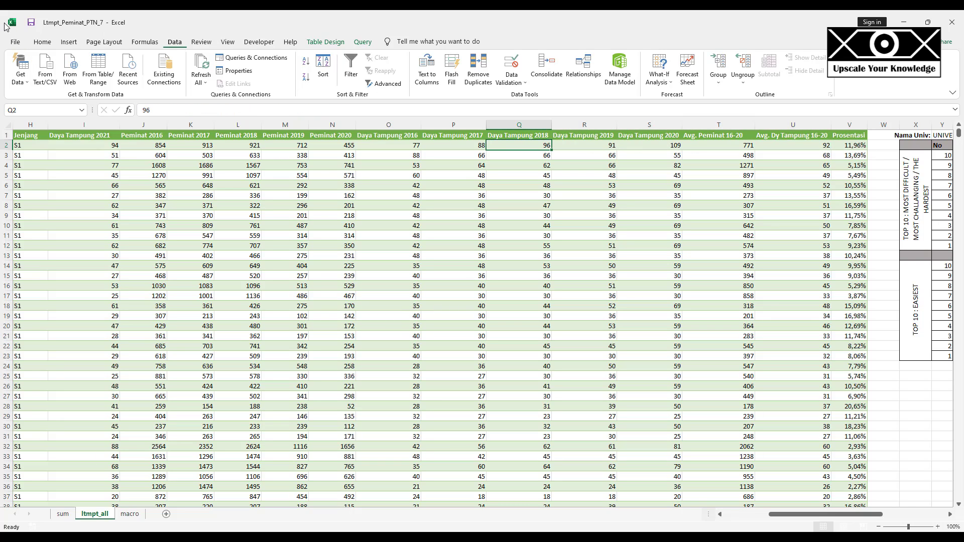
{"action": "left_click", "coordinate": [31, 22]}
- Fill the K2:S2 SUMIFS formulas on sum down every program row, from Peminat 2017 through Daya Tampung 2020
{"action": "left_click", "coordinate": [63, 514]}
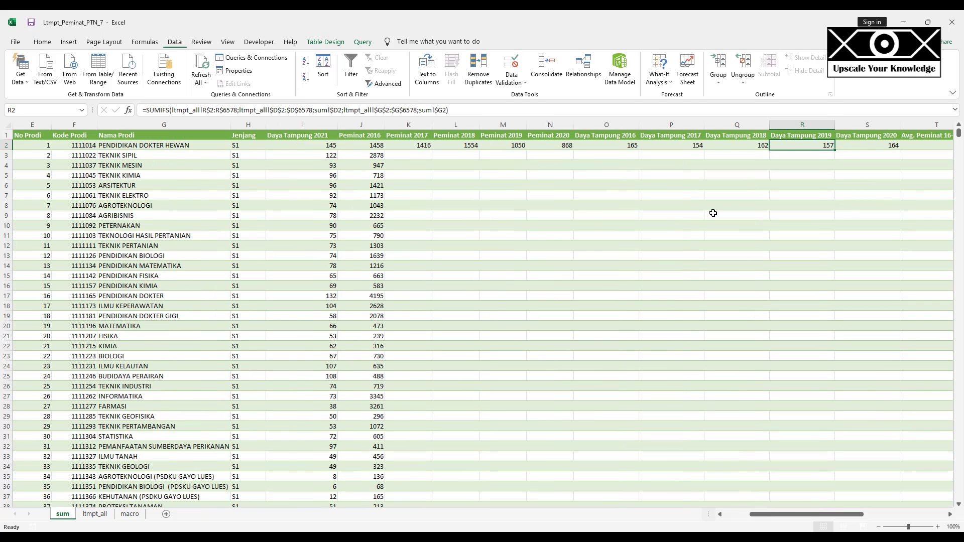
{"action": "left_click_drag", "start_coordinate": [421, 146], "coordinate": [899, 147]}
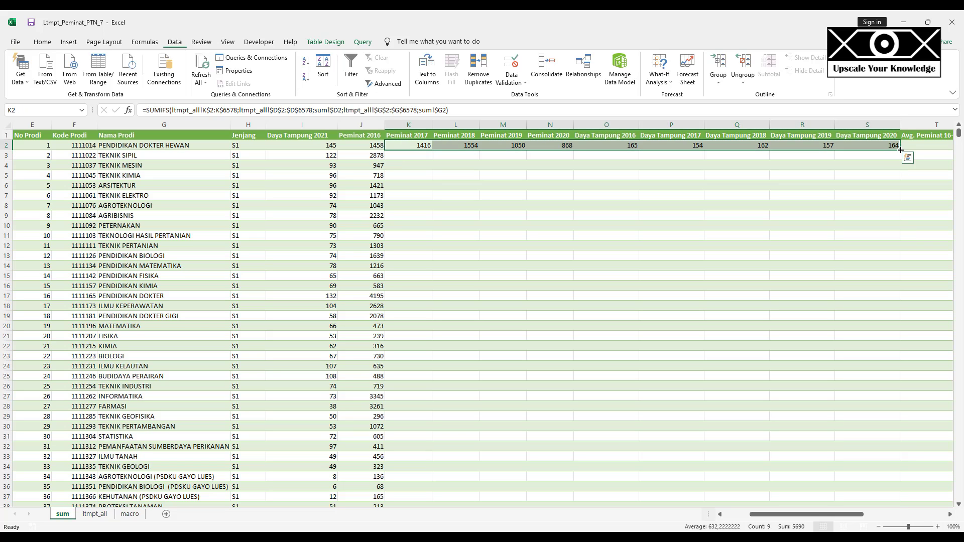
{"action": "double_click", "coordinate": [900, 150]}
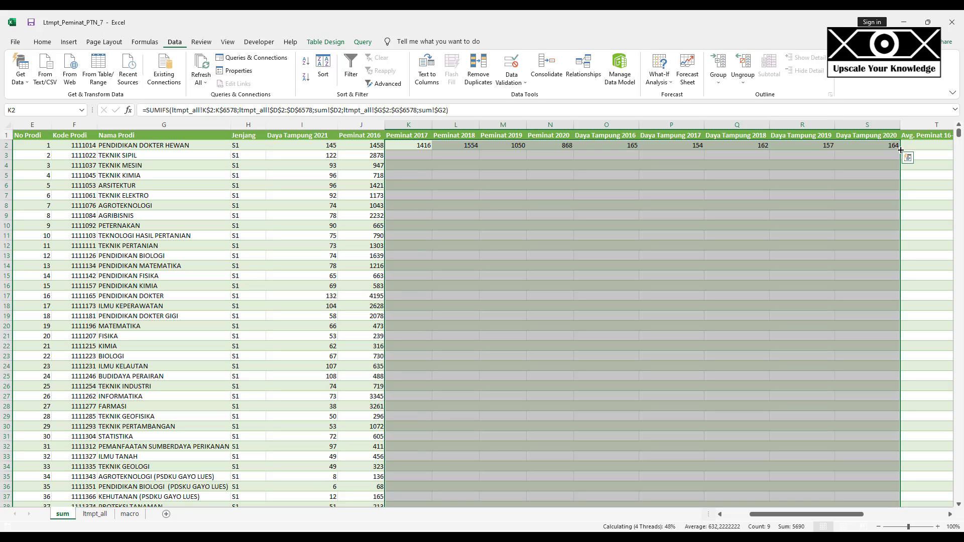
- Examine the filled SUMIFS results on sum down to the last row and across to the Daya Tampung 2020 column
{"action": "left_click", "coordinate": [605, 245]}
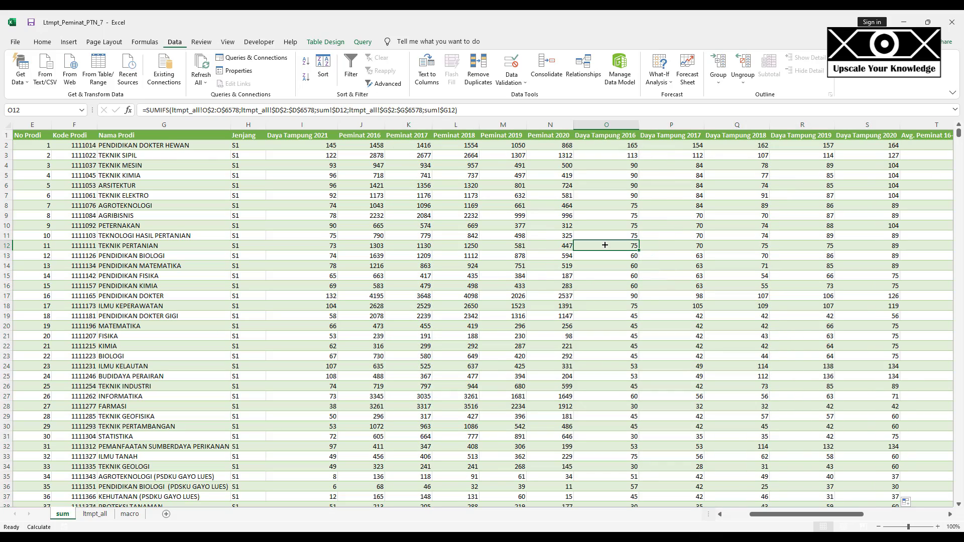
{"action": "key", "text": "ctrl+Down"}
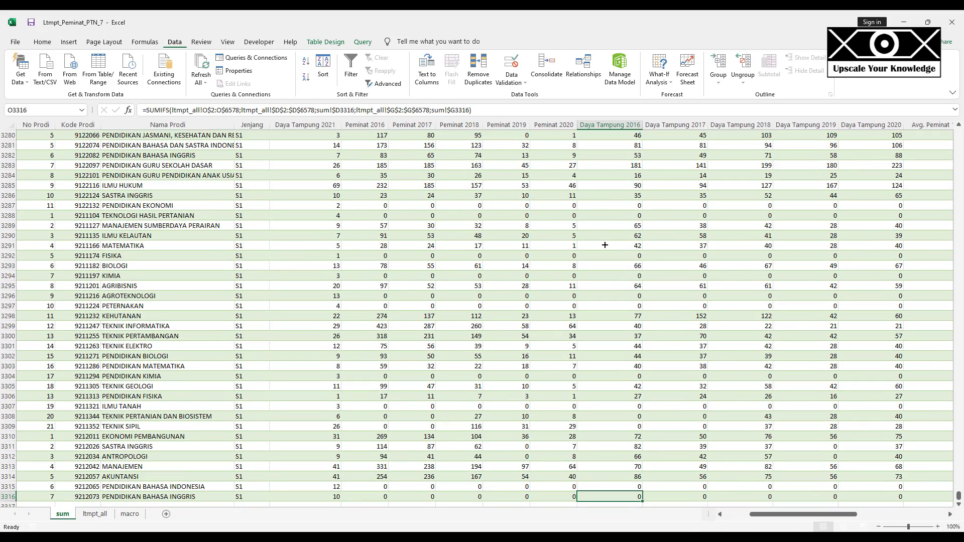
{"action": "key", "text": "Down"}
{"action": "key", "text": "Right"}
{"action": "key", "text": "Right"}
{"action": "key", "text": "Right"}
{"action": "key", "text": "Right"}
{"action": "scroll", "coordinate": [605, 245], "scroll_direction": "right", "scroll_amount": 3}
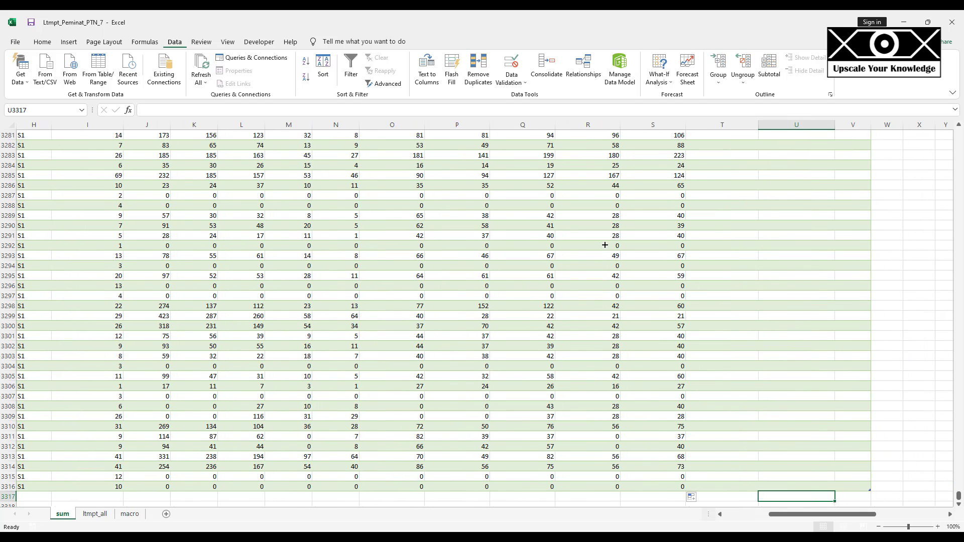
{"action": "key", "text": "Up"}
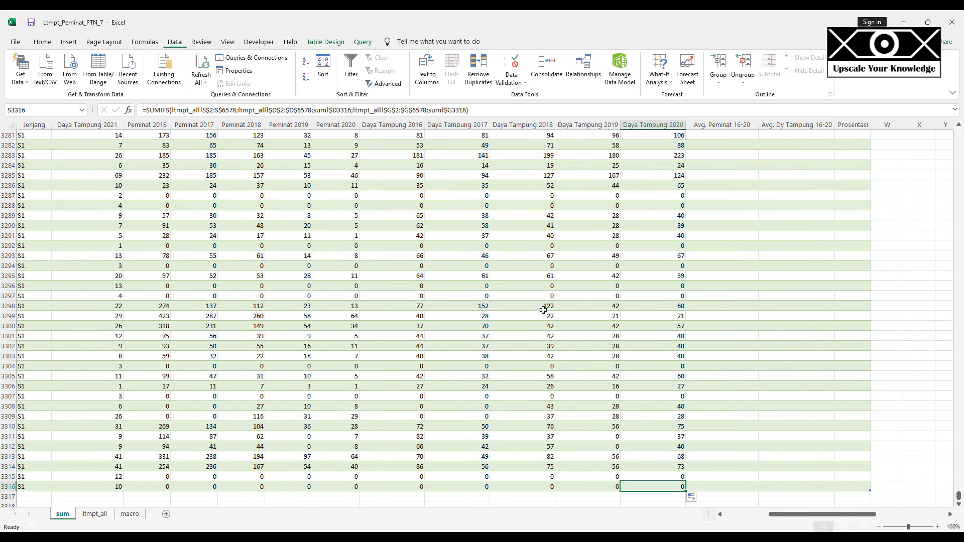
- Open the cell formatting settings for S3316 on sum and choose the Custom number category
{"action": "left_click", "coordinate": [481, 479]}
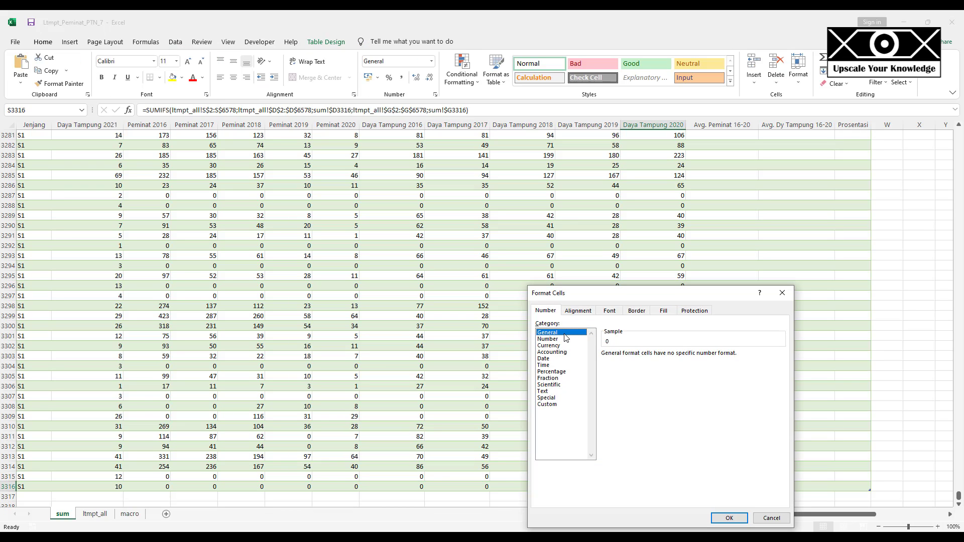
{"action": "left_click", "coordinate": [547, 404]}
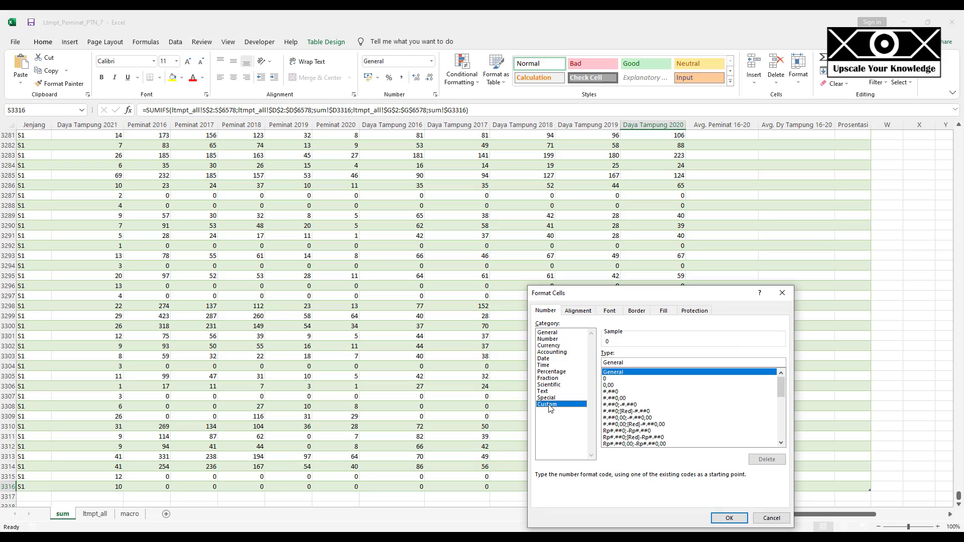
- Apply the custom number format 0;-0;;@ to the selected Daya Tampung 2020 cell in the last table row
{"action": "double_click", "coordinate": [615, 363]}
{"action": "right_click", "coordinate": [618, 363]}
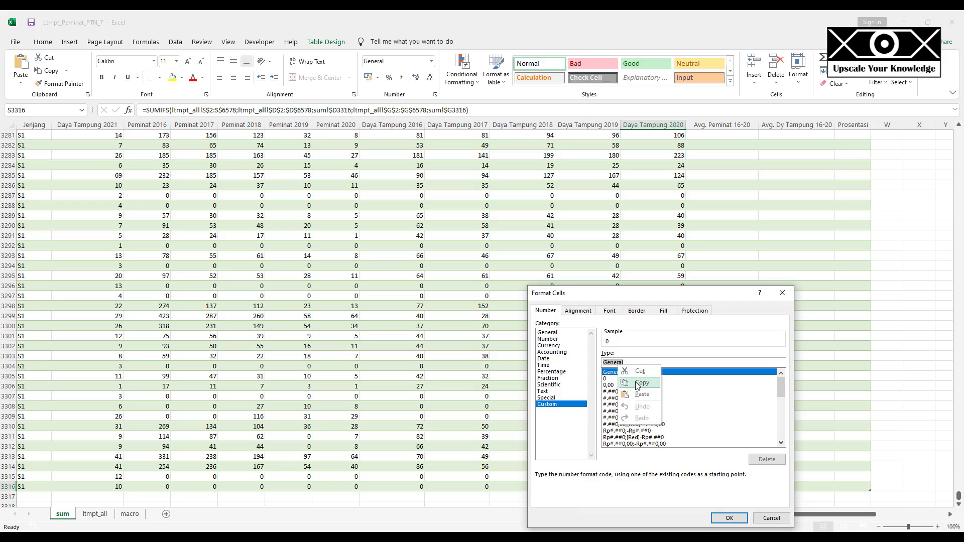
{"action": "left_click", "coordinate": [642, 396]}
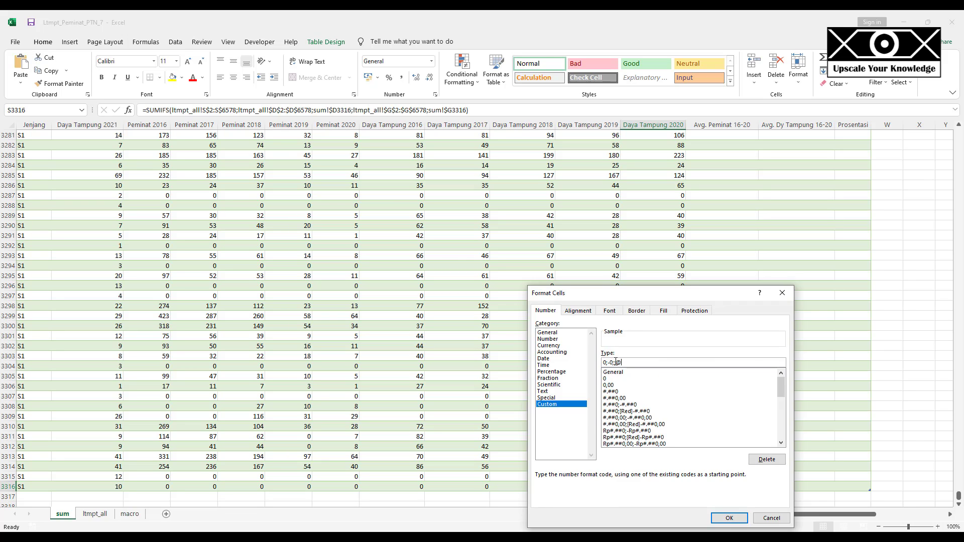
{"action": "left_click", "coordinate": [617, 362]}
{"action": "left_click", "coordinate": [723, 516]}
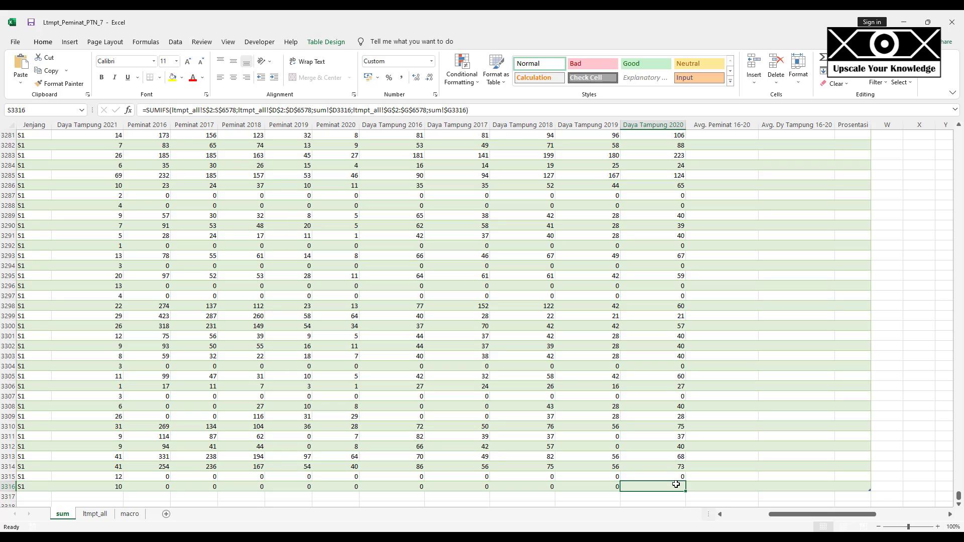
- Enter an AVERAGE formula in T3 of the Avg. Peminat 16-20 column covering Peminat 2016 through Peminat 2020 in the same row
{"action": "key", "text": "Right"}
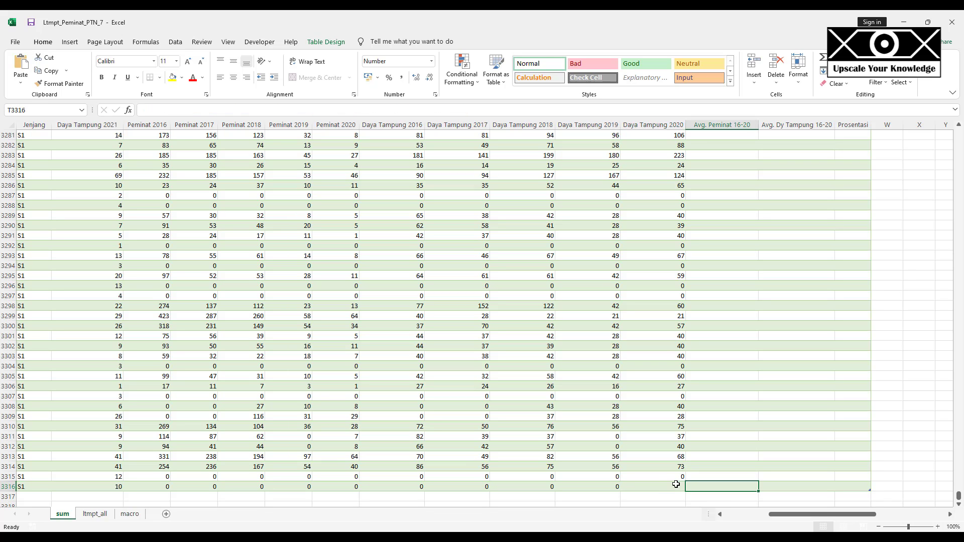
{"action": "key", "text": "Right"}
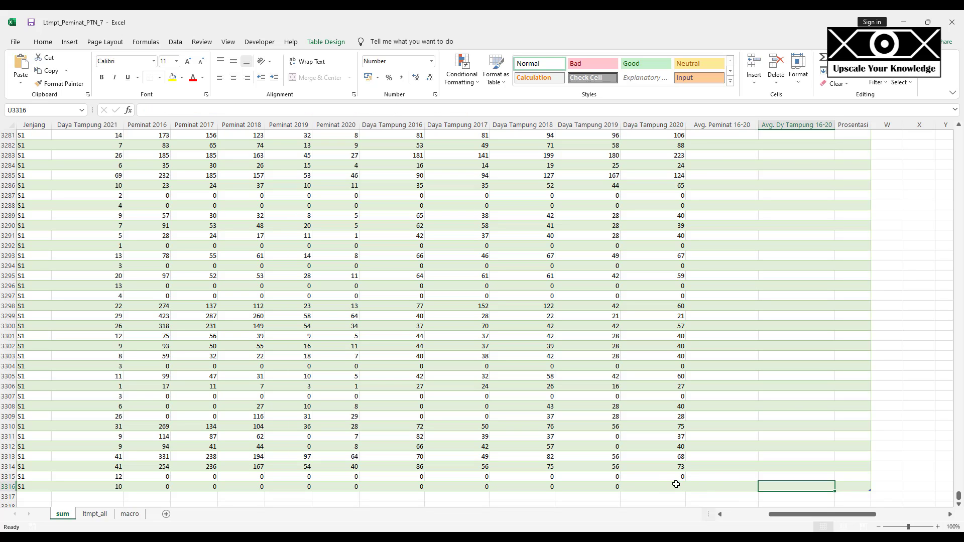
{"action": "key", "text": "Right"}
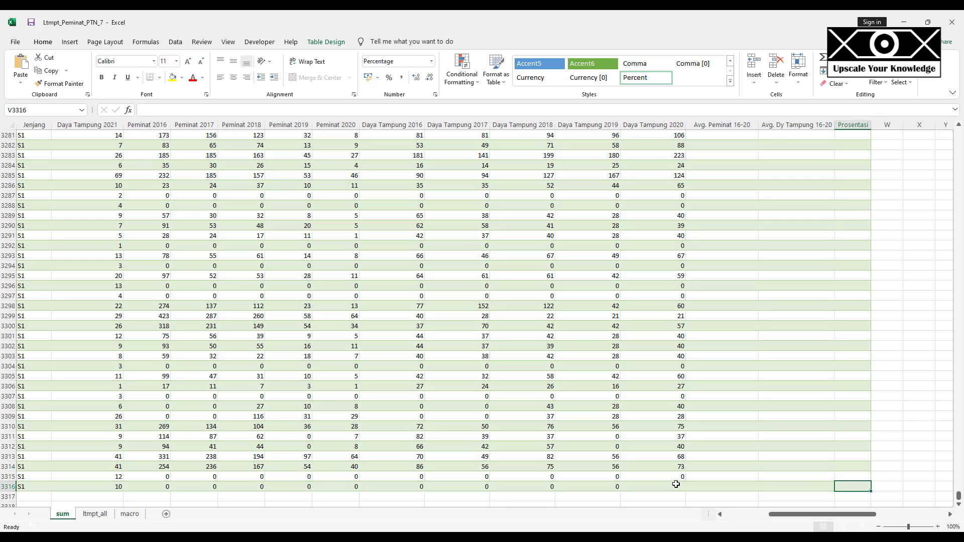
{"action": "key", "text": "Up"}
{"action": "key", "text": "Left"}
{"action": "key", "text": "Left"}
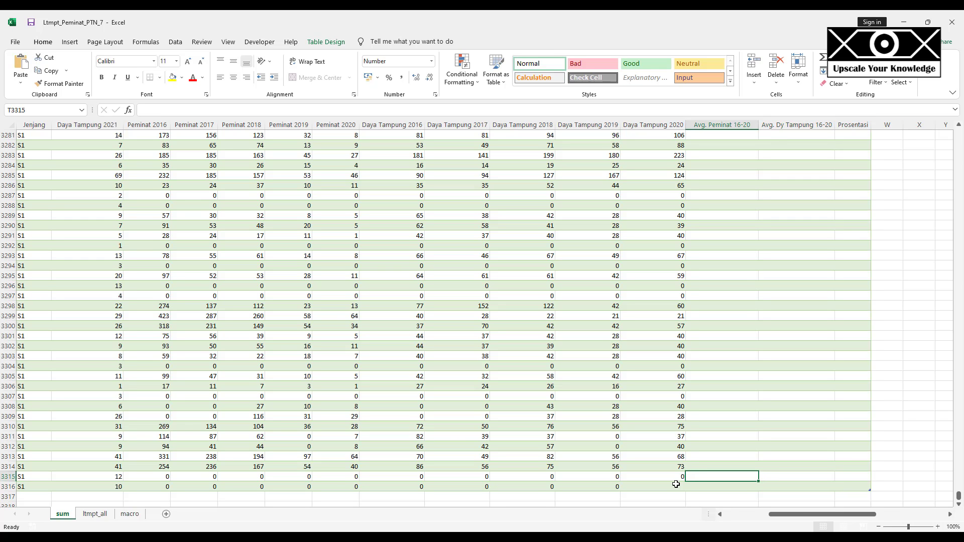
{"action": "key", "text": "ctrl+Up"}
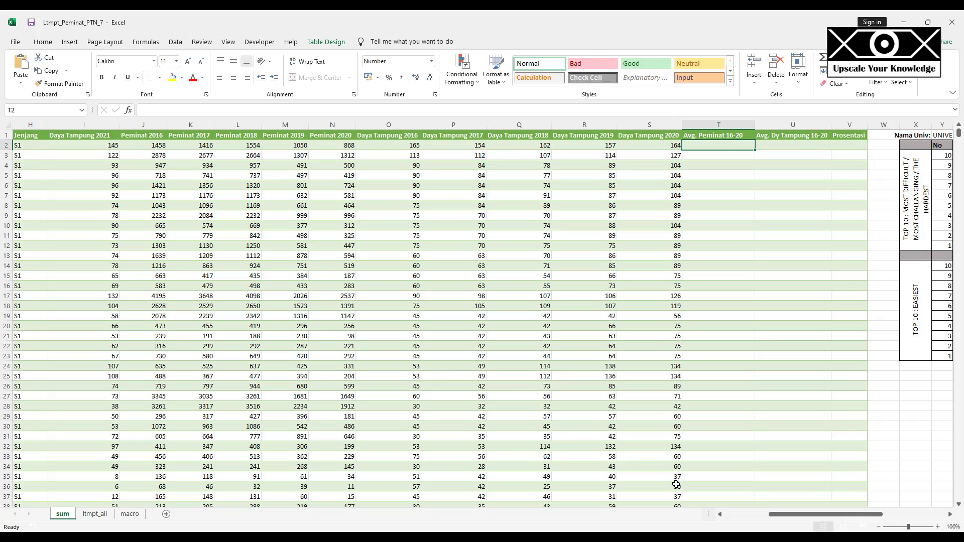
{"action": "key", "text": "Return"}
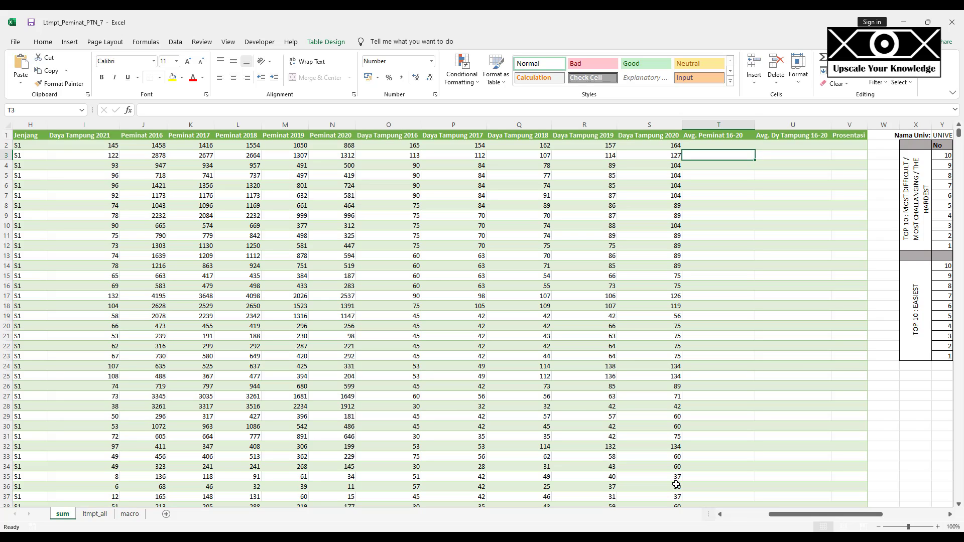
{"action": "type", "text": "="}
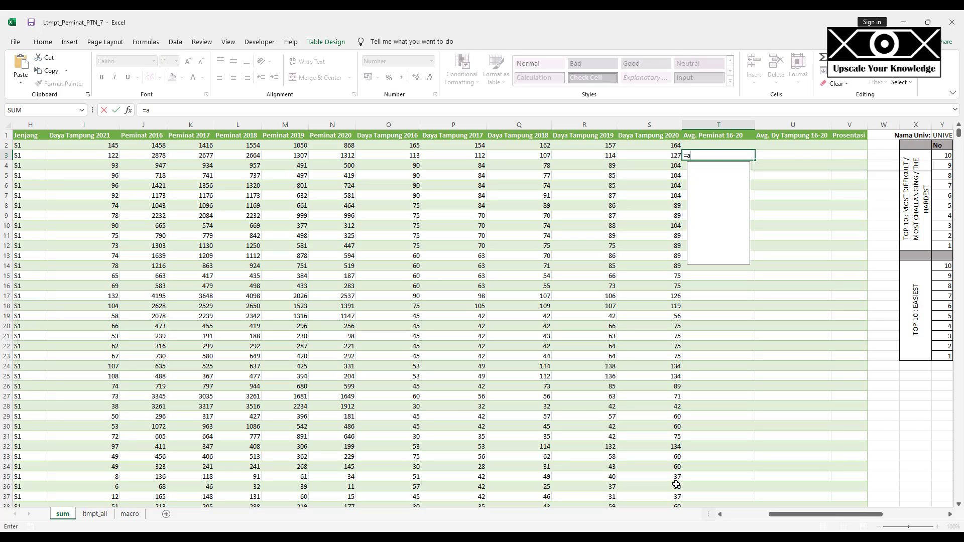
{"action": "type", "text": "a"}
{"action": "key", "text": "Down"}
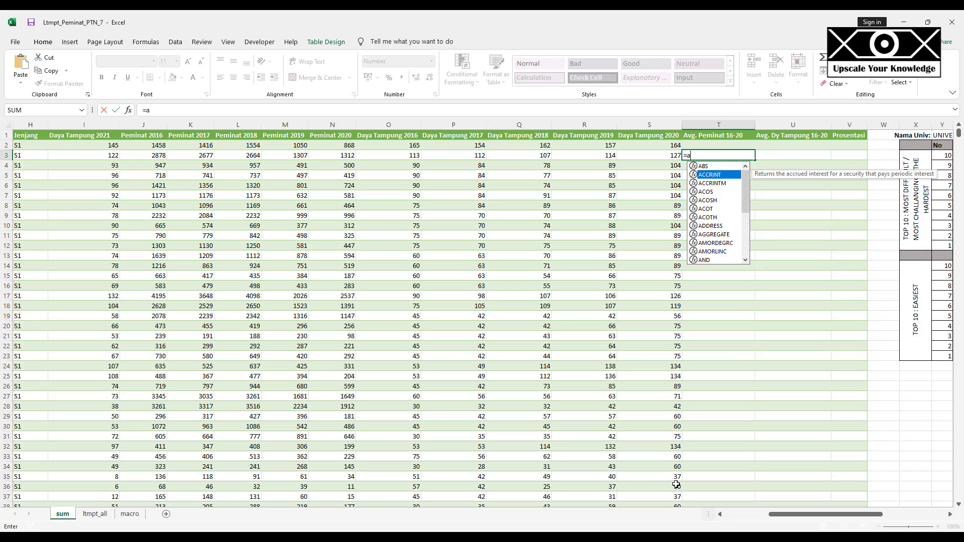
{"action": "type", "text": "ve"}
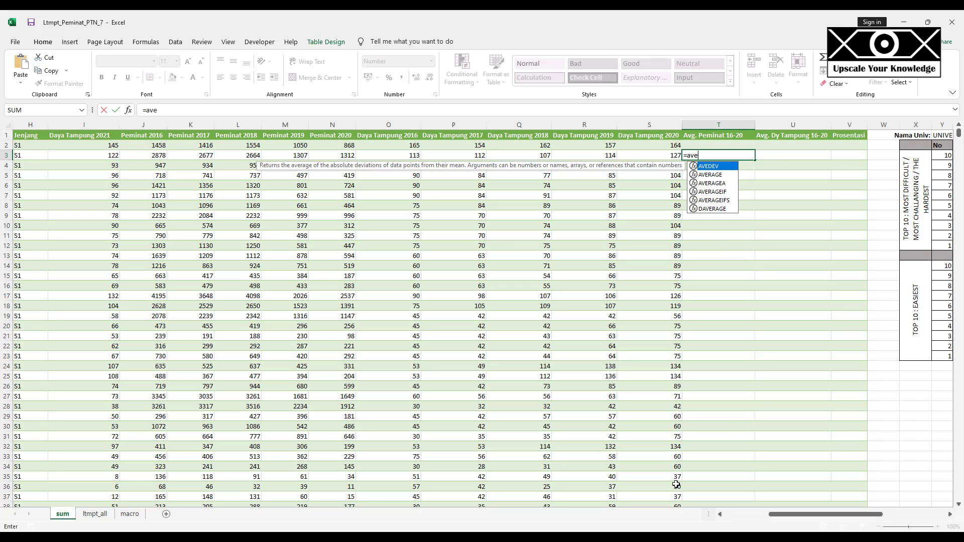
{"action": "key", "text": "Down"}
{"action": "key", "text": "Tab"}
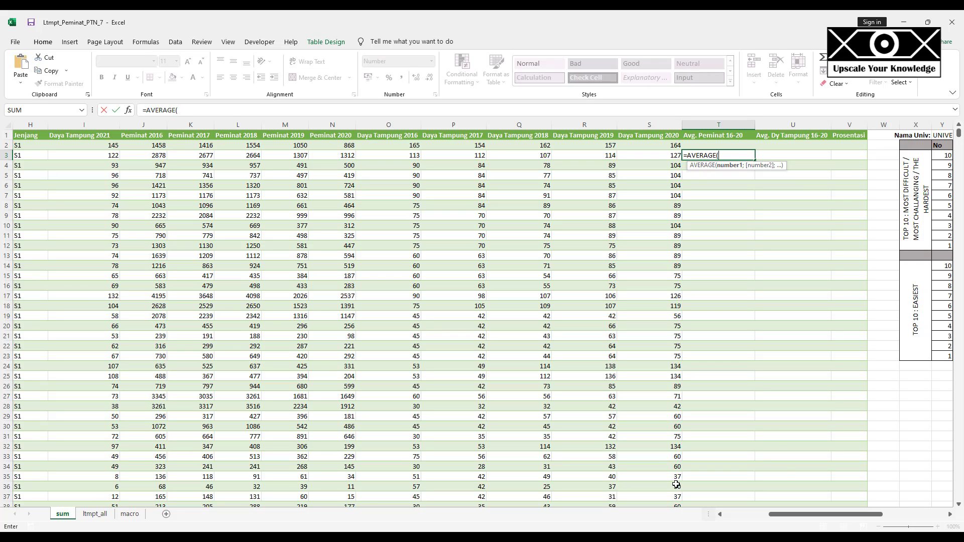
{"action": "key", "text": "Left"}
{"action": "key", "text": "Left"}
{"action": "key", "text": "Left"}
{"action": "key", "text": "Left"}
{"action": "key", "text": "Left"}
{"action": "key", "text": "Left"}
{"action": "key", "text": "Left"}
{"action": "key", "text": "Left"}
{"action": "key", "text": "Left"}
{"action": "key", "text": "shift+Left"}
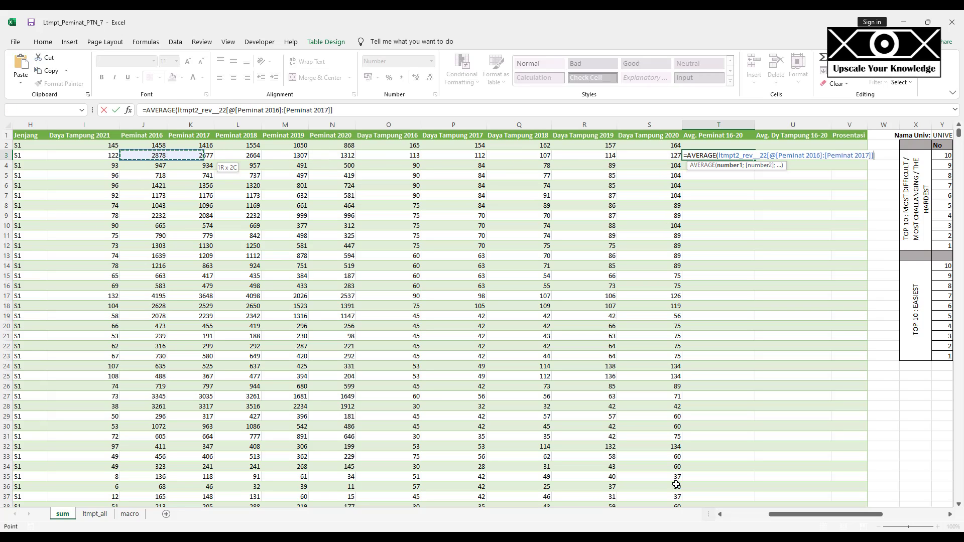
{"action": "key", "text": "shift+Right"}
{"action": "key", "text": "shift+Right"}
{"action": "key", "text": "shift+Right"}
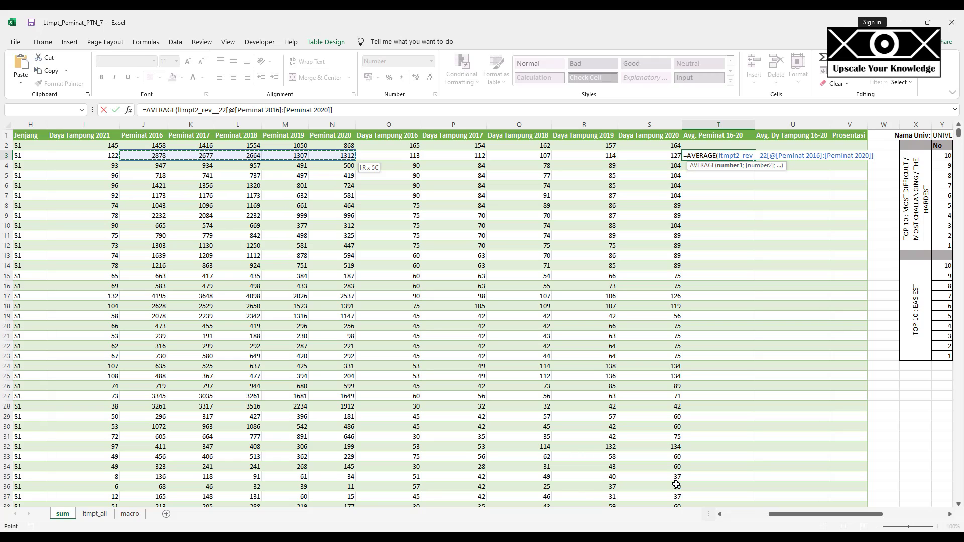
{"action": "type", "text": ")"}
{"action": "key", "text": "ctrl+Return"}
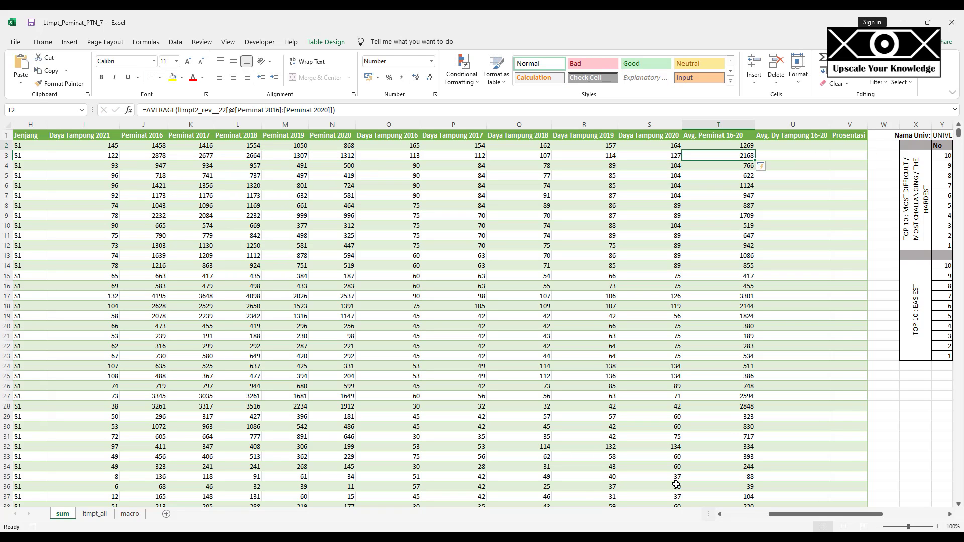
- Check the calculated Avg. Peminat 16-20 values in the last rows of the table
{"action": "key", "text": "ctrl+Down"}
{"action": "key", "text": "Up"}
{"action": "key", "text": "Up"}
{"action": "key", "text": "Up"}
{"action": "key", "text": "Up"}
{"action": "key", "text": "Up"}
{"action": "key", "text": "Up"}
{"action": "key", "text": "Up"}
{"action": "key", "text": "Up"}
{"action": "key", "text": "Up"}
{"action": "key", "text": "Up"}
{"action": "key", "text": "Up"}
{"action": "key", "text": "Up"}
{"action": "key", "text": "Up"}
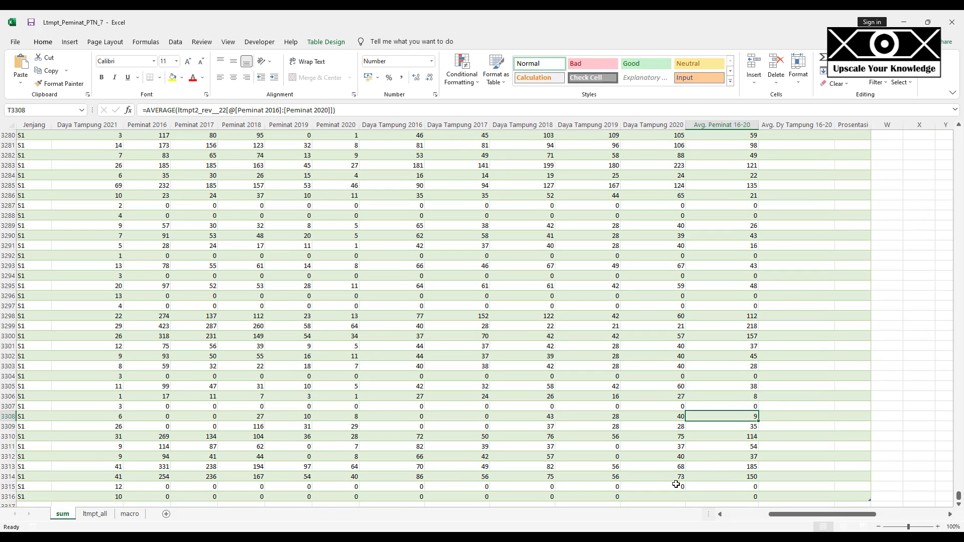
{"action": "key", "text": "ctrl+Up"}
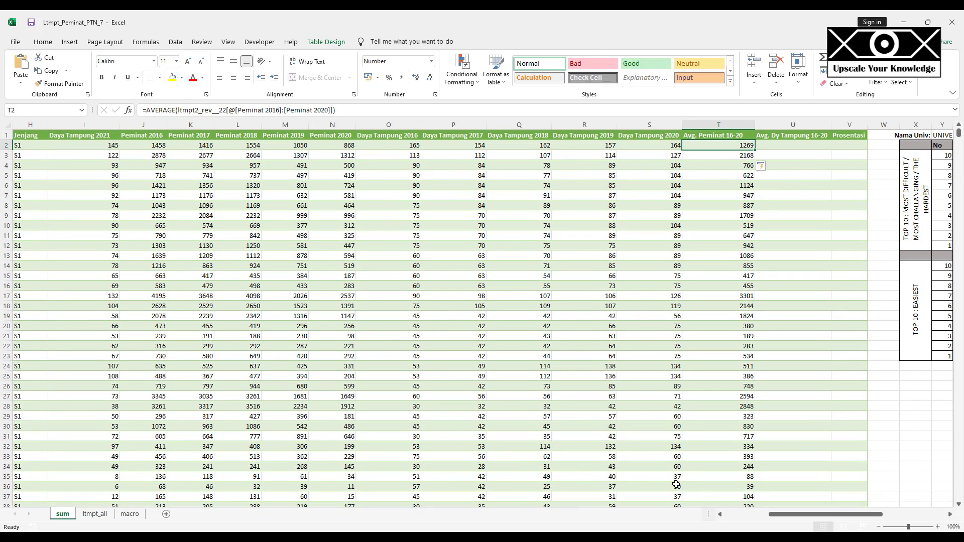
- Enter an AVERAGE formula in U2 of the Avg. Dy Tampung 16-20 column covering Daya Tampung 2016 through Daya Tampung 2020 in the same row
{"action": "key", "text": "Right"}
{"action": "key", "text": "Left"}
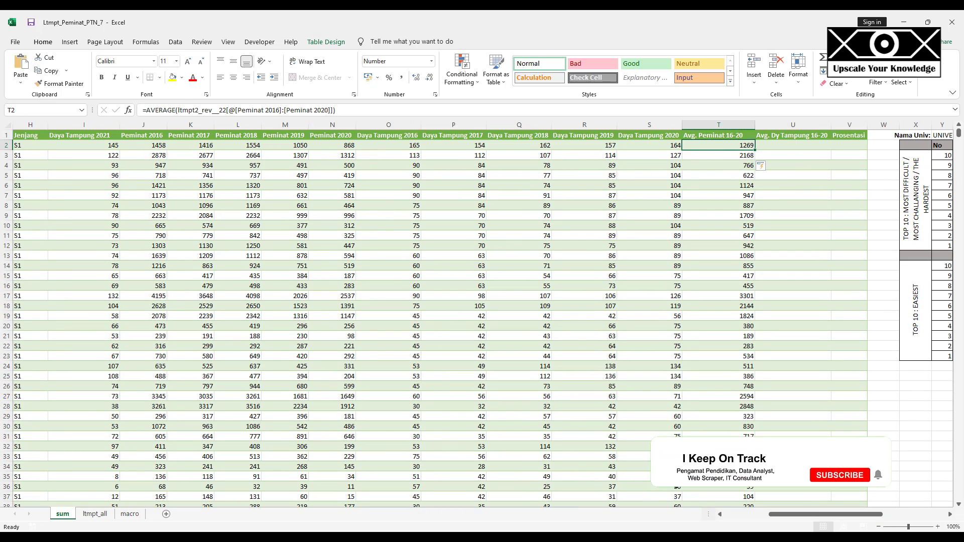
{"action": "key", "text": "Right"}
{"action": "type", "text": "=av"}
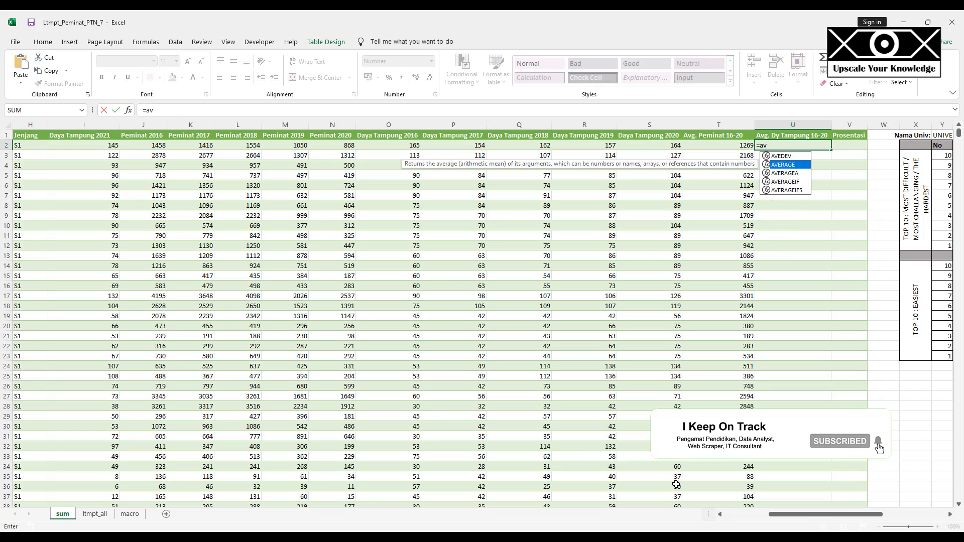
{"action": "key", "text": "Tab"}
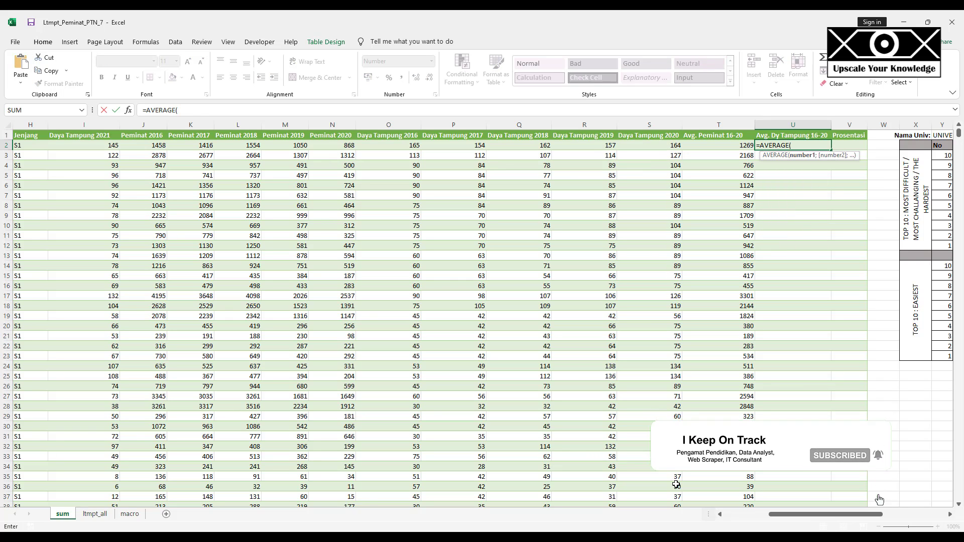
{"action": "key", "text": "Left"}
{"action": "key", "text": "Left"}
{"action": "key", "text": "Left"}
{"action": "key", "text": "Left"}
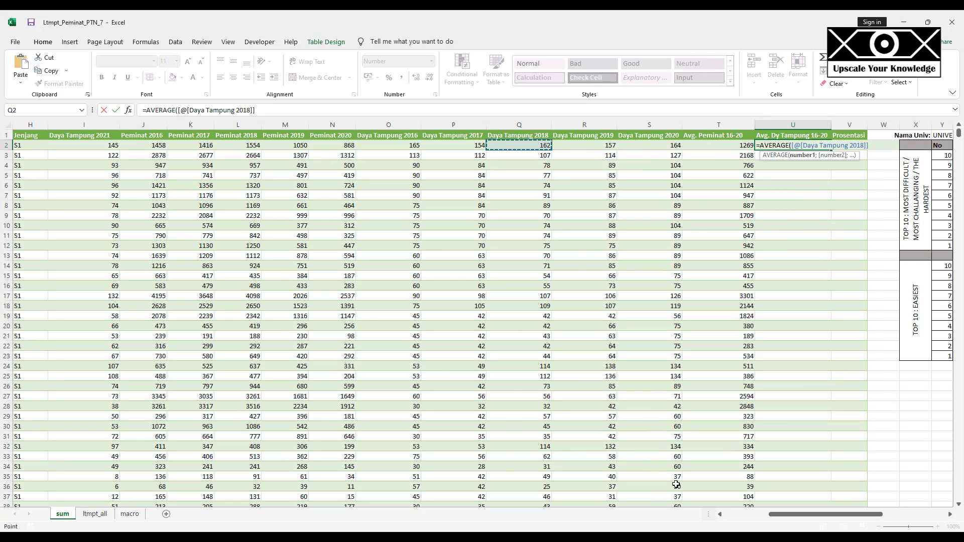
{"action": "key", "text": "Left"}
{"action": "key", "text": "Left"}
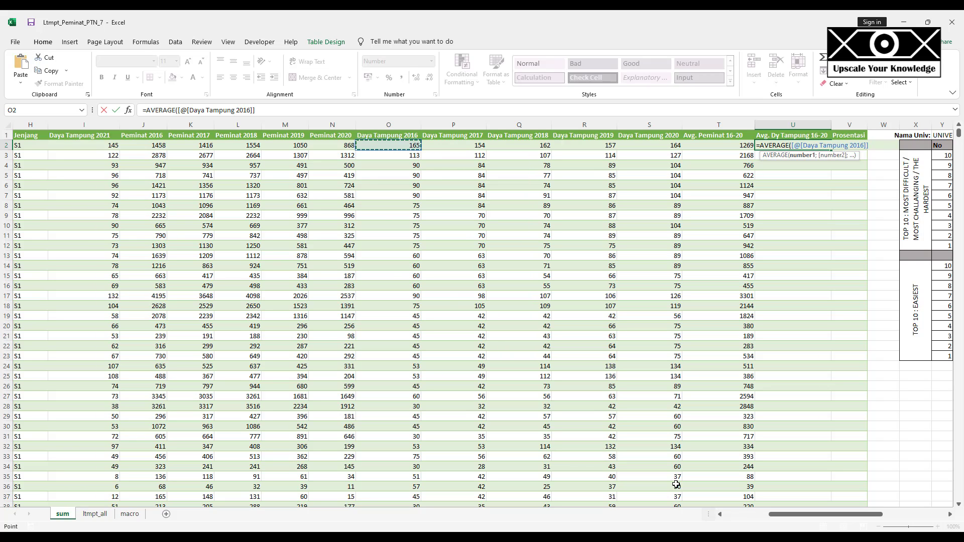
{"action": "key", "text": "shift+Right"}
{"action": "key", "text": "shift+Right"}
{"action": "key", "text": "shift+Right"}
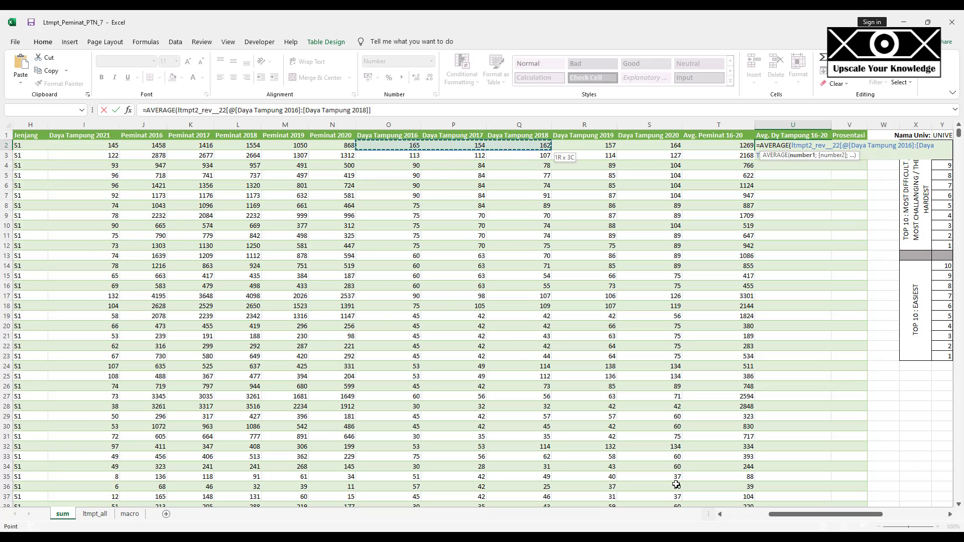
{"action": "key", "text": "shift+Right"}
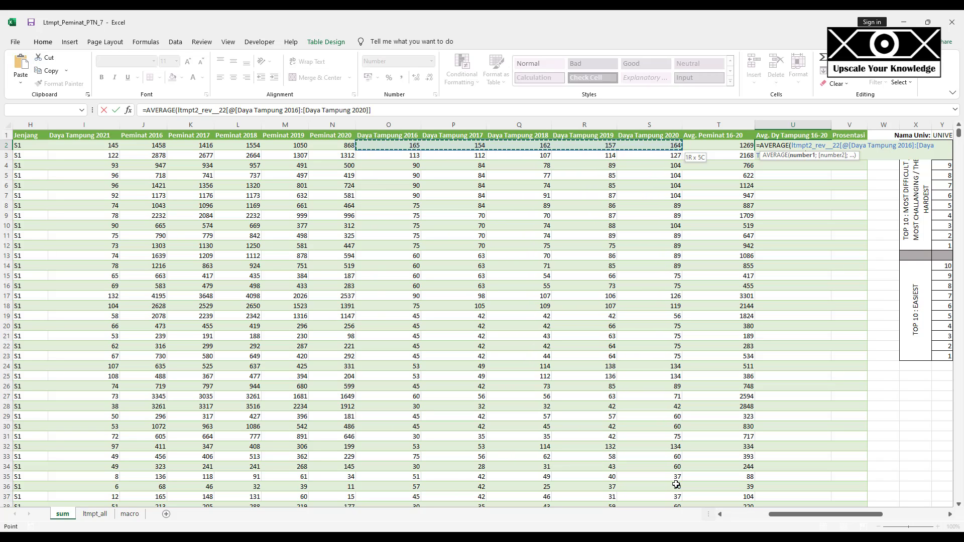
{"action": "key", "text": "Return"}
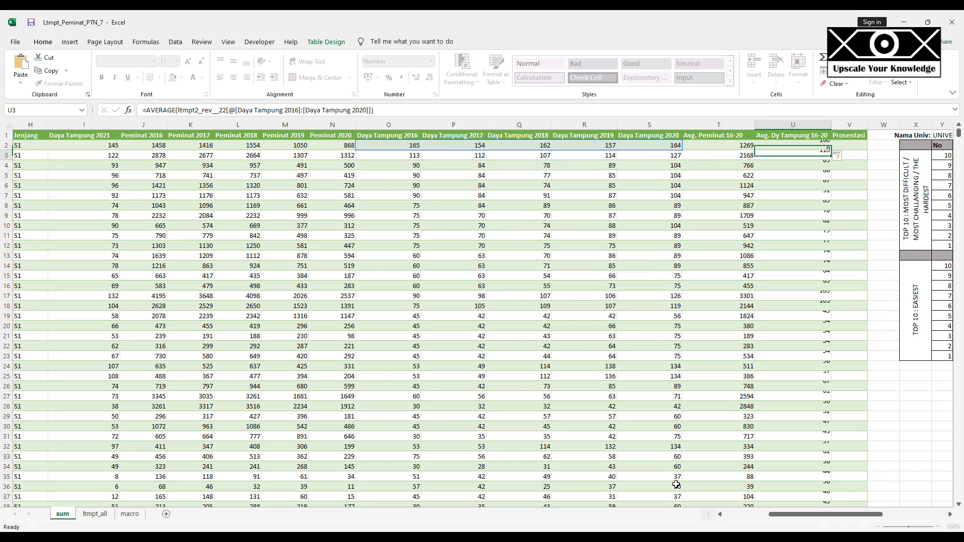
- Enter a Prosentasi formula in V2 that divides Avg. Dy Tampung 16-20 by Avg. Peminat 16-20
{"action": "key", "text": "Up"}
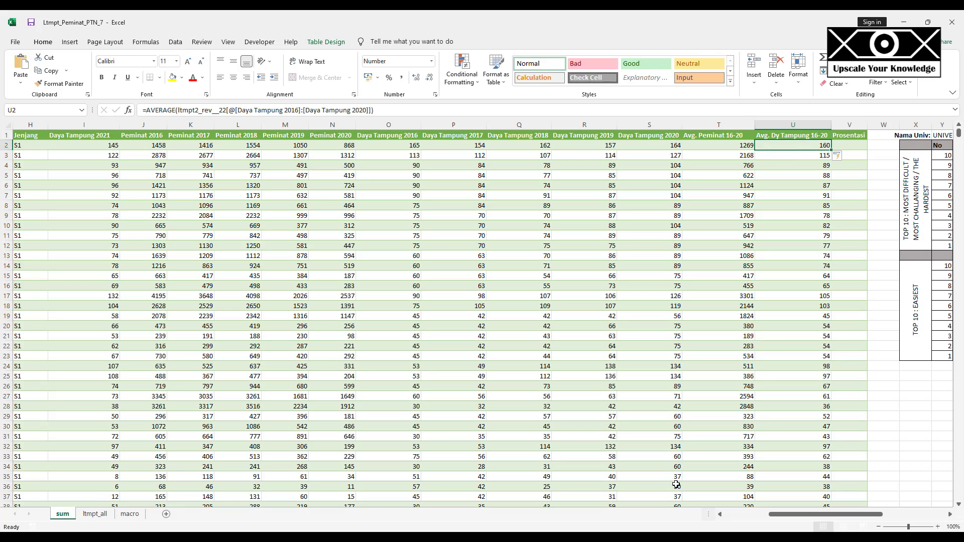
{"action": "key", "text": "Right"}
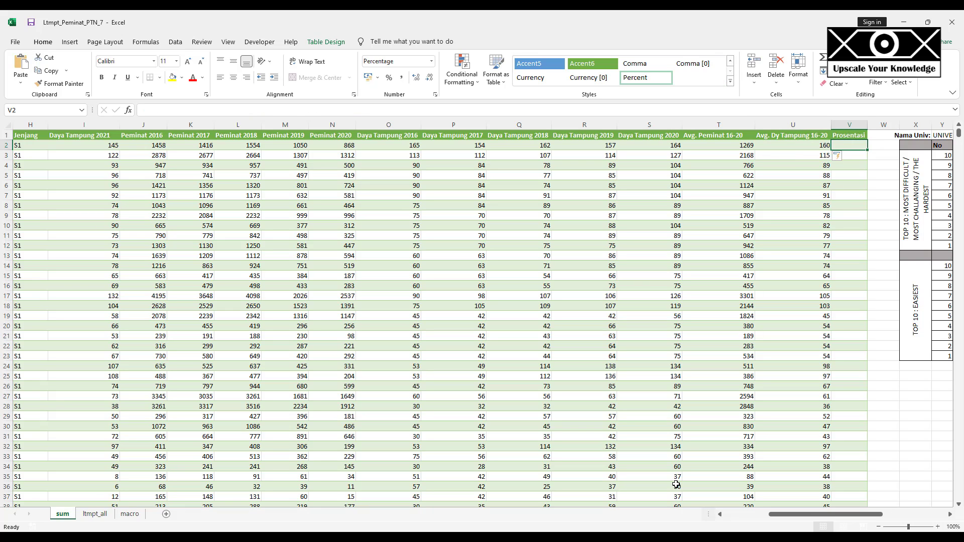
{"action": "type", "text": "="}
{"action": "key", "text": "Left"}
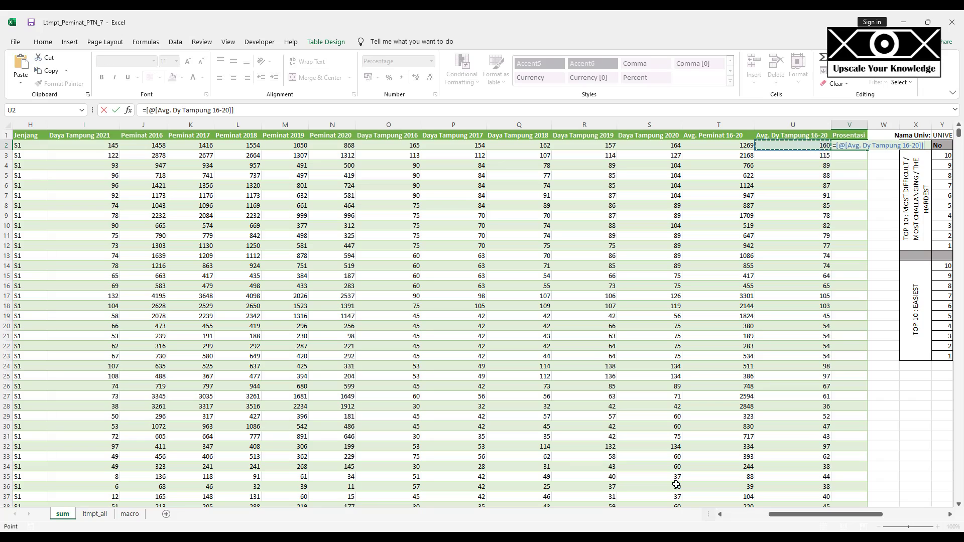
{"action": "type", "text": "/"}
{"action": "key", "text": "Left"}
{"action": "key", "text": "Left"}
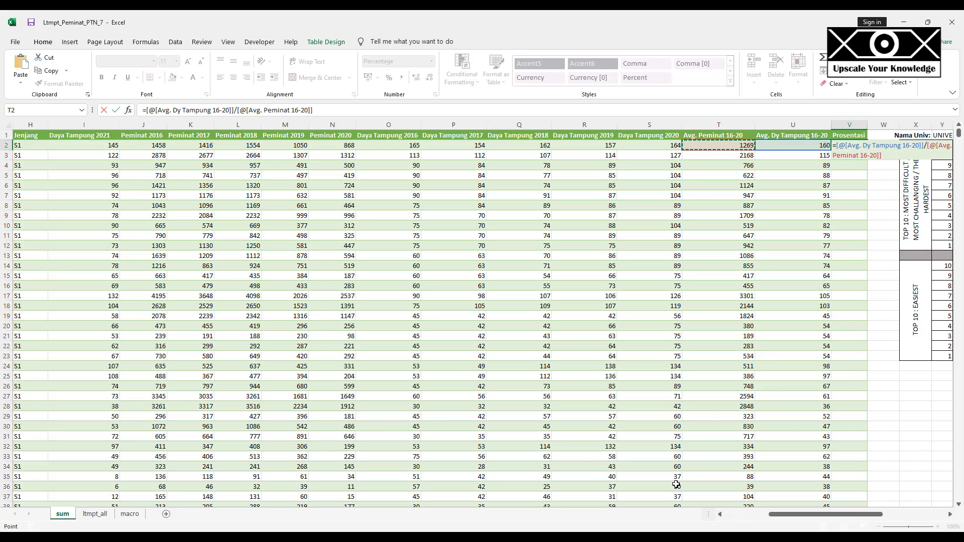
{"action": "key", "text": "Return"}
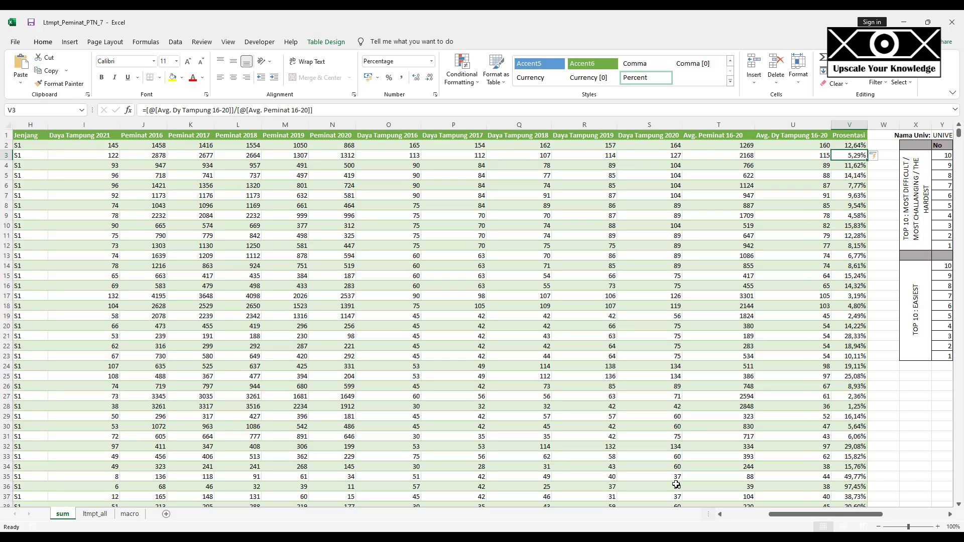
- Wrap the Prosentasi formula in V3316 in IFERROR with an empty string "" as the value if error
{"action": "key", "text": "ctrl+Down"}
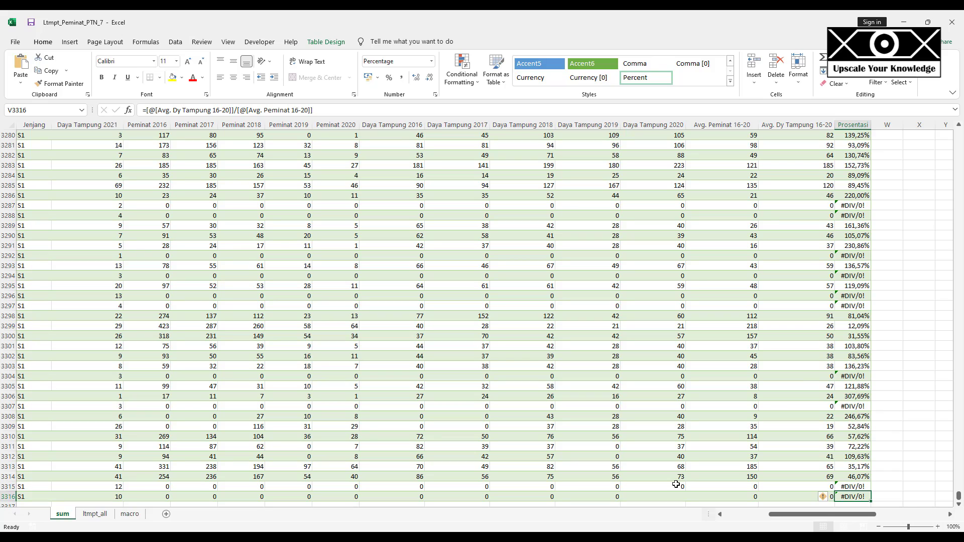
{"action": "left_click", "coordinate": [146, 111]}
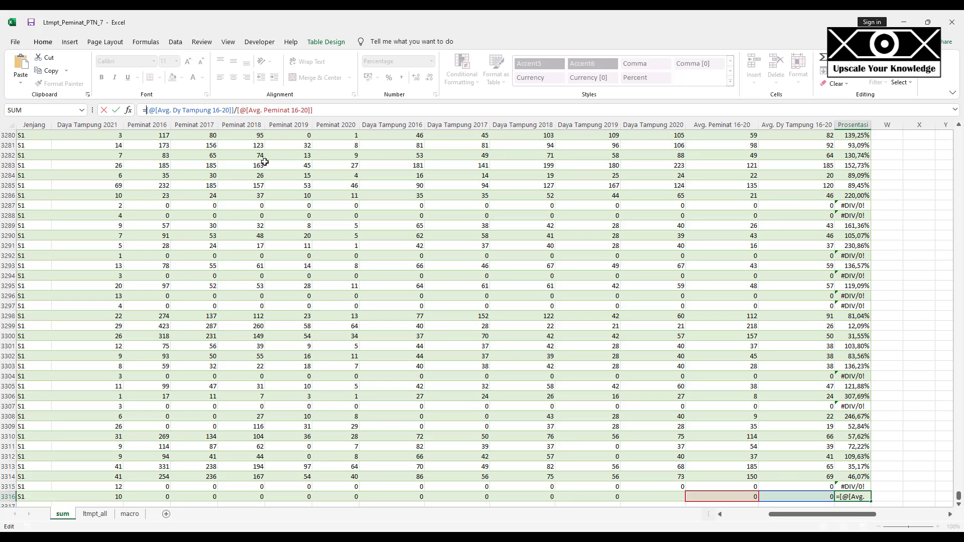
{"action": "type", "text": "iferror("}
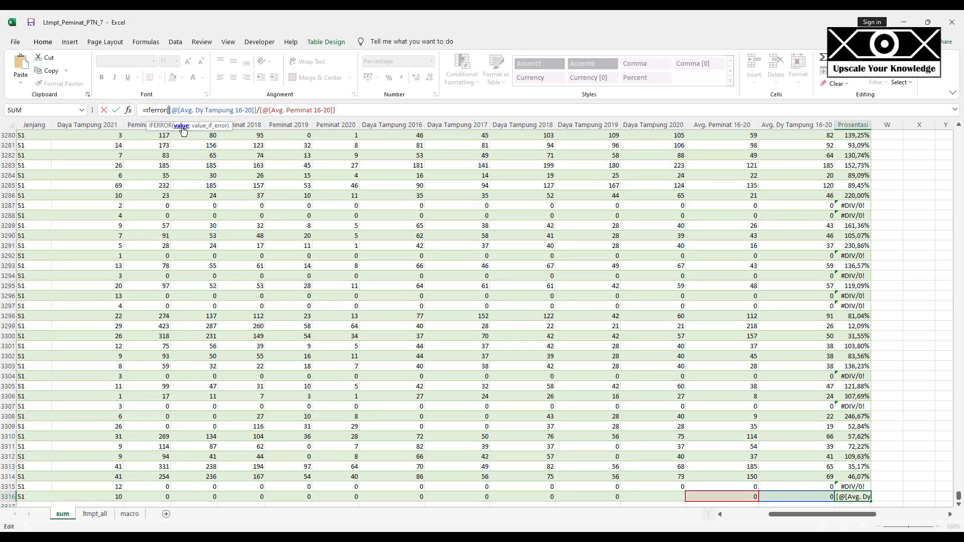
{"action": "left_click", "coordinate": [341, 110]}
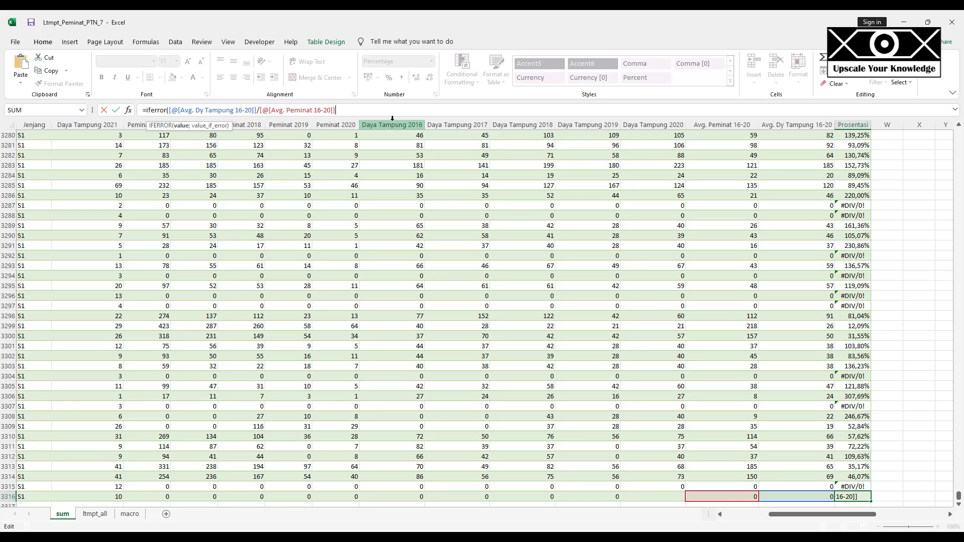
{"action": "type", "text": ";"}
{"action": "type", "text": "\"\")"}
{"action": "key", "text": "Return"}
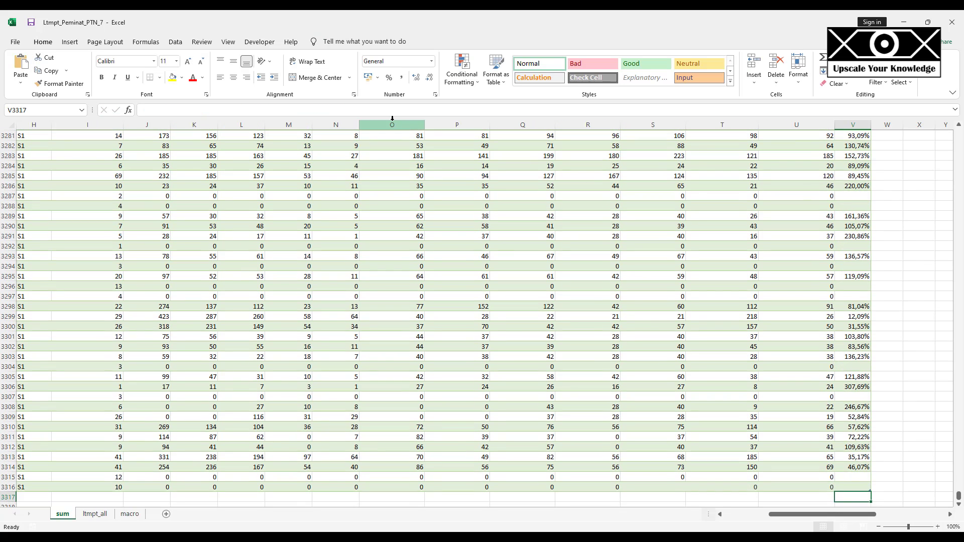
{"action": "key", "text": "Up"}
{"action": "key", "text": "Down"}
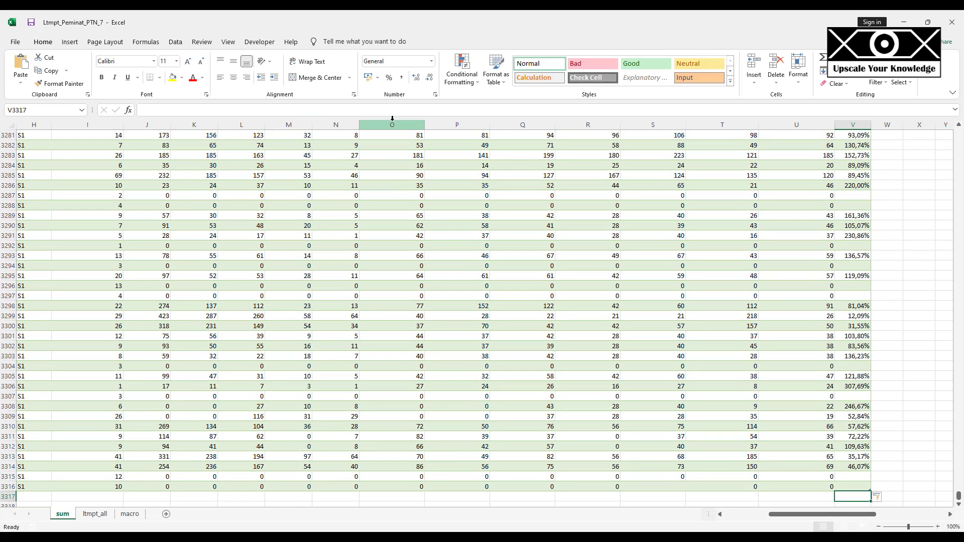
- Review the Prosentasi results from the end of the table up to row 3182
{"action": "key", "text": "Up"}
{"action": "key", "text": "Up"}
{"action": "key", "text": "Up"}
{"action": "key", "text": "Up"}
{"action": "key", "text": "Up"}
{"action": "key", "text": "Up"}
{"action": "key", "text": "Up"}
{"action": "key", "text": "Up"}
{"action": "key", "text": "Up"}
{"action": "key", "text": "Up"}
{"action": "key", "text": "Up"}
{"action": "key", "text": "Up"}
{"action": "key", "text": "Up"}
{"action": "key", "text": "Up"}
{"action": "key", "text": "Up"}
{"action": "key", "text": "Up"}
{"action": "key", "text": "Up"}
{"action": "key", "text": "Up"}
{"action": "key", "text": "Up"}
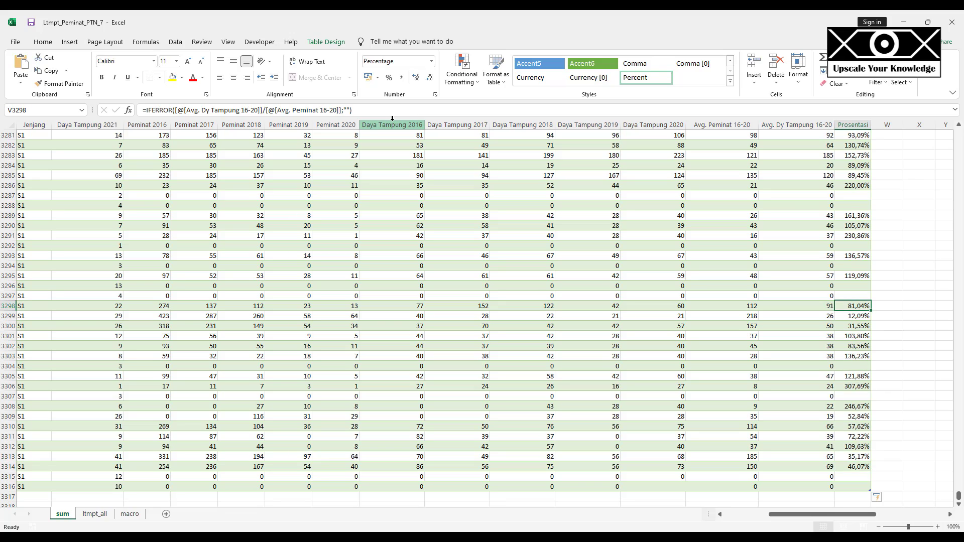
{"action": "key", "text": "Up"}
{"action": "key", "text": "Up"}
{"action": "key", "text": "Up"}
{"action": "key", "text": "Up"}
{"action": "key", "text": "Up"}
{"action": "key", "text": "Up"}
{"action": "key", "text": "Up"}
{"action": "key", "text": "Up"}
{"action": "key", "text": "Up"}
{"action": "key", "text": "Up"}
{"action": "key", "text": "Up"}
{"action": "key", "text": "Up"}
{"action": "key", "text": "Up"}
{"action": "key", "text": "Up"}
{"action": "key", "text": "Up"}
{"action": "key", "text": "Up"}
{"action": "key", "text": "Up"}
{"action": "key", "text": "Up"}
{"action": "key", "text": "Up"}
{"action": "key", "text": "Up"}
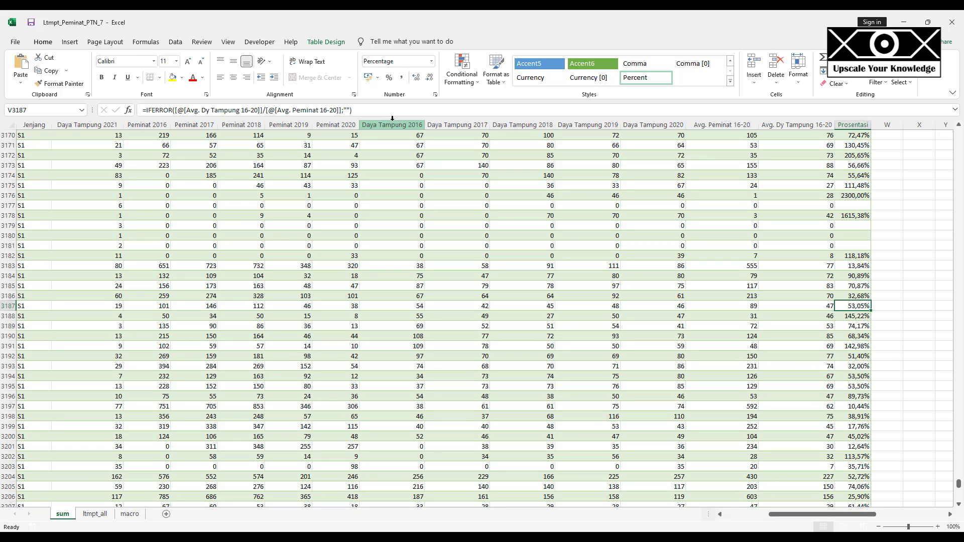
{"action": "key", "text": "Up"}
{"action": "key", "text": "Up"}
{"action": "key", "text": "Up"}
{"action": "key", "text": "Up"}
{"action": "key", "text": "Up"}
- Examine the Peminat 2016 through Peminat 2020 values in row 3182 and their average
{"action": "key", "text": "Left"}
{"action": "key", "text": "Left"}
{"action": "key", "text": "Left"}
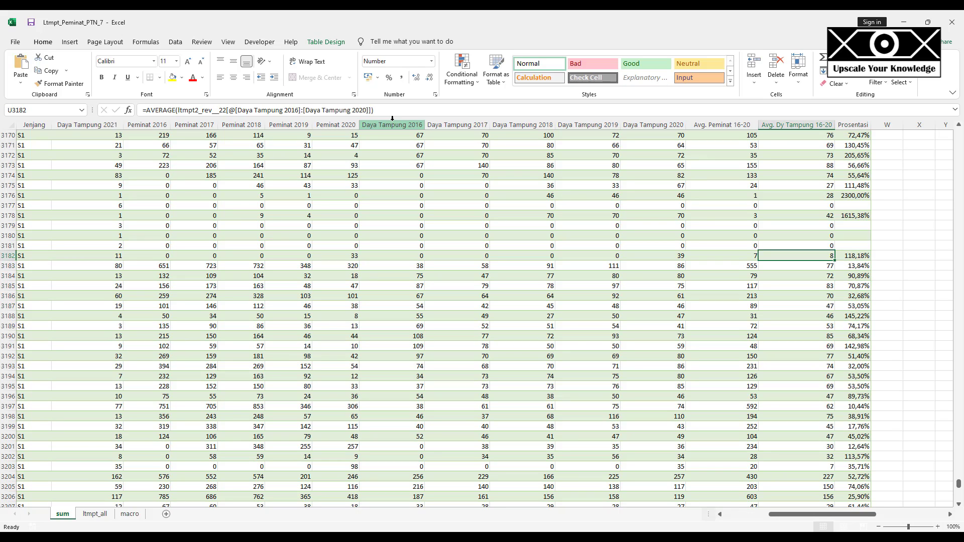
{"action": "key", "text": "Left"}
{"action": "key", "text": "Left"}
{"action": "key", "text": "Left"}
{"action": "key", "text": "Left"}
{"action": "key", "text": "Left"}
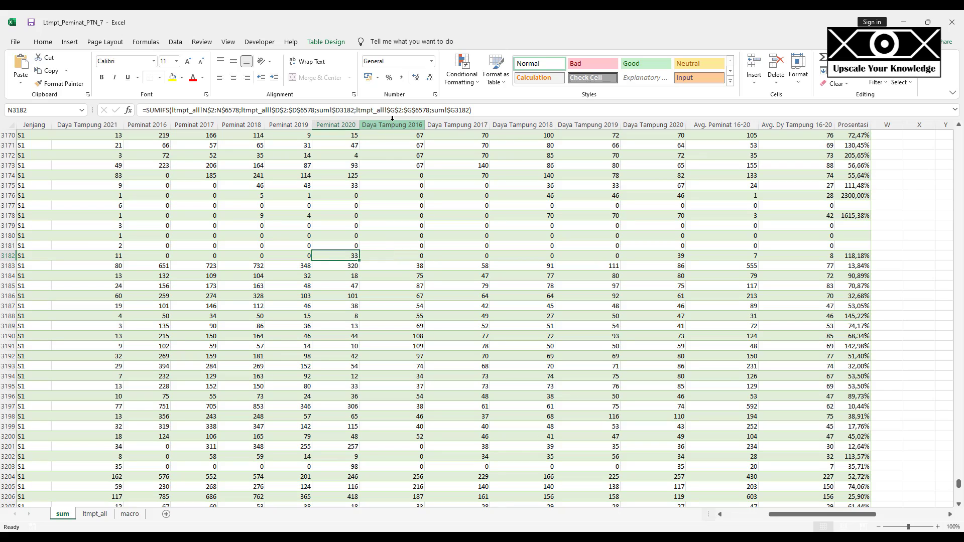
{"action": "key", "text": "shift+Left"}
{"action": "key", "text": "shift+Left"}
{"action": "key", "text": "shift+Left"}
{"action": "key", "text": "shift+Left"}
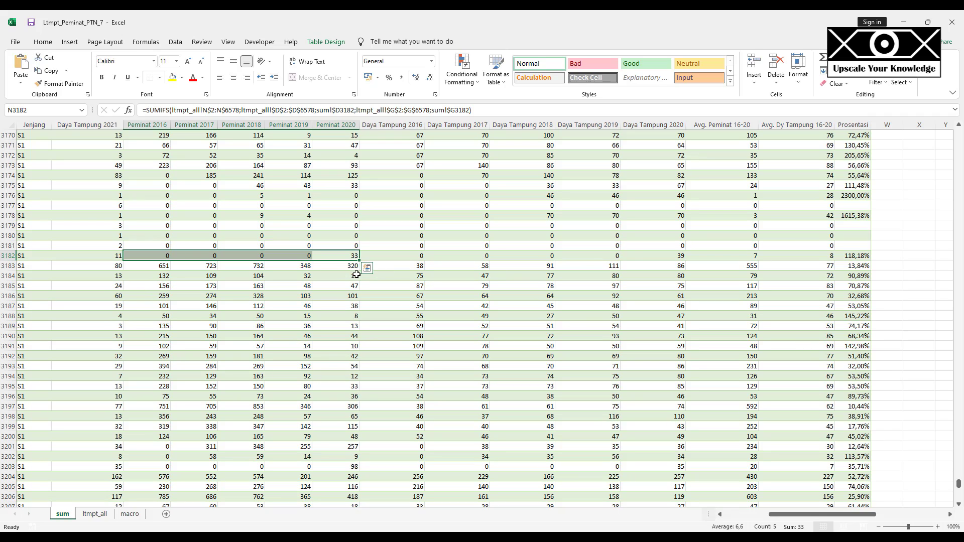
- Compare the Avg. Peminat 16-20 formula in T3182 with the yearly Peminat cells J3182:N3182 that it averages
{"action": "left_click", "coordinate": [735, 256]}
{"action": "key", "text": "alt+w"}
{"action": "scroll", "coordinate": [742, 256], "scroll_direction": "down", "scroll_amount": 1}
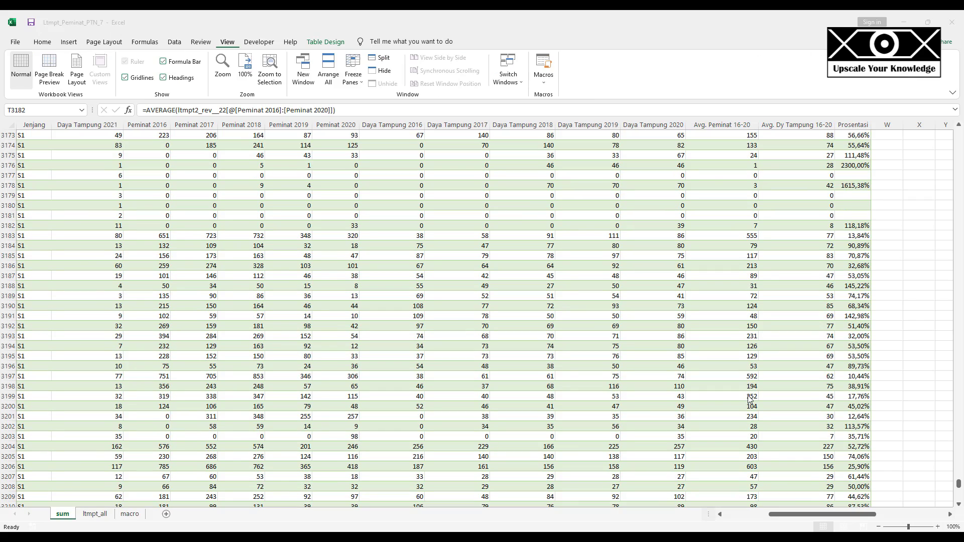
{"action": "left_click", "coordinate": [755, 229]}
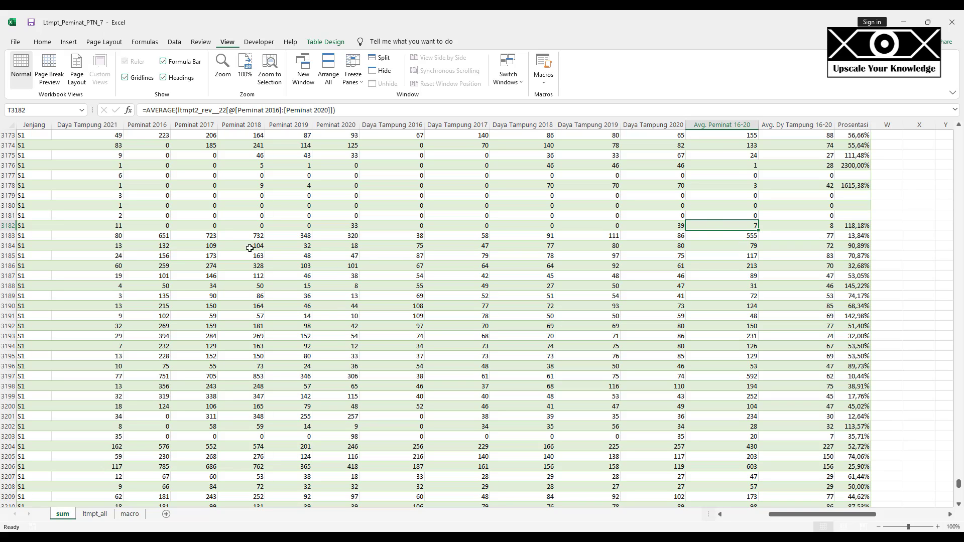
{"action": "left_click_drag", "start_coordinate": [166, 227], "coordinate": [352, 225]}
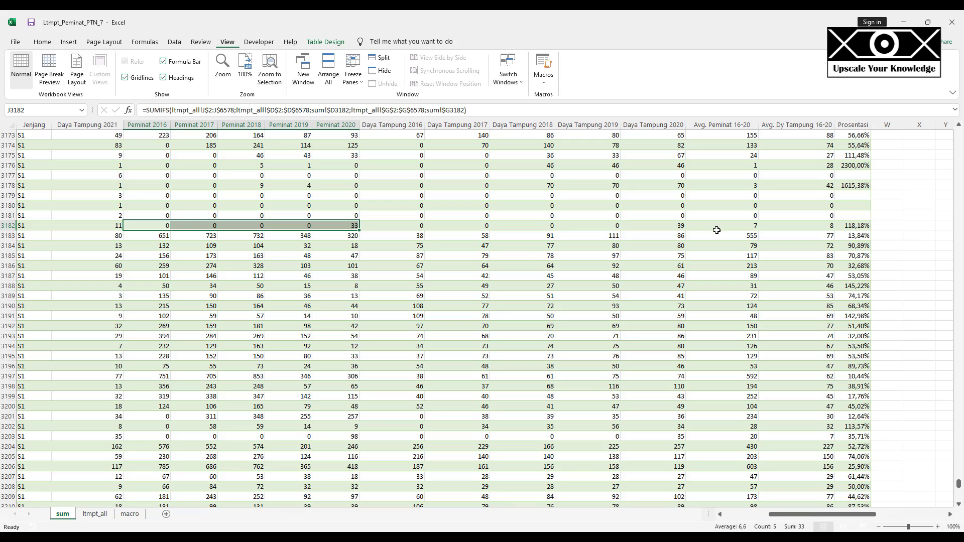
- Try clearing the zero-value Peminat 2016 through Peminat 2019 cells in row 3182, one at a time
{"action": "left_click", "coordinate": [164, 229]}
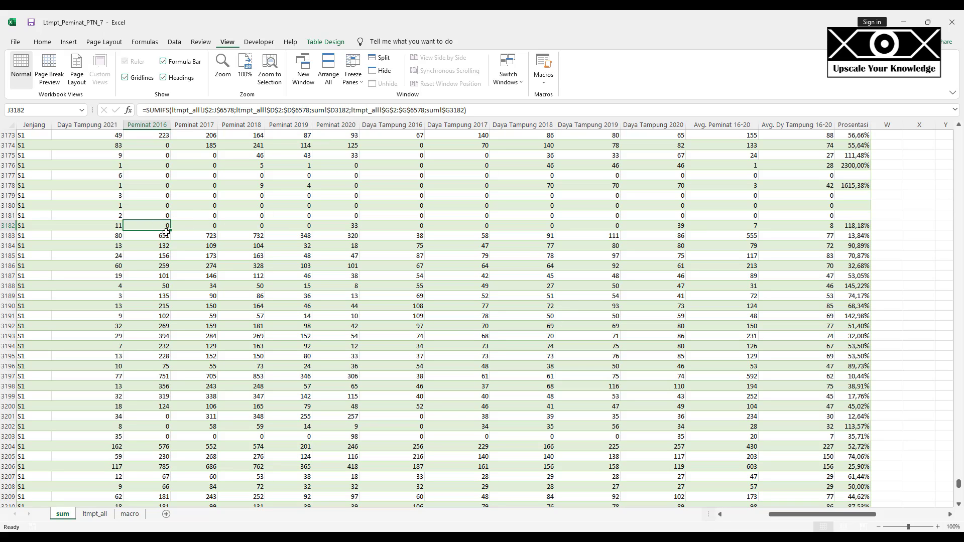
{"action": "key", "text": "Delete"}
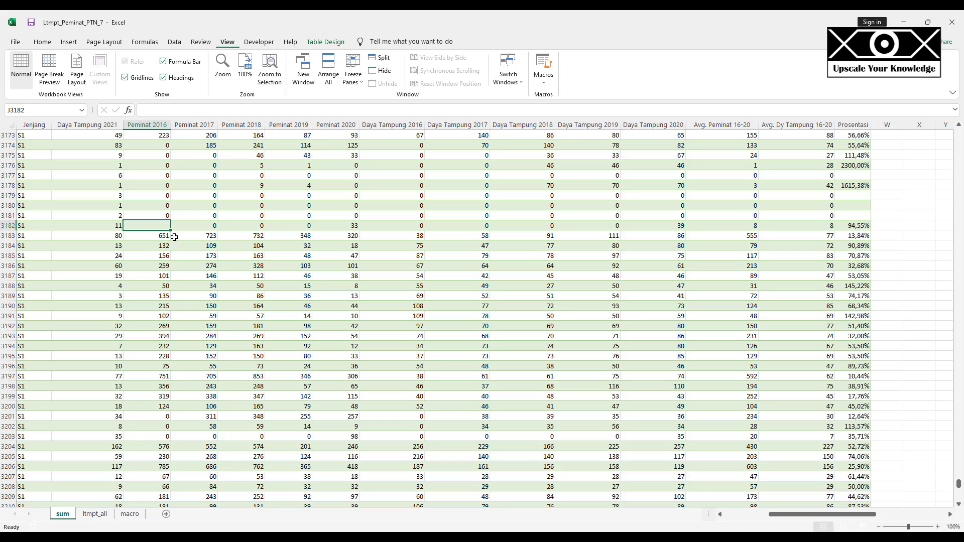
{"action": "left_click", "coordinate": [211, 226]}
{"action": "key", "text": "Delete"}
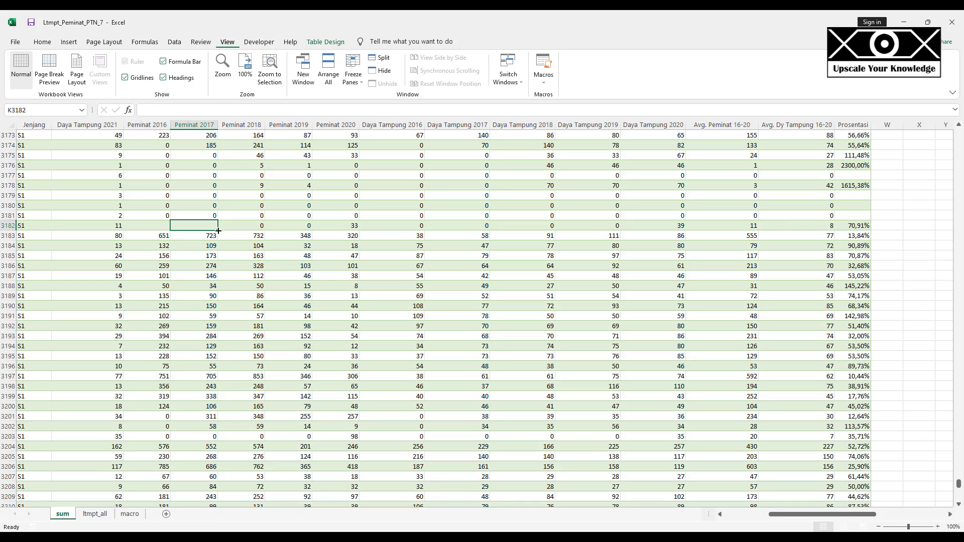
{"action": "left_click", "coordinate": [257, 226]}
{"action": "key", "text": "Delete"}
{"action": "left_click", "coordinate": [294, 227]}
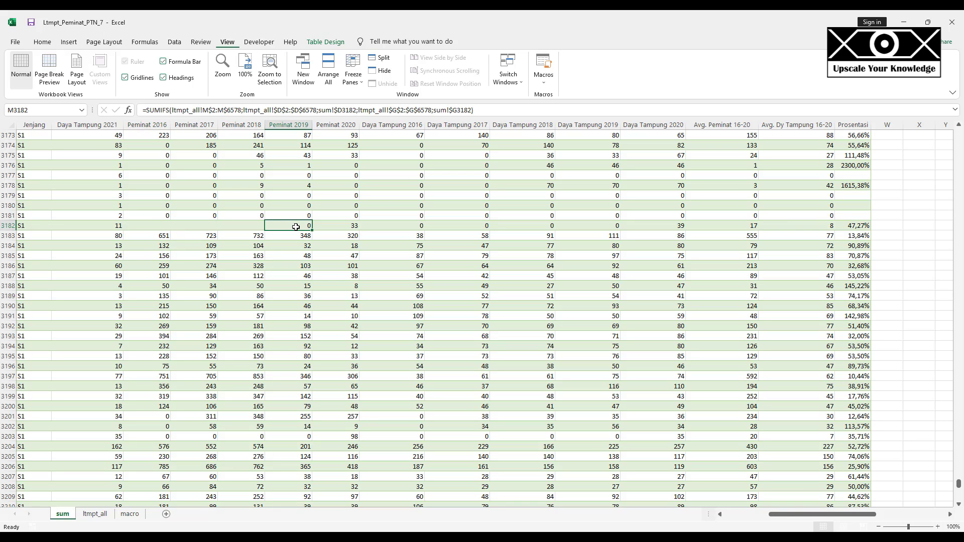
{"action": "key", "text": "Delete"}
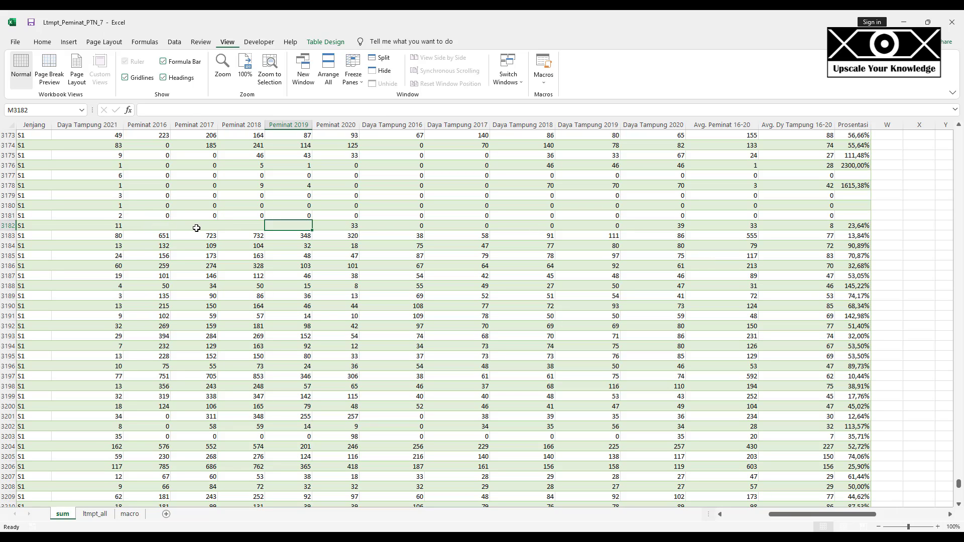
- Undo the clearing of the Peminat 2016 through Peminat 2019 cells in row 3182
{"action": "key", "text": "ctrl+v"}
{"action": "key", "text": "Left"}
{"action": "key", "text": "ctrl+v"}
{"action": "key", "text": "Left"}
{"action": "key", "text": "ctrl+v"}
{"action": "key", "text": "Left"}
{"action": "key", "text": "ctrl+v"}
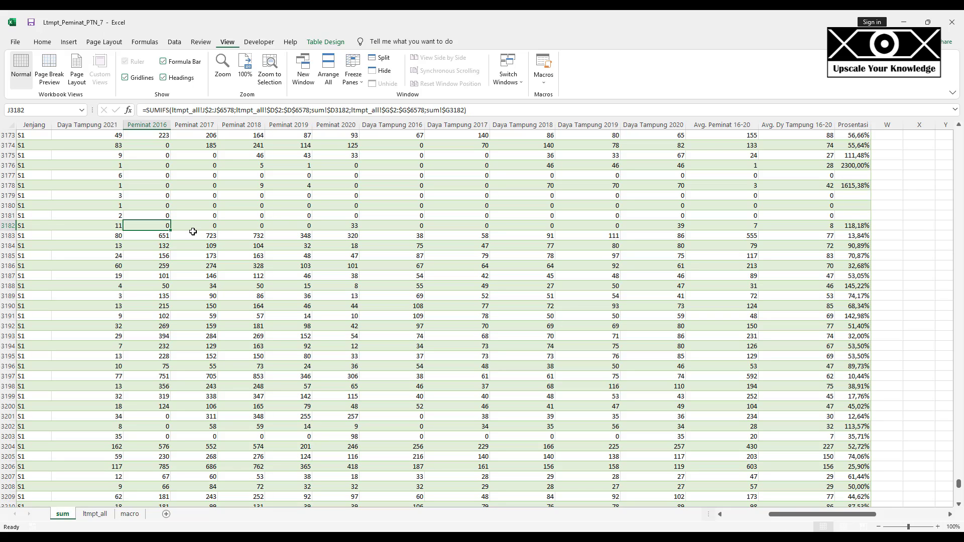
- Wrap the Peminat 2016 SUMIFS formula in J3182 in an IF that returns "" when the sum equals 0, otherwise the same SUMIFS
{"action": "left_click", "coordinate": [145, 110]}
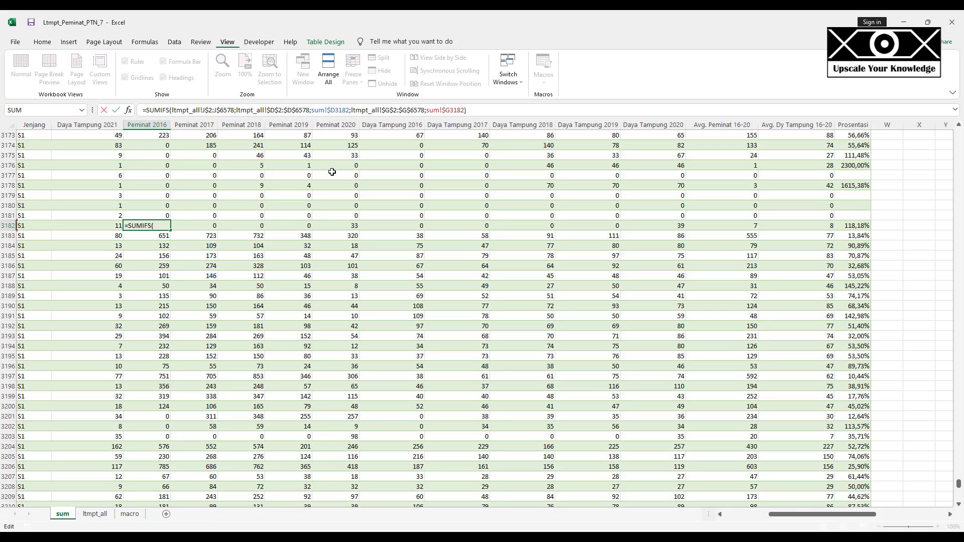
{"action": "type", "text": "if("}
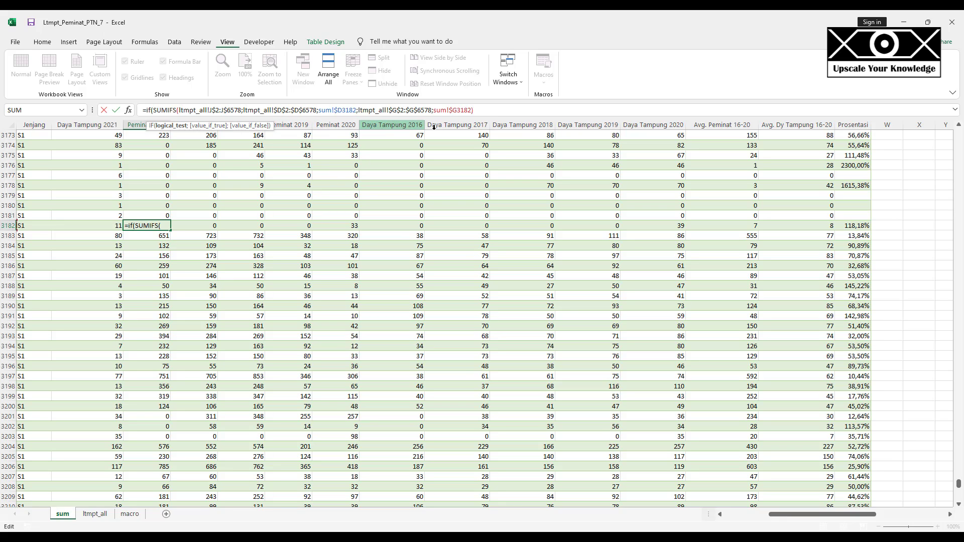
{"action": "left_click", "coordinate": [482, 111]}
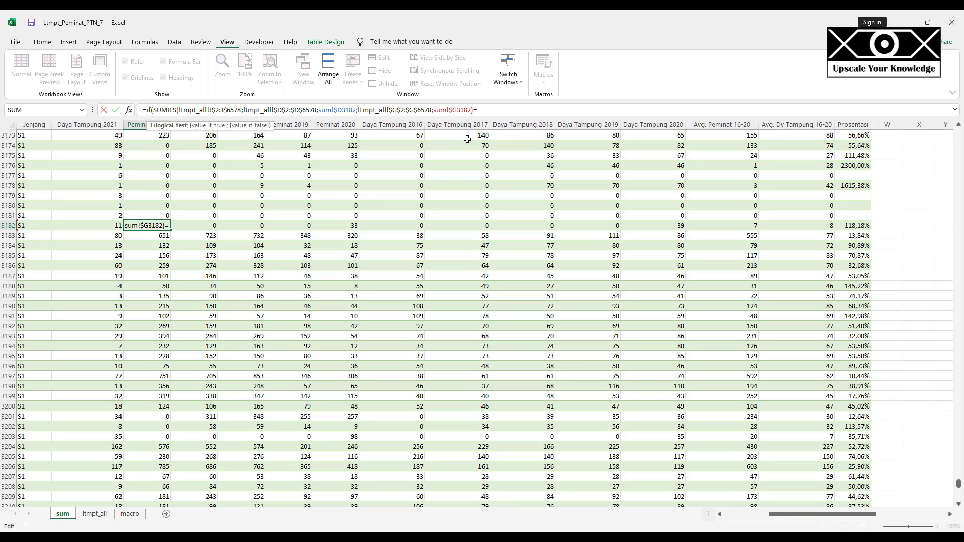
{"action": "type", "text": "=0;"}
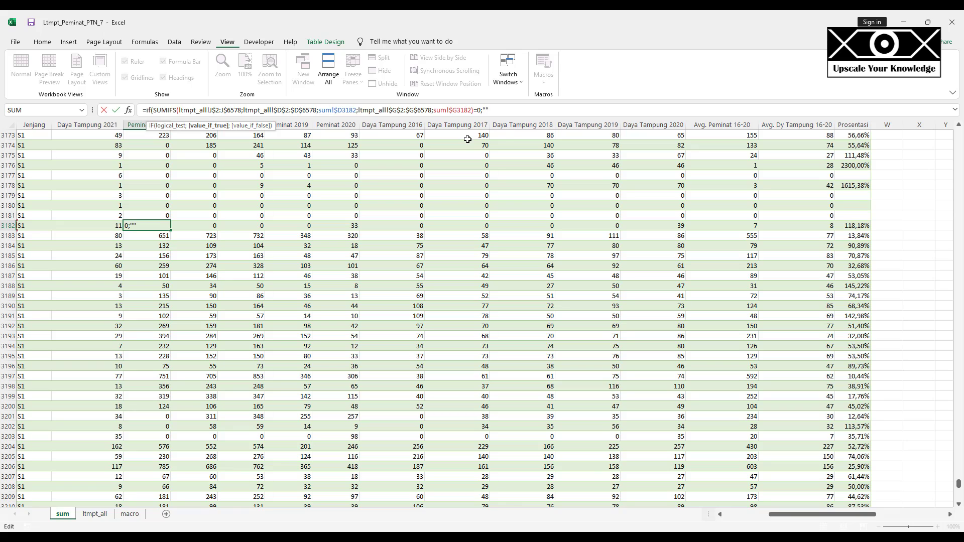
{"action": "type", "text": "\"\";"}
{"action": "left_click_drag", "start_coordinate": [473, 110], "coordinate": [155, 119]}
{"action": "key", "text": "ctrl+c"}
{"action": "left_click", "coordinate": [523, 114]}
{"action": "key", "text": "ctrl+v"}
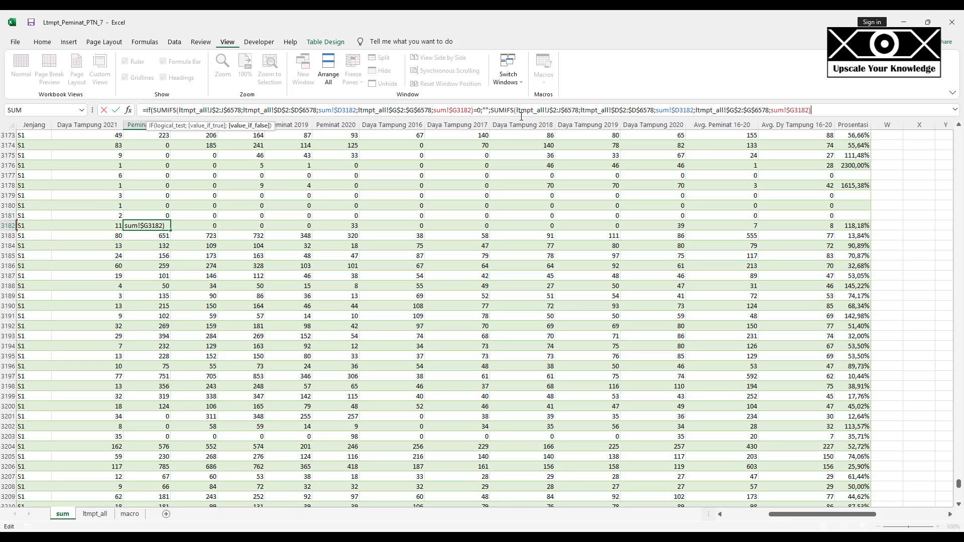
{"action": "key", "text": "Return"}
{"action": "key", "text": "Return"}
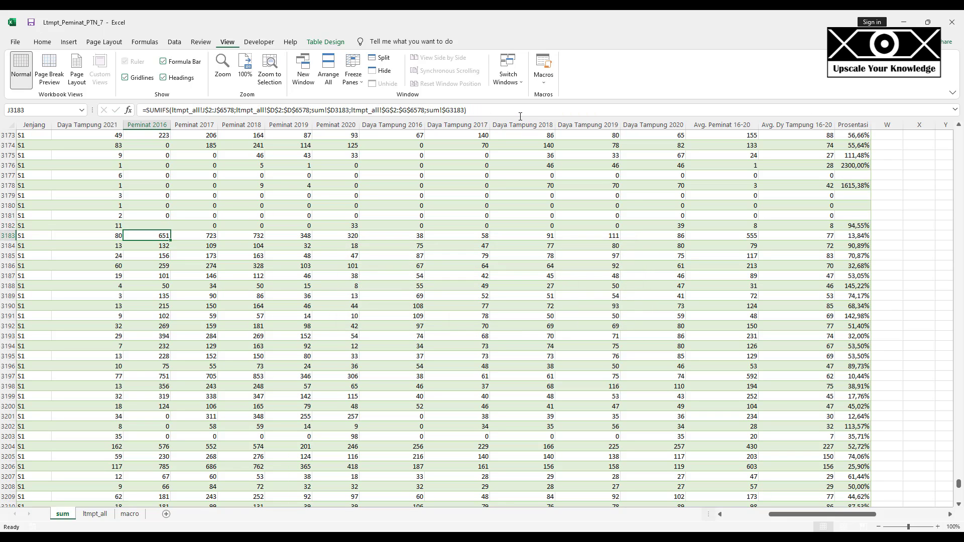
{"action": "key", "text": "Up"}
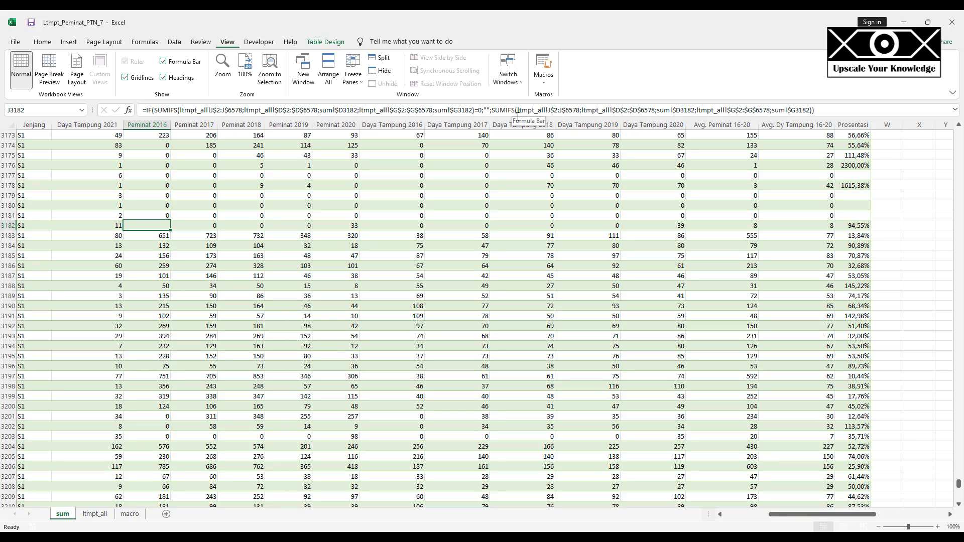
- Wrap the Peminat 2017 SUMIFS formula in K3182 in an IF that returns "" when the sum equals 0, otherwise the same SUMIFS
{"action": "key", "text": "Right"}
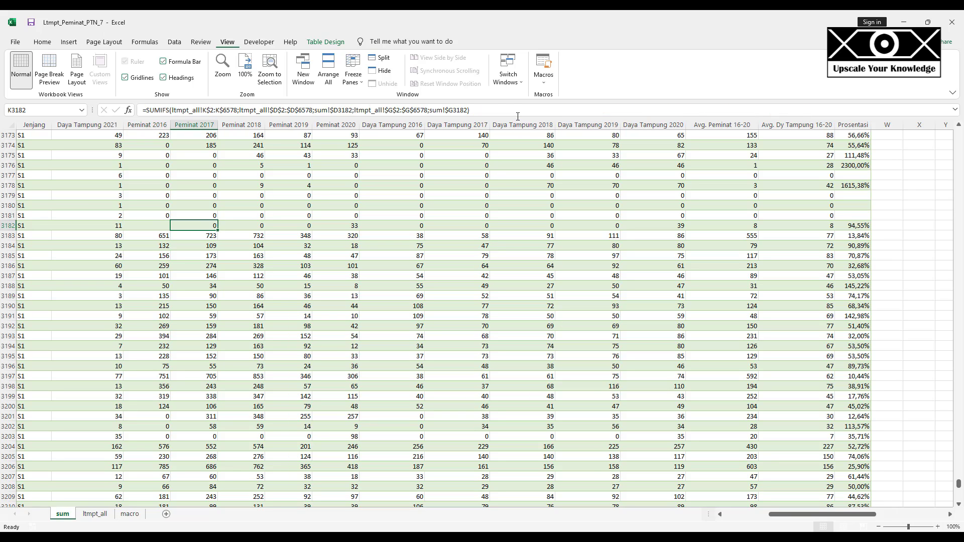
{"action": "left_click", "coordinate": [146, 110]}
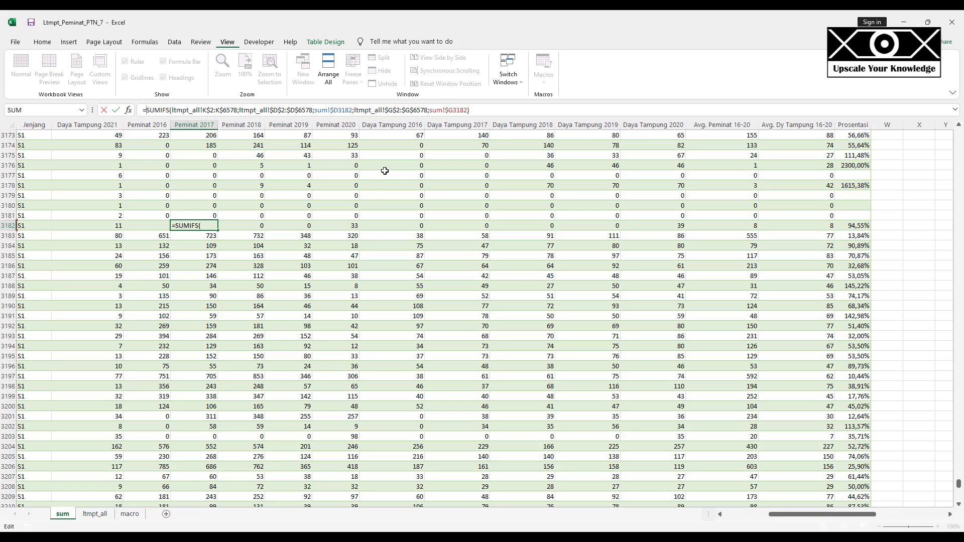
{"action": "type", "text": "if("}
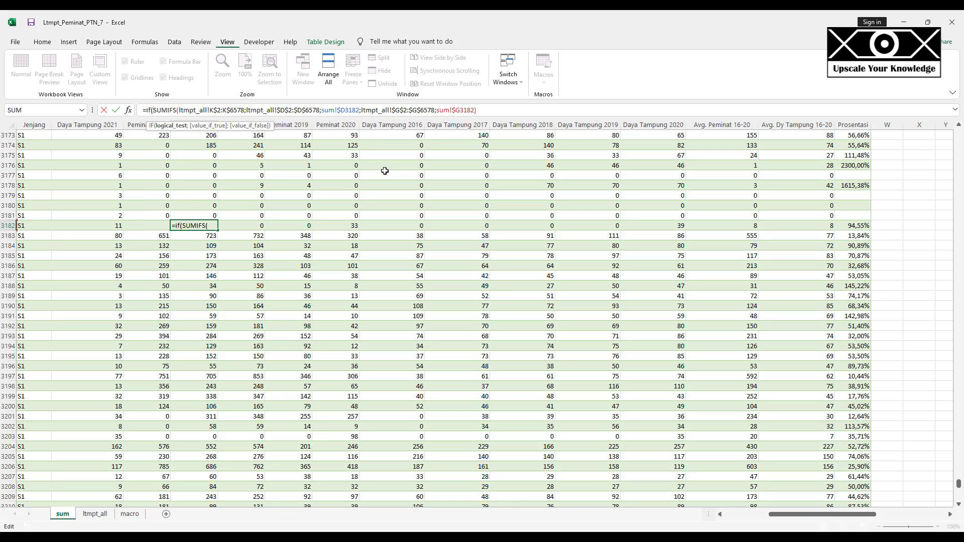
{"action": "left_click", "coordinate": [506, 107]}
{"action": "type", "text": "=0;"}
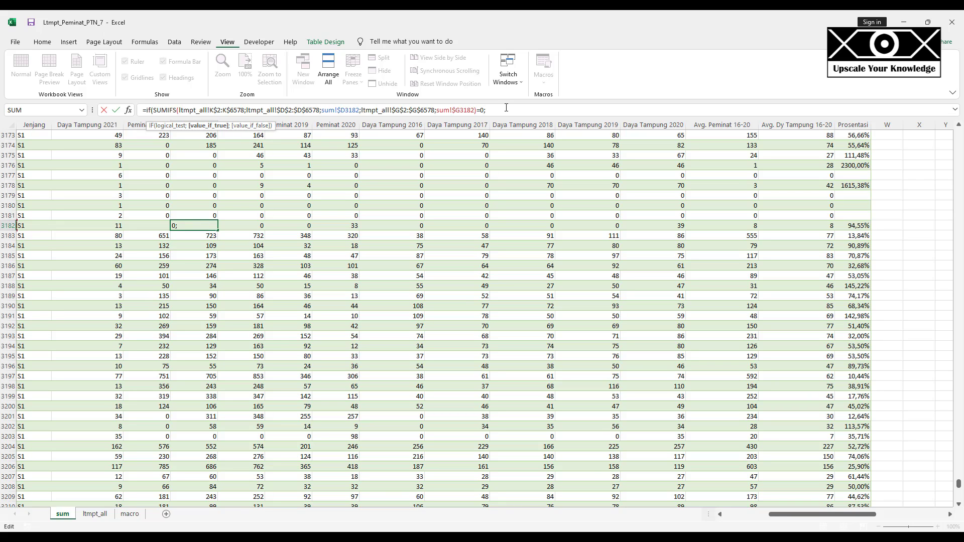
{"action": "type", "text": "\"\";"}
{"action": "left_click_drag", "start_coordinate": [477, 113], "coordinate": [156, 119]}
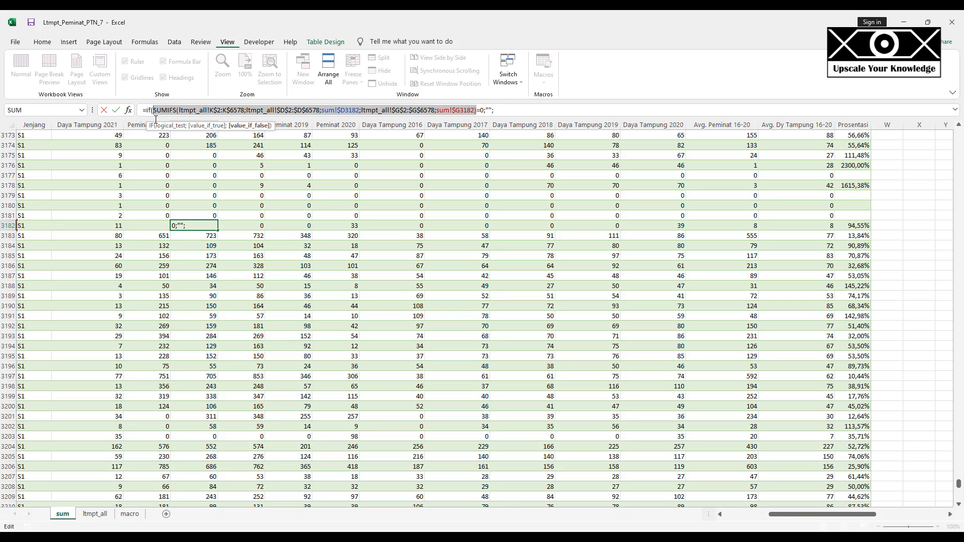
{"action": "key", "text": "ctrl+c"}
{"action": "left_click", "coordinate": [519, 107]}
{"action": "key", "text": "ctrl+v"}
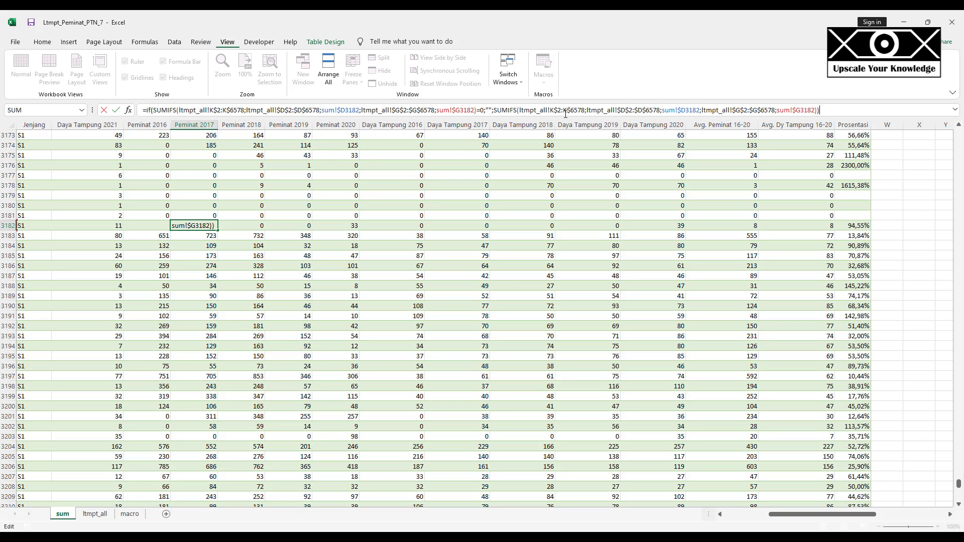
{"action": "key", "text": "Return"}
{"action": "key", "text": "Up"}
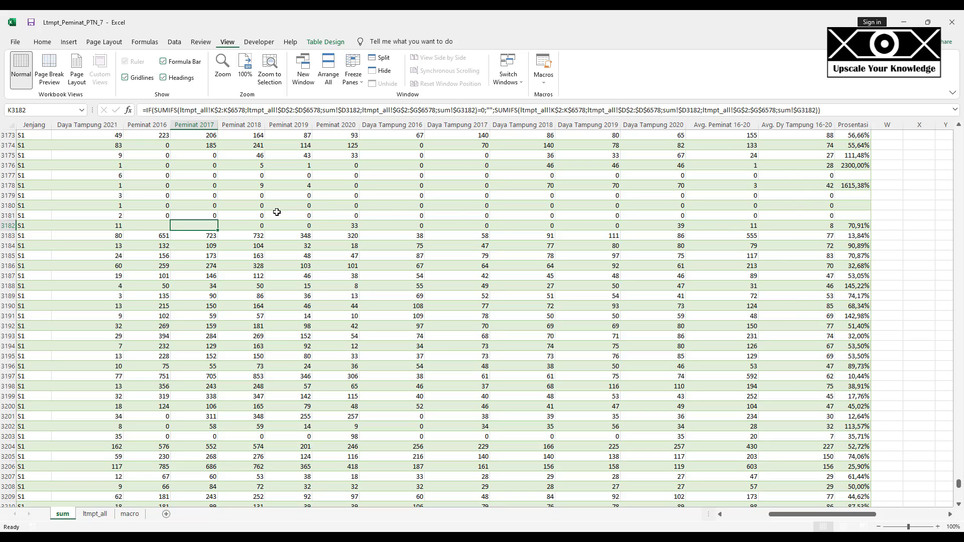
- Wrap the Peminat 2018 SUMIFS formula in L3182 in an IF that returns "" when the sum equals 0, otherwise the same SUMIFS
{"action": "left_click", "coordinate": [249, 224]}
{"action": "key", "text": "F2"}
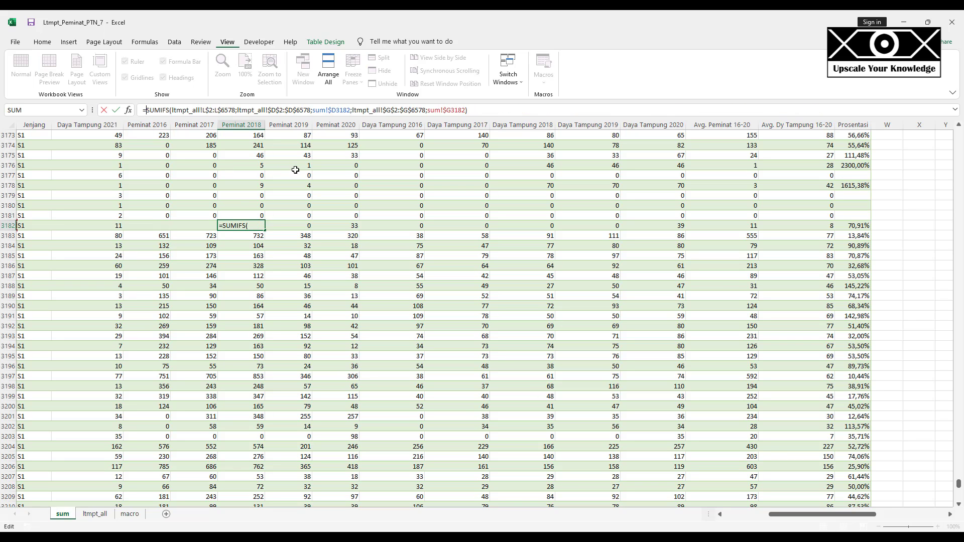
{"action": "type", "text": "if("}
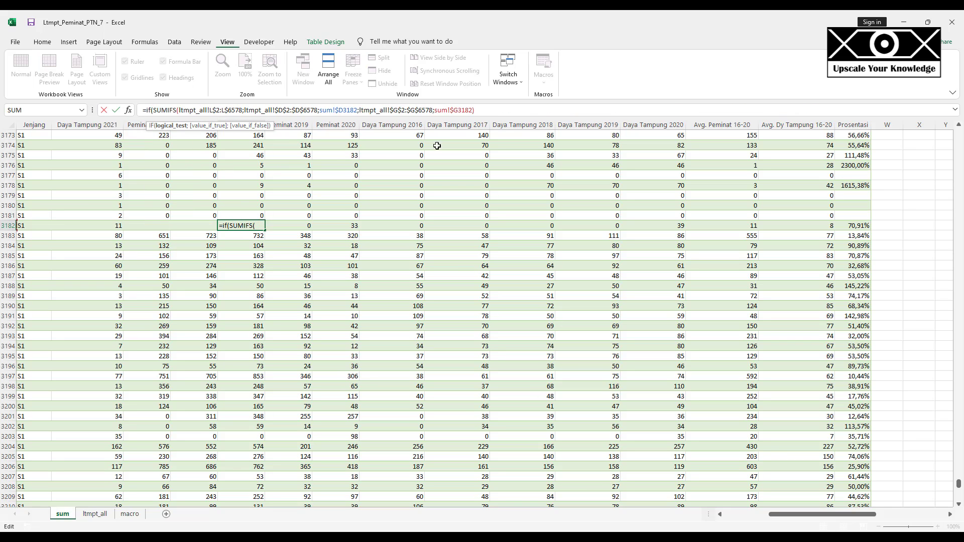
{"action": "left_click", "coordinate": [480, 110]}
{"action": "type", "text": "=0;"}
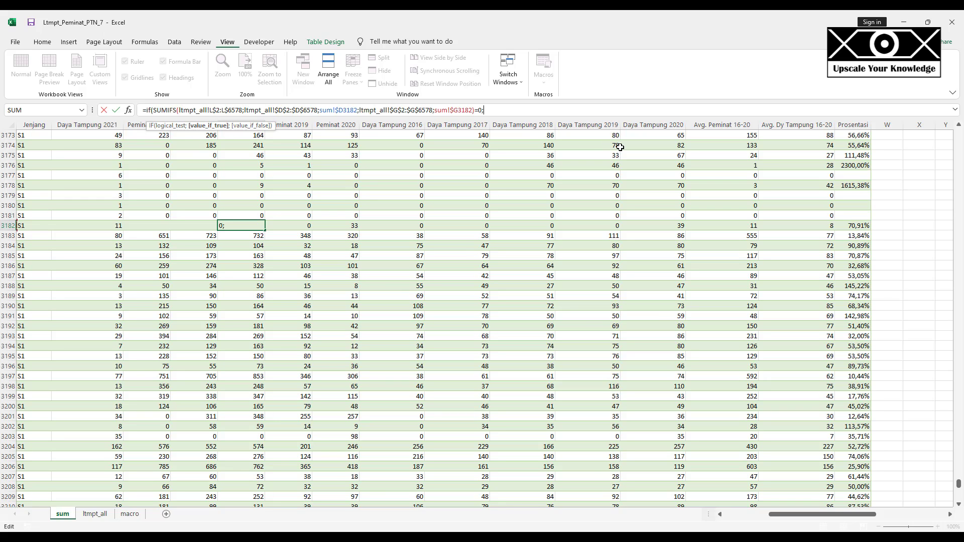
{"action": "type", "text": "\"\";"}
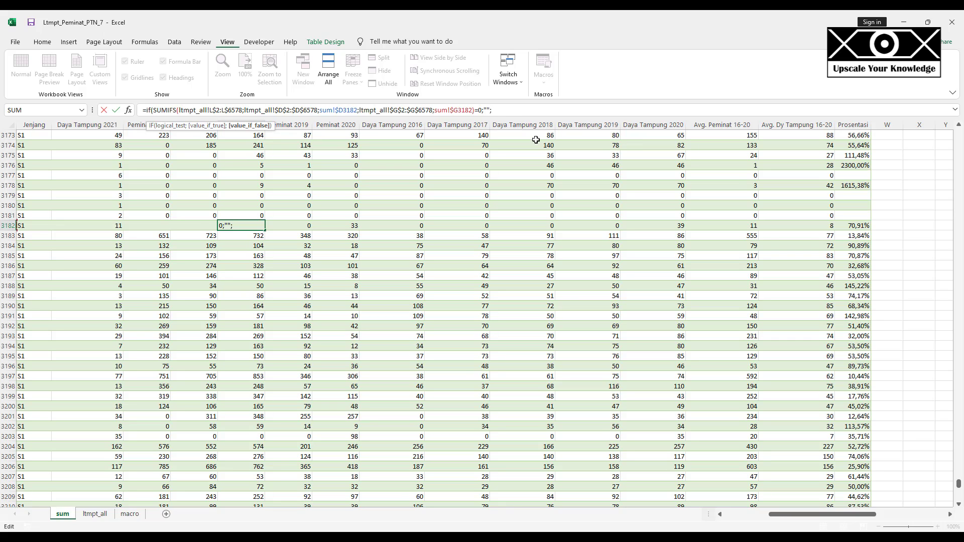
{"action": "left_click_drag", "start_coordinate": [475, 110], "coordinate": [154, 123]}
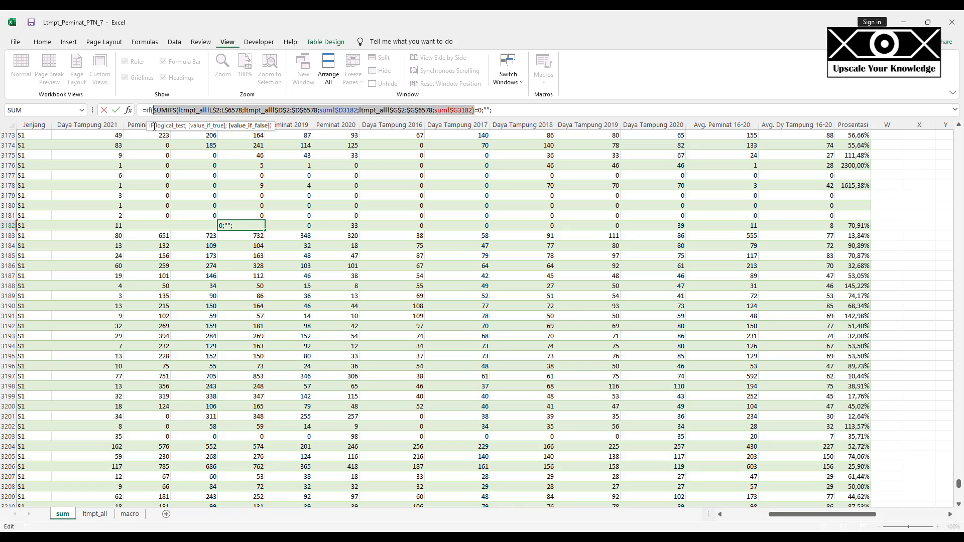
{"action": "key", "text": "ctrl+c"}
{"action": "left_click", "coordinate": [515, 111]}
{"action": "key", "text": "ctrl+v"}
{"action": "key", "text": "ctrl+Return"}
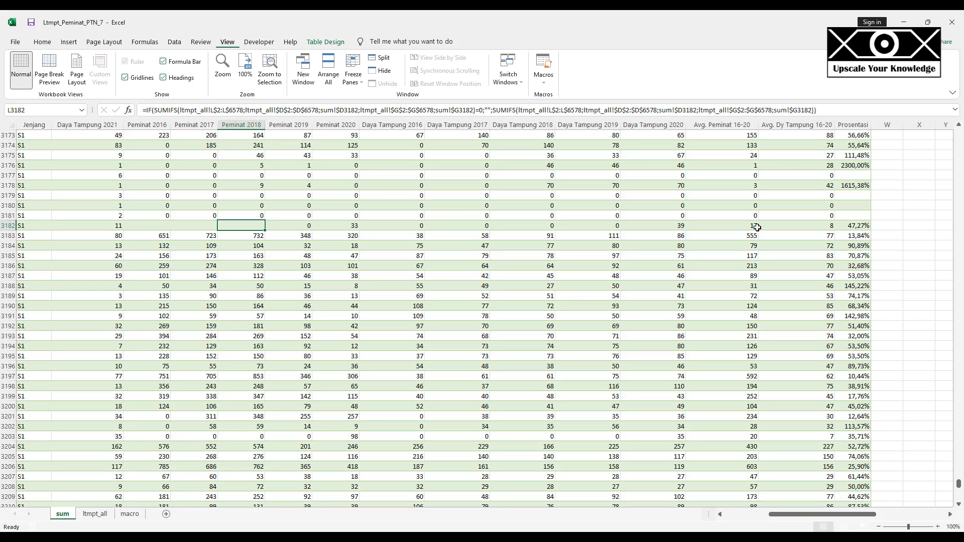
- Wrap the Peminat 2019 SUMIFS formula in M3182 in an IF that returns "" when the sum equals 0, otherwise the same SUMIFS
{"action": "left_click", "coordinate": [288, 224]}
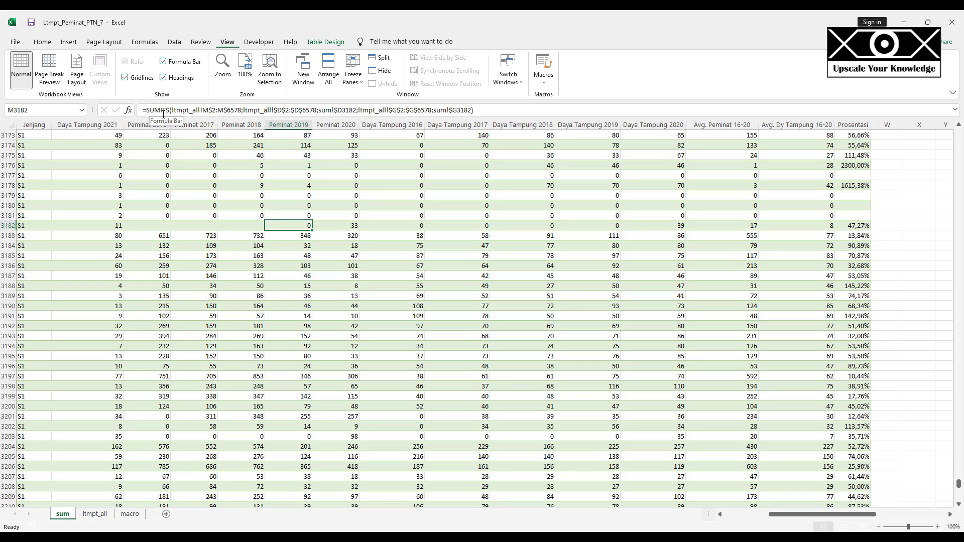
{"action": "left_click", "coordinate": [148, 108]}
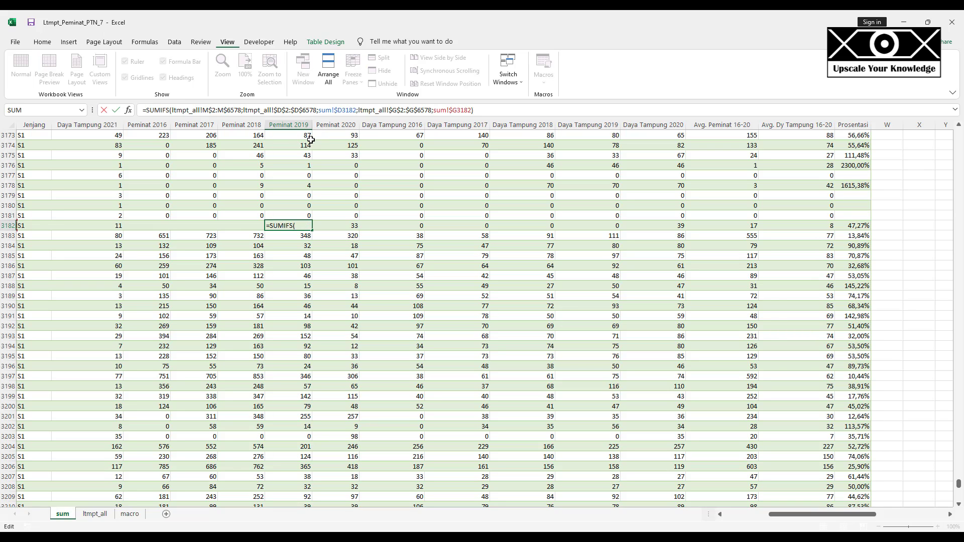
{"action": "type", "text": "if("}
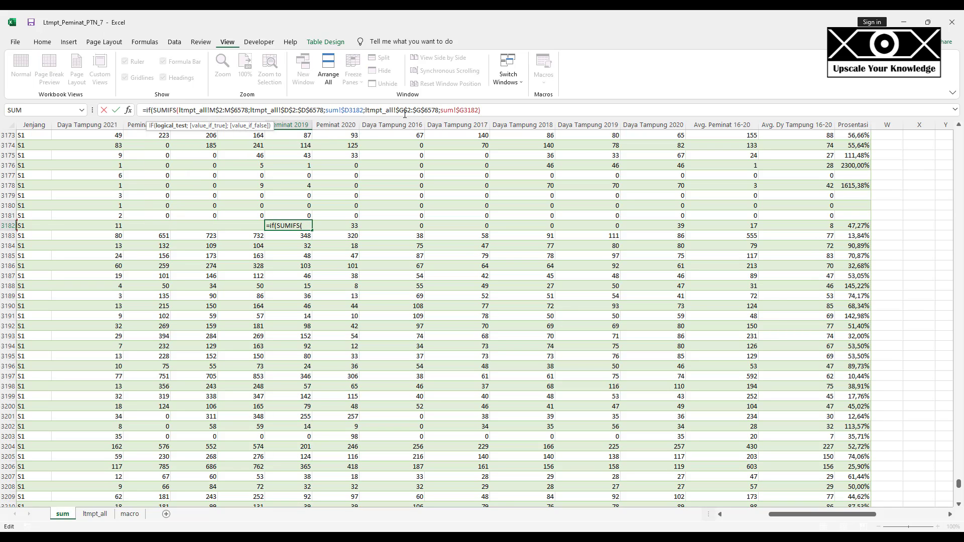
{"action": "left_click", "coordinate": [480, 109]}
{"action": "type", "text": ")=0;\"\""}
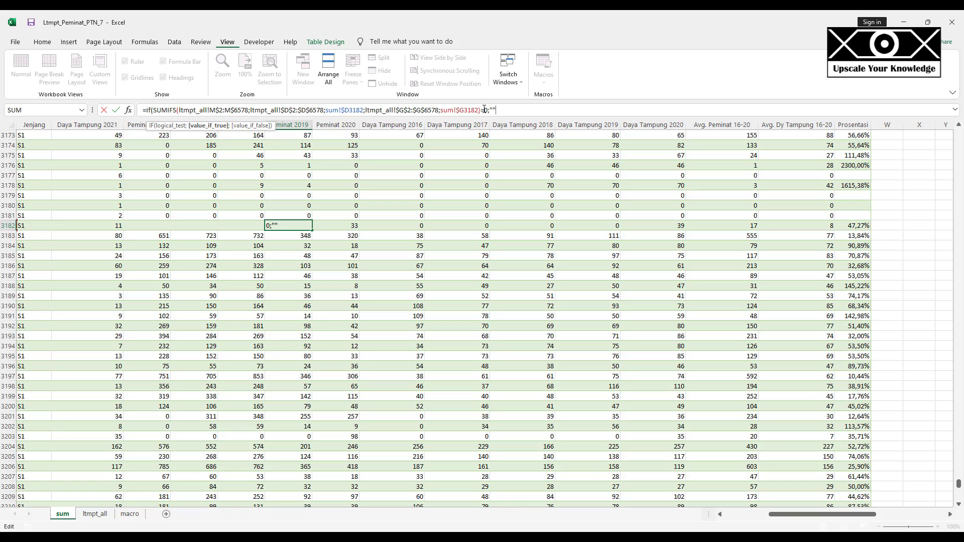
{"action": "type", "text": ";"}
{"action": "left_click_drag", "start_coordinate": [481, 112], "coordinate": [154, 112]}
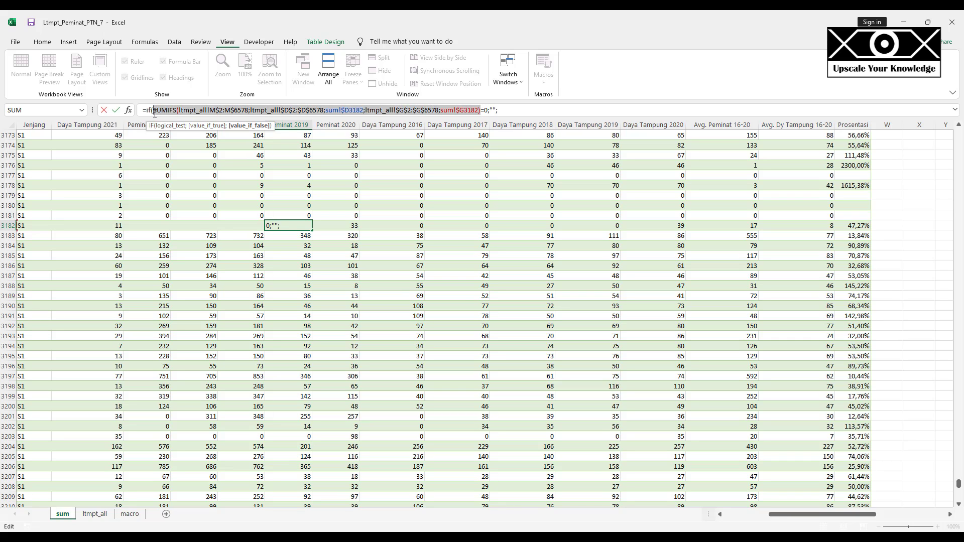
{"action": "left_click", "coordinate": [520, 111]}
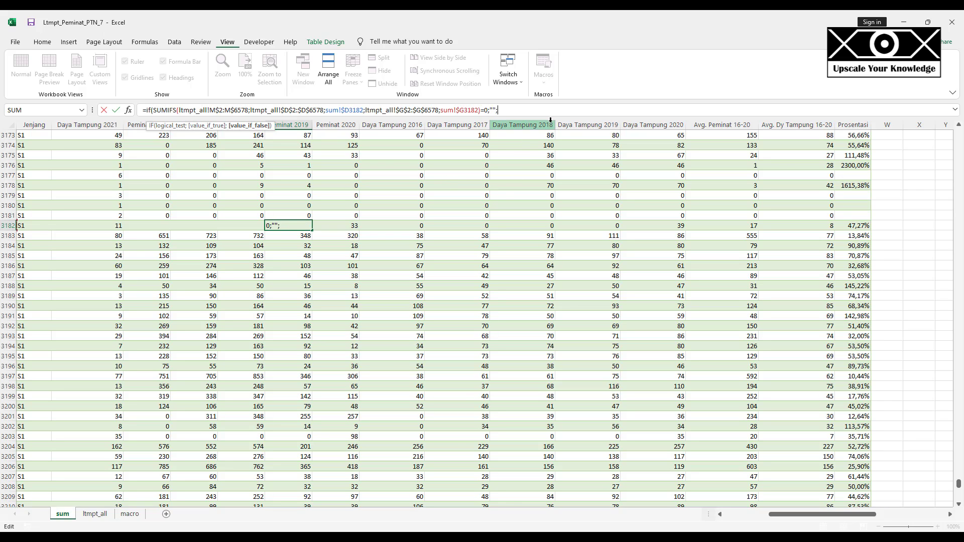
{"action": "key", "text": "ctrl+v"}
{"action": "type", "text": ")"}
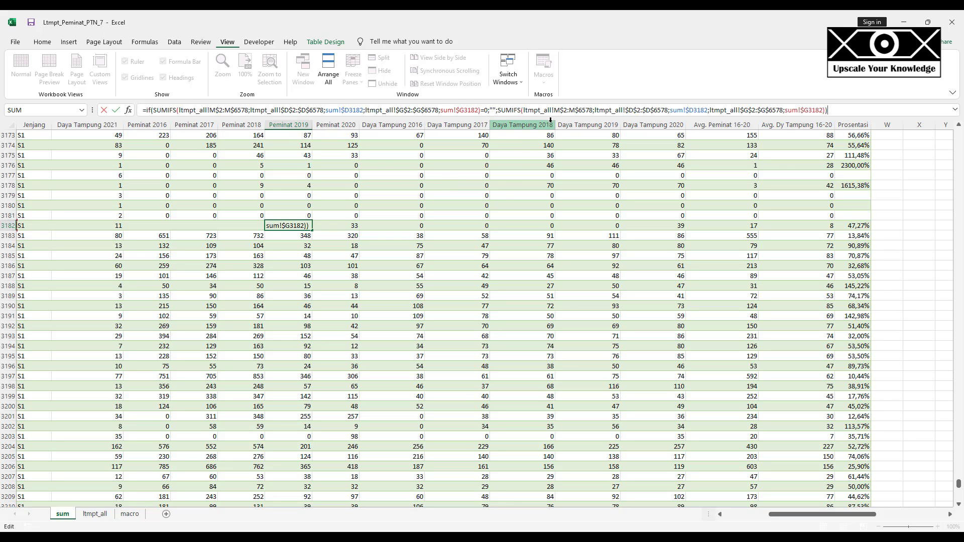
{"action": "key", "text": "ctrl+Return"}
- Wrap the Peminat 2020 SUMIFS formula in N3182 in an IF that returns "" when the sum equals 0, otherwise the same SUMIFS
{"action": "key", "text": "Right"}
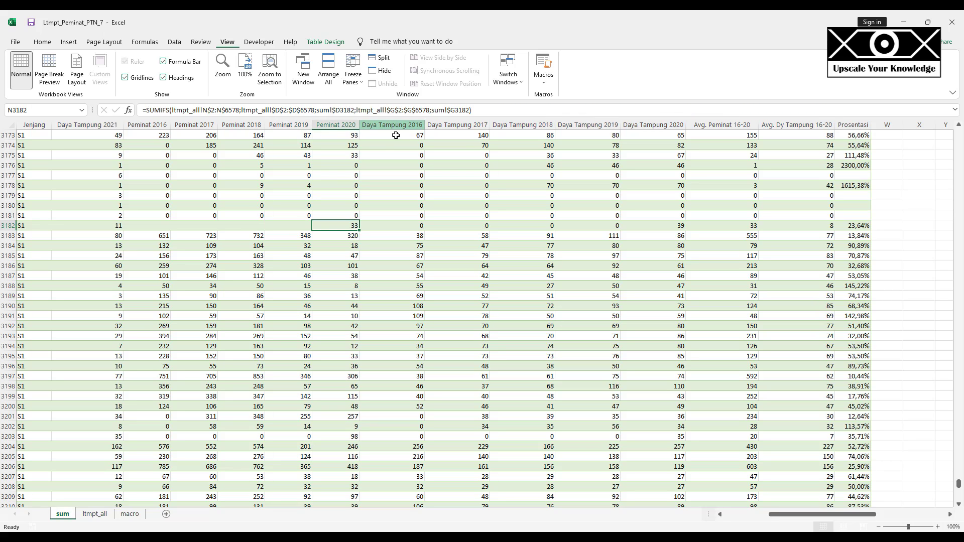
{"action": "left_click", "coordinate": [146, 109]}
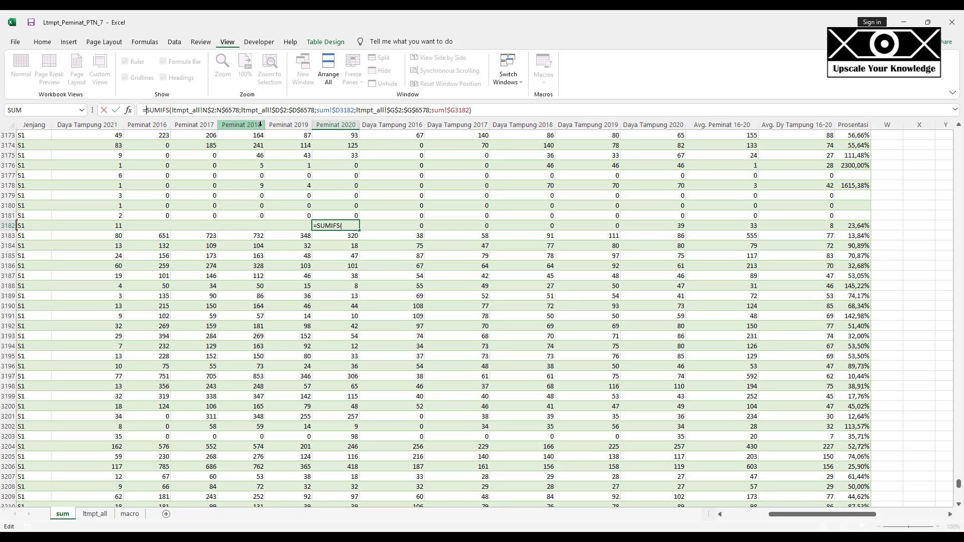
{"action": "type", "text": "if("}
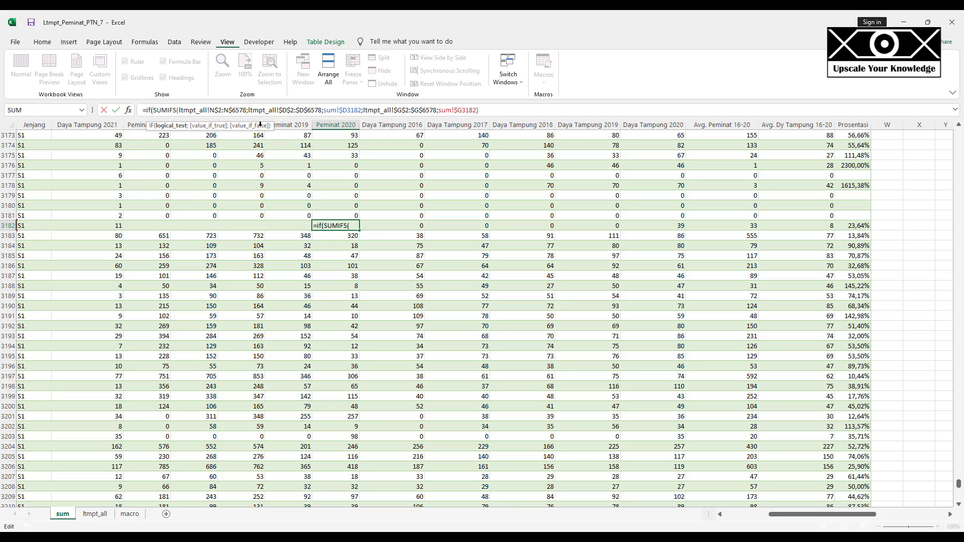
{"action": "left_click", "coordinate": [496, 110]}
{"action": "type", "text": "=0;"}
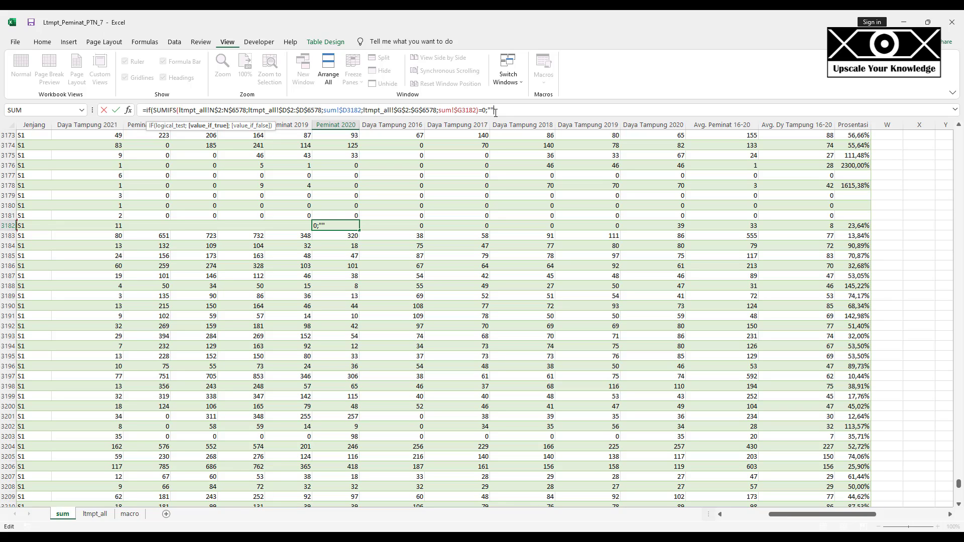
{"action": "type", "text": "\"\";"}
{"action": "left_click_drag", "start_coordinate": [480, 110], "coordinate": [155, 115]}
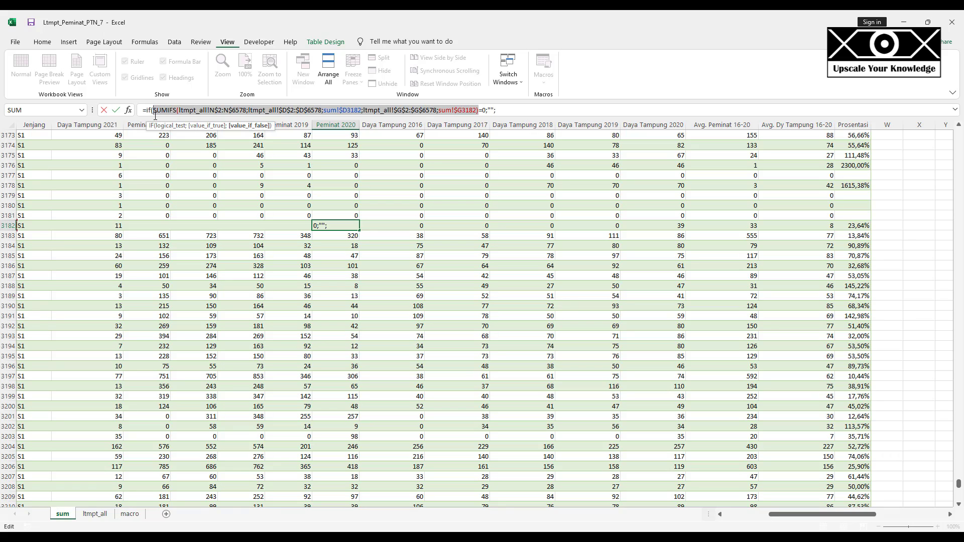
{"action": "left_click", "coordinate": [510, 110]}
{"action": "key", "text": "ctrl+v"}
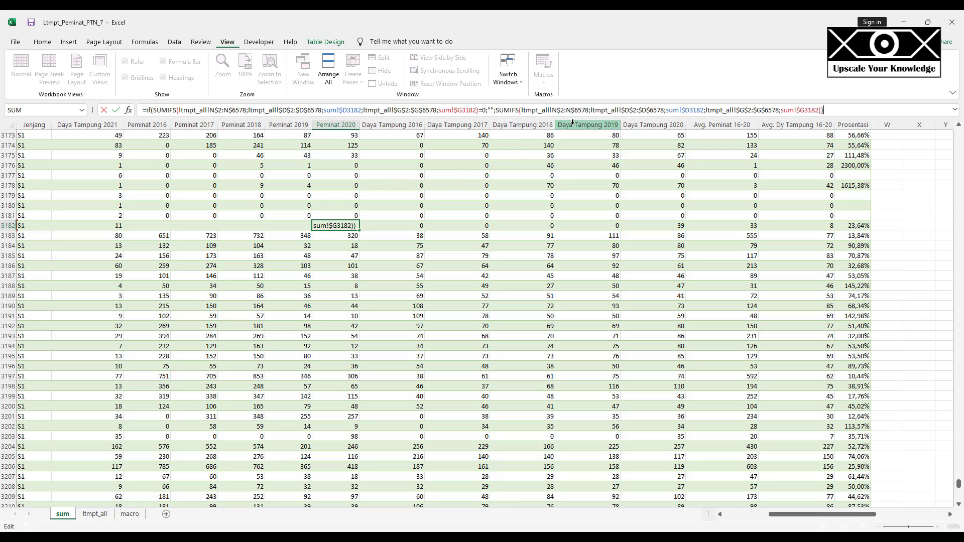
{"action": "key", "text": "Return"}
{"action": "key", "text": "Up"}
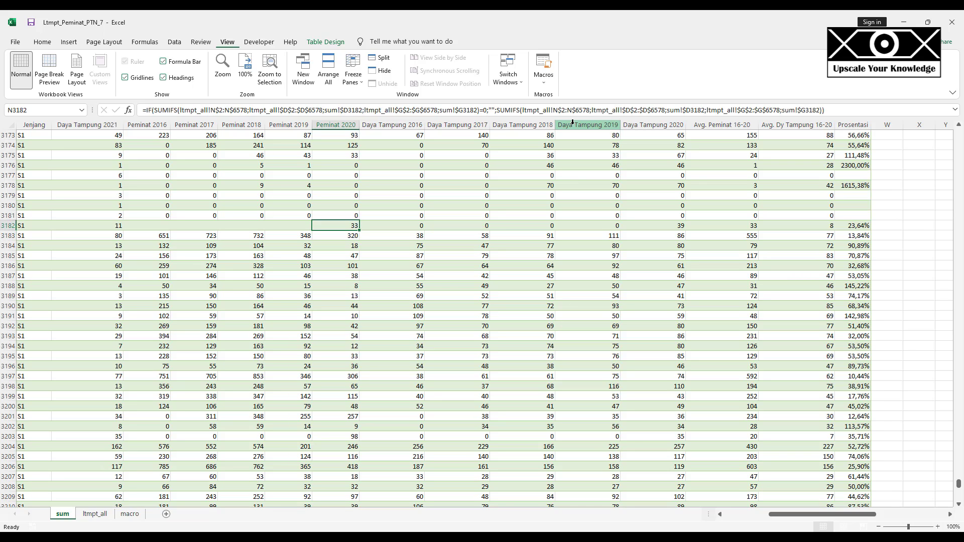
- Wrap the Daya Tampung 2016 SUMIFS formula in O3182 in an IF that returns "" when the sum equals 0, otherwise the same SUMIFS
{"action": "key", "text": "Right"}
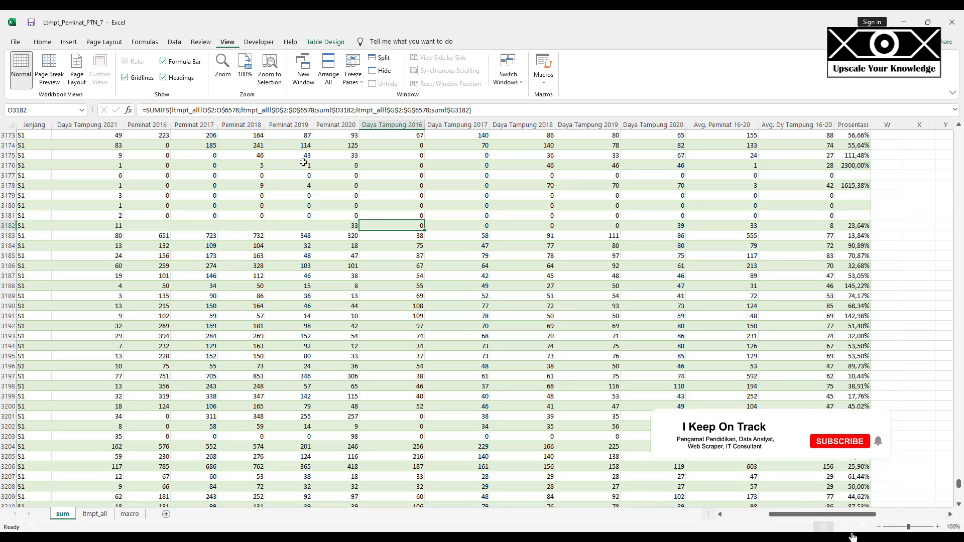
{"action": "key", "text": "F2"}
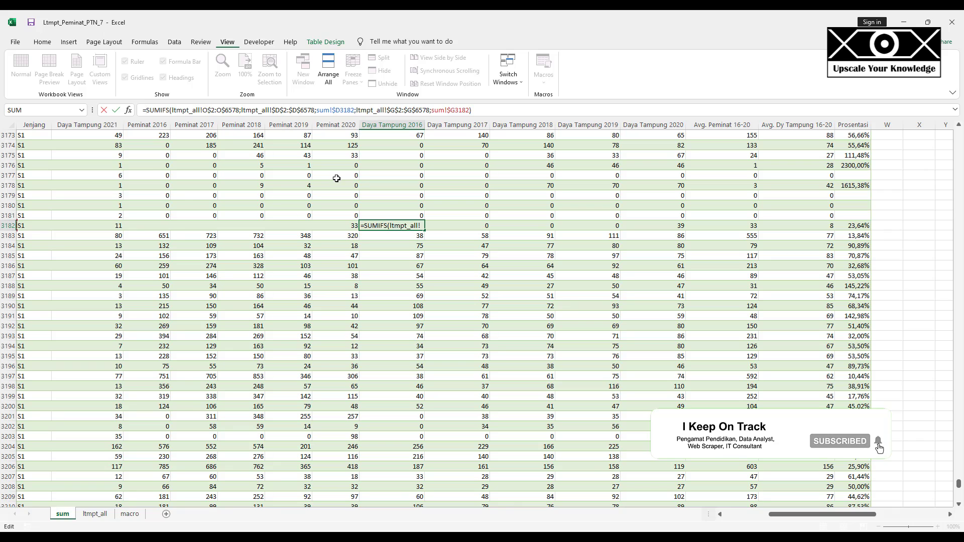
{"action": "type", "text": "if("}
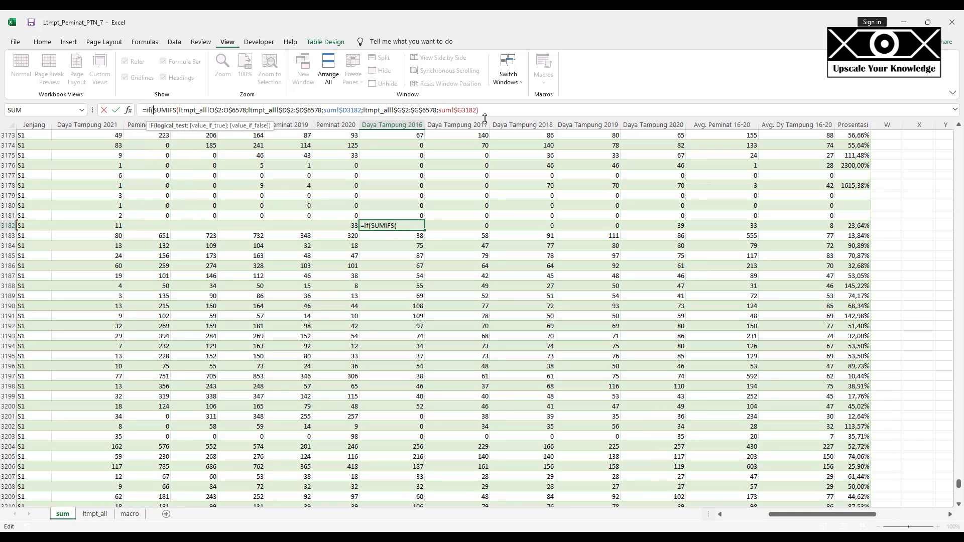
{"action": "key", "text": "End"}
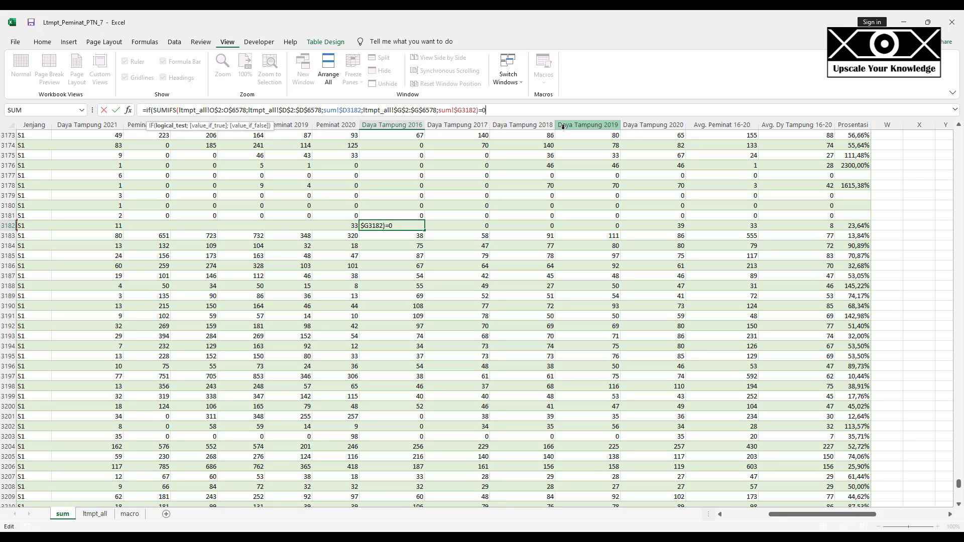
{"action": "type", "text": "=0;\"\""}
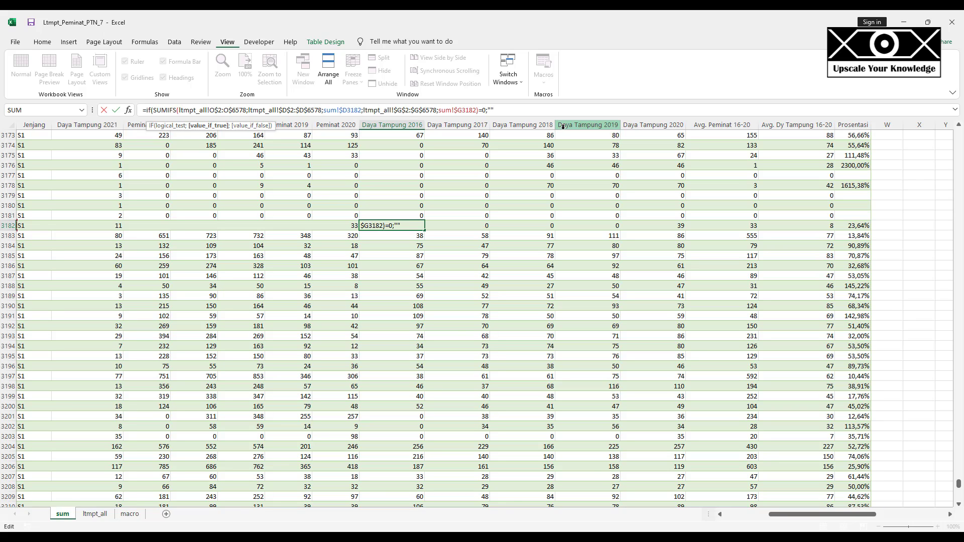
{"action": "type", "text": ";"}
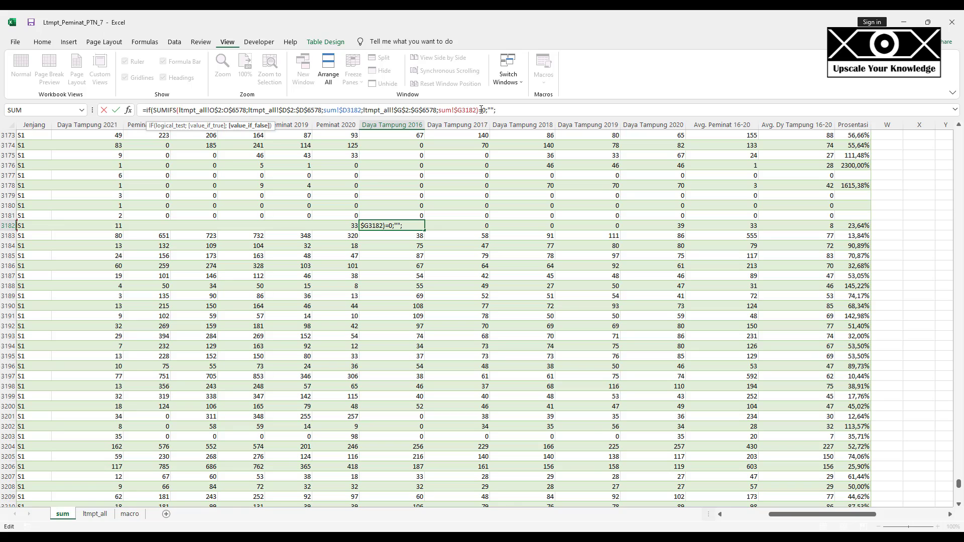
{"action": "left_click_drag", "start_coordinate": [480, 112], "coordinate": [153, 113]}
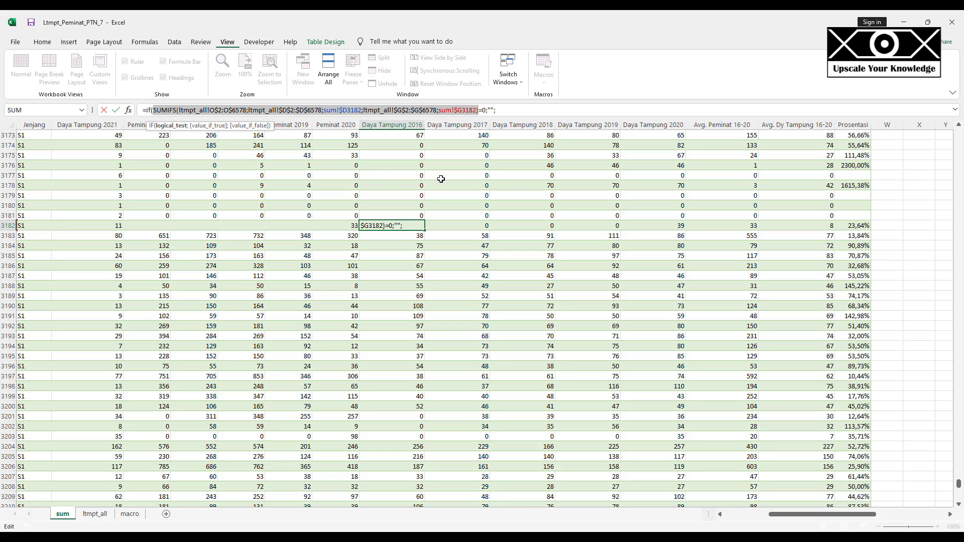
{"action": "key", "text": "ctrl+c"}
{"action": "key", "text": "End"}
{"action": "key", "text": "ctrl+v"}
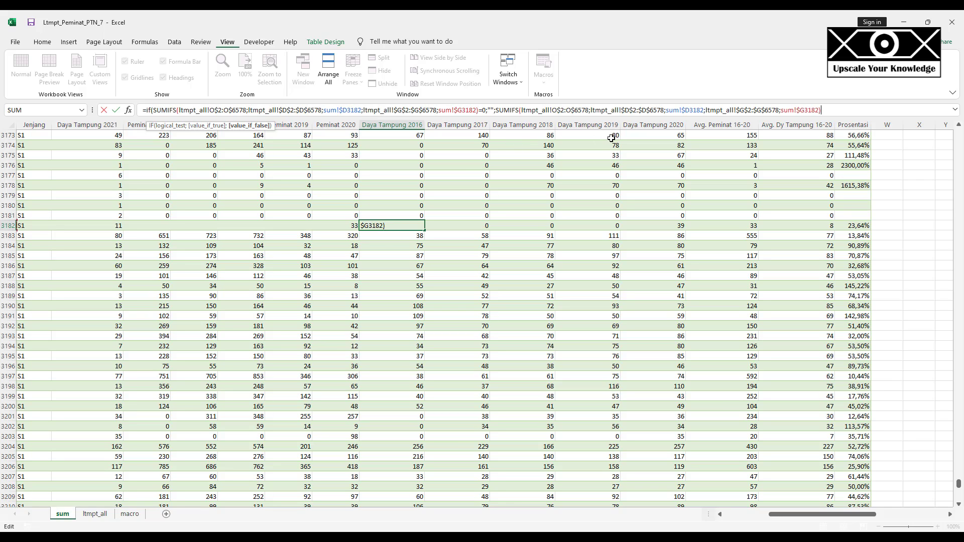
{"action": "type", "text": ")"}
{"action": "key", "text": "ctrl+Return"}
- Wrap the Daya Tampung 2017 SUMIFS formula in P3182 in an IF that returns "" when the sum equals 0, otherwise the same SUMIFS
{"action": "key", "text": "Right"}
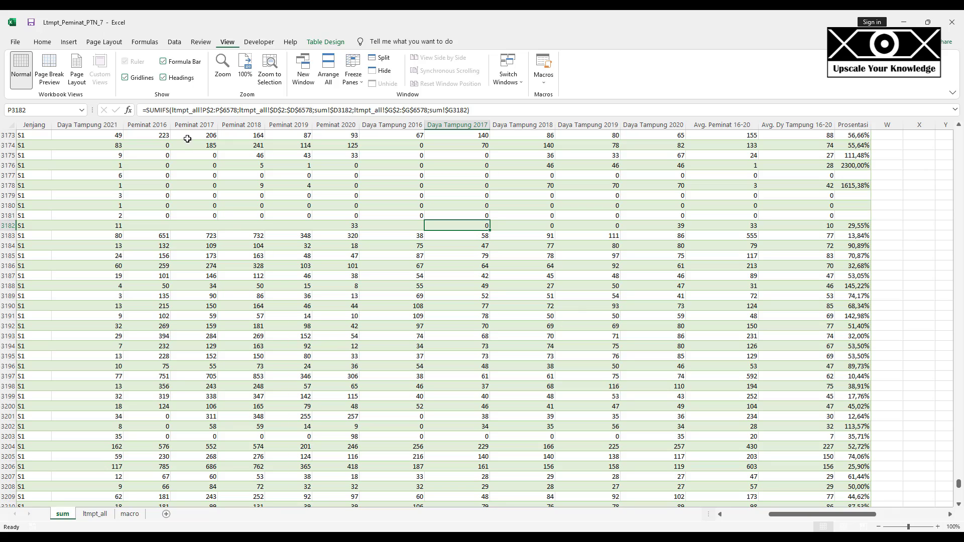
{"action": "left_click", "coordinate": [146, 110]}
{"action": "type", "text": "if("}
{"action": "key", "text": "End"}
{"action": "type", "text": "=0;\"\";"}
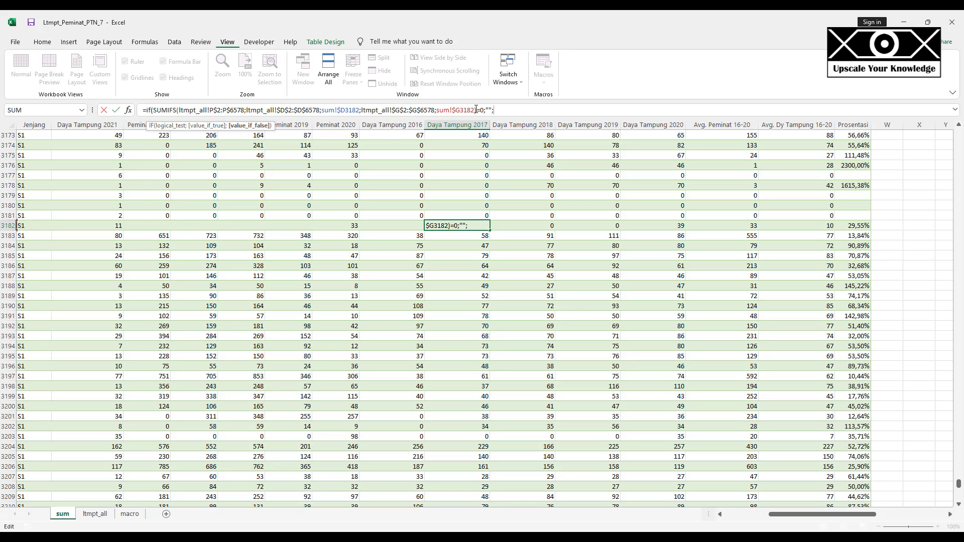
{"action": "left_click", "coordinate": [497, 110]}
{"action": "key", "text": "ctrl+v"}
{"action": "key", "text": "ctrl+Return"}
- Wrap the Daya Tampung 2018 SUMIFS formula in Q3182 in an IF that returns "" when the sum equals 0, otherwise the same SUMIFS
{"action": "key", "text": "Right"}
{"action": "left_click", "coordinate": [147, 110]}
{"action": "type", "text": "if("}
{"action": "left_click", "coordinate": [495, 110]}
{"action": "type", "text": "=0;"}
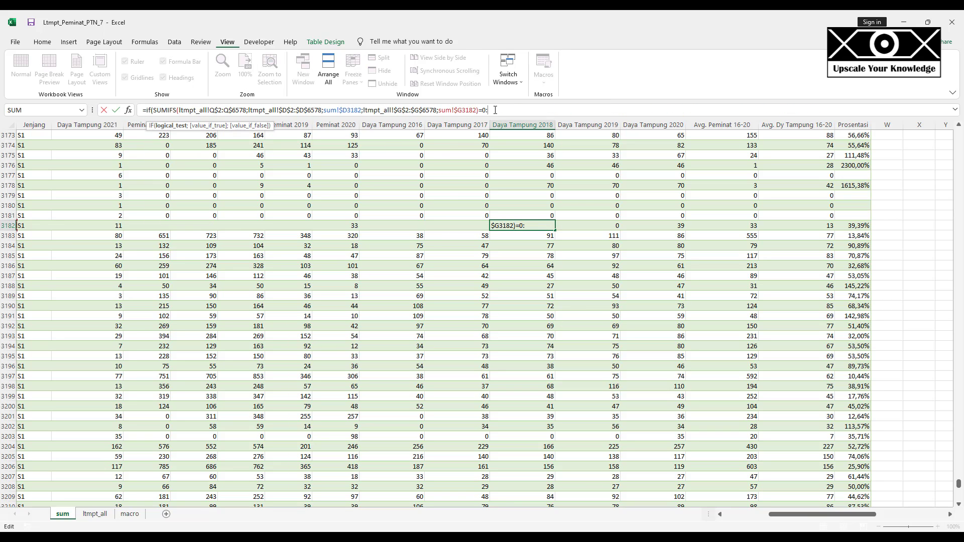
{"action": "type", "text": "\"\";"}
{"action": "key", "text": "ctrl+Return"}
- Wrap the Daya Tampung 2019 SUMIFS formula in R3182 in an IF that returns "" when the sum equals 0, otherwise the same SUMIFS
{"action": "key", "text": "Right"}
{"action": "left_click", "coordinate": [146, 110]}
{"action": "type", "text": "if("}
{"action": "left_click", "coordinate": [490, 110]}
{"action": "type", "text": "=0"}
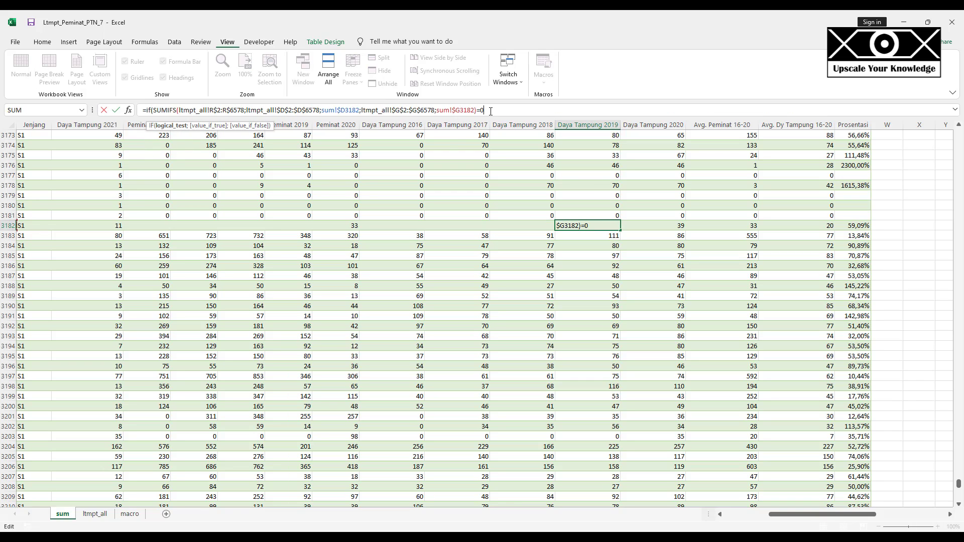
{"action": "type", "text": ";\"\";"}
{"action": "key", "text": "ctrl+Return"}
- Wrap the Daya Tampung 2020 SUMIFS formula in S3182 in an IF that returns "" when the sum equals 0, otherwise the same SUMIFS
{"action": "key", "text": "Right"}
{"action": "left_click", "coordinate": [146, 110]}
{"action": "type", "text": "if("}
{"action": "left_click", "coordinate": [488, 110]}
{"action": "type", "text": "=0"}
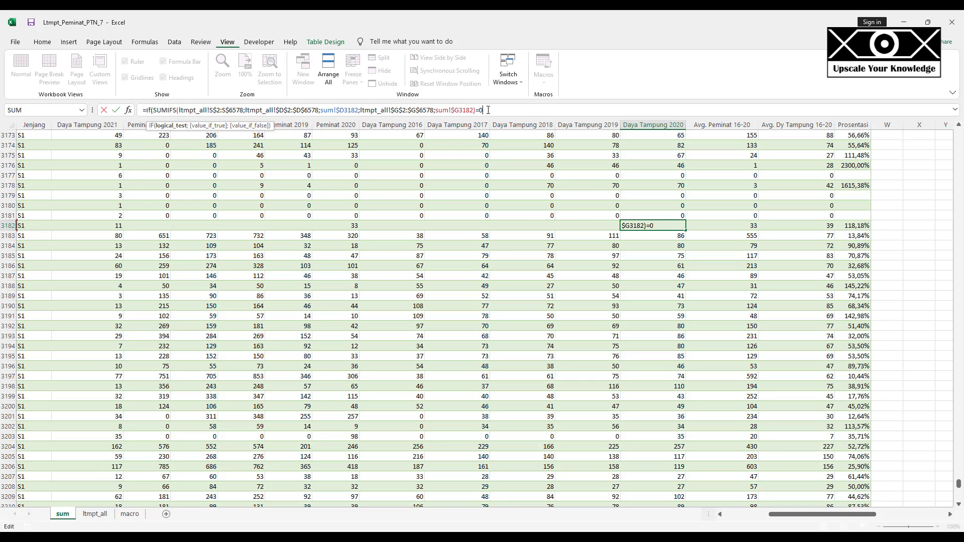
{"action": "type", "text": ";\"\";"}
{"action": "left_click_drag", "start_coordinate": [151, 110], "coordinate": [476, 110]}
{"action": "key", "text": "ctrl+c"}
{"action": "left_click", "coordinate": [493, 110]}
{"action": "key", "text": "ctrl+v"}
{"action": "key", "text": "ctrl+Return"}
- Examine the two five-year average cells and the Daya Tampung 2020 formula in row 3182
{"action": "key", "text": "Right"}
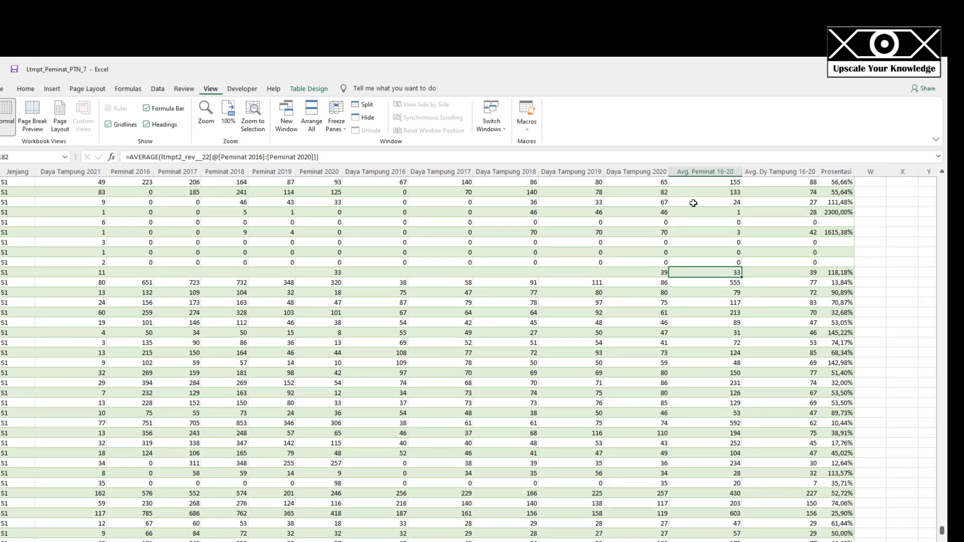
{"action": "key", "text": "Left"}
{"action": "key", "text": "Right"}
{"action": "key", "text": "Right"}
{"action": "key", "text": "Left"}
{"action": "key", "text": "Left"}
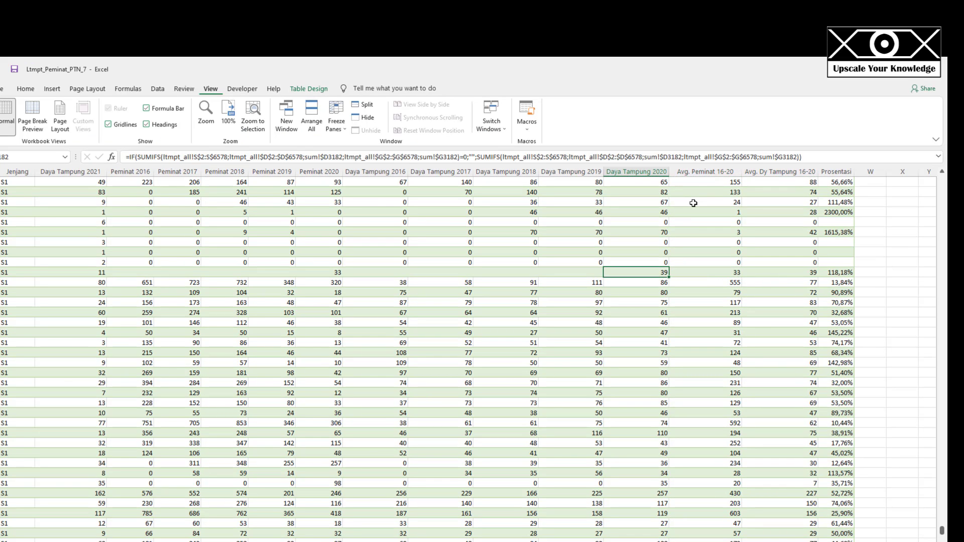
- Copy the ten yearly formulas in row 3182 to every table row of the Peminat 2016 through Daya Tampung 2020 columns
{"action": "key", "text": "Left"}
{"action": "key", "text": "Left"}
{"action": "key", "text": "Left"}
{"action": "key", "text": "Left"}
{"action": "key", "text": "Left"}
{"action": "key", "text": "Left"}
{"action": "key", "text": "Left"}
{"action": "key", "text": "Left"}
{"action": "key", "text": "Left"}
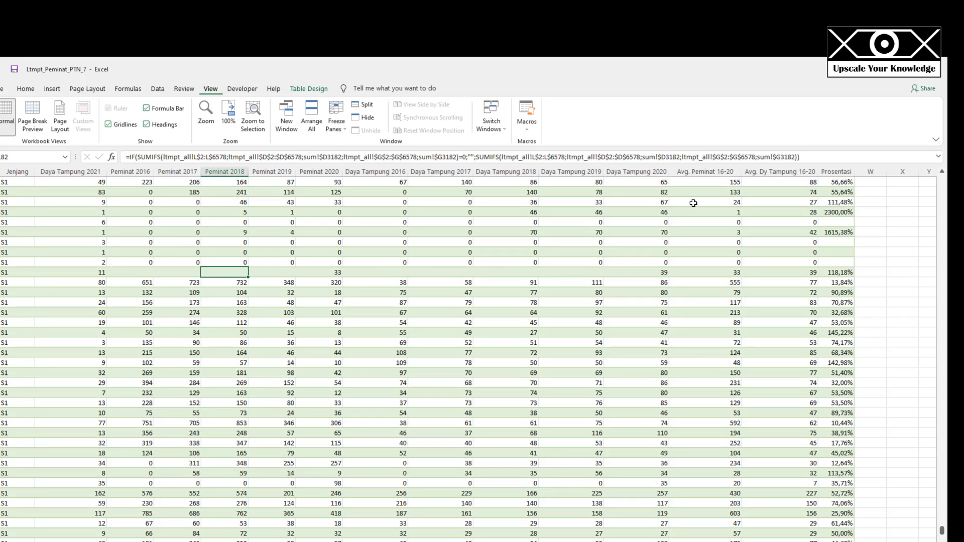
{"action": "key", "text": "shift+Right"}
{"action": "key", "text": "shift+Right"}
{"action": "key", "text": "shift+Right"}
{"action": "key", "text": "shift+Right"}
{"action": "key", "text": "shift+Right"}
{"action": "key", "text": "shift+Right"}
{"action": "key", "text": "shift+Right"}
{"action": "key", "text": "shift+Right"}
{"action": "key", "text": "shift+Right"}
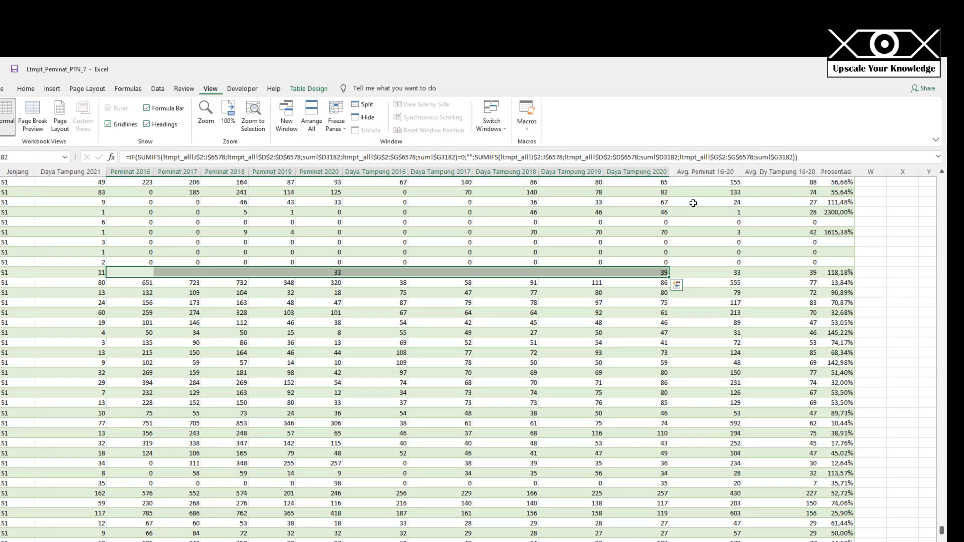
{"action": "key", "text": "ctrl+c"}
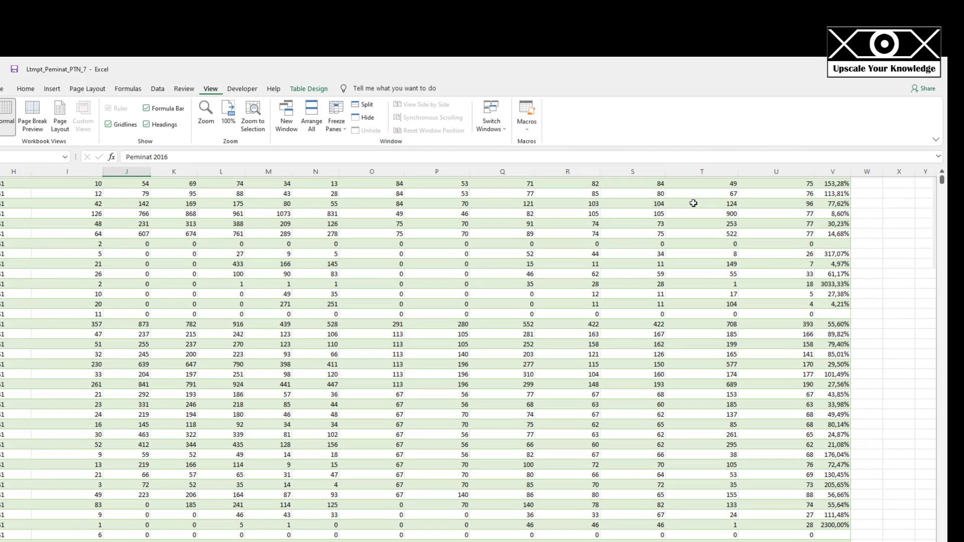
{"action": "key", "text": "ctrl+Up"}
{"action": "key", "text": "ctrl+shift+Down"}
{"action": "key", "text": "ctrl+v"}
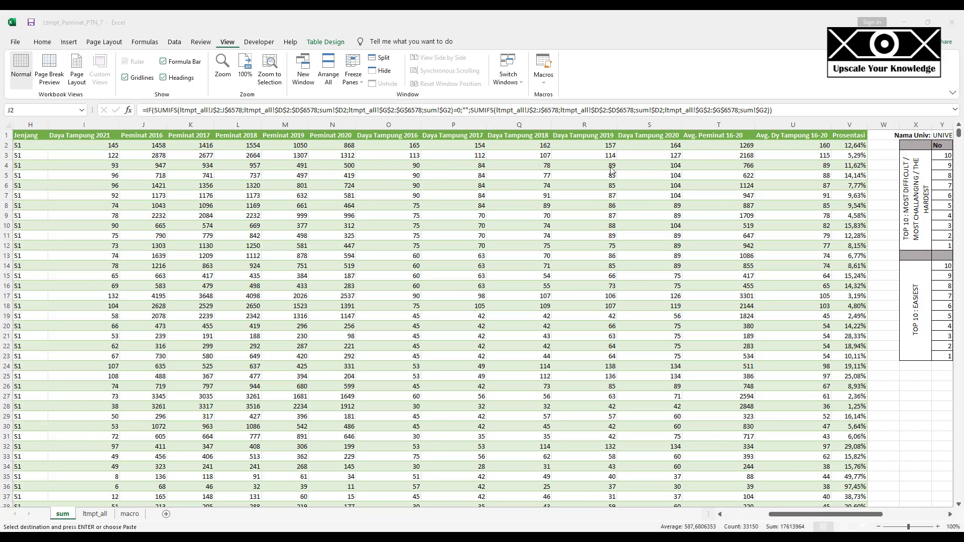
{"action": "scroll", "coordinate": [333, 250], "scroll_direction": "down", "scroll_amount": 5}
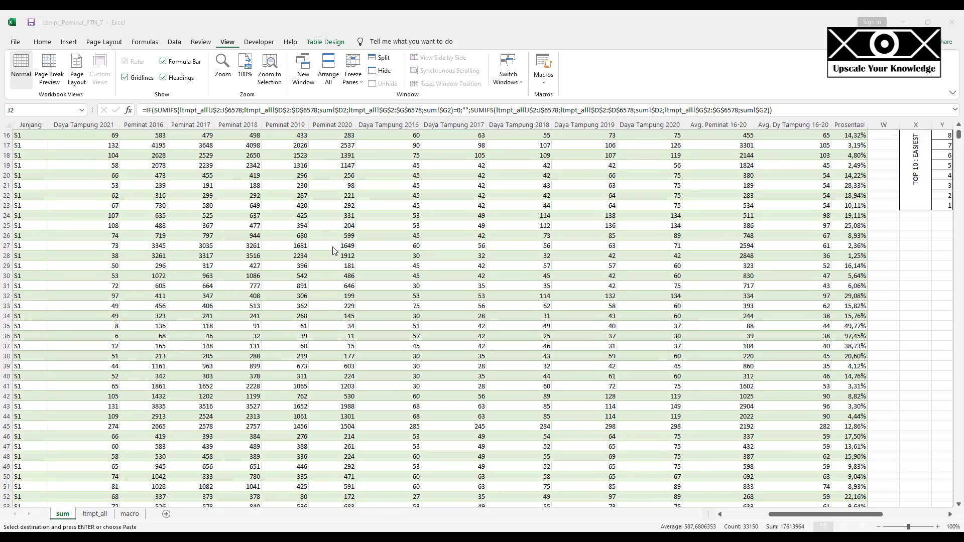
{"action": "scroll", "coordinate": [333, 250], "scroll_direction": "down", "scroll_amount": 18}
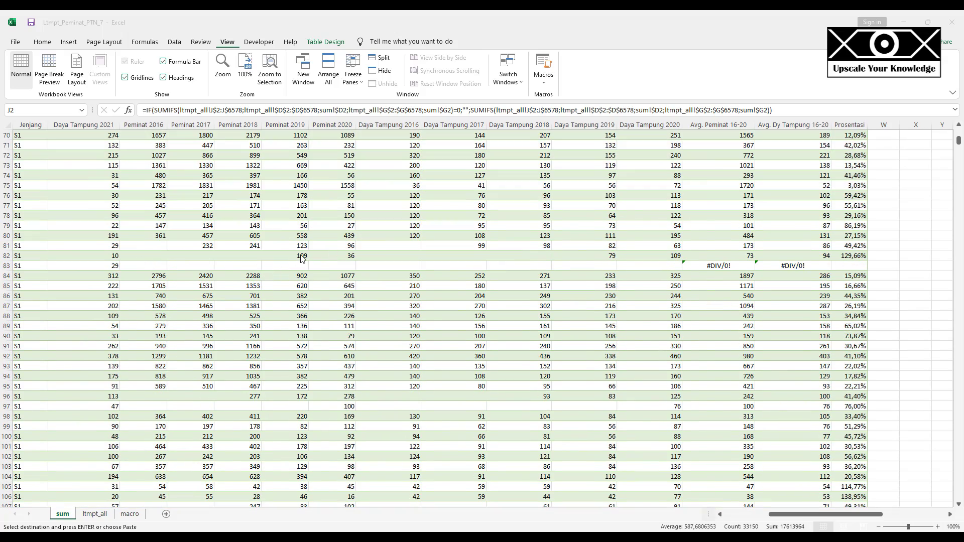
{"action": "key", "text": "ctrl+v"}
- Wrap the Avg. Peminat 16-20 AVERAGE formula in T83 in an IFERROR that returns "" on error
{"action": "left_click_drag", "start_coordinate": [300, 254], "coordinate": [332, 254]}
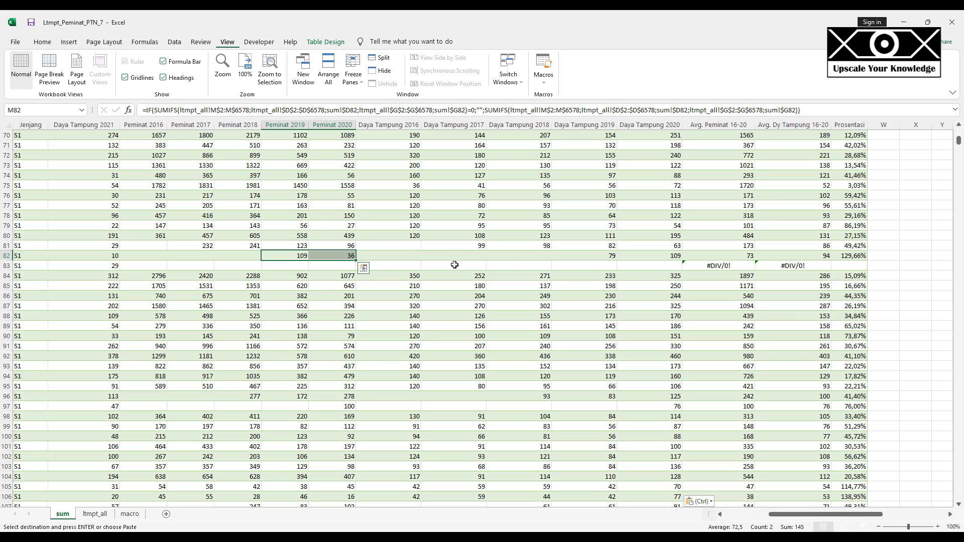
{"action": "left_click", "coordinate": [744, 255]}
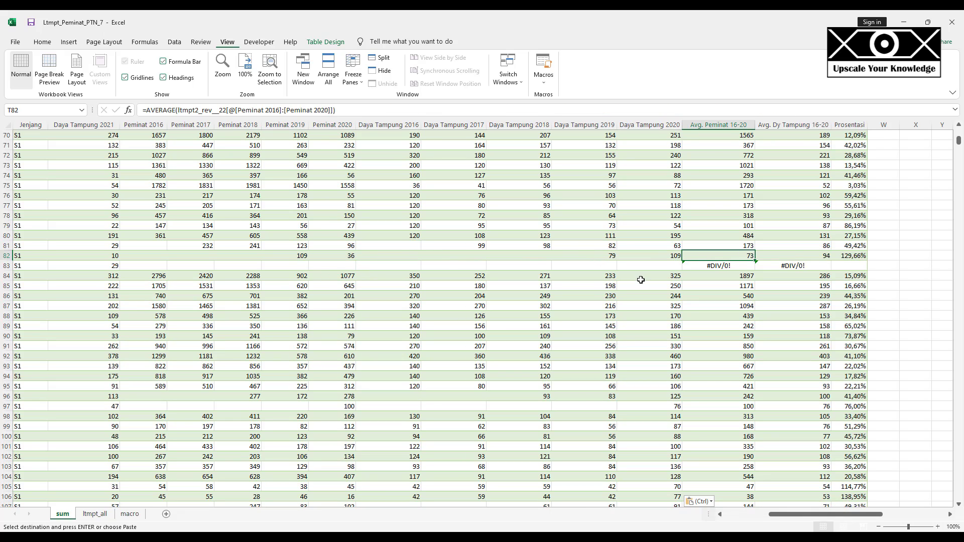
{"action": "left_click", "coordinate": [728, 268]}
{"action": "left_click", "coordinate": [773, 266]}
{"action": "left_click", "coordinate": [722, 266]}
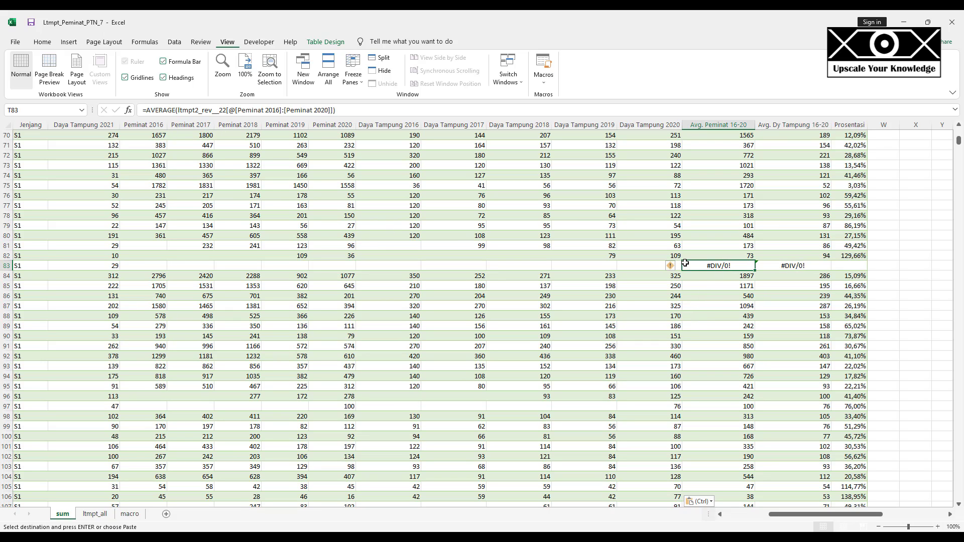
{"action": "left_click", "coordinate": [147, 111]}
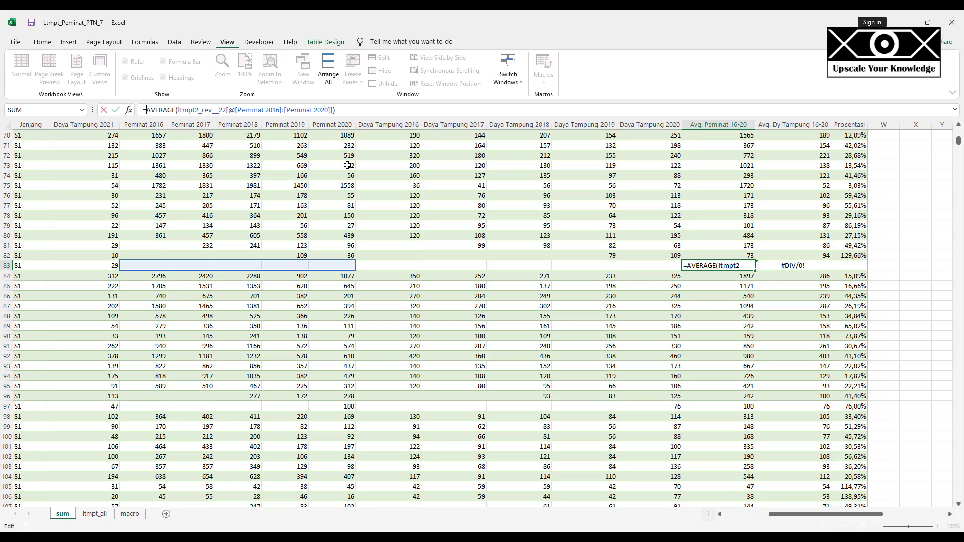
{"action": "type", "text": "iferror"}
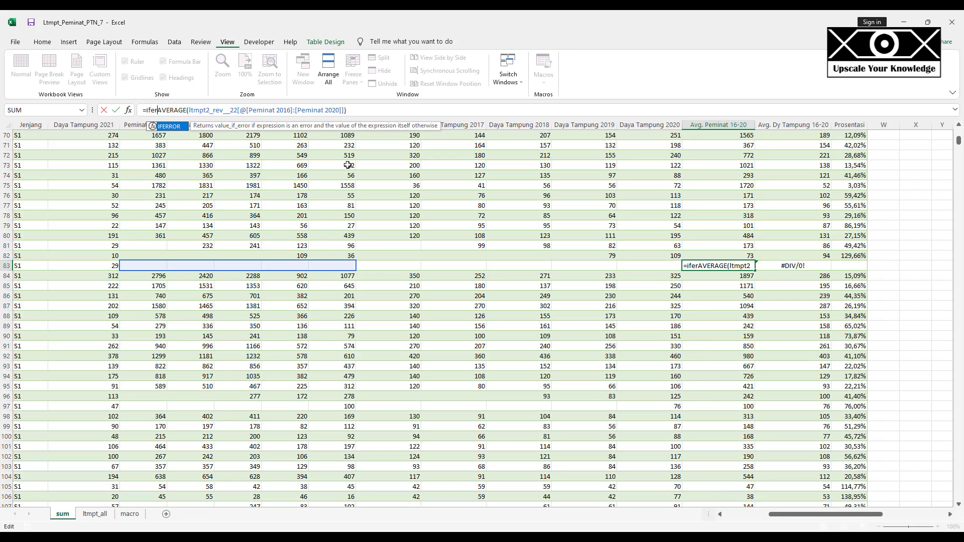
{"action": "type", "text": "("}
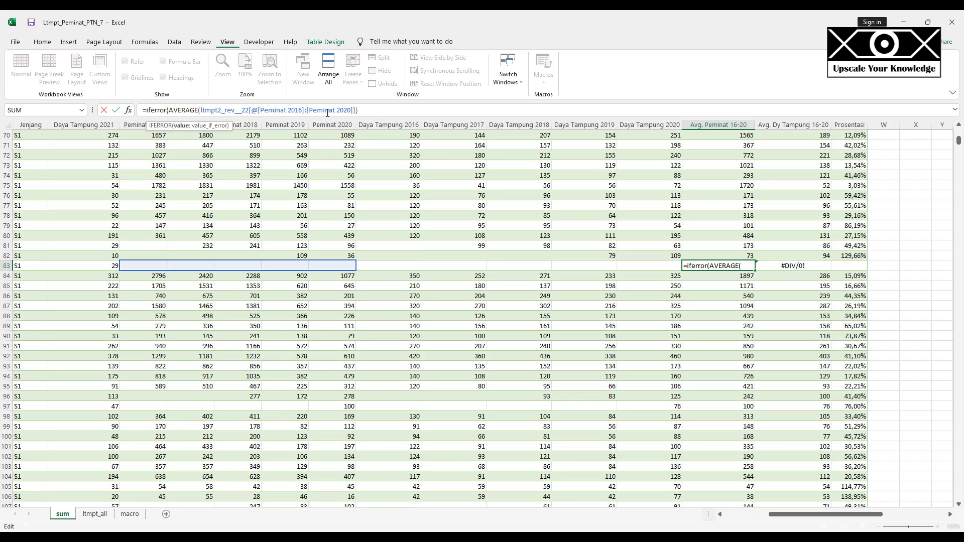
{"action": "left_click", "coordinate": [362, 111]}
{"action": "type", "text": ";"}
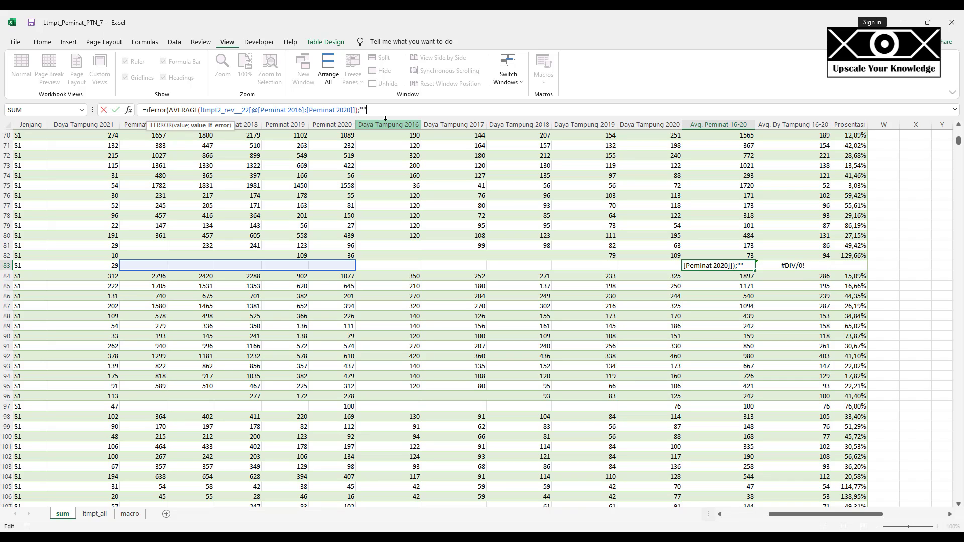
{"action": "type", "text": "\"\""}
{"action": "key", "text": "Tab"}
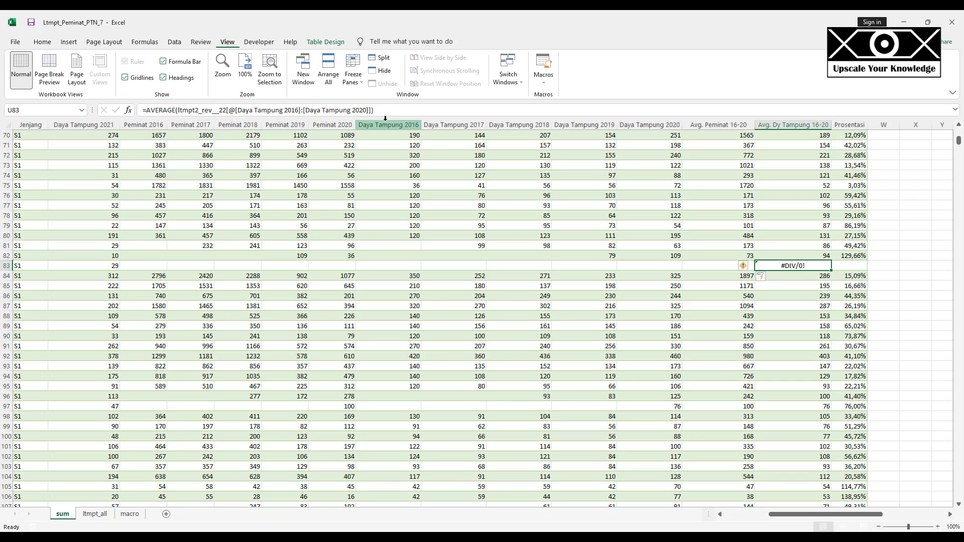
- Wrap the Avg. Dy Tampung 16-20 AVERAGE formula in U83 in an IFERROR that returns "" on error
{"action": "left_click", "coordinate": [144, 110]}
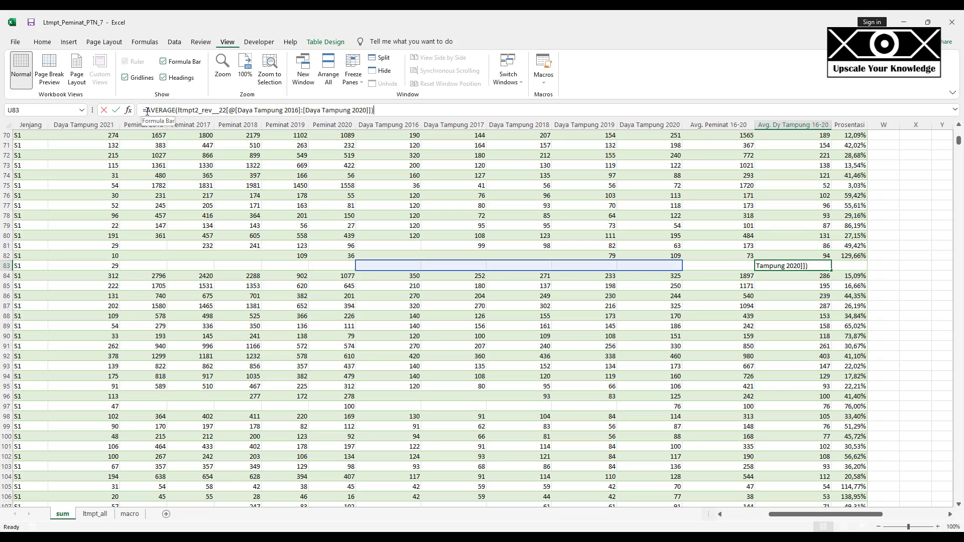
{"action": "type", "text": "if"}
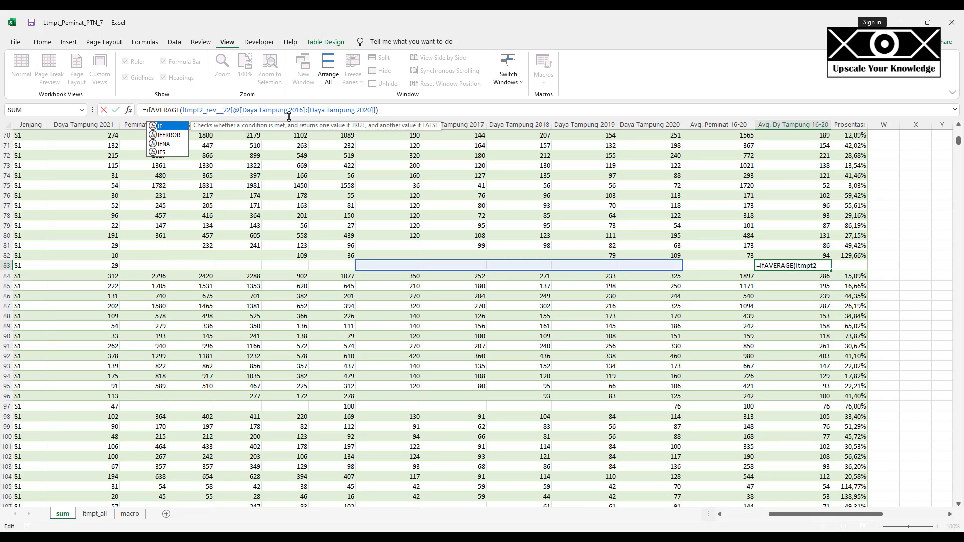
{"action": "type", "text": "error("}
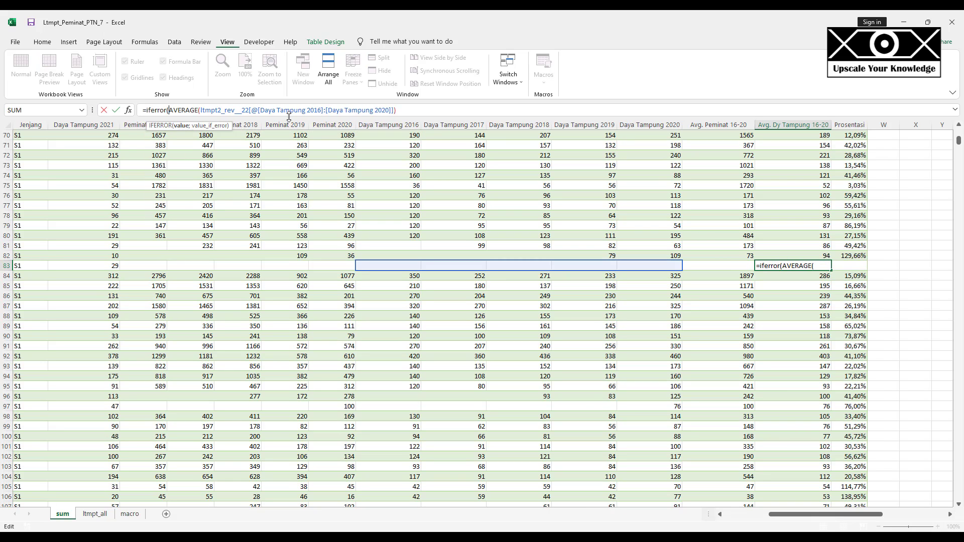
{"action": "left_click", "coordinate": [417, 109]}
{"action": "type", "text": ";"}
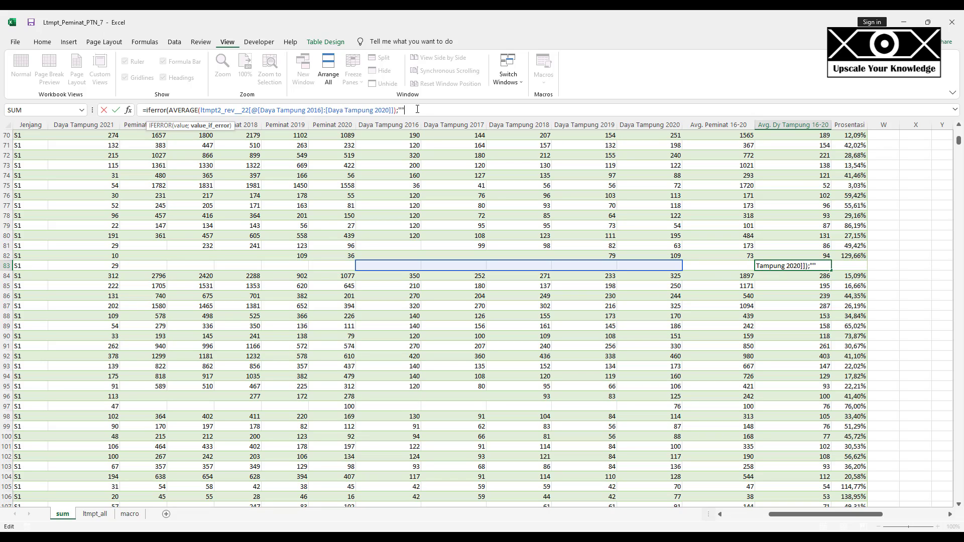
{"action": "type", "text": "\"\""}
{"action": "key", "text": "Return"}
{"action": "key", "text": "Up"}
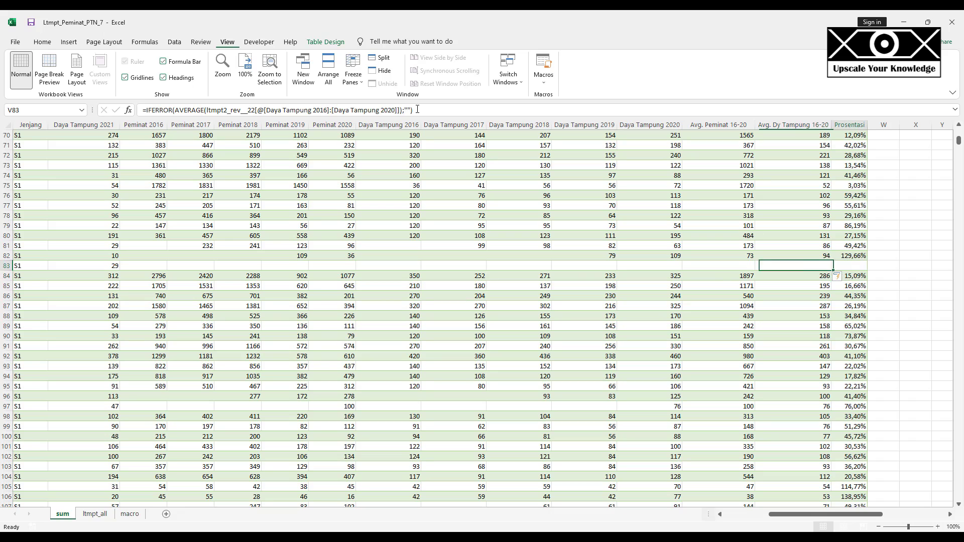
- Examine the average and Prosentasi formulas around row 83 and compare row 96's yearly values with its two averages
{"action": "key", "text": "Right"}
{"action": "key", "text": "Left"}
{"action": "key", "text": "Up"}
{"action": "key", "text": "Up"}
{"action": "key", "text": "Up"}
{"action": "key", "text": "Down"}
{"action": "key", "text": "Down"}
{"action": "key", "text": "Down"}
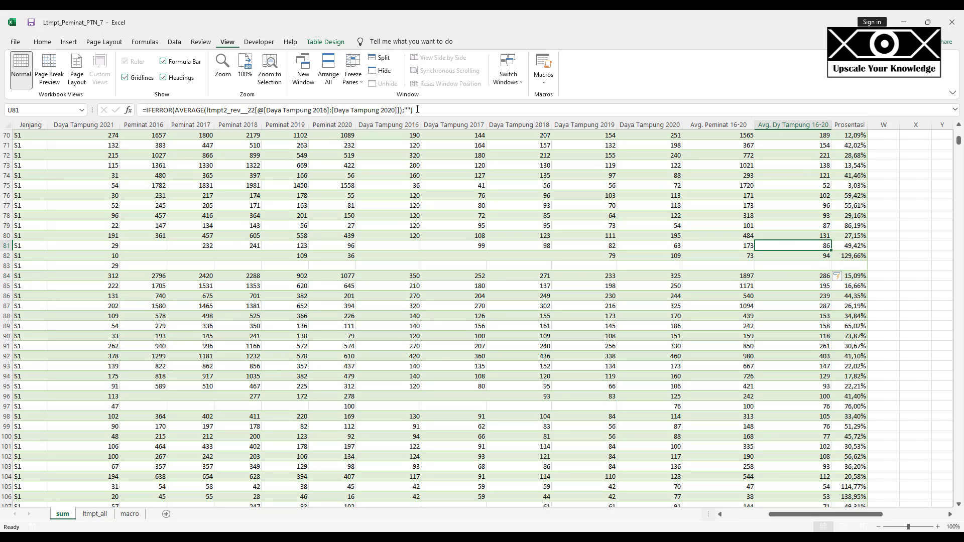
{"action": "key", "text": "Up"}
{"action": "key", "text": "Up"}
{"action": "key", "text": "Right"}
{"action": "key", "text": "Down"}
{"action": "key", "text": "Down"}
{"action": "key", "text": "Down"}
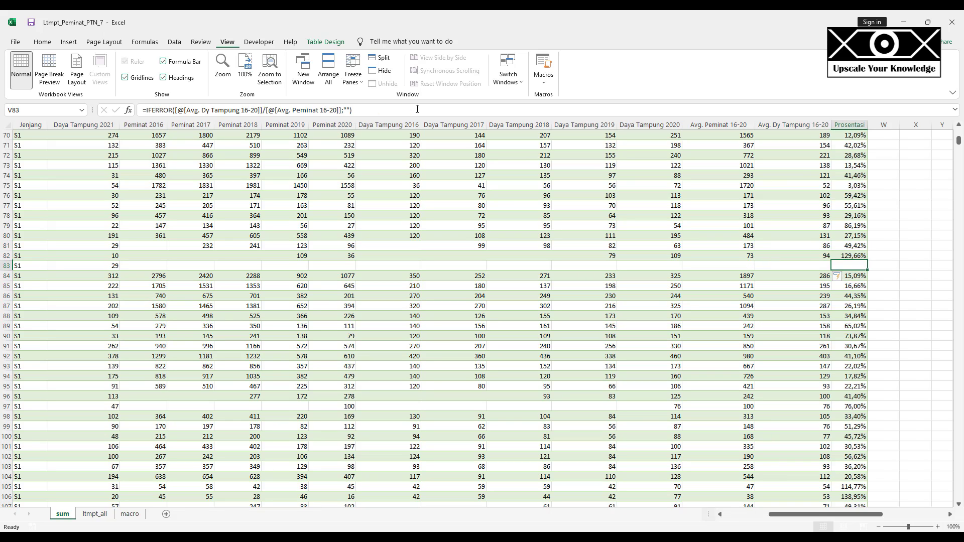
{"action": "key", "text": "Left"}
{"action": "key", "text": "Left"}
{"action": "key", "text": "Left"}
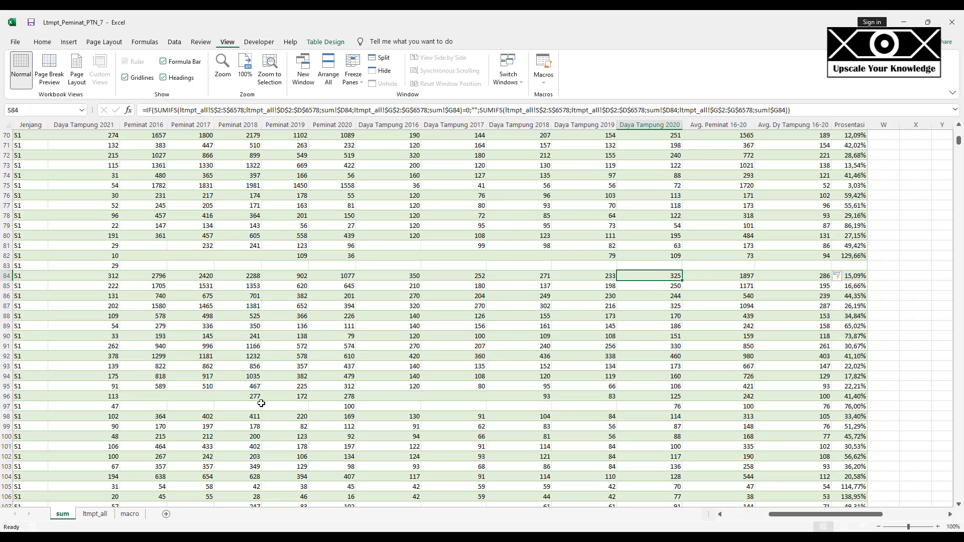
{"action": "left_click_drag", "start_coordinate": [255, 396], "coordinate": [329, 396]}
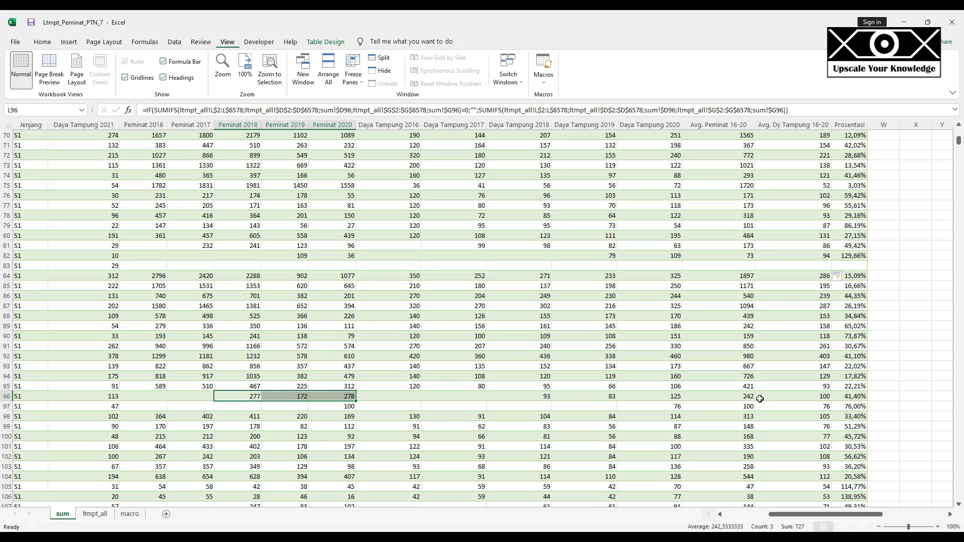
{"action": "left_click_drag", "start_coordinate": [544, 399], "coordinate": [647, 399]}
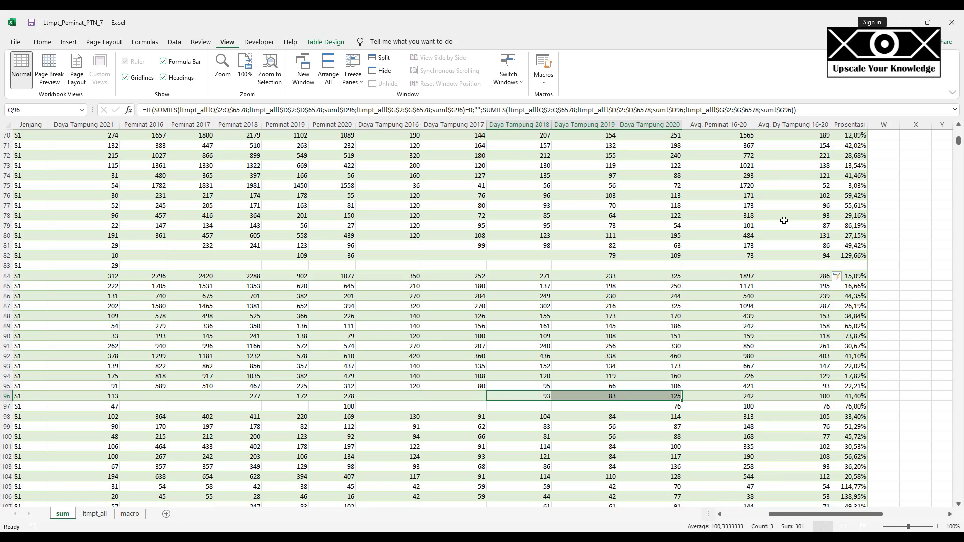
- Format all cells of the Avg. Peminat 16-20 and Avg. Dy Tampung 16-20 columns as numbers with one decimal place
{"action": "left_click", "coordinate": [745, 168]}
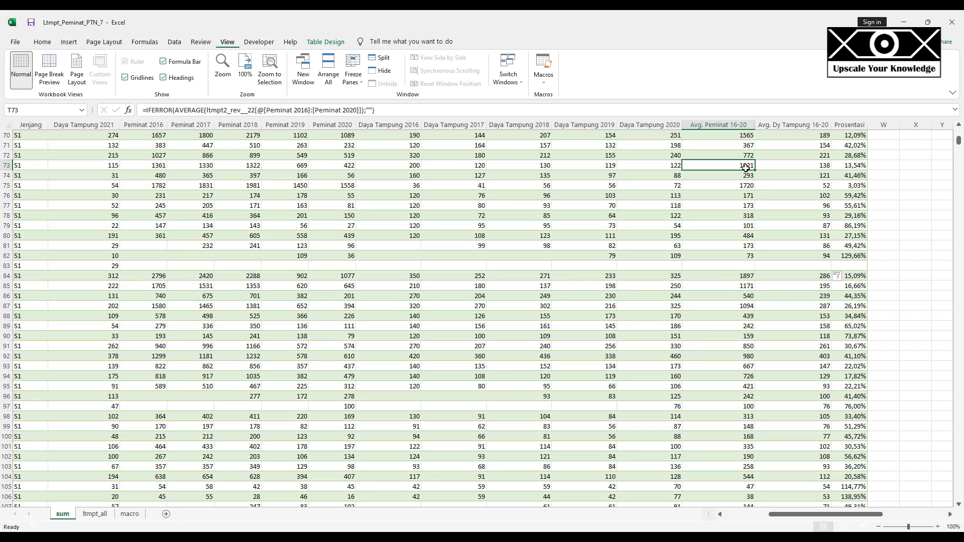
{"action": "key", "text": "ctrl+Up"}
{"action": "key", "text": "Down"}
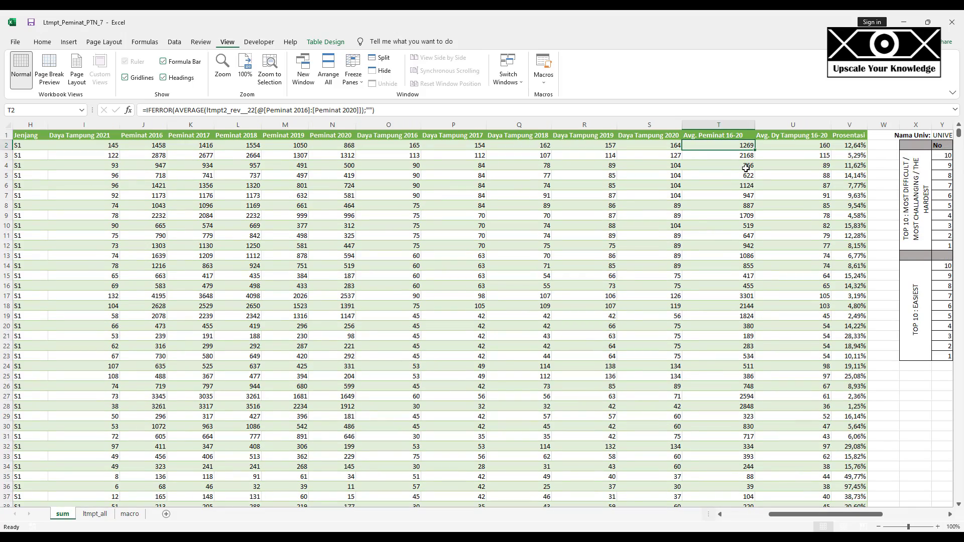
{"action": "key", "text": "shift+Right"}
{"action": "key", "text": "ctrl+shift+Down"}
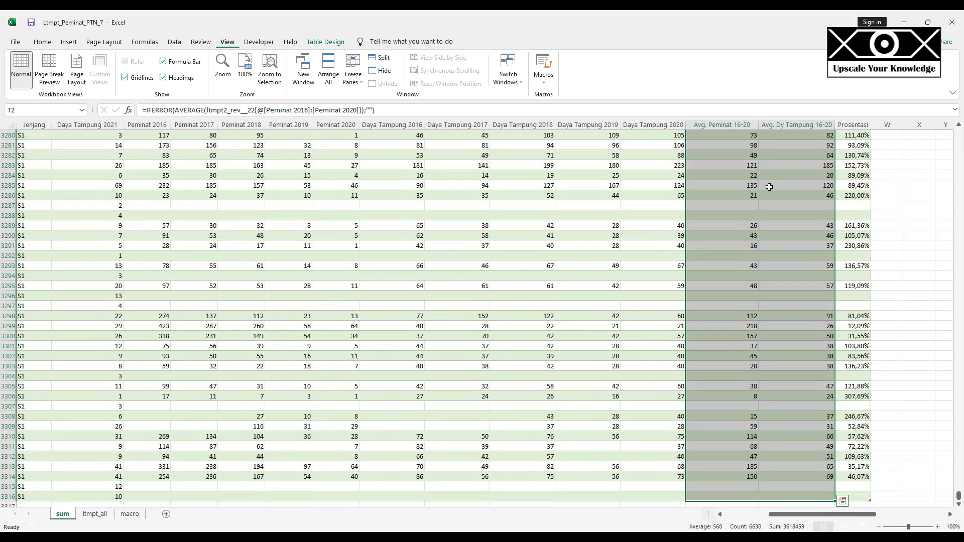
{"action": "right_click", "coordinate": [770, 187]}
{"action": "left_click", "coordinate": [810, 396]}
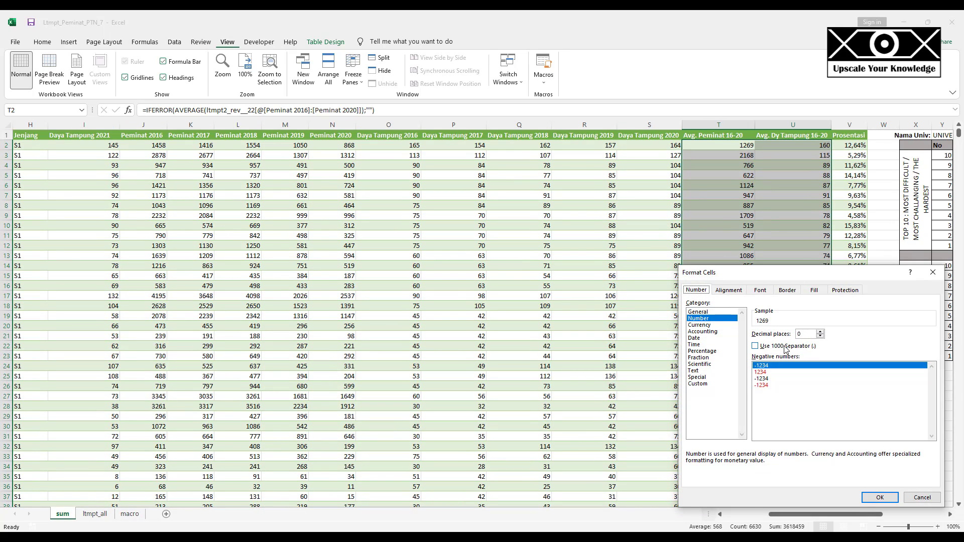
{"action": "left_click", "coordinate": [820, 332]}
{"action": "left_click", "coordinate": [880, 497]}
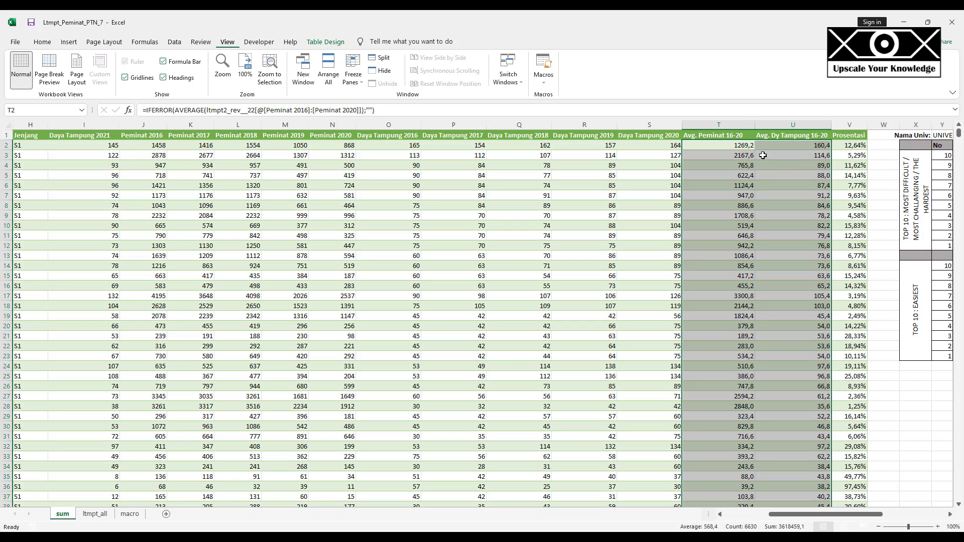
- Review the averages down the table and compare row 145's filled Peminat and Daya Tampung values with their averages
{"action": "scroll", "coordinate": [781, 242], "scroll_direction": "down", "scroll_amount": 5}
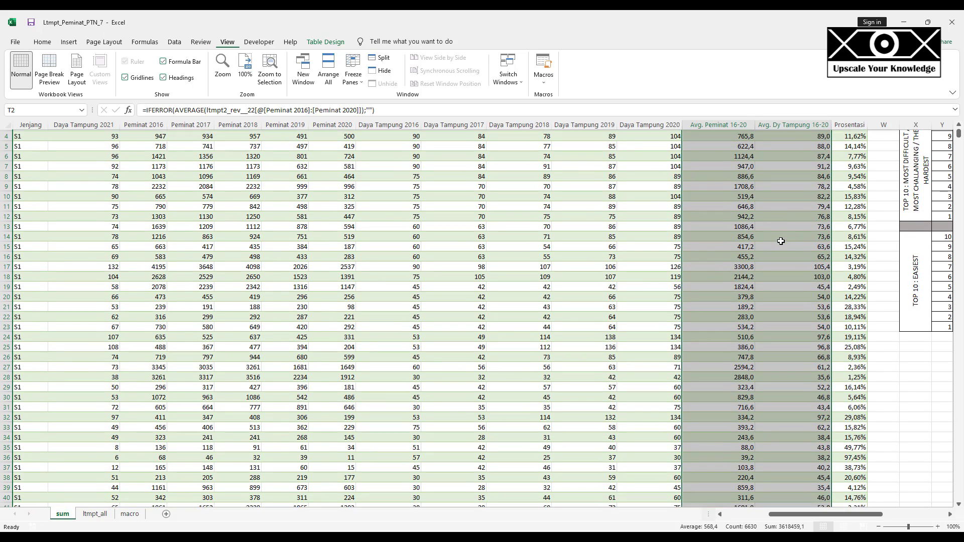
{"action": "scroll", "coordinate": [781, 242], "scroll_direction": "down", "scroll_amount": 19}
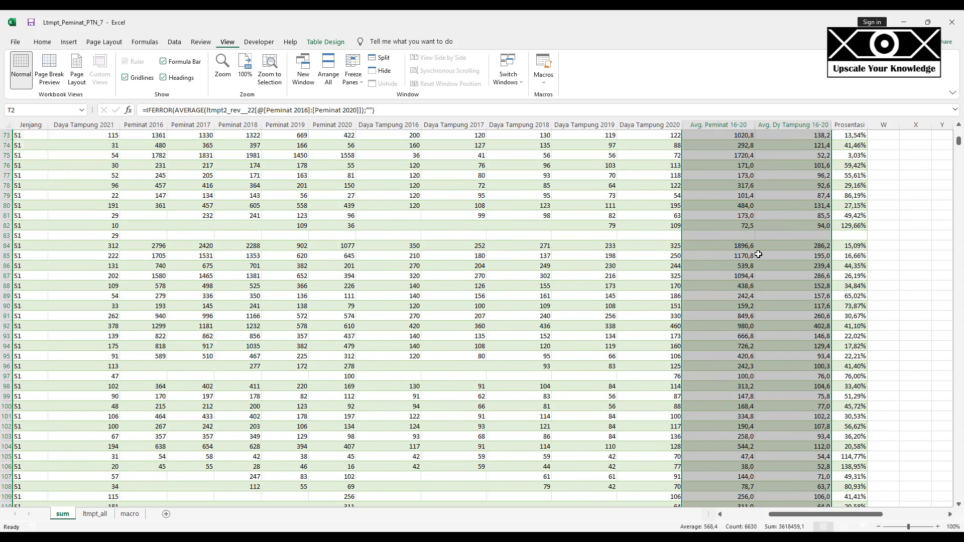
{"action": "scroll", "coordinate": [758, 254], "scroll_direction": "down", "scroll_amount": 13}
{"action": "scroll", "coordinate": [758, 254], "scroll_direction": "down", "scroll_amount": 3}
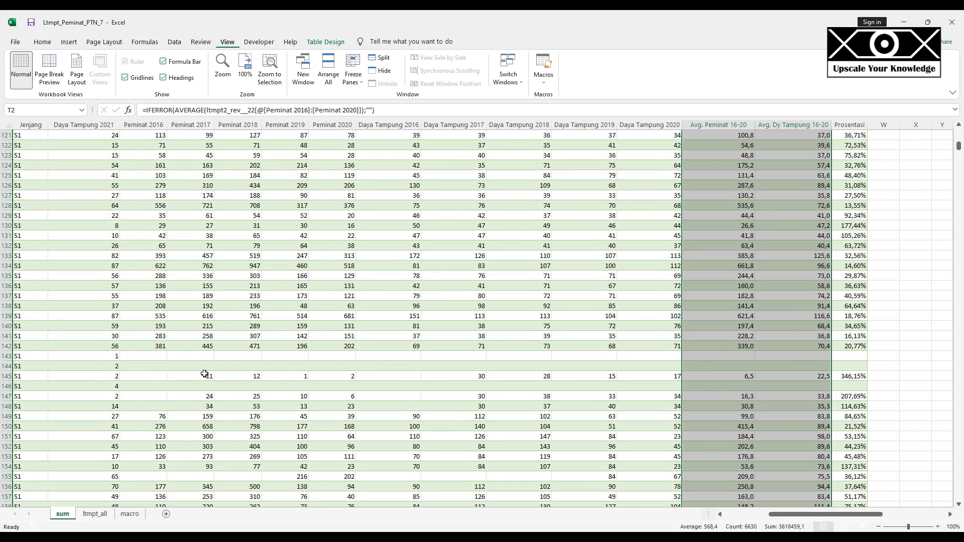
{"action": "left_click_drag", "start_coordinate": [205, 374], "coordinate": [336, 376]}
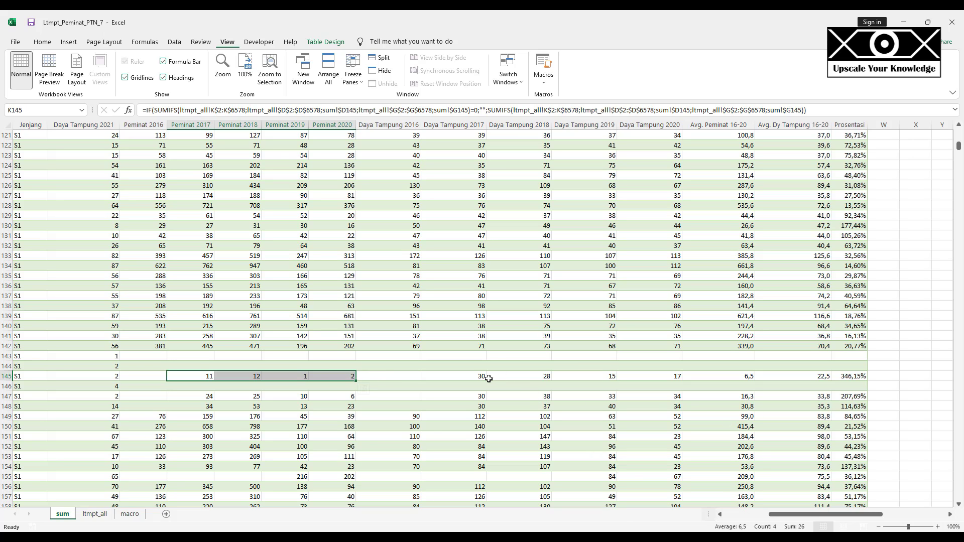
{"action": "left_click_drag", "start_coordinate": [480, 378], "coordinate": [597, 380]}
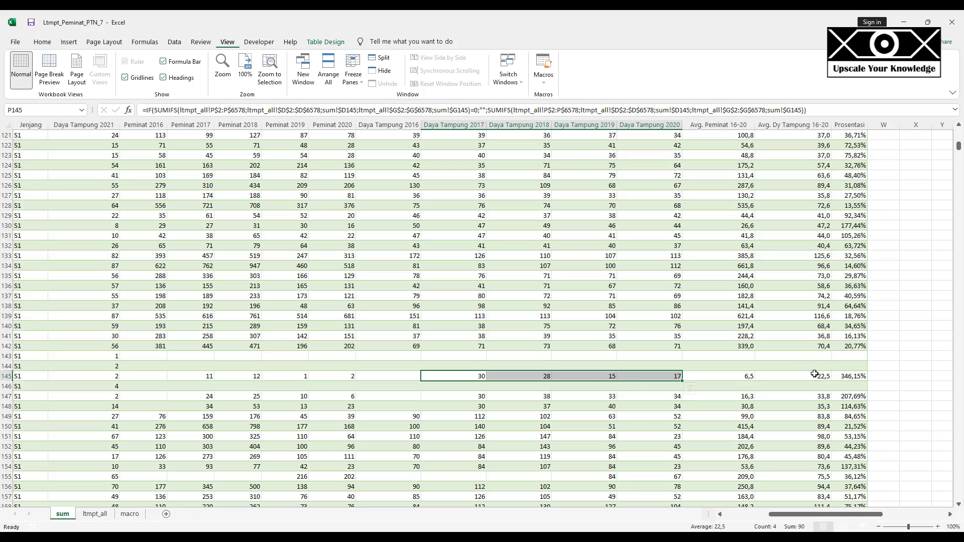
{"action": "scroll", "coordinate": [618, 397], "scroll_direction": "down", "scroll_amount": 20}
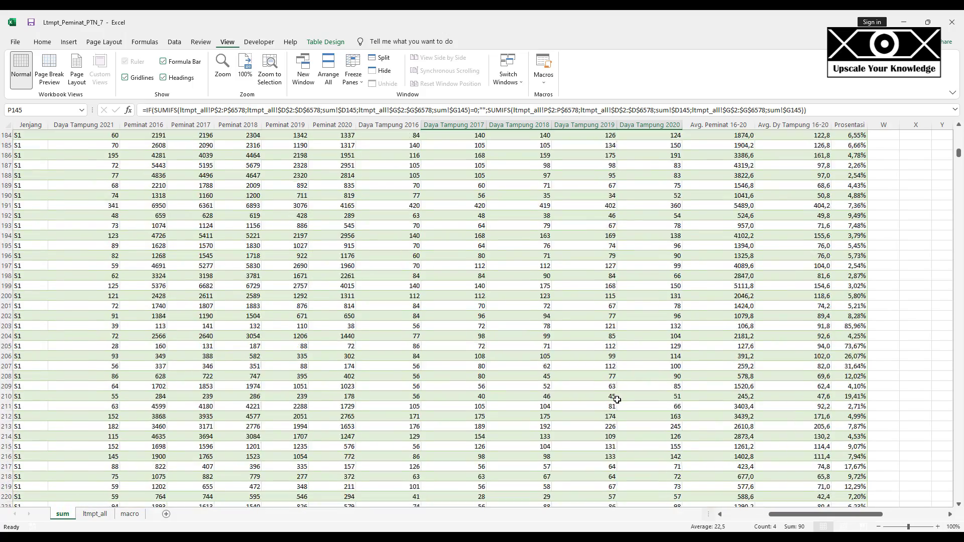
- Review the sum sheet's yearly sums, averages and Prosentasi values down the table, checking rows that contain blank years
{"action": "scroll", "coordinate": [617, 400], "scroll_direction": "down", "scroll_amount": 20}
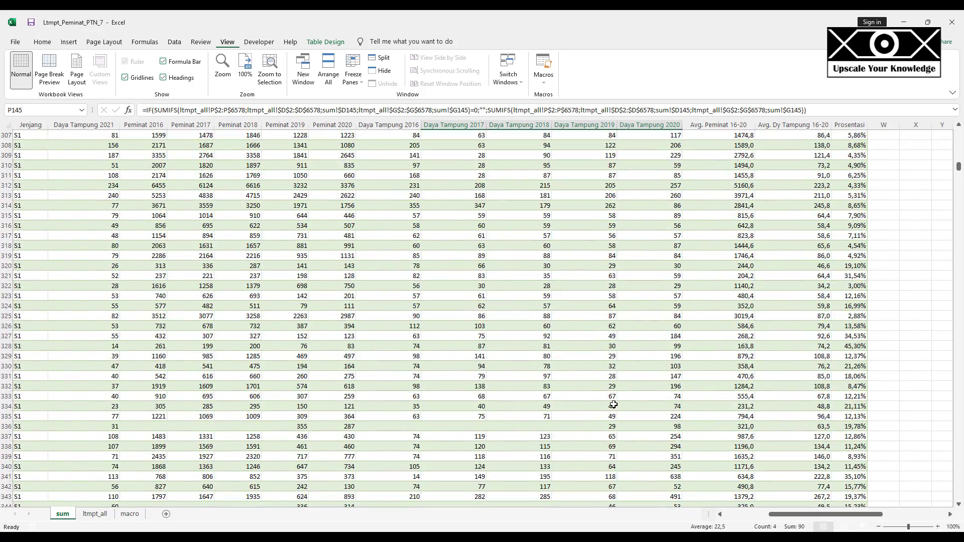
{"action": "scroll", "coordinate": [613, 405], "scroll_direction": "down", "scroll_amount": 20}
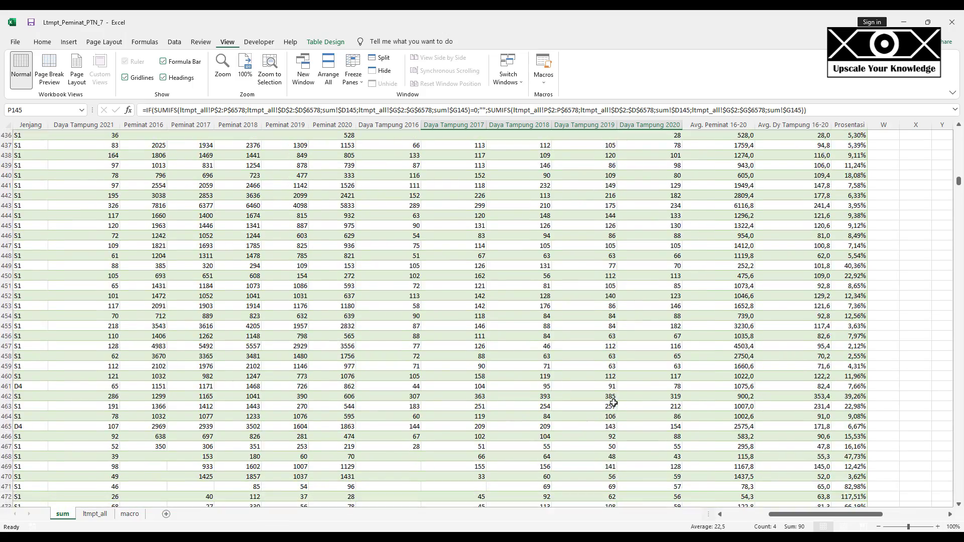
{"action": "scroll", "coordinate": [613, 407], "scroll_direction": "down", "scroll_amount": 20}
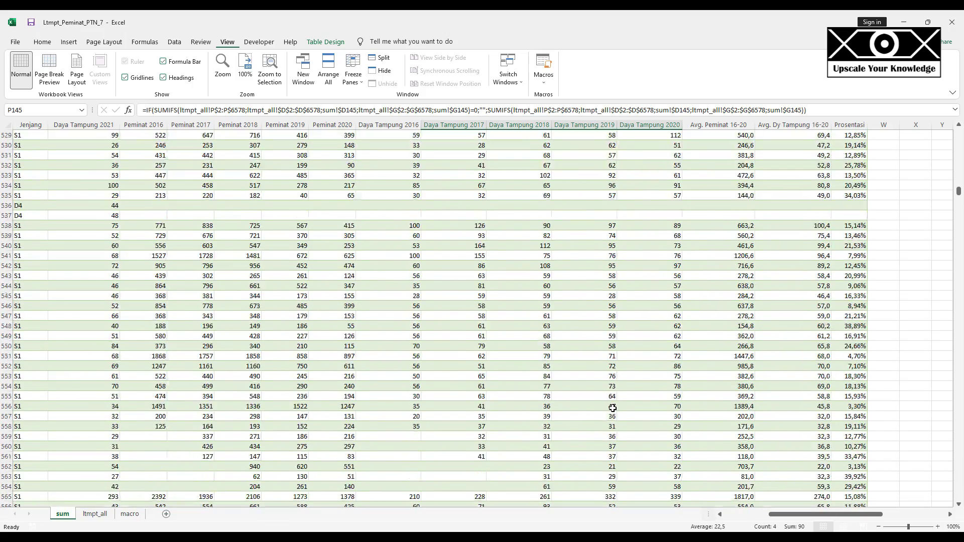
{"action": "scroll", "coordinate": [613, 408], "scroll_direction": "down", "scroll_amount": 20}
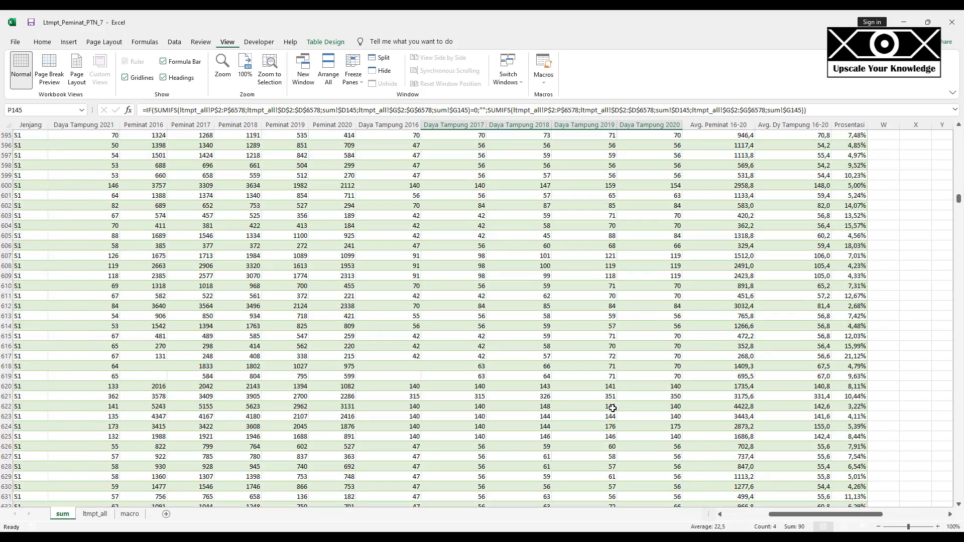
{"action": "scroll", "coordinate": [613, 408], "scroll_direction": "down", "scroll_amount": 8}
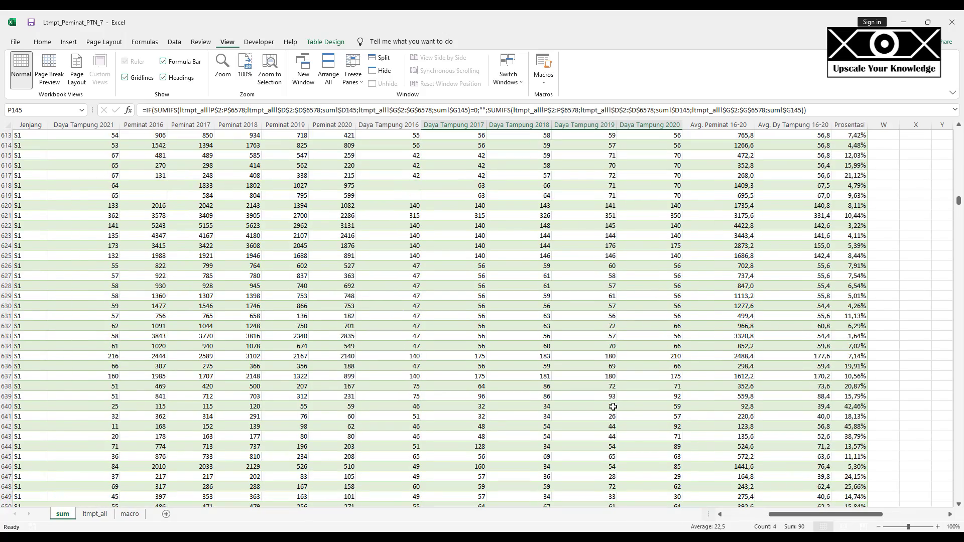
{"action": "scroll", "coordinate": [613, 408], "scroll_direction": "down", "scroll_amount": 5}
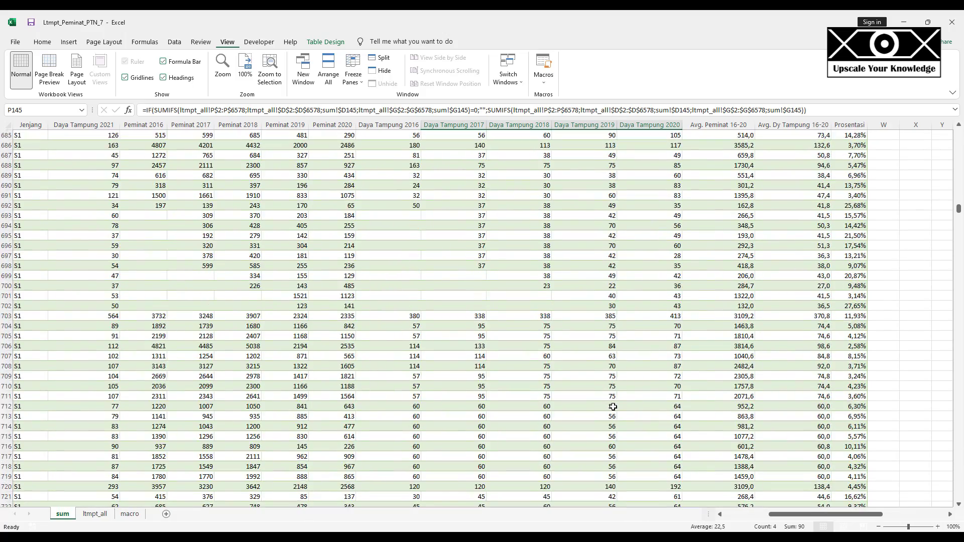
{"action": "scroll", "coordinate": [613, 406], "scroll_direction": "down", "scroll_amount": 1}
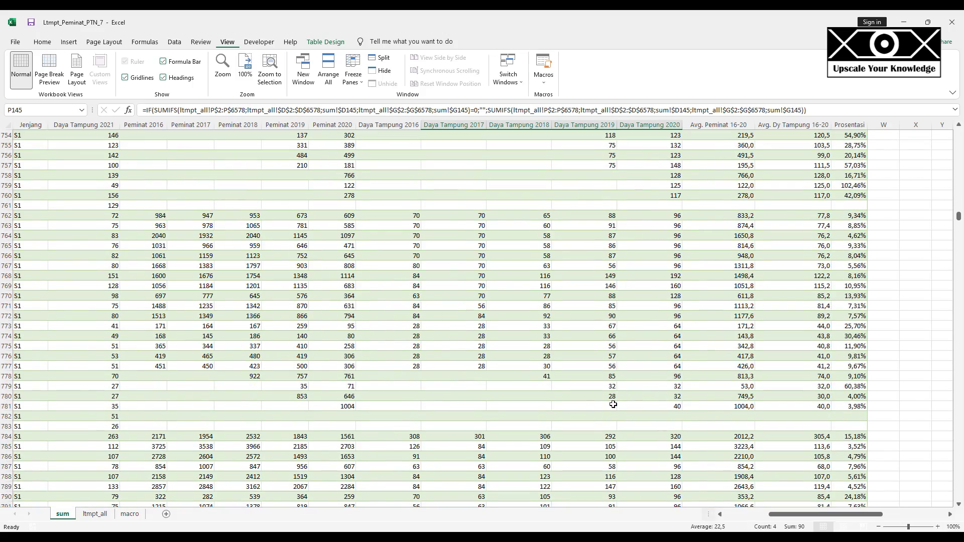
{"action": "scroll", "coordinate": [613, 406], "scroll_direction": "down", "scroll_amount": 9}
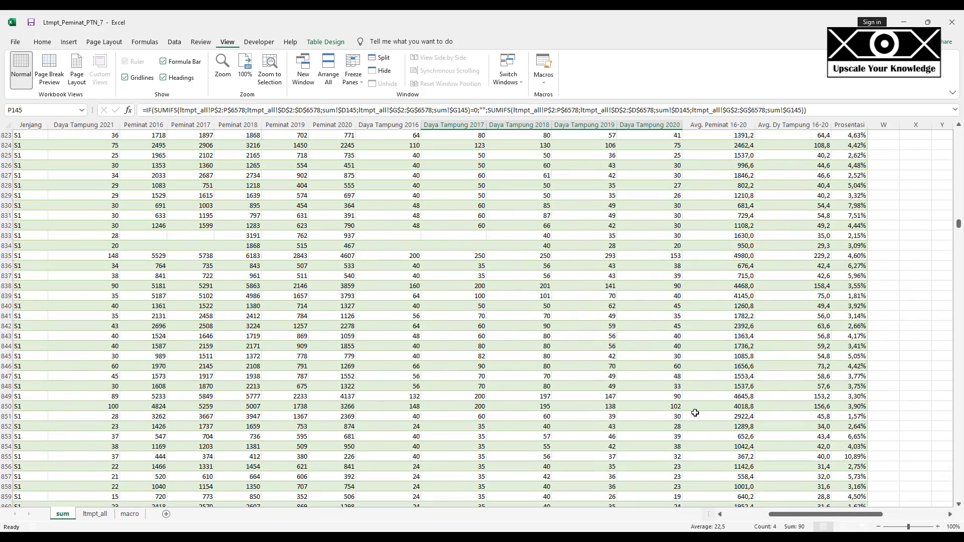
{"action": "left_click_drag", "start_coordinate": [958, 225], "coordinate": [960, 133]}
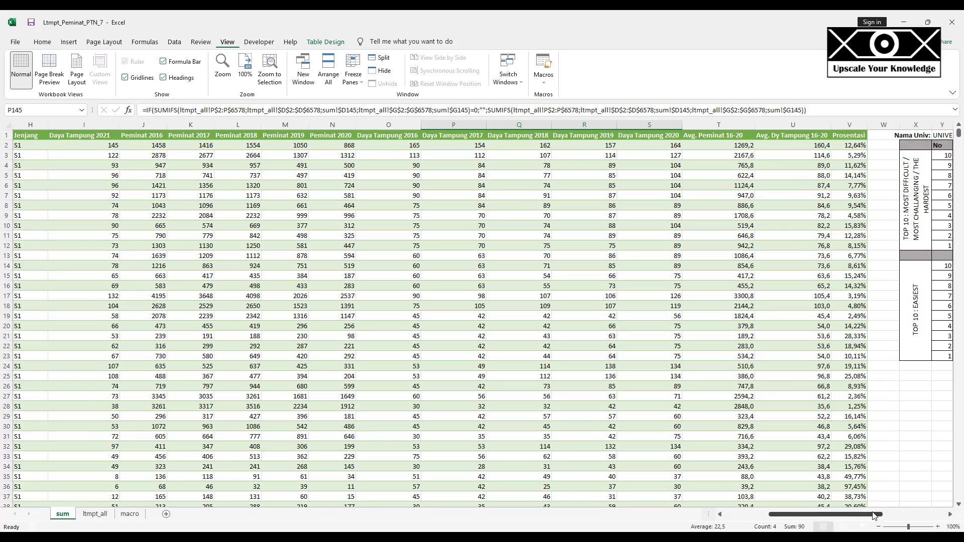
- Compare the top 10 hardest and easiest tables on the sum sheet with those on the ltmpt_all sheet
{"action": "left_click_drag", "start_coordinate": [875, 515], "coordinate": [938, 521]}
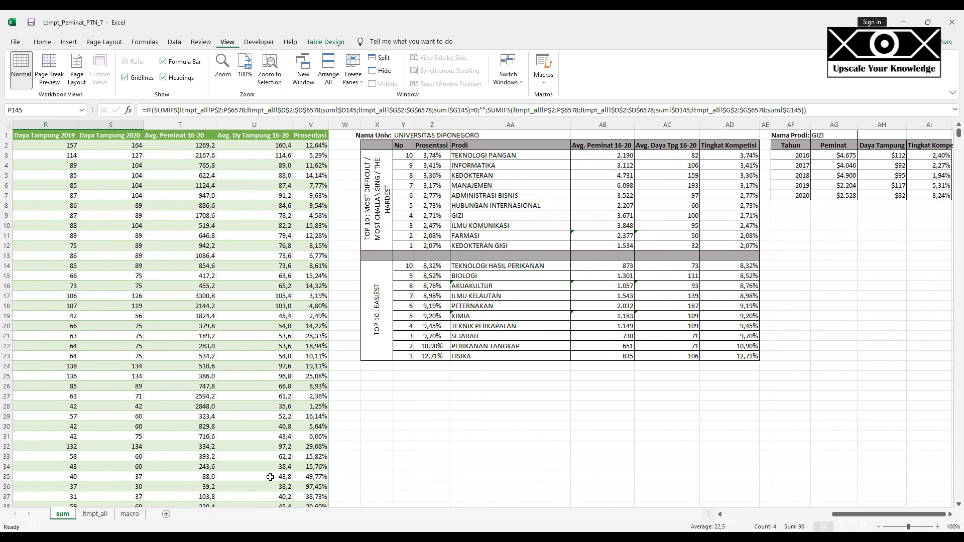
{"action": "left_click", "coordinate": [106, 515]}
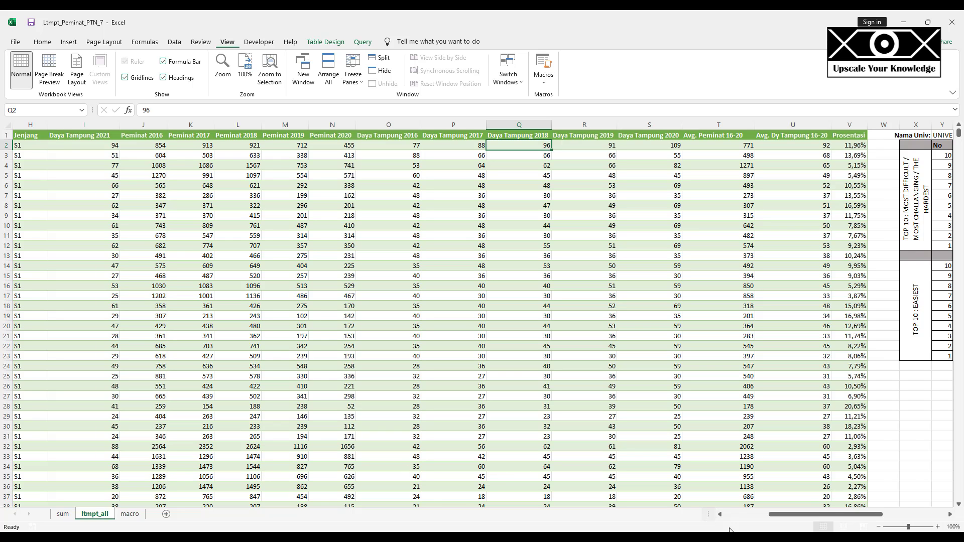
{"action": "left_click_drag", "start_coordinate": [805, 519], "coordinate": [874, 523]}
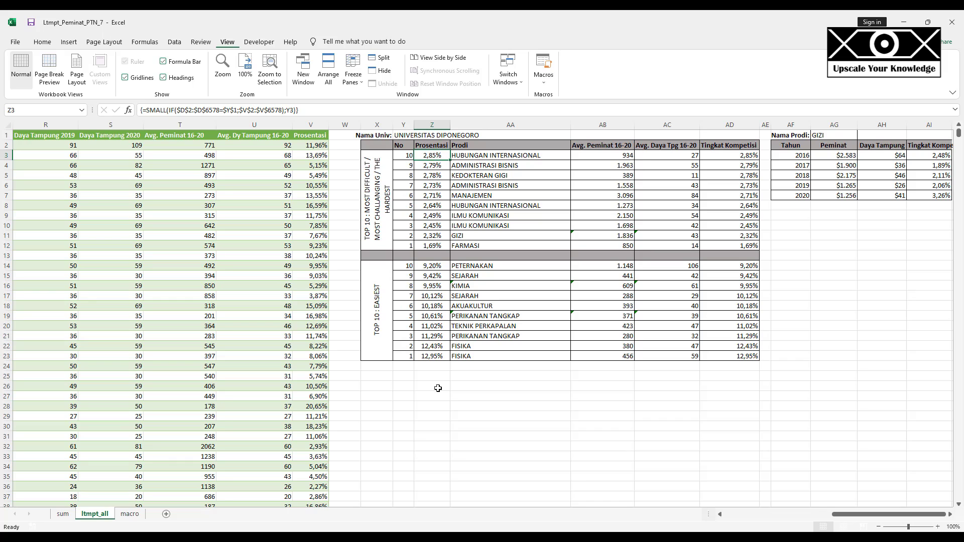
- Re-enter the SMALL(IF()) formula in Z3 of the ltmpt_all sheet as an array formula
{"action": "left_click", "coordinate": [461, 196]}
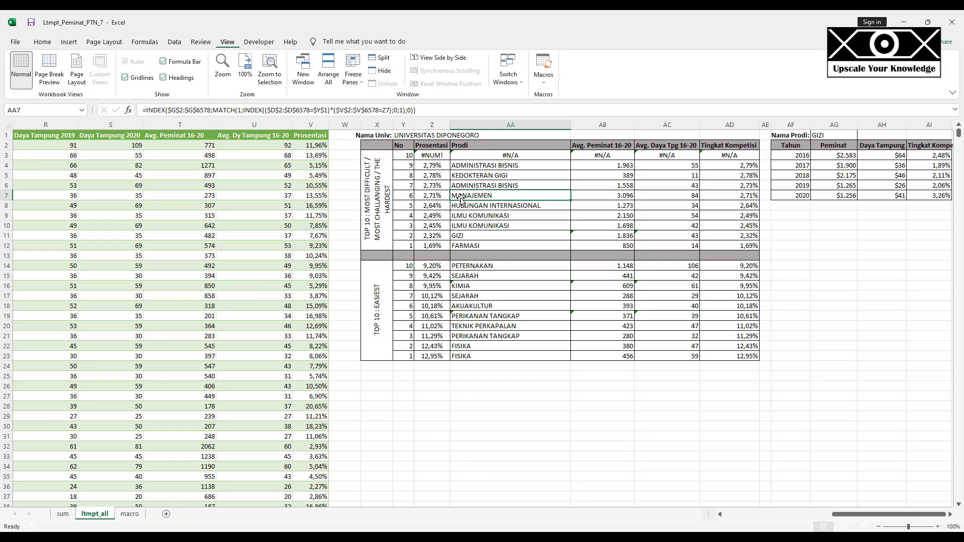
{"action": "left_click", "coordinate": [432, 156]}
{"action": "left_click", "coordinate": [492, 113]}
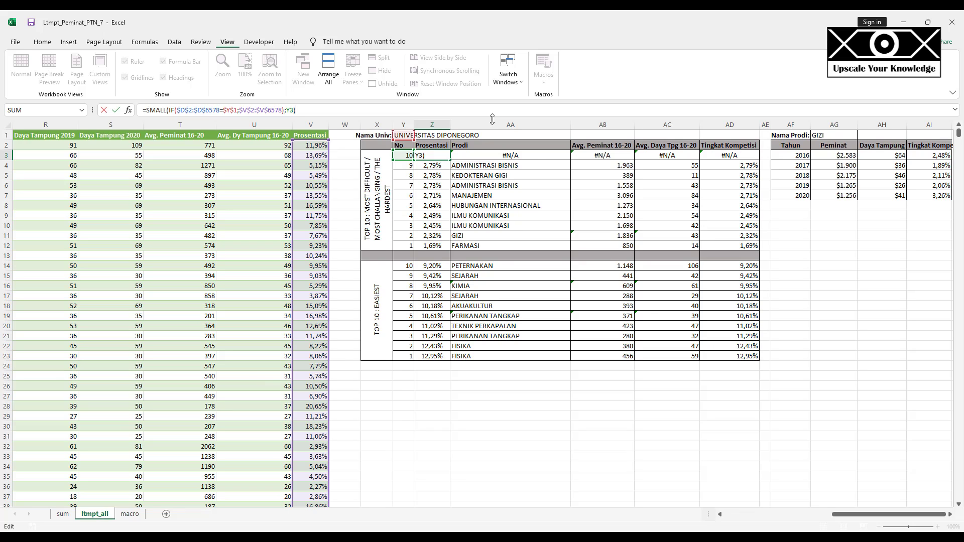
{"action": "key", "text": "ctrl+shift+Return"}
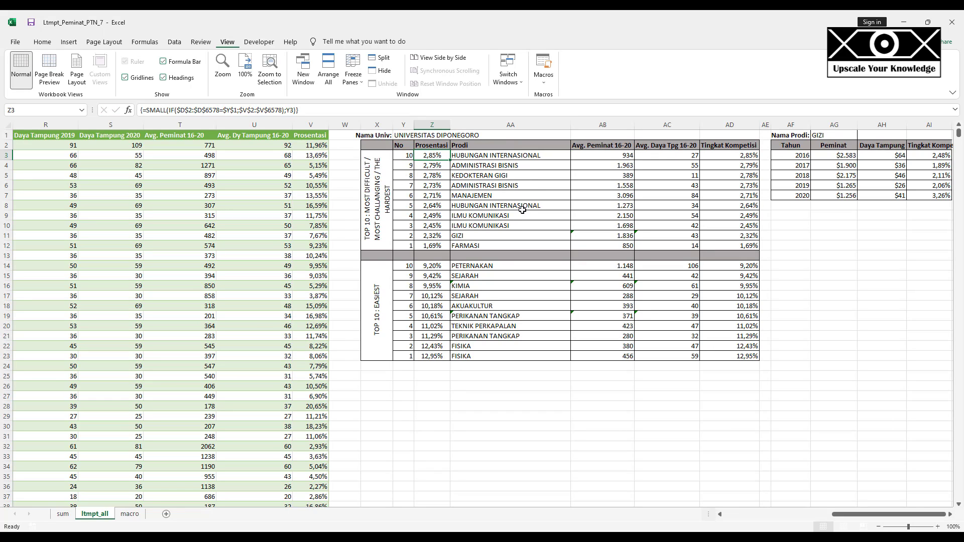
- Try to insert the sum sheet's Nama Universitas column as a reference in the IF test of Z3's SMALL formula
{"action": "left_click", "coordinate": [409, 157]}
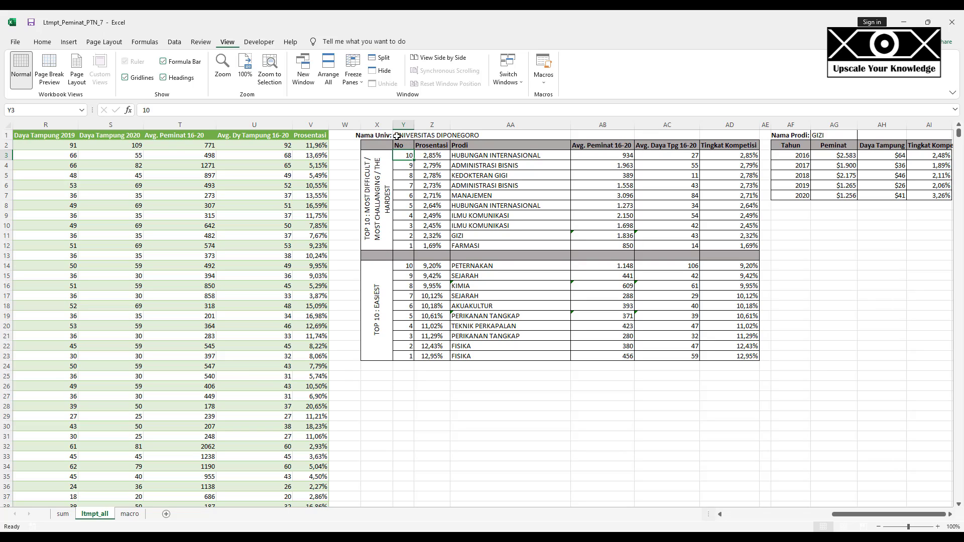
{"action": "left_click", "coordinate": [427, 158]}
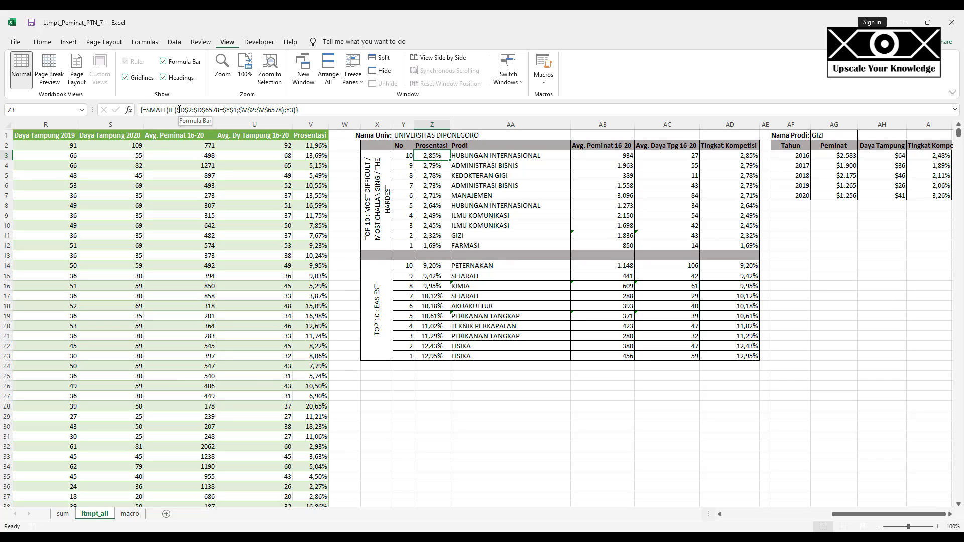
{"action": "left_click", "coordinate": [179, 109]}
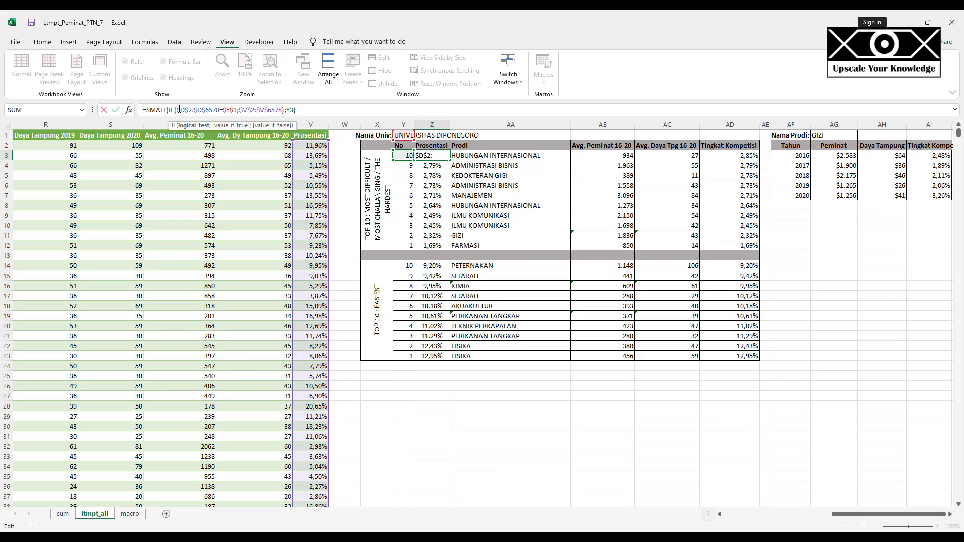
{"action": "left_click", "coordinate": [62, 514]}
{"action": "left_click", "coordinate": [101, 160]}
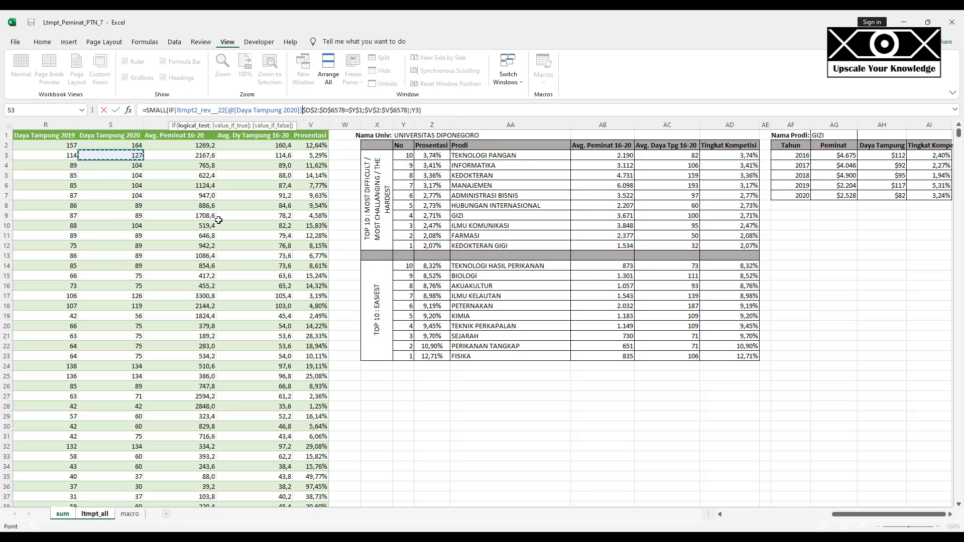
{"action": "key", "text": "Home"}
{"action": "key", "text": "Right"}
{"action": "key", "text": "Right"}
{"action": "key", "text": "Right"}
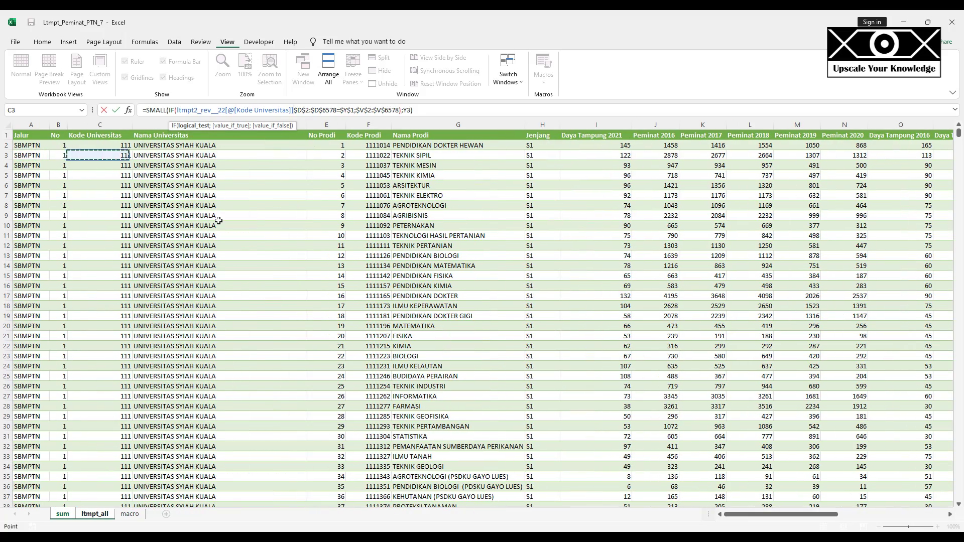
{"action": "key", "text": "Up"}
{"action": "key", "text": "ctrl+shift+Down"}
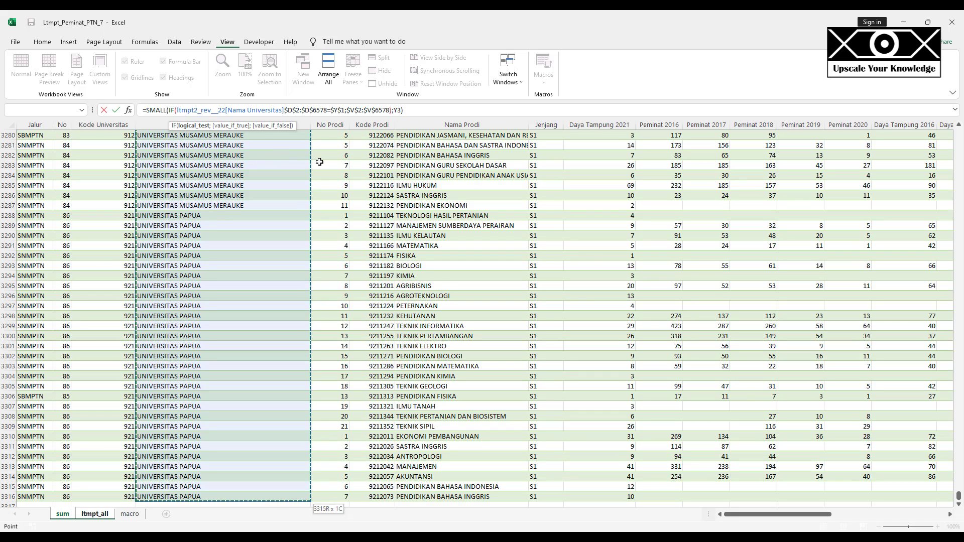
{"action": "key", "text": "shift+Left"}
{"action": "key", "text": "shift+Left"}
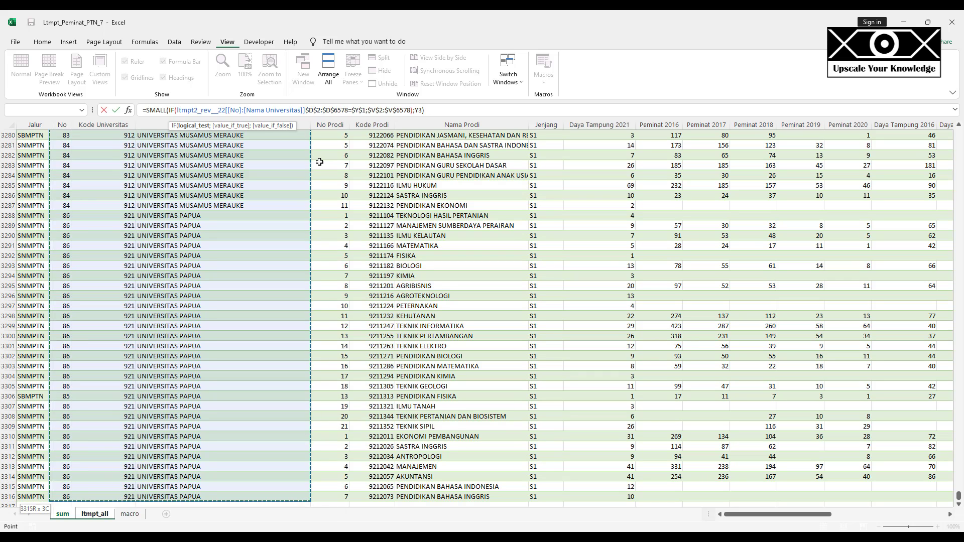
{"action": "key", "text": "shift+Right"}
{"action": "key", "text": "shift+Right"}
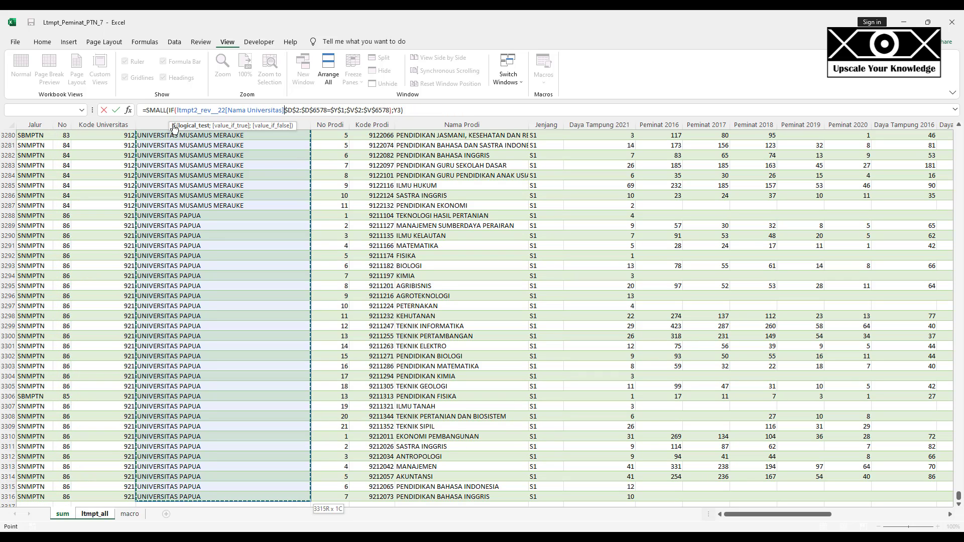
- Add the sum! sheet prefix to the $D$2:$D$6578 and $V$2:$V$6578 ranges in Z3's SMALL formula, replacing the inserted table reference
{"action": "left_click_drag", "start_coordinate": [176, 110], "coordinate": [290, 114]}
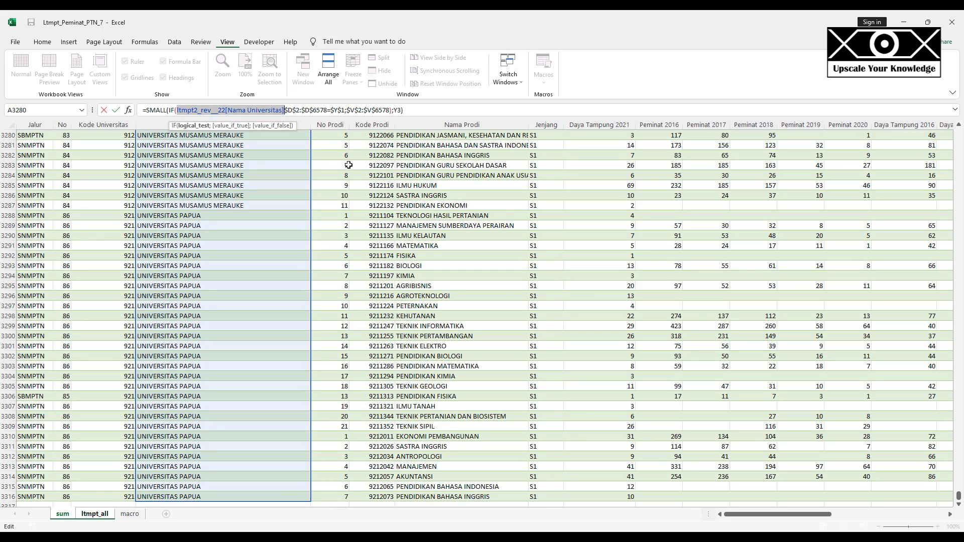
{"action": "type", "text": "sum"}
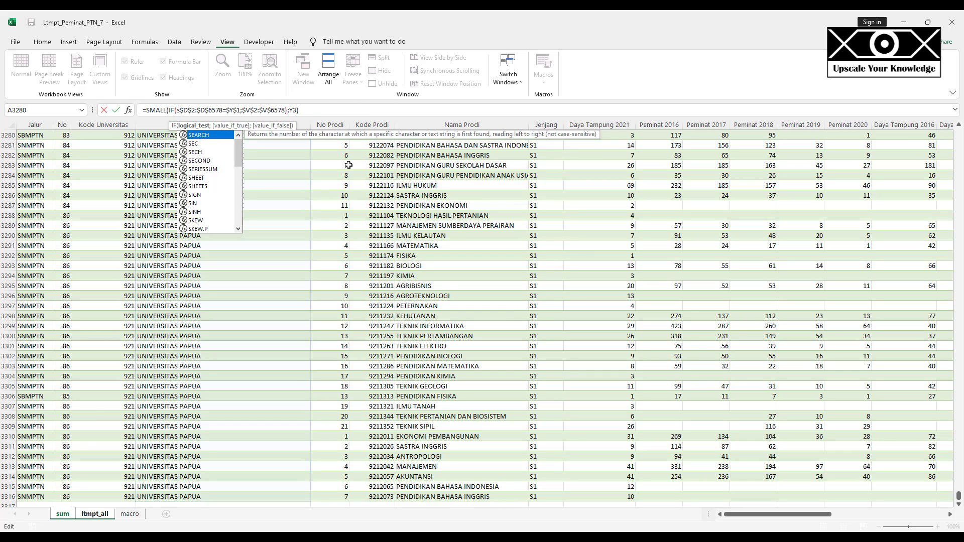
{"action": "type", "text": "!"}
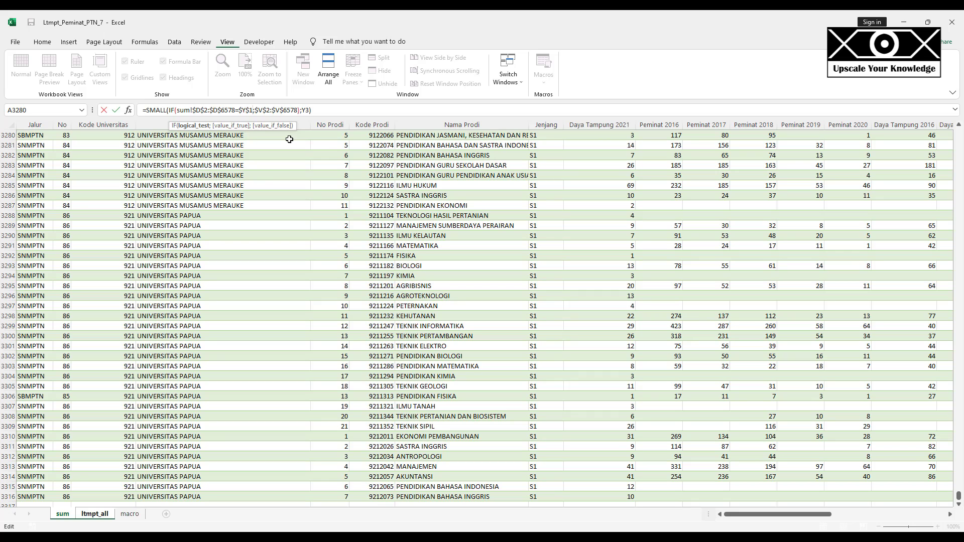
{"action": "key", "text": "Right"}
{"action": "type", "text": "sum!"}
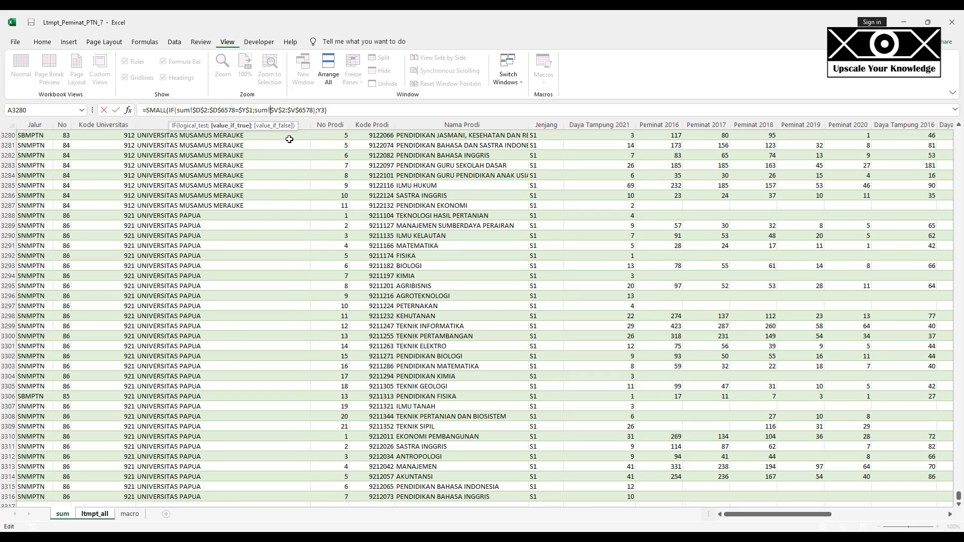
{"action": "key", "text": "Return"}
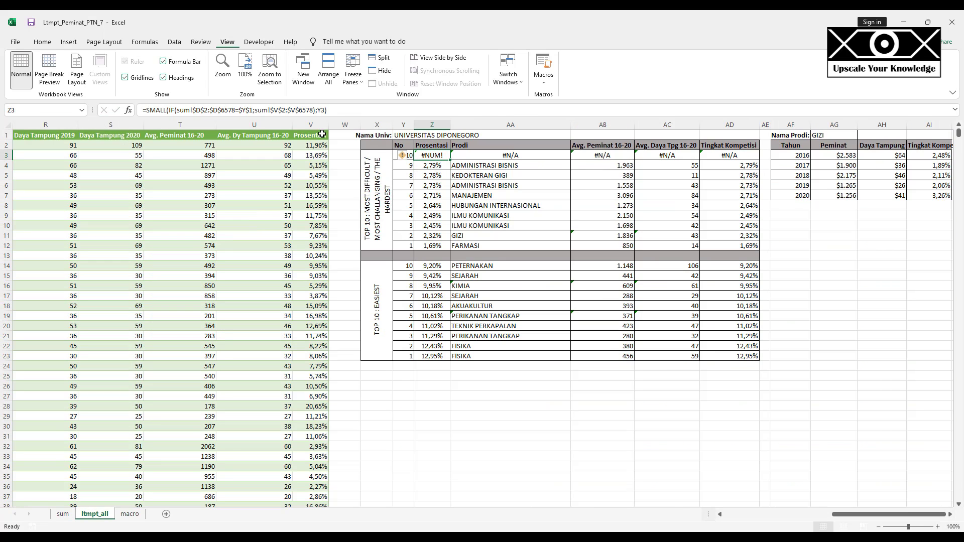
- Enter Z3's SMALL formula as an array formula and fill it down the hardest top 10's Prosentasi cells to Z12
{"action": "left_click", "coordinate": [329, 111]}
{"action": "key", "text": "ctrl+shift+Return"}
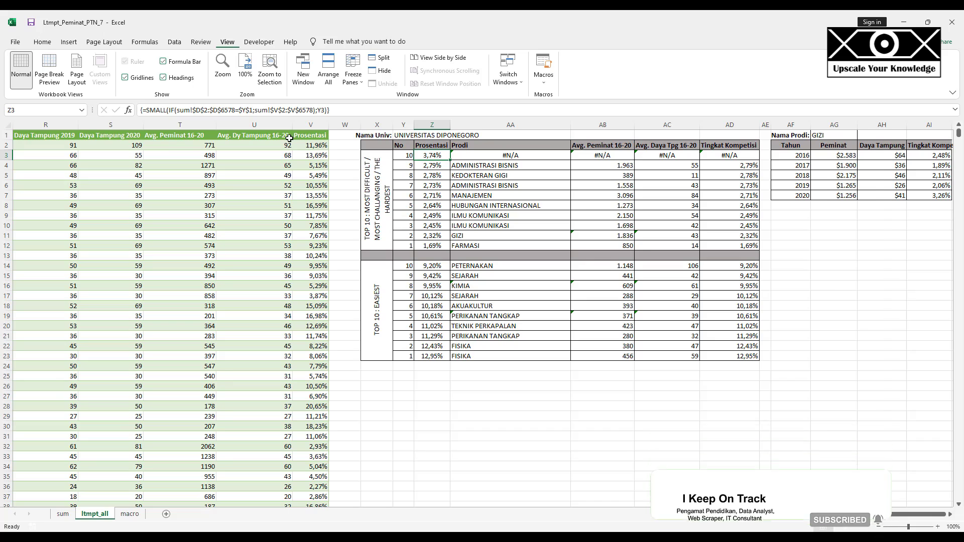
{"action": "key", "text": "F2"}
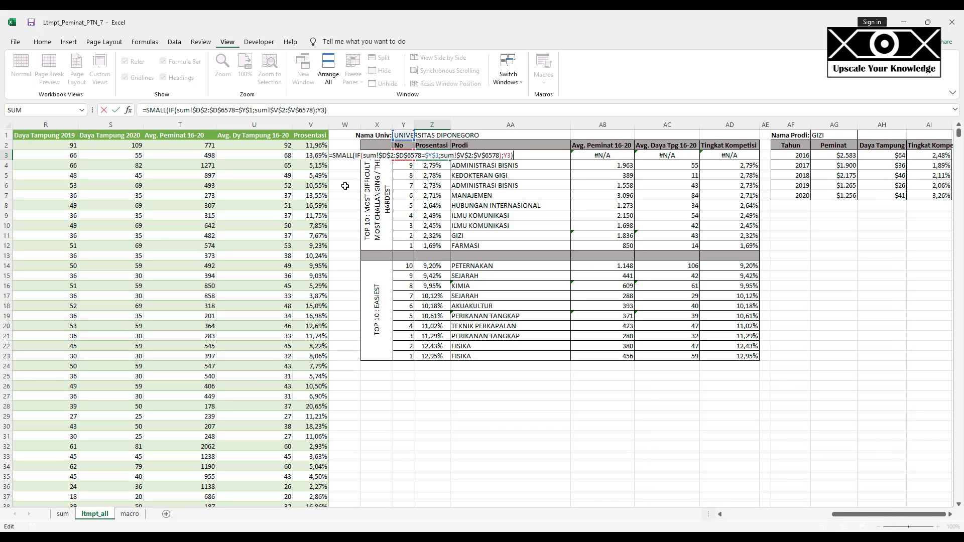
{"action": "key", "text": "ctrl+shift+Return"}
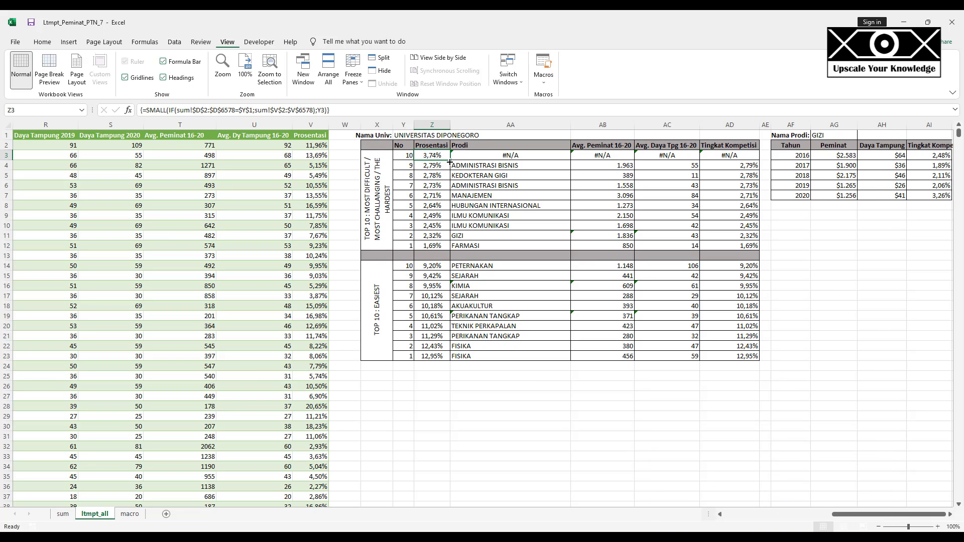
{"action": "left_click_drag", "start_coordinate": [451, 159], "coordinate": [461, 246]}
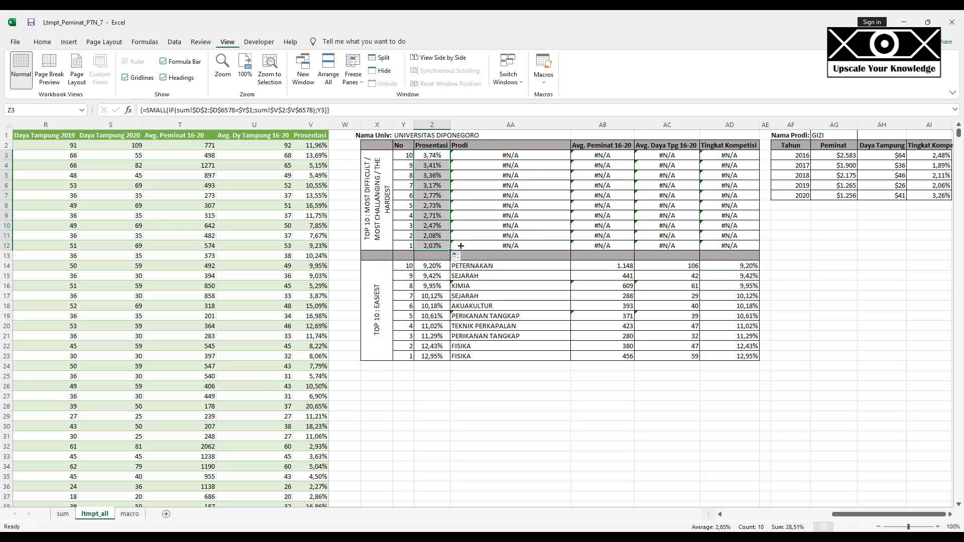
- Add the sum! sheet prefix to the $G$2:$G$6578, $D$2:$D$6578 and $V$2:$V$6578 ranges in AA3's INDEX/MATCH formula
{"action": "left_click", "coordinate": [472, 156]}
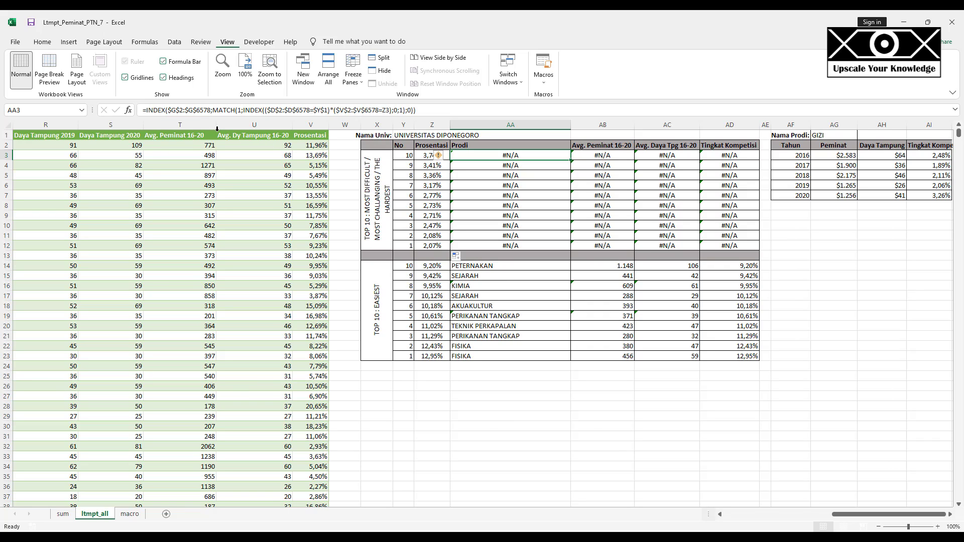
{"action": "left_click", "coordinate": [173, 114]}
{"action": "type", "text": "sum!"}
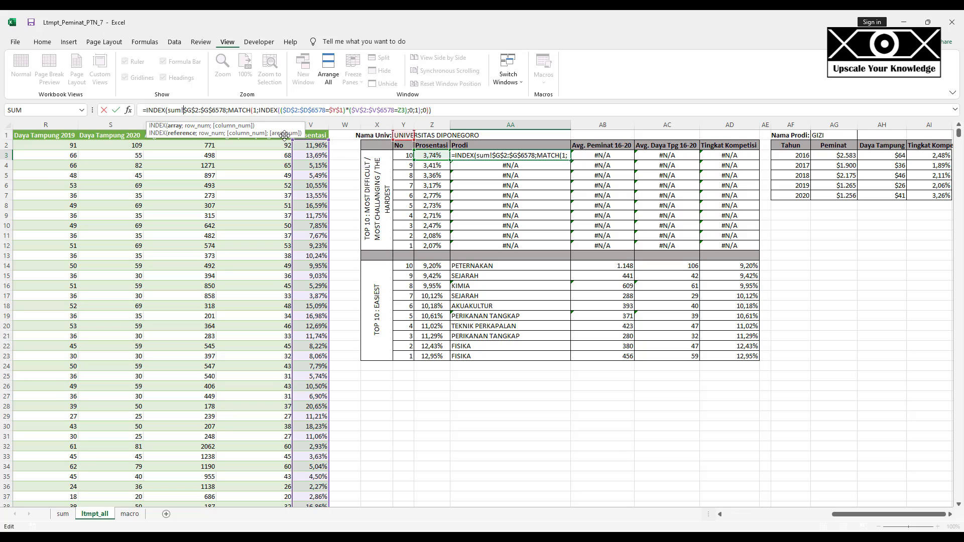
{"action": "left_click", "coordinate": [255, 117]}
{"action": "left_click", "coordinate": [283, 110]}
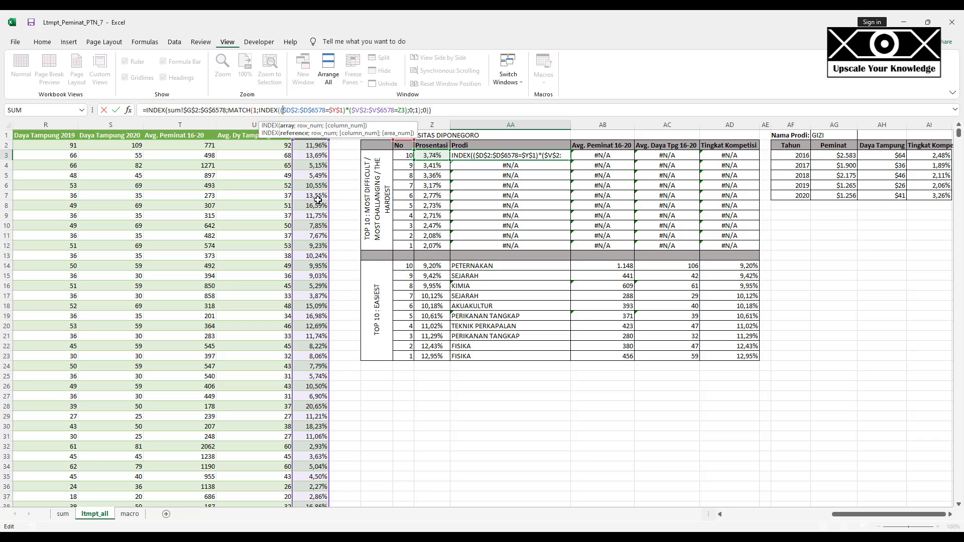
{"action": "type", "text": "sum!"}
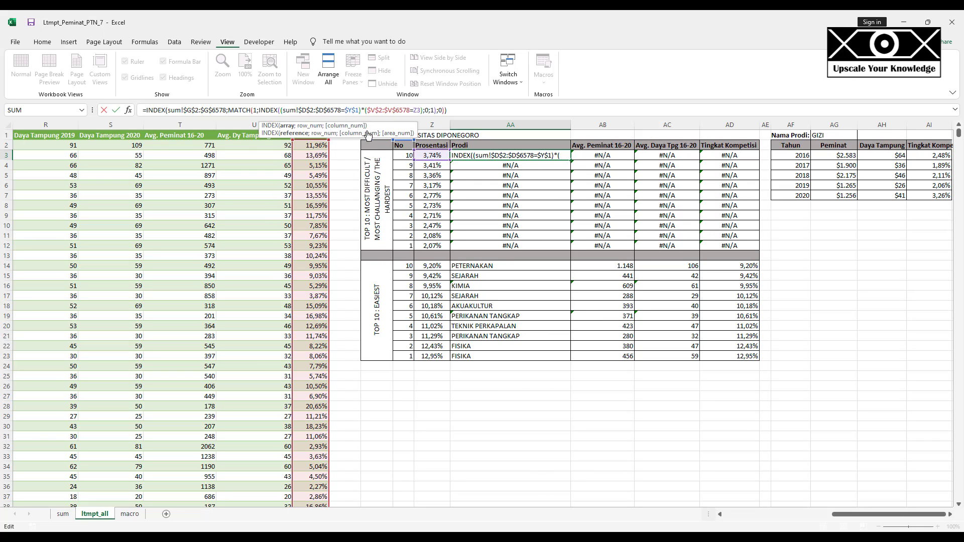
{"action": "left_click", "coordinate": [370, 110]}
{"action": "type", "text": "su"}
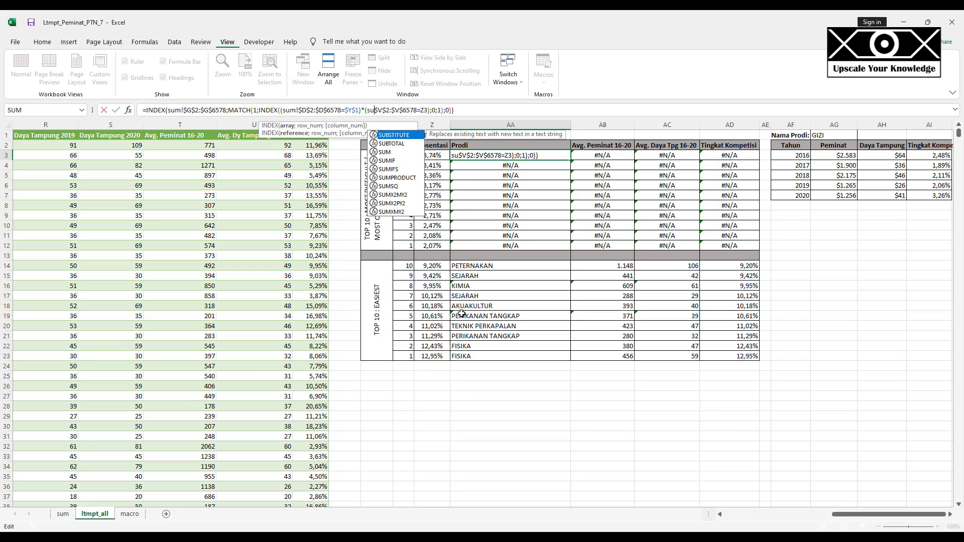
{"action": "type", "text": "m!"}
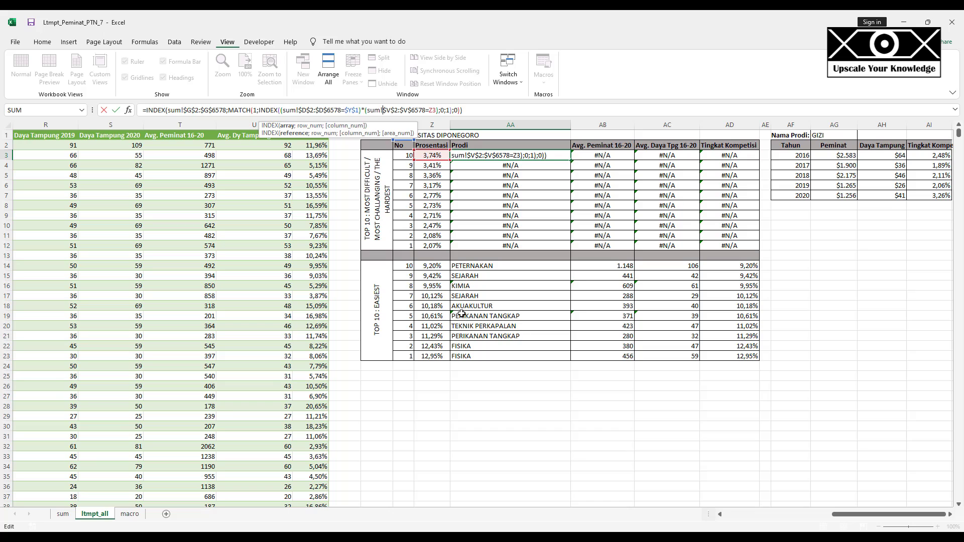
{"action": "key", "text": "Return"}
- Re-enter AA3's INDEX/MATCH formula as an array formula and fill it down the hardest top 10's Prodi cells to AA12
{"action": "left_click", "coordinate": [459, 157]}
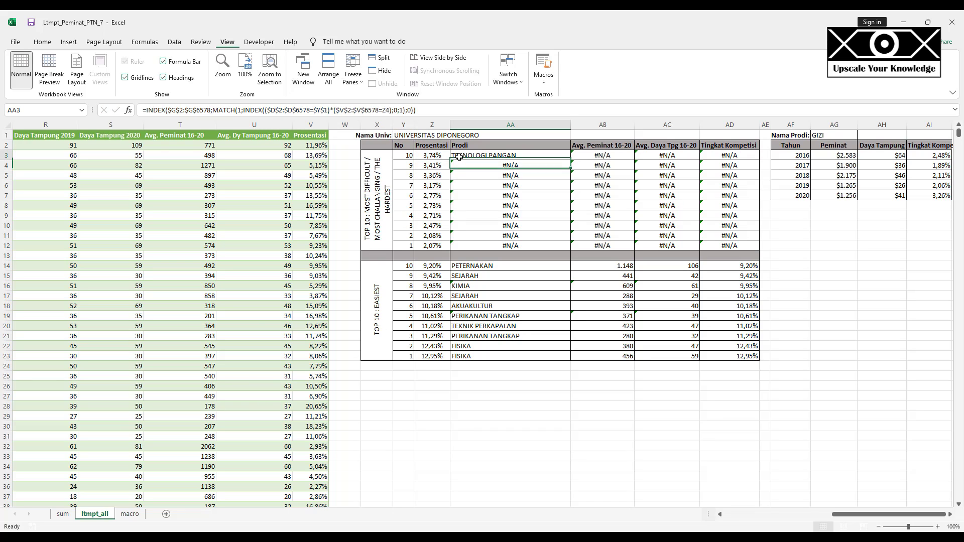
{"action": "left_click", "coordinate": [474, 110]}
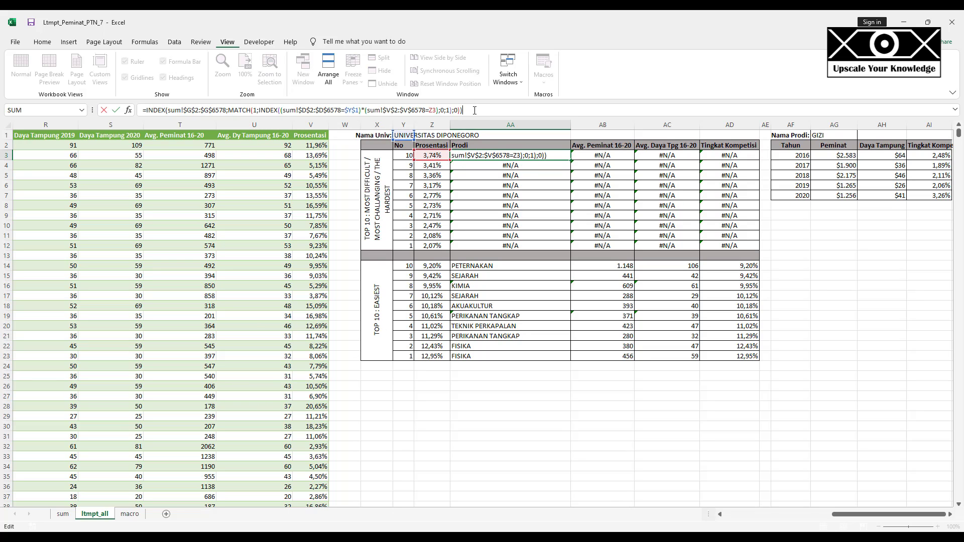
{"action": "key", "text": "ctrl+shift+Return"}
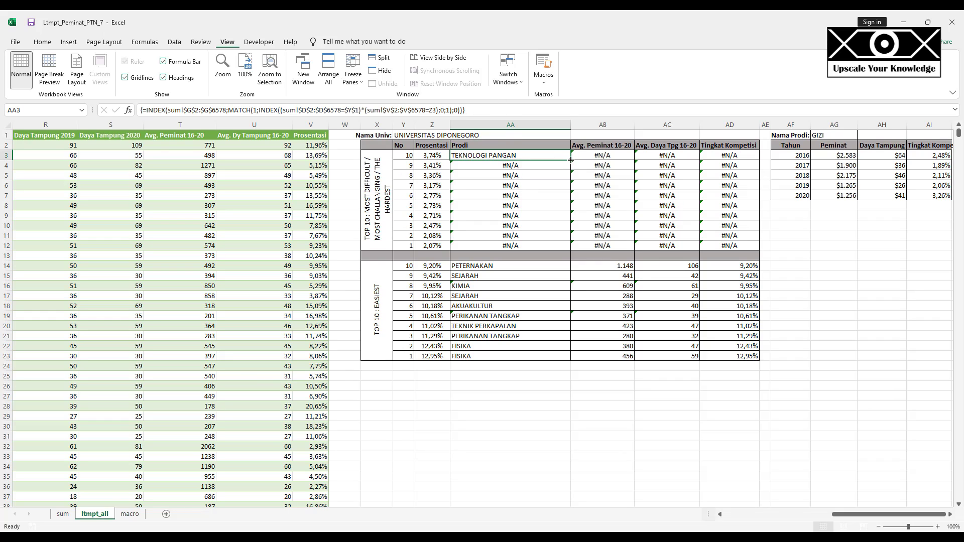
{"action": "left_click_drag", "start_coordinate": [571, 160], "coordinate": [573, 249]}
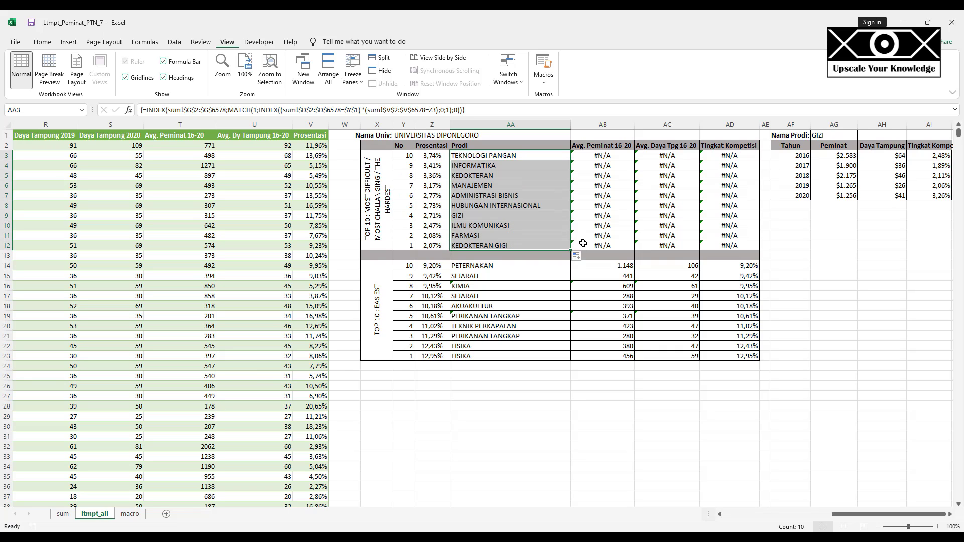
- Add the sum! prefix to the $T$2:$T$3306, $D$2:$D$3306 and $V$2:$V$3306 ranges in AB3's INDEX/MATCH formula and enter it
{"action": "left_click", "coordinate": [593, 156]}
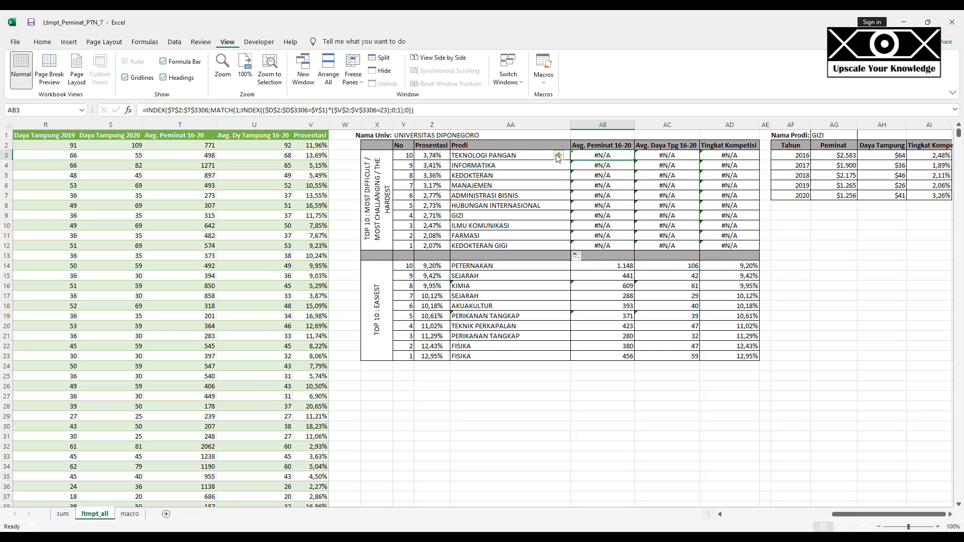
{"action": "left_click", "coordinate": [169, 110]}
{"action": "type", "text": "sum!"}
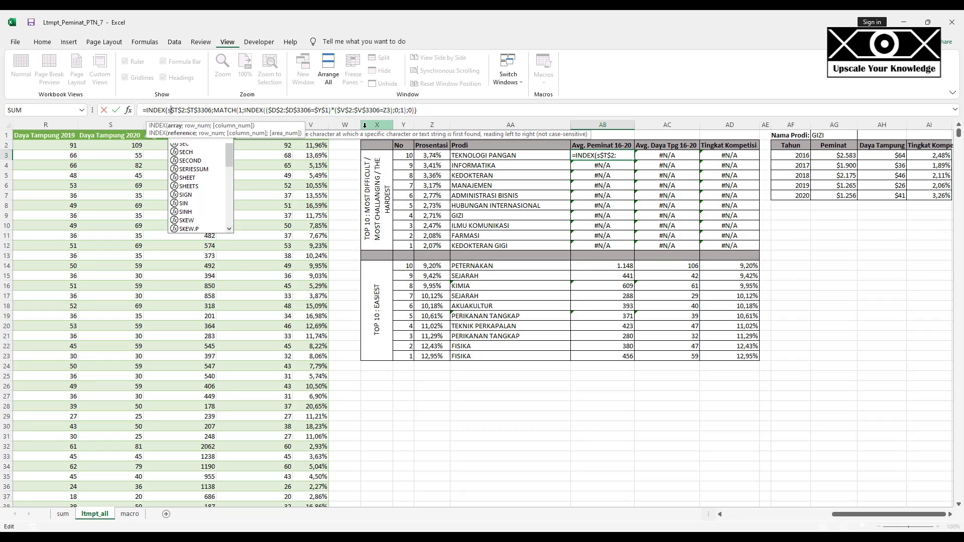
{"action": "left_click", "coordinate": [276, 110]}
{"action": "type", "text": "sum!"}
{"action": "left_click", "coordinate": [363, 110]}
{"action": "type", "text": "sum!"}
{"action": "key", "text": "Tab"}
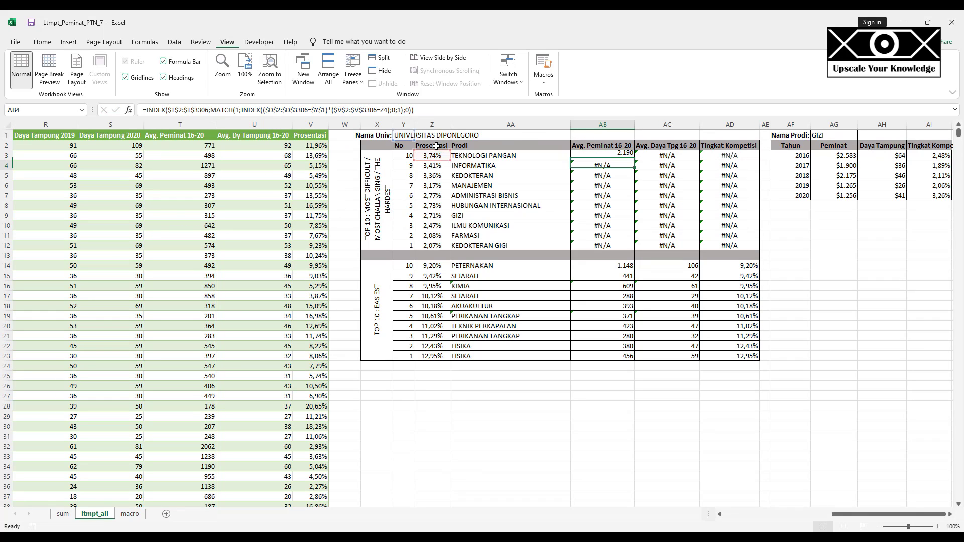
- Add the sum! prefix to the U, D and V column ranges in AC3's INDEX/MATCH formula, and fill AB3:AC3 down to row 12
{"action": "left_click", "coordinate": [170, 111]}
{"action": "type", "text": "sum!$U$2:$U$3306;MATCH(1;INDEX(($D$2:$D$3306=$Y$1)*($V$2:$V$3306=Z3);0;1);0))"}
{"action": "left_click", "coordinate": [282, 110]}
{"action": "type", "text": "sum!$D$2:$D$3306=$Y$1)*($V$2:$V$3306=Z3);0;1);0))"}
{"action": "left_click", "coordinate": [367, 108]}
{"action": "type", "text": "sum!"}
{"action": "key", "text": "Return"}
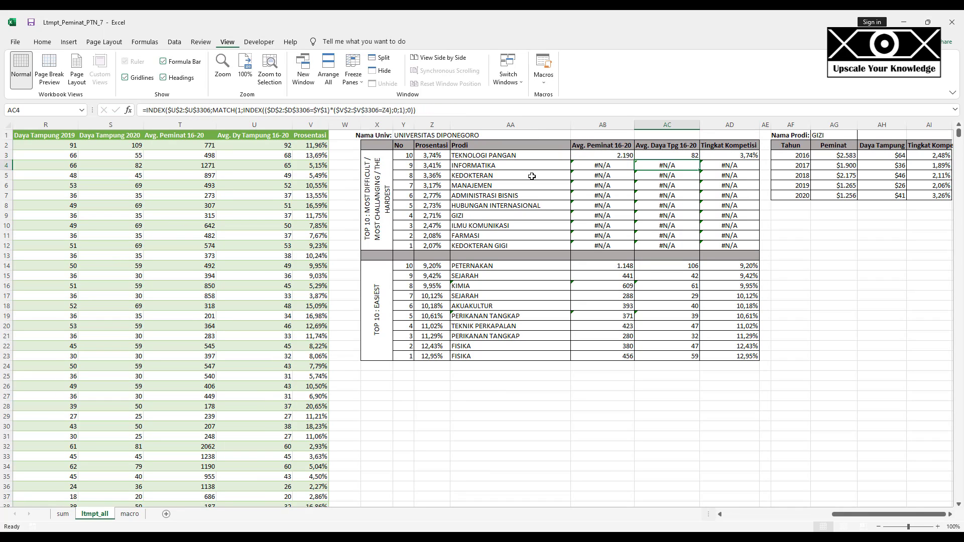
{"action": "left_click_drag", "start_coordinate": [605, 156], "coordinate": [665, 156]}
{"action": "double_click", "coordinate": [699, 160]}
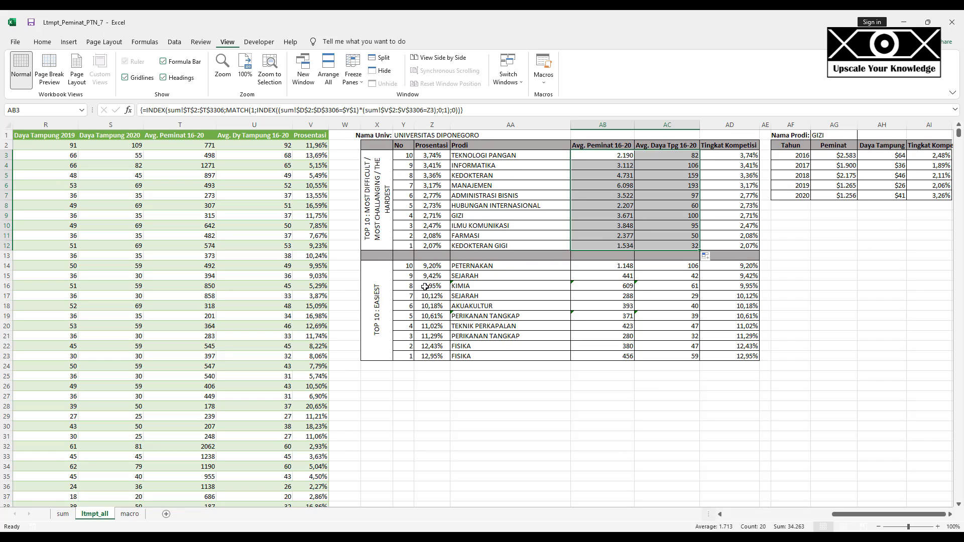
- Add the sum! prefix to the $D$2:$D$6578 and $V$2:$V$6578 ranges in Z14's LARGE formula and enter it as an array formula
{"action": "left_click", "coordinate": [439, 269]}
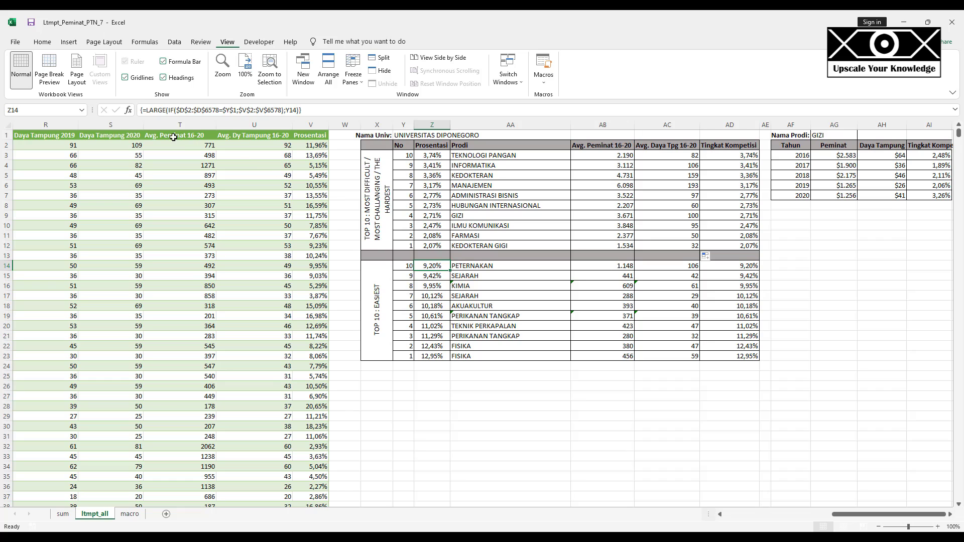
{"action": "left_click", "coordinate": [171, 110]}
{"action": "type", "text": "sum!"}
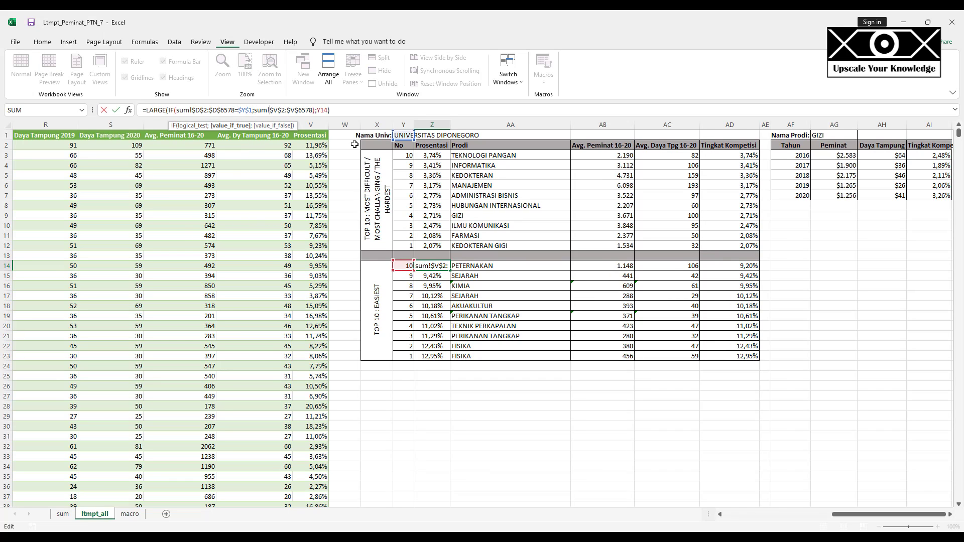
{"action": "key", "text": "ctrl+shift+Return"}
- Add the sum! prefix to the G, D and V column ranges in AA14's INDEX/MATCH formula and enter it as an array formula
{"action": "key", "text": "Right"}
{"action": "left_click", "coordinate": [283, 110]}
{"action": "type", "text": "sum!"}
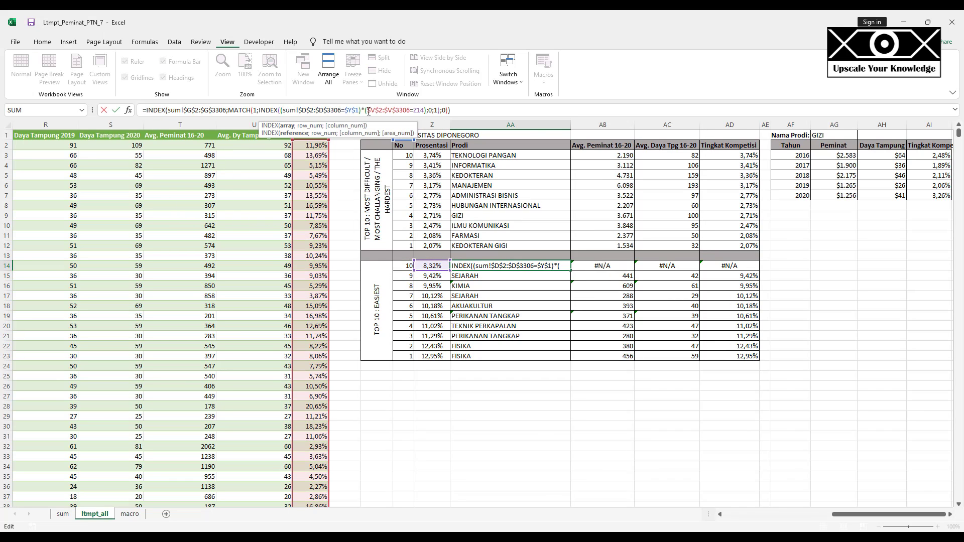
{"action": "key", "text": "ctrl+shift+Return"}
- Point the range references in AB14's and AC14's INDEX/MATCH formulas to the sum sheet and enter both as array formulas
{"action": "key", "text": "Right"}
{"action": "left_click", "coordinate": [281, 110]}
{"action": "type", "text": "sum!"}
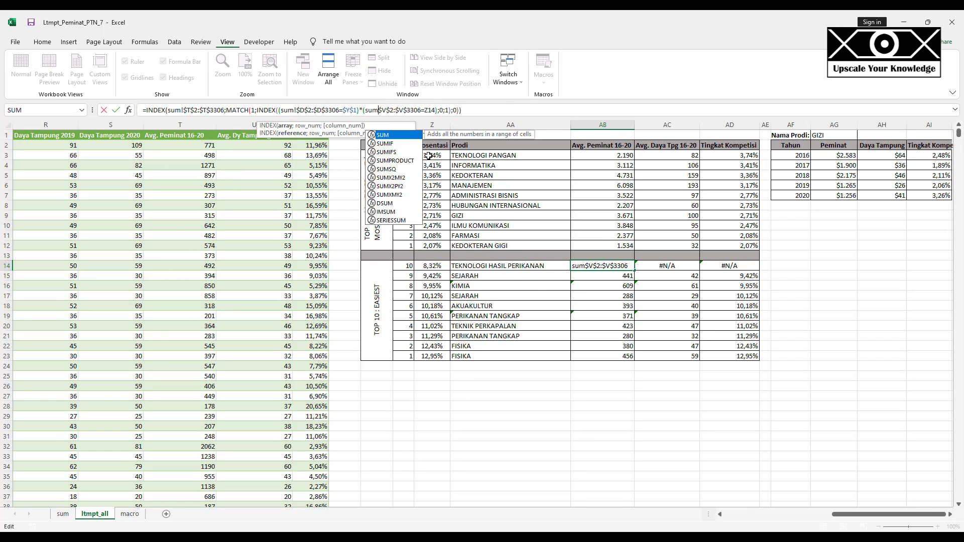
{"action": "key", "text": "ctrl+shift+Return"}
{"action": "key", "text": "Right"}
{"action": "left_click", "coordinate": [284, 109]}
{"action": "type", "text": "sum!"}
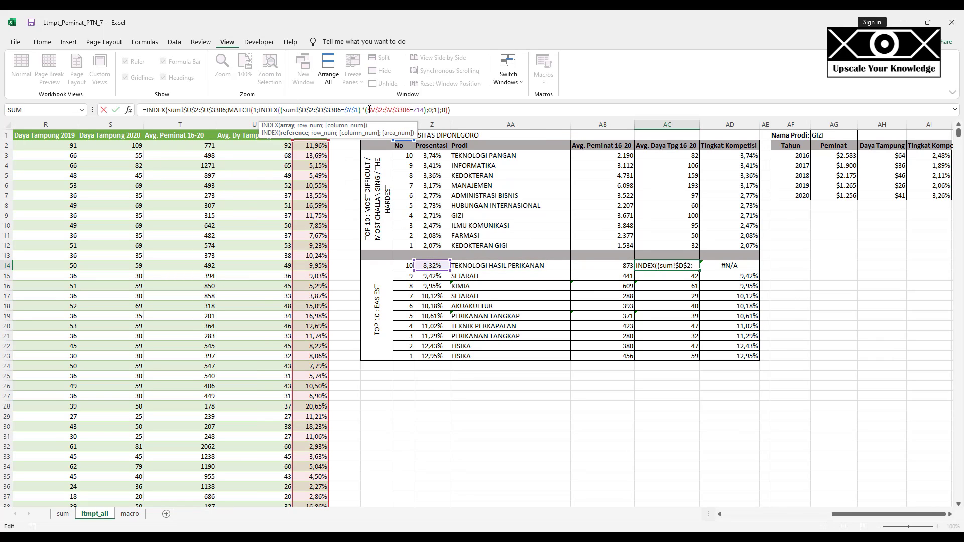
{"action": "left_click", "coordinate": [368, 110]}
{"action": "type", "text": "sum!"}
{"action": "key", "text": "ctrl+shift+Return"}
- Fill the easiest top 10's first-row formulas in Z14:AD14 down to row 23
{"action": "left_click", "coordinate": [431, 275]}
{"action": "left_click_drag", "start_coordinate": [433, 268], "coordinate": [744, 268]}
{"action": "double_click", "coordinate": [761, 271]}
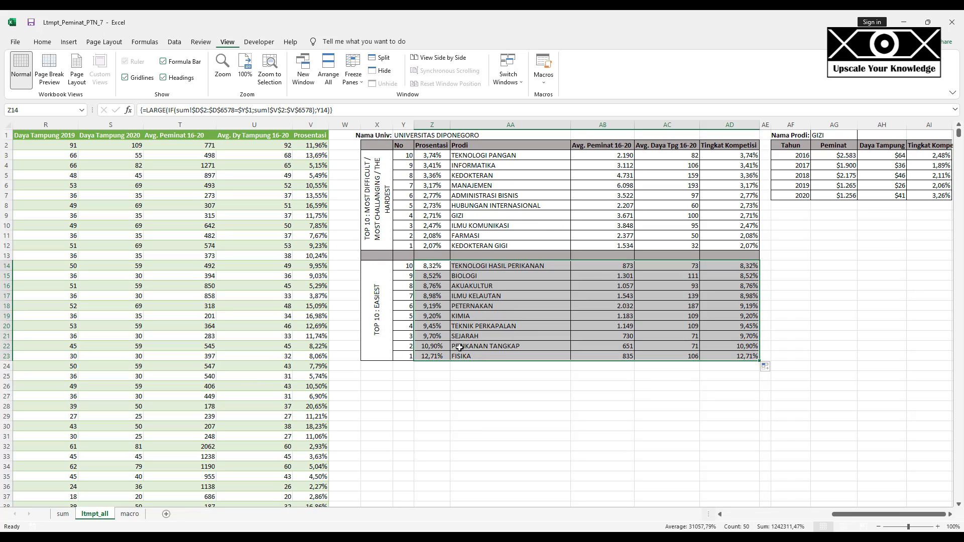
- Find the university name from Y1, UNIVERSITAS DIPONEGORO, in the sum sheet's Nama Universitas column
{"action": "left_click", "coordinate": [406, 137]}
{"action": "left_click_drag", "start_coordinate": [229, 110], "coordinate": [157, 113]}
{"action": "key", "text": "Escape"}
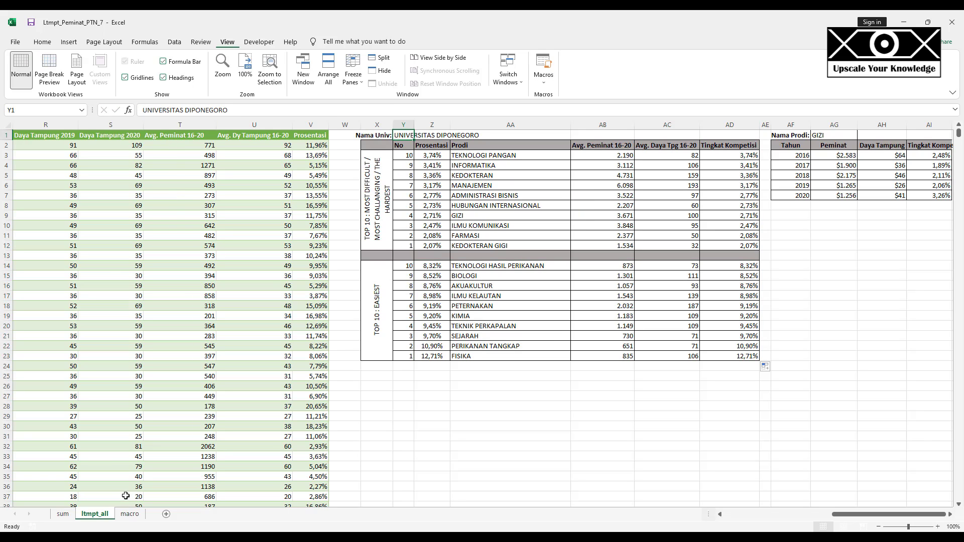
{"action": "left_click", "coordinate": [71, 515]}
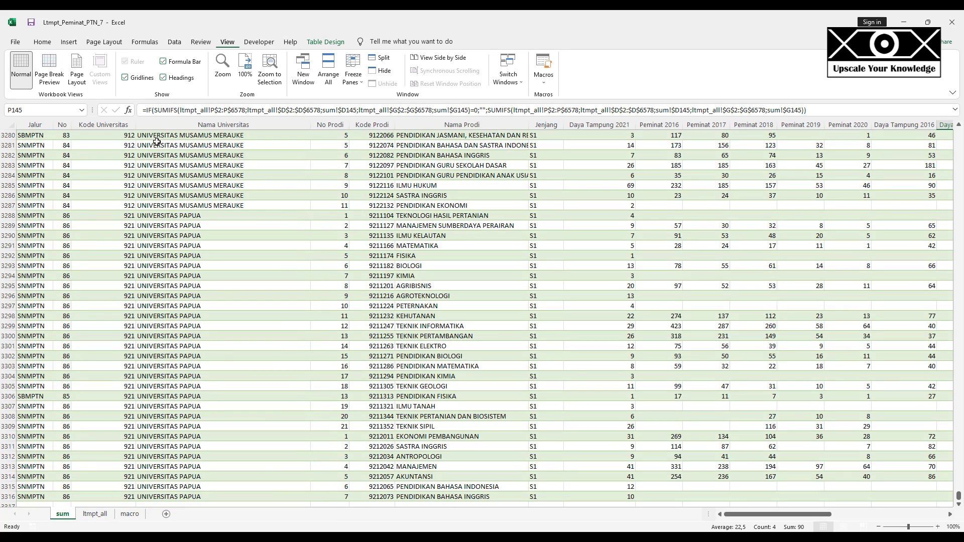
{"action": "left_click", "coordinate": [166, 122]}
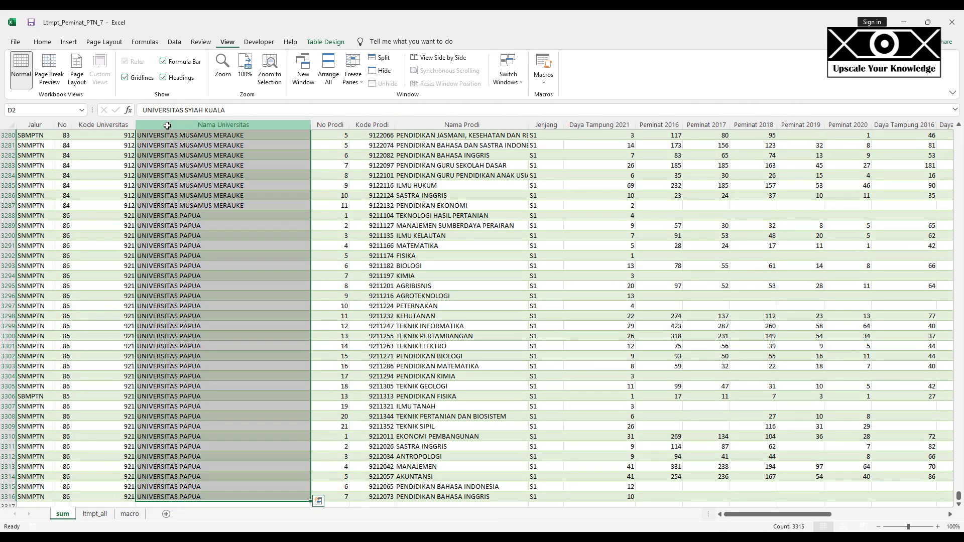
{"action": "key", "text": "ctrl+f"}
{"action": "key", "text": "Return"}
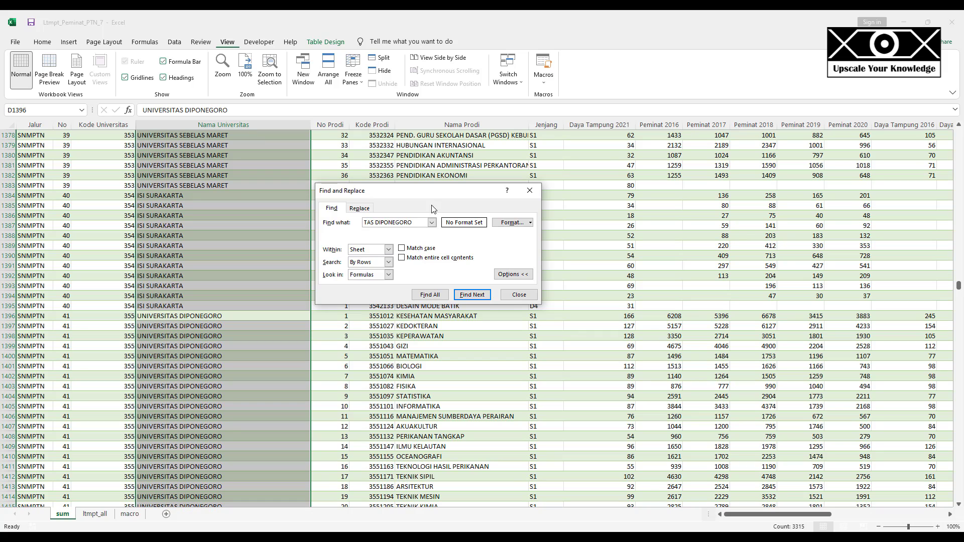
{"action": "left_click", "coordinate": [519, 295]}
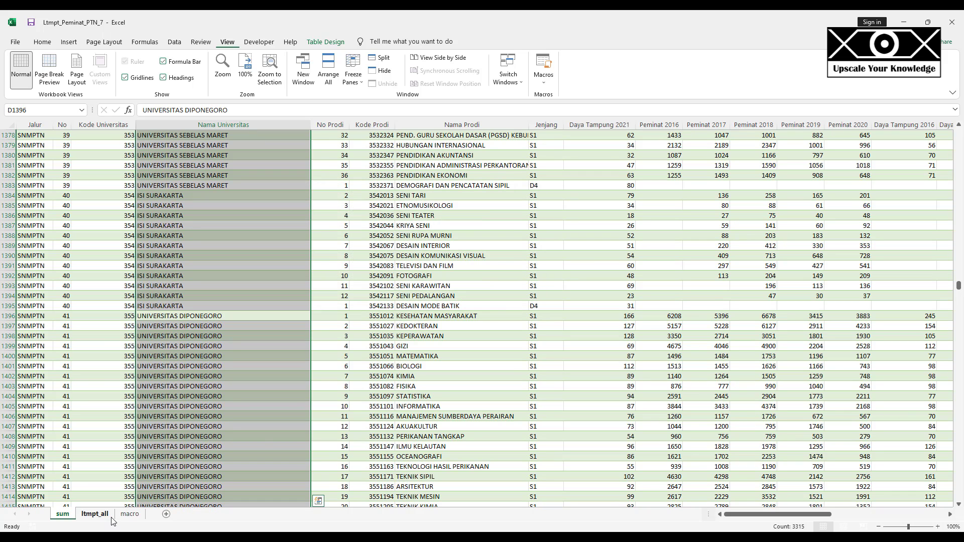
- Locate the TEKNOLOGI PANGAN row of UNIVERSITAS DIPONEGORO in the sum sheet to compare it with the hardest top 10
{"action": "left_click", "coordinate": [95, 514]}
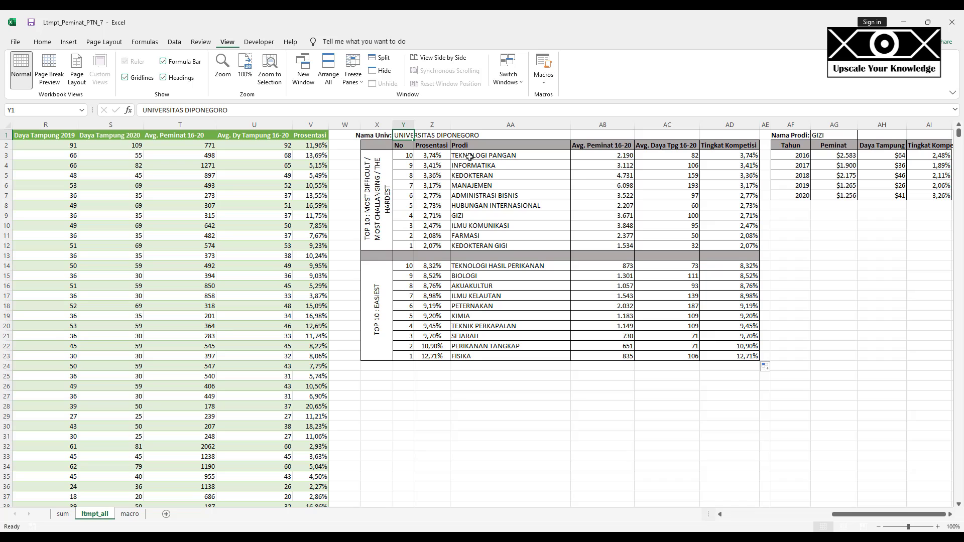
{"action": "left_click", "coordinate": [62, 515]}
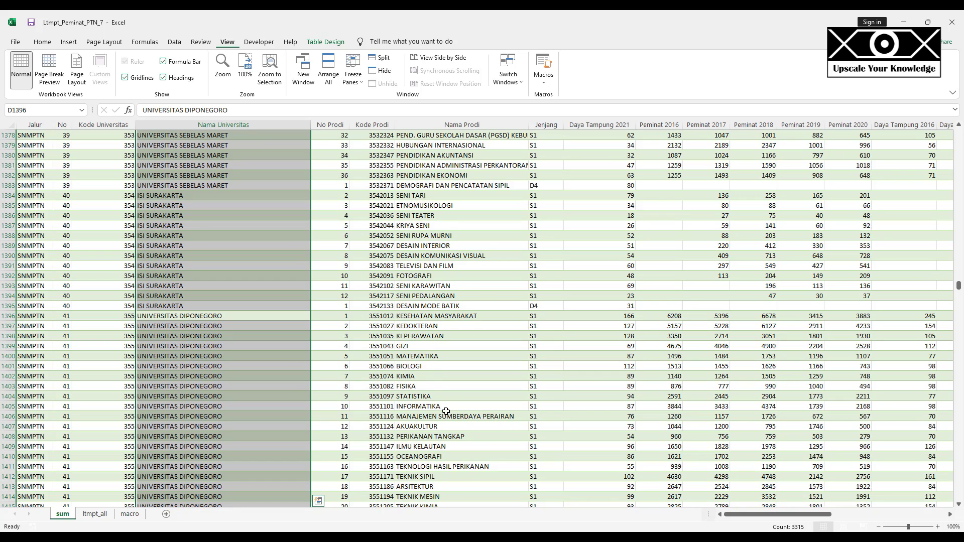
{"action": "scroll", "coordinate": [448, 406], "scroll_direction": "down", "scroll_amount": 1}
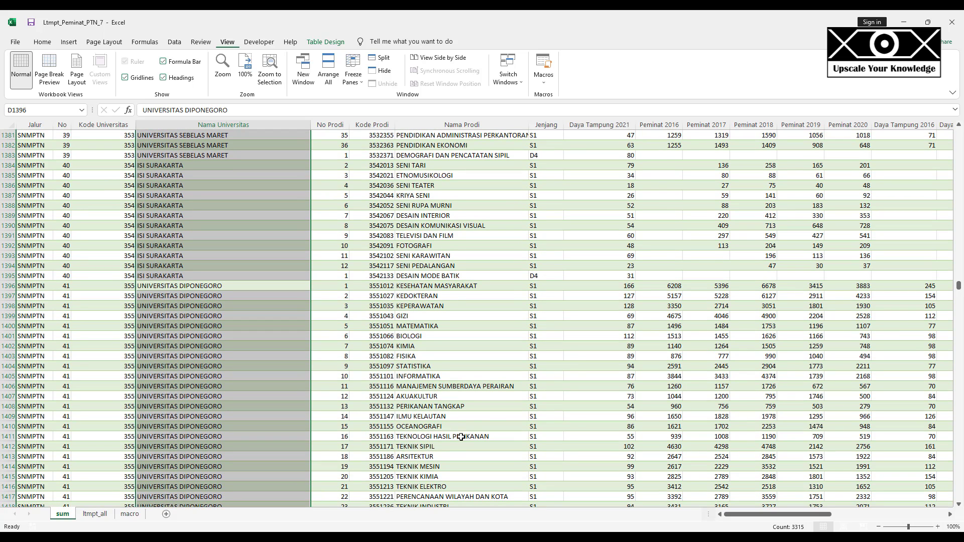
{"action": "scroll", "coordinate": [448, 430], "scroll_direction": "down", "scroll_amount": 2}
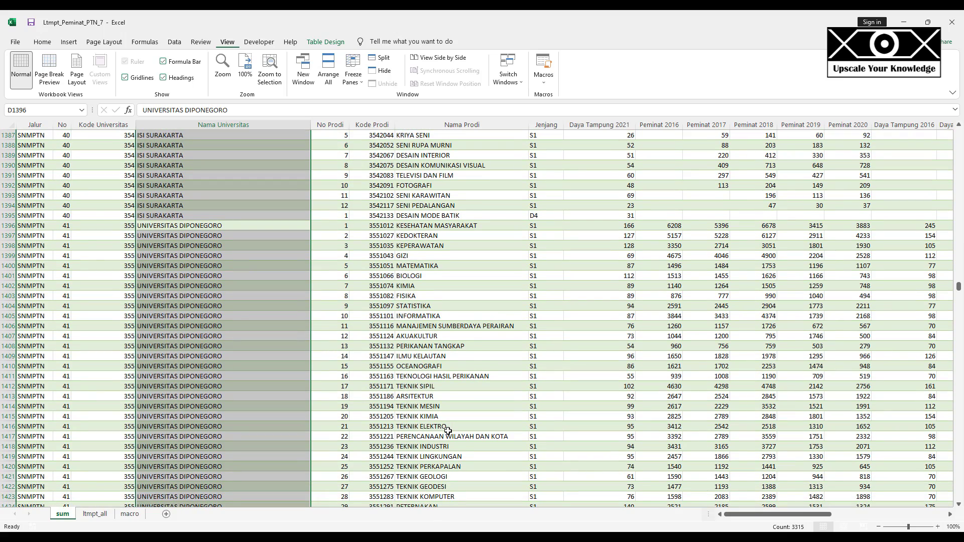
{"action": "scroll", "coordinate": [448, 430], "scroll_direction": "down", "scroll_amount": 3}
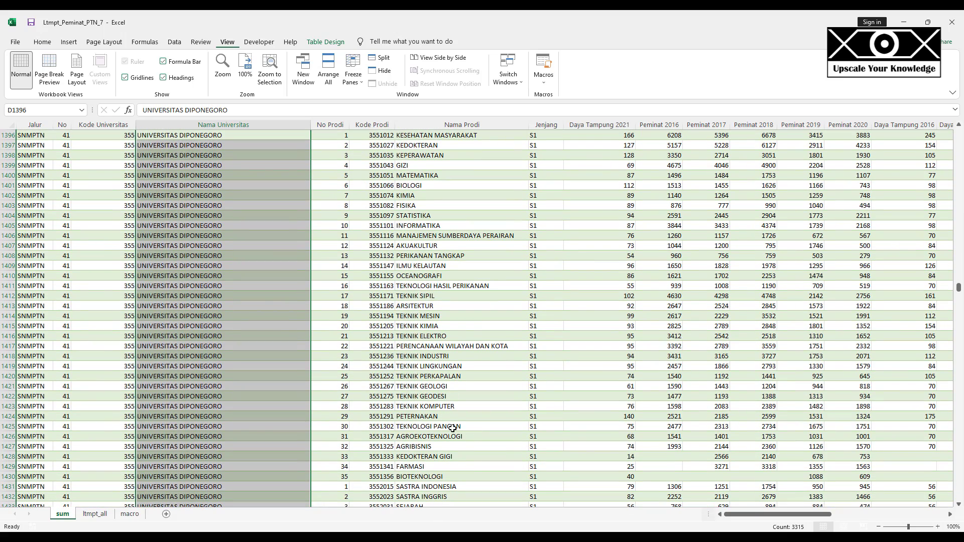
{"action": "left_click", "coordinate": [453, 428]}
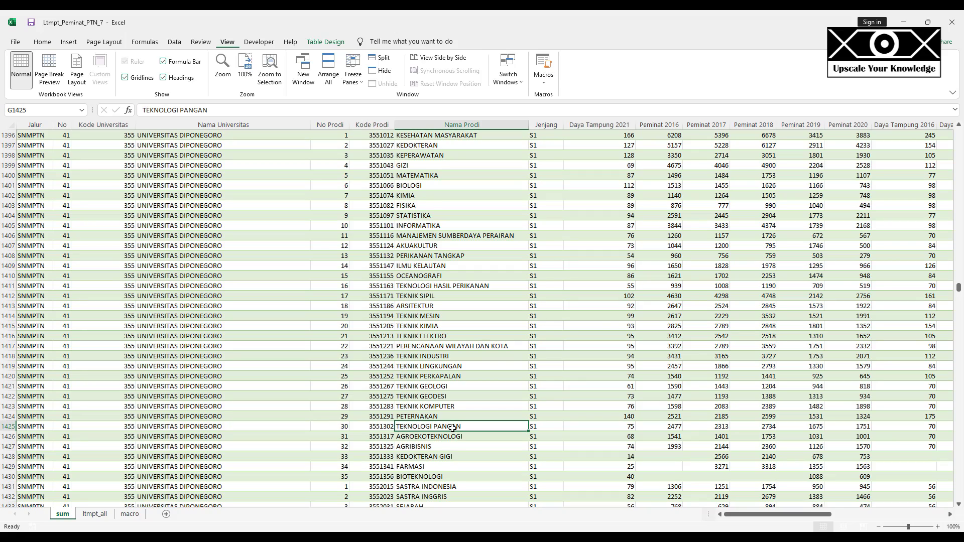
- Examine the Prodi and Avg. Peminat 16-20 formulas in the ltmpt_all sheet's hardest top 10, cells AA3 and AB3
{"action": "key", "text": "alt+Tab"}
{"action": "key", "text": "alt+Tab"}
{"action": "left_click", "coordinate": [95, 514]}
{"action": "left_click", "coordinate": [505, 161]}
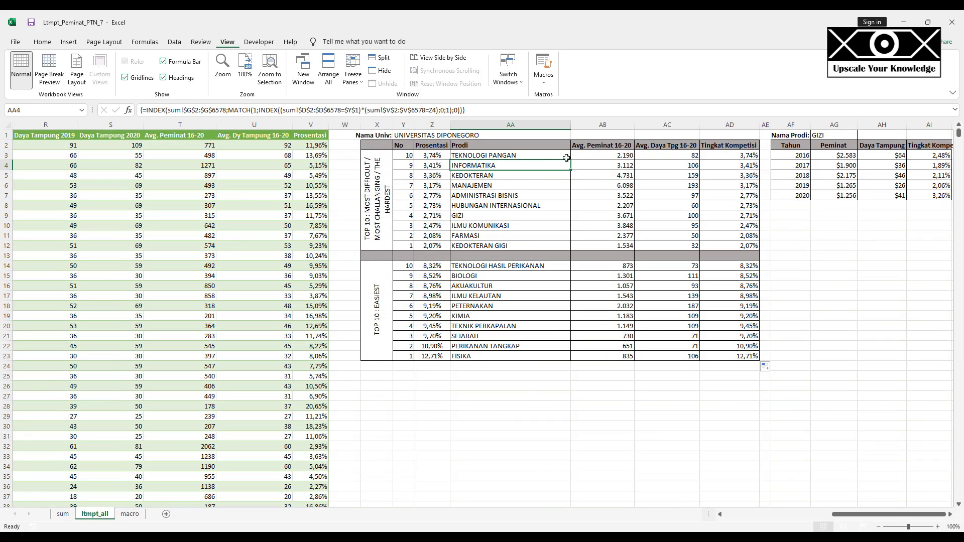
{"action": "left_click", "coordinate": [555, 158]}
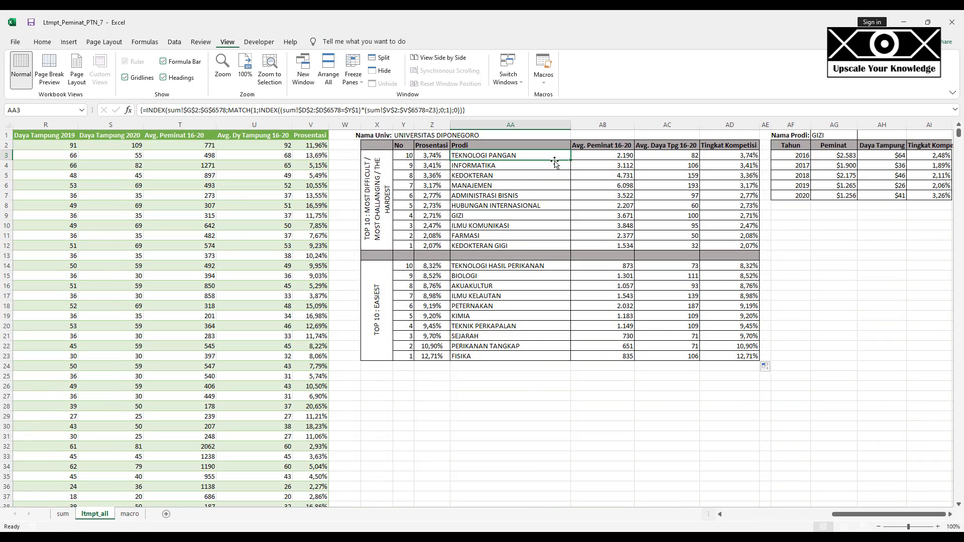
{"action": "left_click", "coordinate": [624, 157]}
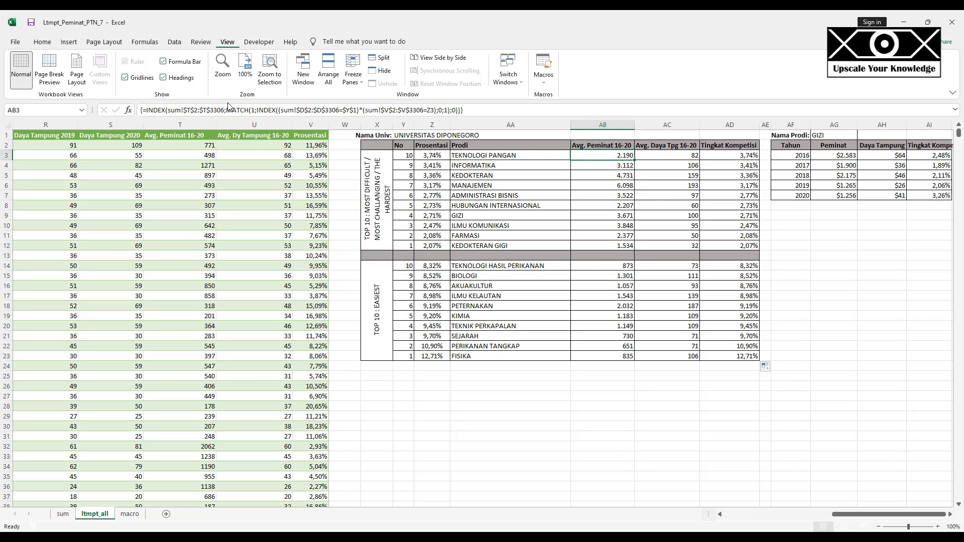
- Format the averages in AB3:AC23 of both top 10 tables with the comma style and one decimal place
{"action": "left_click_drag", "start_coordinate": [607, 154], "coordinate": [663, 357]}
{"action": "left_click", "coordinate": [42, 42]}
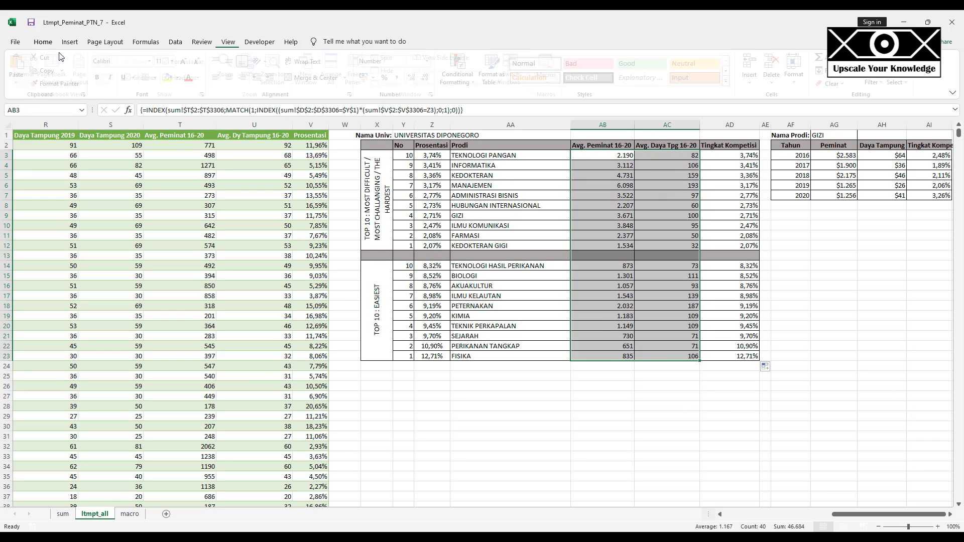
{"action": "left_click", "coordinate": [402, 79]}
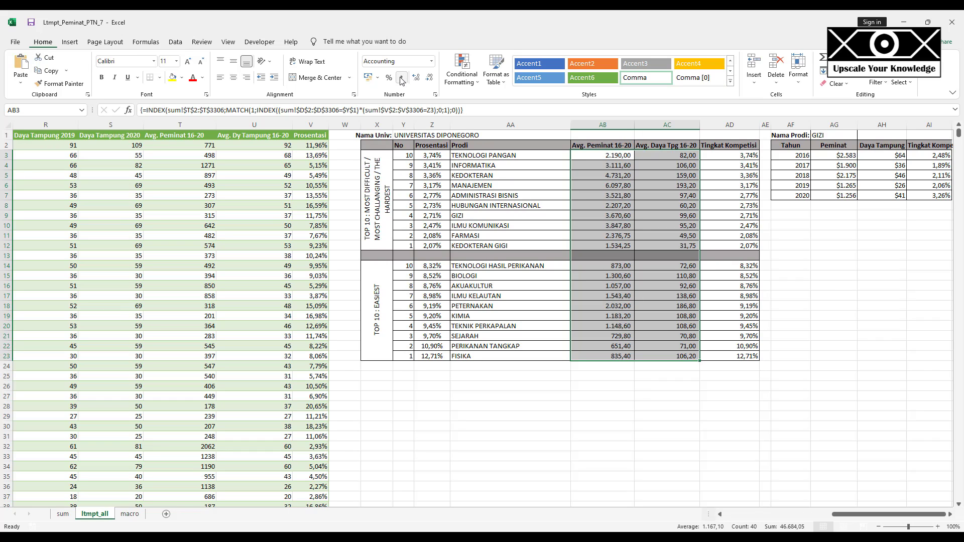
{"action": "left_click", "coordinate": [428, 79]}
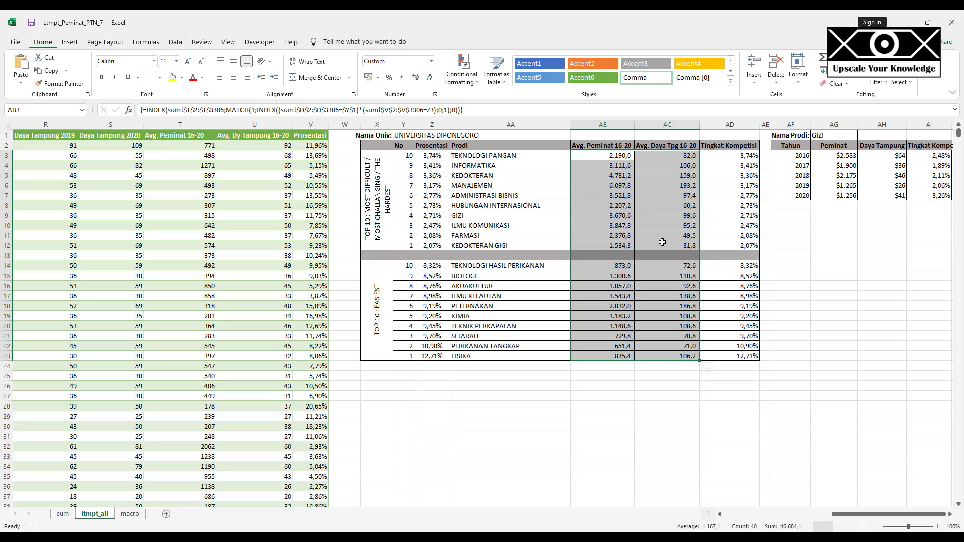
- Check AB3's average applicants for TEKNOLOGI PANGAN against the Avg. Peminat and Avg. Dy Tampung values in row 1425 of the sum sheet
{"action": "left_click", "coordinate": [621, 156]}
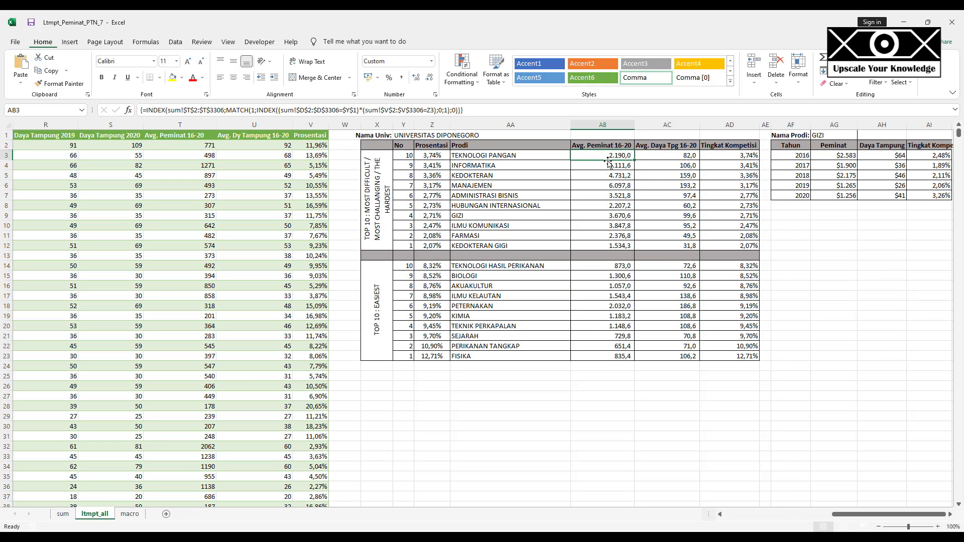
{"action": "left_click", "coordinate": [61, 514]}
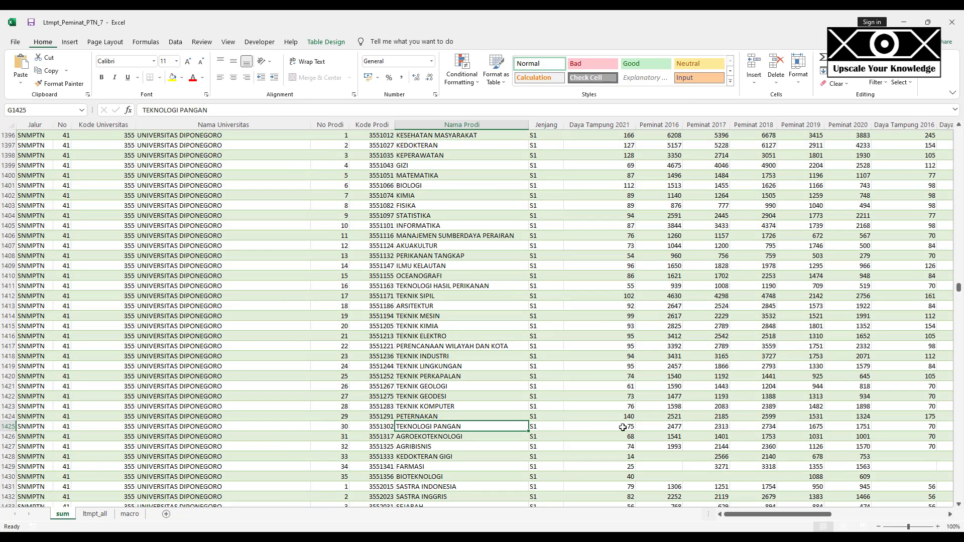
{"action": "key", "text": "Left"}
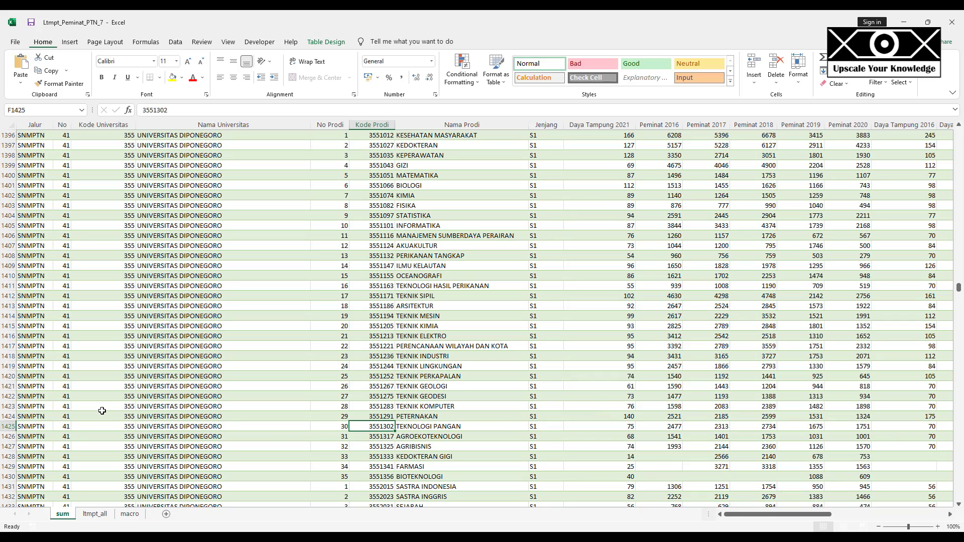
{"action": "key", "text": "Right"}
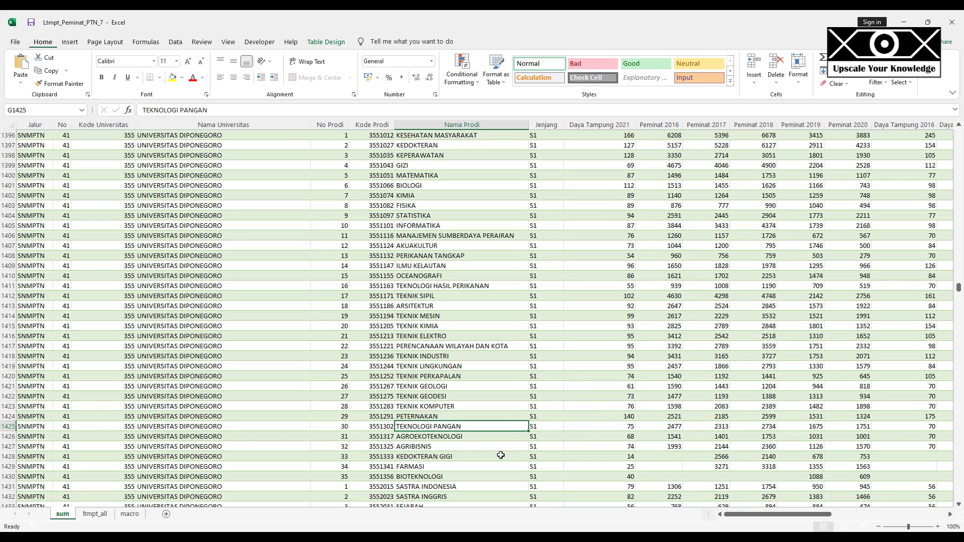
{"action": "key", "text": "Right"}
{"action": "key", "text": "Right"}
{"action": "key", "text": "Right"}
{"action": "key", "text": "Right"}
{"action": "key", "text": "Right"}
{"action": "key", "text": "Right"}
{"action": "key", "text": "Right"}
{"action": "key", "text": "Right"}
{"action": "key", "text": "Right"}
{"action": "key", "text": "Right"}
{"action": "key", "text": "Right"}
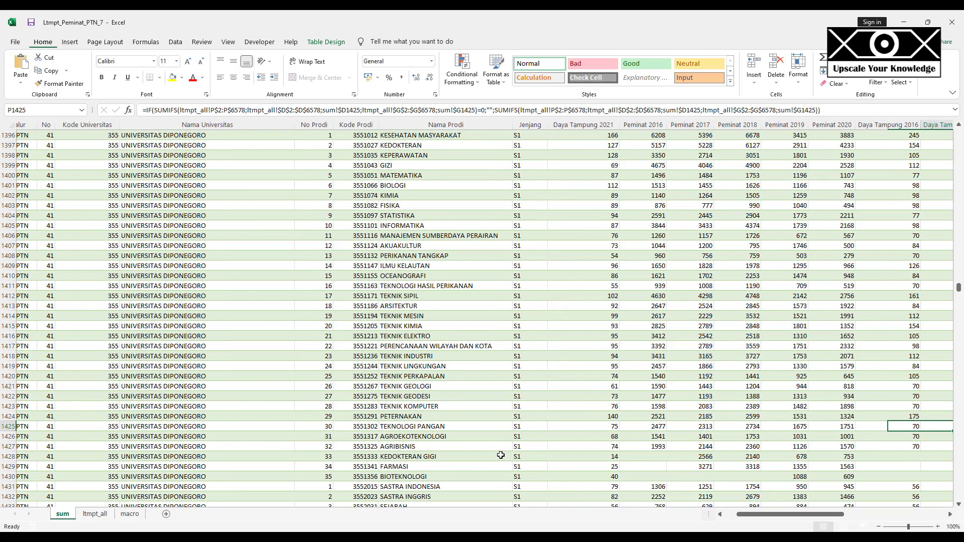
{"action": "key", "text": "Right"}
{"action": "key", "text": "Right"}
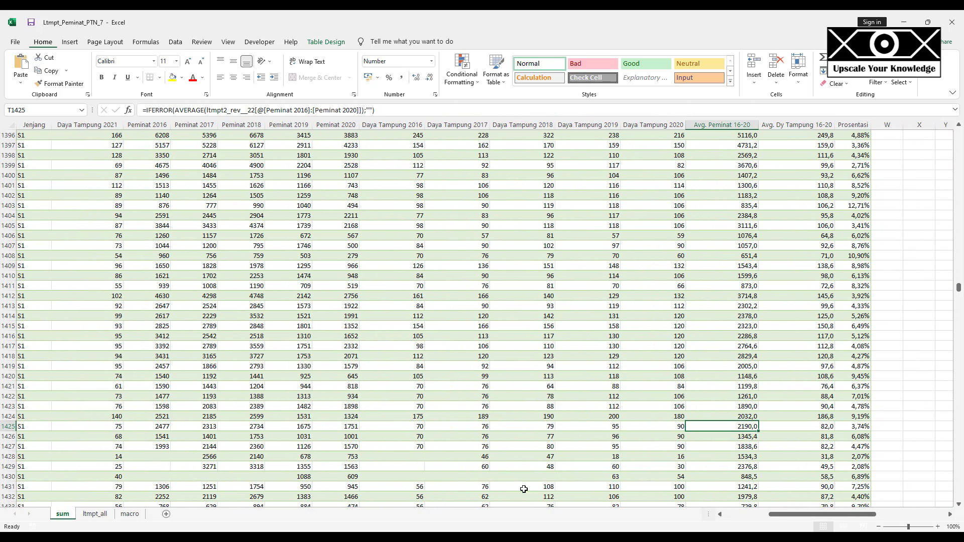
{"action": "left_click", "coordinate": [811, 424]}
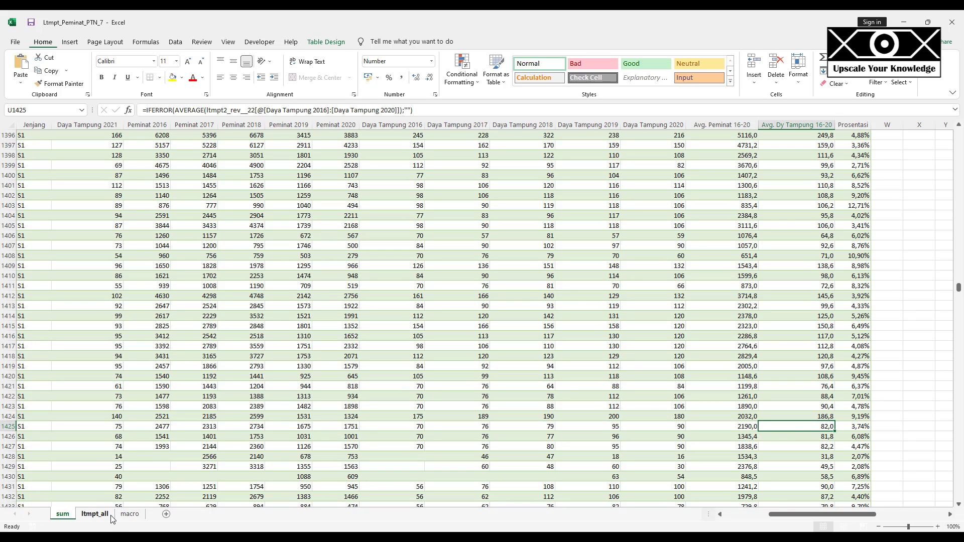
- Compare the TEKNOLOGI PANGAN capacity and Tingkat Kompetisi in AC3 and AD3 with the sum sheet's Prosentasi in V1425
{"action": "left_click", "coordinate": [95, 514]}
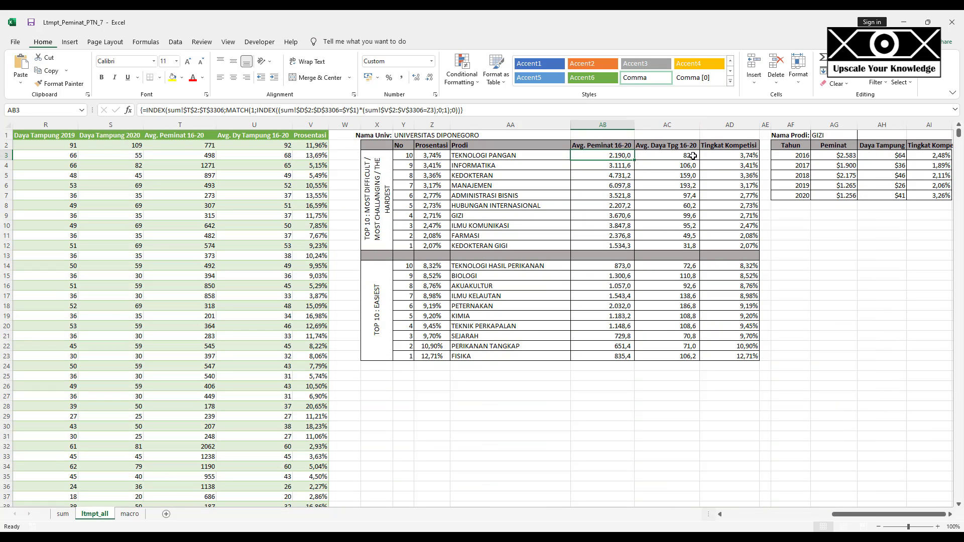
{"action": "left_click", "coordinate": [693, 156]}
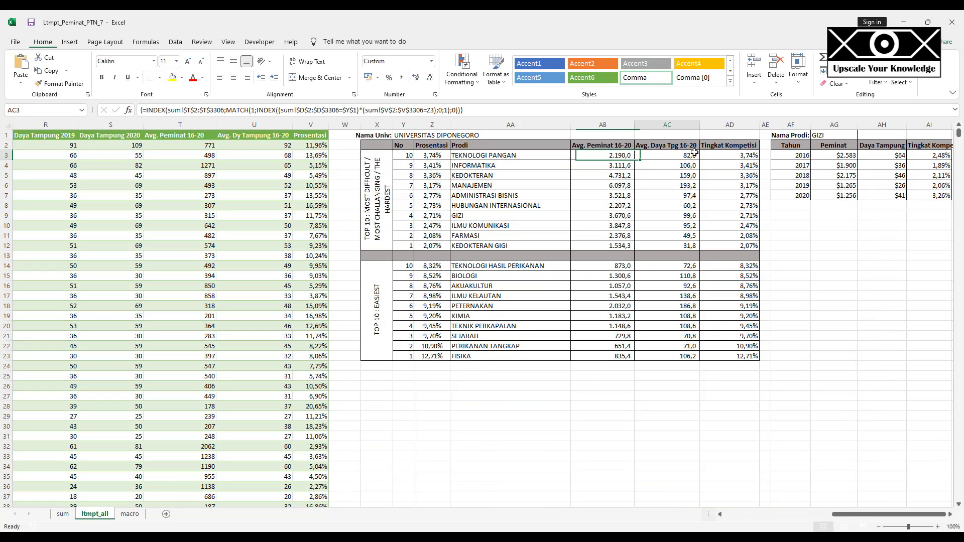
{"action": "left_click", "coordinate": [744, 156]}
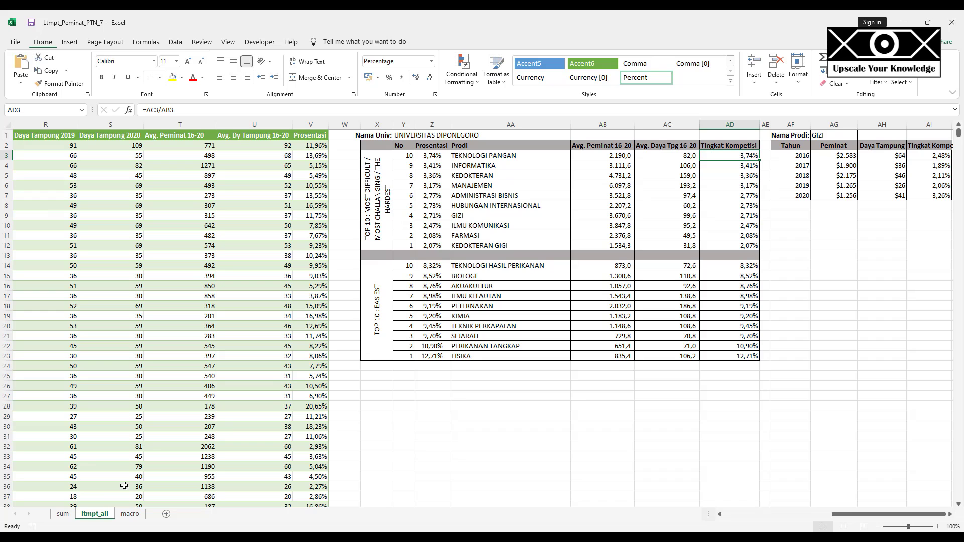
{"action": "left_click", "coordinate": [62, 513]}
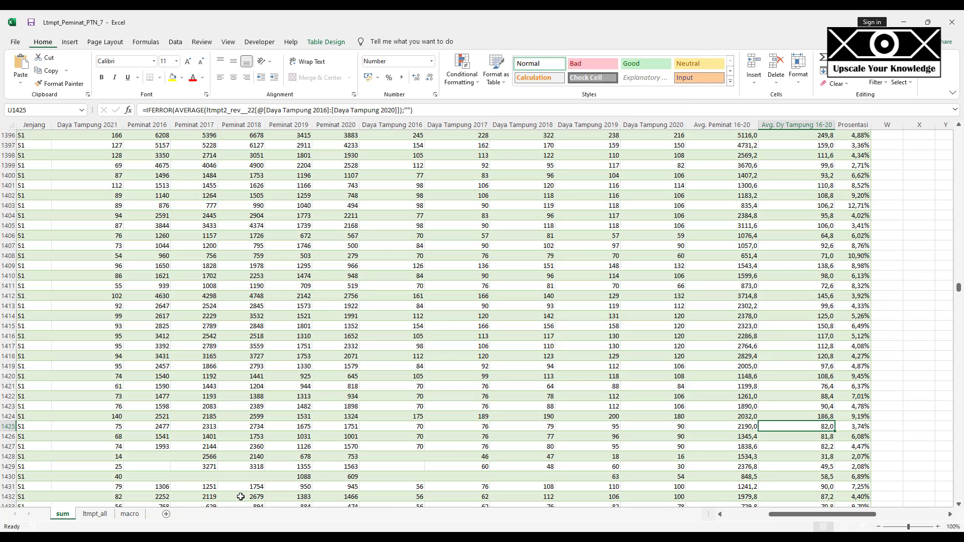
{"action": "key", "text": "Right"}
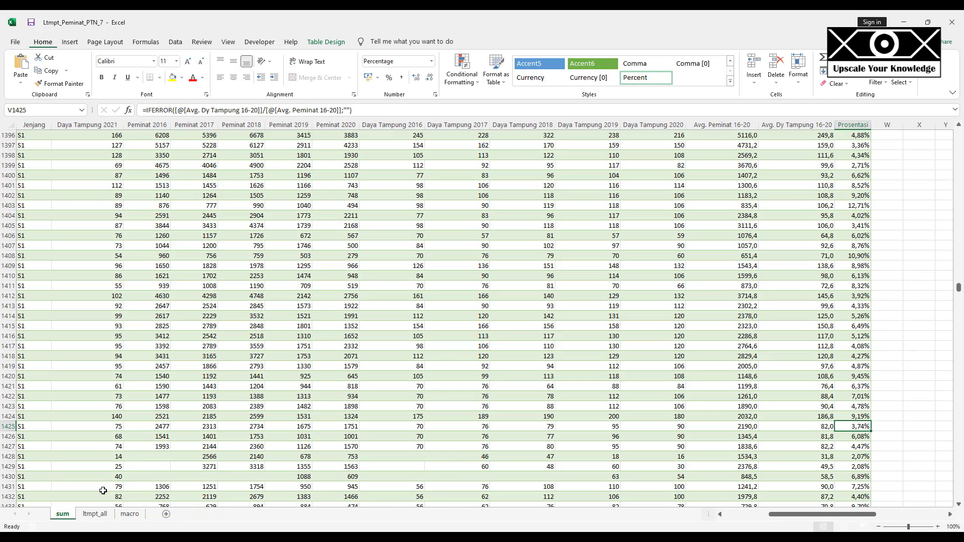
{"action": "left_click", "coordinate": [93, 514]}
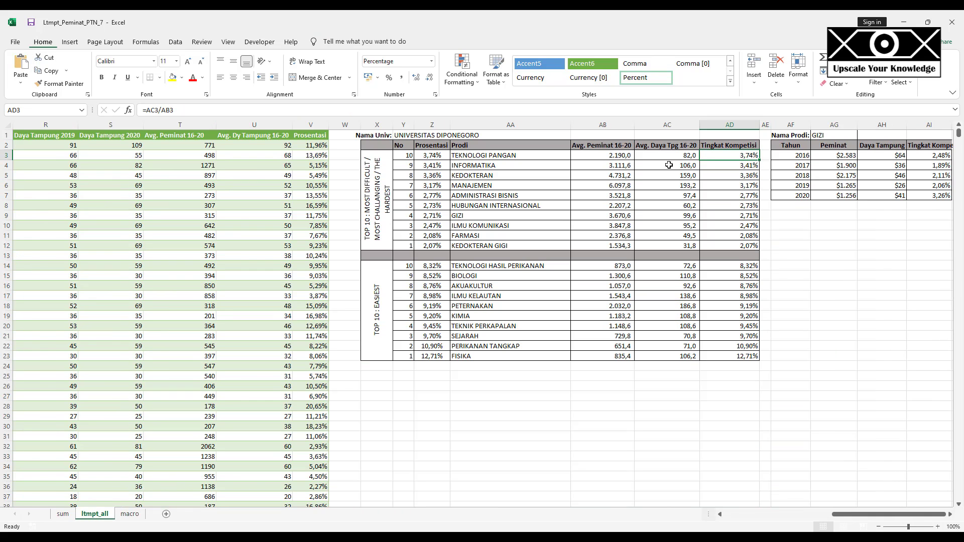
{"action": "left_click", "coordinate": [446, 309]}
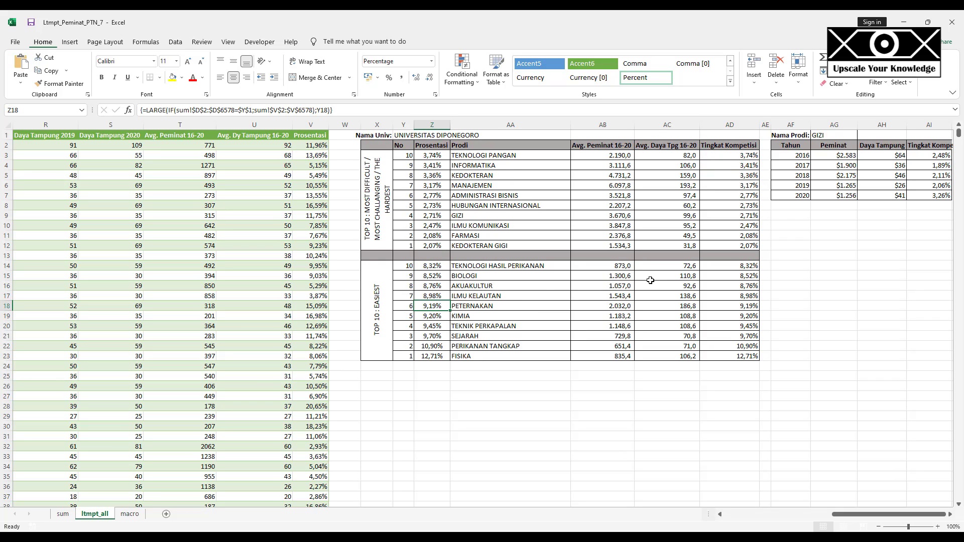
- Move the yearly Nama Prodi table in AF2:AI7 down one row so it starts at AF3
{"action": "left_click", "coordinate": [789, 144]}
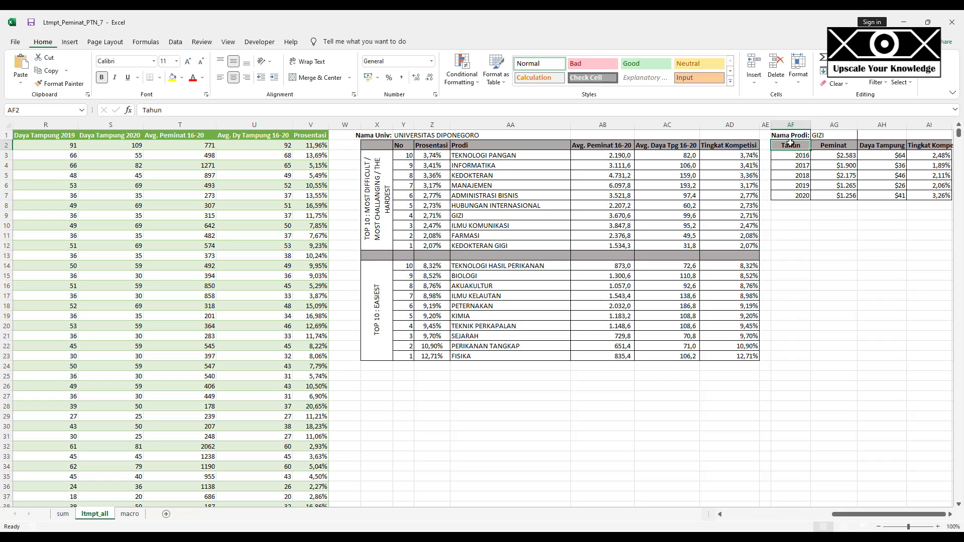
{"action": "key", "text": "shift+Right"}
{"action": "key", "text": "shift+Right"}
{"action": "key", "text": "shift+Right"}
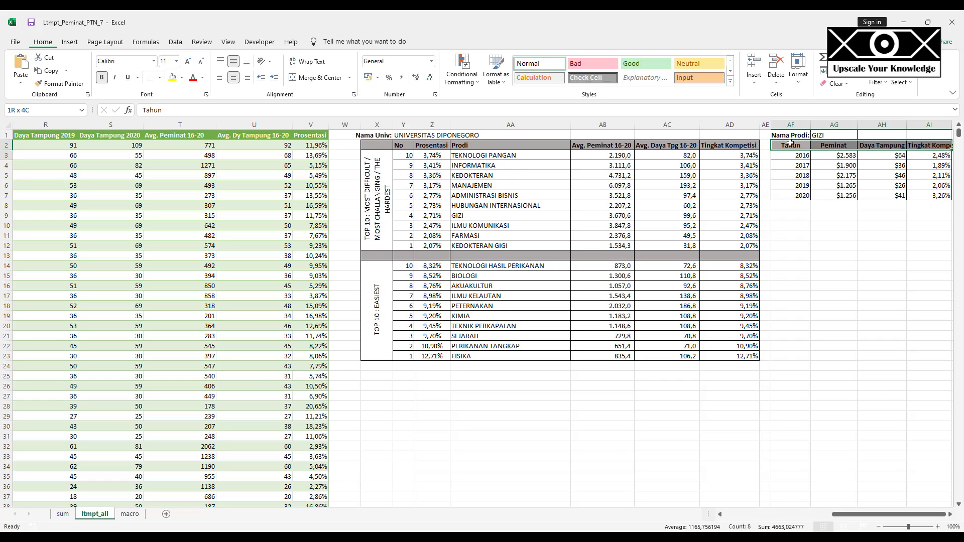
{"action": "key", "text": "shift+Down"}
{"action": "key", "text": "shift+Down"}
{"action": "key", "text": "shift+Down"}
{"action": "key", "text": "shift+Down"}
{"action": "key", "text": "shift+Down"}
{"action": "key", "text": "ctrl+c"}
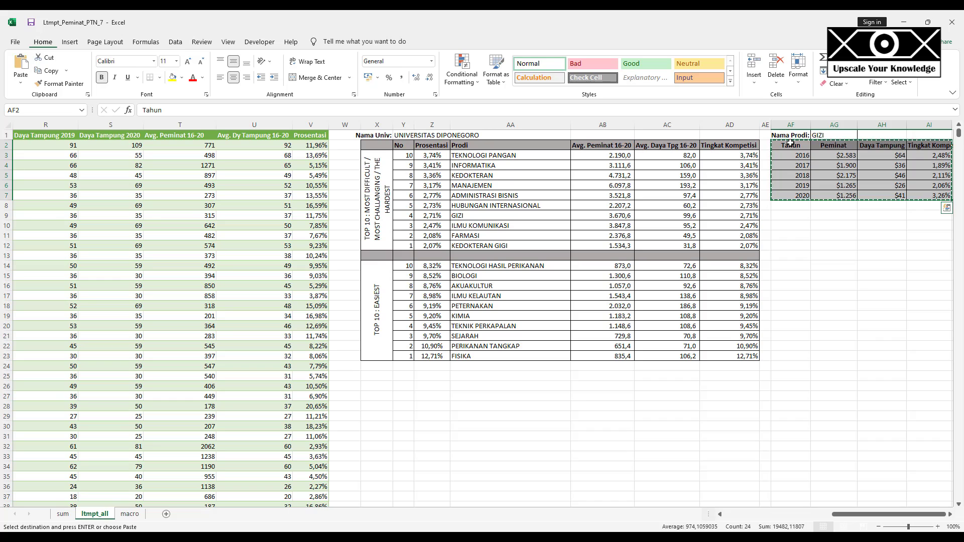
{"action": "key", "text": "Down"}
{"action": "key", "text": "ctrl+v"}
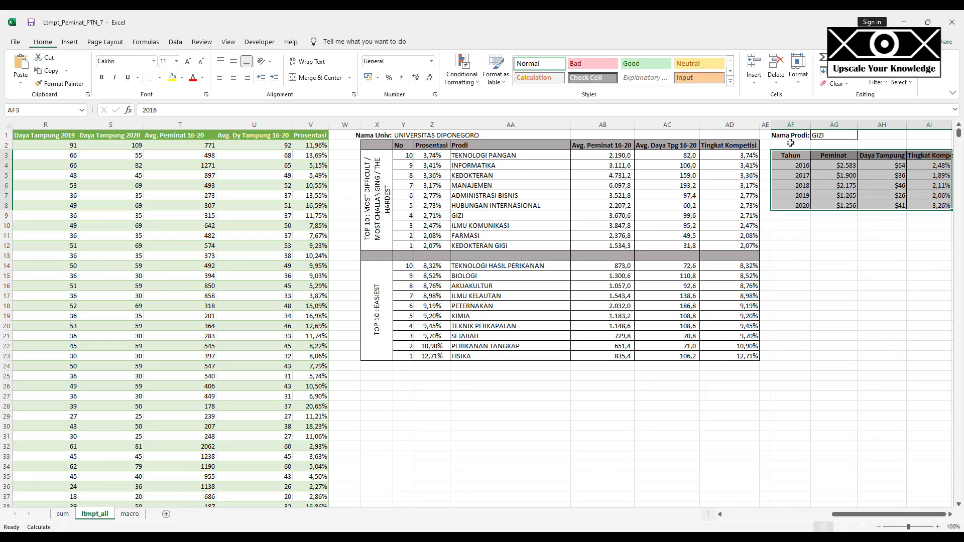
- Enter the heading SBMPTN & SNMPTN in AF2 above the yearly table, in bold and without a fill
{"action": "left_click", "coordinate": [790, 143]}
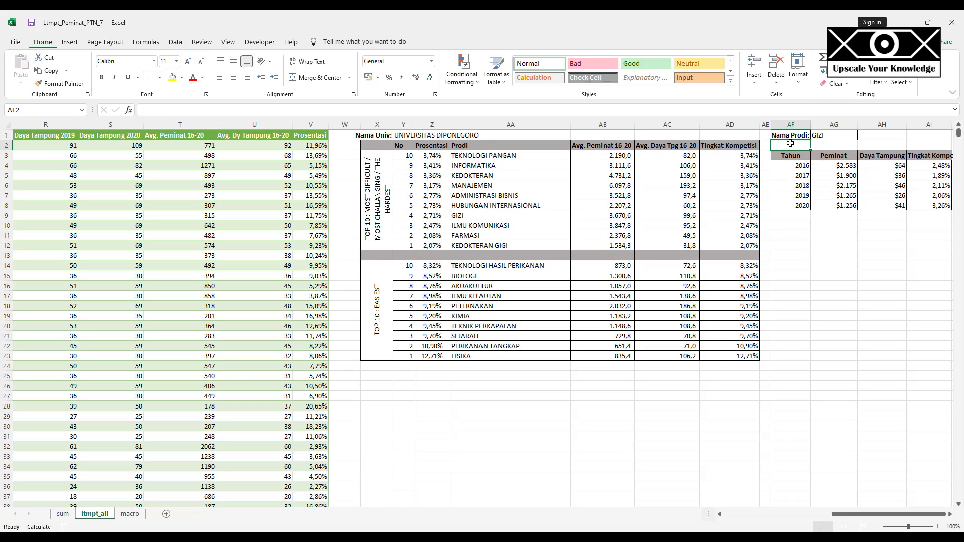
{"action": "type", "text": "SBMPTN & SNMPTN"}
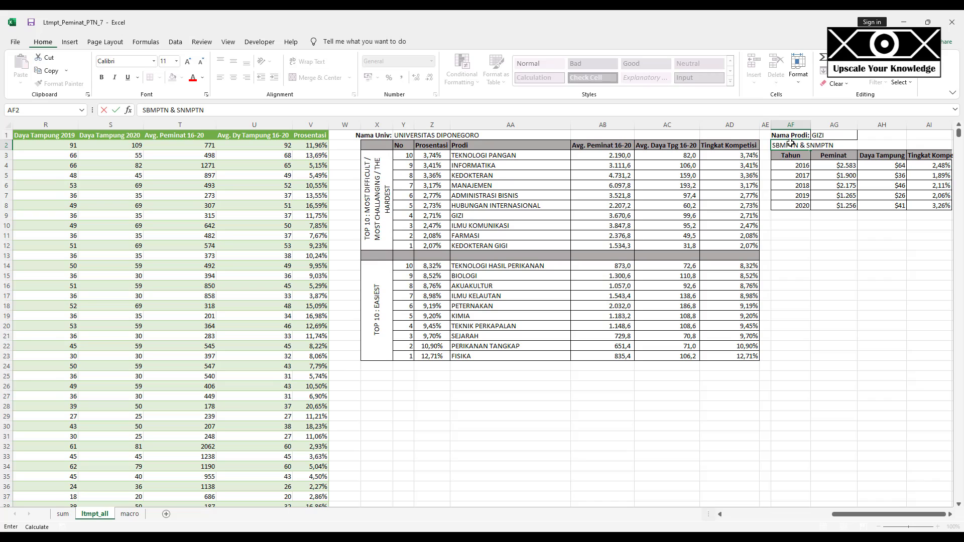
{"action": "key", "text": "ctrl+Return"}
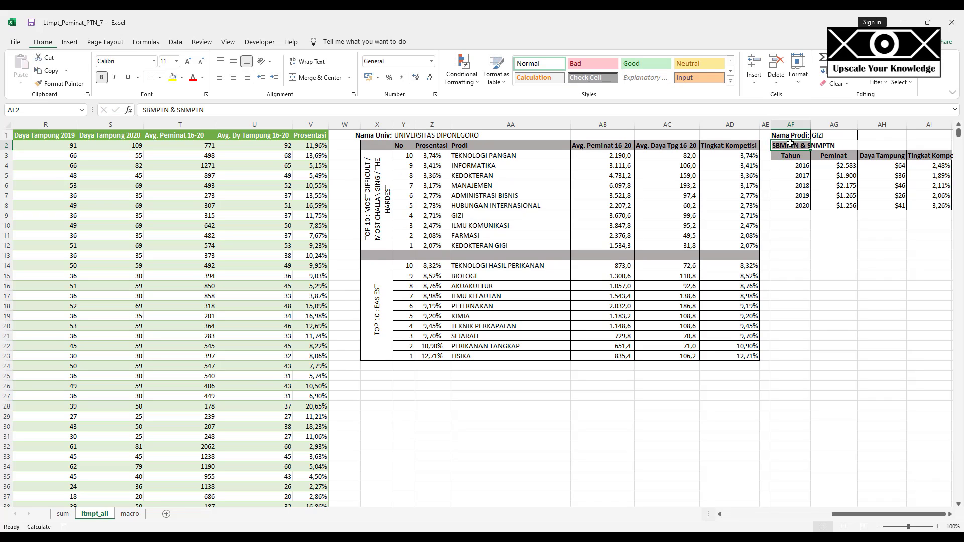
{"action": "key", "text": "ctrl+b"}
{"action": "left_click", "coordinate": [182, 79]}
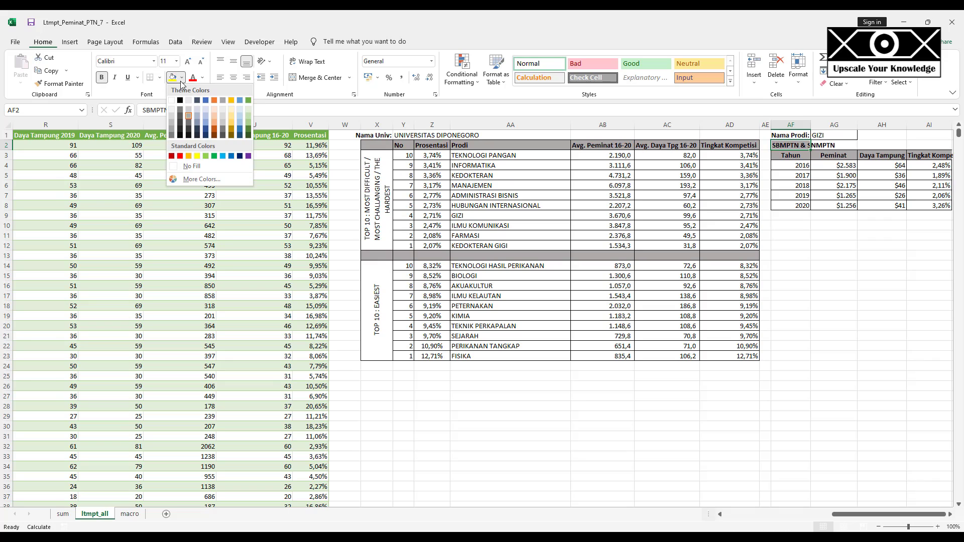
{"action": "left_click", "coordinate": [335, 207]}
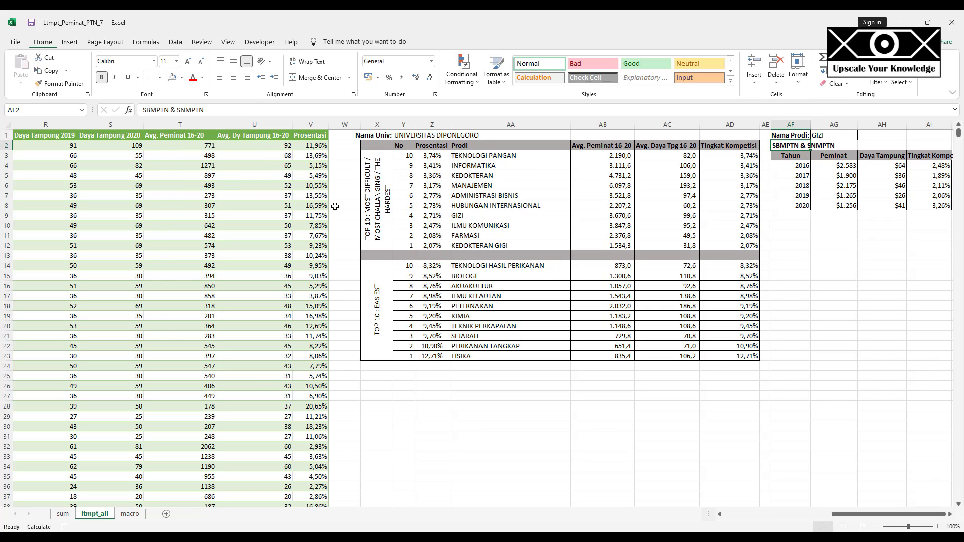
- Copy the headed yearly table AF2:AI8 to a second block starting at AF10
{"action": "left_click_drag", "start_coordinate": [791, 145], "coordinate": [874, 206]}
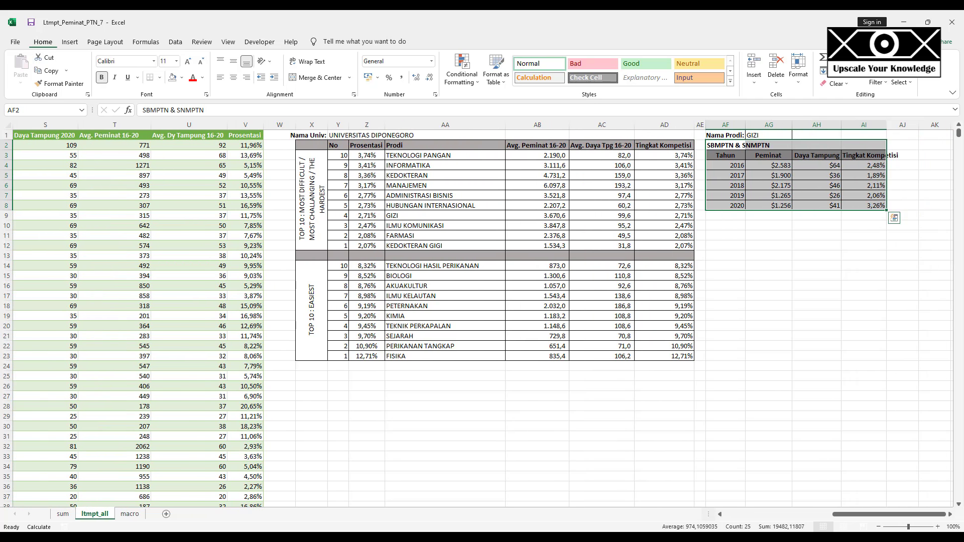
{"action": "key", "text": "ctrl+c"}
{"action": "key", "text": "Down"}
{"action": "key", "text": "Down"}
{"action": "key", "text": "Down"}
{"action": "key", "text": "Down"}
{"action": "key", "text": "Down"}
{"action": "key", "text": "Down"}
{"action": "key", "text": "Down"}
{"action": "key", "text": "Down"}
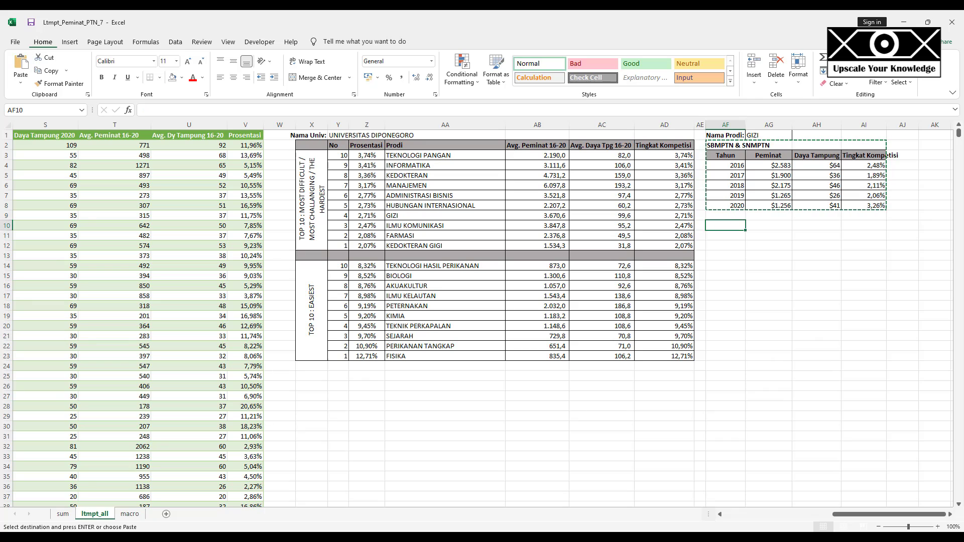
{"action": "key", "text": "ctrl+v"}
- Paste another copy of the headed yearly table as a third block starting at AF18
{"action": "key", "text": "Down"}
{"action": "key", "text": "Down"}
{"action": "key", "text": "Down"}
{"action": "key", "text": "Down"}
{"action": "key", "text": "Down"}
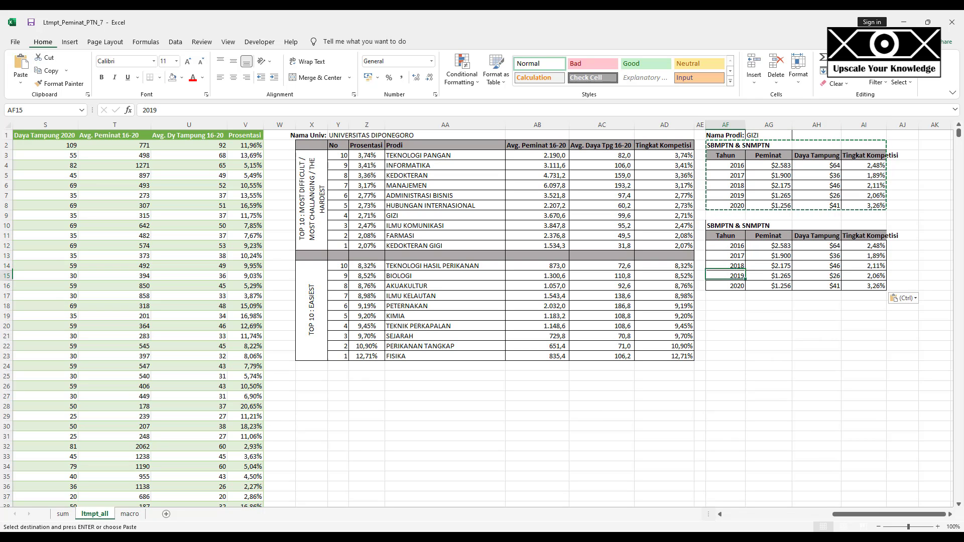
{"action": "key", "text": "Down"}
{"action": "key", "text": "Down"}
{"action": "key", "text": "Down"}
{"action": "key", "text": "ctrl+v"}
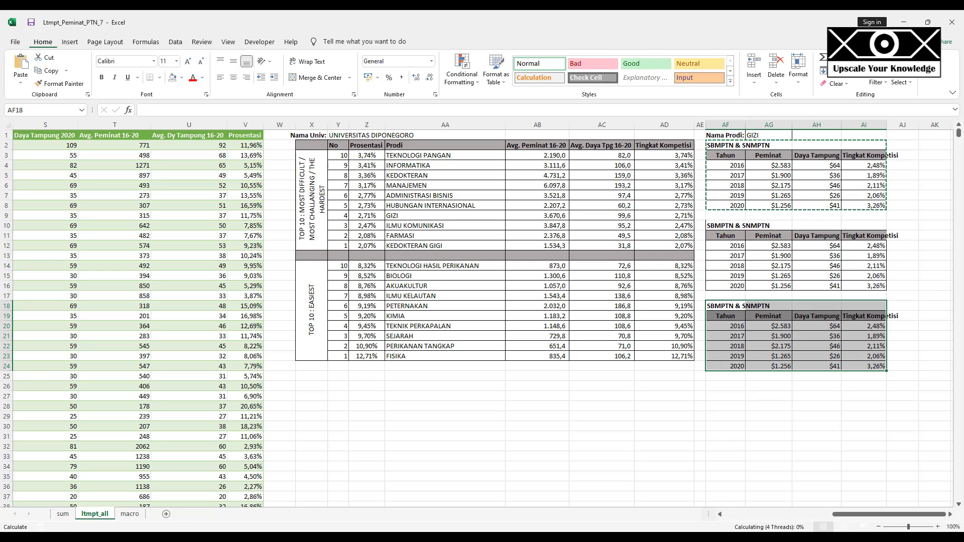
{"action": "key", "text": "Up"}
{"action": "key", "text": "Up"}
{"action": "key", "text": "Up"}
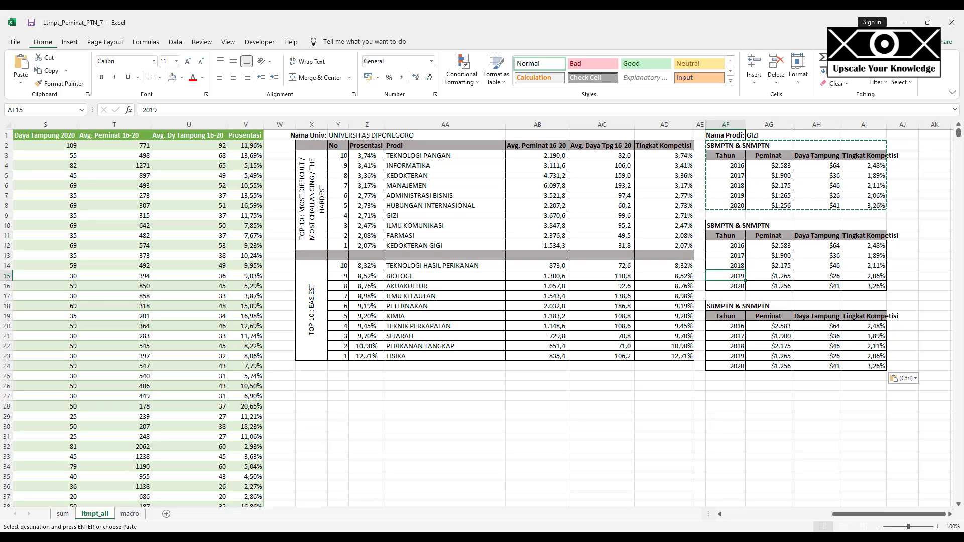
{"action": "key", "text": "Up"}
{"action": "key", "text": "Up"}
{"action": "key", "text": "Up"}
{"action": "key", "text": "Up"}
{"action": "key", "text": "Up"}
{"action": "key", "text": "Up"}
{"action": "key", "text": "Up"}
{"action": "key", "text": "Up"}
{"action": "key", "text": "Up"}
{"action": "key", "text": "Up"}
{"action": "key", "text": "Up"}
{"action": "key", "text": "Up"}
{"action": "key", "text": "Up"}
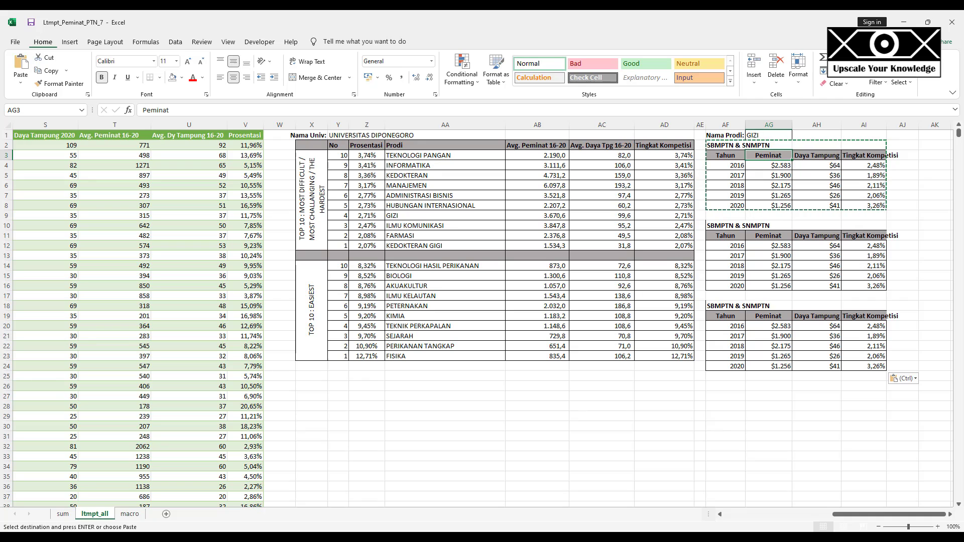
- Shorten the second yearly table's heading in AF10 to SBMPTN
{"action": "key", "text": "Down"}
{"action": "key", "text": "Down"}
{"action": "key", "text": "Down"}
{"action": "key", "text": "Down"}
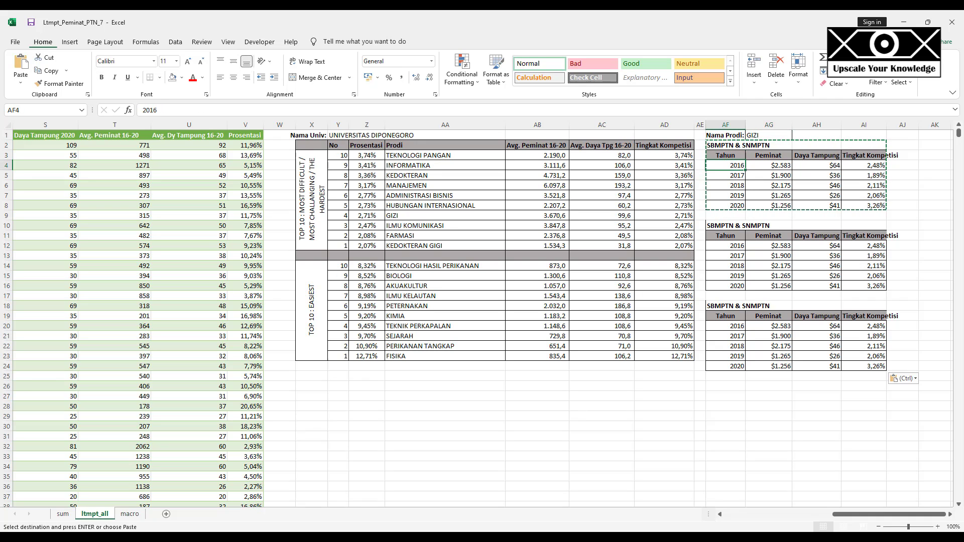
{"action": "key", "text": "Down"}
{"action": "key", "text": "Down"}
{"action": "key", "text": "Down"}
{"action": "key", "text": "Down"}
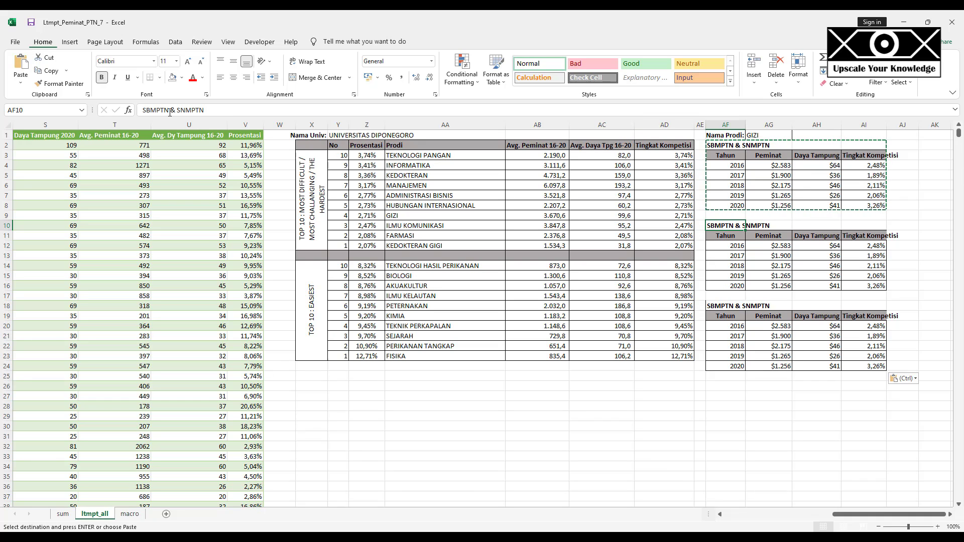
{"action": "left_click_drag", "start_coordinate": [169, 111], "coordinate": [349, 111]}
{"action": "key", "text": "BackSpace"}
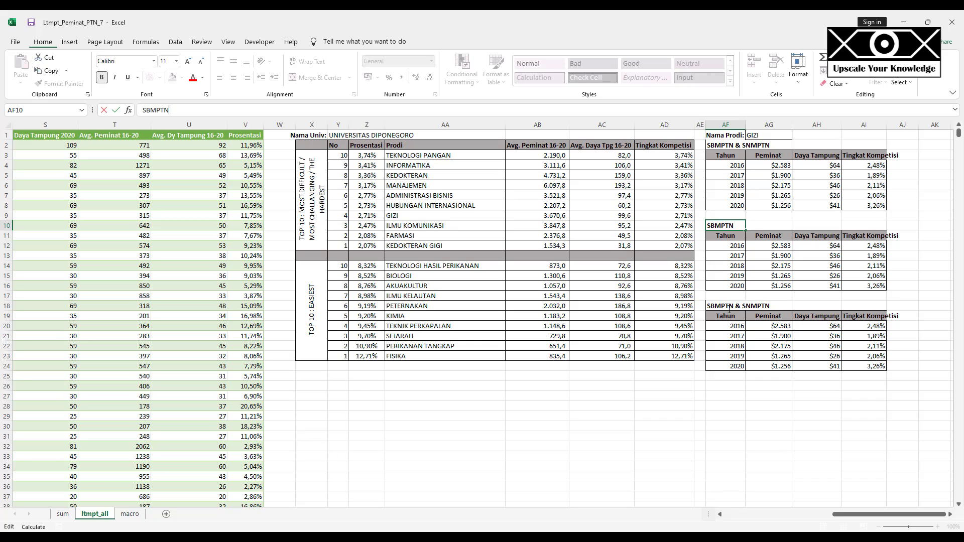
{"action": "key", "text": "Return"}
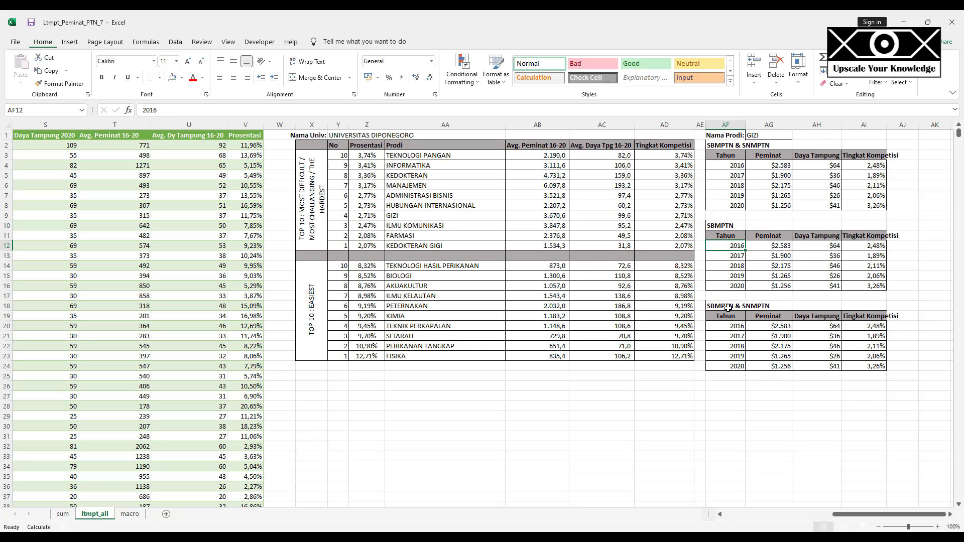
- Shorten the third yearly table's heading in AF18 to SNMPTN
{"action": "left_click", "coordinate": [728, 307]}
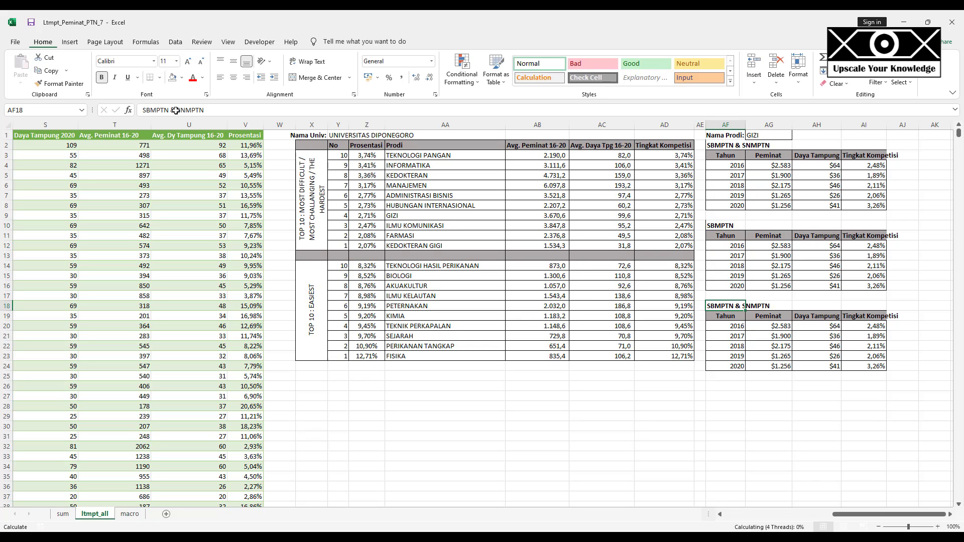
{"action": "left_click_drag", "start_coordinate": [176, 110], "coordinate": [141, 110]}
{"action": "key", "text": "BackSpace"}
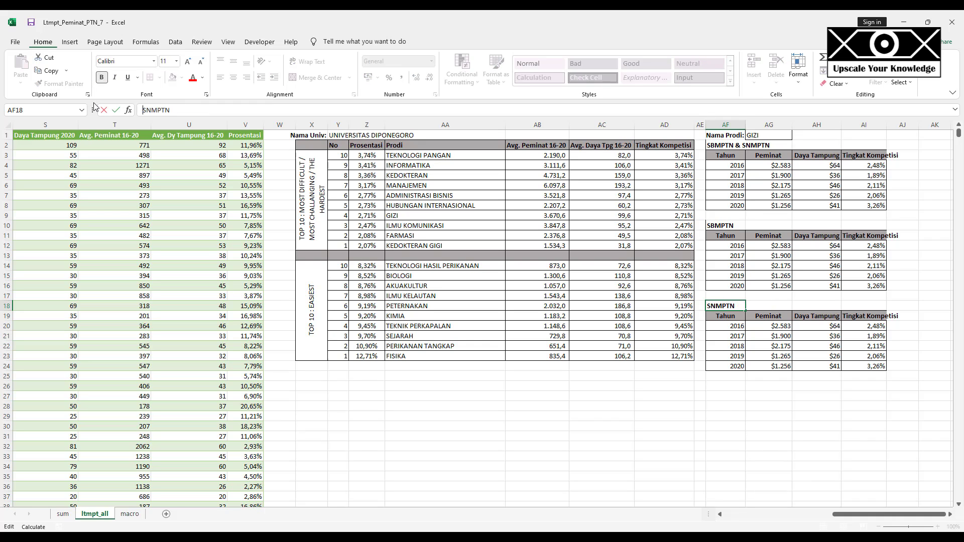
{"action": "key", "text": "ctrl+Return"}
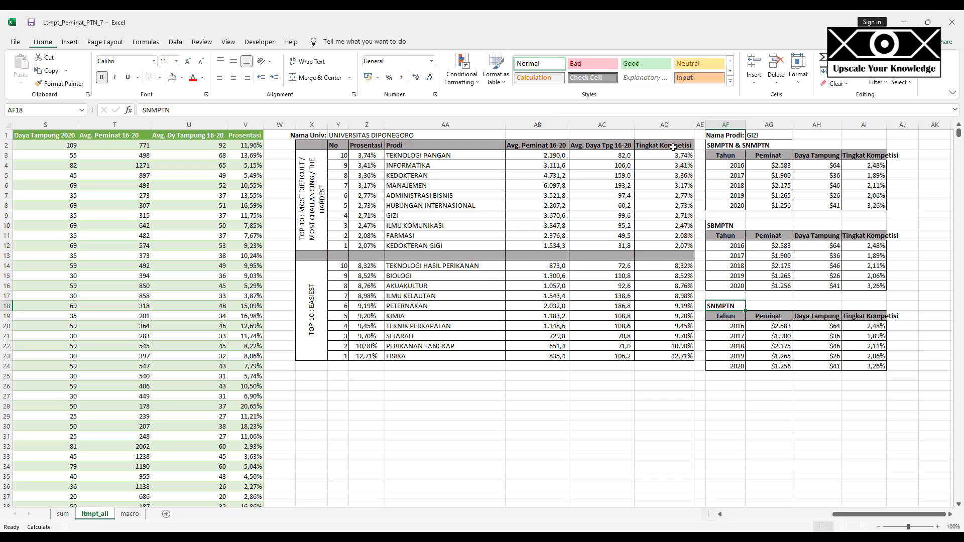
- Format the Peminat and Daya Tampung values in AG4:AH24 as plain numbers with 0 decimal places and no thousands separator
{"action": "left_click", "coordinate": [760, 166]}
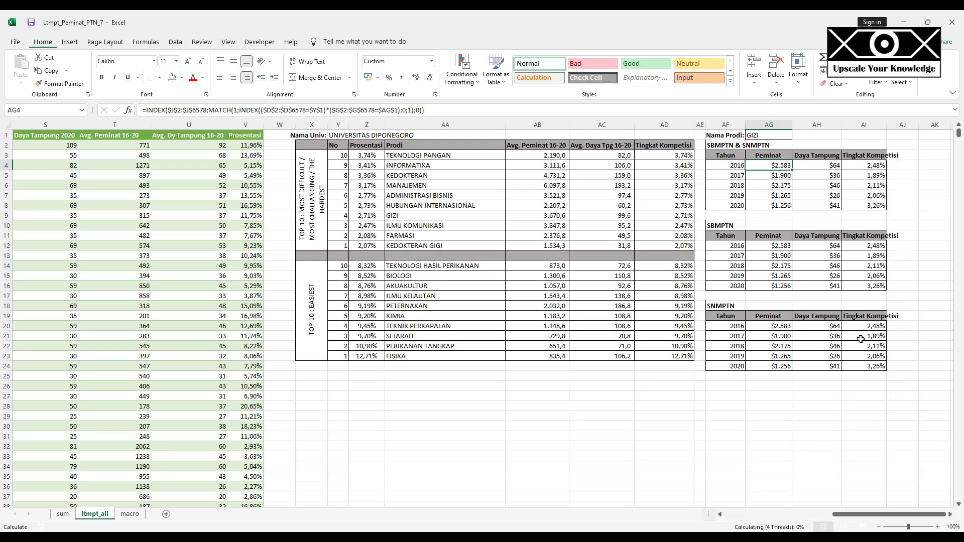
{"action": "left_click", "coordinate": [835, 366], "text": "shift"}
{"action": "right_click", "coordinate": [794, 245]}
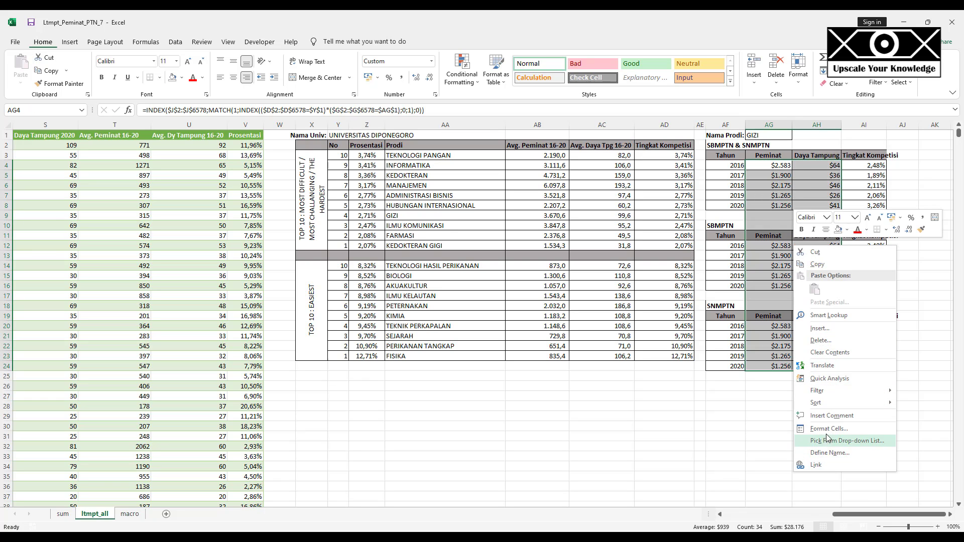
{"action": "left_click", "coordinate": [828, 428]}
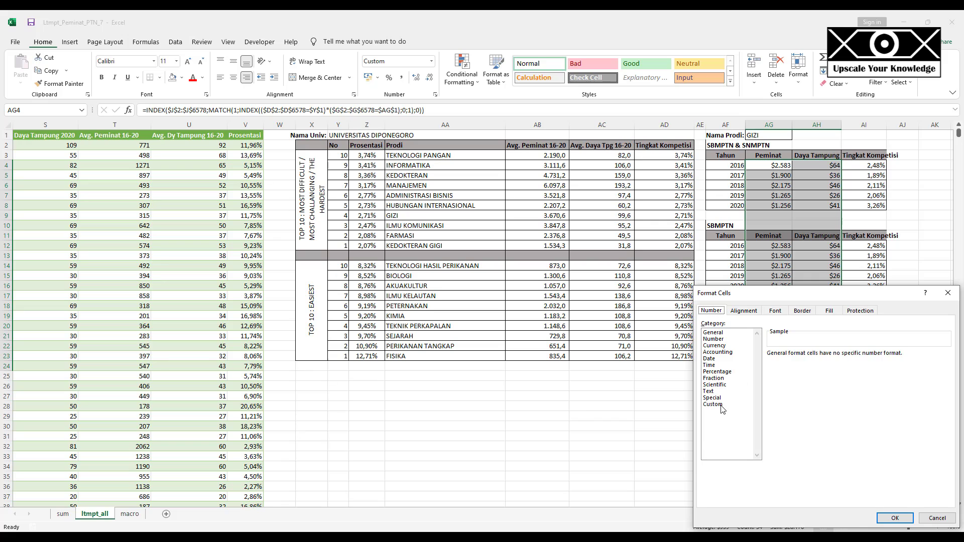
{"action": "left_click", "coordinate": [722, 406]}
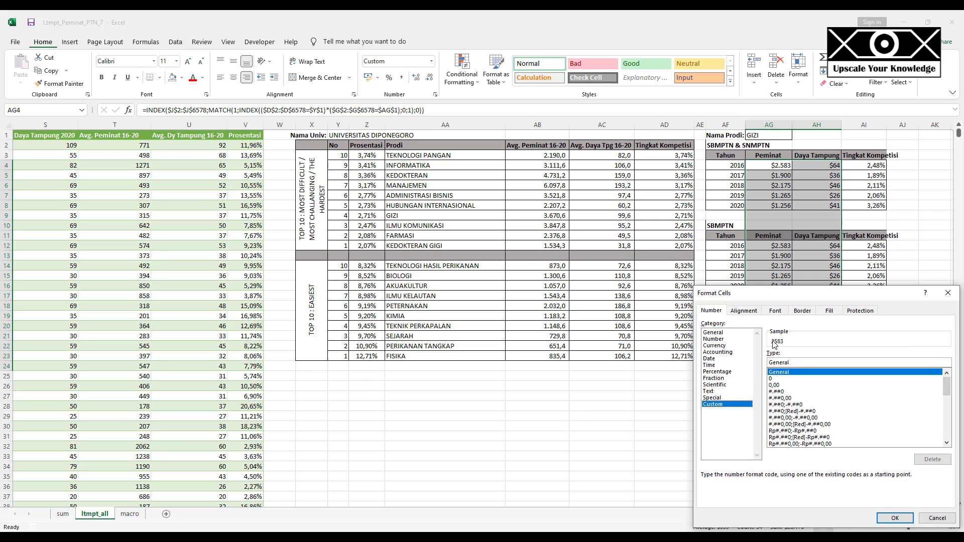
{"action": "left_click", "coordinate": [718, 346]}
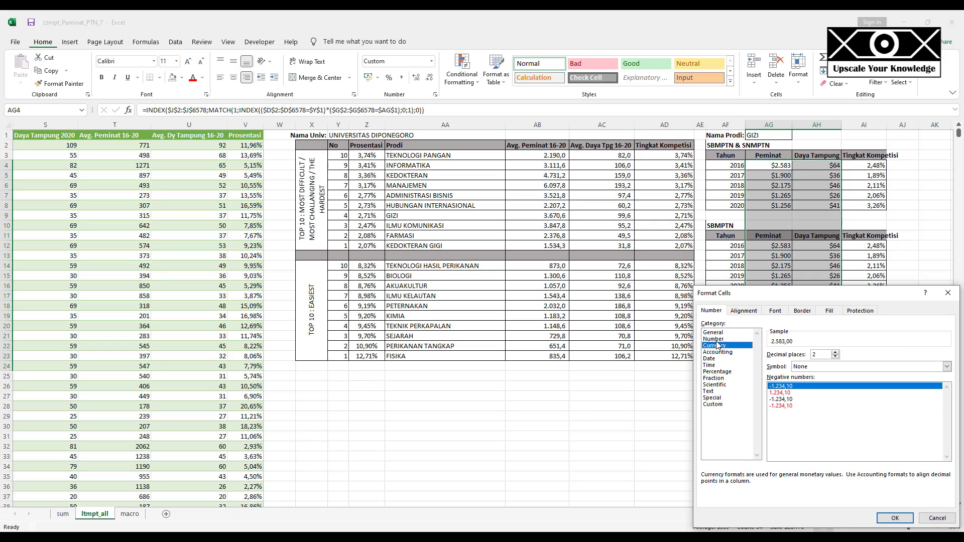
{"action": "left_click", "coordinate": [715, 339]}
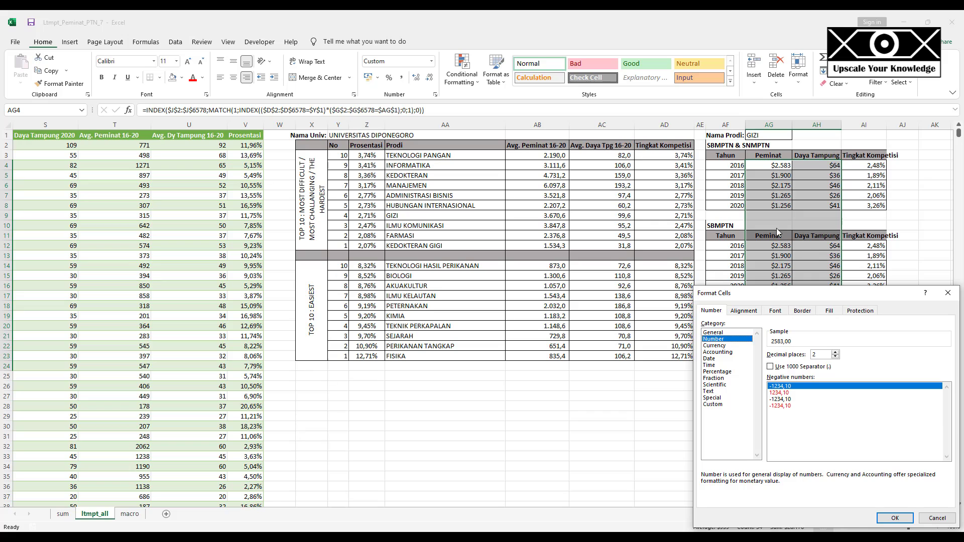
{"action": "left_click", "coordinate": [836, 357]}
{"action": "left_click", "coordinate": [894, 519]}
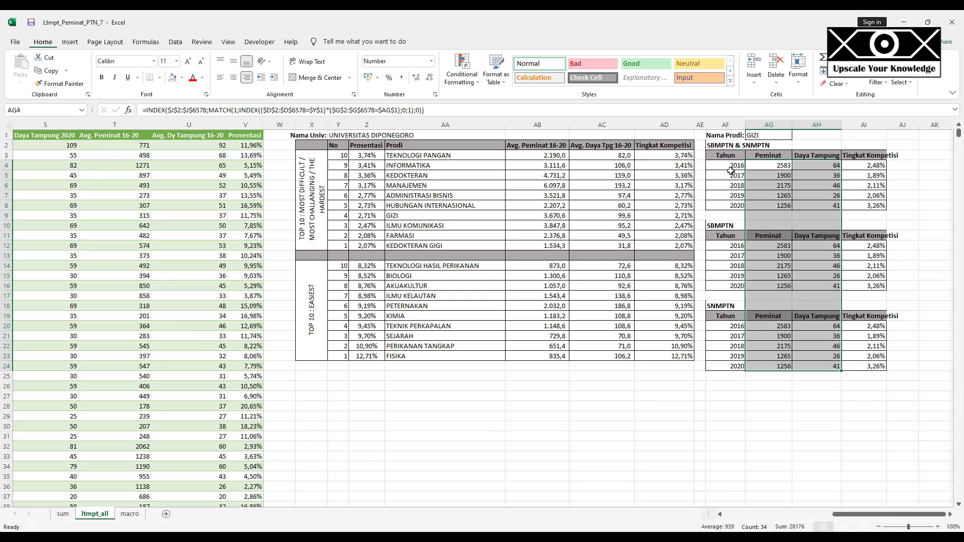
- Prefix the $J, $D and $G ranges in AG4's Peminat formula with sum! so it reads from the sum sheet
{"action": "left_click", "coordinate": [772, 167]}
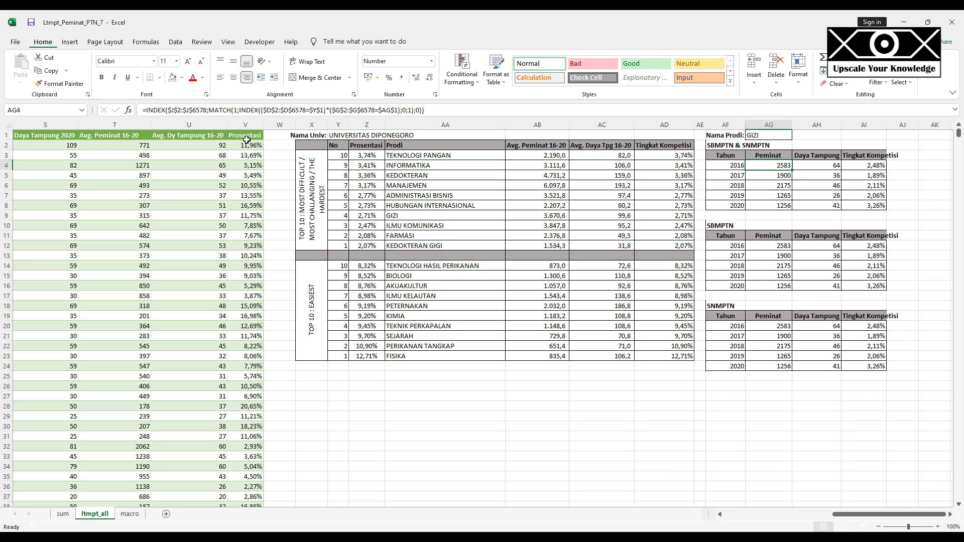
{"action": "key", "text": "F2"}
{"action": "left_click", "coordinate": [169, 113]}
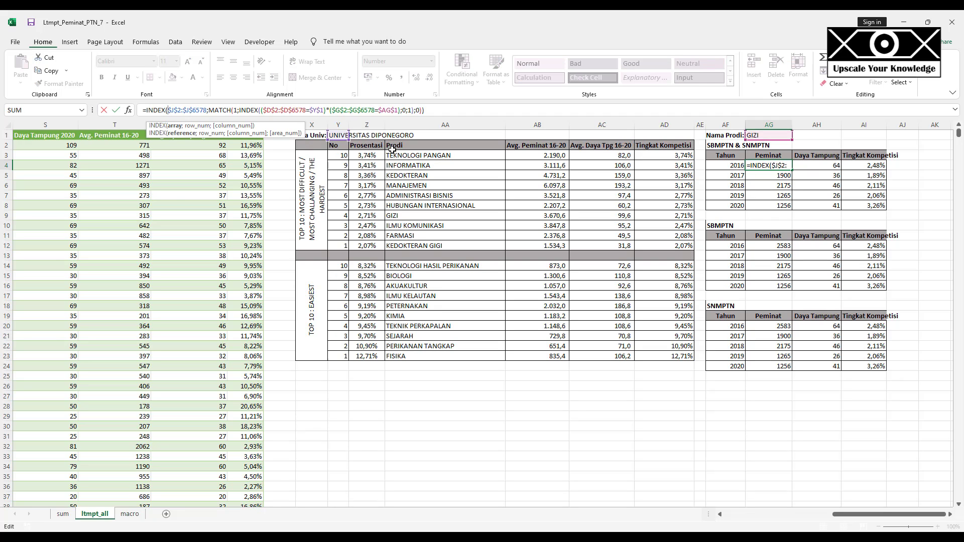
{"action": "type", "text": "sum!"}
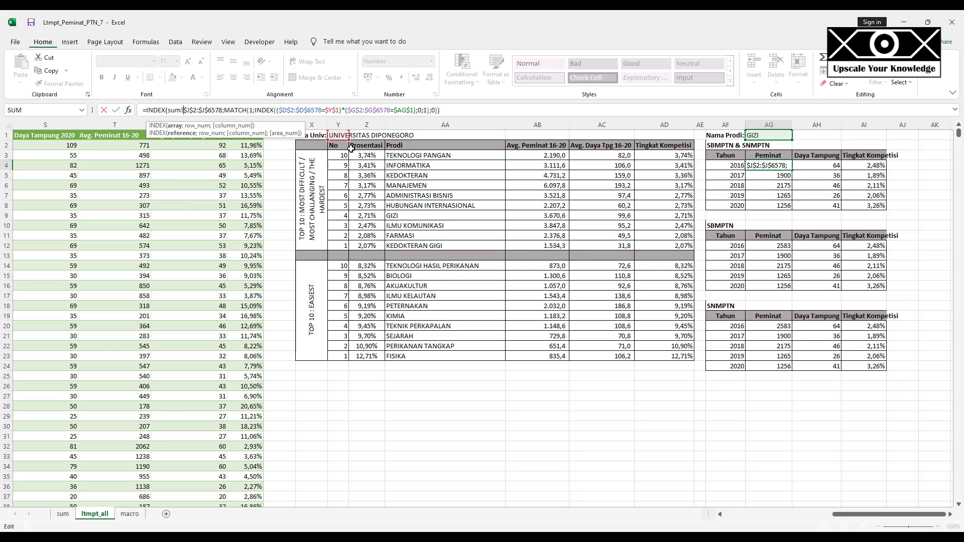
{"action": "key", "text": "shift+Left"}
{"action": "key", "text": "shift+Left"}
{"action": "key", "text": "shift+Left"}
{"action": "key", "text": "shift+Left"}
{"action": "key", "text": "ctrl+c"}
{"action": "left_click", "coordinate": [280, 111]}
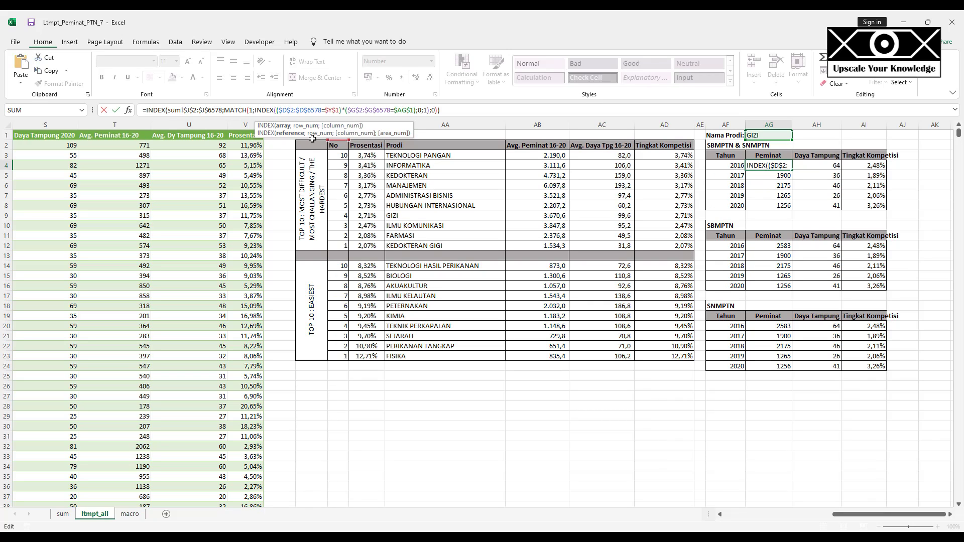
{"action": "key", "text": "ctrl+v"}
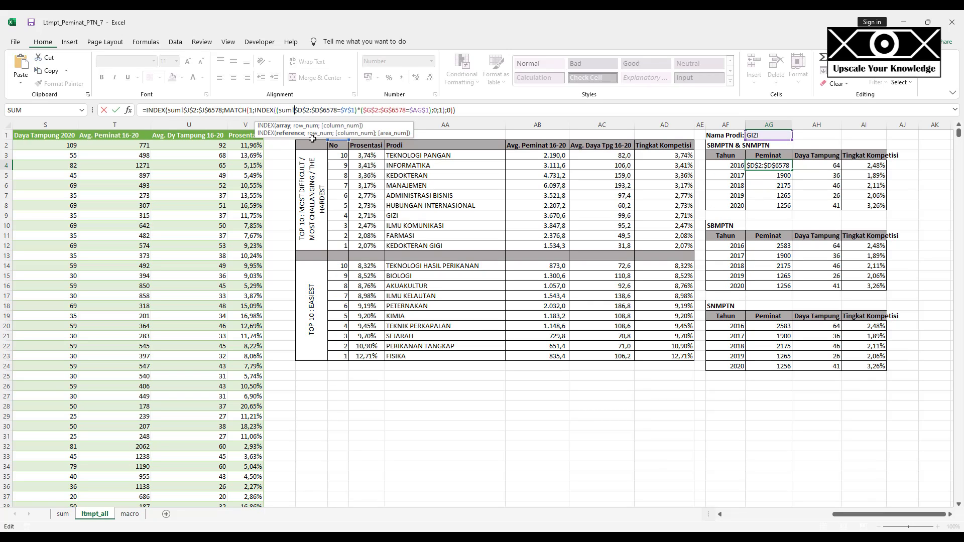
{"action": "left_click", "coordinate": [364, 110]}
{"action": "key", "text": "ctrl+v"}
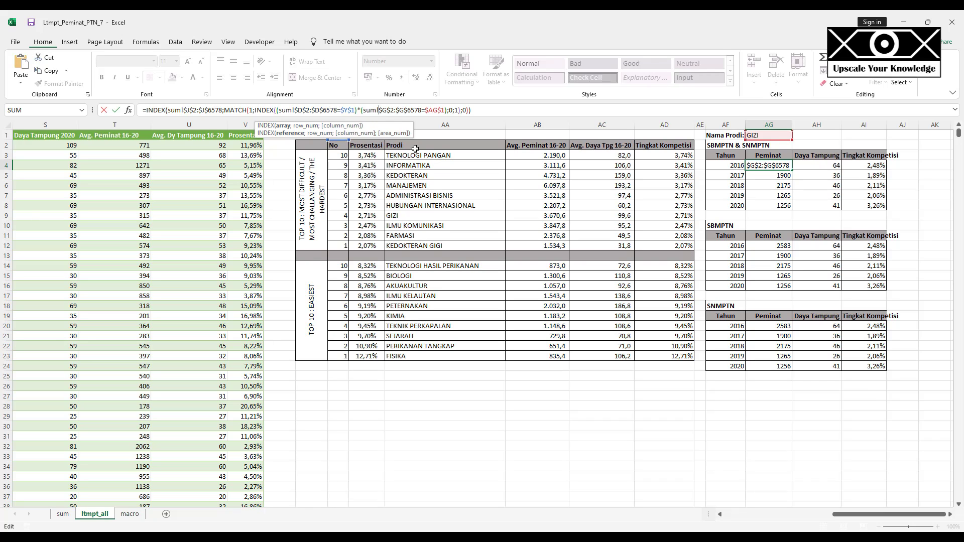
{"action": "key", "text": "Return"}
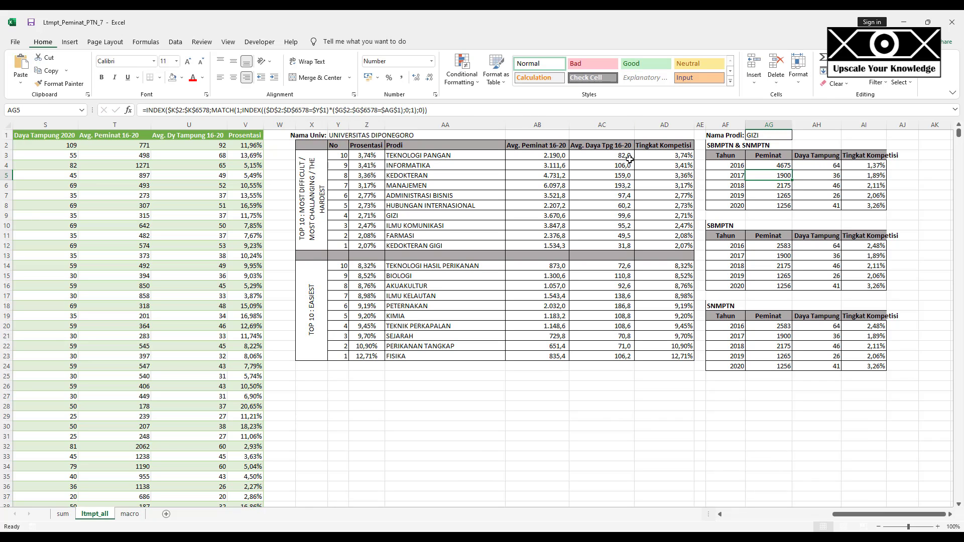
- Prefix the $O, $D and $G ranges in AH4's Daya Tampung formula with sum! so they point to the sum sheet
{"action": "left_click", "coordinate": [784, 166]}
{"action": "left_click", "coordinate": [817, 169]}
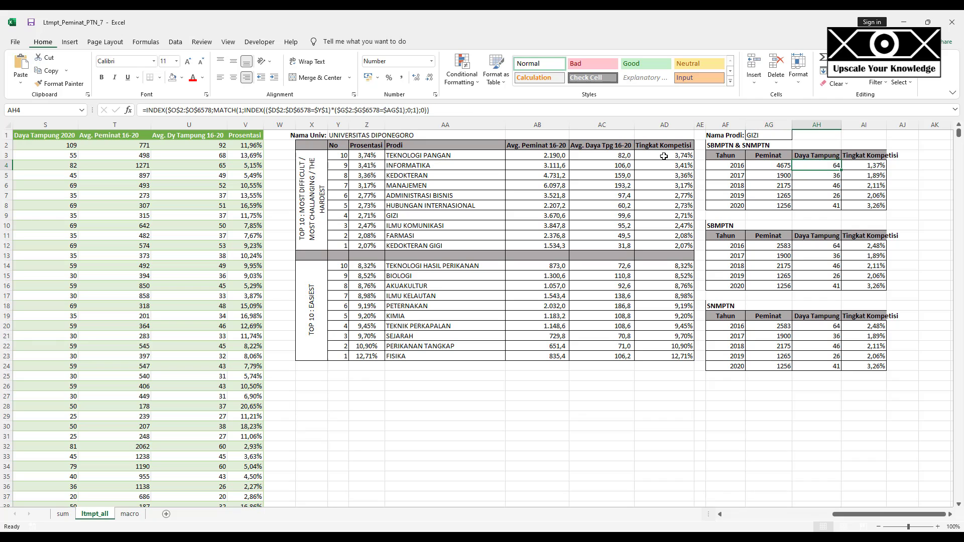
{"action": "left_click", "coordinate": [169, 110]}
{"action": "type", "text": "sum!"}
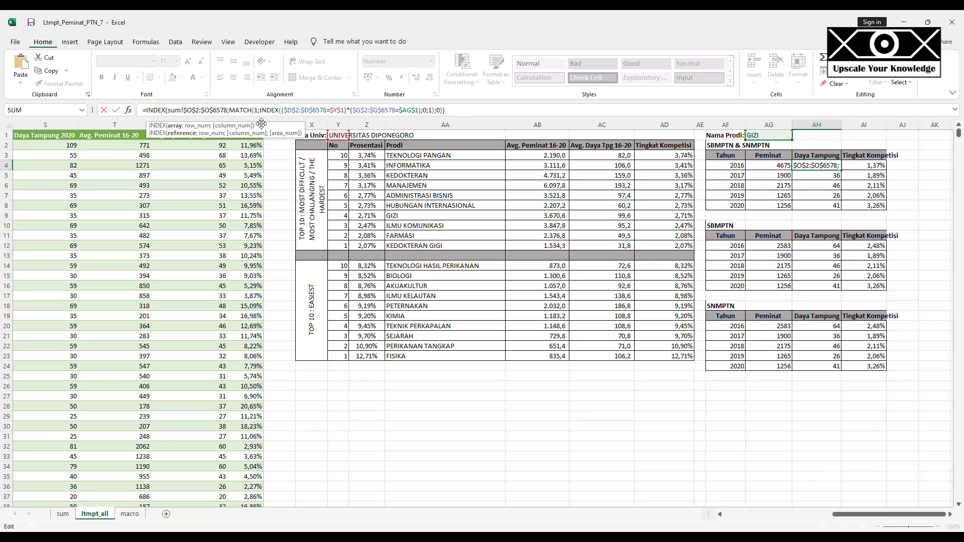
{"action": "left_click", "coordinate": [285, 110]}
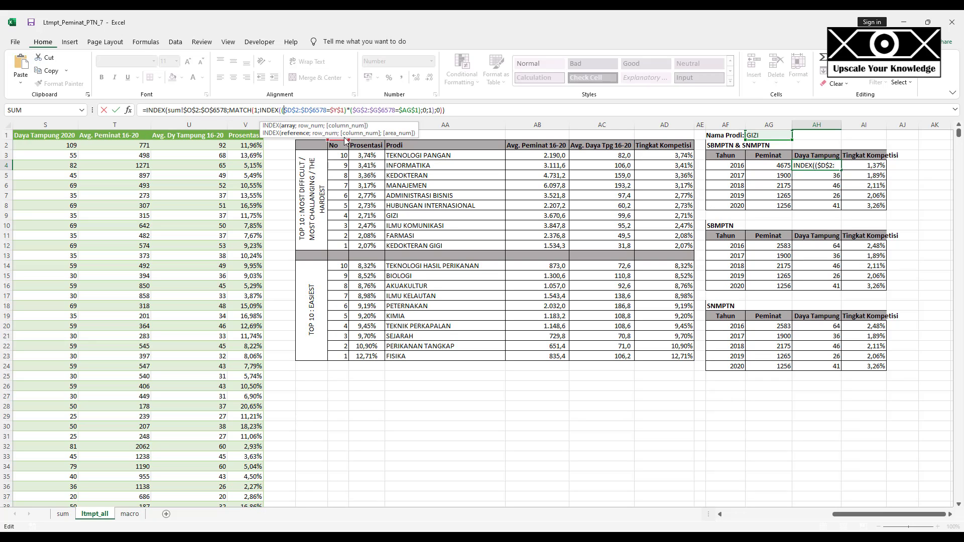
{"action": "type", "text": "sum!"}
{"action": "left_click", "coordinate": [370, 110]}
{"action": "type", "text": "sum!"}
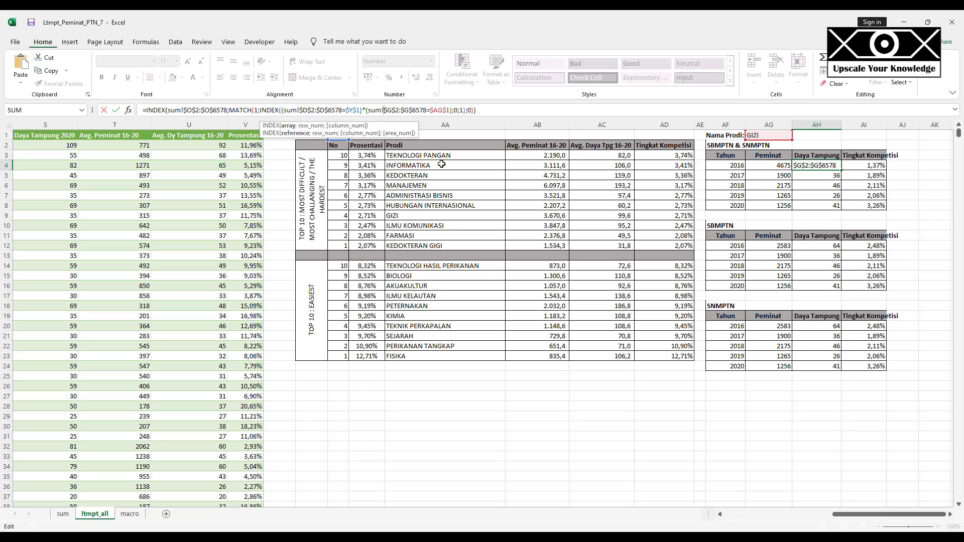
{"action": "key", "text": "Return"}
{"action": "key", "text": "Right"}
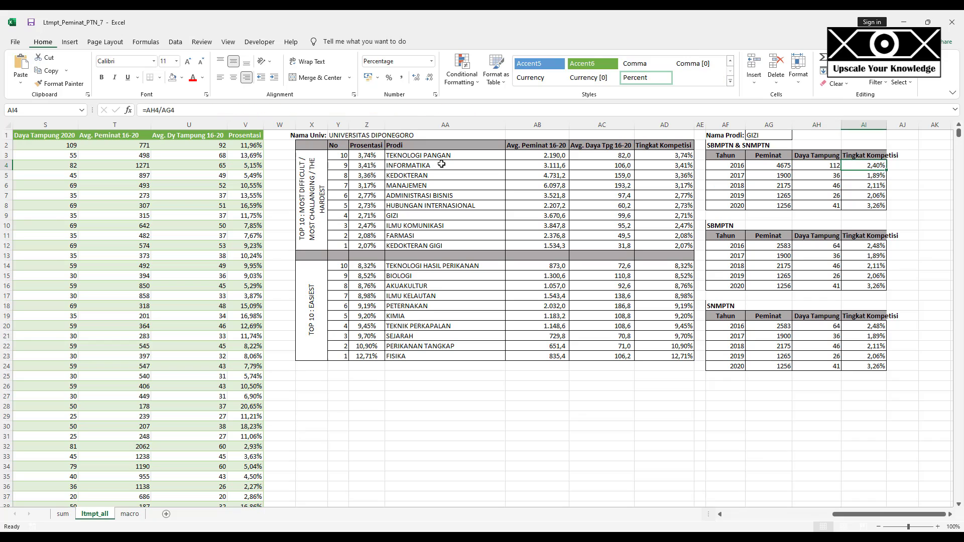
- Try to copy the 2016 formulas in AG4:AH4 down through the 2020 row of the combined table
{"action": "key", "text": "Left"}
{"action": "key", "text": "Left"}
{"action": "key", "text": "shift+Right"}
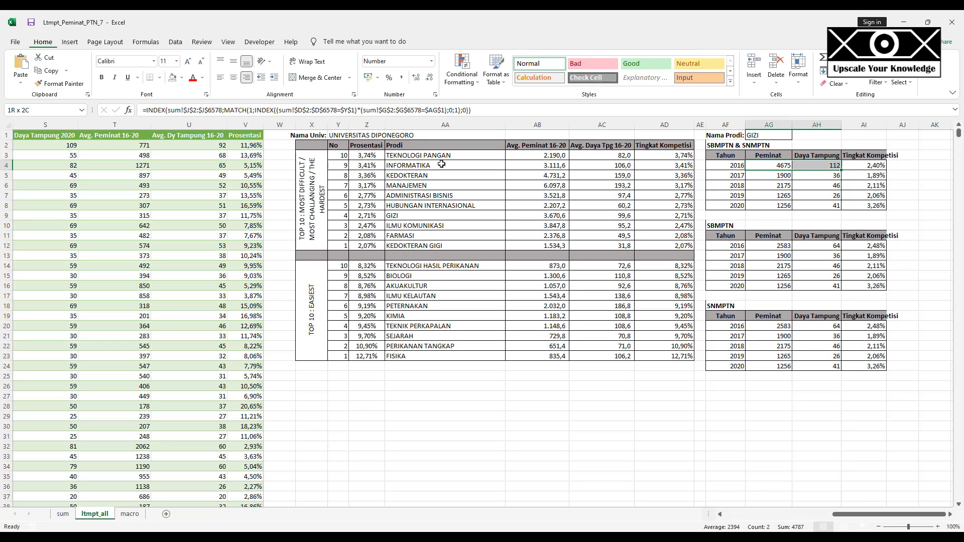
{"action": "key", "text": "ctrl+c"}
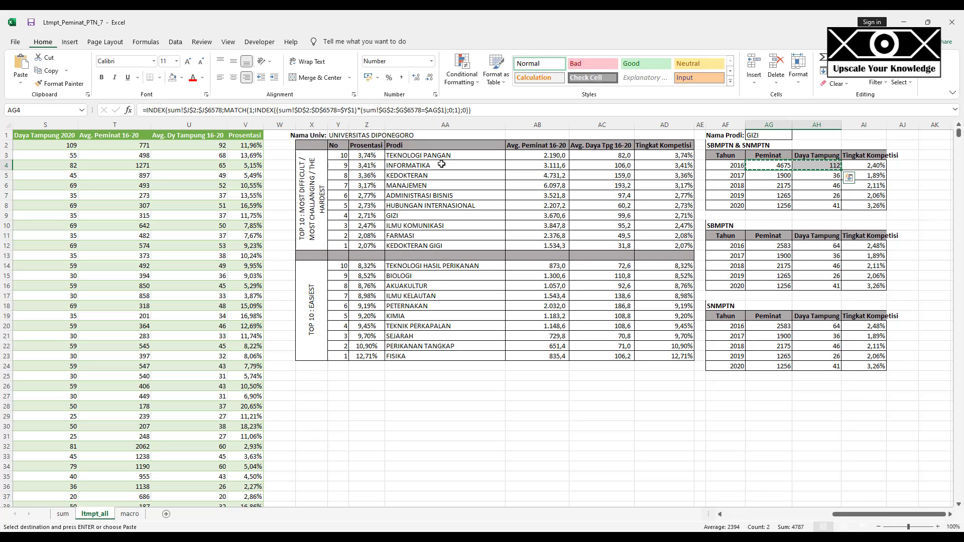
{"action": "key", "text": "shift+Down"}
{"action": "key", "text": "shift+Down"}
{"action": "key", "text": "shift+Down"}
{"action": "key", "text": "shift+Down"}
{"action": "key", "text": "Return"}
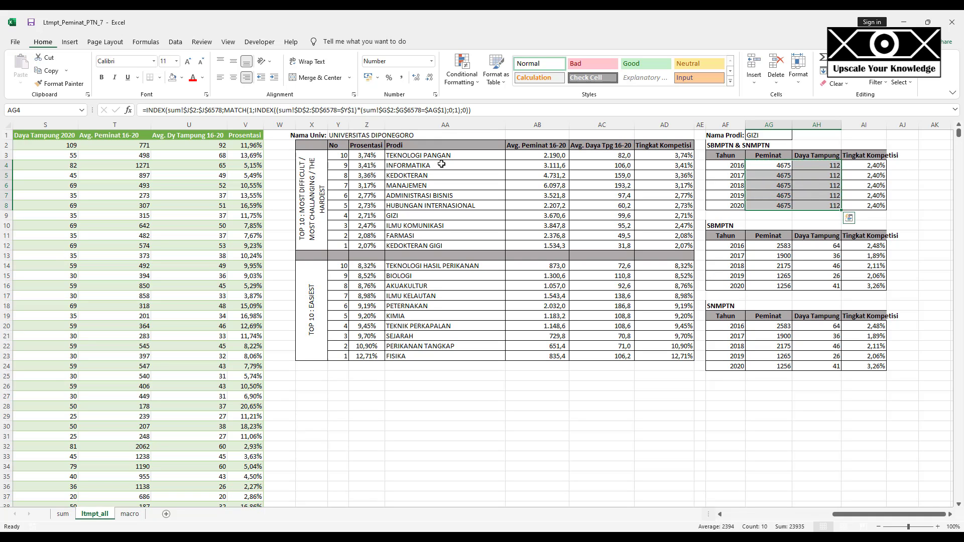
- Inspect the Peminat formulas in AG4 and AG5 and undo the copy into the 2017 to 2020 rows
{"action": "key", "text": "Down"}
{"action": "key", "text": "Up"}
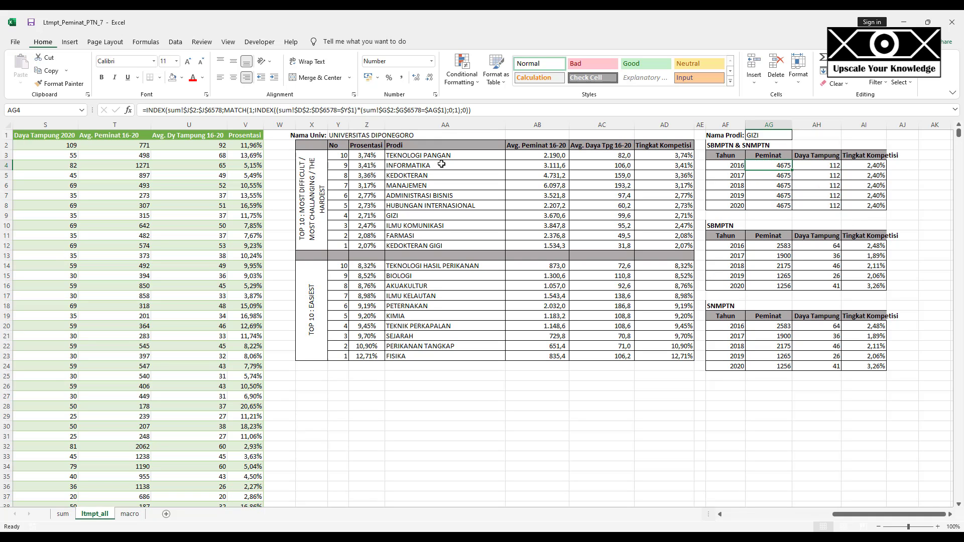
{"action": "key", "text": "F2"}
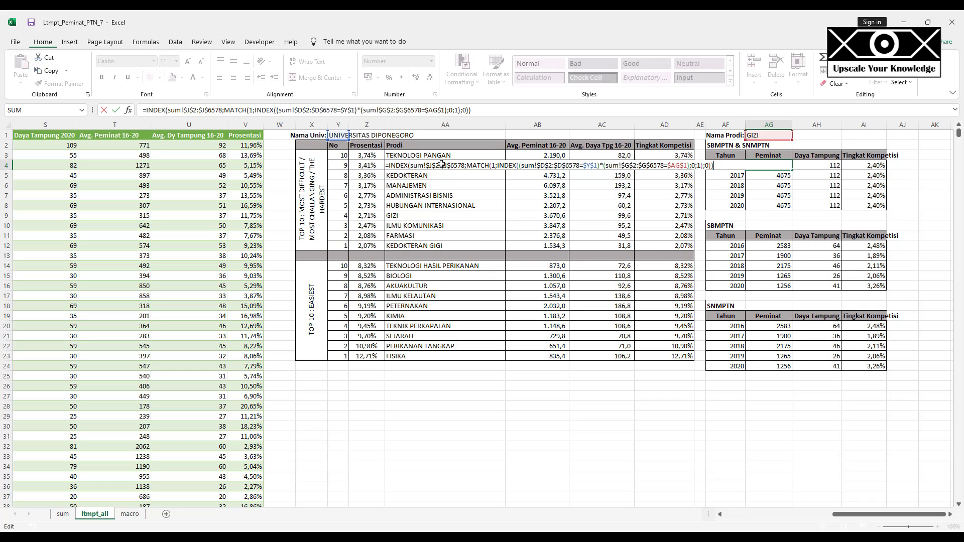
{"action": "key", "text": "Return"}
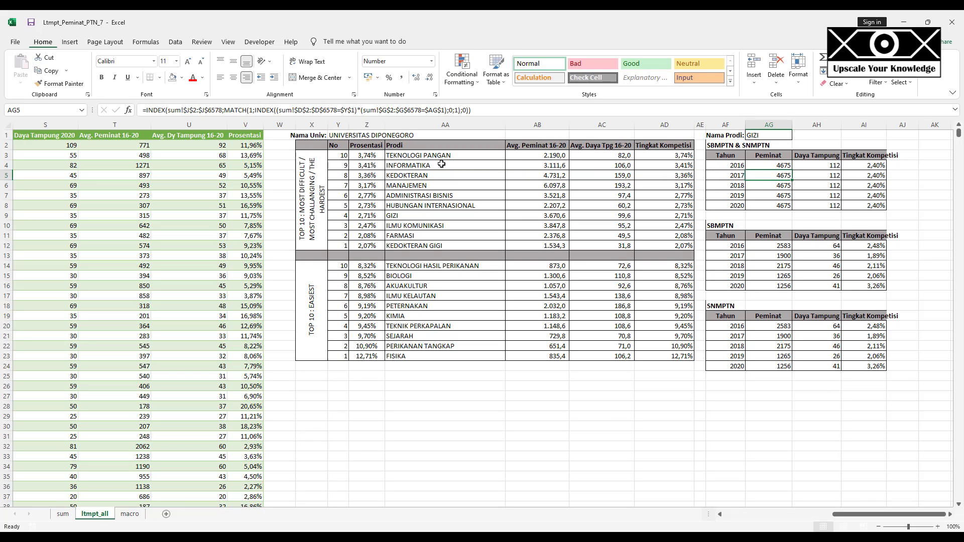
{"action": "key", "text": "F2"}
{"action": "key", "text": "Escape"}
{"action": "key", "text": "ctrl+z"}
{"action": "key", "text": "Up"}
{"action": "key", "text": "Up"}
{"action": "key", "text": "Down"}
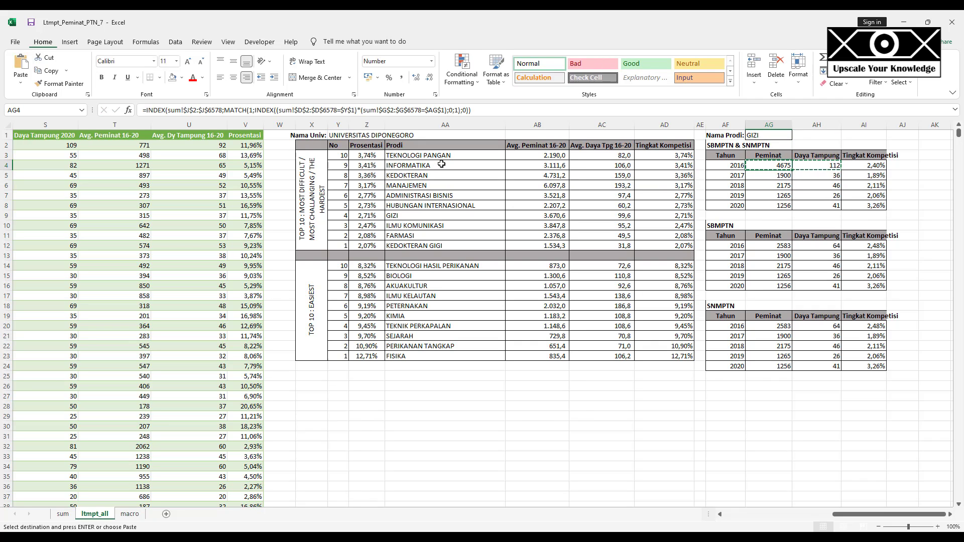
- Copy the sum! reference from AG4's formula and prefix it to the $K, $D and $G ranges in AG5's 2017 Peminat formula
{"action": "key", "text": "Down"}
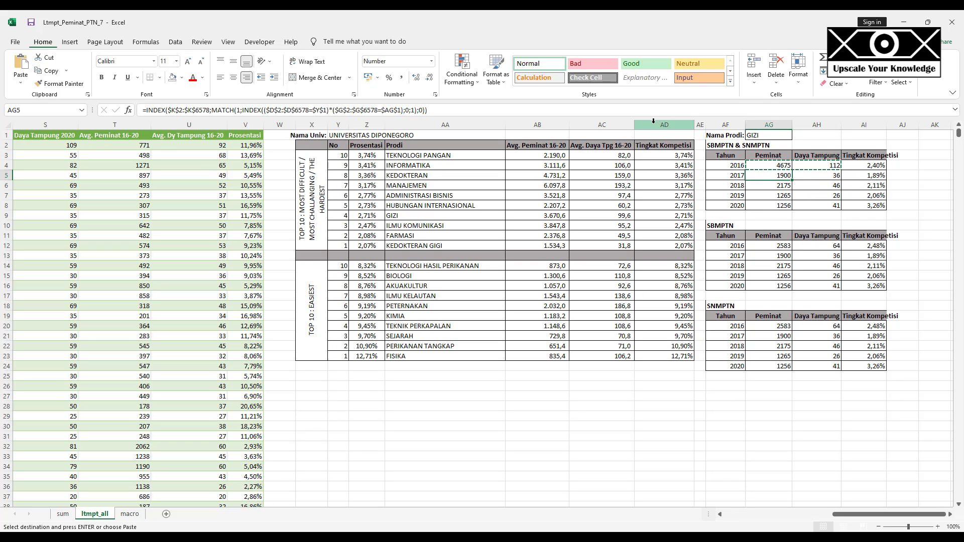
{"action": "key", "text": "Up"}
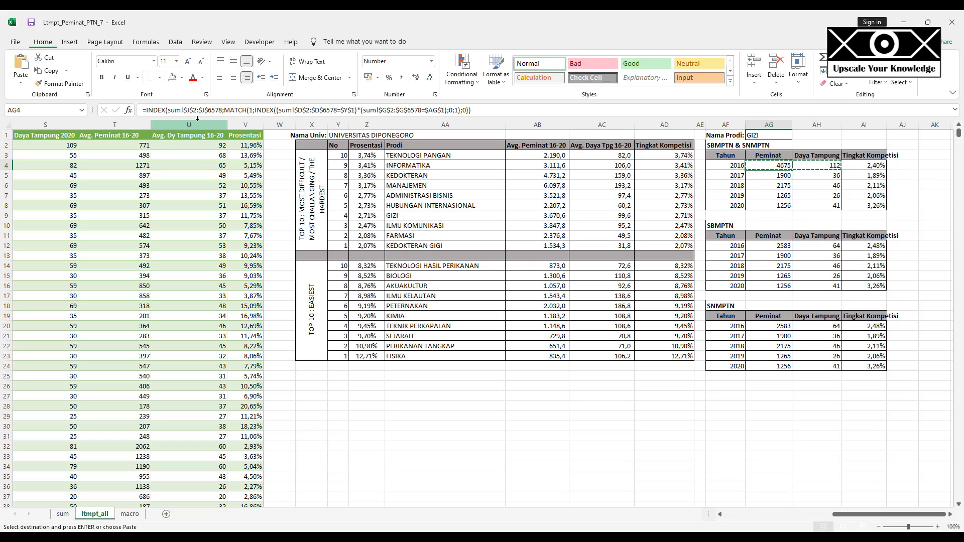
{"action": "double_click", "coordinate": [174, 110]}
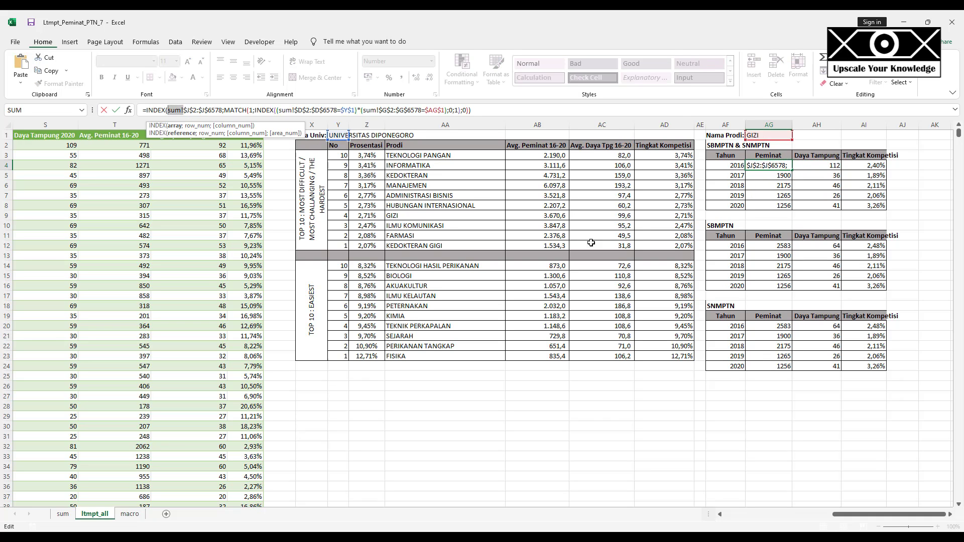
{"action": "key", "text": "Escape"}
{"action": "left_click", "coordinate": [761, 172]}
{"action": "left_click", "coordinate": [166, 110]}
{"action": "key", "text": "ctrl+v"}
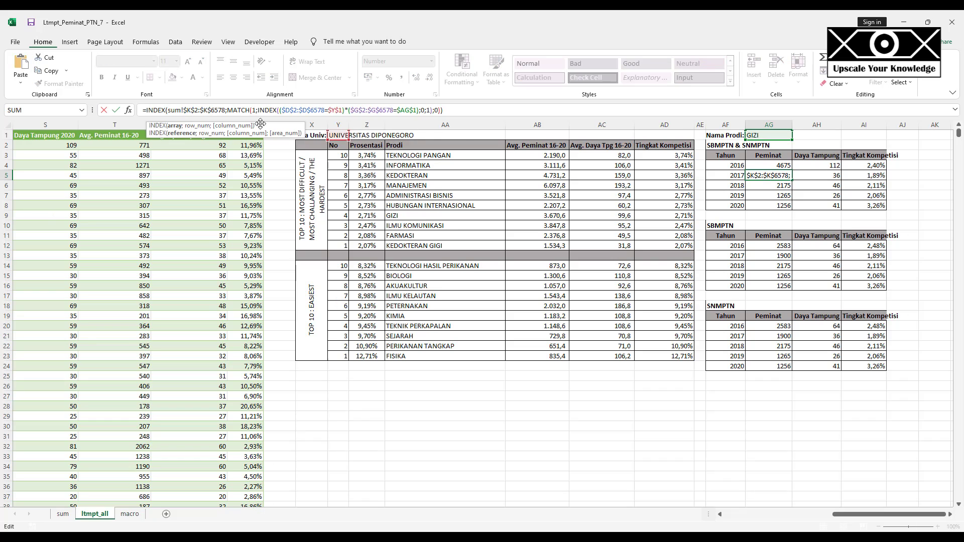
{"action": "left_click", "coordinate": [279, 110]}
{"action": "key", "text": "ctrl+v"}
{"action": "left_click", "coordinate": [367, 110]}
{"action": "key", "text": "ctrl+v"}
{"action": "key", "text": "Return"}
- Prefix the $L, $D and $G ranges in AG6's 2018 Peminat formula with sum!
{"action": "left_click", "coordinate": [166, 110]}
{"action": "key", "text": "ctrl+v"}
{"action": "left_click", "coordinate": [279, 110]}
{"action": "key", "text": "ctrl+v"}
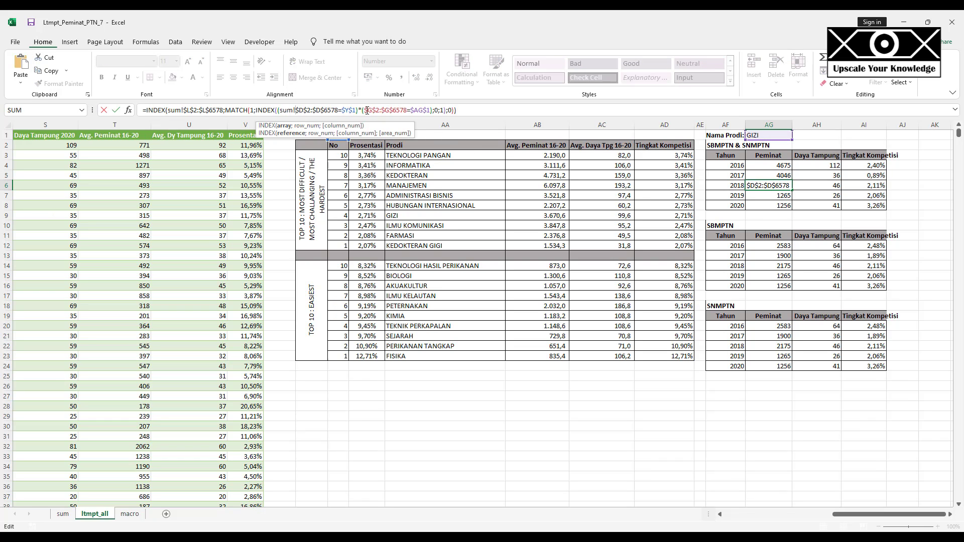
{"action": "left_click", "coordinate": [369, 110]}
{"action": "key", "text": "ctrl+v"}
{"action": "key", "text": "Return"}
- Prefix the $M, $D and $G ranges in AG7's 2019 Peminat formula with sum!
{"action": "left_click", "coordinate": [167, 110]}
{"action": "left_click", "coordinate": [286, 110]}
{"action": "key", "text": "ctrl+v"}
{"action": "left_click", "coordinate": [369, 110]}
{"action": "key", "text": "ctrl+v"}
{"action": "key", "text": "Return"}
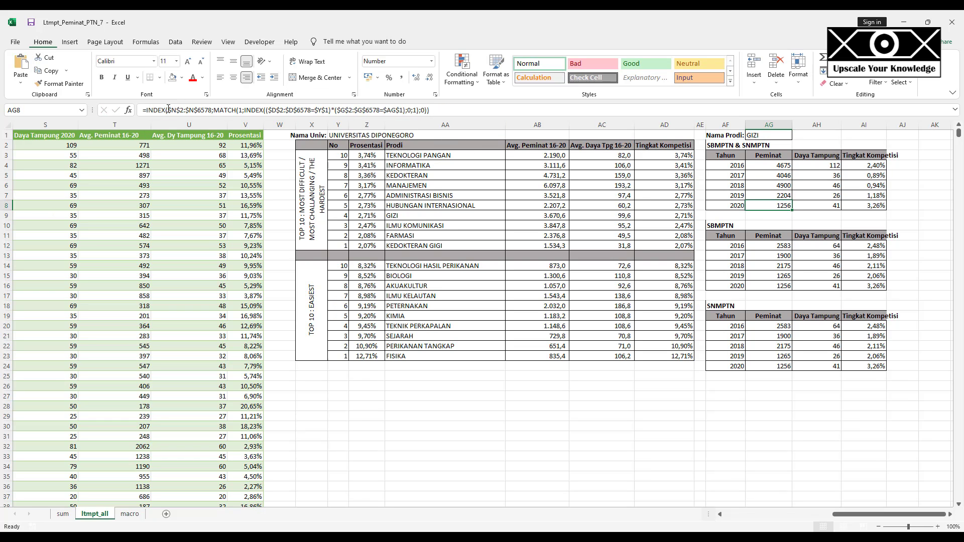
- Prefix the $N, $D and $G ranges in AG8's 2020 Peminat formula with sum!
{"action": "left_click", "coordinate": [167, 110]}
{"action": "key", "text": "ctrl+v"}
{"action": "left_click", "coordinate": [285, 110]}
{"action": "key", "text": "ctrl+v"}
{"action": "key", "text": "Return"}
- Prefix the $P, $D and $G ranges in AH5's 2017 Daya Tampung formula with sum!
{"action": "left_click", "coordinate": [816, 175]}
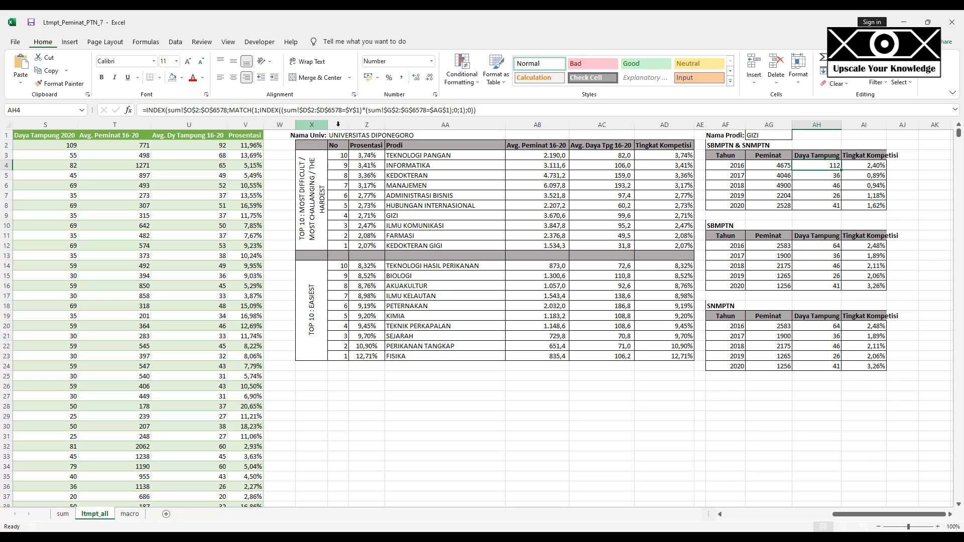
{"action": "left_click", "coordinate": [167, 110]}
{"action": "key", "text": "ctrl+v"}
{"action": "left_click", "coordinate": [284, 111]}
{"action": "key", "text": "ctrl+v"}
{"action": "left_click", "coordinate": [369, 111]}
{"action": "key", "text": "ctrl+v"}
{"action": "key", "text": "Return"}
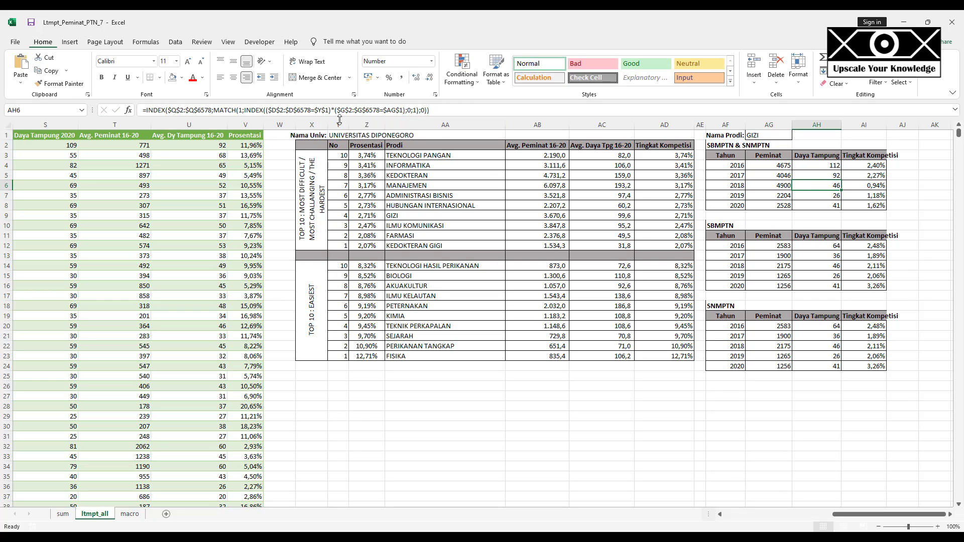
- Prefix the $Q, $D and $G ranges in AH6's 2018 Daya Tampung formula with sum!
{"action": "left_click", "coordinate": [166, 110]}
{"action": "key", "text": "ctrl+v"}
{"action": "left_click", "coordinate": [285, 110]}
{"action": "key", "text": "ctrl+v"}
{"action": "key", "text": "ctrl+v"}
{"action": "key", "text": "Return"}
- Prefix the $R, $D and $G ranges in AH7's 2019 Daya Tampung formula with sum!
{"action": "left_click", "coordinate": [166, 110]}
{"action": "key", "text": "ctrl+v"}
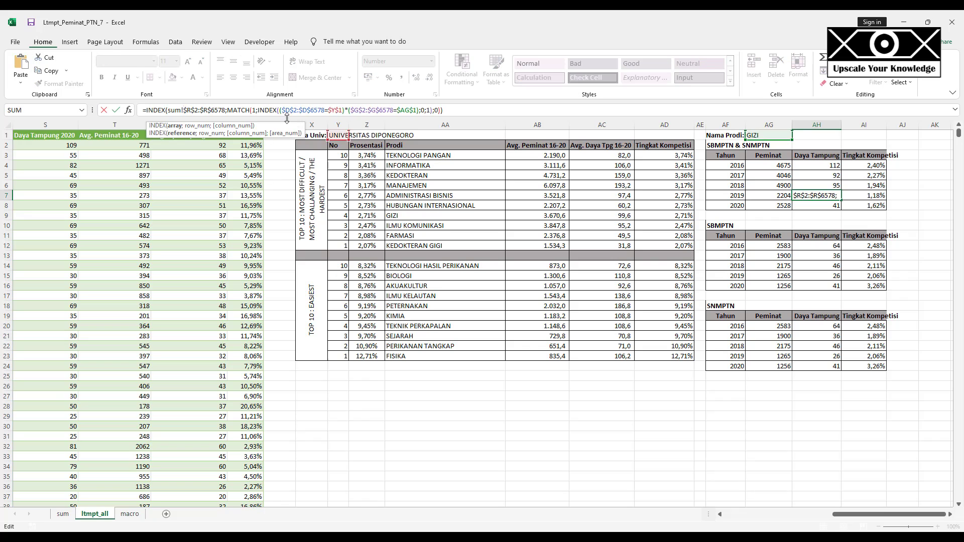
{"action": "left_click", "coordinate": [285, 110]}
{"action": "key", "text": "ctrl+v"}
{"action": "left_click", "coordinate": [369, 110]}
{"action": "key", "text": "ctrl+v"}
{"action": "key", "text": "Return"}
- Prefix the $S, $D and $G ranges in AH8's 2020 Daya Tampung formula with sum!
{"action": "left_click", "coordinate": [167, 110]}
{"action": "key", "text": "ctrl+v"}
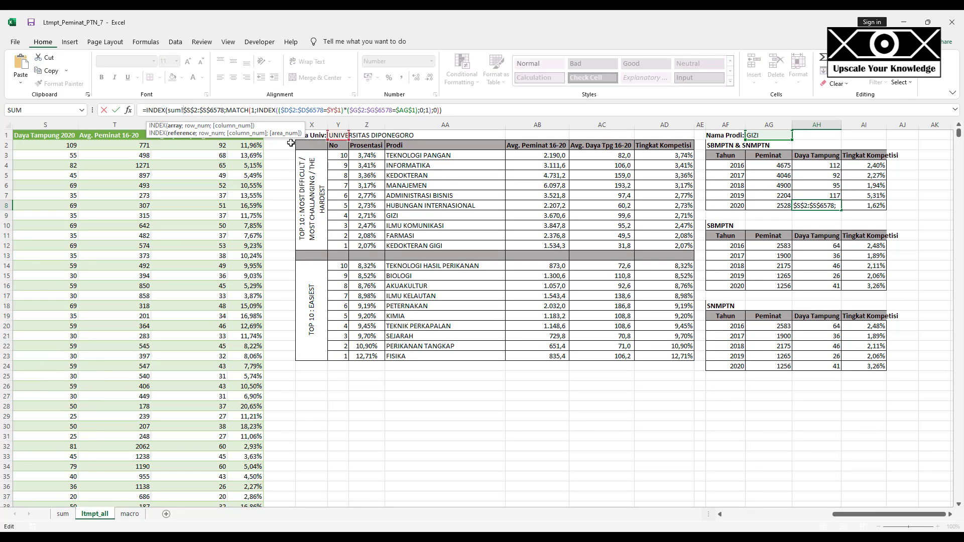
{"action": "left_click", "coordinate": [285, 111]}
{"action": "key", "text": "ctrl+v"}
{"action": "left_click", "coordinate": [368, 111]}
{"action": "key", "text": "ctrl+v"}
{"action": "key", "text": "Return"}
- Add a third multiplied condition to the SBMPTN table's AG12 Peminat formula, using the absolute Jalur range $A$2:$A$6578
{"action": "left_click", "coordinate": [782, 245]}
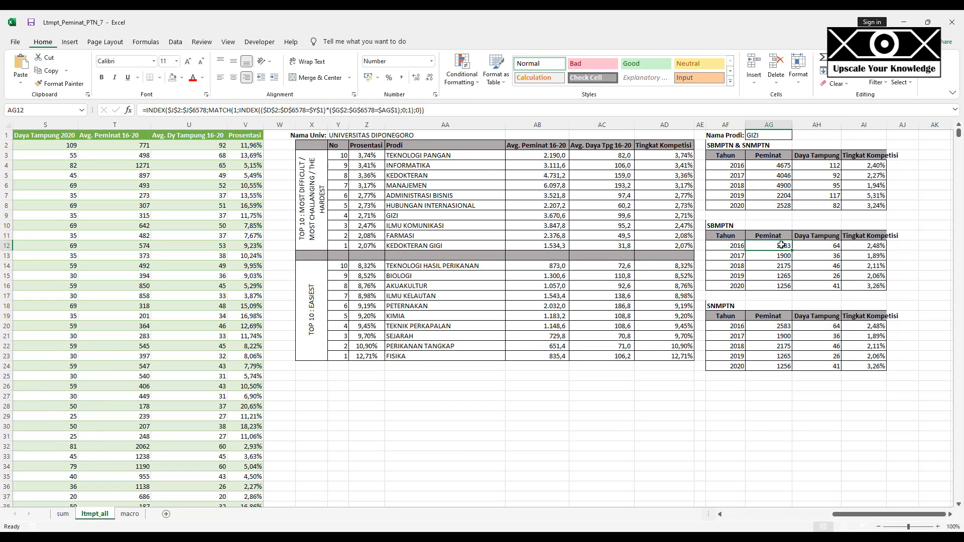
{"action": "double_click", "coordinate": [782, 245]}
{"action": "key", "text": "Escape"}
{"action": "left_click", "coordinate": [723, 226]}
{"action": "left_click", "coordinate": [762, 245]}
{"action": "key", "text": "F2"}
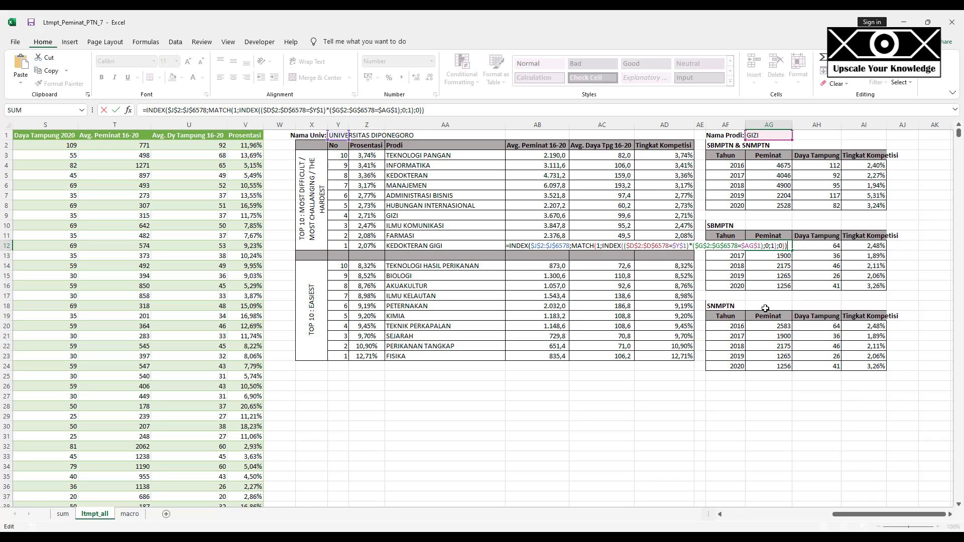
{"action": "type", "text": "*()"}
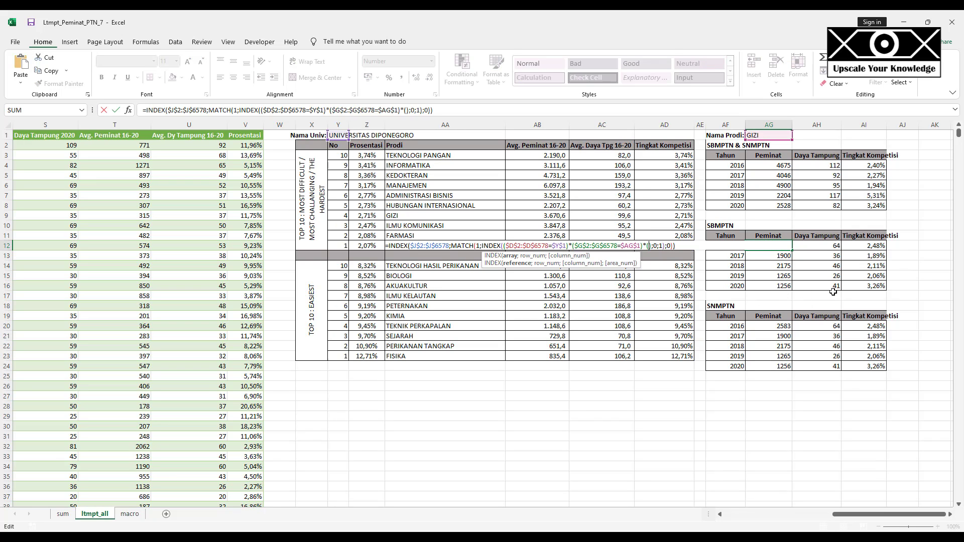
{"action": "scroll", "coordinate": [473, 424], "scroll_direction": "left", "scroll_amount": 6}
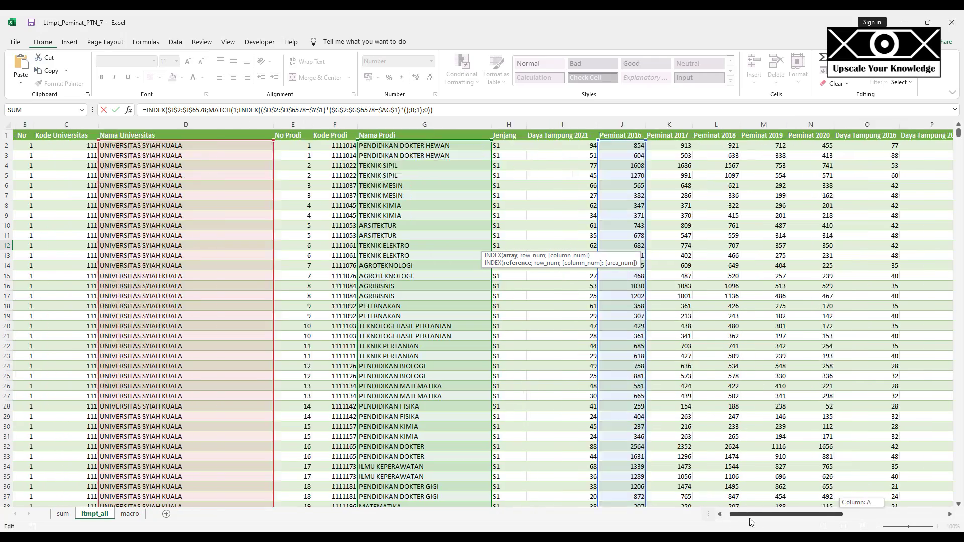
{"action": "left_click", "coordinate": [40, 147]}
{"action": "key", "text": "Down"}
{"action": "key", "text": "ctrl+shift+Down"}
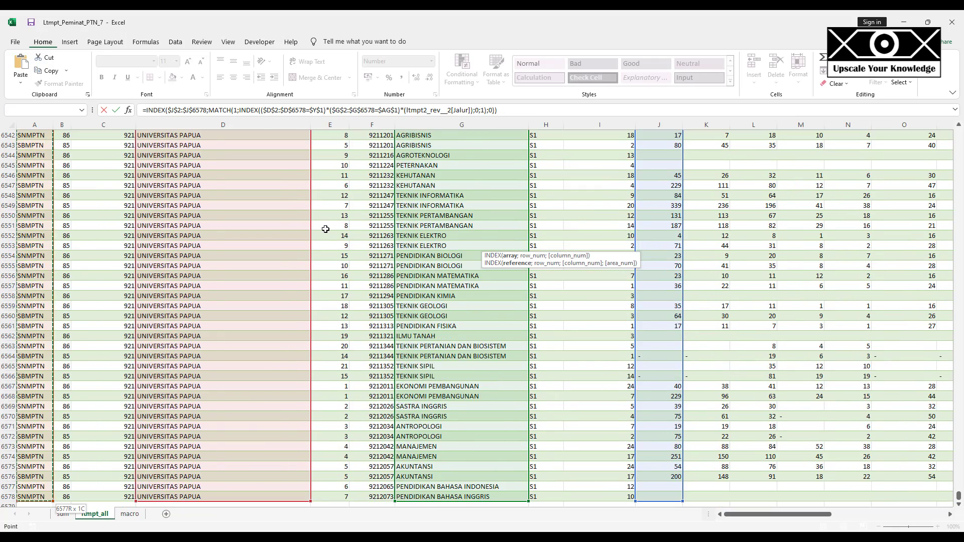
{"action": "key", "text": "F2"}
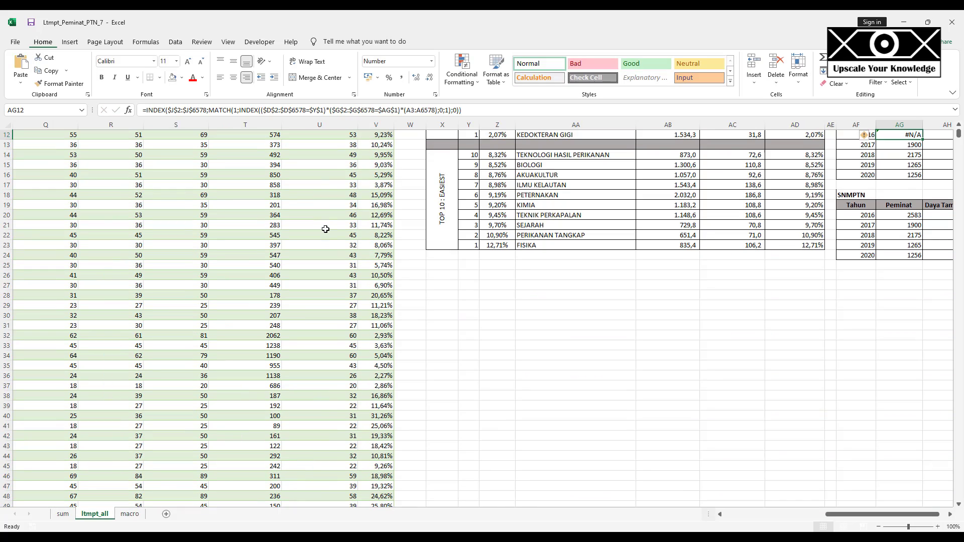
{"action": "key", "text": "F4"}
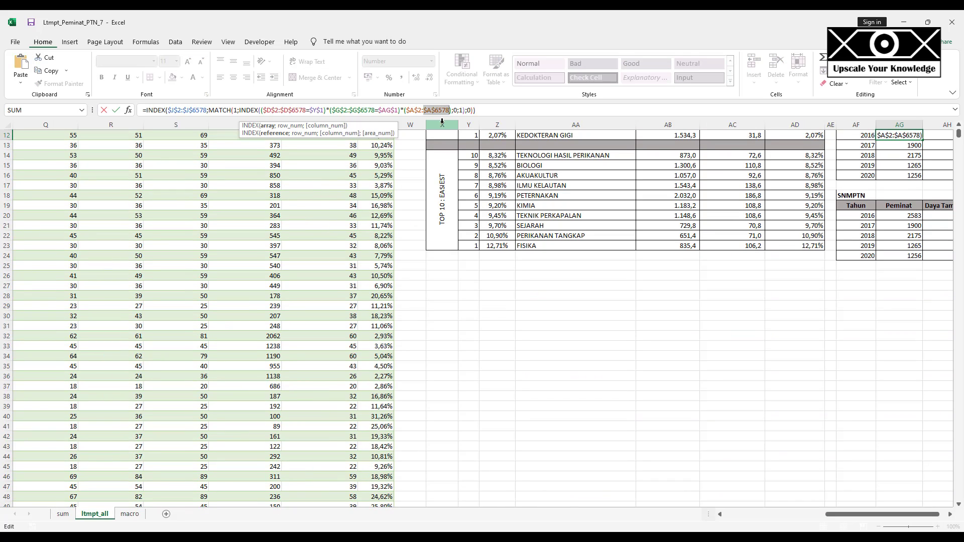
- Try to enter AG12's extended Peminat formula as an array formula
{"action": "key", "text": "ctrl+Return"}
{"action": "scroll", "coordinate": [497, 128], "scroll_direction": "up", "scroll_amount": 2}
{"action": "scroll", "coordinate": [502, 132], "scroll_direction": "right", "scroll_amount": 2}
{"action": "key", "text": "F2"}
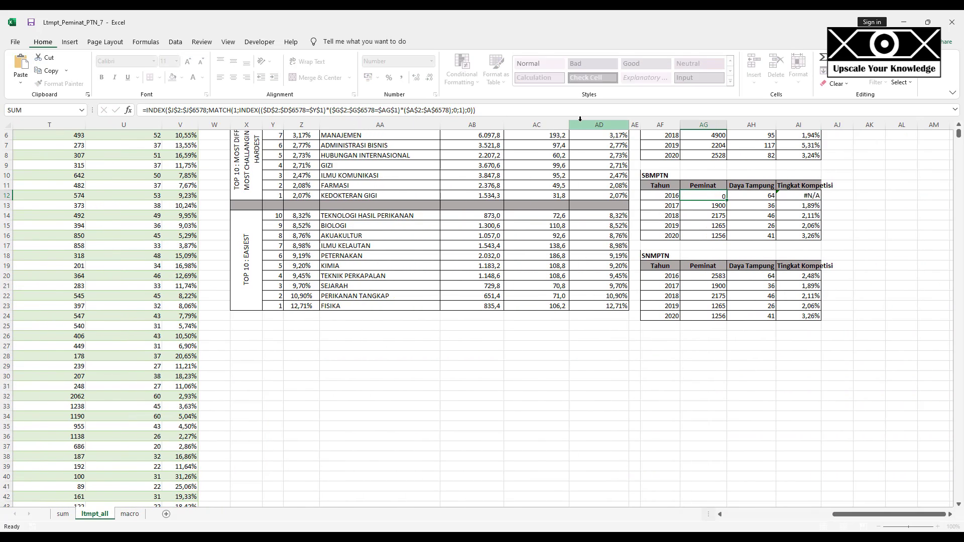
{"action": "key", "text": "ctrl+shift+Return"}
{"action": "left_click", "coordinate": [522, 109]}
{"action": "key", "text": "ctrl+shift+Return"}
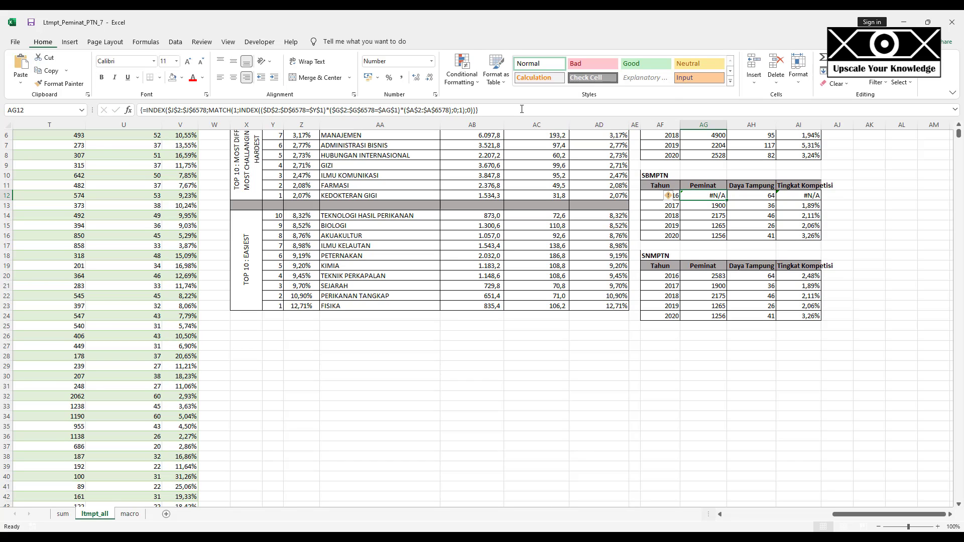
- Complete the third condition in AG12 so that $A$2:$A$6578 is compared with the SBMPTN label in $AF$10
{"action": "left_click", "coordinate": [453, 110]}
{"action": "type", "text": "="}
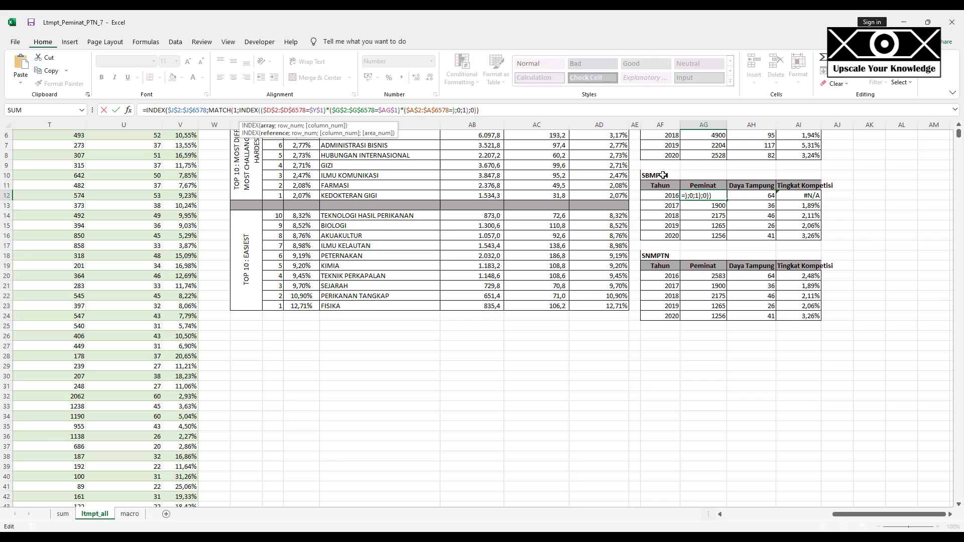
{"action": "left_click", "coordinate": [661, 175]}
{"action": "key", "text": "Escape"}
{"action": "key", "text": "ctrl+z"}
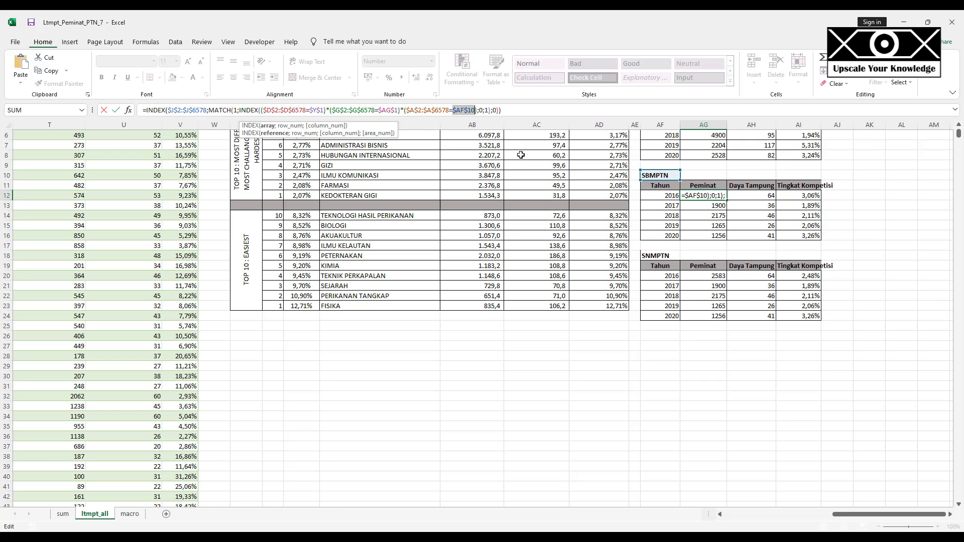
{"action": "key", "text": "ctrl+y"}
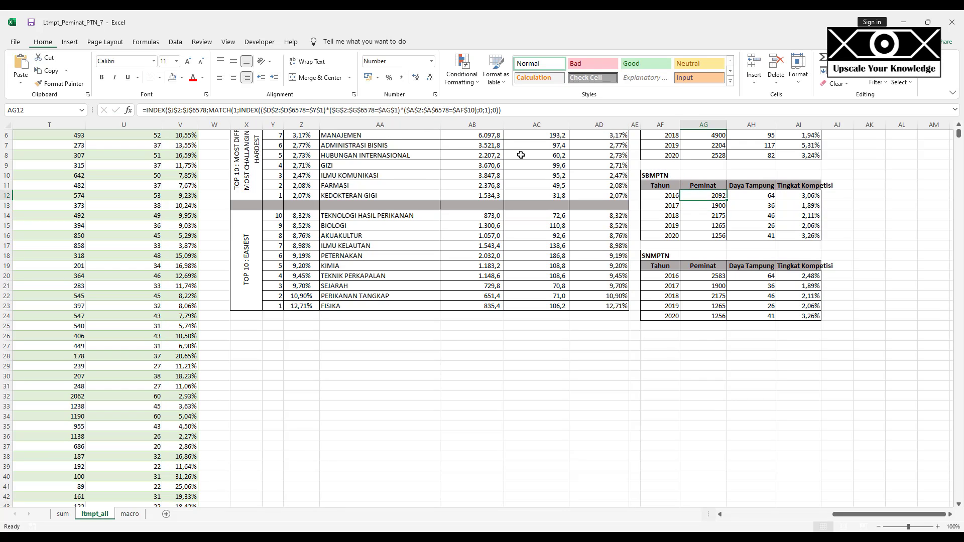
{"action": "key", "text": "ctrl+z"}
{"action": "key", "text": "ctrl+y"}
{"action": "key", "text": "ctrl+z"}
{"action": "key", "text": "ctrl+y"}
- Copy the condition *($A$2:$A$6578=$AF$10) from AG12 and add it to the 2017 and 2018 Peminat formulas in AG13 and AG14
{"action": "left_click", "coordinate": [478, 112]}
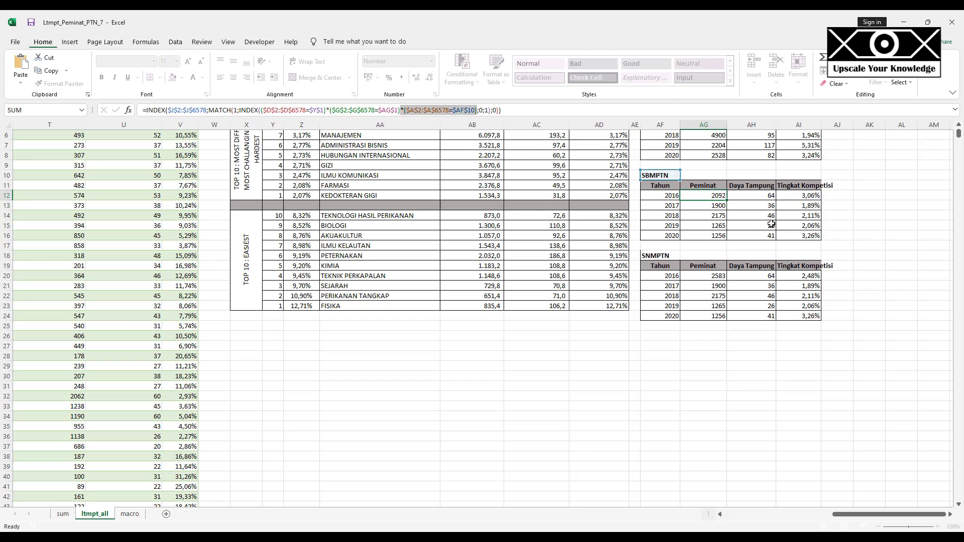
{"action": "key", "text": "Return"}
{"action": "left_click", "coordinate": [478, 110]}
{"action": "key", "text": "Return"}
{"action": "left_click", "coordinate": [403, 110]}
{"action": "key", "text": "ctrl+v"}
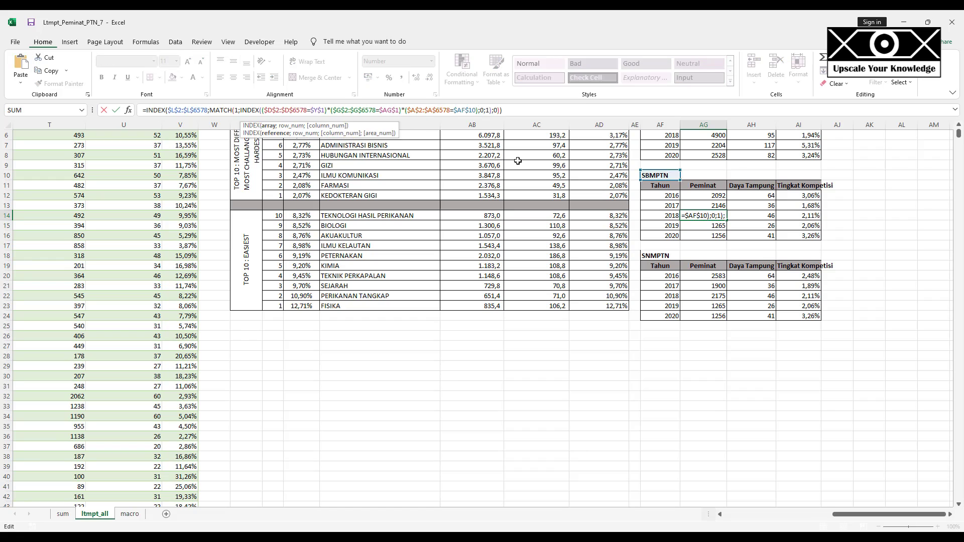
{"action": "key", "text": "Return"}
- Add the condition *($A$2:$A$6578=$AF$10) to the 2019 and 2020 Peminat formulas in AG15 and AG16
{"action": "left_click", "coordinate": [407, 110]}
{"action": "key", "text": "ctrl+v"}
{"action": "key", "text": "Return"}
{"action": "left_click", "coordinate": [407, 110]}
{"action": "key", "text": "ctrl+v"}
{"action": "key", "text": "Return"}
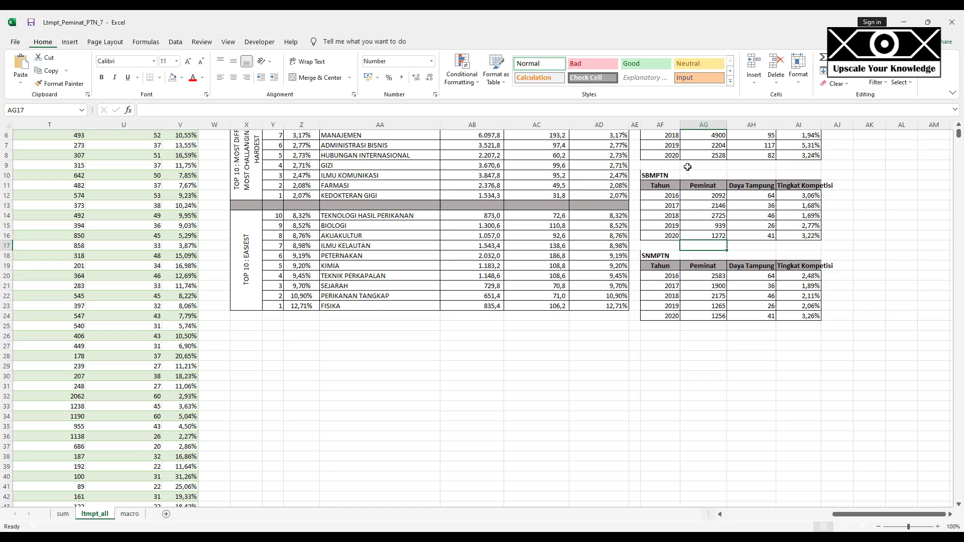
- Add the condition *($A$2:$A$6578=$AF$10) to the 2016 and 2017 Daya Tampung formulas in AH12 and AH13
{"action": "left_click", "coordinate": [752, 195]}
{"action": "left_click", "coordinate": [405, 109]}
{"action": "key", "text": "ctrl+v"}
{"action": "key", "text": "Return"}
{"action": "left_click", "coordinate": [407, 110]}
{"action": "key", "text": "ctrl+v"}
{"action": "key", "text": "Return"}
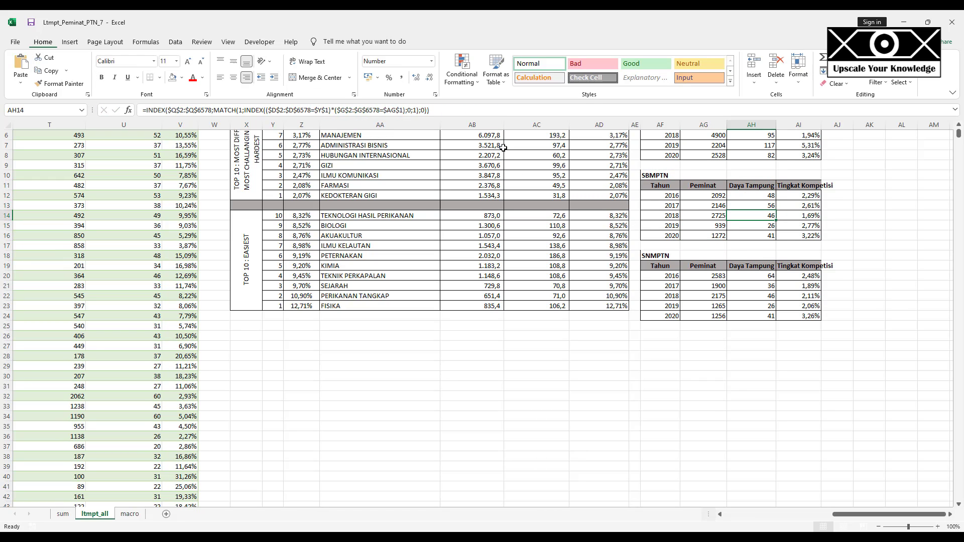
- Add the condition *($A$2:$A$6578=$AF$10) to the 2018 to 2020 Daya Tampung formulas in AH14:AH16
{"action": "left_click", "coordinate": [406, 110]}
{"action": "key", "text": "ctrl+v"}
{"action": "key", "text": "Return"}
{"action": "left_click", "coordinate": [406, 110]}
{"action": "key", "text": "ctrl+v"}
{"action": "key", "text": "Return"}
{"action": "left_click", "coordinate": [407, 110]}
{"action": "key", "text": "ctrl+v"}
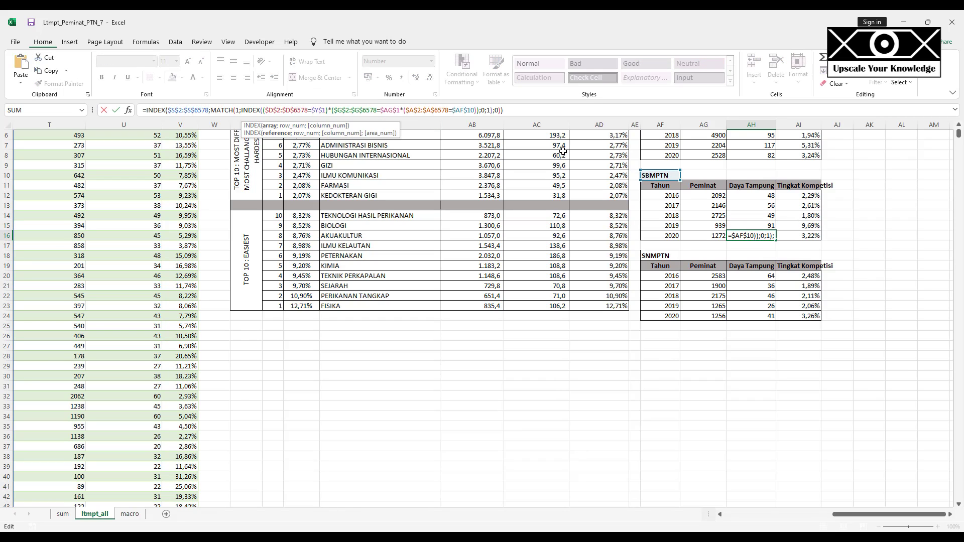
{"action": "key", "text": "Return"}
- Add the Jalur condition to the SNMPTN table's AG20 Peminat formula and redirect its label reference to $AF$18
{"action": "left_click", "coordinate": [715, 275]}
{"action": "left_click", "coordinate": [407, 110]}
{"action": "key", "text": "ctrl+v"}
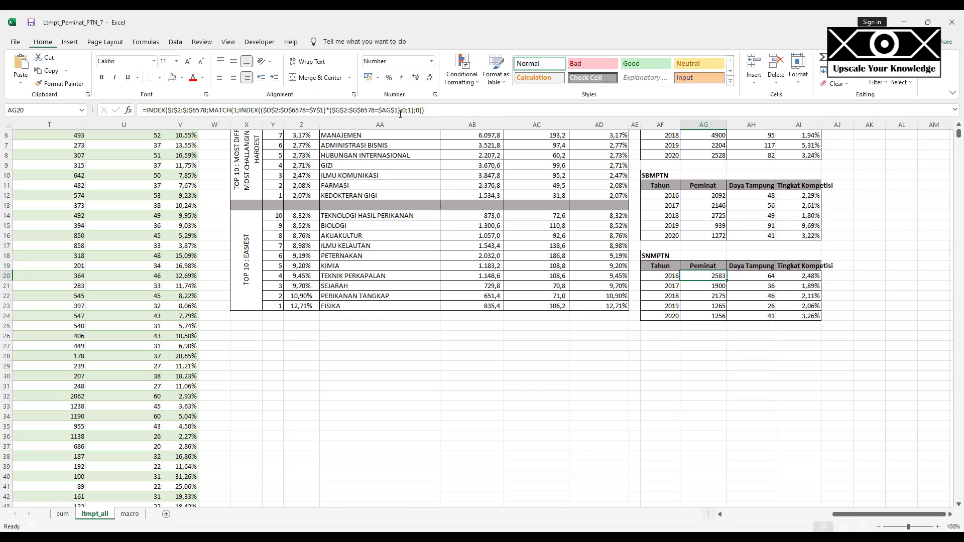
{"action": "key", "text": "Return"}
{"action": "double_click", "coordinate": [703, 275]}
{"action": "left_click_drag", "start_coordinate": [661, 180], "coordinate": [662, 260]}
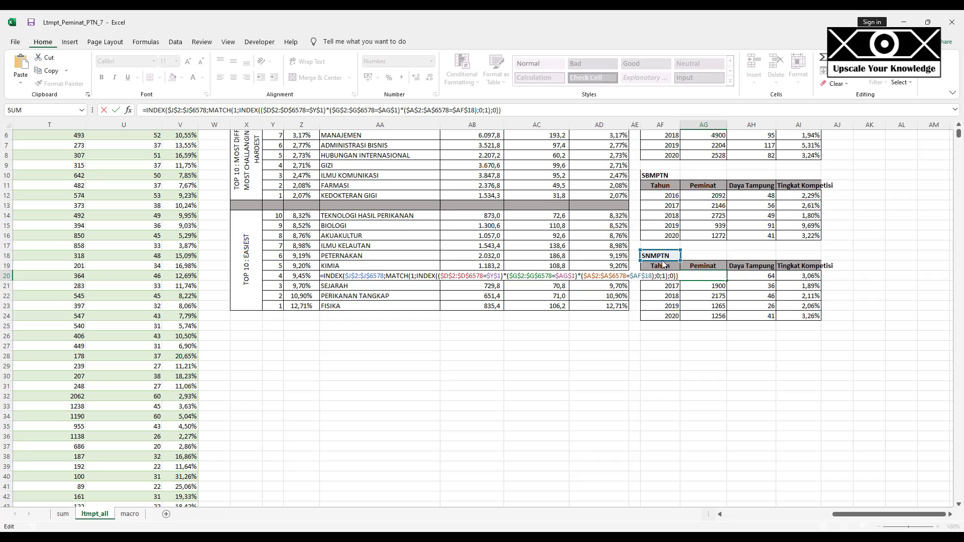
{"action": "key", "text": "Return"}
- Copy the condition *($A$2:$A$6578=$AF$18) from AG20 and add it to the 2017 to 2020 Peminat formulas in AG21:AG24
{"action": "left_click", "coordinate": [718, 277]}
{"action": "left_click", "coordinate": [452, 110]}
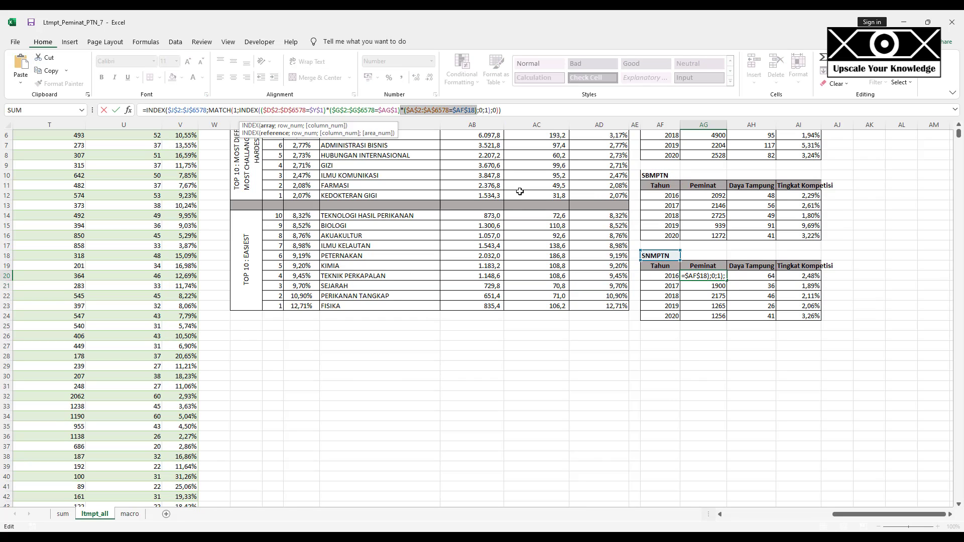
{"action": "key", "text": "Return"}
{"action": "left_click", "coordinate": [396, 110]}
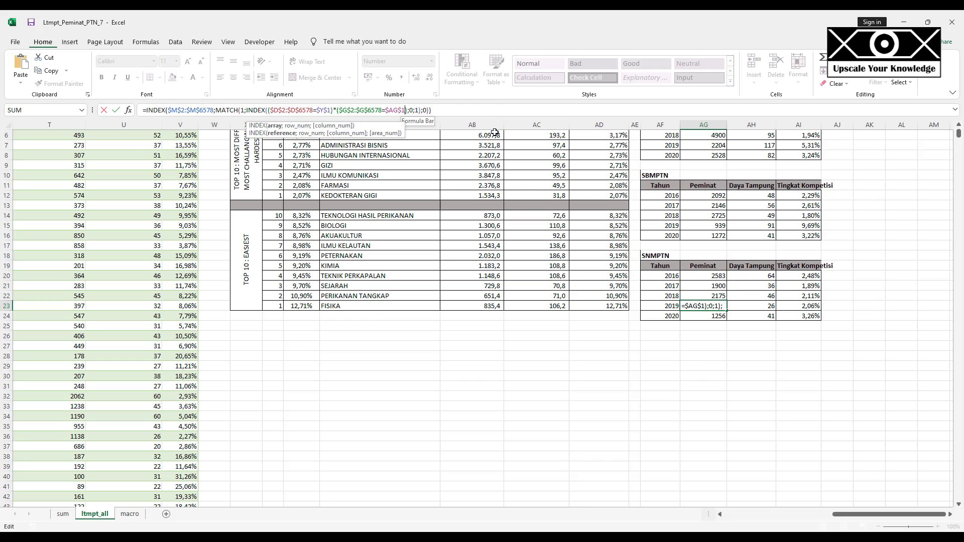
{"action": "key", "text": "Return"}
{"action": "key", "text": "Return"}
{"action": "key", "text": "Return"}
{"action": "key", "text": "Return"}
- Add the condition *($A$2:$A$6578=$AF$18) to the SNMPTN table's 2016 to 2020 Daya Tampung formulas in AH20:AH24
{"action": "left_click", "coordinate": [765, 275]}
{"action": "left_click", "coordinate": [401, 110]}
{"action": "key", "text": "Return"}
{"action": "left_click", "coordinate": [401, 110]}
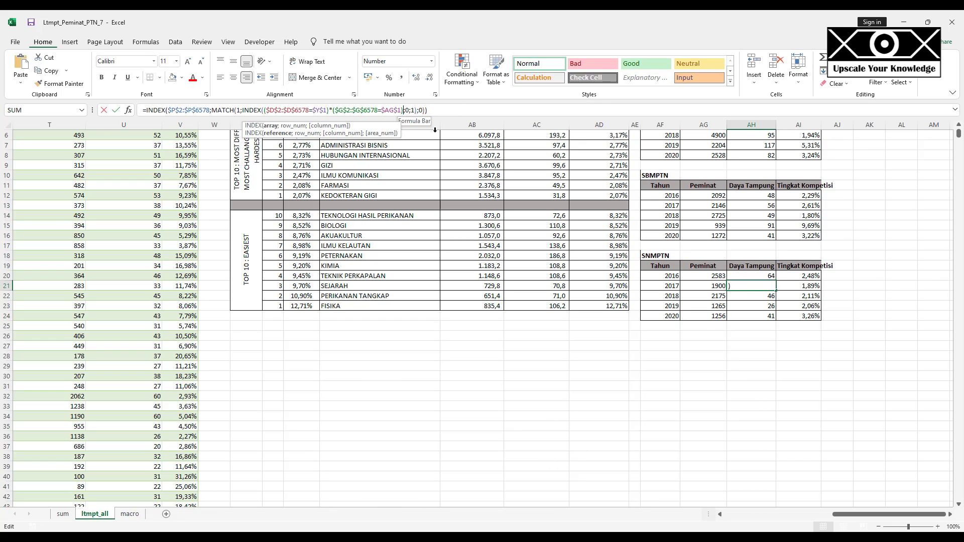
{"action": "key", "text": "Return"}
{"action": "left_click", "coordinate": [403, 109]}
{"action": "key", "text": "Return"}
{"action": "left_click", "coordinate": [403, 109]}
{"action": "key", "text": "Return"}
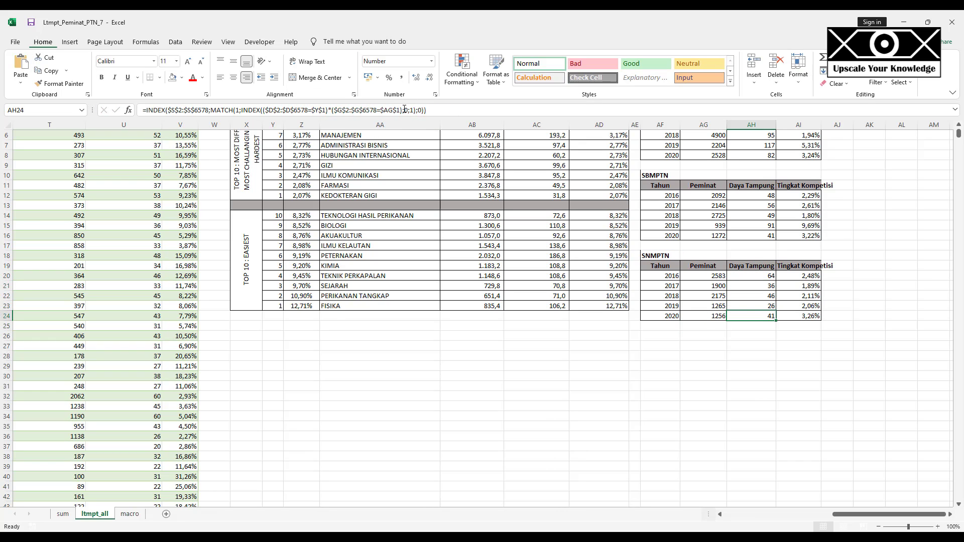
{"action": "left_click", "coordinate": [479, 110]}
{"action": "key", "text": "Return"}
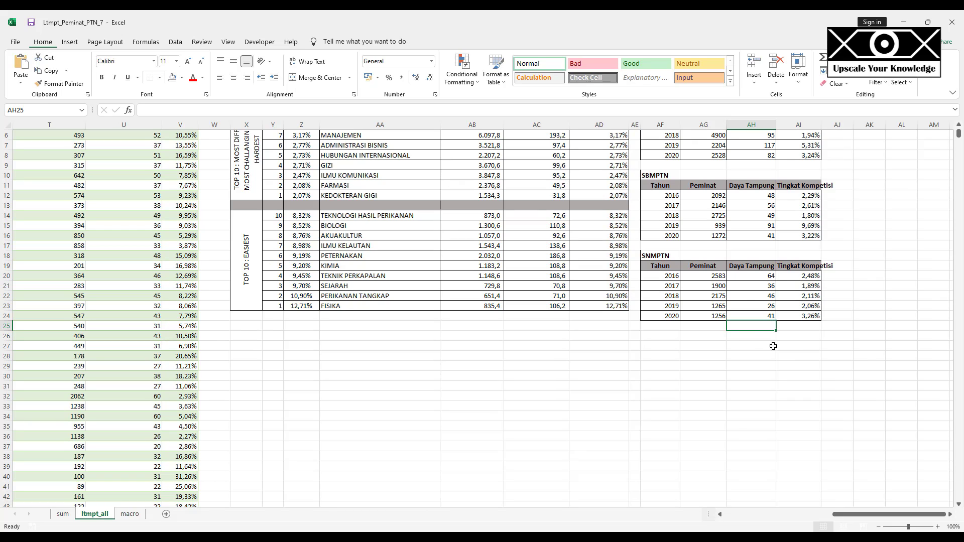
{"action": "scroll", "coordinate": [699, 261], "scroll_direction": "up", "scroll_amount": 1}
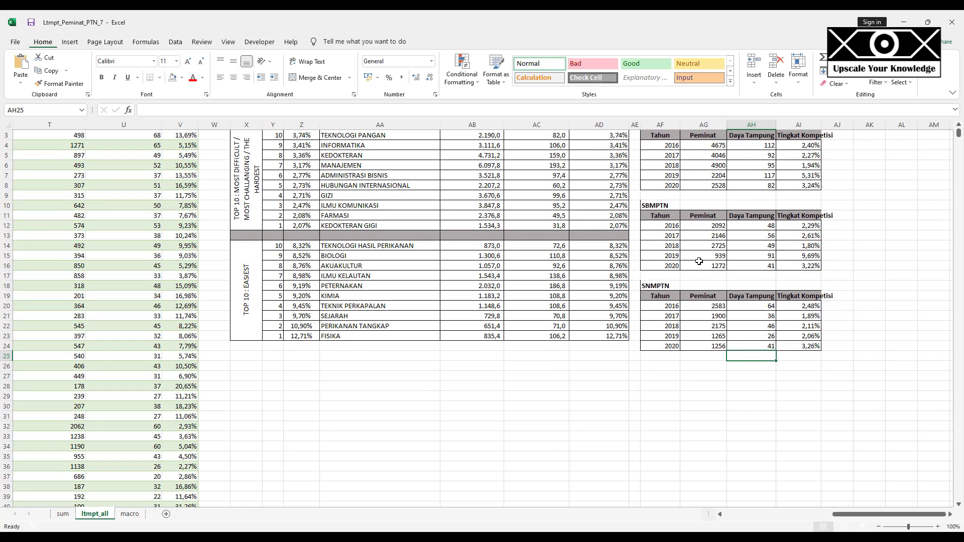
- Copy INFORMATIKA from AA4 in the top 10 hardest list and paste it as a value into the Nama Prodi cell AG1
{"action": "scroll", "coordinate": [699, 261], "scroll_direction": "up", "scroll_amount": 1}
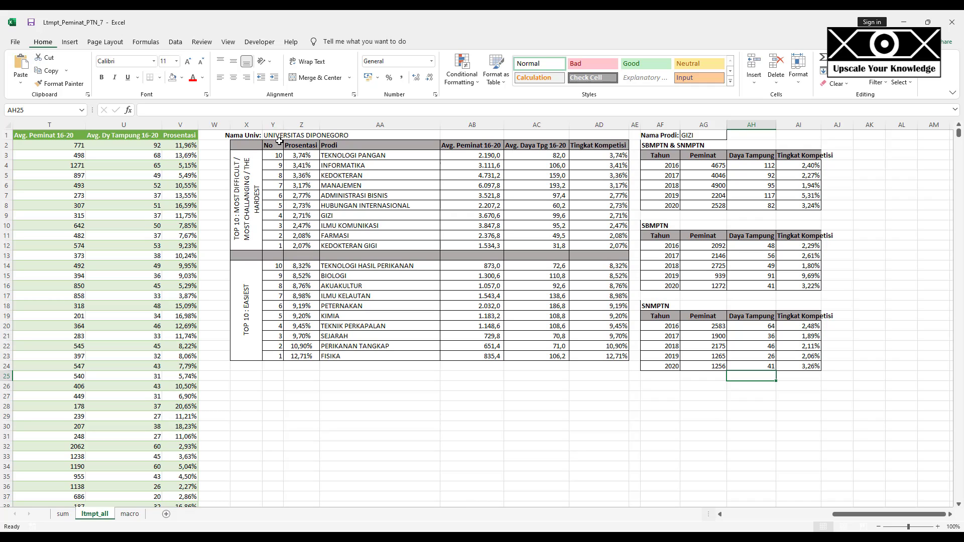
{"action": "right_click", "coordinate": [341, 165]}
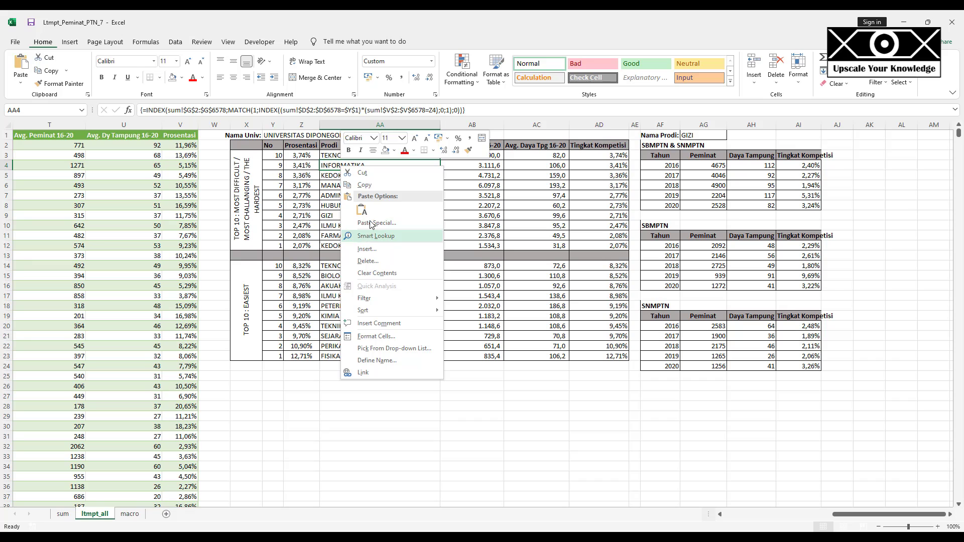
{"action": "left_click", "coordinate": [364, 187]}
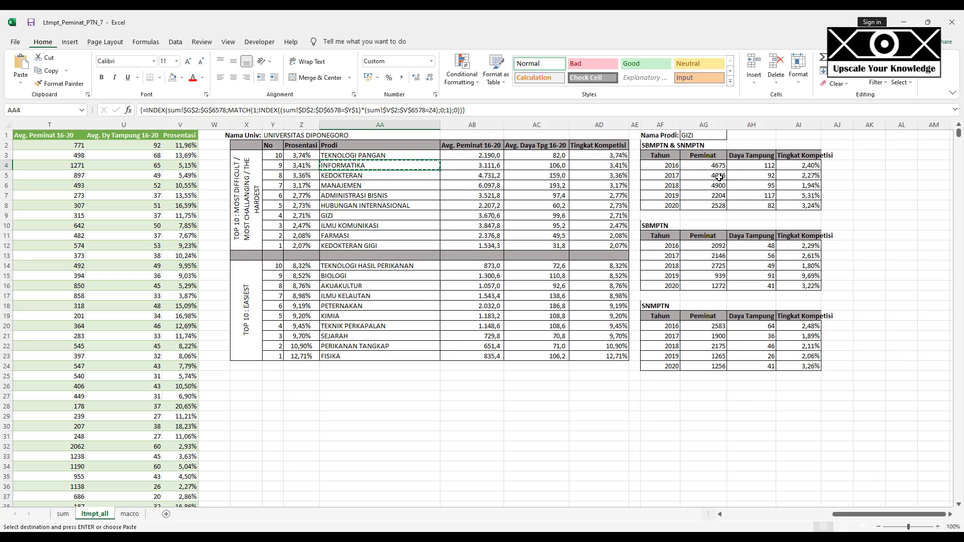
{"action": "left_click", "coordinate": [695, 136]}
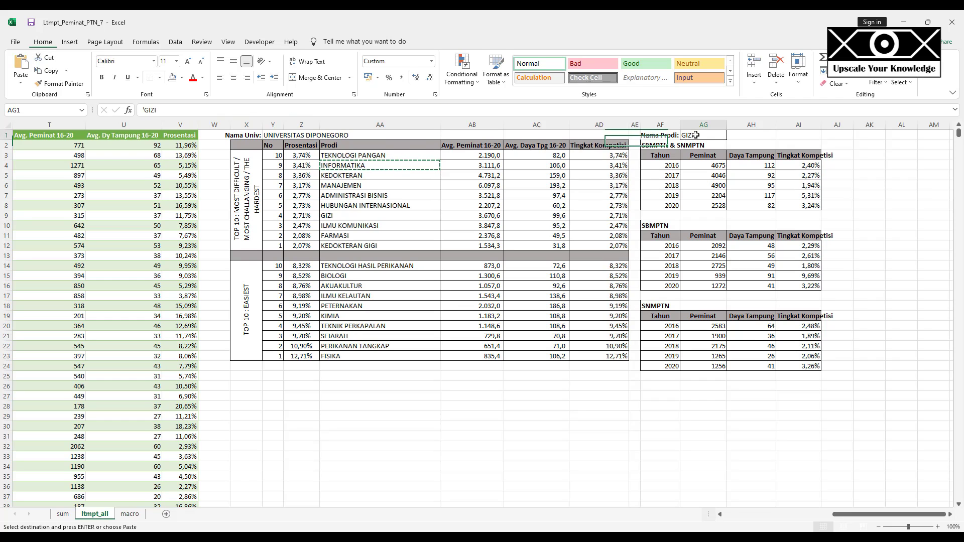
{"action": "right_click", "coordinate": [696, 135]}
{"action": "left_click", "coordinate": [746, 180]}
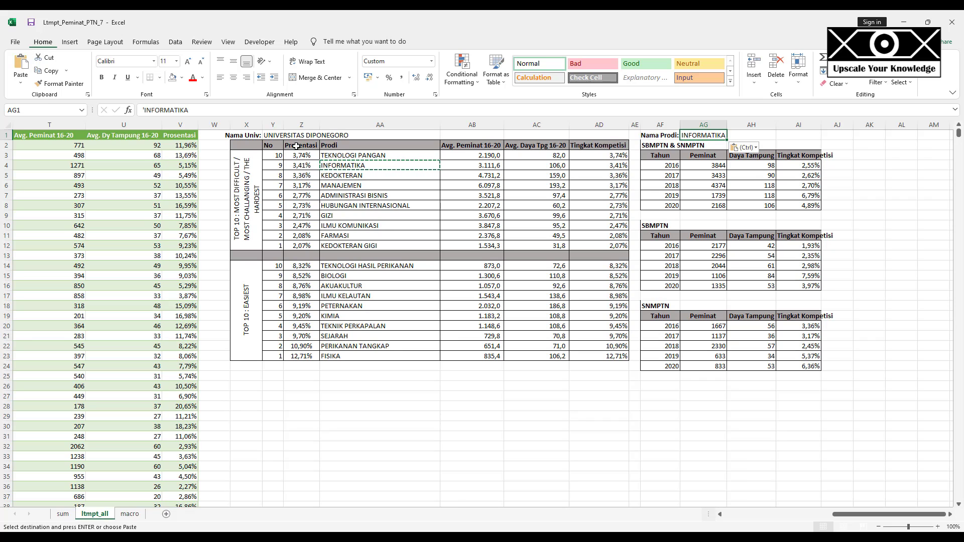
- Review the Nama Univ and Nama Prodi selections in Y1 and AG1, and go to the Jalur column of the source table
{"action": "left_click", "coordinate": [270, 135]}
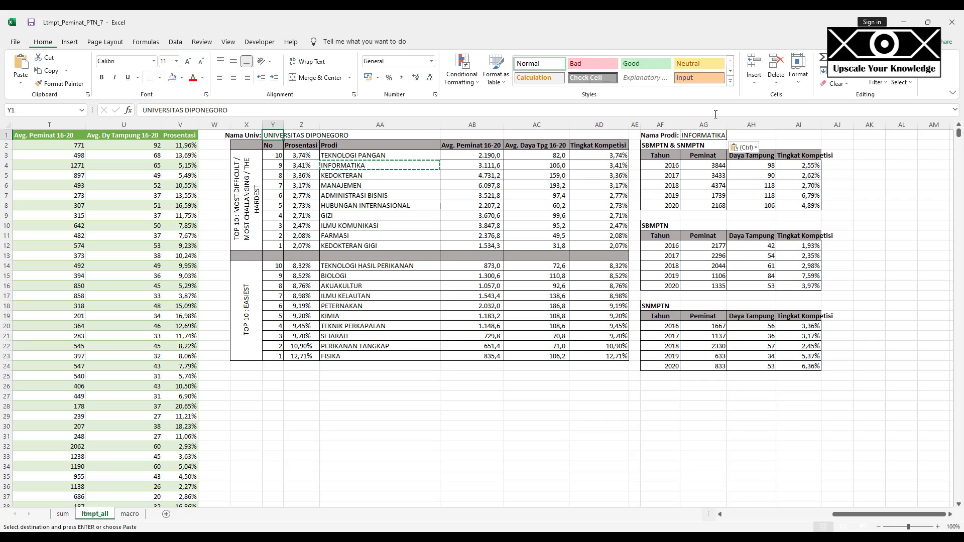
{"action": "left_click", "coordinate": [703, 136]}
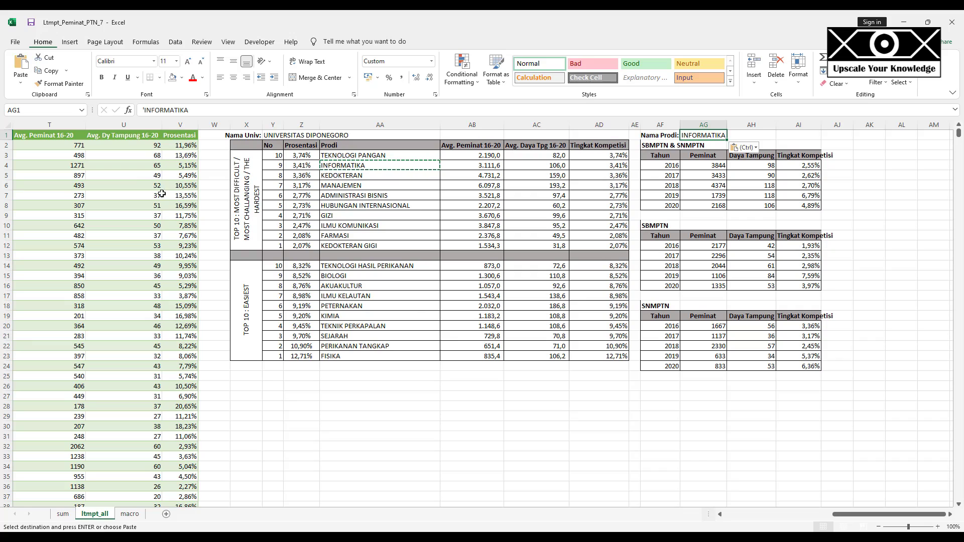
{"action": "left_click", "coordinate": [136, 185]}
{"action": "key", "text": "Home"}
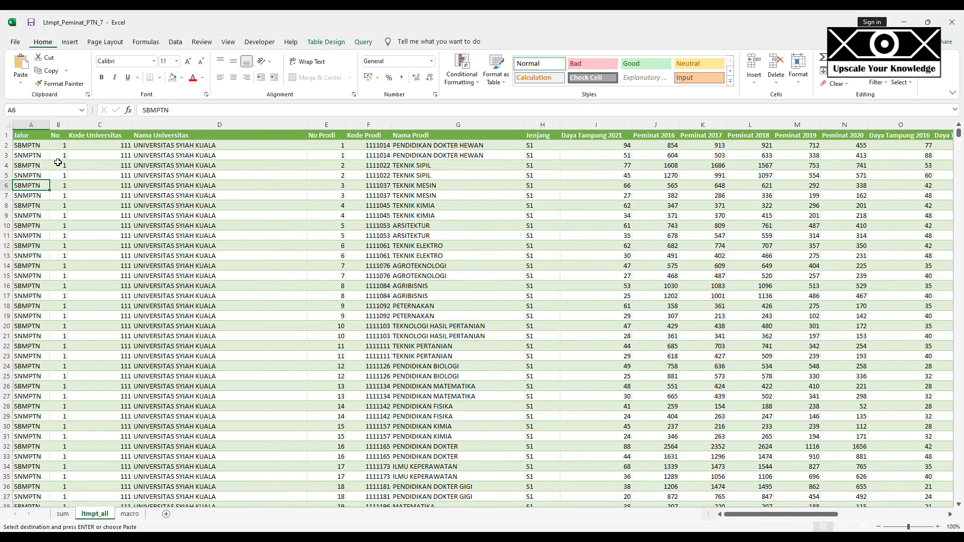
{"action": "key", "text": "Right"}
{"action": "key", "text": "Right"}
{"action": "key", "text": "Right"}
{"action": "key", "text": "Right"}
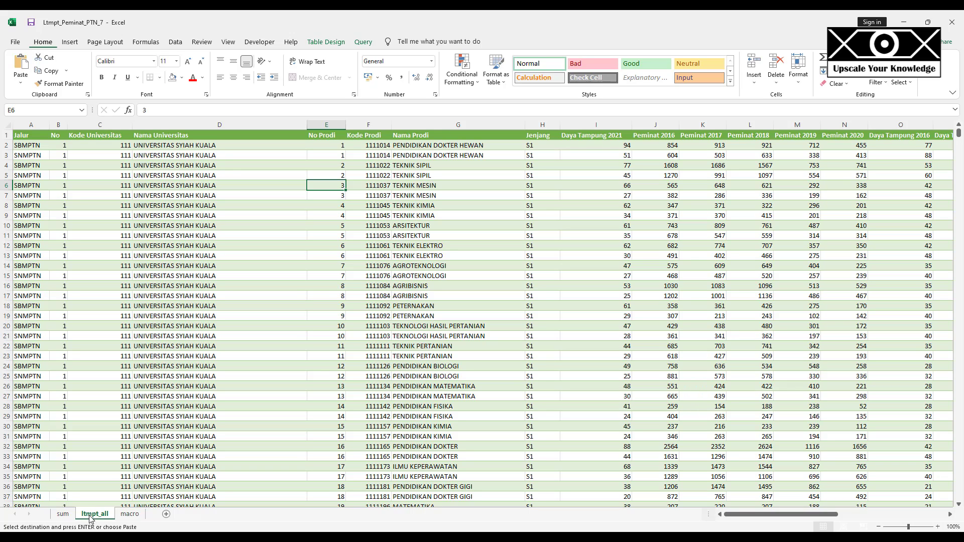
- Search the Nama Universitas column for UNIVERSITAS DIPONEGORO
{"action": "left_click", "coordinate": [219, 125]}
{"action": "key", "text": "ctrl+f"}
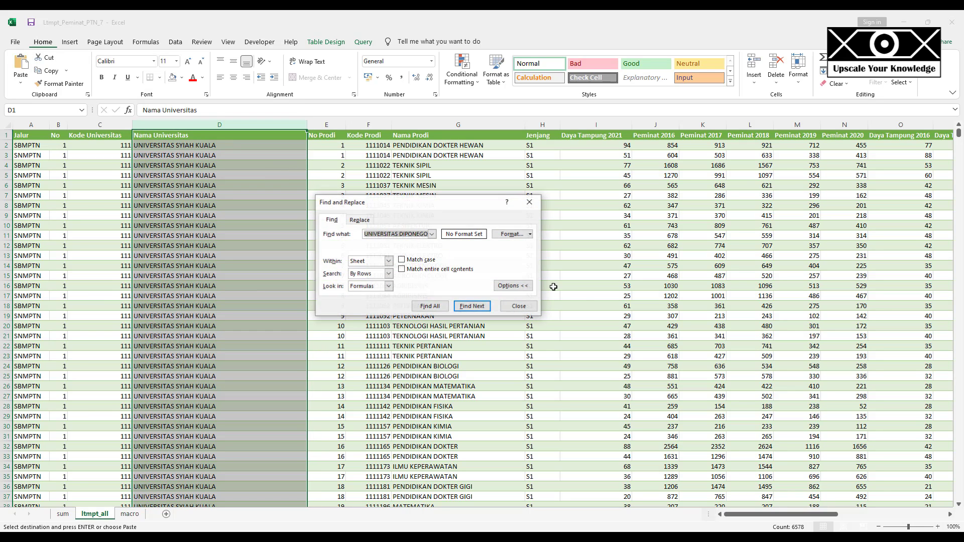
{"action": "left_click", "coordinate": [472, 306]}
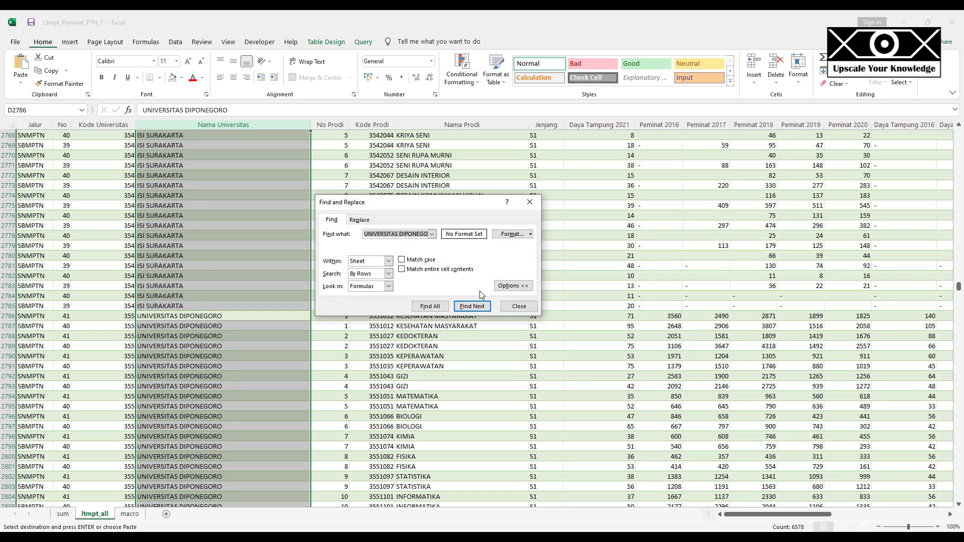
{"action": "left_click", "coordinate": [518, 307]}
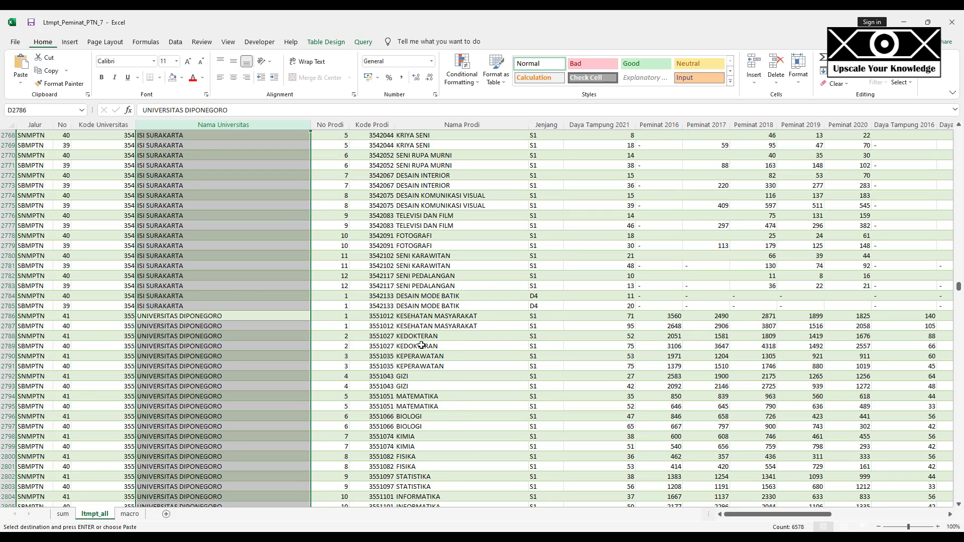
- Select the Universitas Diponegoro SNMPTN INFORMATIKA row (row 2804) and look through its values up to the Prosentasi column
{"action": "scroll", "coordinate": [424, 348], "scroll_direction": "down", "scroll_amount": 3}
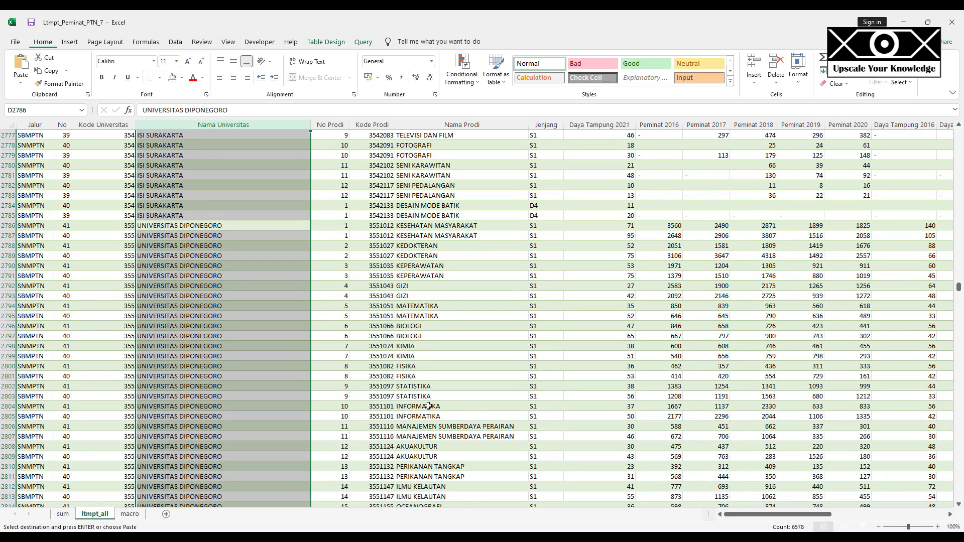
{"action": "left_click", "coordinate": [428, 406]}
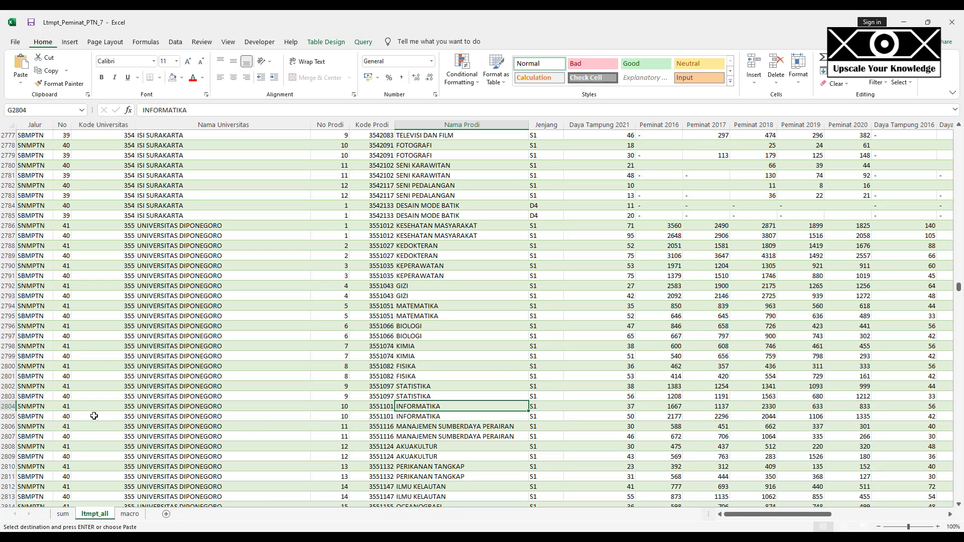
{"action": "left_click", "coordinate": [12, 408]}
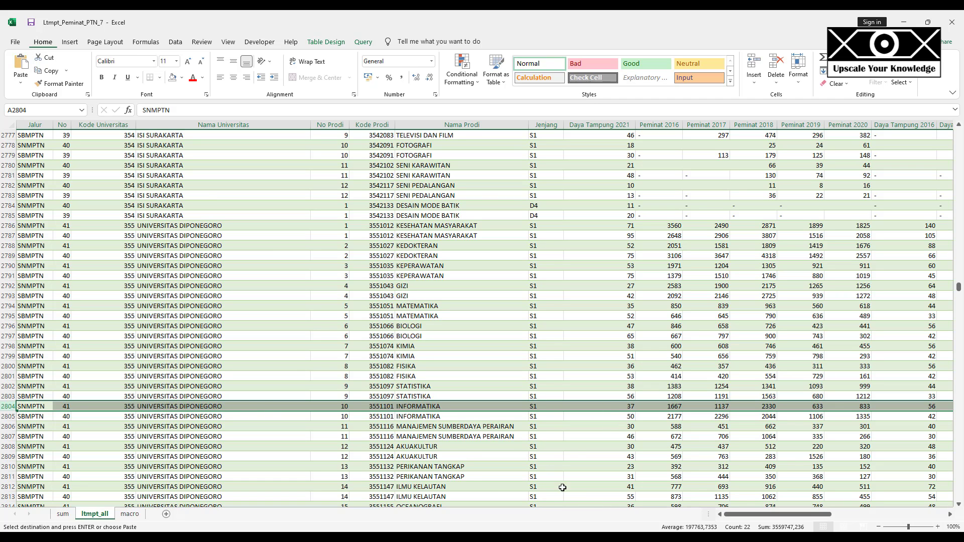
{"action": "scroll", "coordinate": [737, 457], "scroll_direction": "down", "scroll_amount": 1}
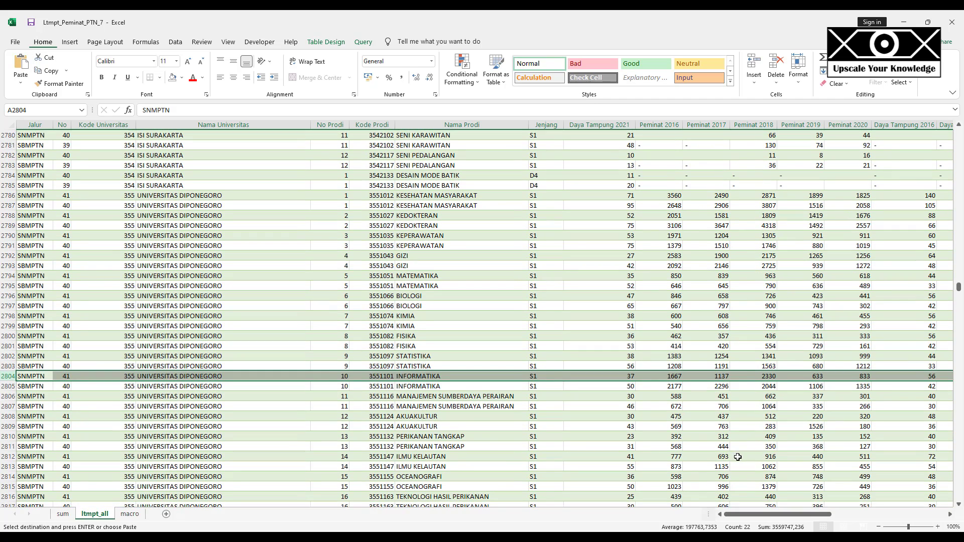
{"action": "scroll", "coordinate": [738, 456], "scroll_direction": "up", "scroll_amount": 1}
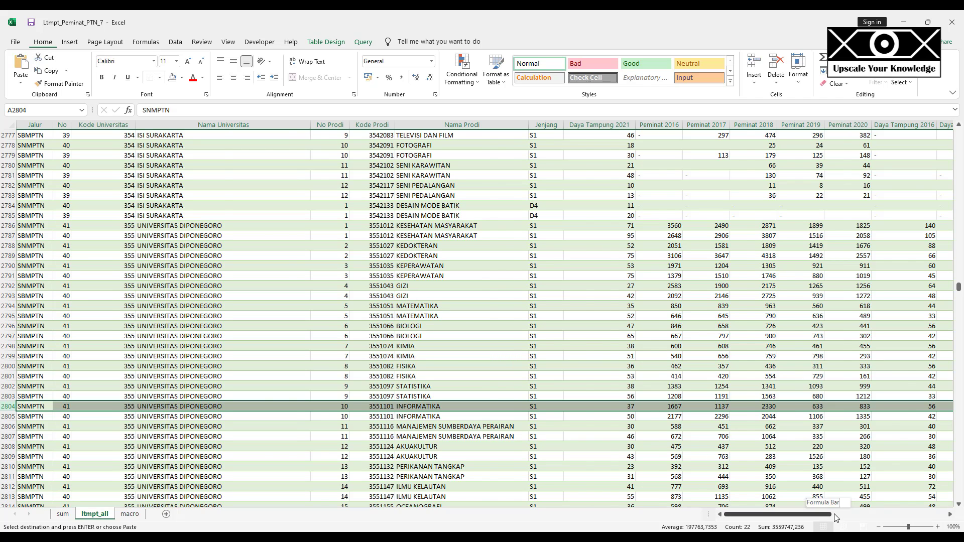
{"action": "left_click_drag", "start_coordinate": [829, 517], "coordinate": [924, 516]}
{"action": "scroll", "coordinate": [829, 461], "scroll_direction": "right", "scroll_amount": 1}
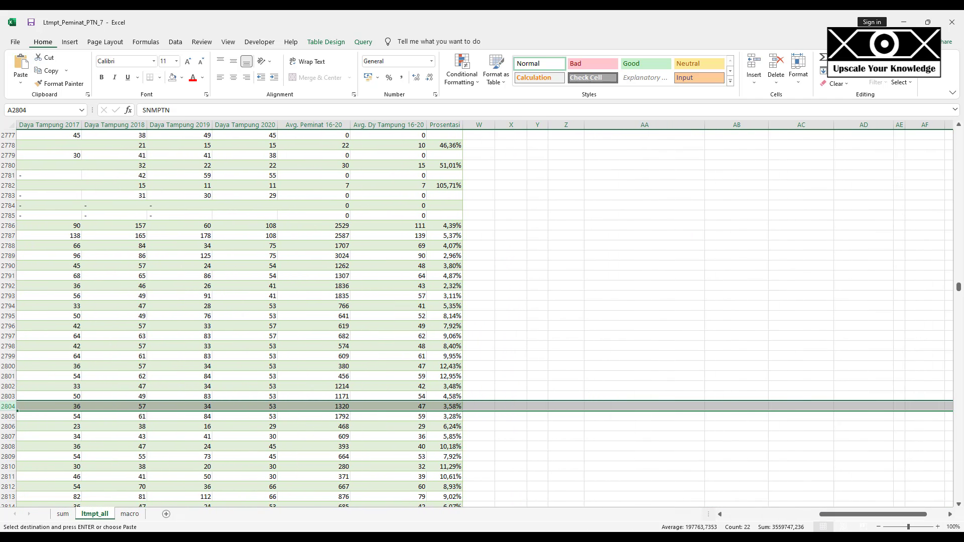
- Hide columns X through AD, which hold the top 10 hardest and easiest study programs table
{"action": "left_click_drag", "start_coordinate": [959, 287], "coordinate": [961, 124]}
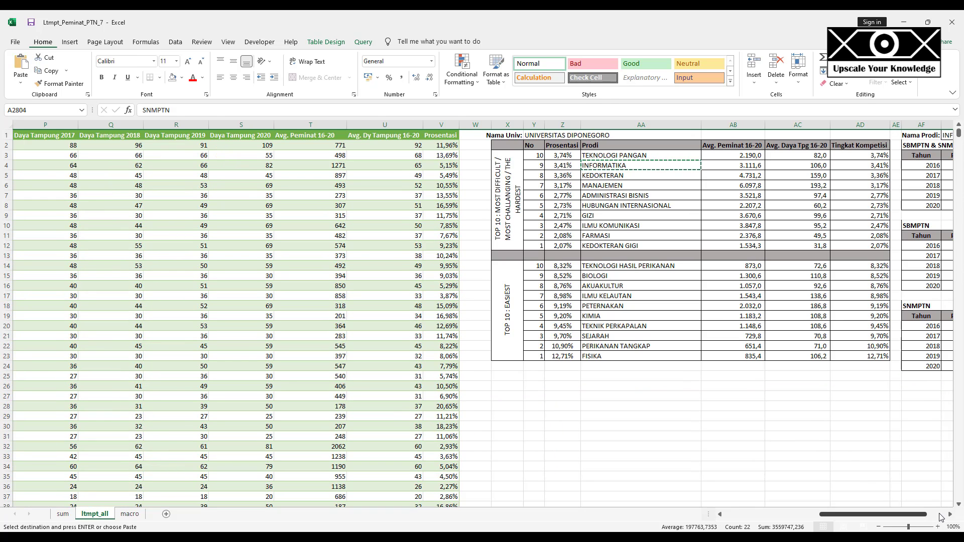
{"action": "left_click", "coordinate": [949, 517]}
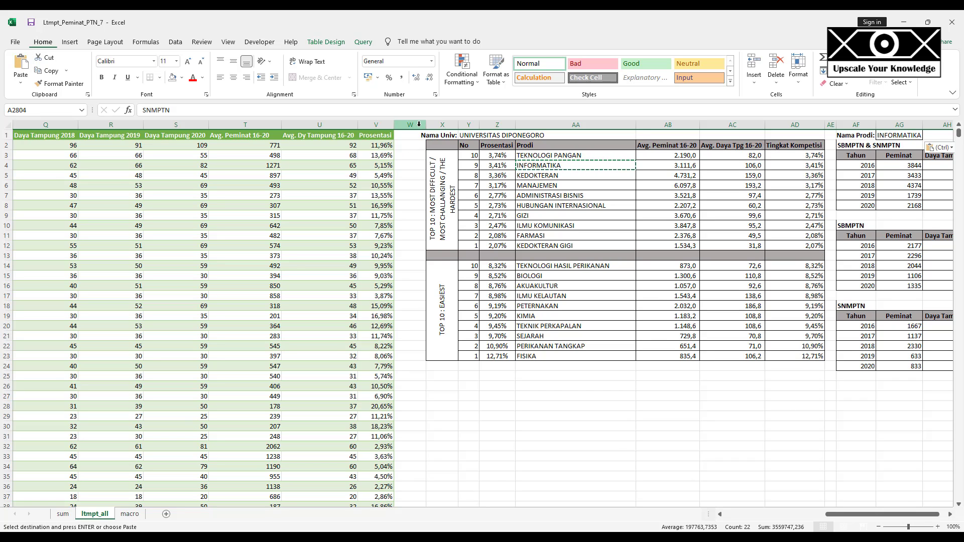
{"action": "left_click_drag", "start_coordinate": [442, 125], "coordinate": [798, 160]}
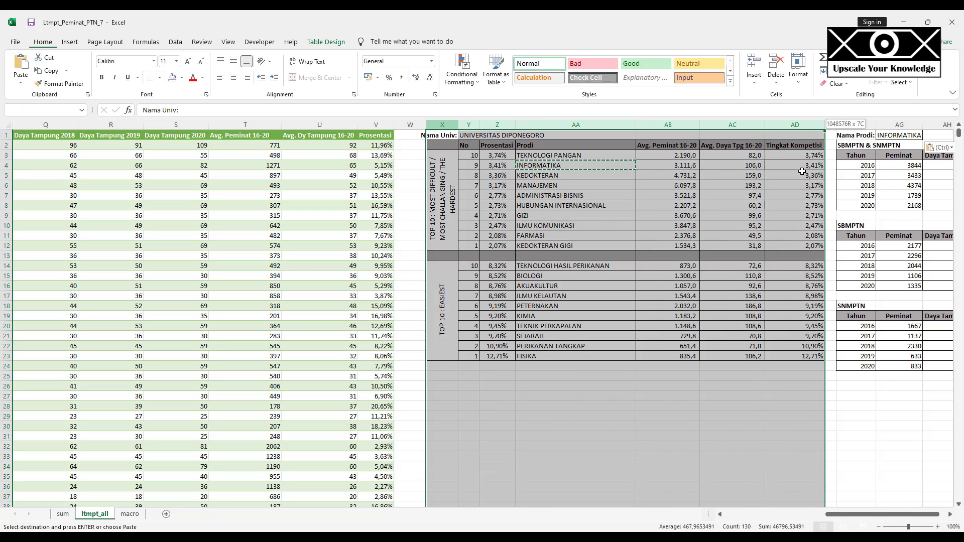
{"action": "right_click", "coordinate": [683, 190]}
{"action": "left_click", "coordinate": [723, 325]}
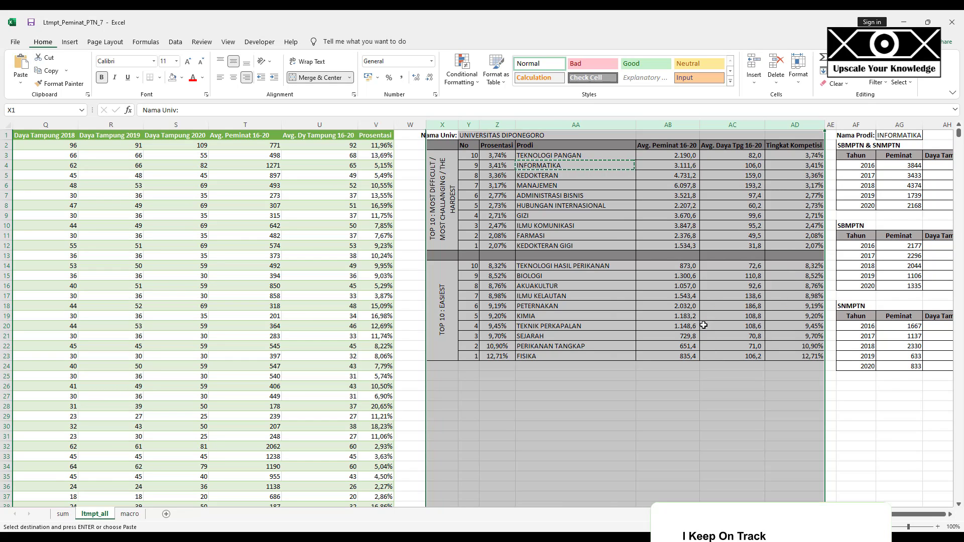
{"action": "left_click", "coordinate": [632, 415]}
{"action": "left_click_drag", "start_coordinate": [843, 514], "coordinate": [813, 516]}
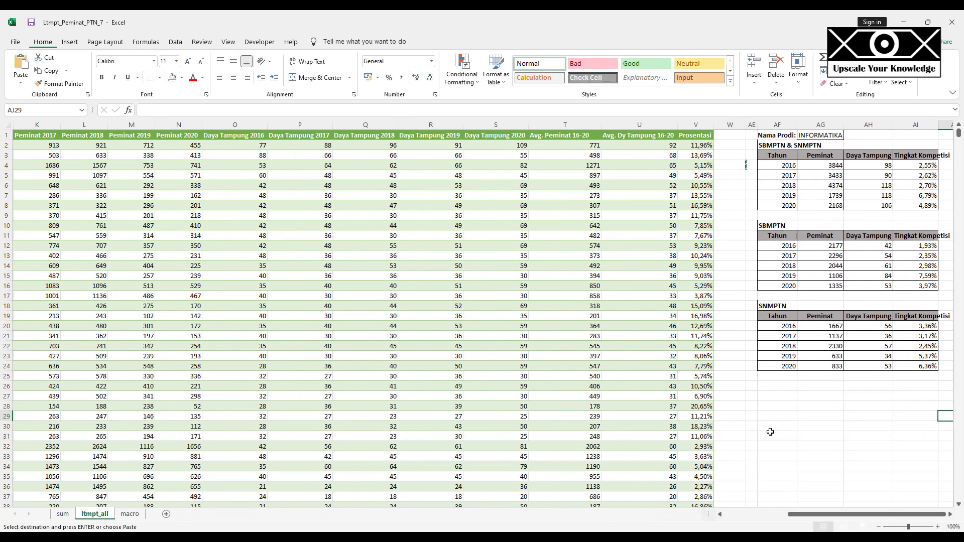
- Split the worksheet window at cell AE25, just below and beside the INFORMATIKA summary tables
{"action": "left_click", "coordinate": [733, 376]}
{"action": "left_click", "coordinate": [751, 379]}
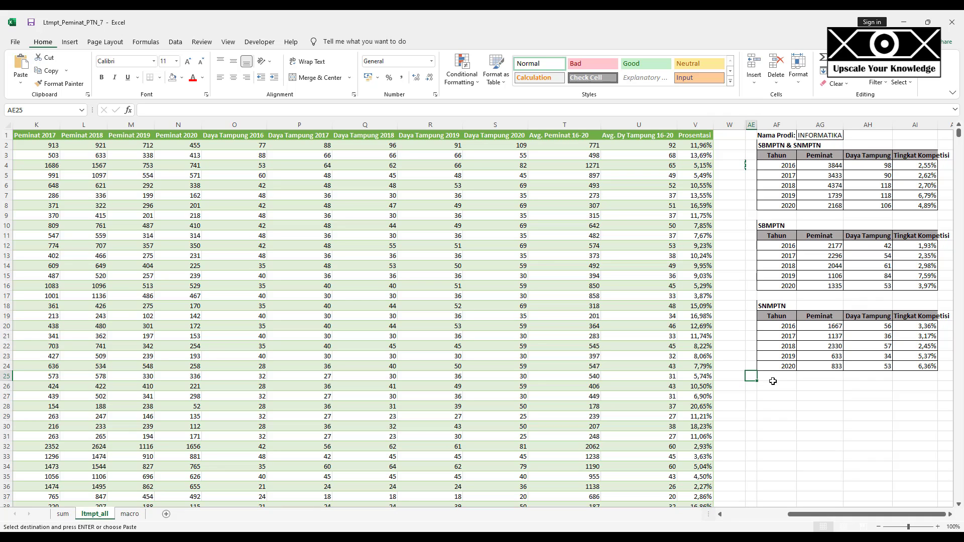
{"action": "left_click", "coordinate": [228, 43]}
{"action": "left_click", "coordinate": [380, 58]}
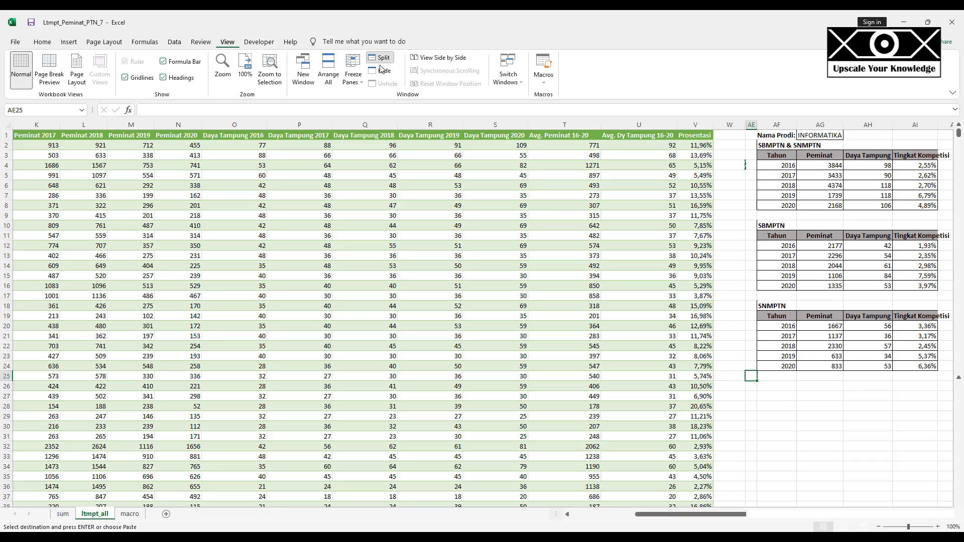
{"action": "left_click", "coordinate": [765, 408]}
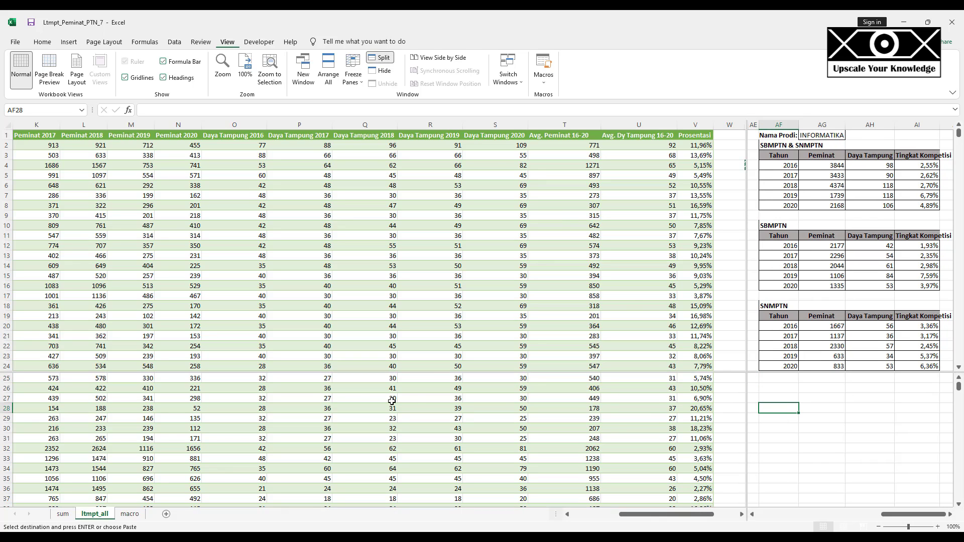
- Select the Universitas Diponegoro SNMPTN INFORMATIKA row (row 2804) in the lower pane while keeping the summary tables in view
{"action": "scroll", "coordinate": [88, 409], "scroll_direction": "down", "scroll_amount": 9}
{"action": "left_click", "coordinate": [70, 430]}
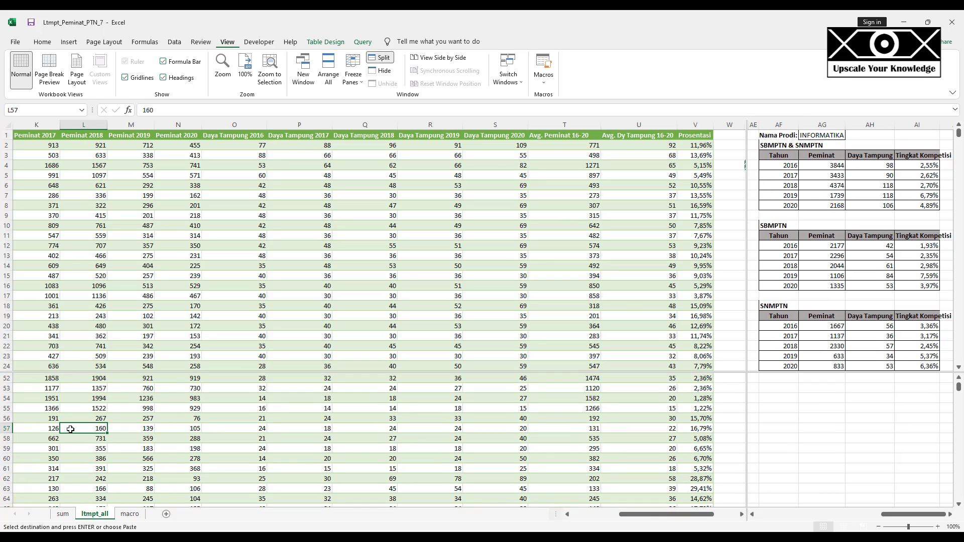
{"action": "key", "text": "Home"}
{"action": "key", "text": "Page_Down"}
{"action": "key", "text": "Page_Down"}
{"action": "key", "text": "Page_Down"}
{"action": "key", "text": "Page_Down"}
{"action": "key", "text": "Page_Down"}
{"action": "key", "text": "Page_Down"}
{"action": "key", "text": "Page_Down"}
{"action": "key", "text": "Page_Down"}
{"action": "key", "text": "Page_Down"}
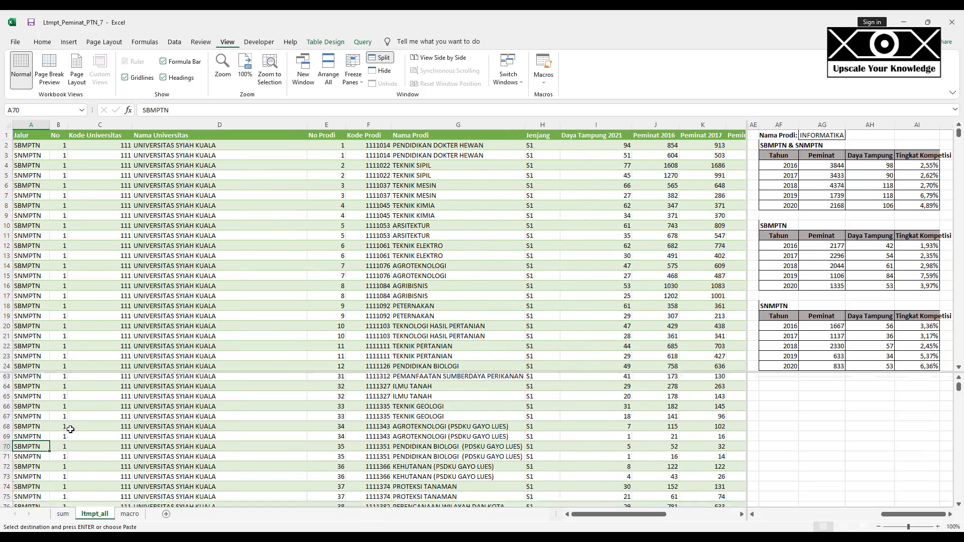
{"action": "key", "text": "Page_Down"}
{"action": "key", "text": "Page_Down"}
{"action": "key", "text": "Page_Down"}
{"action": "key", "text": "Page_Down"}
{"action": "key", "text": "Page_Down"}
{"action": "key", "text": "Page_Down"}
{"action": "key", "text": "Page_Down"}
{"action": "key", "text": "Page_Down"}
{"action": "key", "text": "Page_Down"}
{"action": "key", "text": "Page_Down"}
{"action": "key", "text": "Page_Down"}
{"action": "key", "text": "Page_Down"}
{"action": "key", "text": "Page_Down"}
{"action": "key", "text": "Page_Down"}
{"action": "key", "text": "Page_Down"}
{"action": "key", "text": "Page_Down"}
{"action": "key", "text": "Page_Down"}
{"action": "key", "text": "Page_Down"}
{"action": "key", "text": "Page_Down"}
{"action": "key", "text": "Page_Down"}
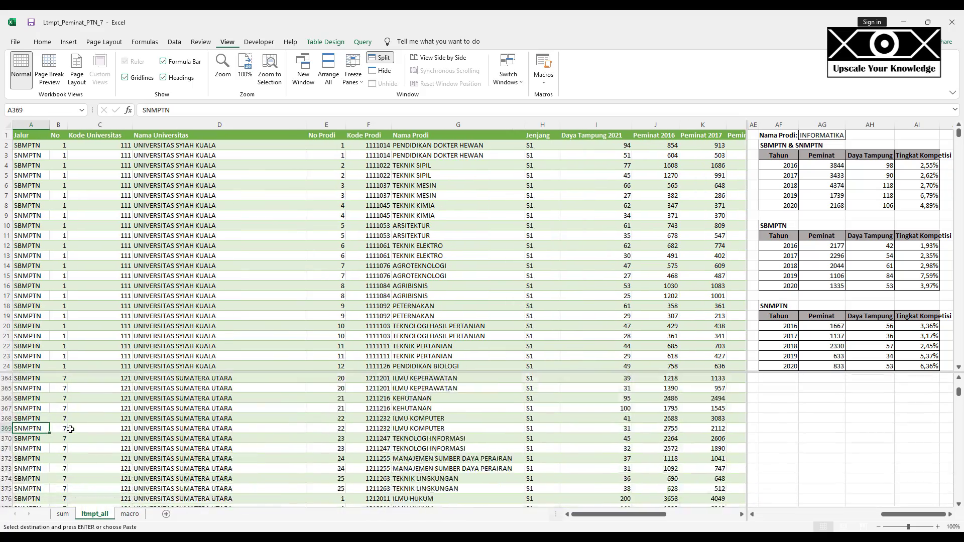
{"action": "key", "text": "Page_Down"}
{"action": "key", "text": "Page_Down"}
{"action": "key", "text": "Page_Down"}
{"action": "key", "text": "Page_Down"}
{"action": "key", "text": "Page_Down"}
{"action": "key", "text": "Page_Down"}
{"action": "key", "text": "Page_Down"}
{"action": "key", "text": "Page_Down"}
{"action": "key", "text": "Page_Down"}
{"action": "key", "text": "Page_Down"}
{"action": "key", "text": "Page_Down"}
{"action": "key", "text": "Page_Down"}
{"action": "key", "text": "Page_Down"}
{"action": "key", "text": "Page_Down"}
{"action": "key", "text": "Page_Down"}
{"action": "key", "text": "Page_Down"}
{"action": "key", "text": "Page_Down"}
{"action": "key", "text": "Page_Down"}
{"action": "key", "text": "Page_Down"}
{"action": "key", "text": "Page_Down"}
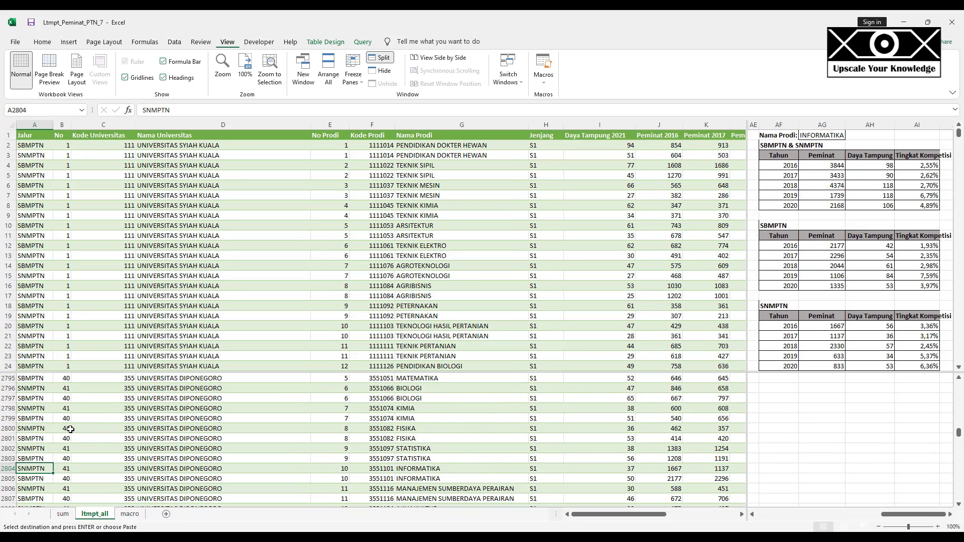
{"action": "key", "text": "Down"}
{"action": "key", "text": "Down"}
{"action": "key", "text": "Down"}
{"action": "key", "text": "Down"}
{"action": "key", "text": "Right"}
{"action": "key", "text": "Right"}
{"action": "key", "text": "Right"}
{"action": "key", "text": "Right"}
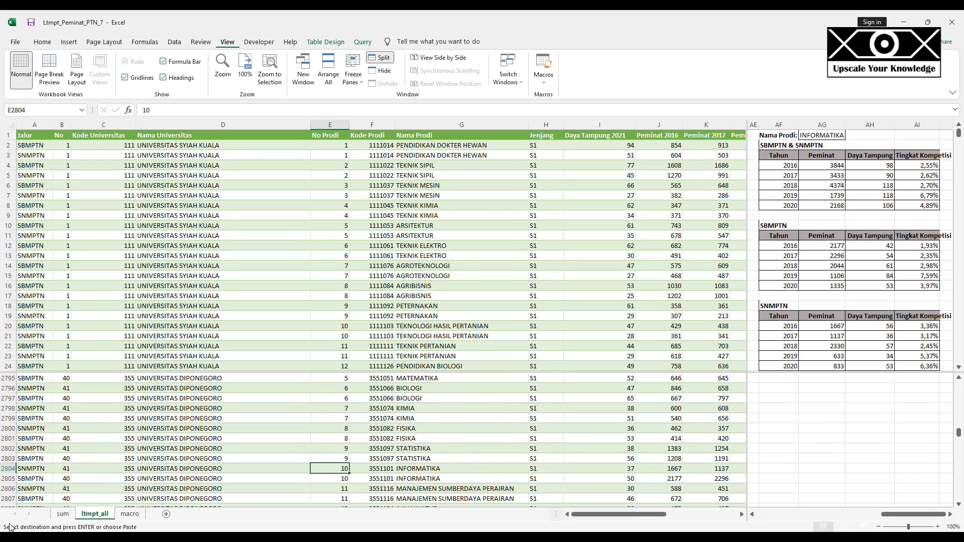
{"action": "left_click", "coordinate": [8, 468]}
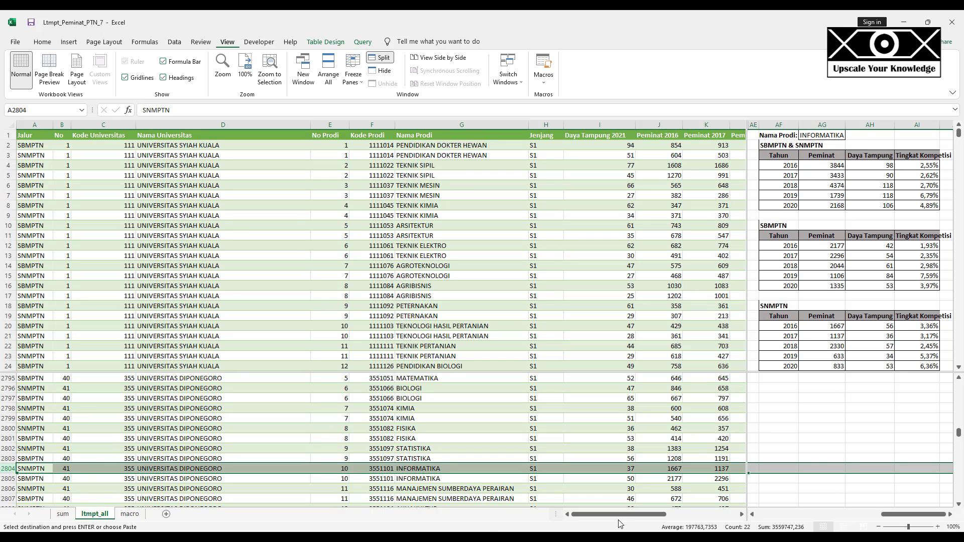
- Compare the SNMPTN INFORMATIKA row's yearly Peminat and Daya Tampung values with the SNMPTN summary table
{"action": "left_click_drag", "start_coordinate": [633, 515], "coordinate": [664, 512]}
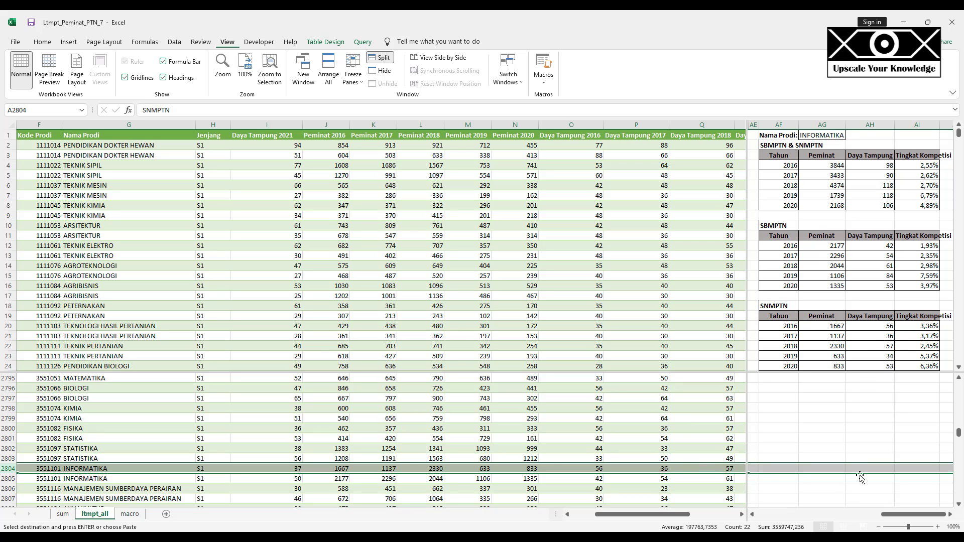
{"action": "left_click_drag", "start_coordinate": [692, 516], "coordinate": [713, 517]}
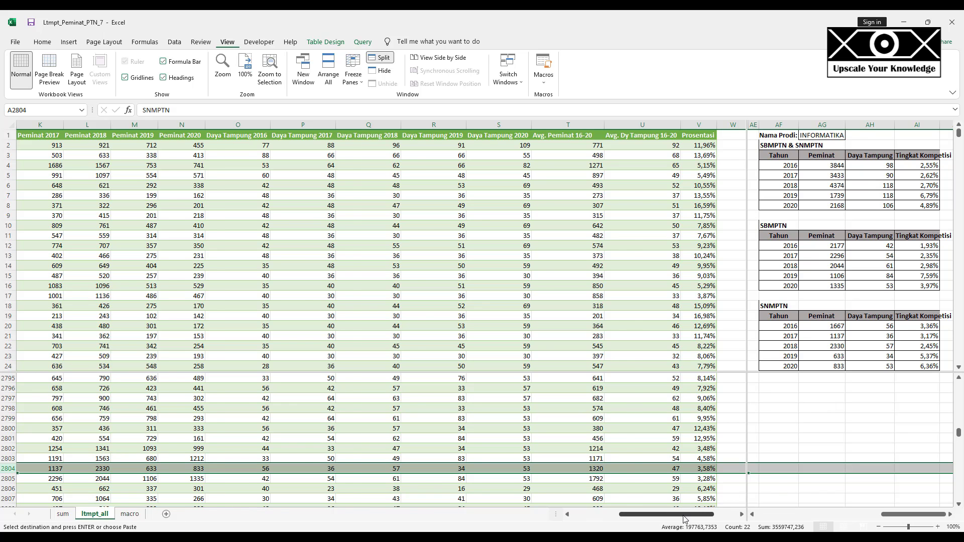
{"action": "left_click_drag", "start_coordinate": [686, 514], "coordinate": [518, 503]}
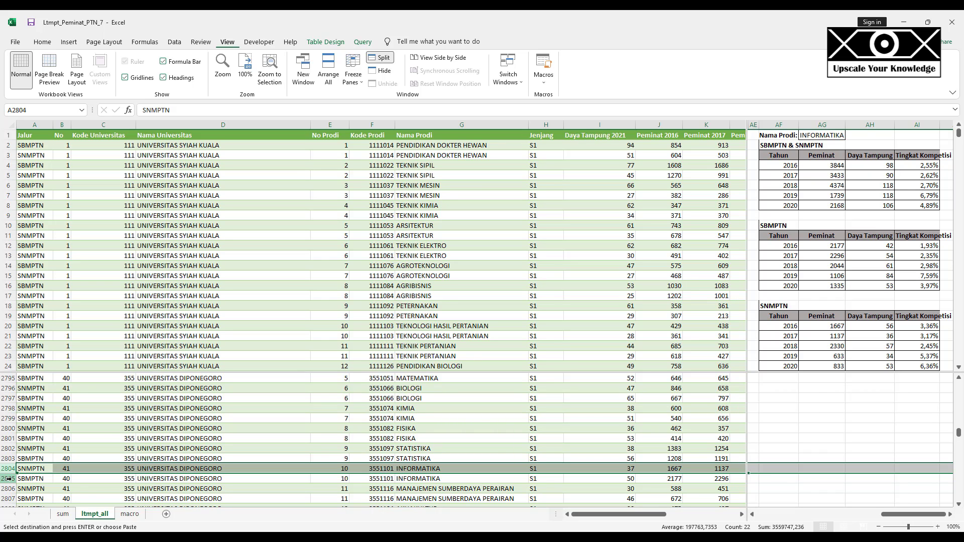
- Select the SBMPTN INFORMATIKA row (row 2805) and compare its yearly Peminat and Daya Tampung values with the SBMPTN summary table
{"action": "left_click", "coordinate": [8, 478]}
{"action": "left_click_drag", "start_coordinate": [592, 514], "coordinate": [635, 516]}
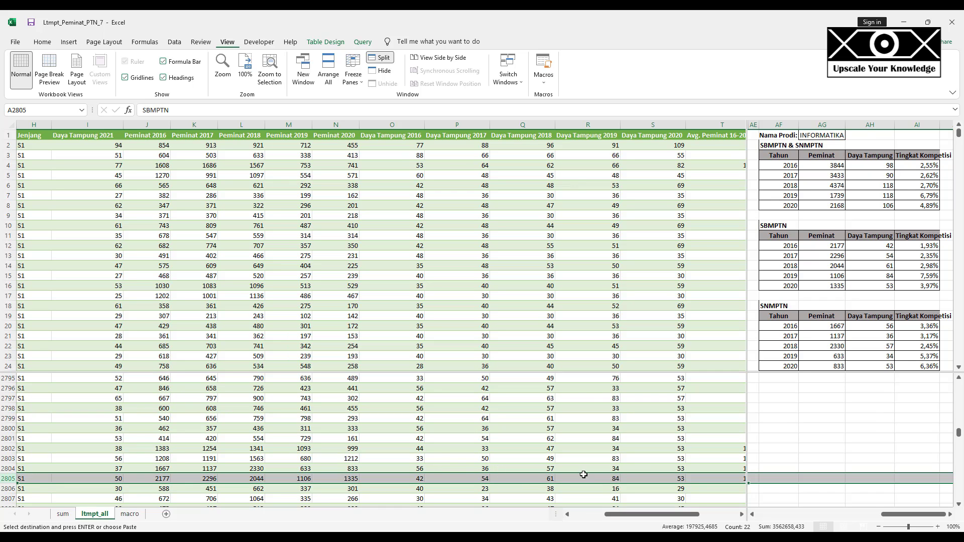
{"action": "left_click_drag", "start_coordinate": [666, 514], "coordinate": [660, 513]}
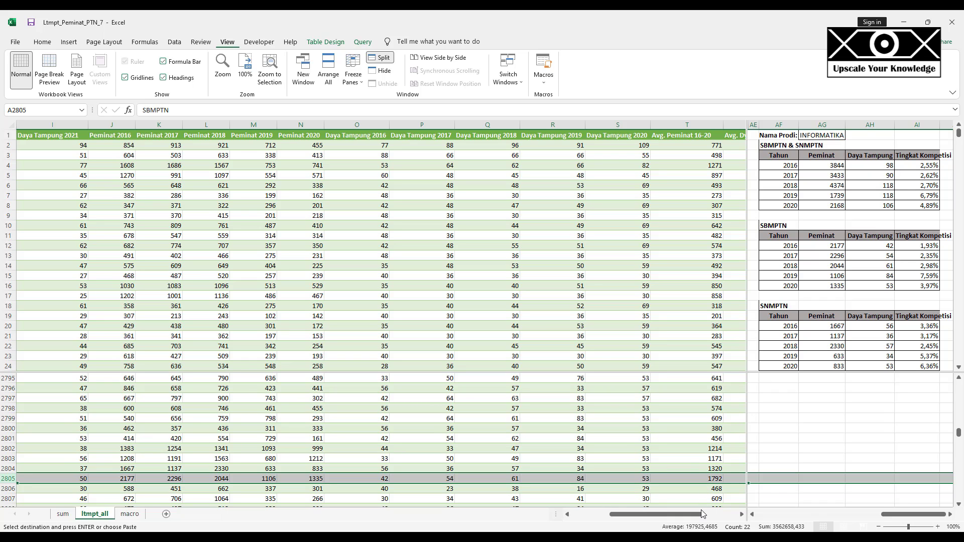
{"action": "left_click_drag", "start_coordinate": [702, 513], "coordinate": [664, 517]}
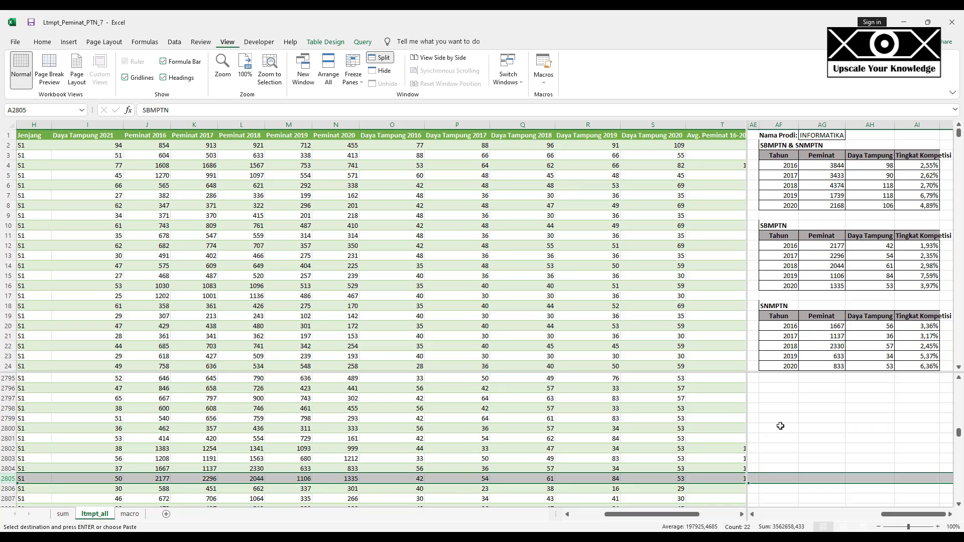
- Remove the split from the worksheet window
{"action": "left_click", "coordinate": [773, 398]}
{"action": "left_click", "coordinate": [756, 379]}
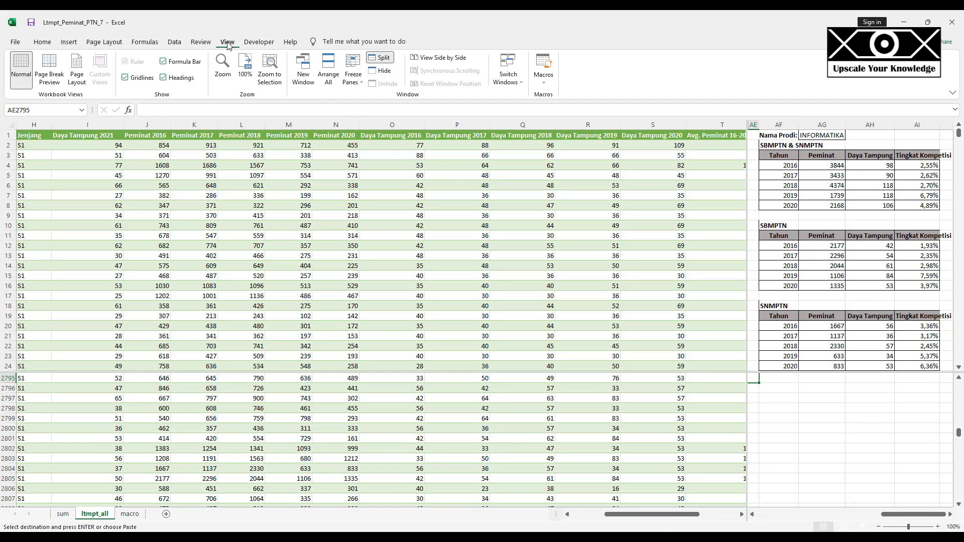
{"action": "left_click", "coordinate": [383, 62]}
{"action": "left_click_drag", "start_coordinate": [926, 514], "coordinate": [941, 515]}
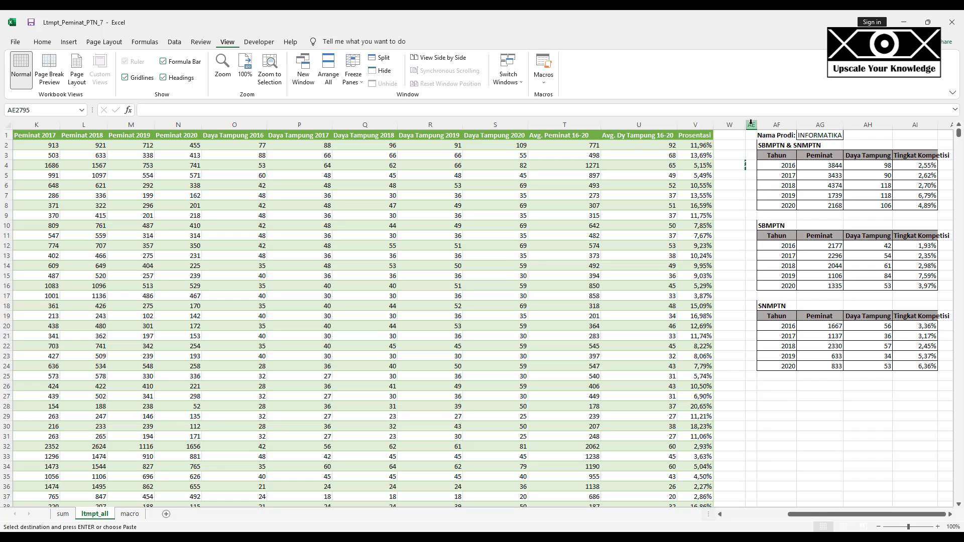
- Unhide the columns between W and AE and bring the top 10 table and INFORMATIKA summary tables into view together
{"action": "left_click_drag", "start_coordinate": [750, 124], "coordinate": [729, 126]}
{"action": "right_click", "coordinate": [745, 141]}
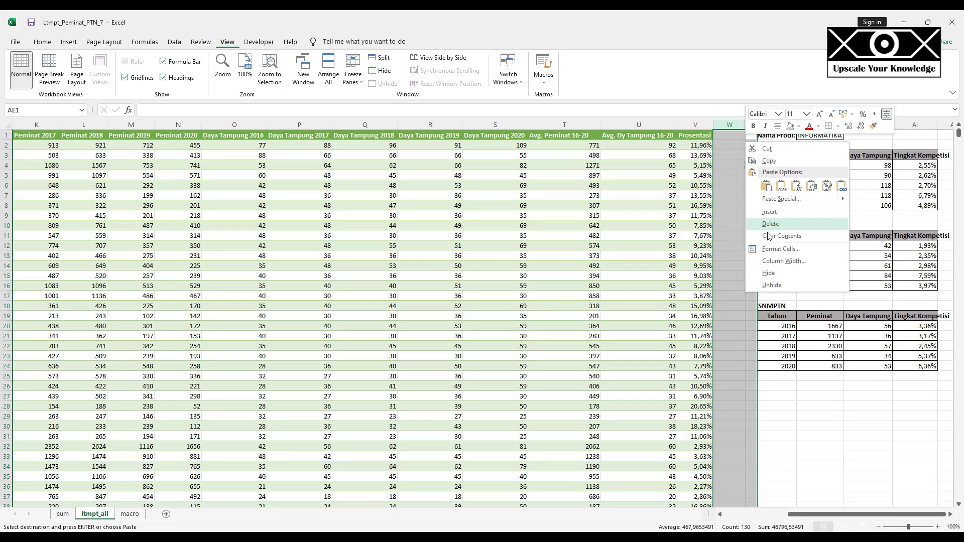
{"action": "left_click", "coordinate": [774, 286]}
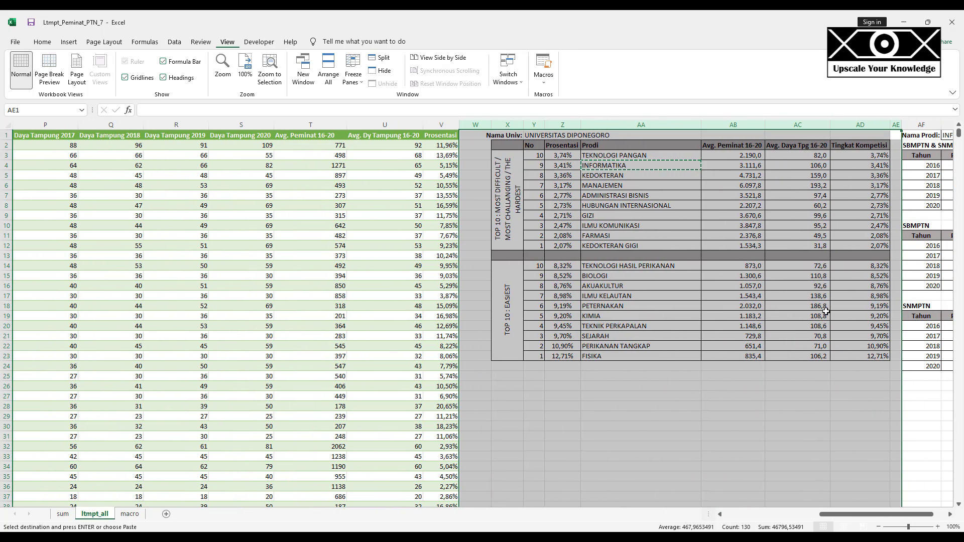
{"action": "left_click", "coordinate": [776, 287]}
{"action": "left_click", "coordinate": [860, 315]}
{"action": "key", "text": "Right"}
{"action": "key", "text": "Right"}
{"action": "key", "text": "Right"}
{"action": "key", "text": "Right"}
{"action": "key", "text": "Right"}
{"action": "key", "text": "Right"}
{"action": "key", "text": "Right"}
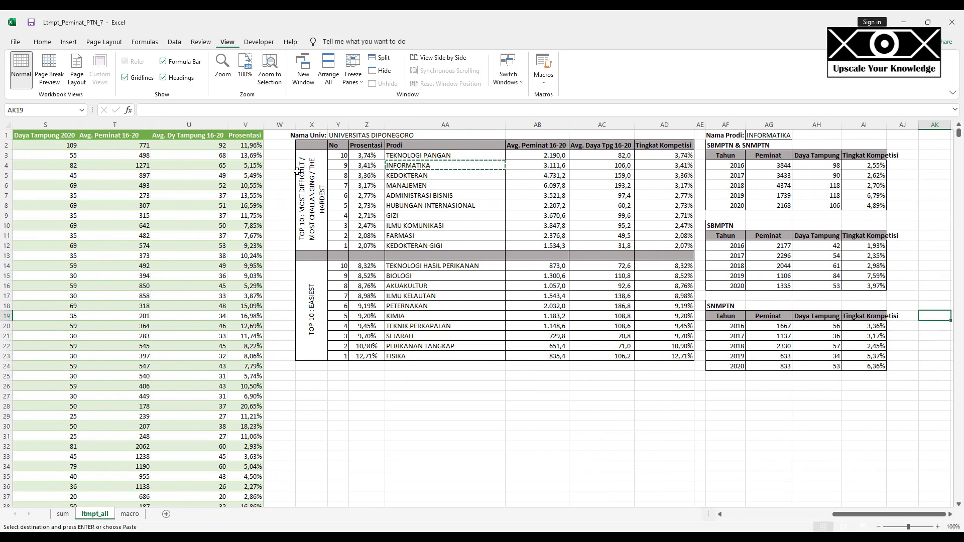
- Narrow column W and compare the combined SBMPTN and SNMPTN Peminat values for 2016 with the joint summary table
{"action": "left_click_drag", "start_coordinate": [284, 126], "coordinate": [280, 127]}
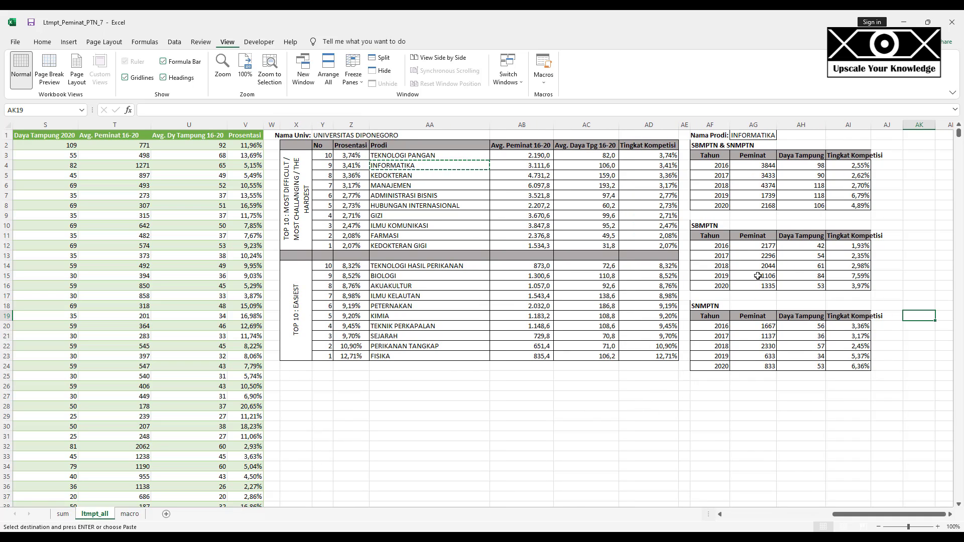
{"action": "left_click", "coordinate": [771, 248]}
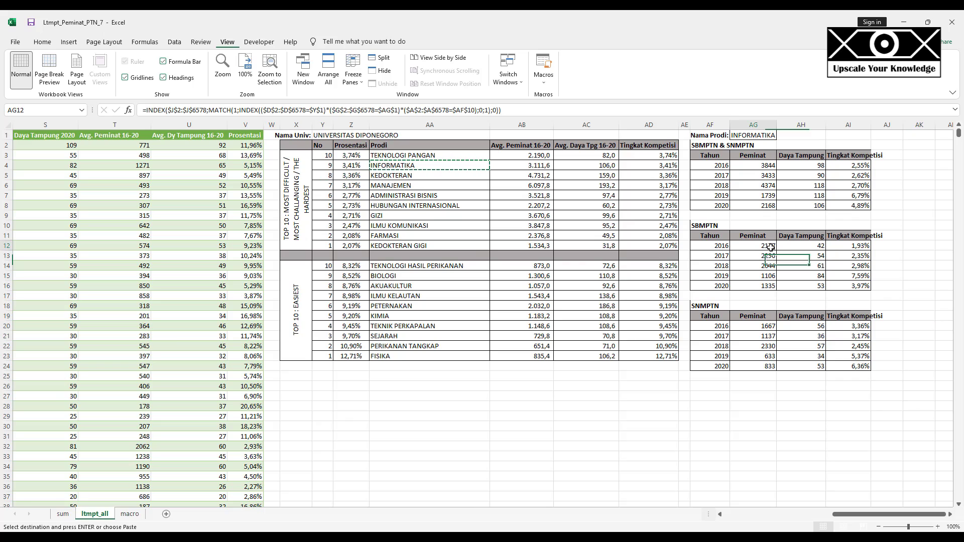
{"action": "left_click", "coordinate": [759, 327], "text": "ctrl"}
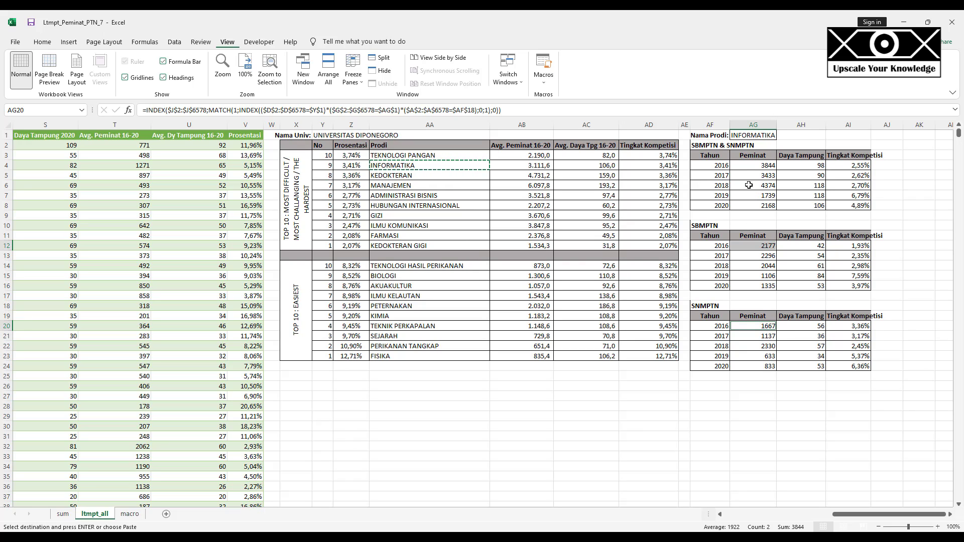
{"action": "left_click", "coordinate": [756, 170]}
{"action": "left_click", "coordinate": [752, 286]}
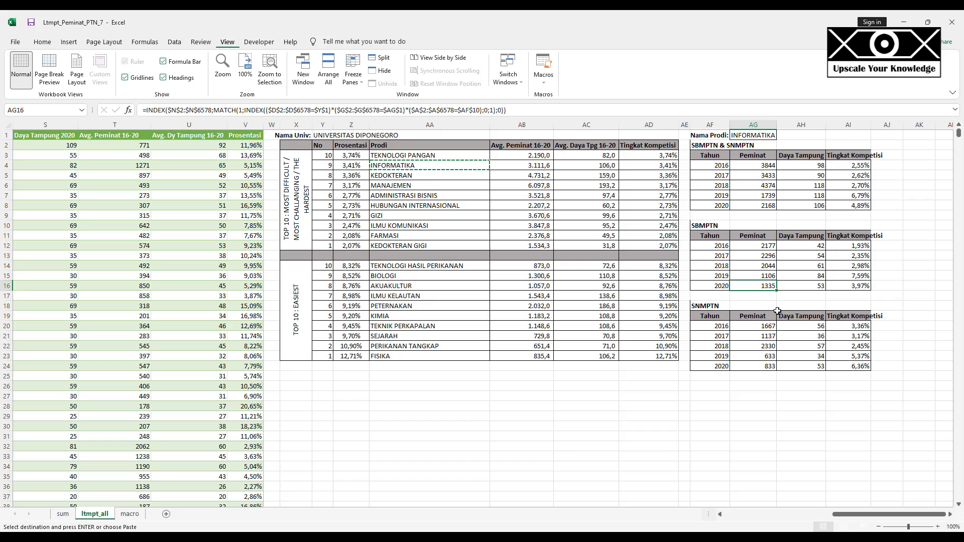
{"action": "left_click", "coordinate": [437, 420]}
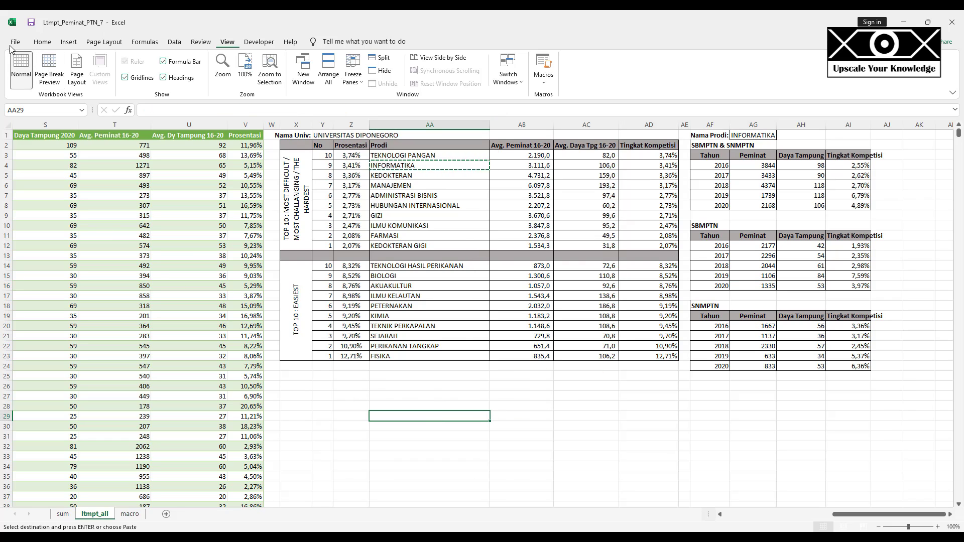
- Save the workbook and open the ufTermudah form for design in the Visual Basic editor
{"action": "left_click", "coordinate": [35, 23]}
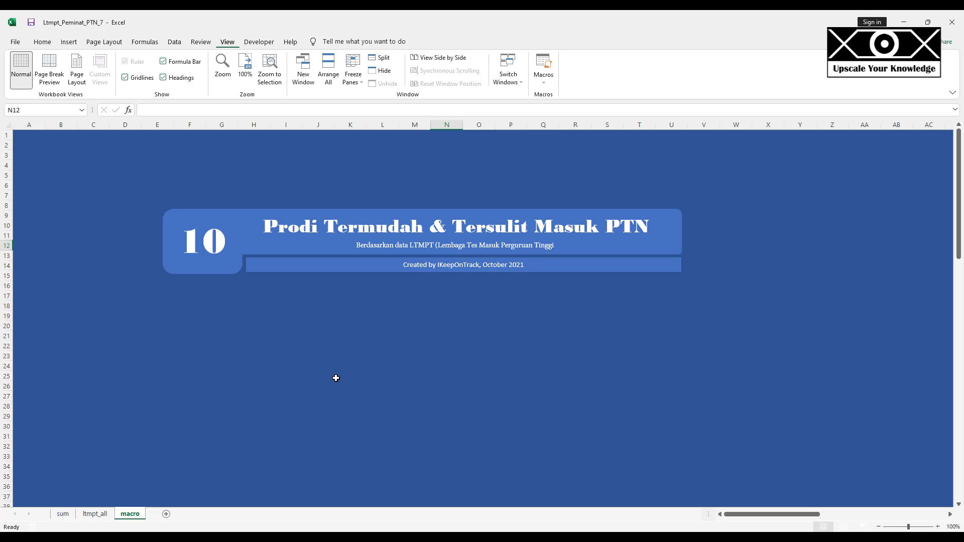
{"action": "key", "text": "alt+F11"}
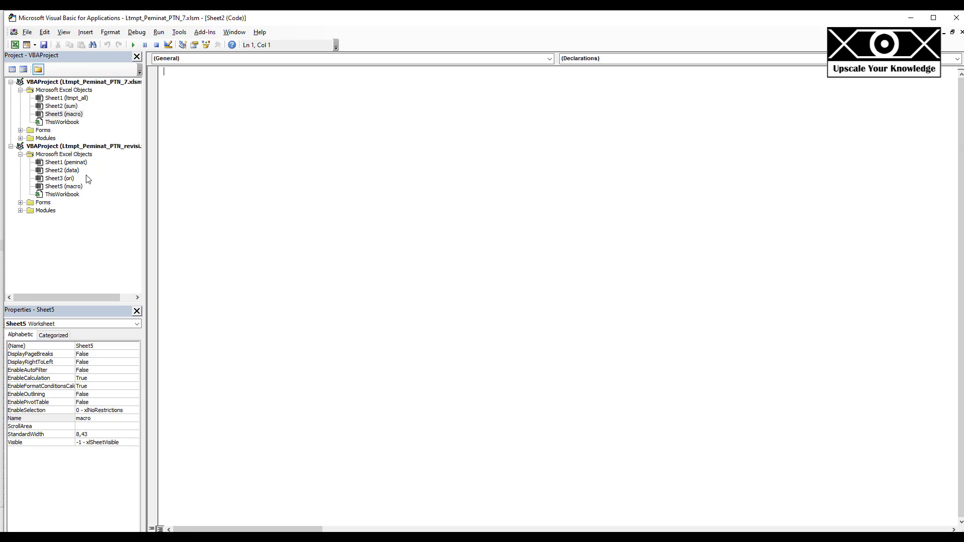
{"action": "double_click", "coordinate": [44, 131]}
{"action": "left_click", "coordinate": [53, 138]}
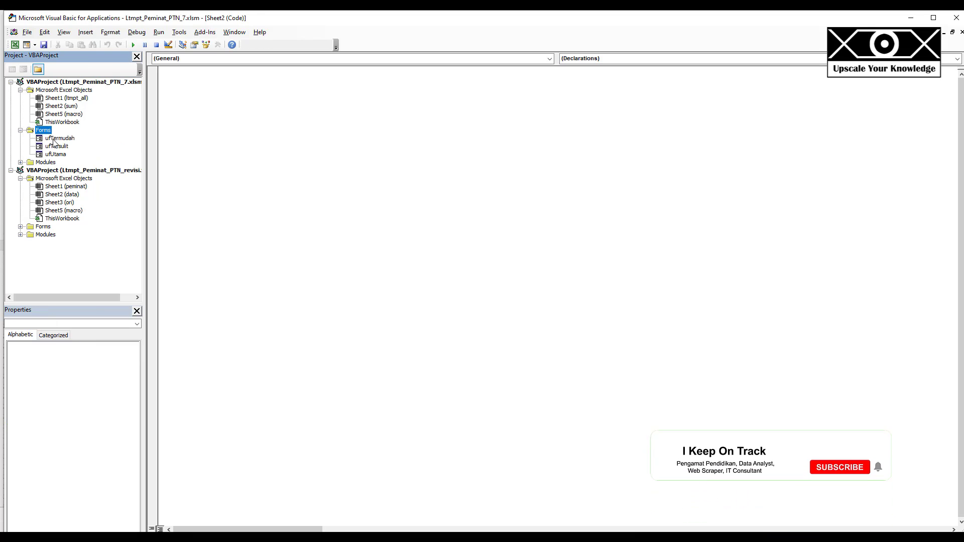
{"action": "double_click", "coordinate": [53, 139]}
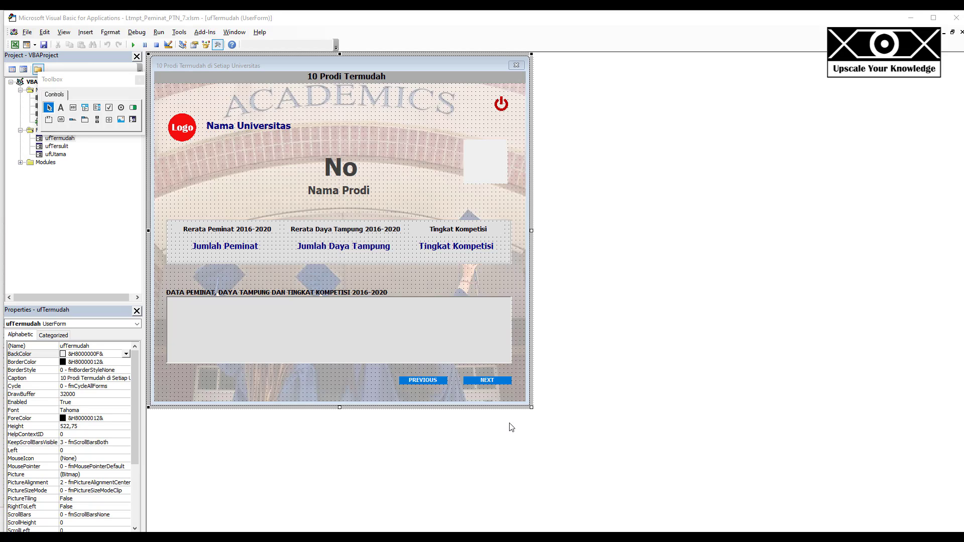
- Stretch the ufTermudah form to a height of about 654 and delete its "10 Prodi Termudah" title label
{"action": "left_click", "coordinate": [339, 419]}
{"action": "left_click_drag", "start_coordinate": [340, 420], "coordinate": [340, 497]}
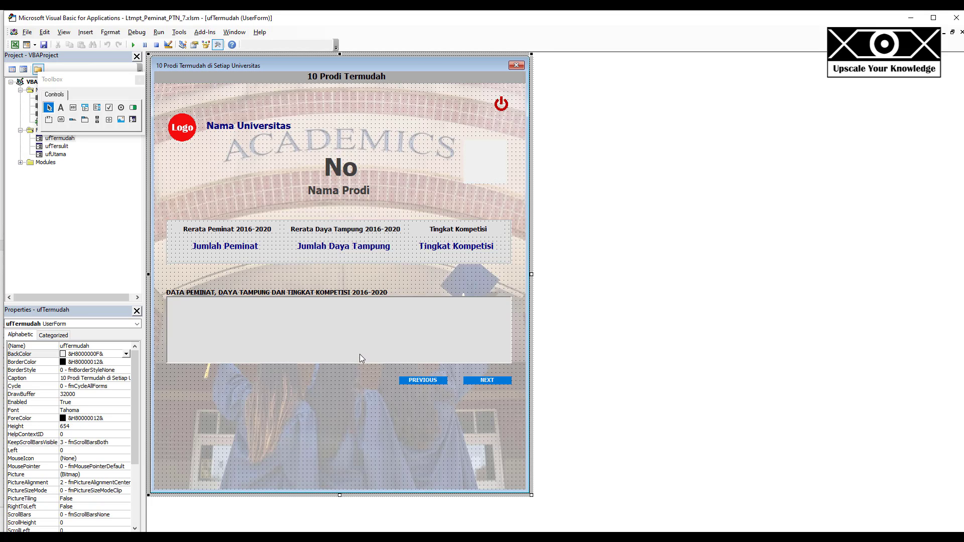
{"action": "left_click", "coordinate": [341, 80]}
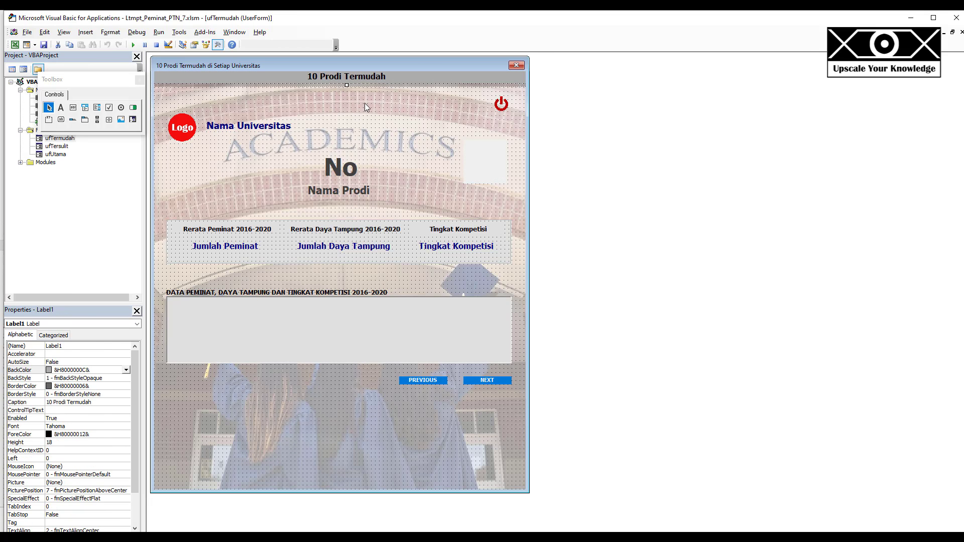
{"action": "key", "text": "Delete"}
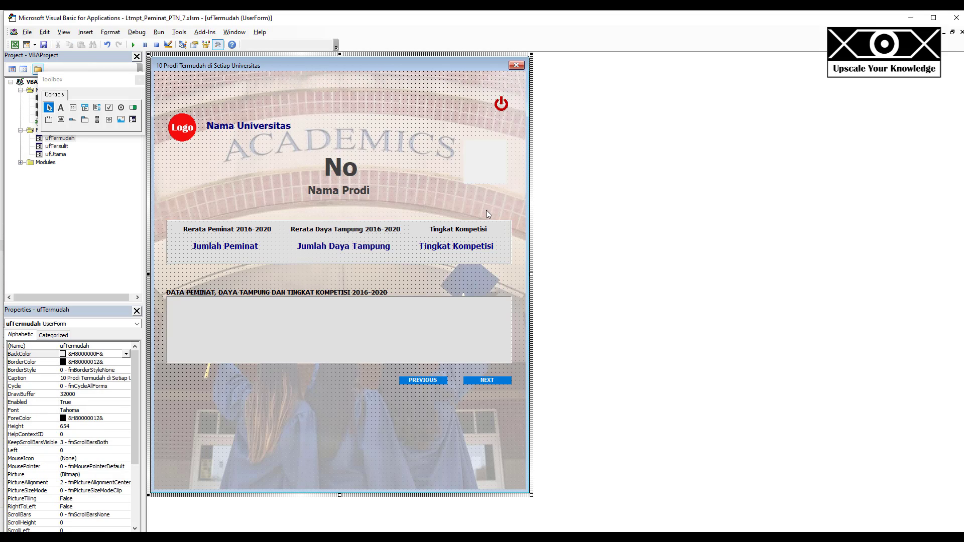
- Move the logo, university name, power icon, No and Nama Prodi labels and the image box up into the freed title space
{"action": "left_click", "coordinate": [504, 108]}
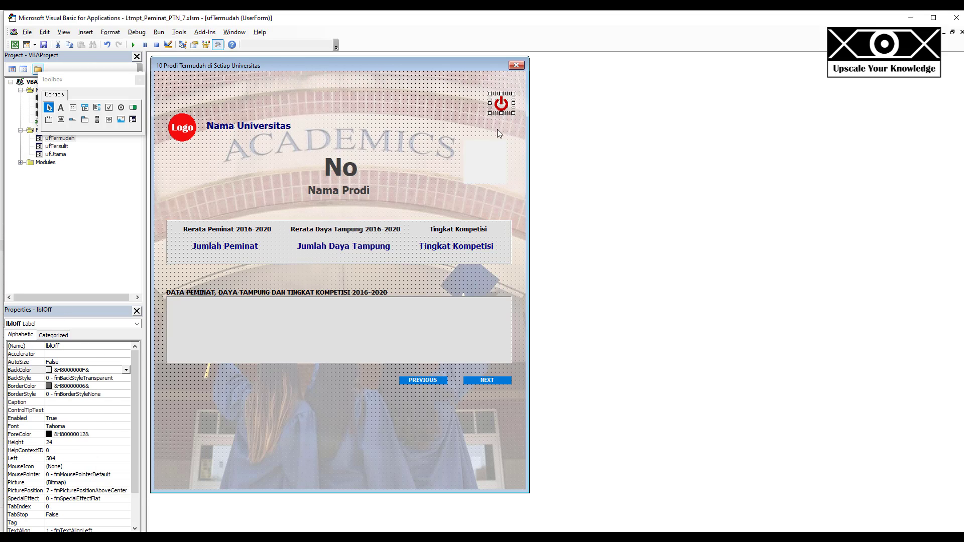
{"action": "left_click_drag", "start_coordinate": [501, 109], "coordinate": [173, 146]}
{"action": "left_click_drag", "start_coordinate": [249, 125], "coordinate": [248, 101]}
{"action": "left_click_drag", "start_coordinate": [517, 210], "coordinate": [321, 151]}
{"action": "left_click_drag", "start_coordinate": [353, 171], "coordinate": [353, 146]}
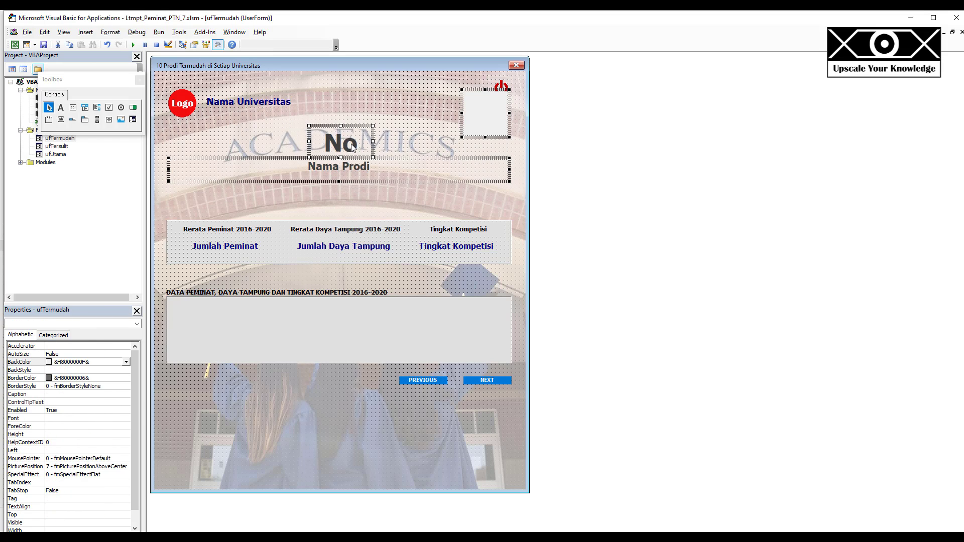
- Move the averages frame up below Nama Prodi, and move the data label with its list box up beneath it
{"action": "left_click", "coordinate": [336, 196]}
{"action": "left_click_drag", "start_coordinate": [245, 228], "coordinate": [411, 236]}
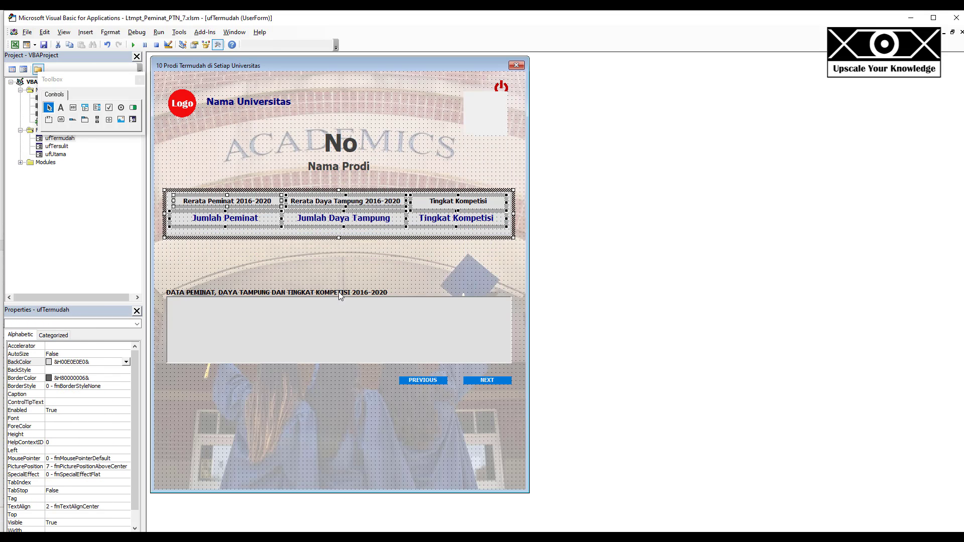
{"action": "left_click_drag", "start_coordinate": [336, 276], "coordinate": [352, 324]}
{"action": "left_click_drag", "start_coordinate": [352, 317], "coordinate": [353, 285]}
- Move the PREVIOUS and NEXT buttons toward the form's lower edge and duplicate the data label with its list box twice
{"action": "left_click_drag", "start_coordinate": [421, 371], "coordinate": [482, 394]}
{"action": "left_click_drag", "start_coordinate": [476, 384], "coordinate": [475, 482]}
{"action": "left_click_drag", "start_coordinate": [351, 246], "coordinate": [329, 419]}
{"action": "key", "text": "ctrl+c"}
{"action": "key", "text": "ctrl+v"}
{"action": "key", "text": "ctrl+v"}
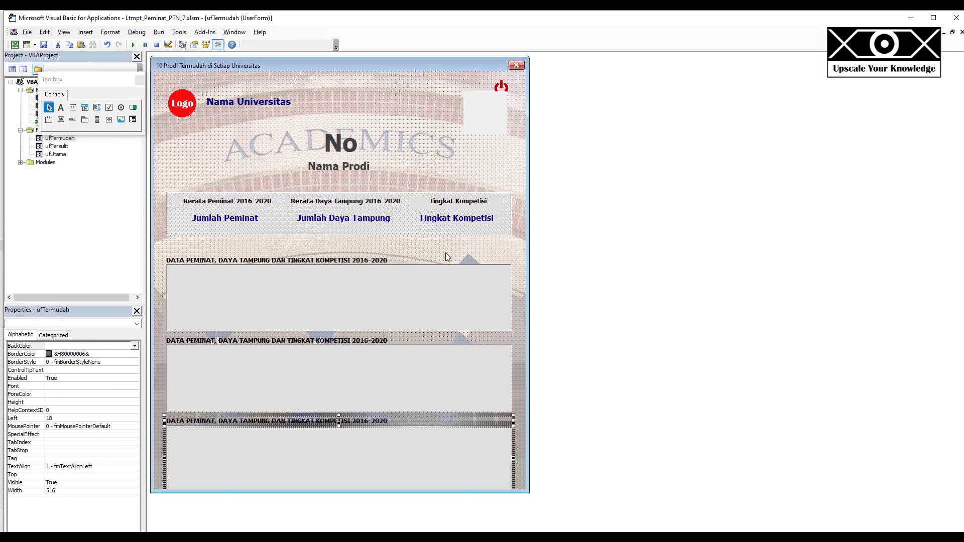
- Stretch the form to a height of about 693 and set its PictureSizeMode to 1 - fmPictureSizeModeStretch
{"action": "left_click", "coordinate": [353, 492]}
{"action": "left_click_drag", "start_coordinate": [339, 496], "coordinate": [337, 522]}
{"action": "left_click", "coordinate": [85, 483]}
{"action": "left_click", "coordinate": [127, 492]}
{"action": "left_click", "coordinate": [127, 491]}
{"action": "left_click", "coordinate": [108, 505]}
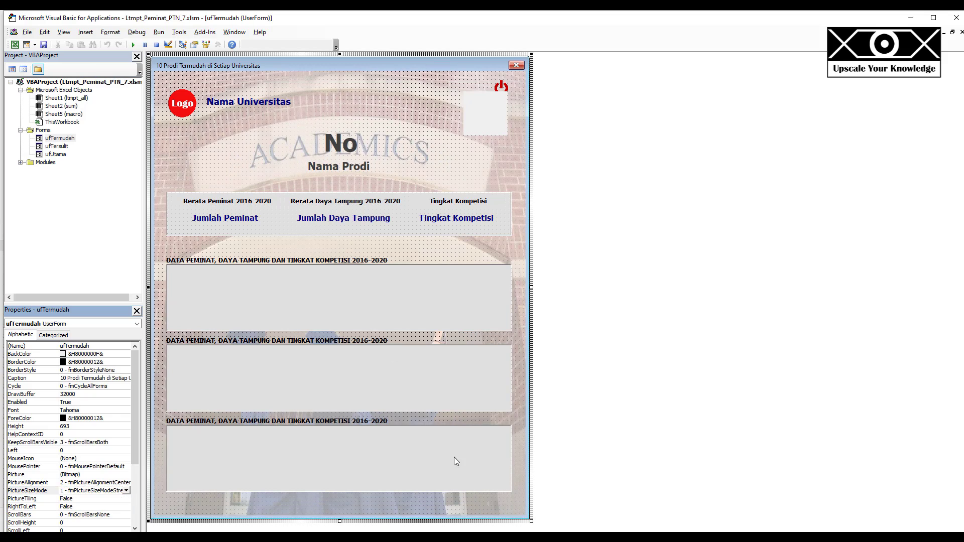
- Space out the third data block, the No and Nama Prodi labels and the image box so they clear neighbouring controls
{"action": "left_click", "coordinate": [455, 461]}
{"action": "left_click_drag", "start_coordinate": [334, 432], "coordinate": [345, 453]}
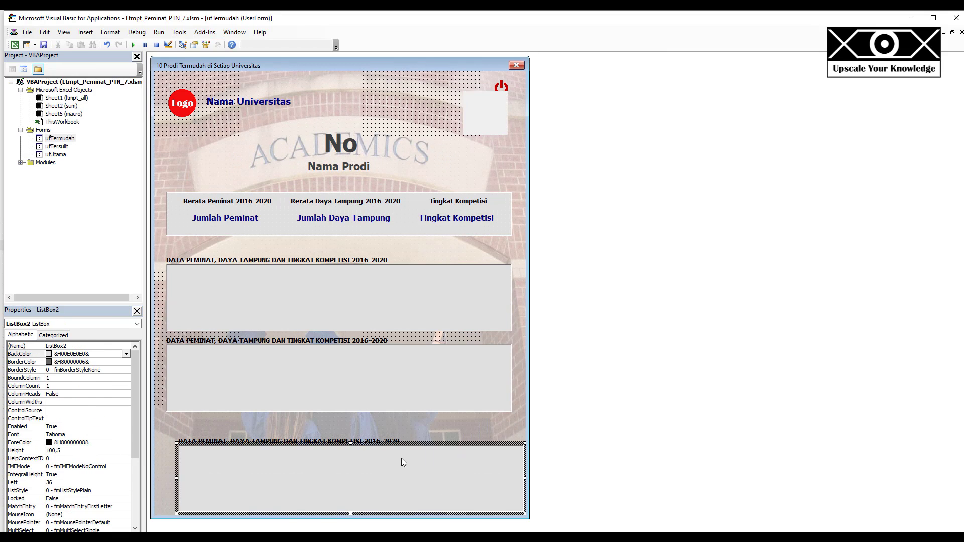
{"action": "left_click", "coordinate": [331, 138]}
{"action": "left_click", "coordinate": [339, 166], "text": "ctrl"}
{"action": "left_click", "coordinate": [477, 119], "text": "ctrl"}
{"action": "mouse_move", "coordinate": [477, 119]}
{"action": "left_mouse_down"}
{"action": "mouse_move", "coordinate": [477, 107]}
{"action": "mouse_move", "coordinate": [486, 135]}
{"action": "left_mouse_up"}
{"action": "left_click", "coordinate": [478, 107]}
{"action": "left_click", "coordinate": [367, 189]}
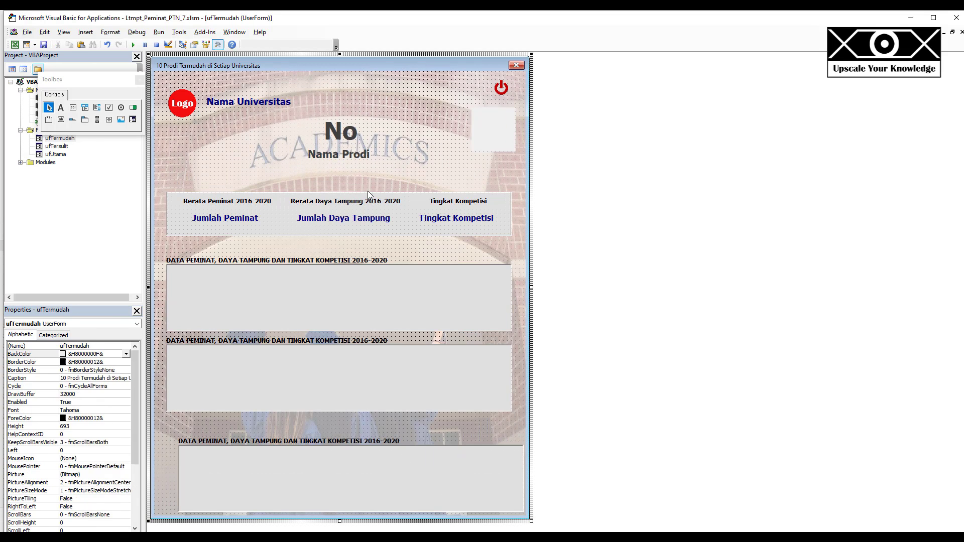
- Move the averages frame and the three data blocks up, spacing the blocks evenly and aligning their left edges
{"action": "left_click", "coordinate": [368, 193]}
{"action": "left_click_drag", "start_coordinate": [368, 193], "coordinate": [372, 177]}
{"action": "left_click_drag", "start_coordinate": [326, 291], "coordinate": [326, 267]}
{"action": "left_click_drag", "start_coordinate": [327, 345], "coordinate": [329, 326]}
{"action": "left_click_drag", "start_coordinate": [301, 441], "coordinate": [289, 405]}
- Move the PREVIOUS and NEXT buttons out from behind the third list box to just below it
{"action": "right_click", "coordinate": [476, 439]}
{"action": "left_click", "coordinate": [513, 422]}
{"action": "left_click", "coordinate": [378, 411]}
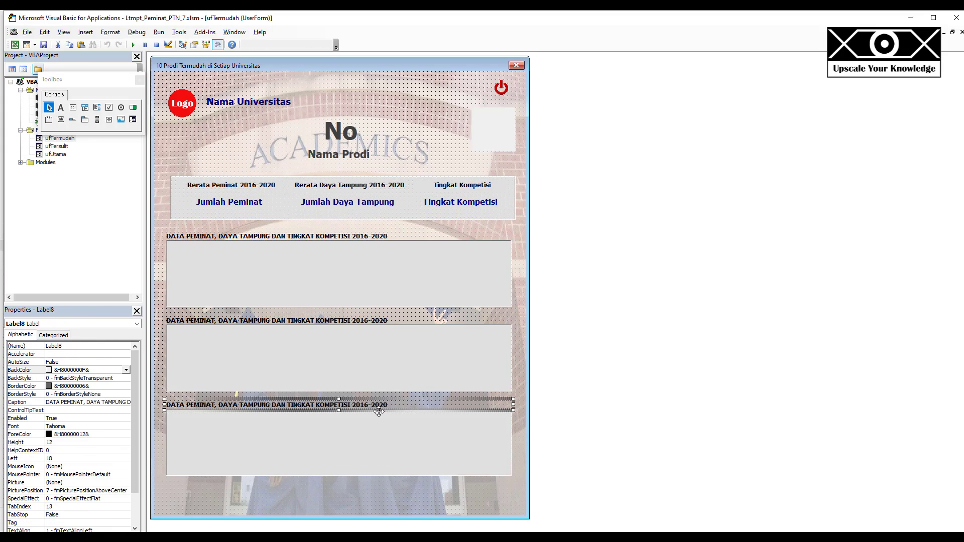
{"action": "left_click_drag", "start_coordinate": [523, 472], "coordinate": [400, 452]}
{"action": "left_click_drag", "start_coordinate": [482, 458], "coordinate": [478, 487]}
{"action": "left_click", "coordinate": [522, 460]}
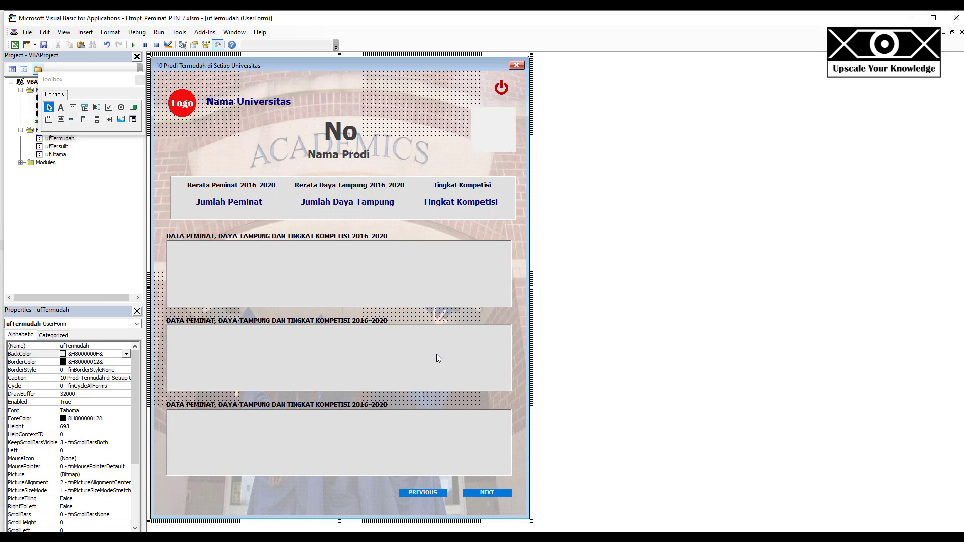
- Select the averages frame with its labels and move it slightly up, away from the first data block
{"action": "left_click", "coordinate": [339, 188]}
{"action": "left_click", "coordinate": [236, 187]}
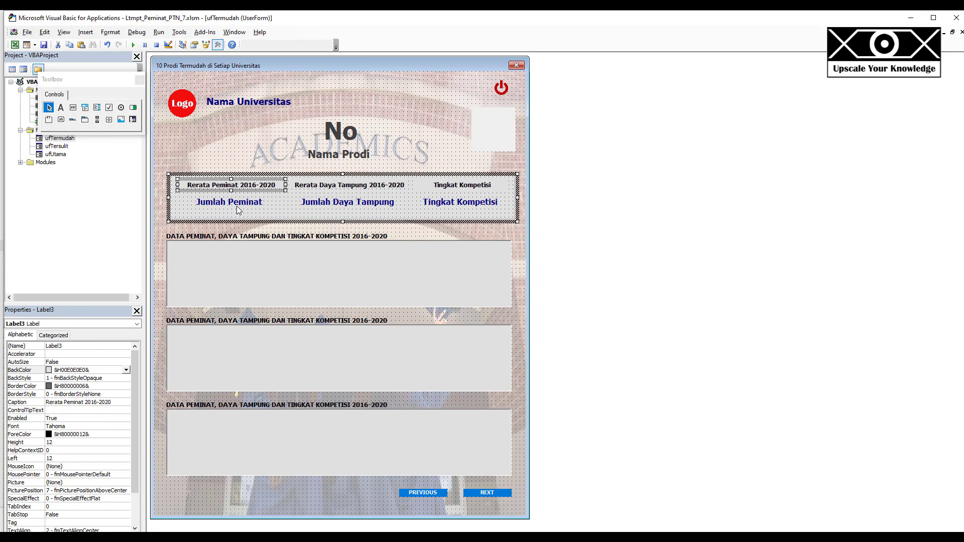
{"action": "left_click", "coordinate": [347, 203], "text": "shift"}
{"action": "left_click", "coordinate": [460, 187], "text": "shift"}
{"action": "left_click", "coordinate": [441, 204], "text": "shift"}
{"action": "left_click_drag", "start_coordinate": [349, 174], "coordinate": [350, 166]}
- Move the logo, university name and power icon closer to the form's upper edge, followed by No, Nama Prodi and the image box
{"action": "left_click", "coordinate": [341, 133]}
{"action": "left_click", "coordinate": [251, 103]}
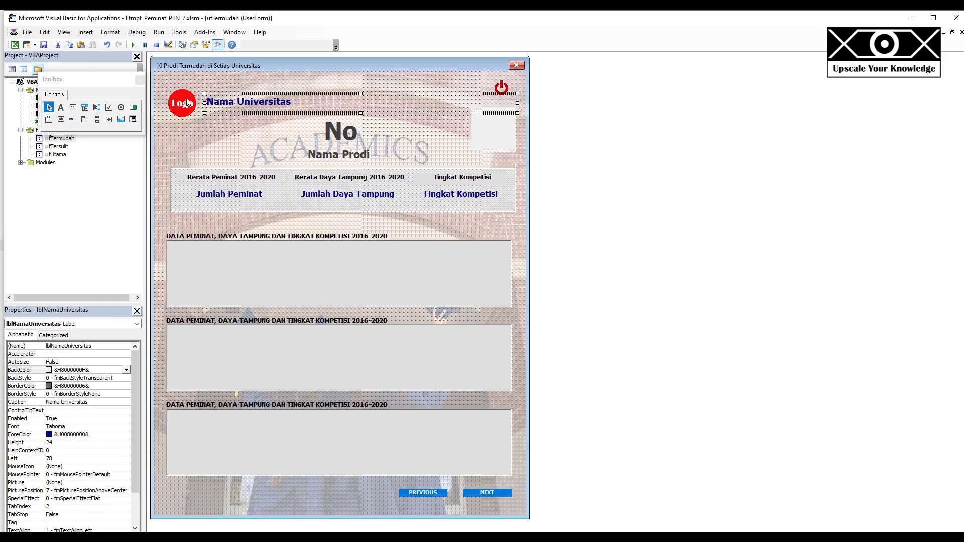
{"action": "left_click", "coordinate": [187, 102], "text": "shift"}
{"action": "left_click_drag", "start_coordinate": [221, 93], "coordinate": [221, 81]}
{"action": "left_click", "coordinate": [282, 128]}
{"action": "left_click_drag", "start_coordinate": [342, 155], "coordinate": [343, 128]}
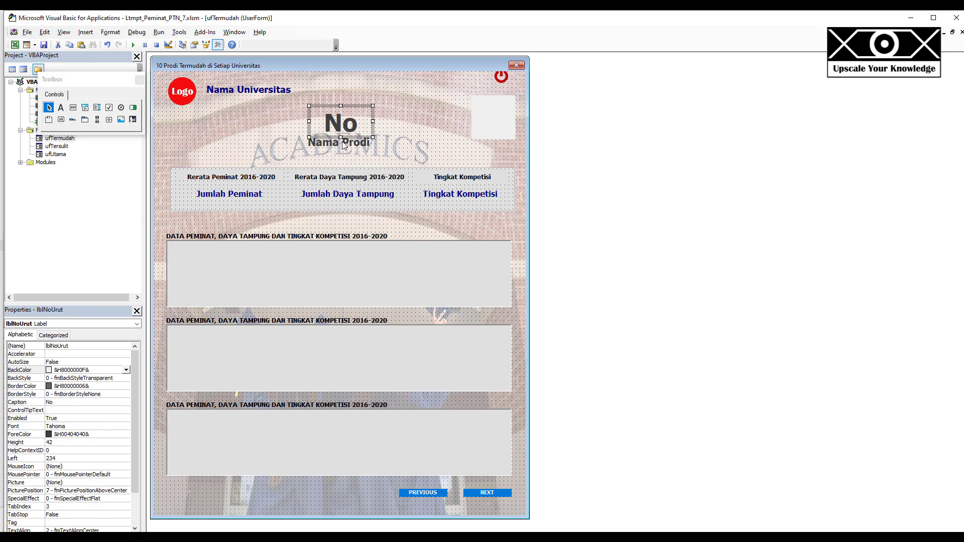
- Change the first data label's caption to "DATA SBMPTN + SNMPTN 2016-2020"
{"action": "left_click", "coordinate": [328, 245]}
{"action": "left_click", "coordinate": [327, 236]}
{"action": "left_click", "coordinate": [84, 403]}
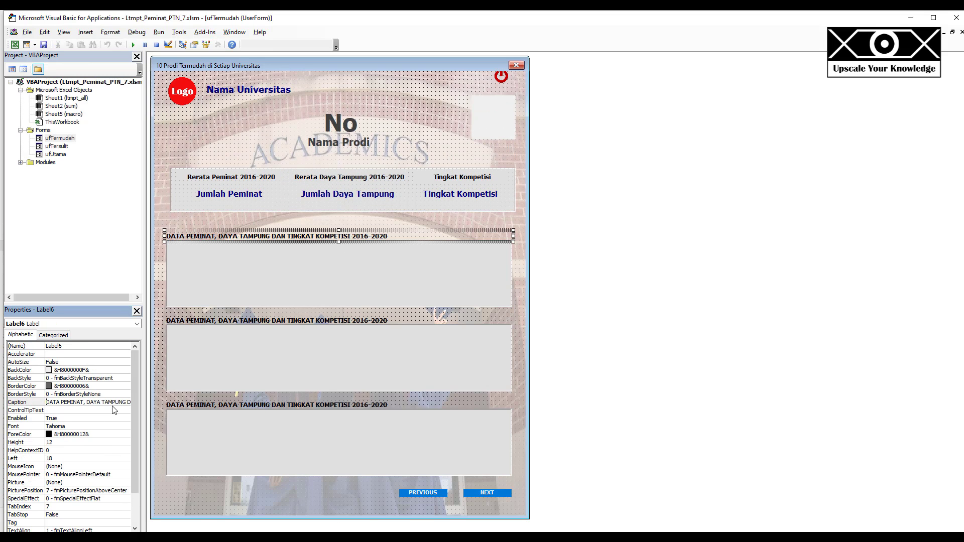
{"action": "key", "text": "ctrl+shift+Right"}
{"action": "key", "text": "ctrl+shift+Right"}
{"action": "key", "text": "ctrl+shift+Right"}
{"action": "key", "text": "ctrl+shift+Right"}
{"action": "key", "text": "ctrl+shift+Right"}
{"action": "key", "text": "ctrl+shift+Right"}
{"action": "type", "text": "SBMPTN + SNMPTN"}
- Rename the first list box as lbSBMPTN_SNMPTN
{"action": "left_click", "coordinate": [315, 306]}
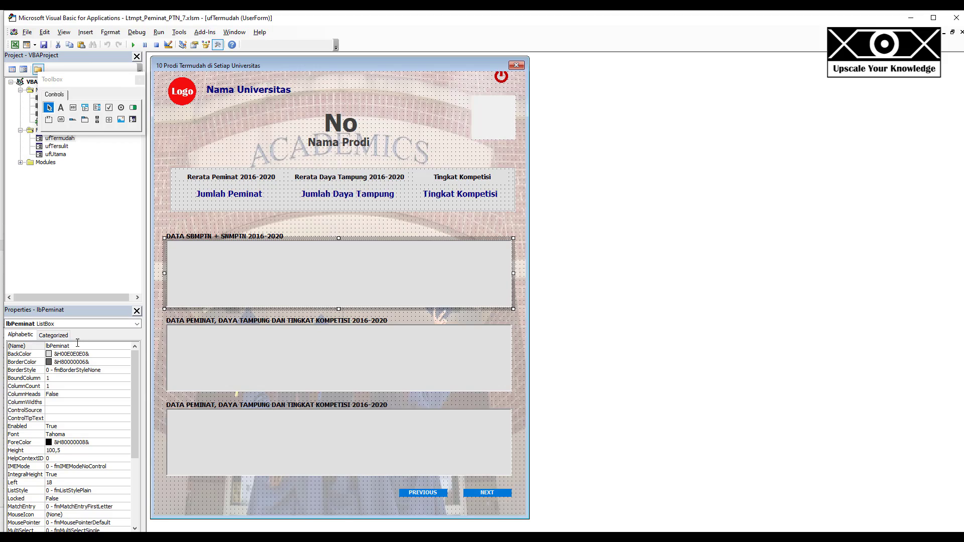
{"action": "left_click_drag", "start_coordinate": [78, 345], "coordinate": [54, 345]}
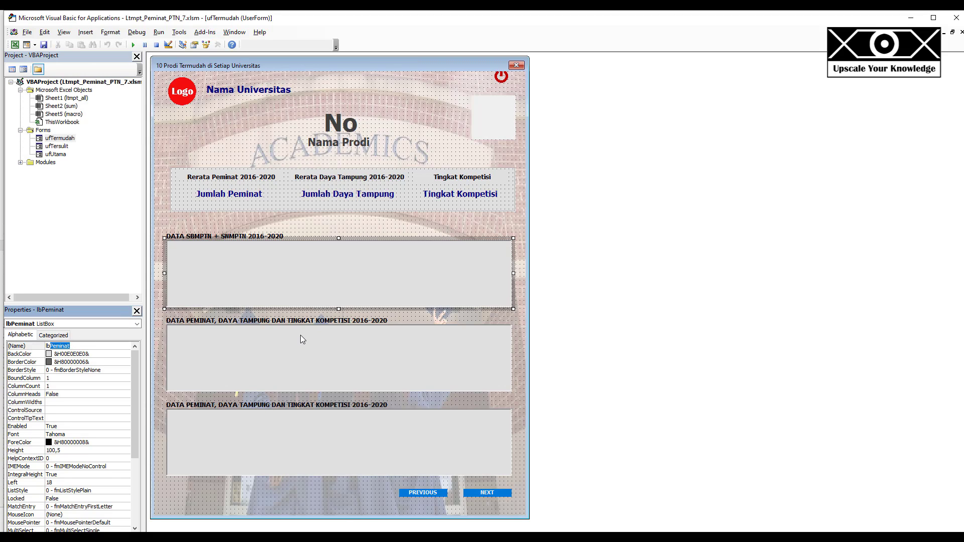
{"action": "type", "text": "SM"}
{"action": "key", "text": "BackSpace"}
{"action": "key", "text": "BackSpace"}
{"action": "key", "text": "BackSpace"}
{"action": "type", "text": "N"}
{"action": "key", "text": "Return"}
- Rename the second list box as lbSBMPTN, reusing the copied name of the first one
{"action": "key", "text": "ctrl+c"}
{"action": "left_click", "coordinate": [318, 337]}
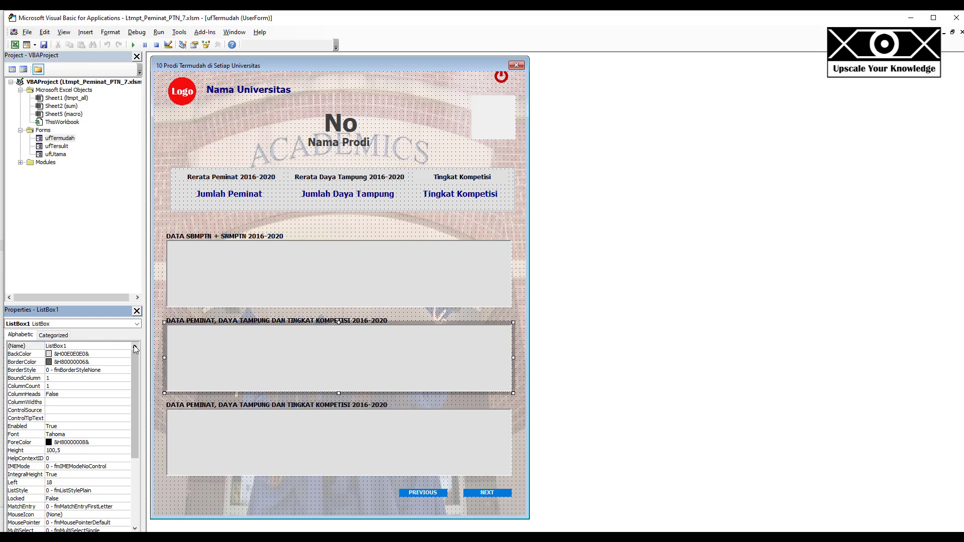
{"action": "key", "text": "F4"}
{"action": "key", "text": "ctrl+v"}
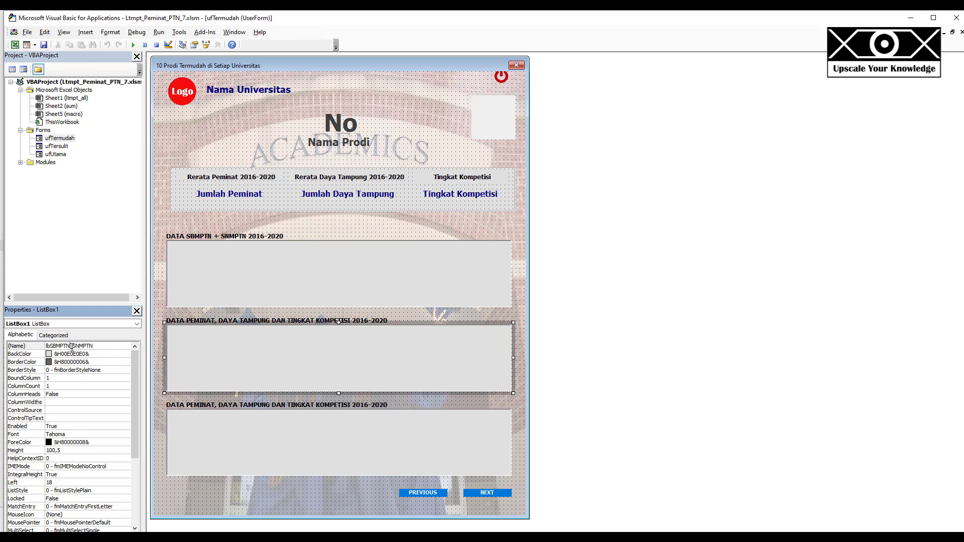
{"action": "left_click_drag", "start_coordinate": [71, 347], "coordinate": [169, 347]}
{"action": "key", "text": "Delete"}
{"action": "key", "text": "Return"}
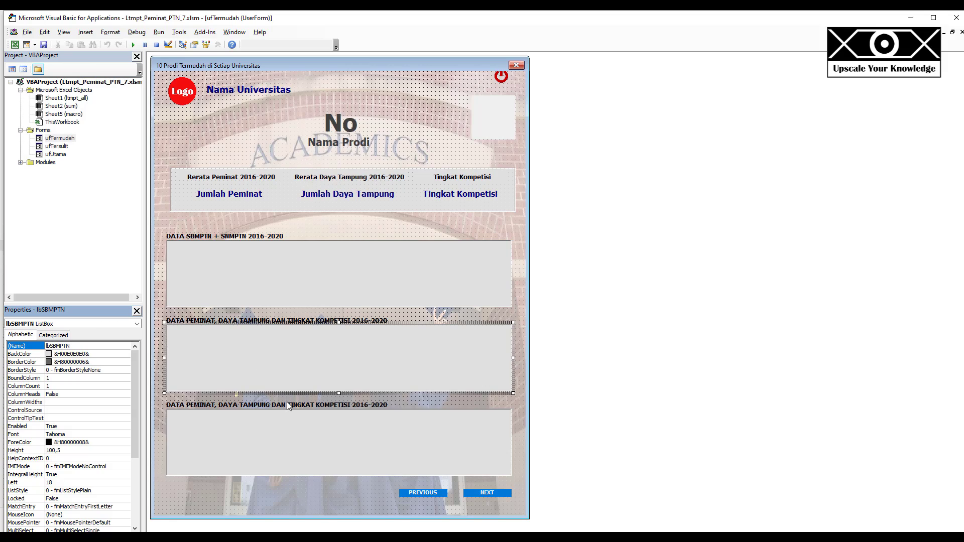
- Rename the third list box as lbSNMPTN, starting from the copied list box name
{"action": "left_click", "coordinate": [294, 420]}
{"action": "left_click", "coordinate": [85, 345]}
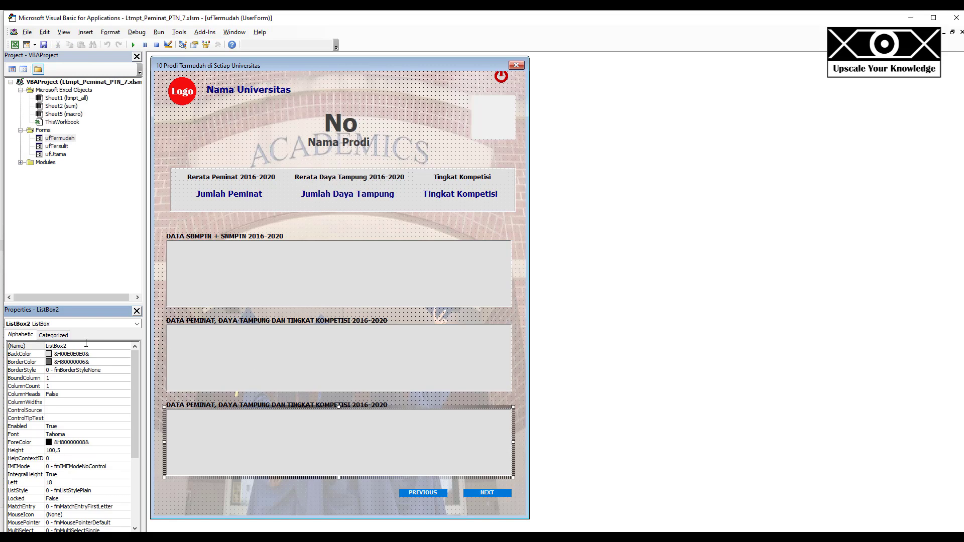
{"action": "double_click", "coordinate": [85, 342]}
{"action": "key", "text": "ctrl+v"}
{"action": "left_click", "coordinate": [70, 346]}
{"action": "key", "text": "shift+Right"}
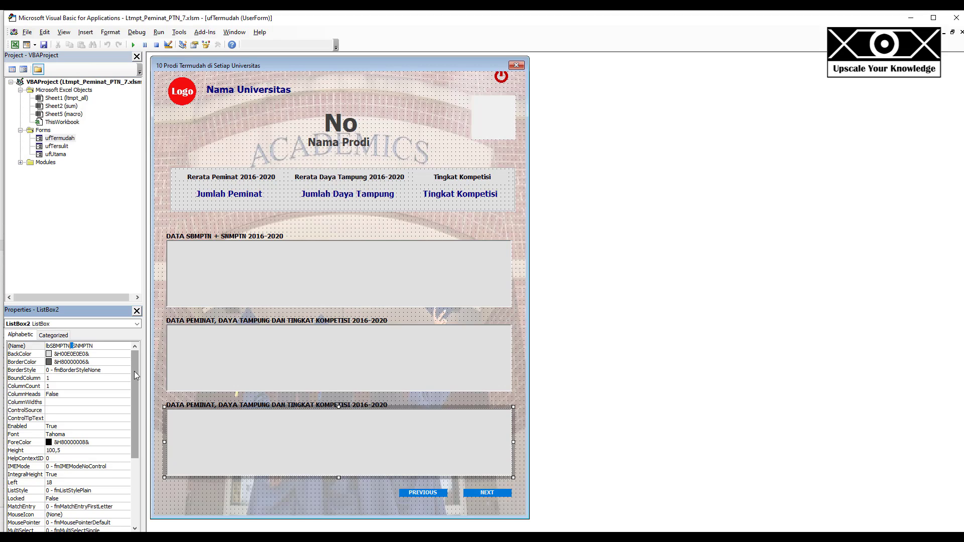
{"action": "key", "text": "shift+Left"}
{"action": "key", "text": "shift+Left"}
{"action": "key", "text": "shift+Left"}
{"action": "key", "text": "shift+Left"}
{"action": "key", "text": "shift+Left"}
{"action": "key", "text": "shift+Left"}
{"action": "key", "text": "shift+Left"}
{"action": "key", "text": "shift+Right"}
{"action": "key", "text": "Delete"}
{"action": "key", "text": "Return"}
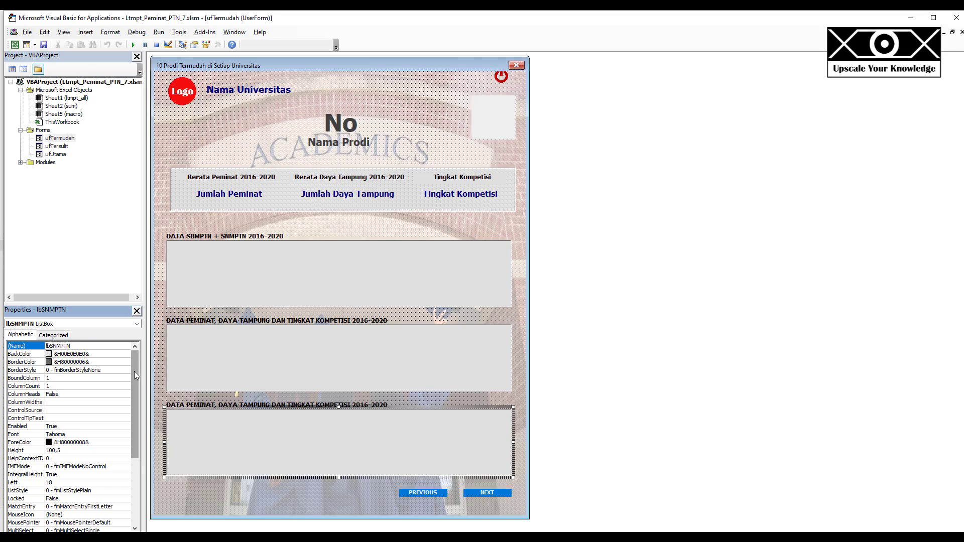
- Copy the first data label's caption to the second data label and shorten it to "DATA SBMPTN 2016-2020"
{"action": "left_click", "coordinate": [231, 236]}
{"action": "left_click", "coordinate": [110, 402]}
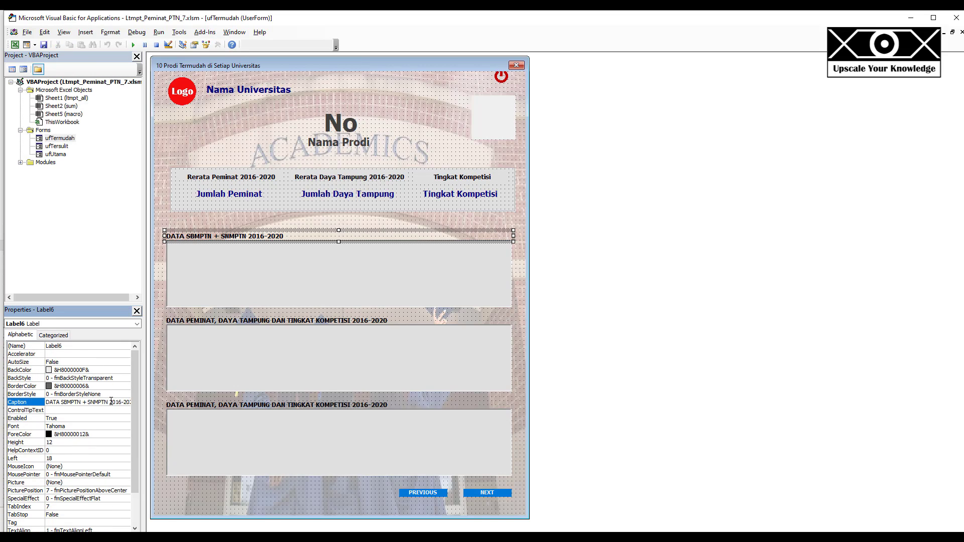
{"action": "double_click", "coordinate": [111, 401]}
{"action": "key", "text": "ctrl+c"}
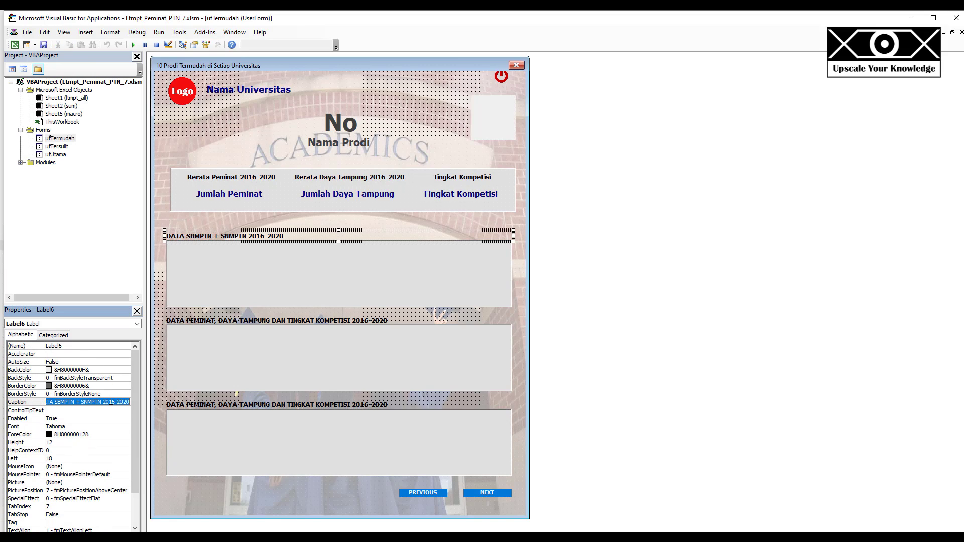
{"action": "left_click", "coordinate": [221, 327]}
{"action": "left_click", "coordinate": [75, 404]}
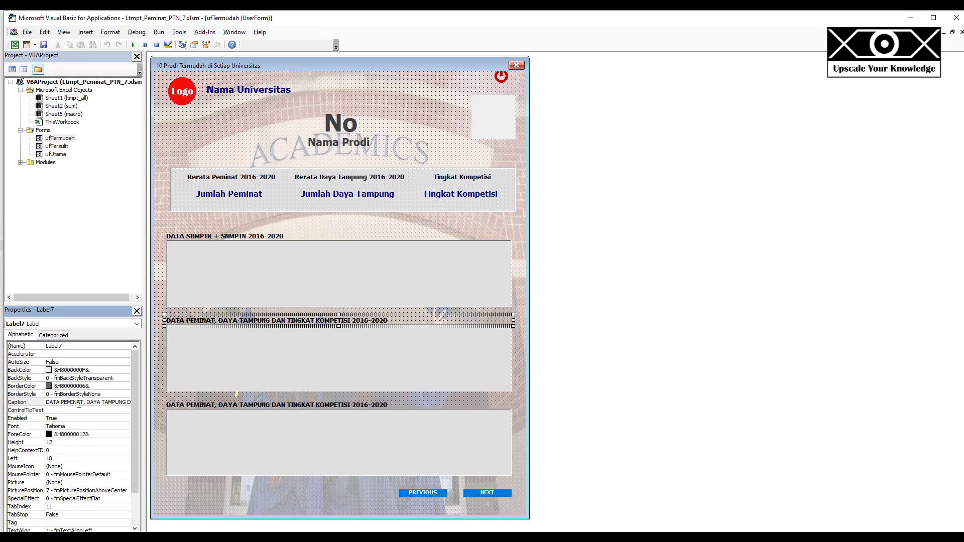
{"action": "double_click", "coordinate": [79, 402]}
{"action": "key", "text": "ctrl+v"}
{"action": "left_click_drag", "start_coordinate": [75, 402], "coordinate": [102, 400]}
{"action": "key", "text": "BackSpace"}
{"action": "key", "text": "Return"}
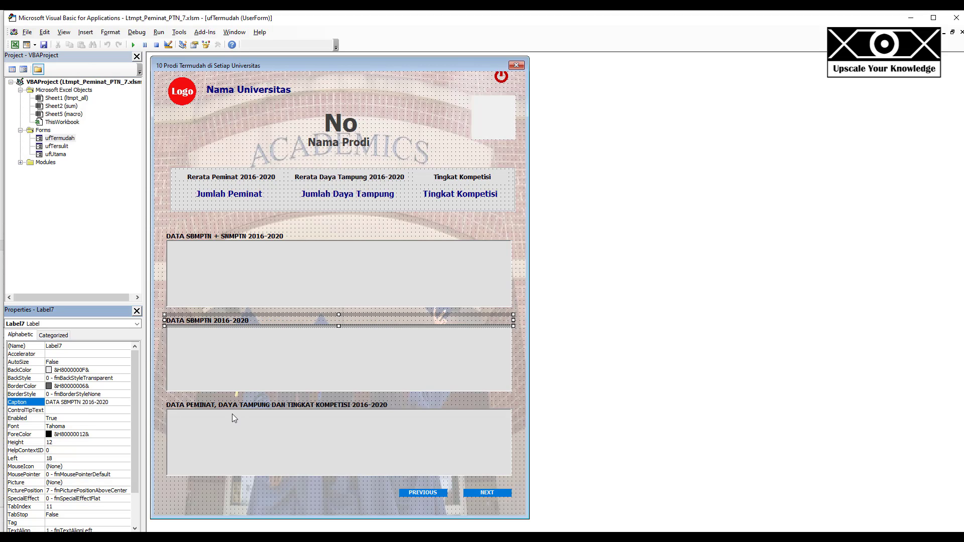
- Paste the copied caption into the third data label and shorten it to "DATA SNMPTN 2016-2020"
{"action": "left_click", "coordinate": [231, 409]}
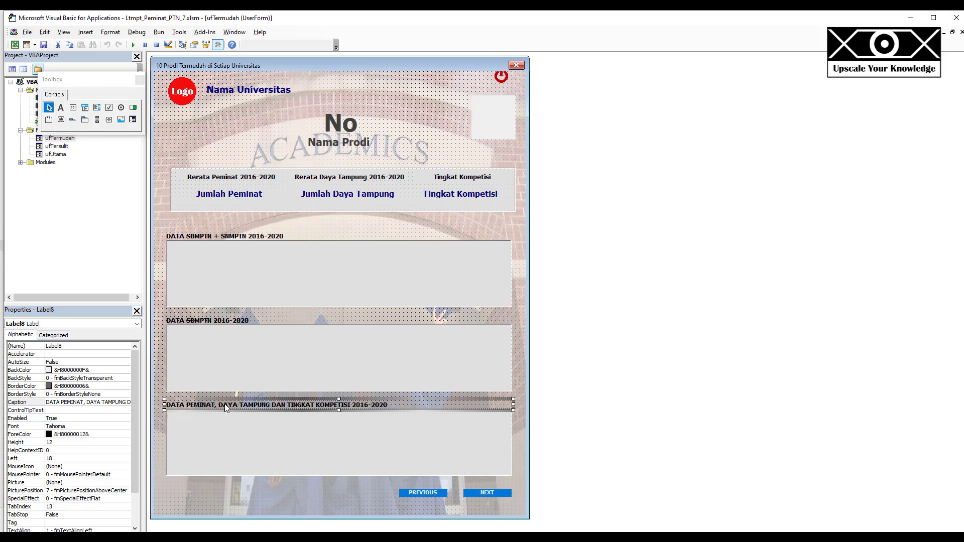
{"action": "left_click", "coordinate": [66, 402]}
{"action": "double_click", "coordinate": [66, 401]}
{"action": "key", "text": "ctrl+v"}
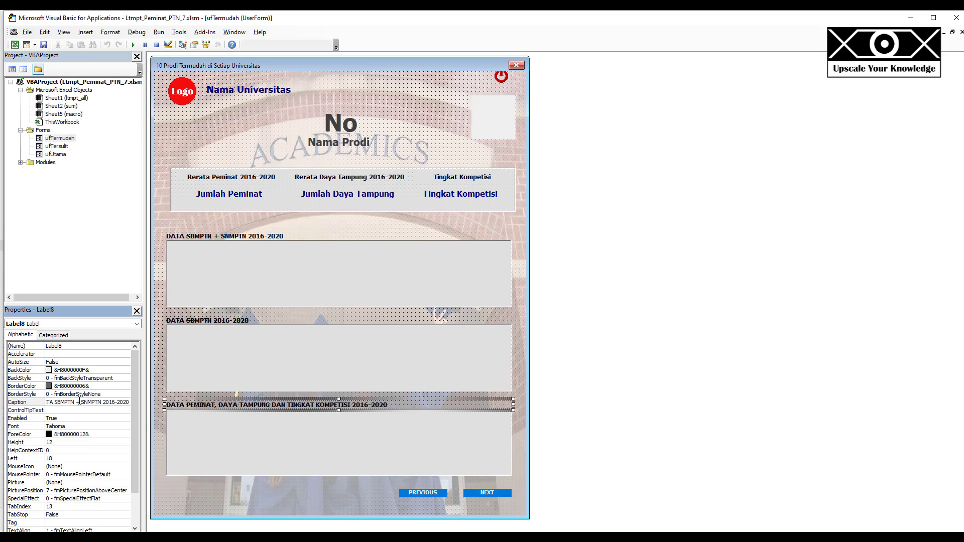
{"action": "left_click", "coordinate": [78, 400]}
{"action": "key", "text": "ctrl+shift+Left"}
{"action": "key", "text": "ctrl+shift+Left"}
{"action": "key", "text": "BackSpace"}
{"action": "key", "text": "Return"}
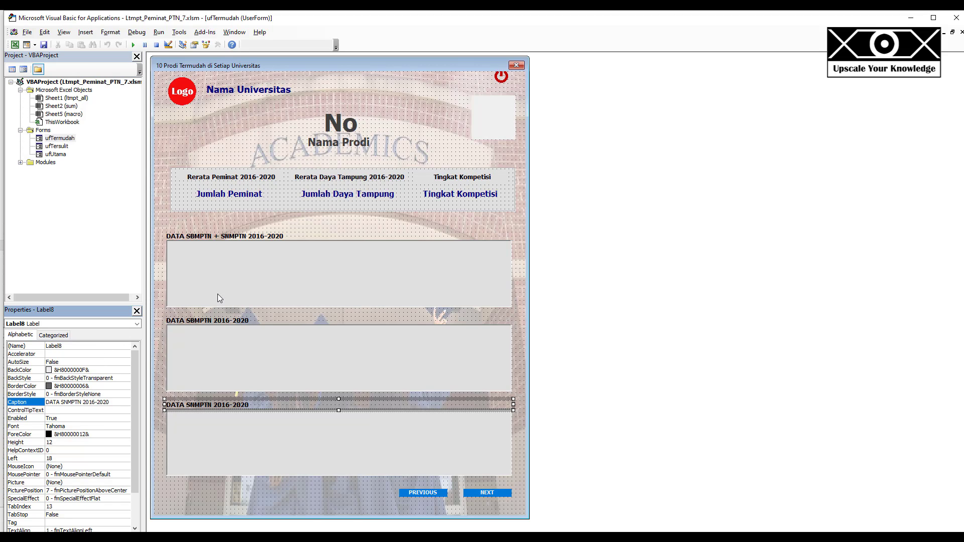
- In the form's isiData code, replace the selected sheet's name with ltmpt_all, copied from the worksheet's name in Excel
{"action": "double_click", "coordinate": [164, 185]}
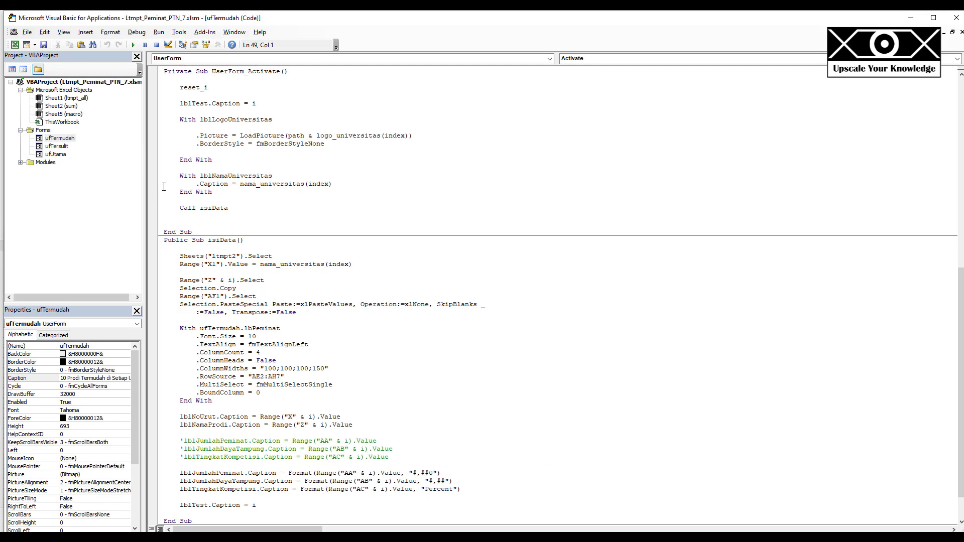
{"action": "scroll", "coordinate": [374, 294], "scroll_direction": "up", "scroll_amount": 3}
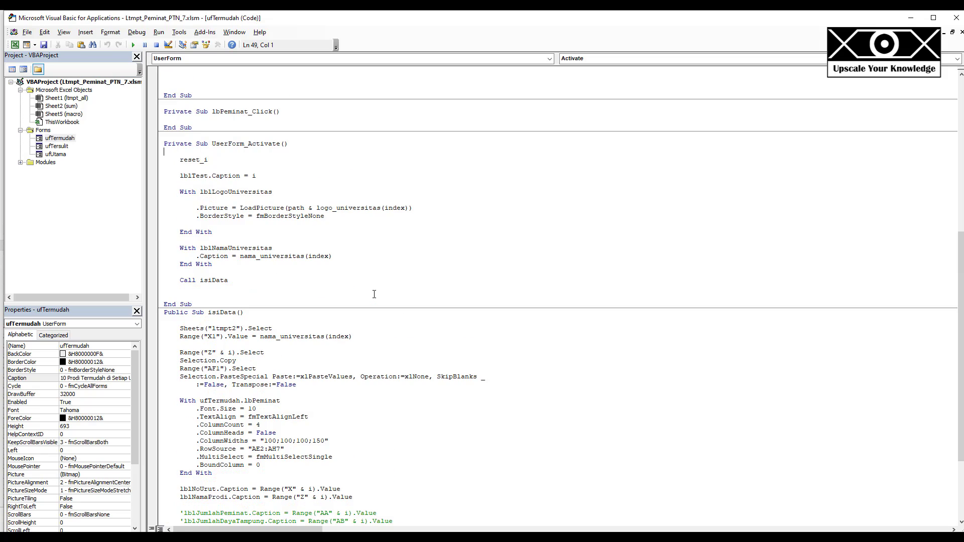
{"action": "scroll", "coordinate": [374, 294], "scroll_direction": "up", "scroll_amount": 9}
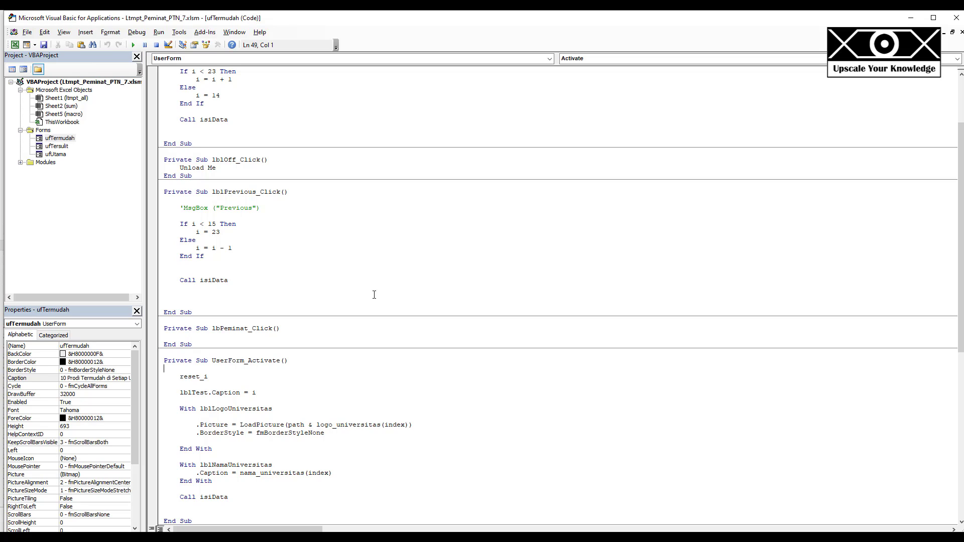
{"action": "scroll", "coordinate": [324, 366], "scroll_direction": "down", "scroll_amount": 10}
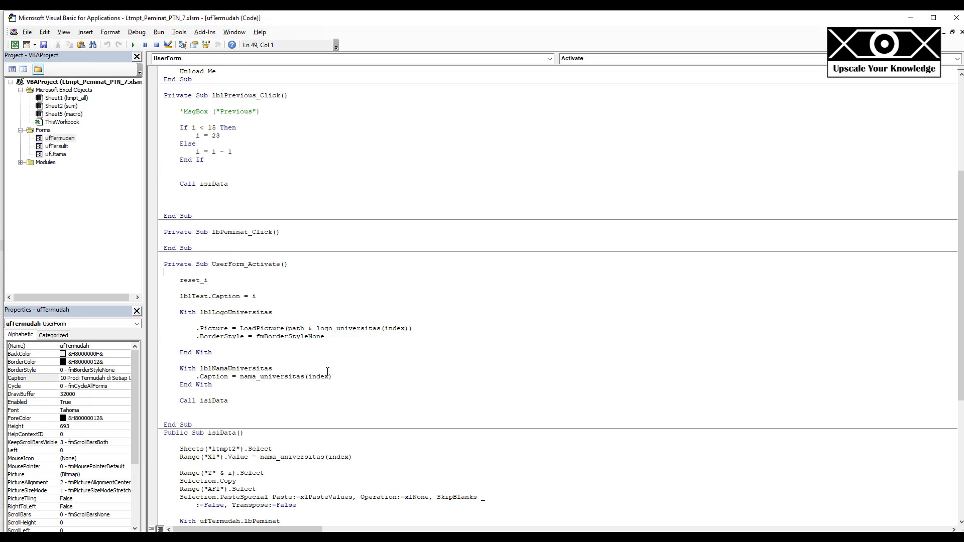
{"action": "double_click", "coordinate": [222, 305]}
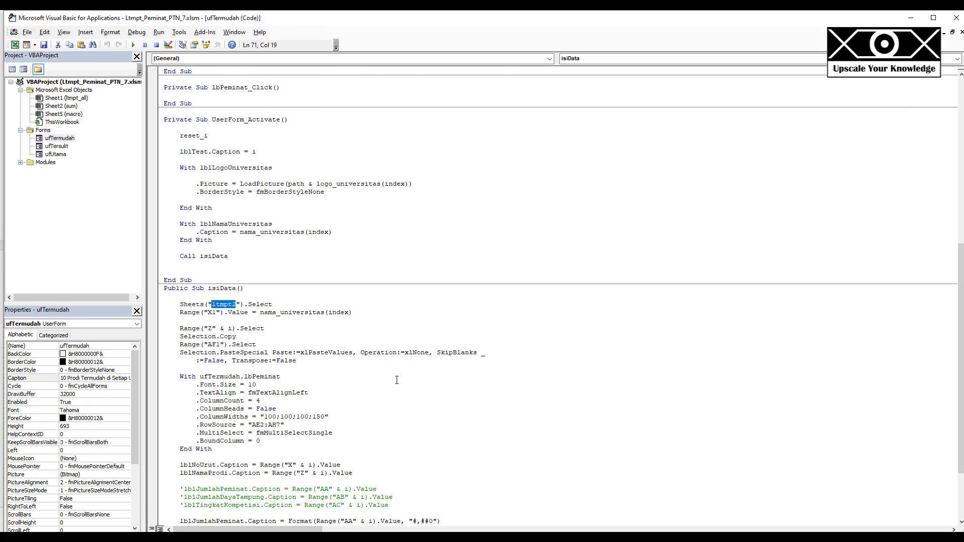
{"action": "left_click", "coordinate": [15, 44]}
{"action": "left_click", "coordinate": [95, 513]}
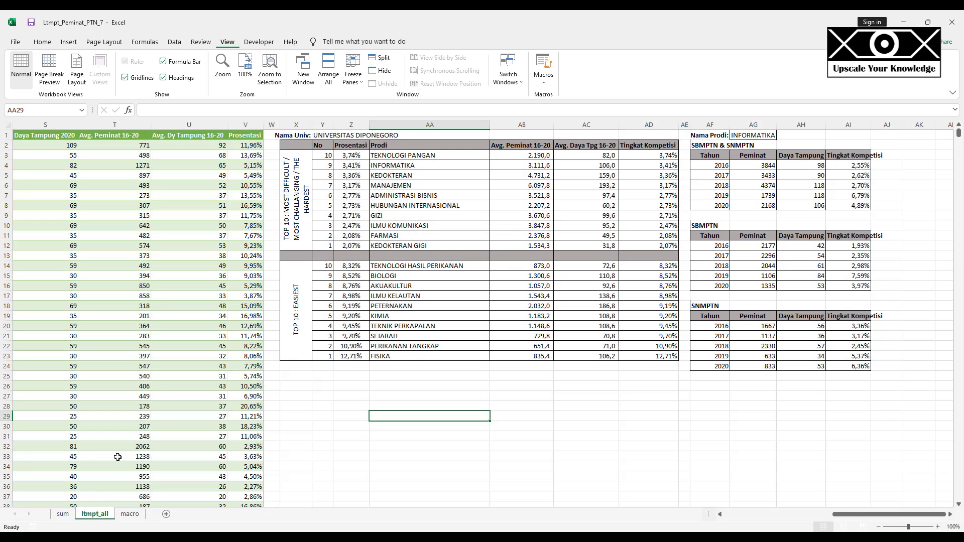
{"action": "double_click", "coordinate": [100, 515]}
{"action": "key", "text": "ctrl+c"}
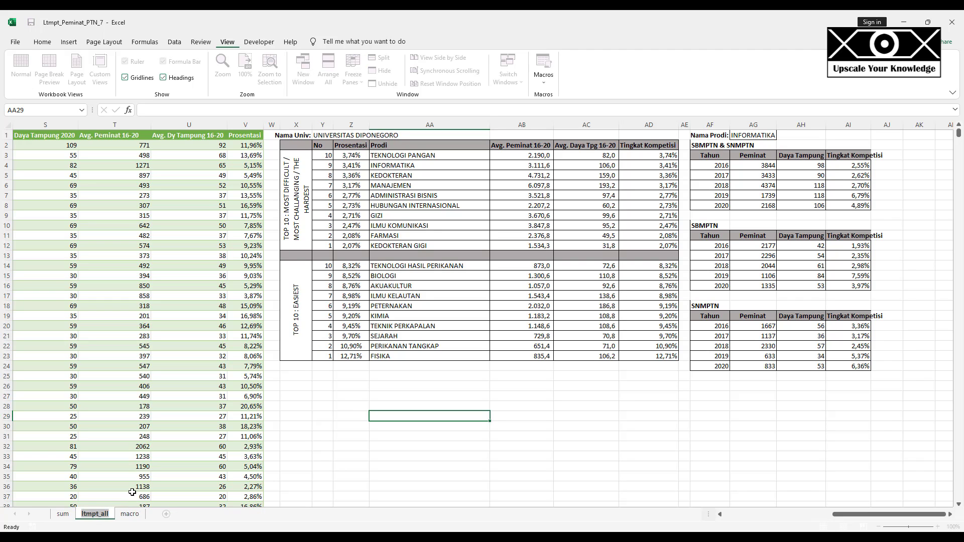
{"action": "key", "text": "alt+Tab"}
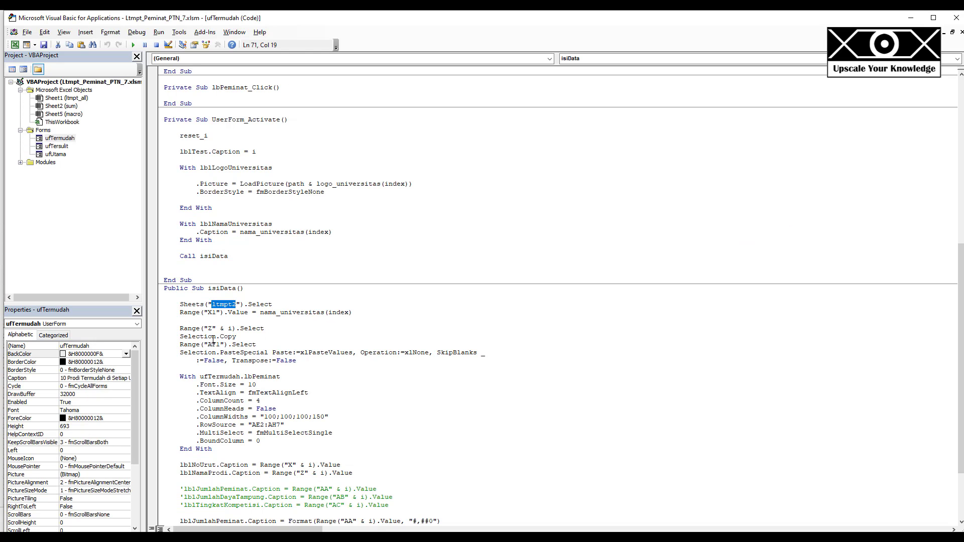
{"action": "double_click", "coordinate": [224, 305]}
{"action": "key", "text": "ctrl+v"}
- Check the university name's cell on the ltmpt_all sheet and change its reference in isiData to Y1
{"action": "key", "text": "alt+F11"}
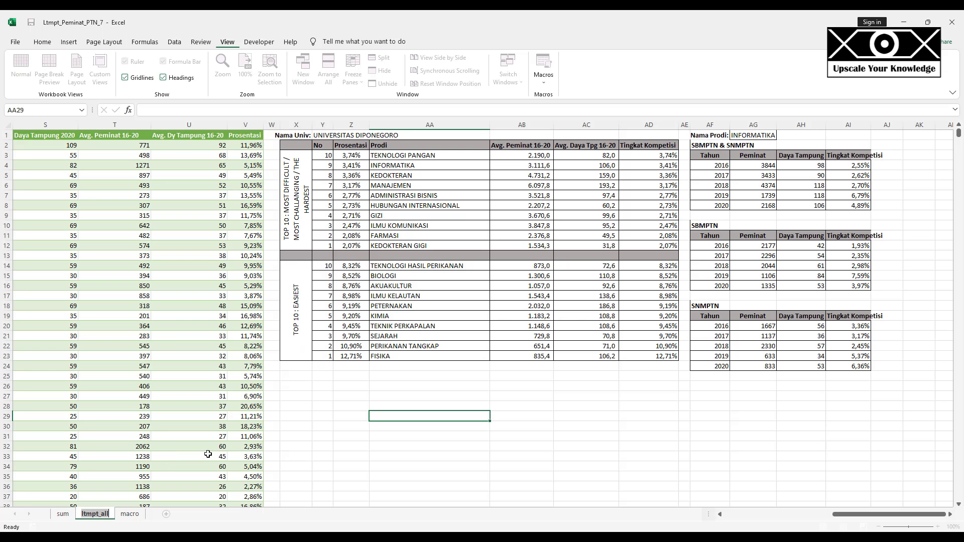
{"action": "left_click", "coordinate": [351, 466]}
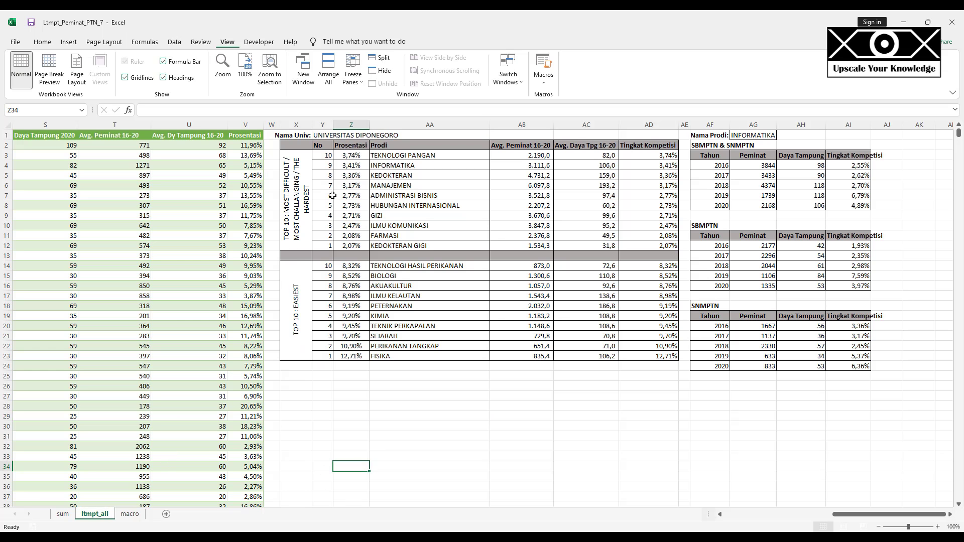
{"action": "left_click", "coordinate": [314, 138]}
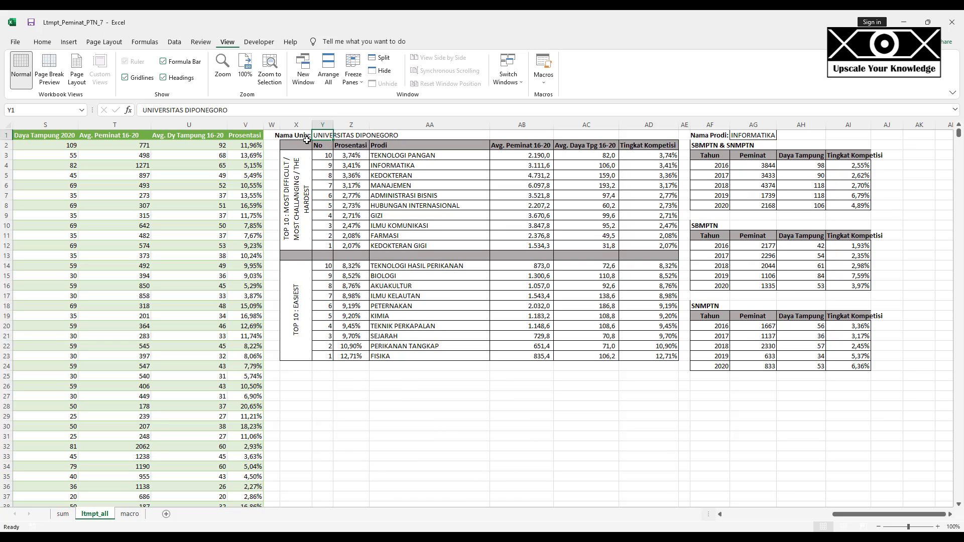
{"action": "key", "text": "alt+F11"}
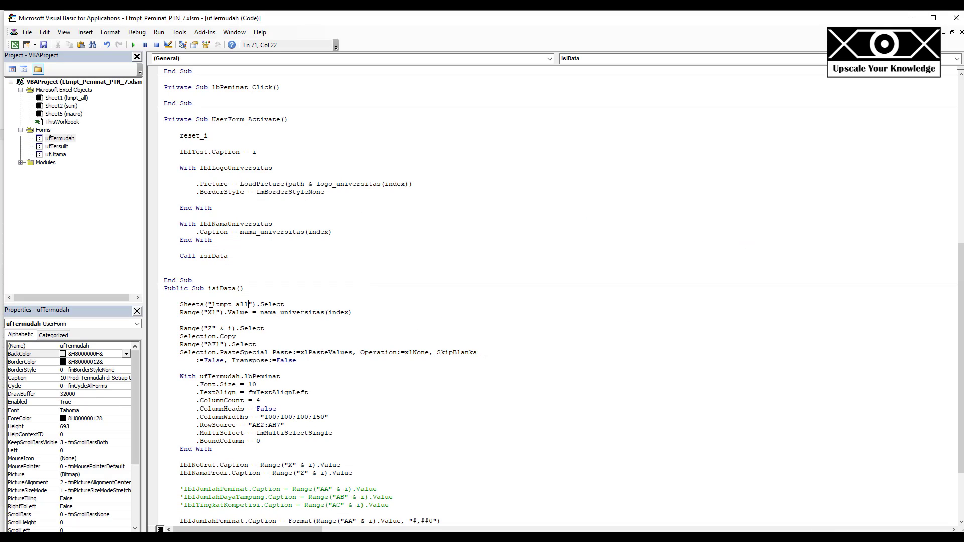
{"action": "left_click_drag", "start_coordinate": [211, 312], "coordinate": [208, 304]}
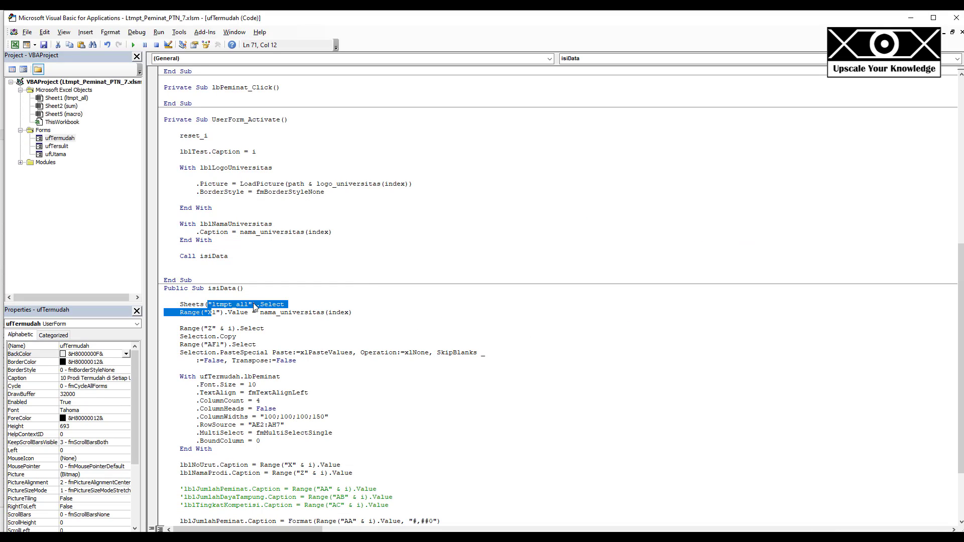
{"action": "key", "text": "Down"}
{"action": "key", "text": "Down"}
{"action": "key", "text": "shift+Right"}
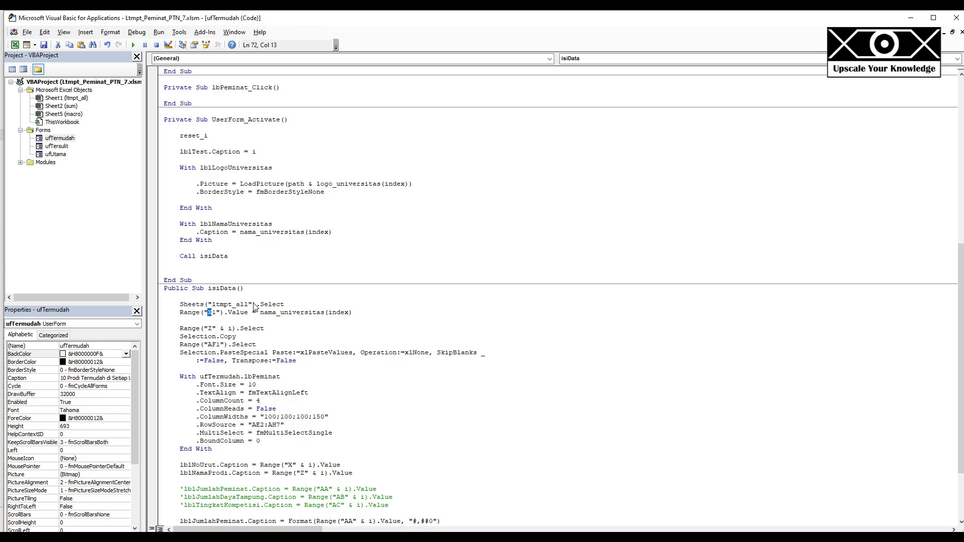
{"action": "type", "text": "y"}
{"action": "key", "text": "shift+Left"}
{"action": "type", "text": "Y"}
- Check the Prodi column on the ltmpt_all sheet and change the copied range's column in isiData to "AA"
{"action": "key", "text": "alt+Tab"}
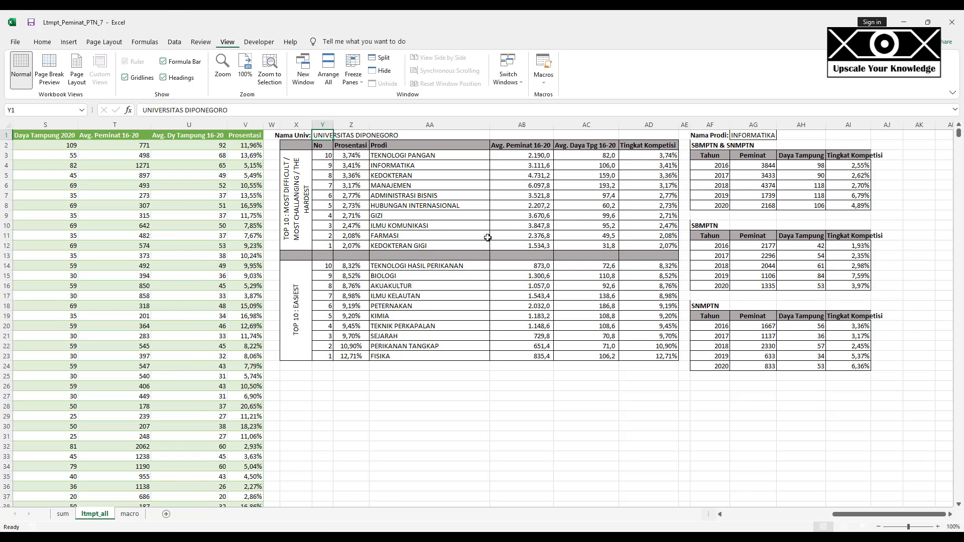
{"action": "key", "text": "alt+F11"}
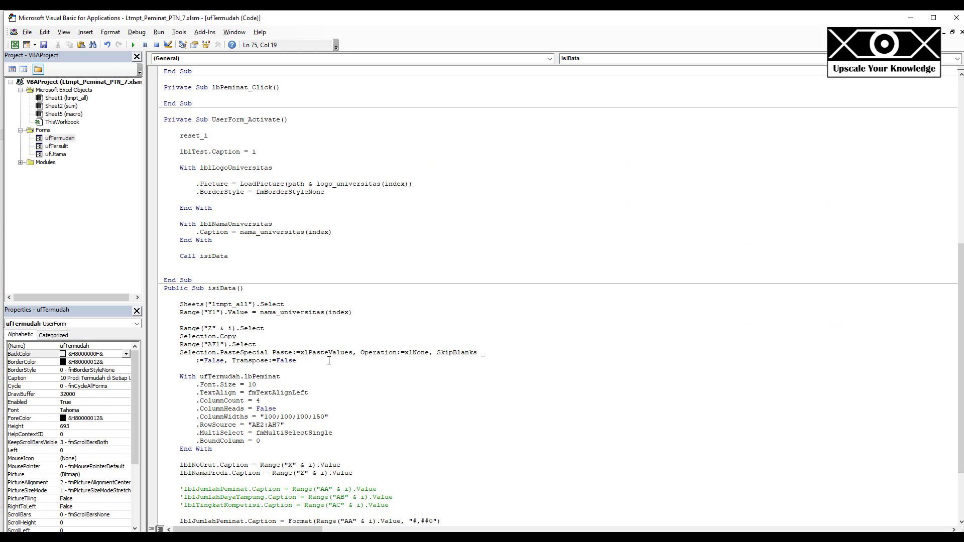
{"action": "left_click", "coordinate": [301, 328]}
{"action": "scroll", "coordinate": [301, 328], "scroll_direction": "down", "scroll_amount": 2}
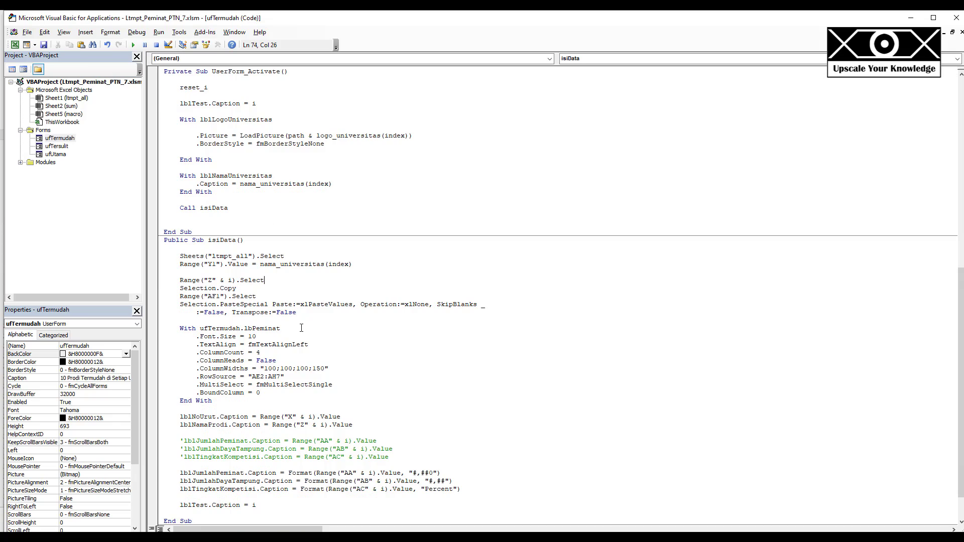
{"action": "left_click", "coordinate": [209, 280]}
{"action": "key", "text": "alt+F11"}
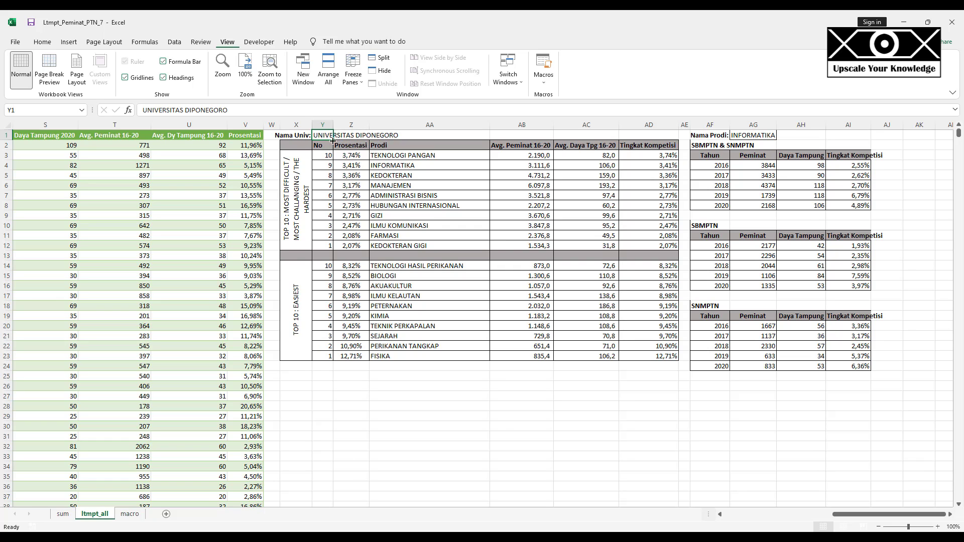
{"action": "key", "text": "alt+F11"}
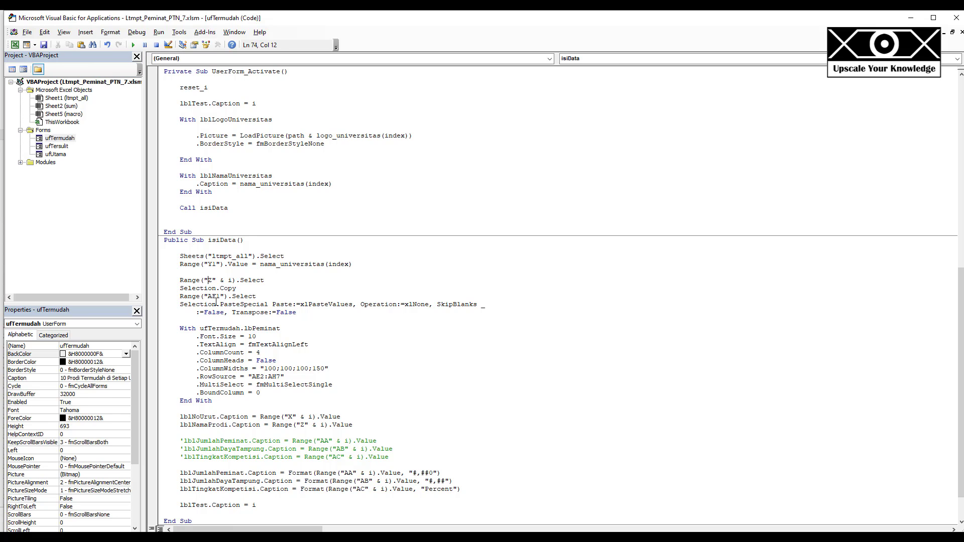
{"action": "key", "text": "alt+F11"}
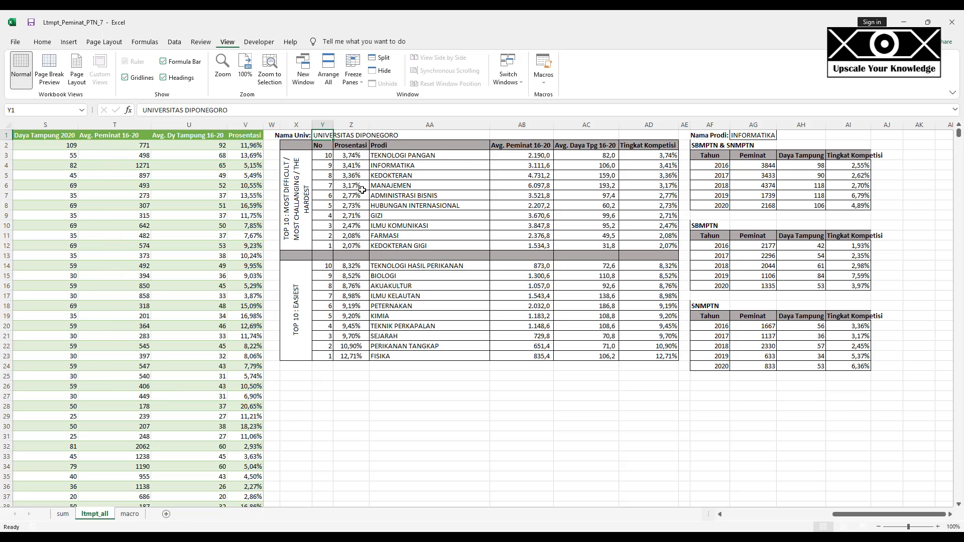
{"action": "left_click", "coordinate": [395, 156]}
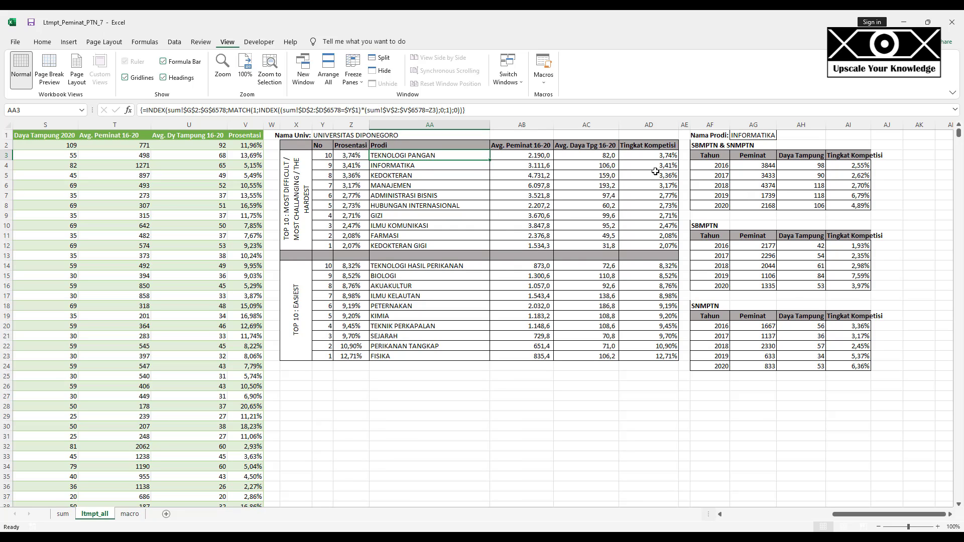
{"action": "key", "text": "alt+F11"}
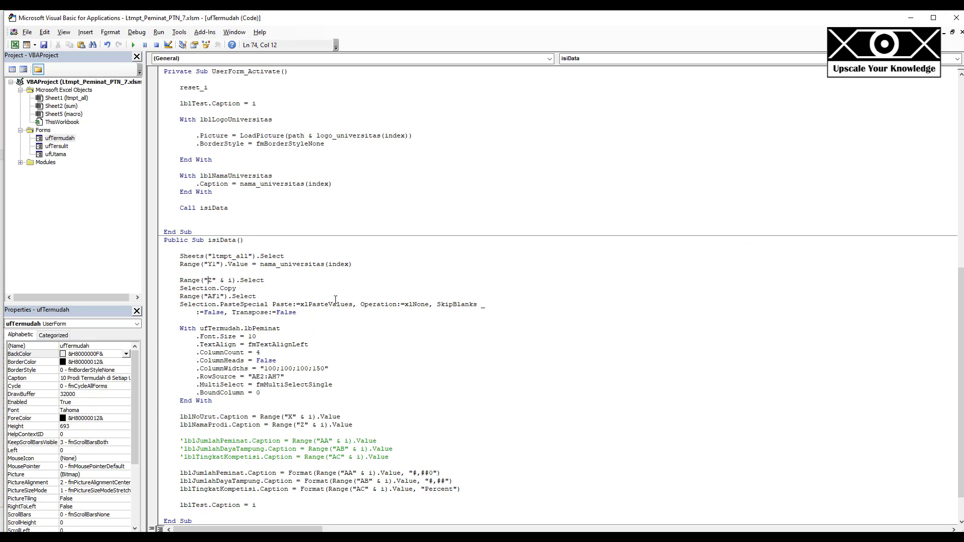
{"action": "key", "text": "shift+Right"}
{"action": "type", "text": "AA"}
- Change the cell where isiData pastes the copied study program name to AG1
{"action": "key", "text": "shift+Right"}
{"action": "type", "text": "G"}
{"action": "key", "text": "alt+F11"}
{"action": "left_click", "coordinate": [253, 314]}
{"action": "left_click", "coordinate": [273, 361]}
- Replace lbPeminat in isiData's list box block with lbSBMPTN_SNMPTN, copied from the name of the form's first list box
{"action": "double_click", "coordinate": [221, 328]}
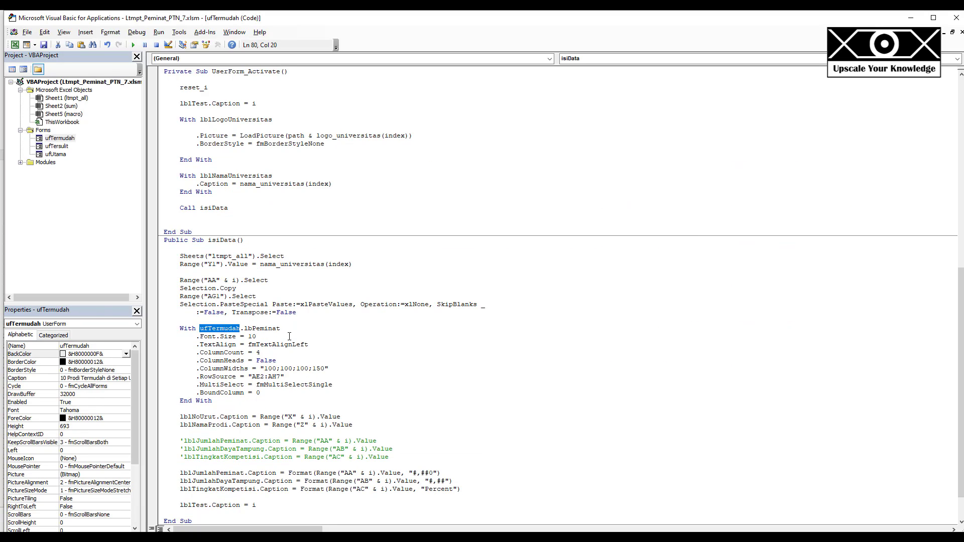
{"action": "double_click", "coordinate": [265, 328]}
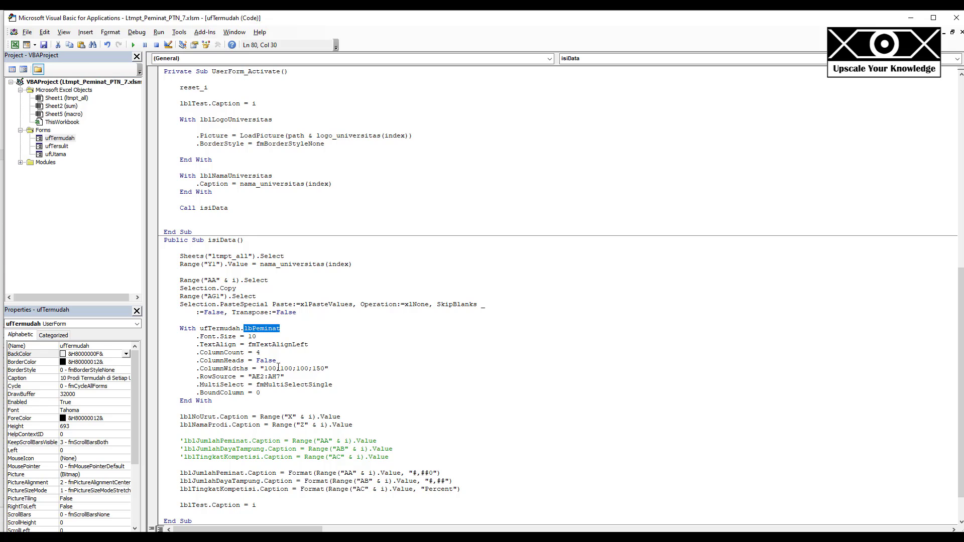
{"action": "key", "text": "alt+Tab"}
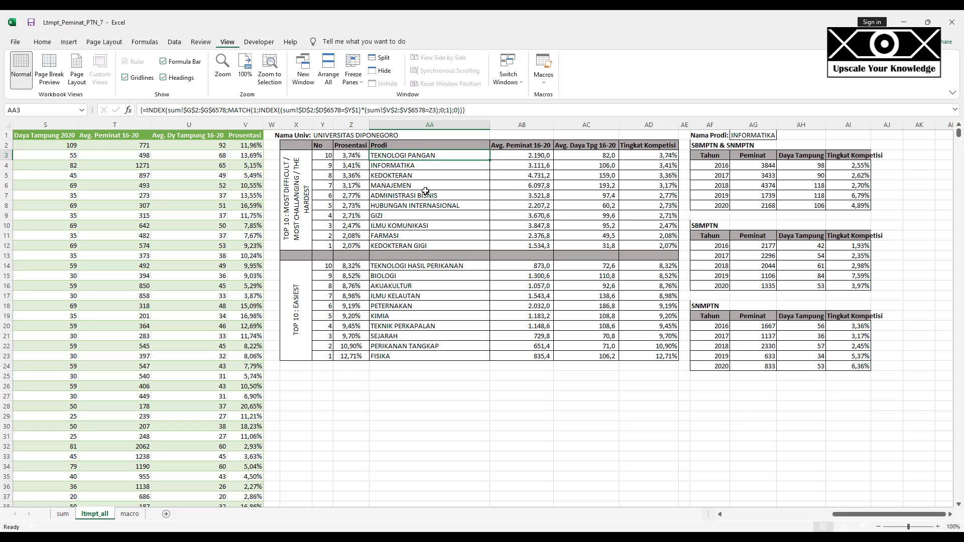
{"action": "key", "text": "alt+Tab"}
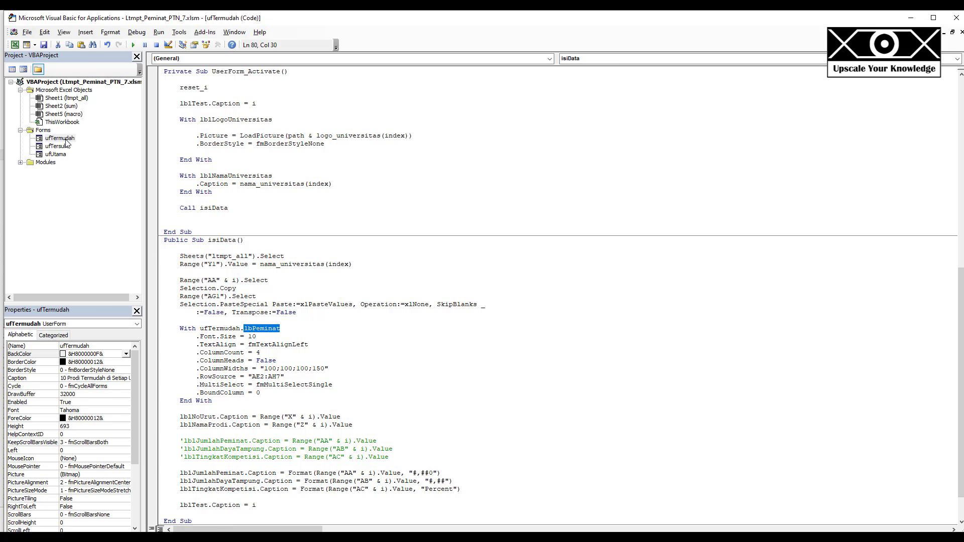
{"action": "double_click", "coordinate": [59, 138]}
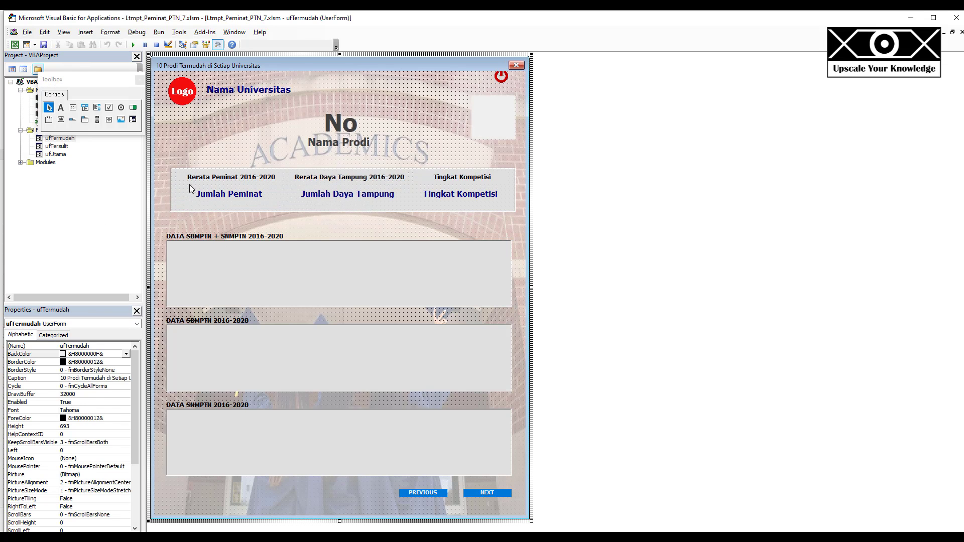
{"action": "left_click", "coordinate": [200, 255]}
{"action": "left_click", "coordinate": [97, 346]}
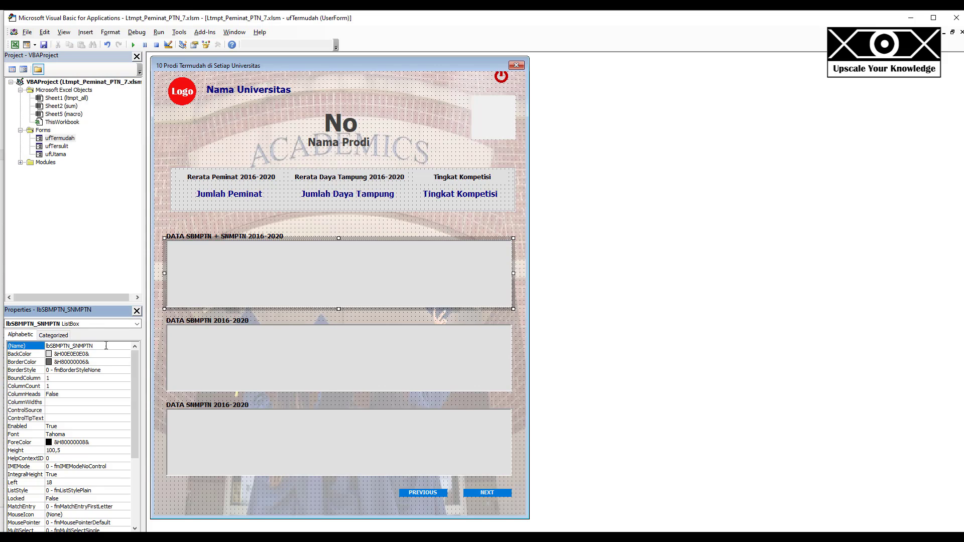
{"action": "double_click", "coordinate": [108, 346]}
{"action": "key", "text": "ctrl+c"}
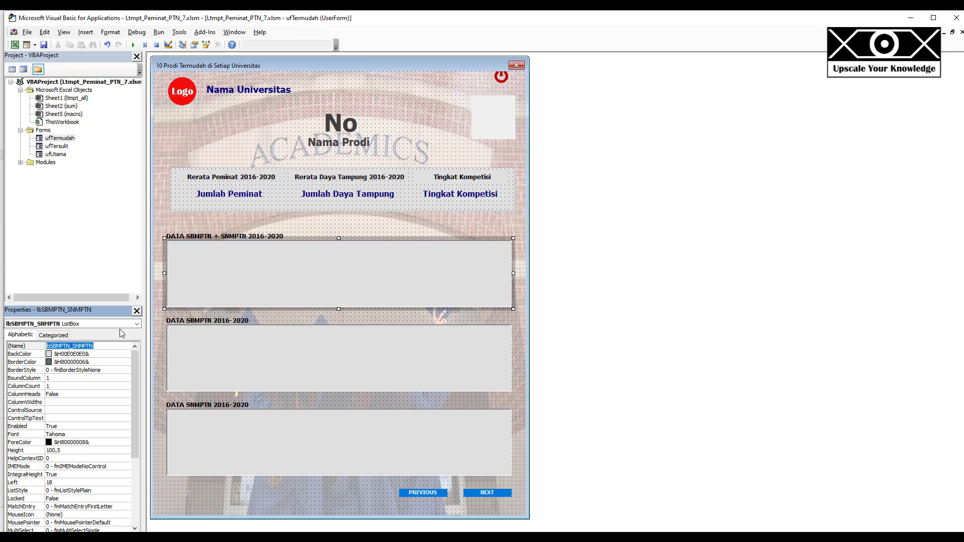
{"action": "key", "text": "F7"}
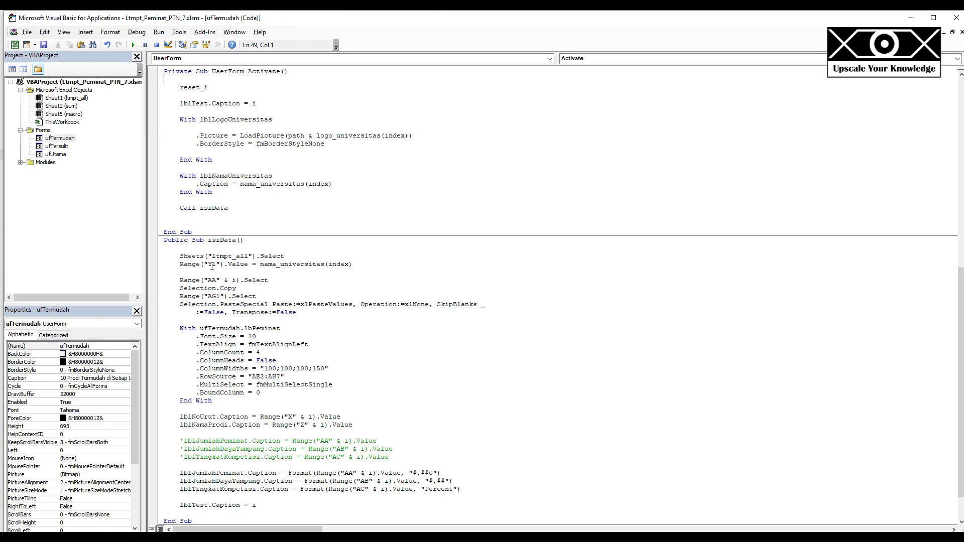
{"action": "double_click", "coordinate": [259, 329]}
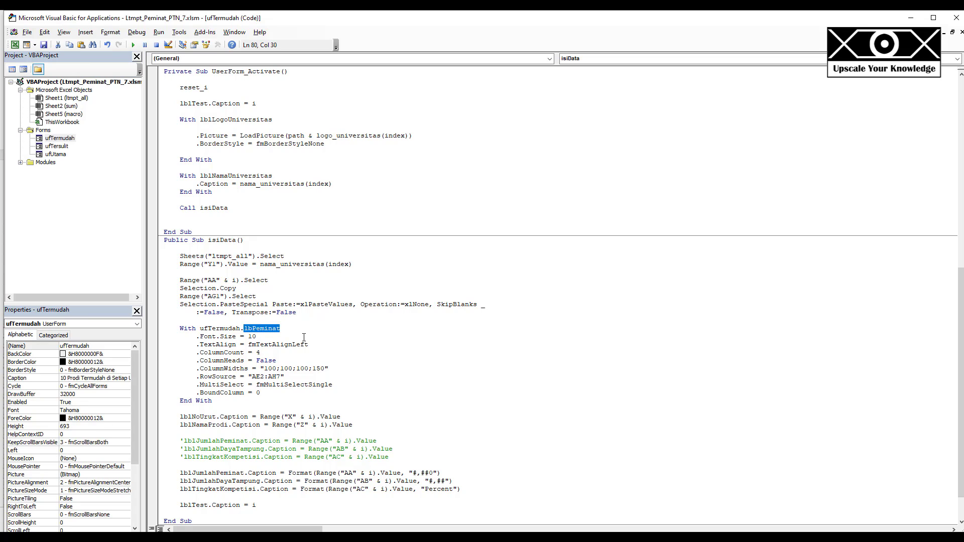
{"action": "key", "text": "ctrl+v"}
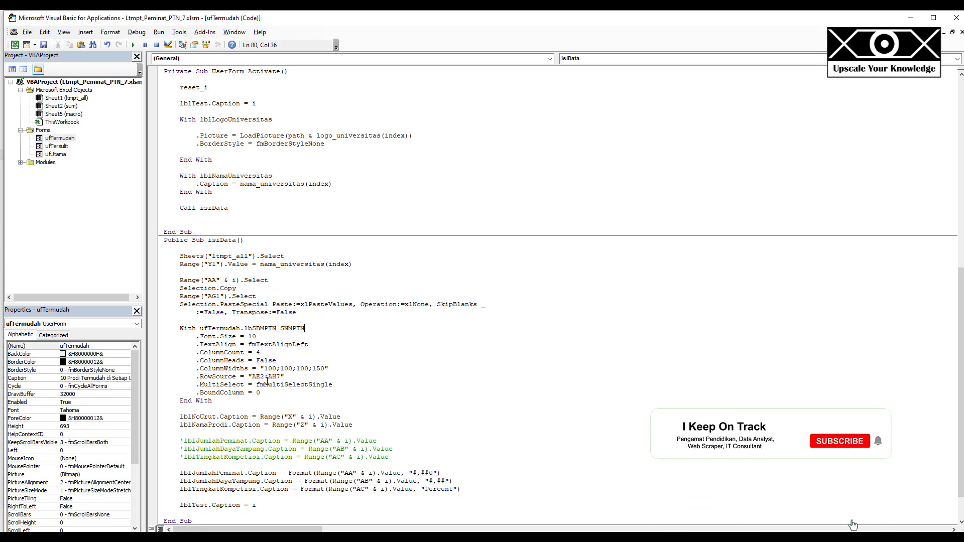
- Check the SBMPTN & SNMPTN table's range on the ltmpt_all sheet and set the lbSBMPTN_SNMPTN block's RowSource to "AF3:AI8"
{"action": "key", "text": "alt+F11"}
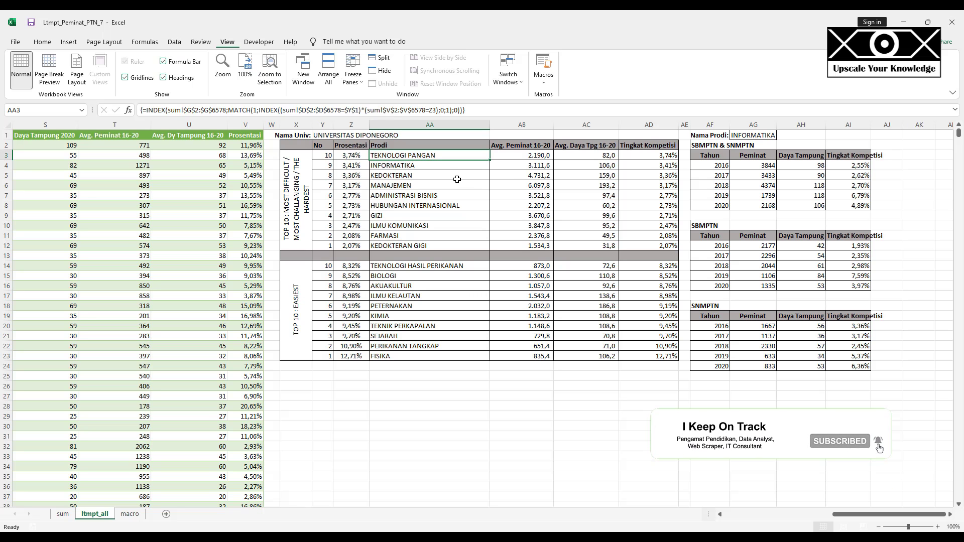
{"action": "left_click", "coordinate": [713, 165]}
{"action": "left_click", "coordinate": [715, 156]}
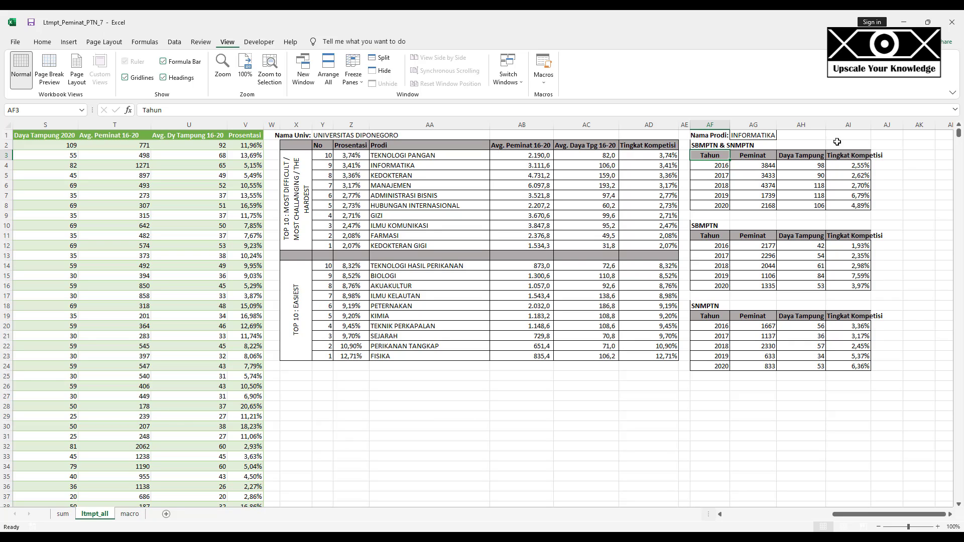
{"action": "left_click", "coordinate": [863, 204]}
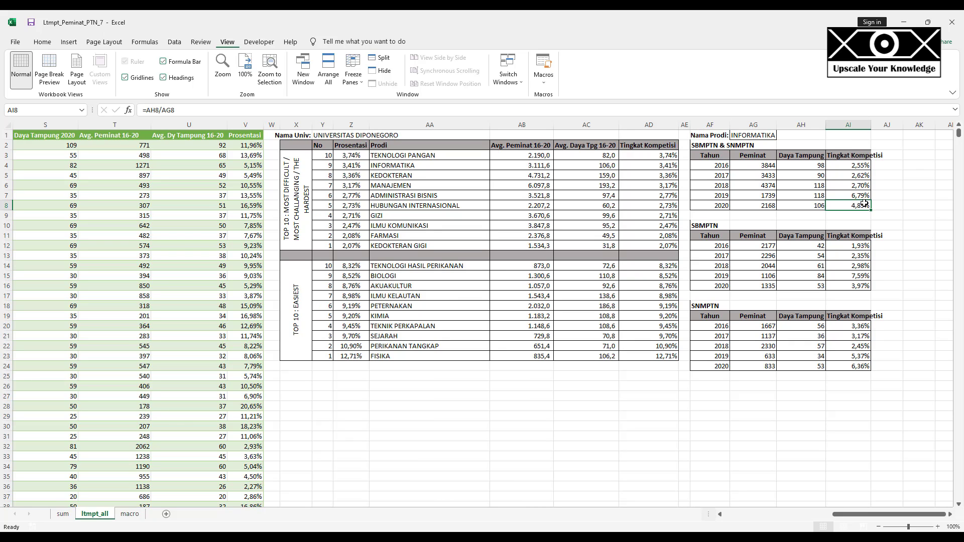
{"action": "key", "text": "alt+Tab"}
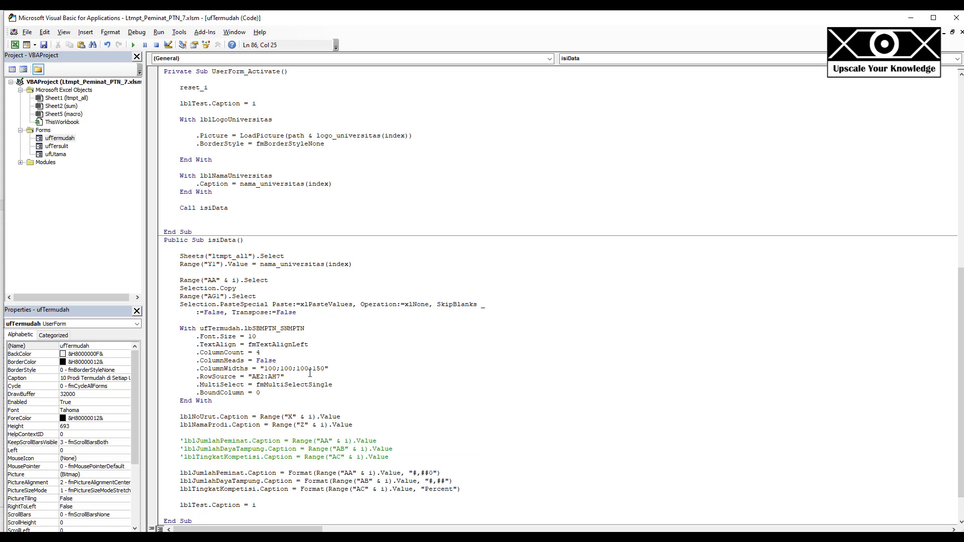
{"action": "key", "text": "shift+Left"}
{"action": "key", "text": "Right"}
{"action": "key", "text": "Right"}
{"action": "type", "text": "3"}
{"action": "key", "text": "Delete"}
{"action": "key", "text": "Right"}
{"action": "key", "text": "shift+Left"}
{"action": "type", "text": "F"}
{"action": "key", "text": "shift+Right"}
{"action": "type", "text": "3"}
{"action": "key", "text": "shift+Right"}
{"action": "type", "text": "I"}
{"action": "key", "text": "shift+Right"}
{"action": "type", "text": "8"}
{"action": "key", "text": "alt+F11"}
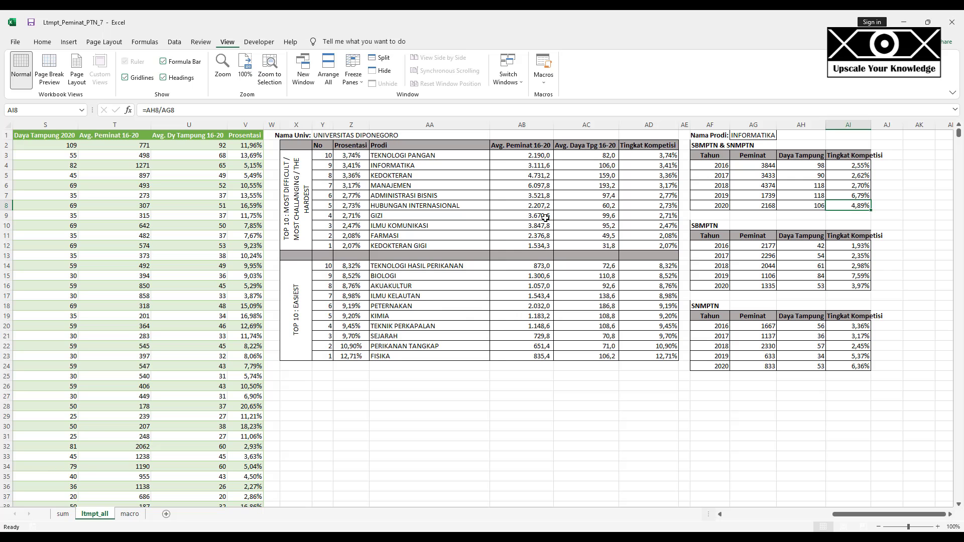
{"action": "left_click_drag", "start_coordinate": [695, 155], "coordinate": [829, 208]}
{"action": "key", "text": "alt+F11"}
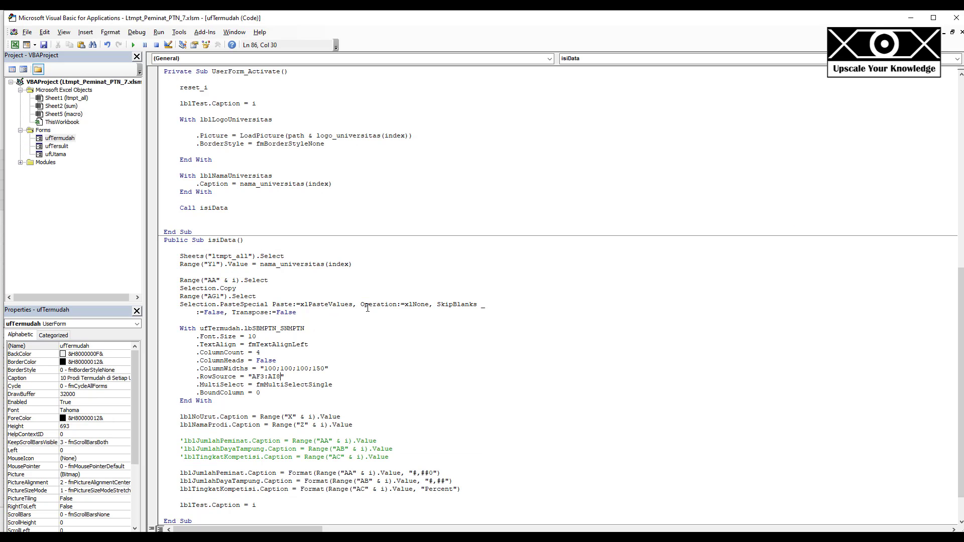
- Look up the name of the list box under DATA SBMPTN 2016-2020 on the ufTermudah form and return to its code
{"action": "left_click", "coordinate": [64, 139]}
{"action": "double_click", "coordinate": [60, 139]}
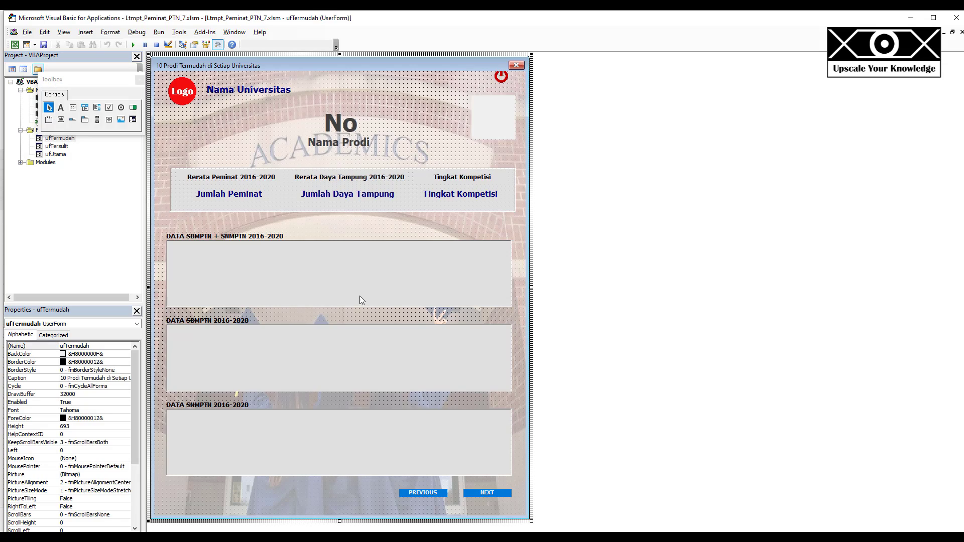
{"action": "left_click", "coordinate": [296, 351]}
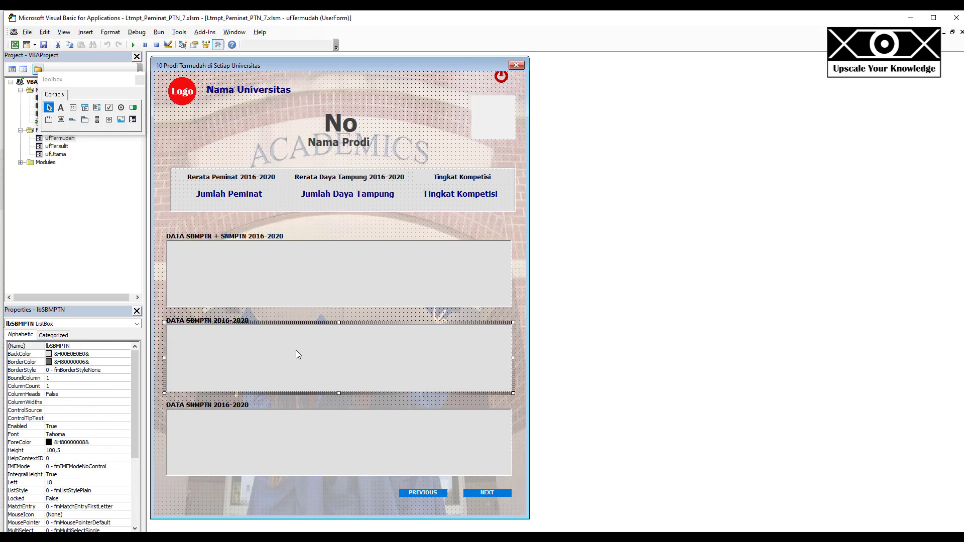
{"action": "left_click", "coordinate": [86, 346]}
{"action": "double_click", "coordinate": [87, 345]}
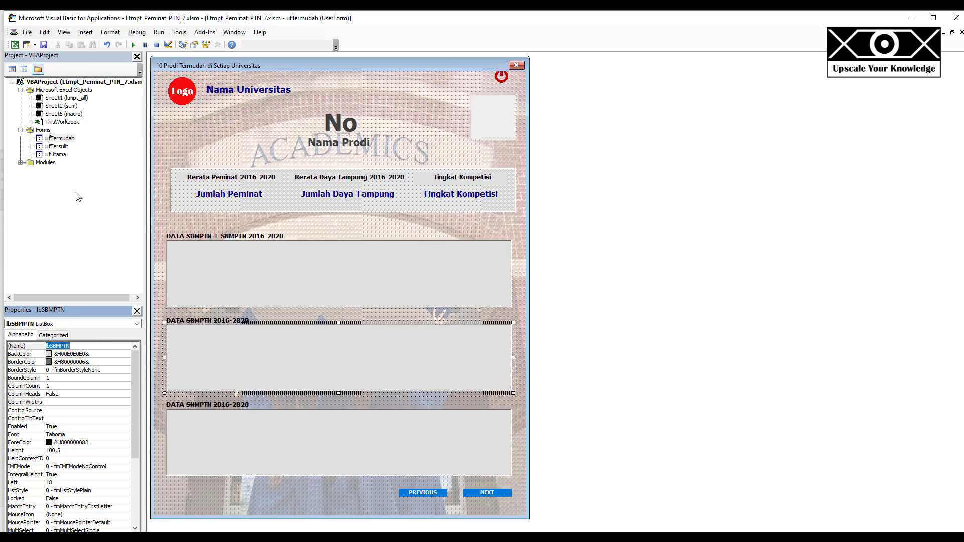
{"action": "double_click", "coordinate": [162, 167]}
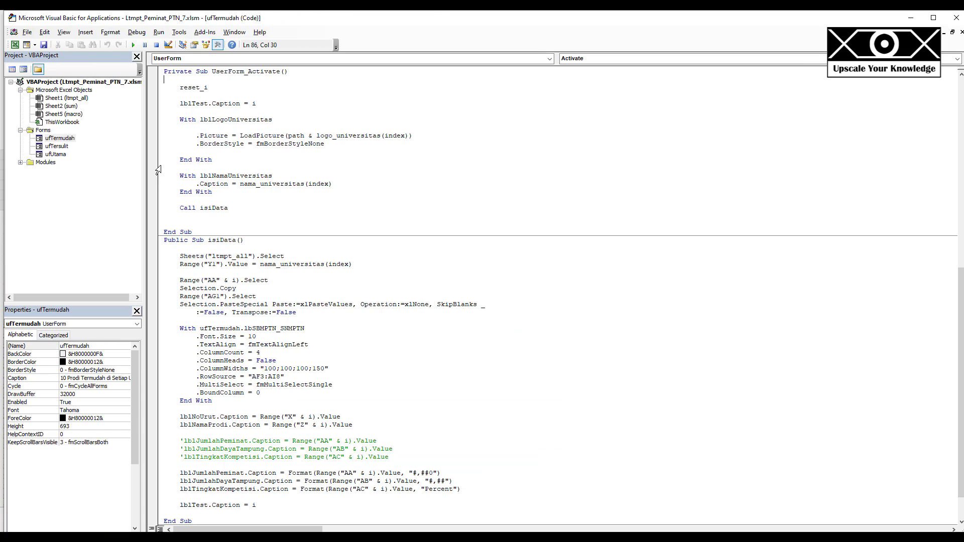
- Duplicate the whole With ufTermudah.lbSBMPTN_SNMPTN block twice below the original, with a blank line between the blocks
{"action": "left_click", "coordinate": [181, 328]}
{"action": "key", "text": "shift+Down"}
{"action": "key", "text": "shift+Down"}
{"action": "key", "text": "shift+Down"}
{"action": "key", "text": "shift+Down"}
{"action": "key", "text": "shift+Down"}
{"action": "key", "text": "shift+Down"}
{"action": "key", "text": "shift+Down"}
{"action": "key", "text": "shift+Down"}
{"action": "key", "text": "shift+Down"}
{"action": "key", "text": "shift+Down"}
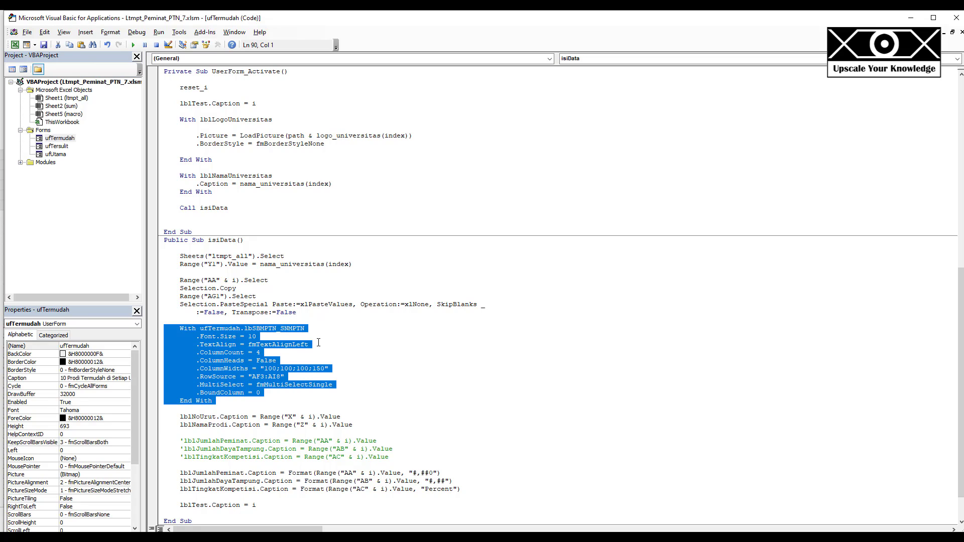
{"action": "key", "text": "ctrl+c"}
{"action": "key", "text": "ctrl+v"}
{"action": "key", "text": "Return"}
{"action": "key", "text": "ctrl+v"}
{"action": "key", "text": "Return"}
{"action": "key", "text": "ctrl+v"}
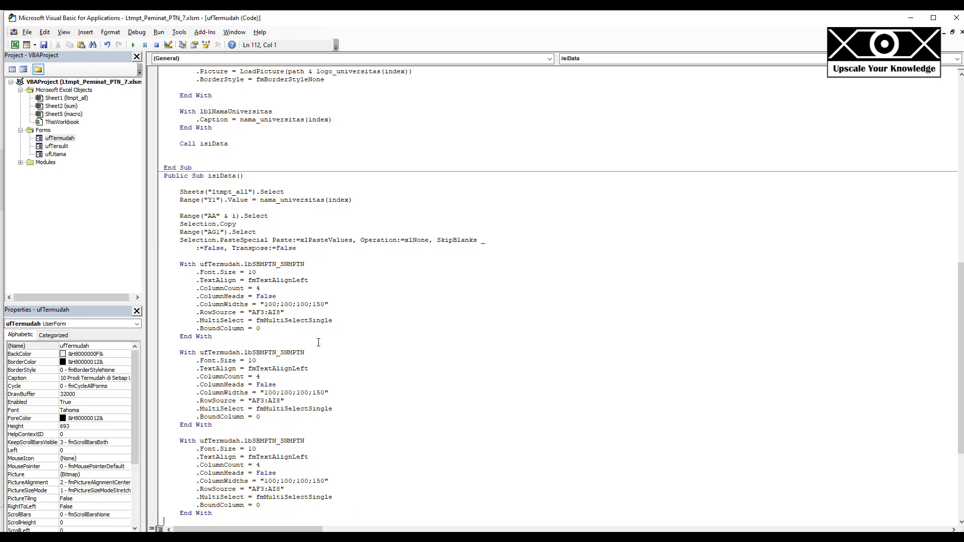
{"action": "key", "text": "Up"}
{"action": "key", "text": "Up"}
{"action": "key", "text": "Up"}
{"action": "key", "text": "Up"}
{"action": "key", "text": "Up"}
{"action": "key", "text": "Up"}
{"action": "key", "text": "Up"}
{"action": "key", "text": "Up"}
{"action": "key", "text": "Up"}
{"action": "key", "text": "Up"}
{"action": "key", "text": "Up"}
{"action": "key", "text": "Up"}
{"action": "key", "text": "Up"}
{"action": "key", "text": "Up"}
{"action": "key", "text": "Up"}
{"action": "key", "text": "Down"}
{"action": "key", "text": "Down"}
{"action": "key", "text": "Down"}
{"action": "key", "text": "Down"}
{"action": "key", "text": "Down"}
{"action": "key", "text": "Down"}
{"action": "key", "text": "Down"}
{"action": "key", "text": "Down"}
{"action": "key", "text": "Down"}
{"action": "key", "text": "Down"}
{"action": "key", "text": "Down"}
{"action": "key", "text": "BackSpace"}
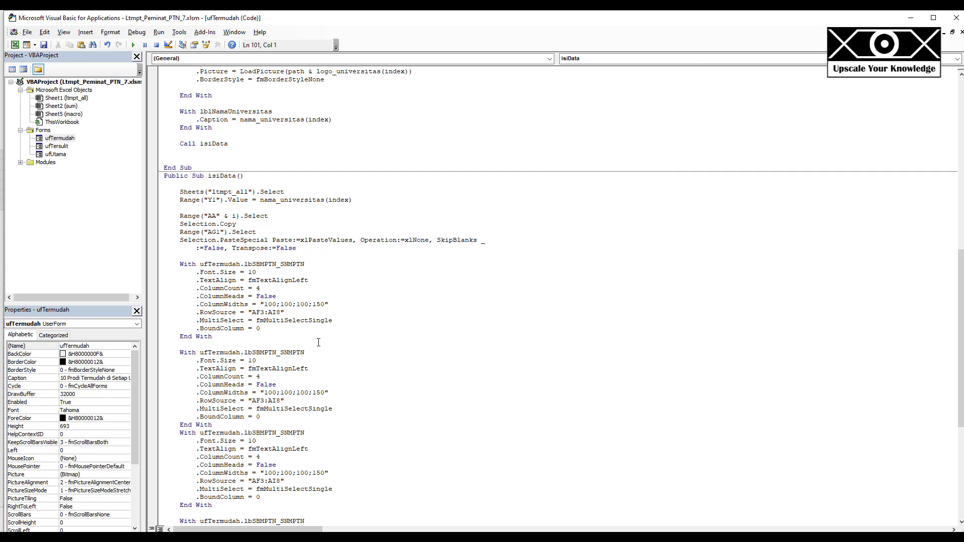
{"action": "key", "text": "ctrl+z"}
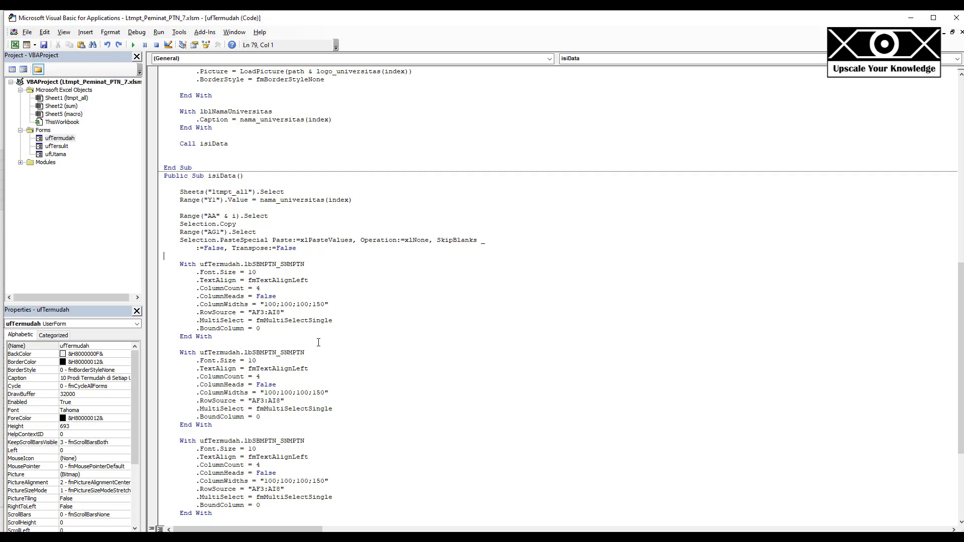
- Add the comment 'lbSBMPTN_SNMPTN on its own line above the first list box block
{"action": "key", "text": "Return"}
{"action": "key", "text": "Up"}
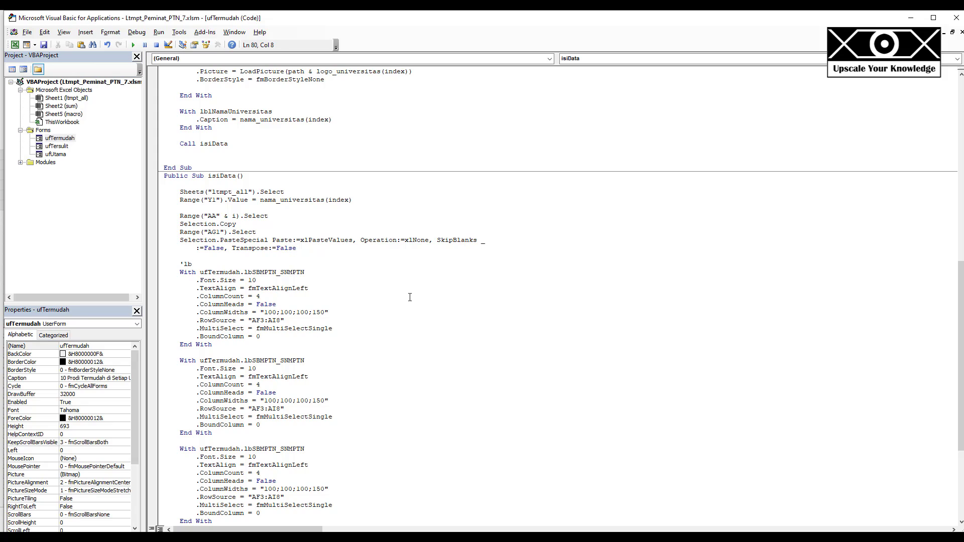
{"action": "left_click_drag", "start_coordinate": [305, 273], "coordinate": [184, 265]}
{"action": "key", "text": "ctrl+v"}
- Copy the 'lbSBMPTN_SNMPTN comment line above the second and third list box blocks
{"action": "key", "text": "Home"}
{"action": "key", "text": "shift+Down"}
{"action": "key", "text": "ctrl+End"}
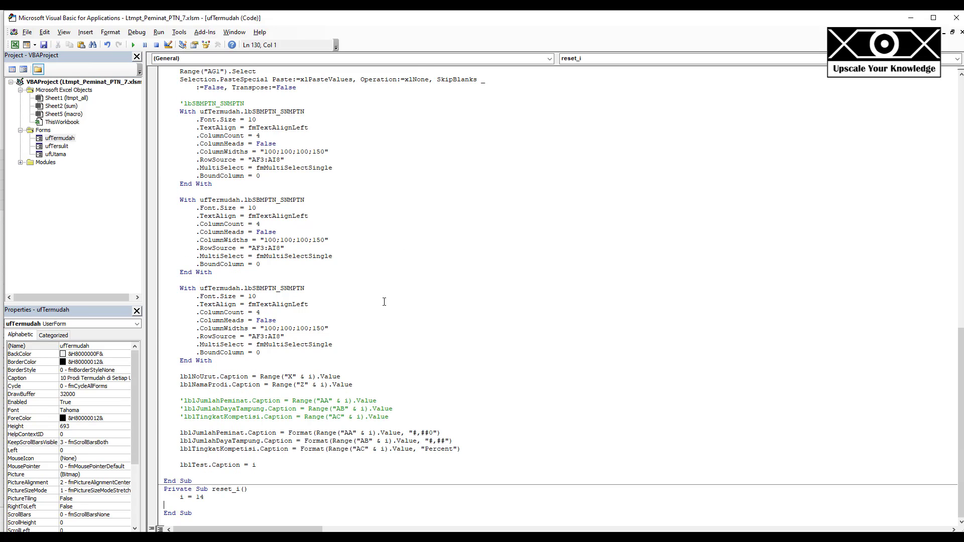
{"action": "left_click", "coordinate": [324, 184]}
{"action": "key", "text": "ctrl+v"}
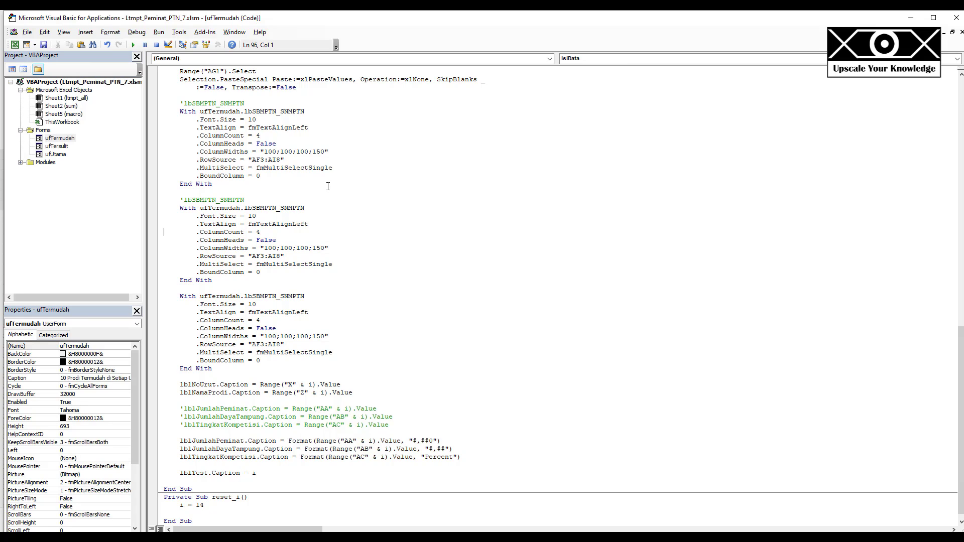
{"action": "key", "text": "Down"}
{"action": "key", "text": "Down"}
{"action": "key", "text": "Down"}
{"action": "key", "text": "ctrl+v"}
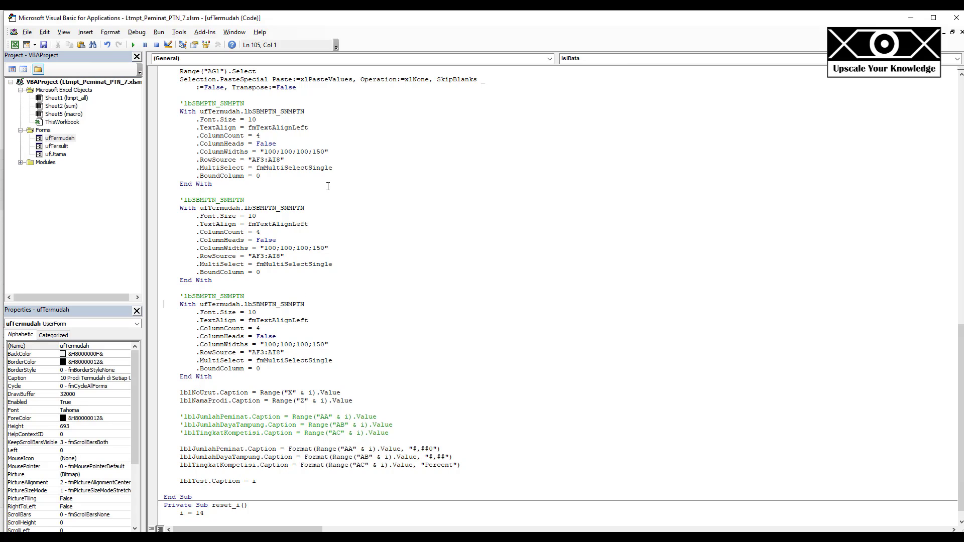
- Change both the comment and the list box reference of the second With block to lbSBMPTN
{"action": "left_click", "coordinate": [221, 200]}
{"action": "key", "text": "shift+End"}
{"action": "key", "text": "Delete"}
{"action": "key", "text": "ctrl+shift+Left"}
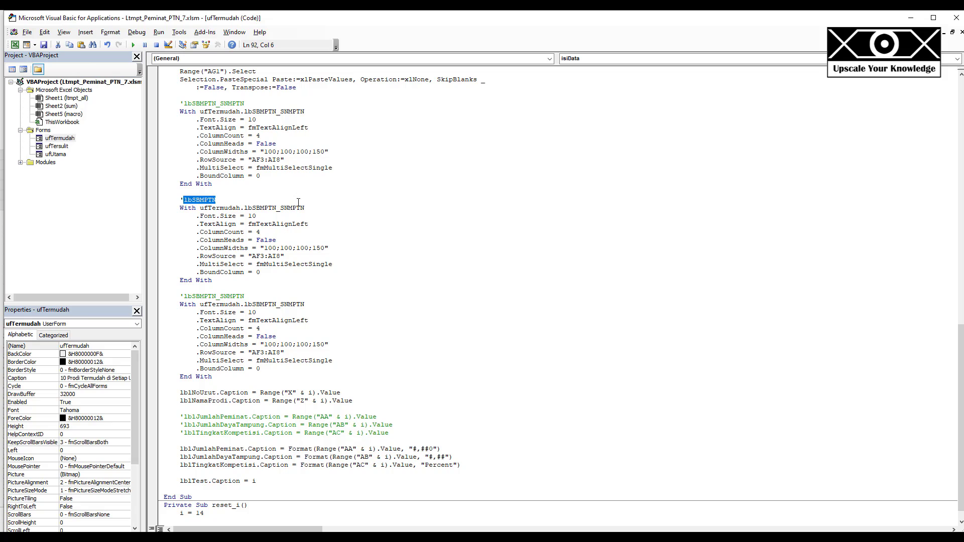
{"action": "double_click", "coordinate": [295, 208]}
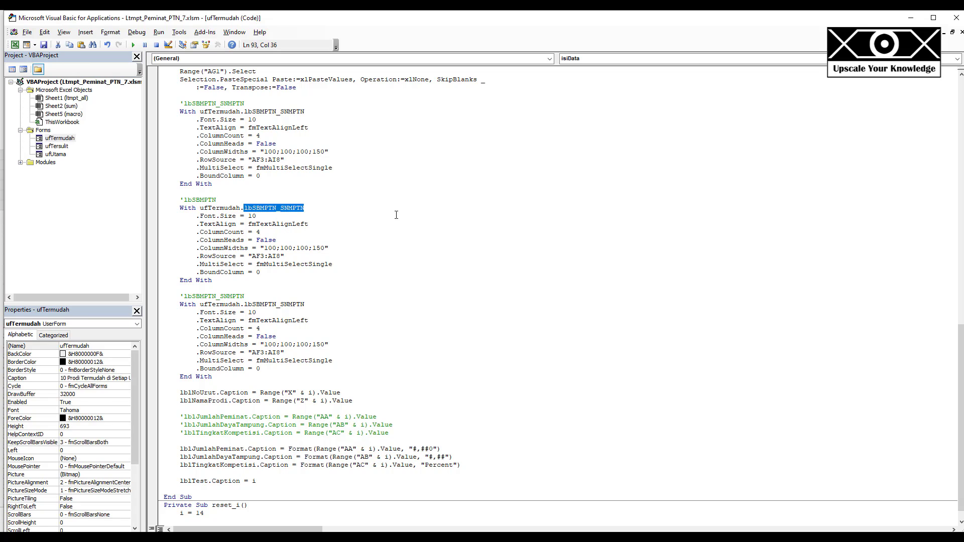
{"action": "key", "text": "ctrl+v"}
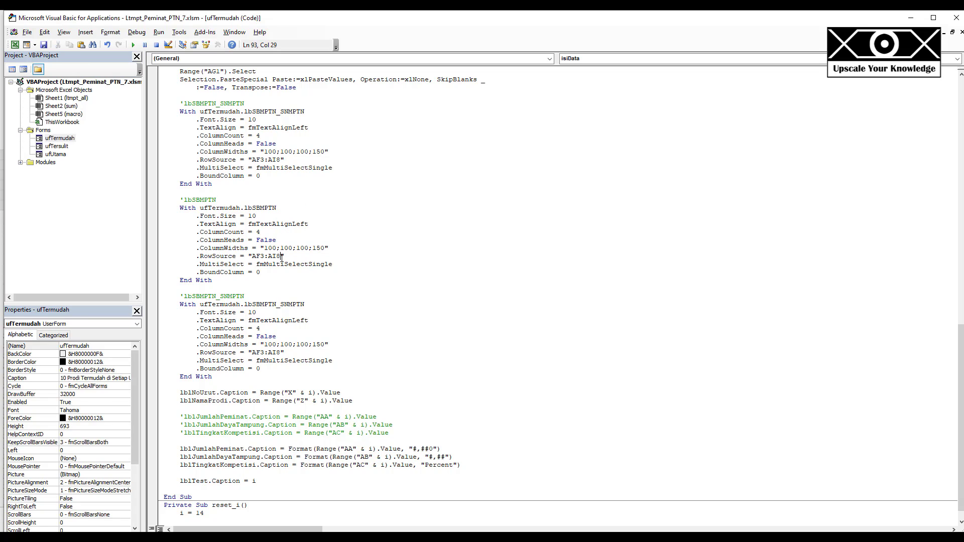
- Check the SBMPTN table's range on the ltmpt_all sheet and set the lbSBMPTN block's RowSource to "AF11:AI16"
{"action": "key", "text": "ctrl+shift+Left"}
{"action": "key", "text": "ctrl+shift+Left"}
{"action": "key", "text": "ctrl+shift+Left"}
{"action": "key", "text": "alt+Tab"}
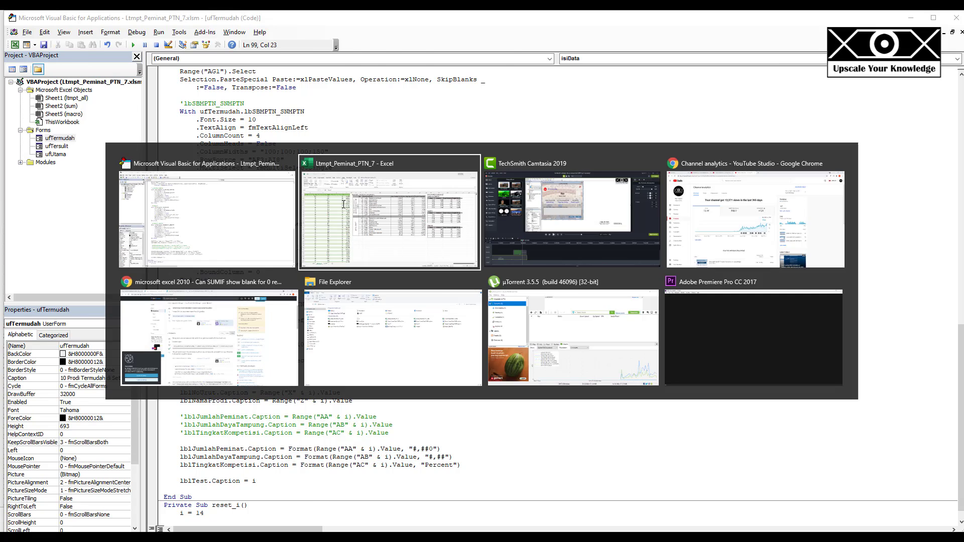
{"action": "left_click_drag", "start_coordinate": [707, 238], "coordinate": [850, 283]}
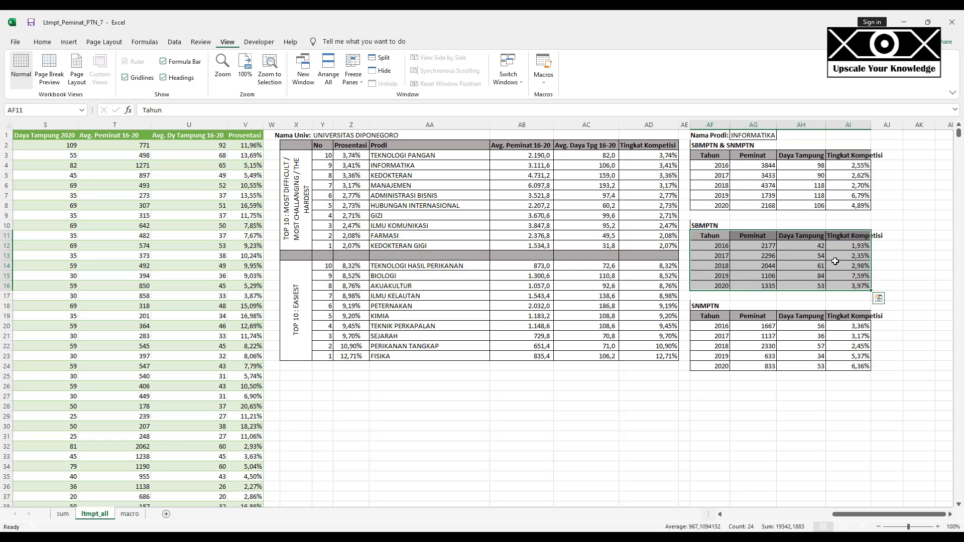
{"action": "key", "text": "alt+F11"}
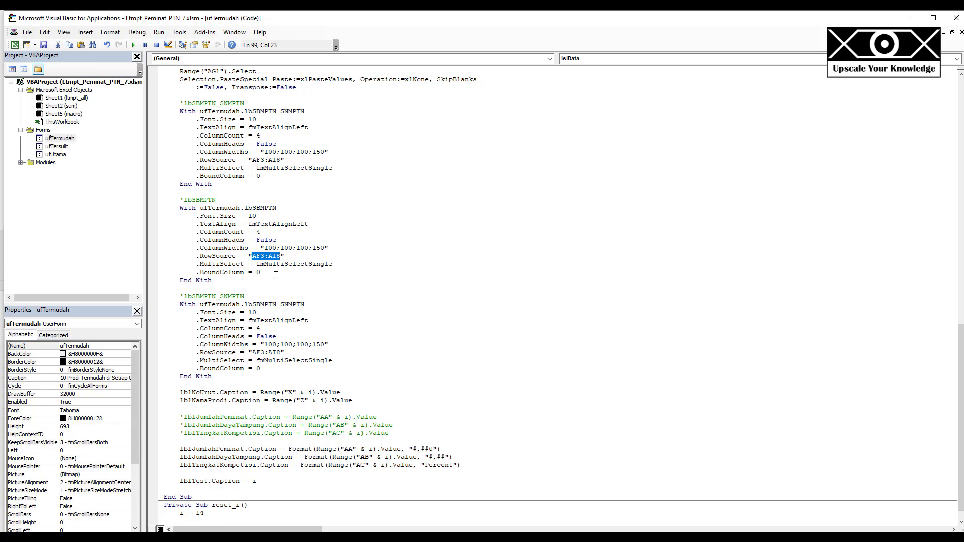
{"action": "left_click", "coordinate": [260, 256]}
{"action": "key", "text": "shift+Right"}
{"action": "type", "text": "11"}
{"action": "key", "text": "shift+Right"}
{"action": "type", "text": "16"}
{"action": "key", "text": "alt+F11"}
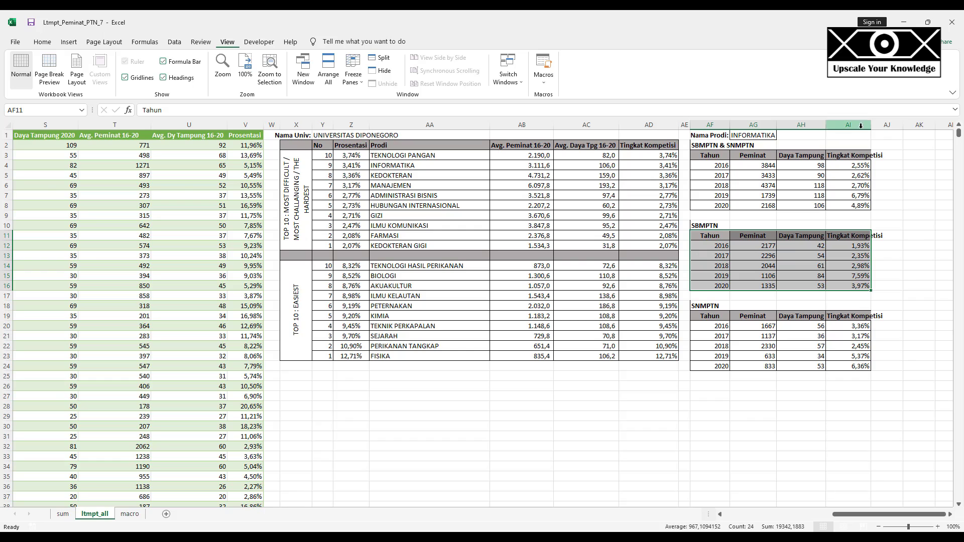
- Change the comment above the third list box block in the isiData code to 'lbSNMPTN
{"action": "key", "text": "alt+Tab"}
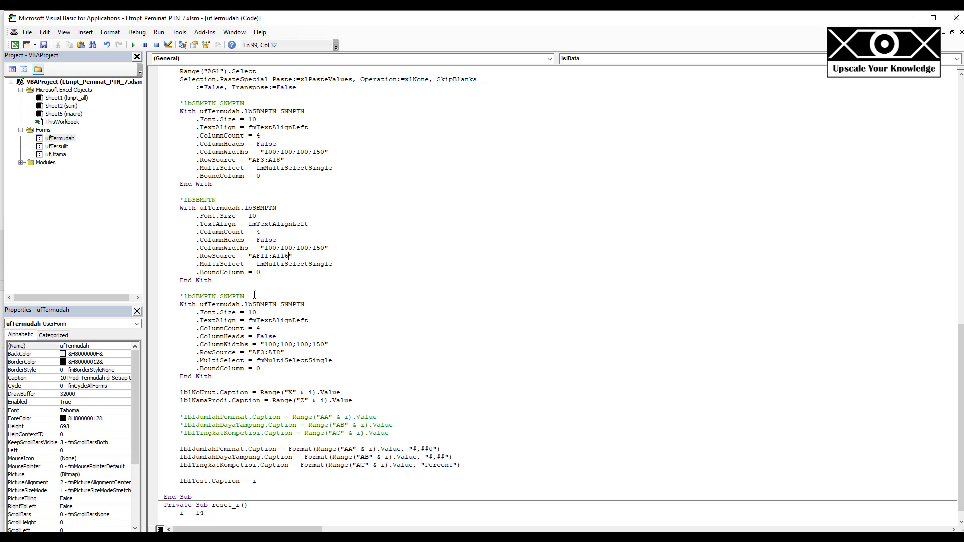
{"action": "left_click", "coordinate": [241, 297]}
{"action": "key", "text": "Left"}
{"action": "key", "text": "Left"}
{"action": "key", "text": "shift+Home"}
{"action": "key", "text": "shift+Right"}
{"action": "key", "text": "shift+Right"}
{"action": "key", "text": "shift+Right"}
{"action": "key", "text": "shift+Right"}
{"action": "key", "text": "Delete"}
{"action": "key", "text": "BackSpace"}
- Replace the list box reference in the third With statement with lbSNMPTN, copied from the comment above it
{"action": "double_click", "coordinate": [200, 295]}
{"action": "key", "text": "ctrl+c"}
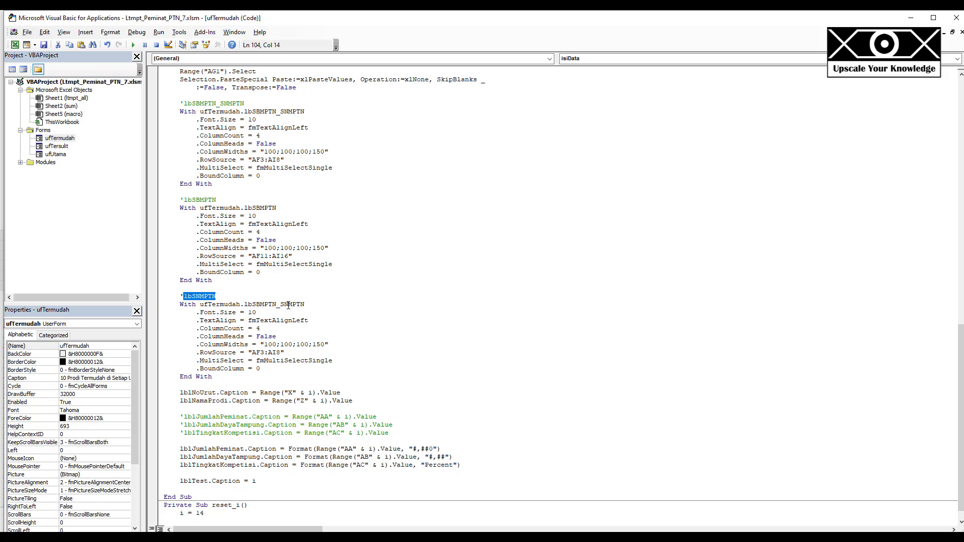
{"action": "double_click", "coordinate": [290, 306]}
{"action": "key", "text": "ctrl+v"}
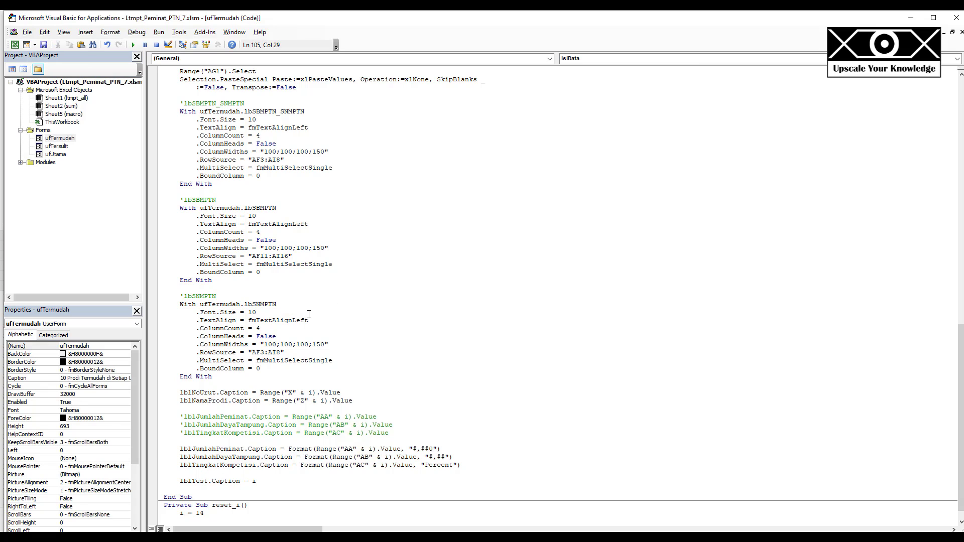
- Check the SNMPTN table's range on the ltmpt_all sheet and set the lbSNMPTN block's RowSource to "AF19:AI24"
{"action": "key", "text": "alt+F11"}
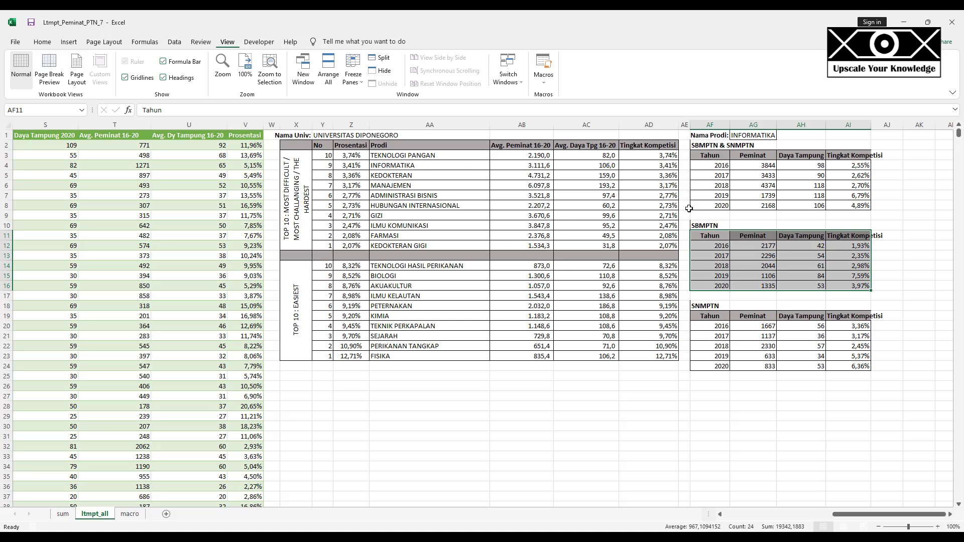
{"action": "left_click_drag", "start_coordinate": [700, 314], "coordinate": [856, 368]}
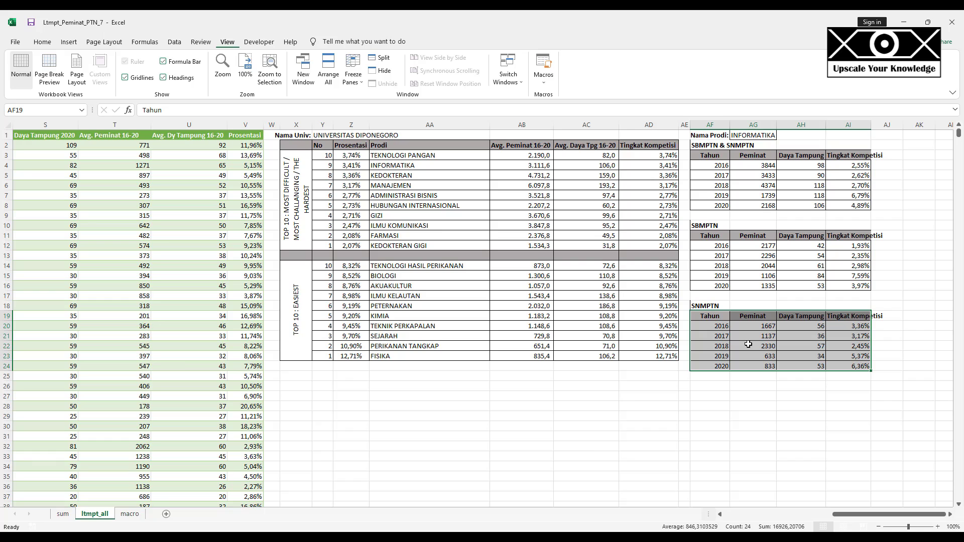
{"action": "key", "text": "alt+F11"}
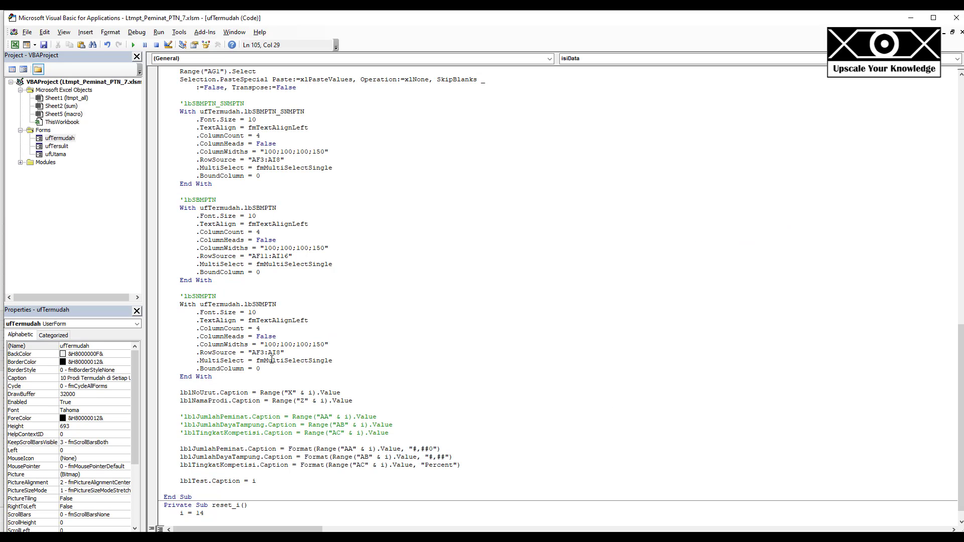
{"action": "left_click", "coordinate": [261, 353]}
{"action": "key", "text": "shift+Right"}
{"action": "type", "text": "19"}
{"action": "key", "text": "shift+Left"}
{"action": "type", "text": "24"}
- Check the ranking table's columns on ltmpt_all, pointing lblNoUrut to column "Y" and lblNamaProdi to column "AA"
{"action": "key", "text": "alt+F11"}
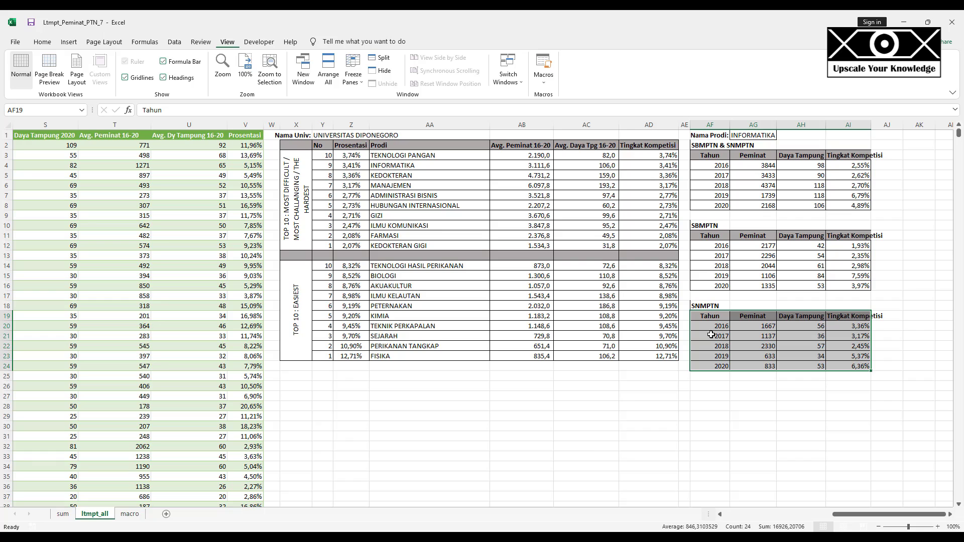
{"action": "key", "text": "alt+F11"}
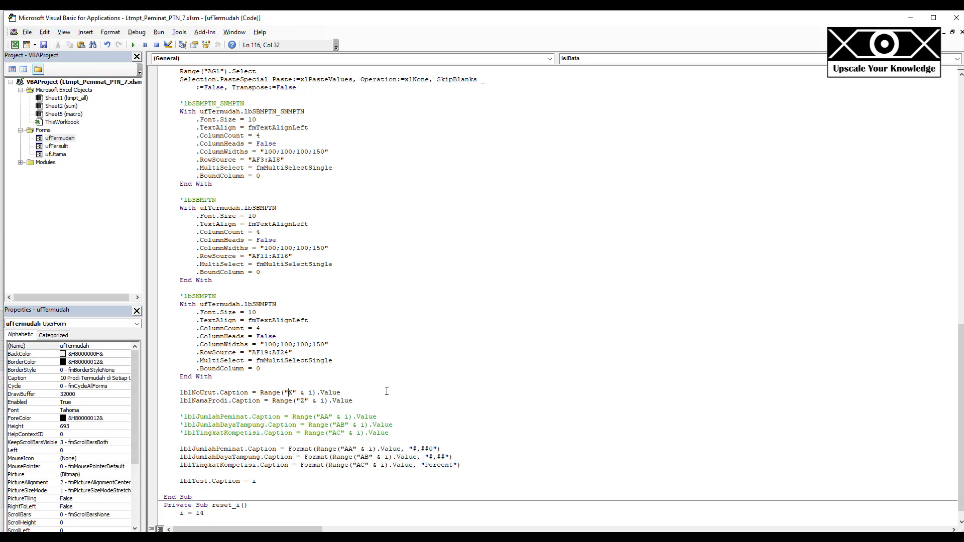
{"action": "key", "text": "alt+Tab"}
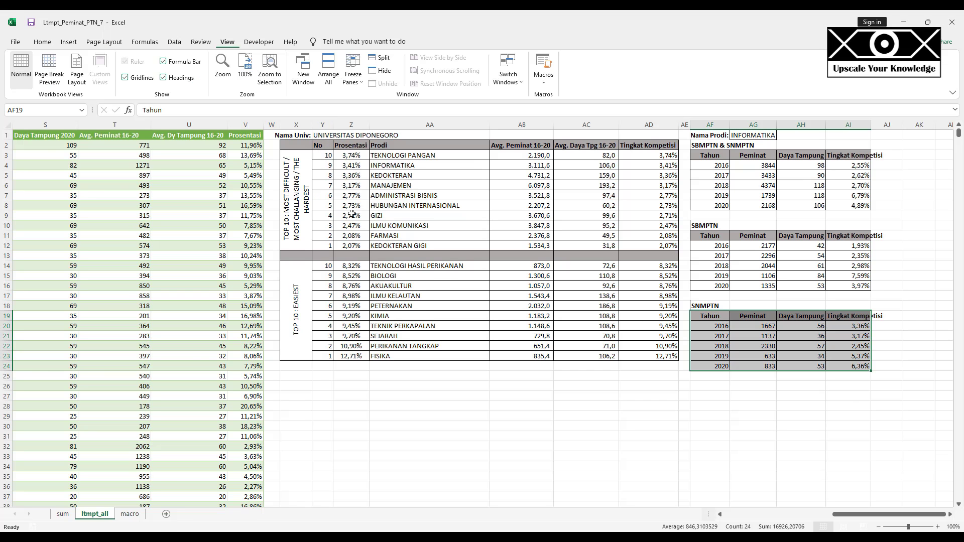
{"action": "key", "text": "alt+Tab"}
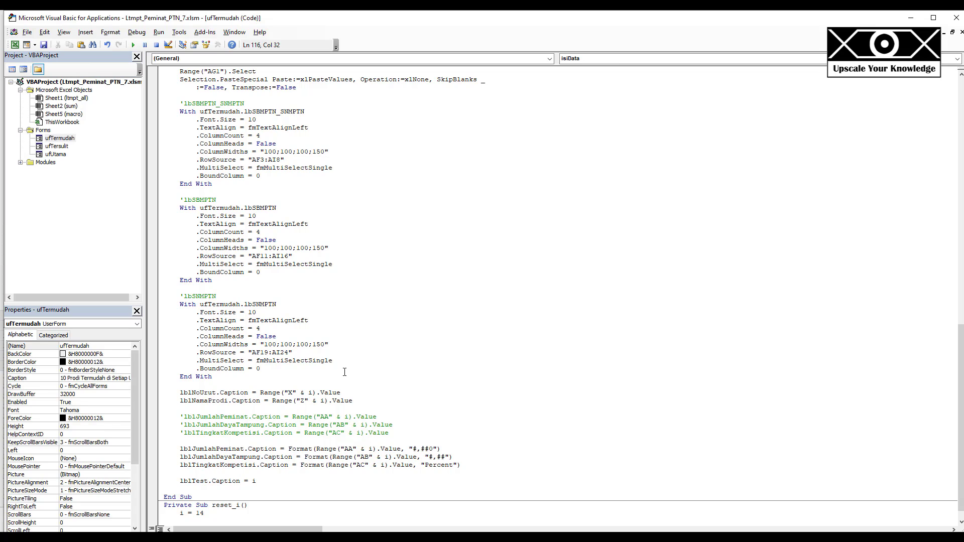
{"action": "key", "text": "shift+Right"}
{"action": "type", "text": "Y"}
{"action": "key", "text": "alt+Tab"}
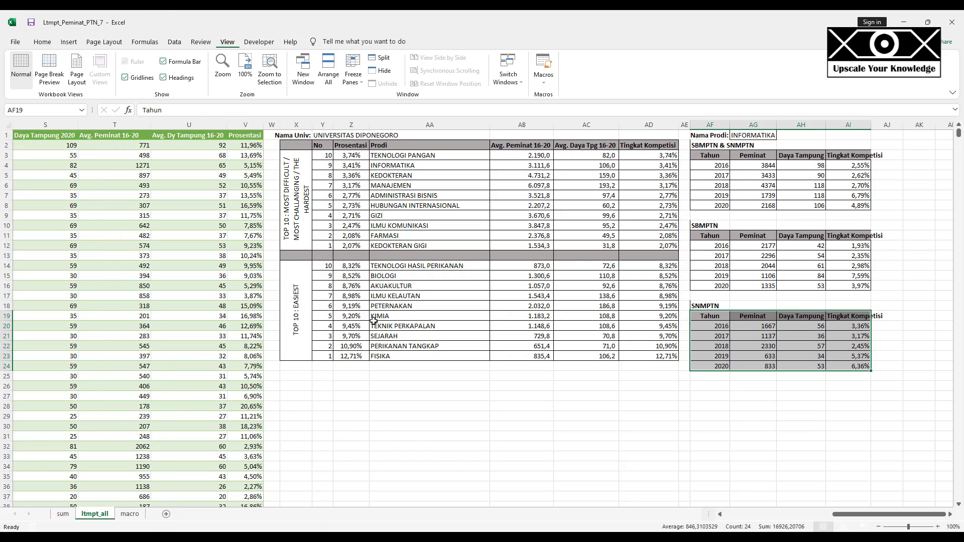
{"action": "key", "text": "alt+Tab"}
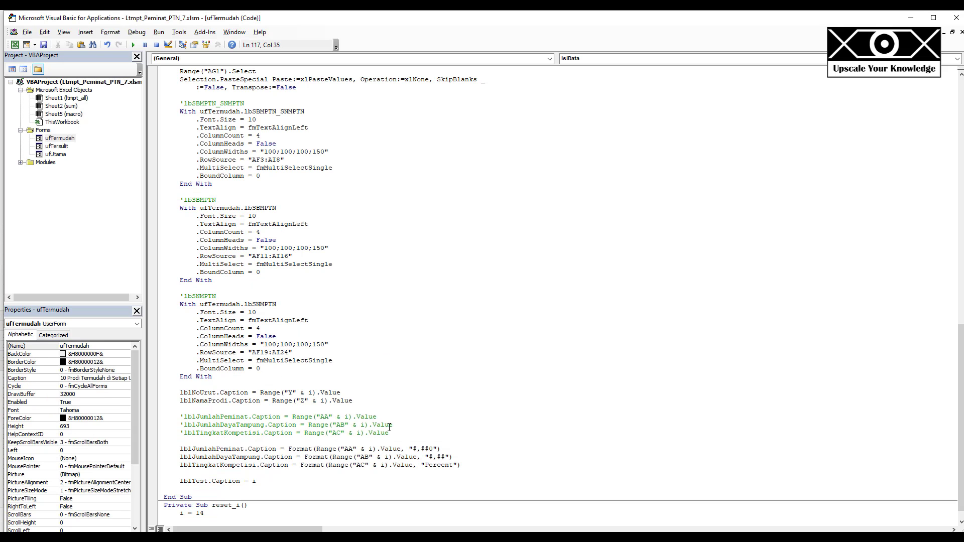
{"action": "key", "text": "shift+Right"}
{"action": "type", "text": "AA"}
- Delete the three commented-out caption lines and the extra blank line below the lblNamaProdi line
{"action": "left_click", "coordinate": [393, 415]}
{"action": "key", "text": "Home"}
{"action": "key", "text": "shift+Down"}
{"action": "key", "text": "shift+Down"}
{"action": "key", "text": "shift+Down"}
{"action": "key", "text": "Delete"}
{"action": "key", "text": "shift+Down"}
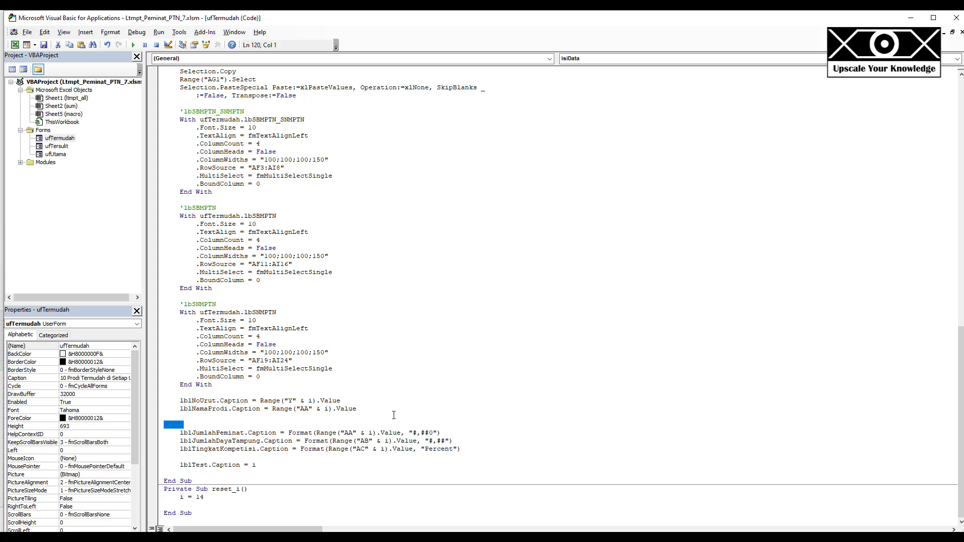
{"action": "key", "text": "Delete"}
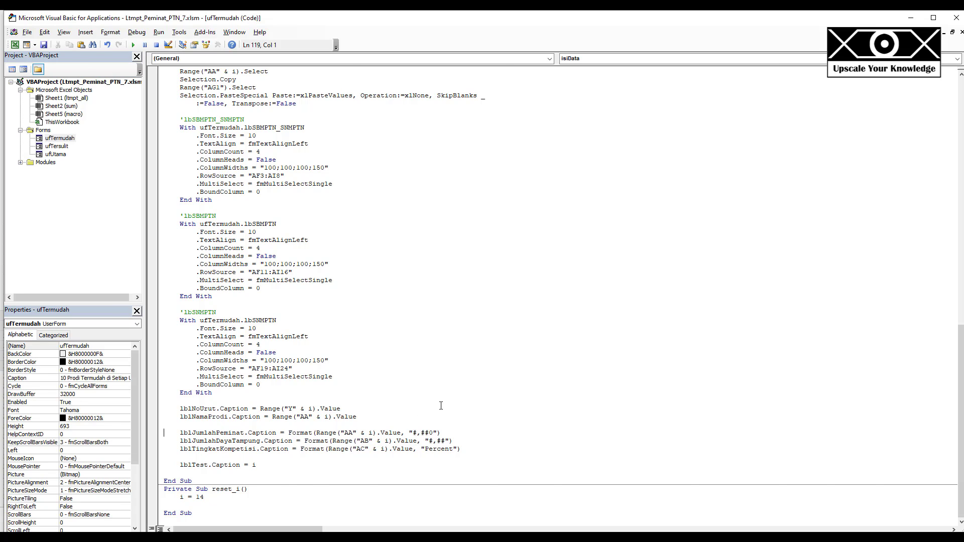
- Point the lblJumlahPeminat, lblJumlahDayaTampung and lblTingkatKompetisi captions to columns AB, AC and AD, after checking the sheet
{"action": "key", "text": "alt+F11"}
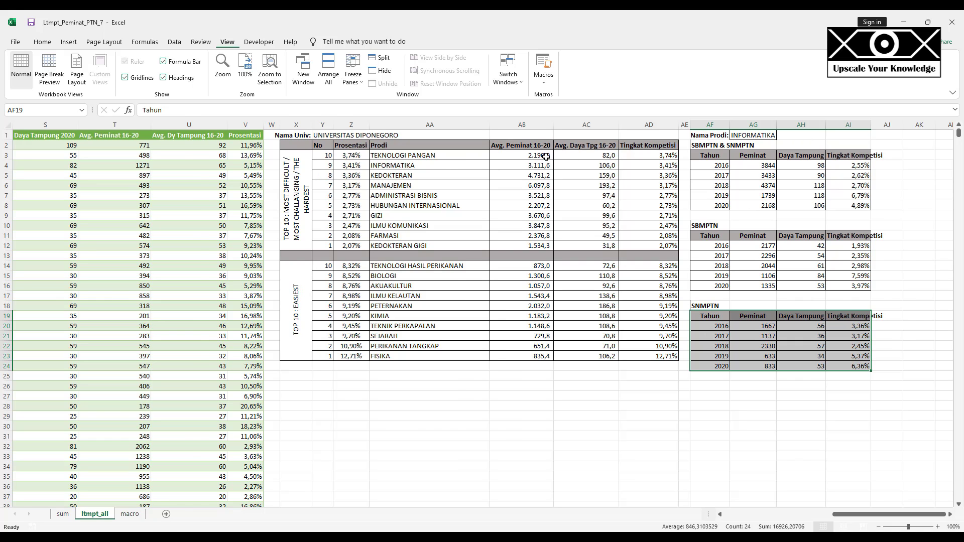
{"action": "key", "text": "alt+F11"}
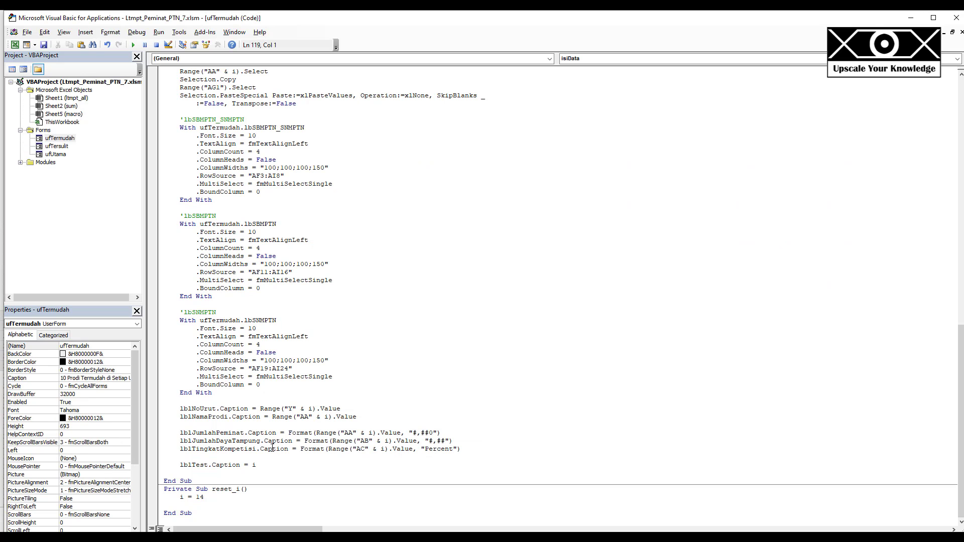
{"action": "left_click", "coordinate": [276, 433]}
{"action": "key", "text": "Right"}
{"action": "key", "text": "shift+Right"}
{"action": "type", "text": "B"}
{"action": "key", "text": "Down"}
{"action": "key", "text": "shift+Left"}
{"action": "type", "text": "C"}
{"action": "key", "text": "shift+Left"}
{"action": "type", "text": "D"}
{"action": "left_click", "coordinate": [313, 264]}
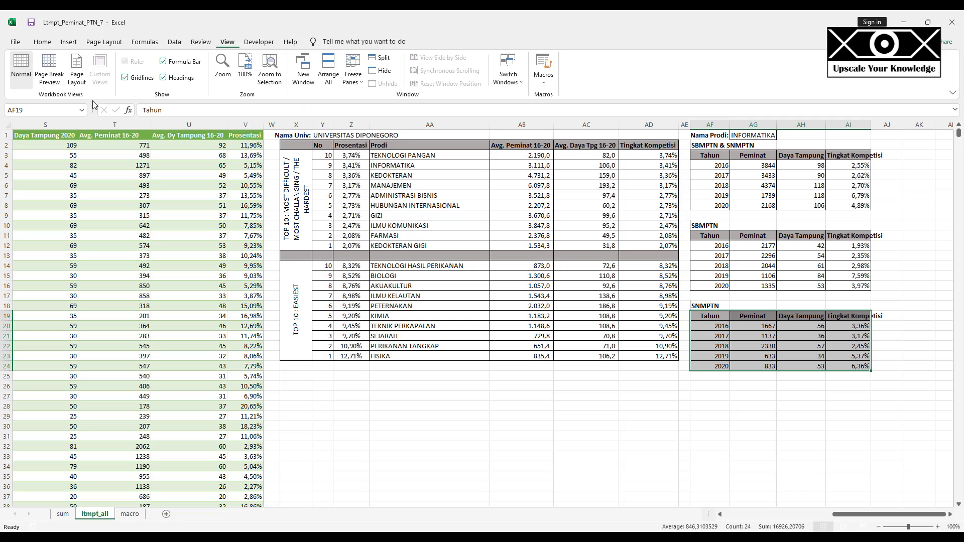
- Launch the university list form from the macro sheet and open Prodi Termudah for Universitas Indonesia
{"action": "left_click", "coordinate": [15, 45]}
{"action": "left_click", "coordinate": [130, 514]}
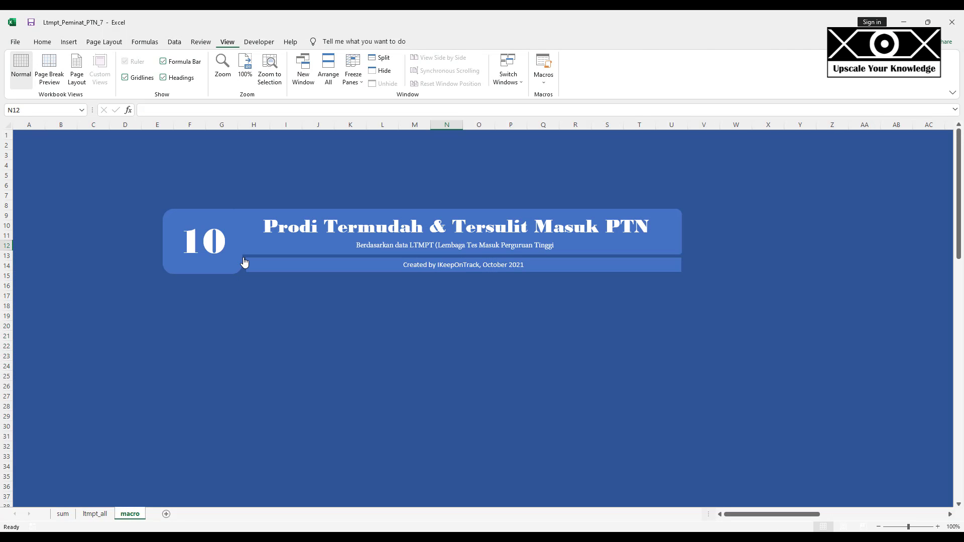
{"action": "left_click", "coordinate": [244, 245]}
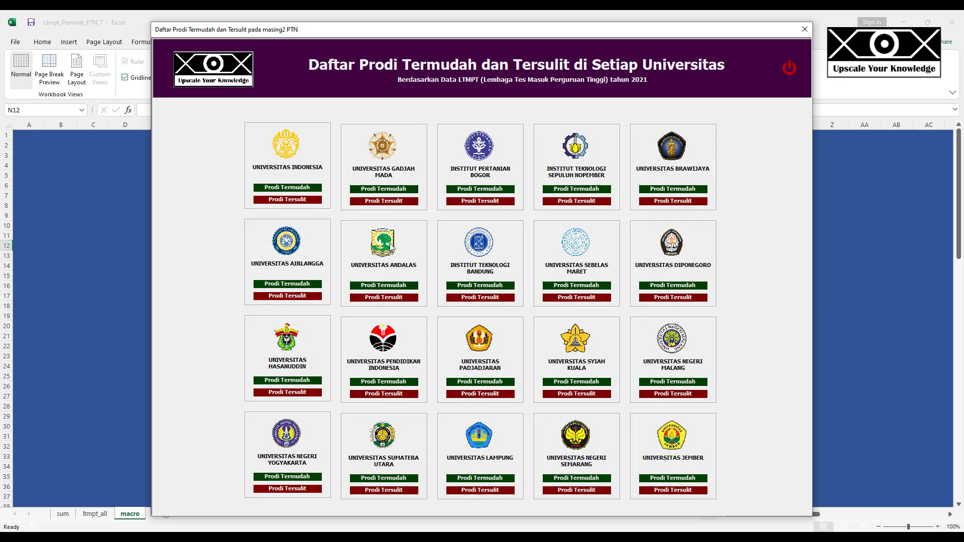
{"action": "left_click", "coordinate": [288, 189]}
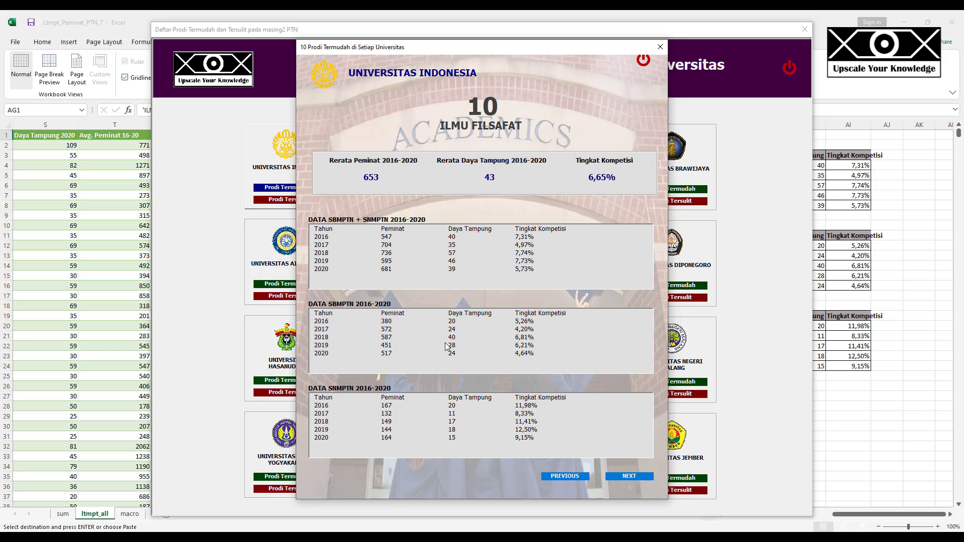
- Page forward through the study programs to check all three data lists, and close both forms
{"action": "left_click", "coordinate": [630, 475]}
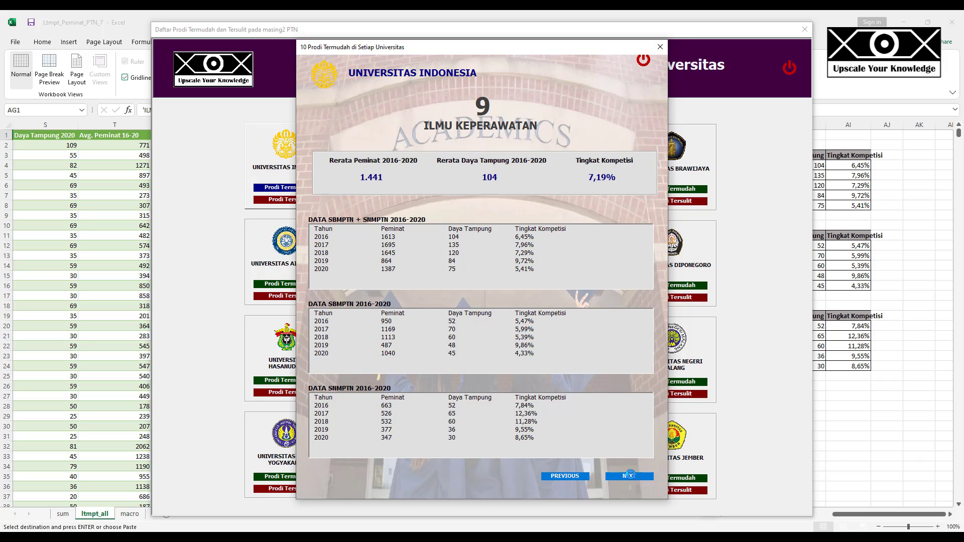
{"action": "left_click", "coordinate": [631, 475]}
{"action": "left_click", "coordinate": [630, 475]}
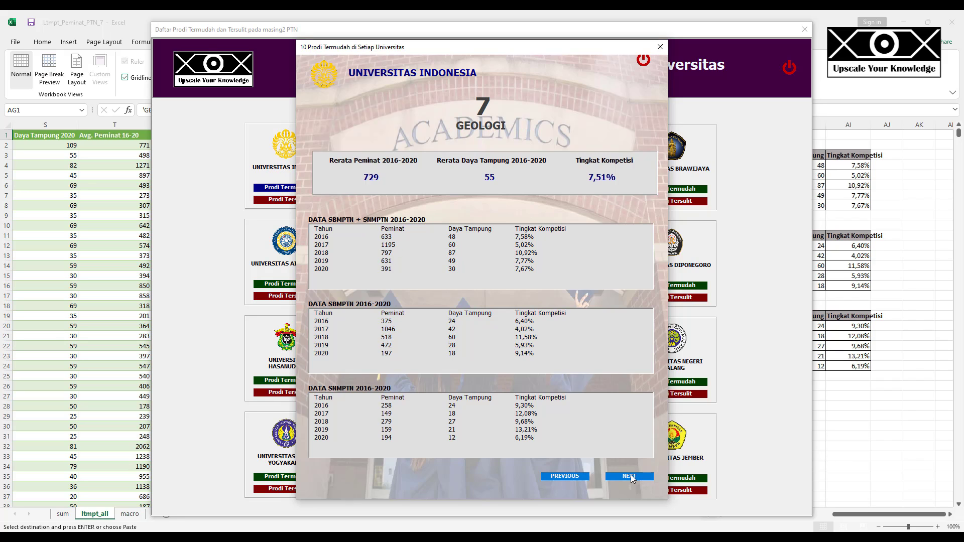
{"action": "left_click", "coordinate": [631, 475]}
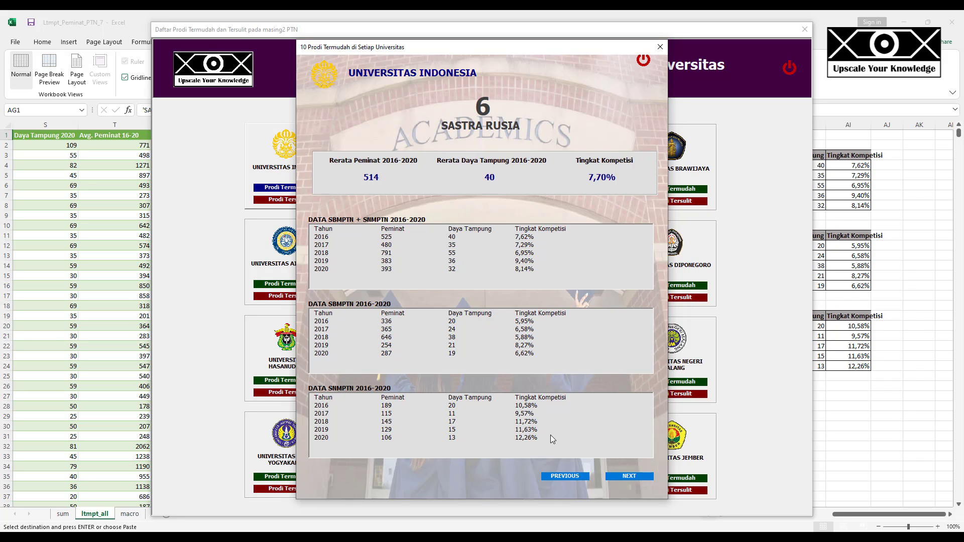
{"action": "left_click", "coordinate": [642, 60]}
{"action": "left_click", "coordinate": [788, 67]}
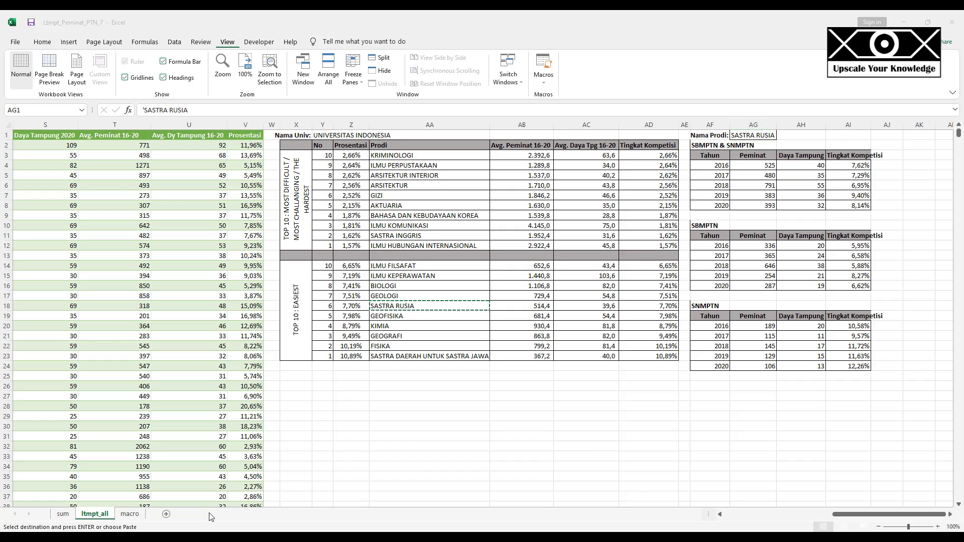
- Return to the ufTermudah form design and move the power-off icon and the blank square below it slightly down
{"action": "key", "text": "alt+F11"}
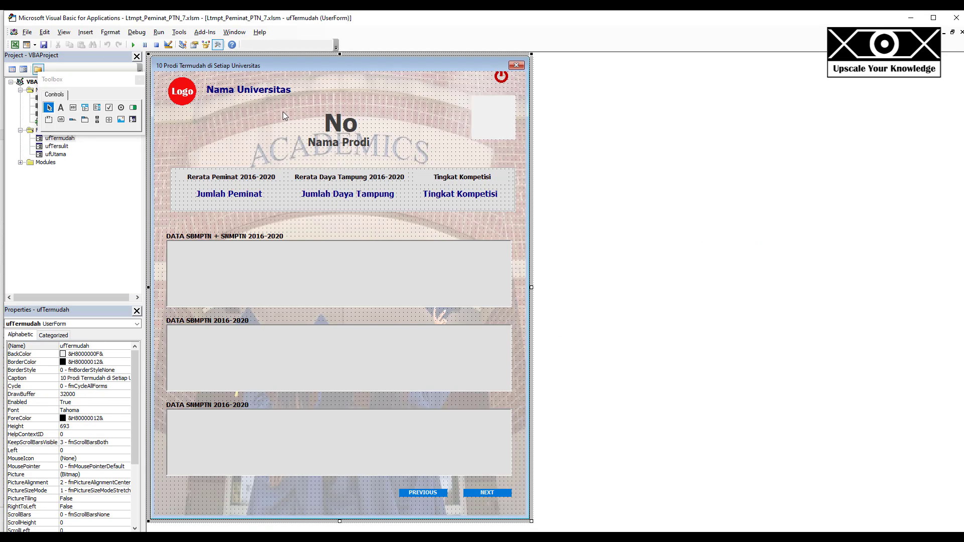
{"action": "left_click", "coordinate": [501, 82]}
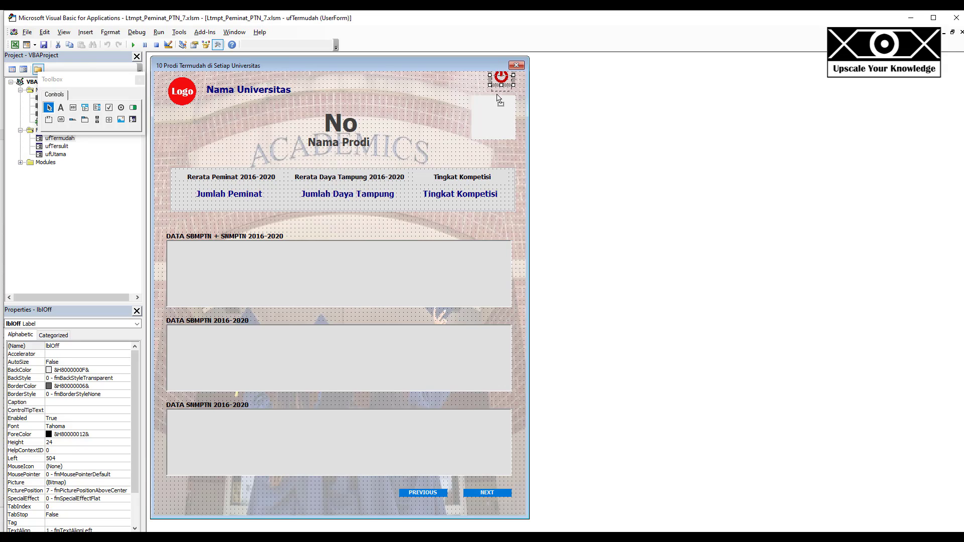
{"action": "left_click_drag", "start_coordinate": [494, 109], "coordinate": [495, 122]}
{"action": "left_click", "coordinate": [497, 105]}
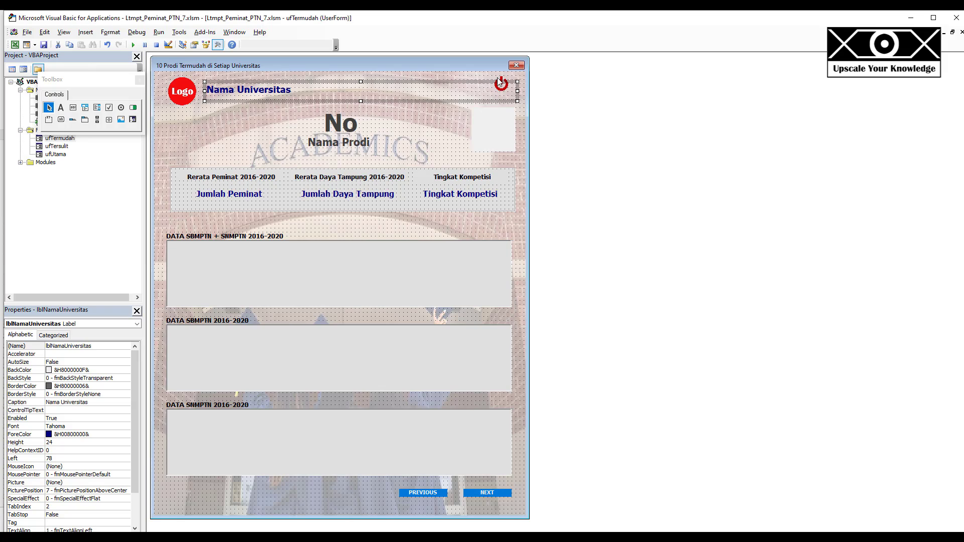
{"action": "left_click", "coordinate": [501, 82]}
{"action": "mouse_move", "coordinate": [501, 83]}
{"action": "left_mouse_down"}
{"action": "mouse_move", "coordinate": [500, 95]}
{"action": "mouse_move", "coordinate": [501, 87]}
{"action": "left_mouse_up"}
- Shorten the three list boxes on ufTermudah, making lbSBMPTN_SNMPTN about 90 high and lbSNMPTN about 85.5 high
{"action": "left_click", "coordinate": [350, 304]}
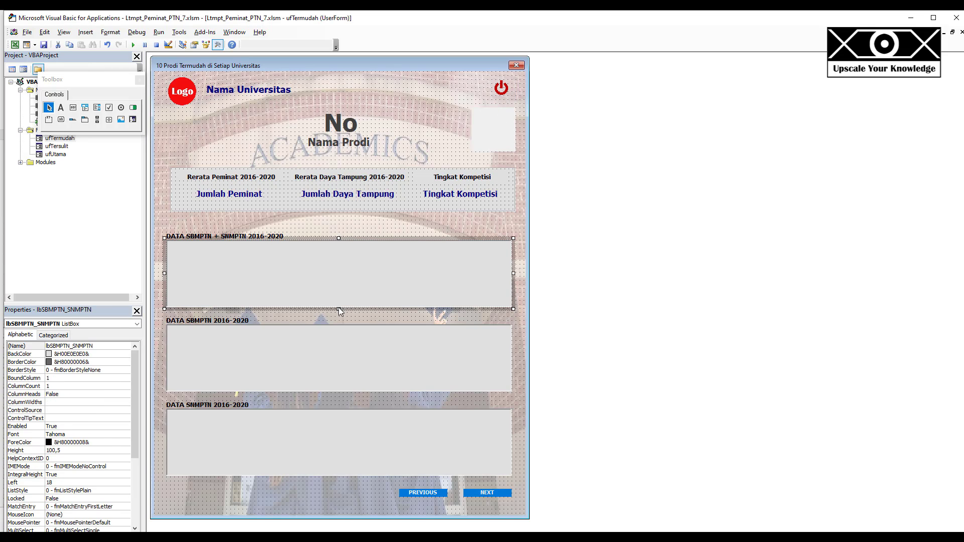
{"action": "left_click_drag", "start_coordinate": [338, 308], "coordinate": [339, 300]}
{"action": "left_click", "coordinate": [333, 358]}
{"action": "left_click_drag", "start_coordinate": [339, 393], "coordinate": [338, 385]}
{"action": "left_click", "coordinate": [340, 469]}
{"action": "left_click_drag", "start_coordinate": [339, 477], "coordinate": [338, 469]}
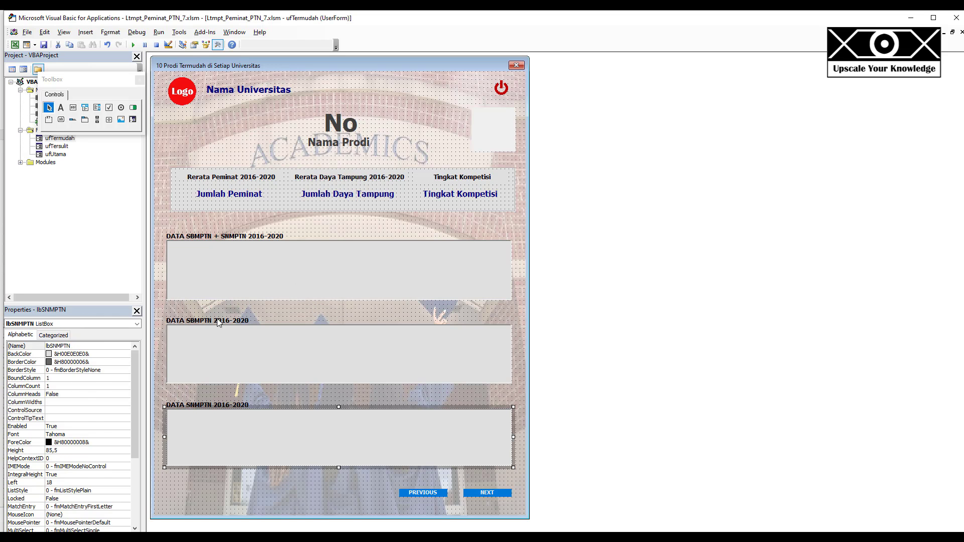
- Move the SBMPTN and the SBMPTN + SNMPTN headings with their list boxes down to even out the spacing
{"action": "left_click", "coordinate": [217, 320]}
{"action": "left_click_drag", "start_coordinate": [221, 346], "coordinate": [221, 359]}
{"action": "left_click", "coordinate": [226, 236]}
{"action": "left_click", "coordinate": [239, 281], "text": "shift"}
{"action": "left_click_drag", "start_coordinate": [239, 284], "coordinate": [239, 305]}
- Move the averages panel and the No and Nama Prodi labels down, and reduce the form's height to 681
{"action": "left_click", "coordinate": [230, 195]}
{"action": "left_click", "coordinate": [348, 195], "text": "shift"}
{"action": "left_click_drag", "start_coordinate": [347, 167], "coordinate": [483, 123]}
{"action": "left_click_drag", "start_coordinate": [325, 162], "coordinate": [326, 170]}
{"action": "left_click", "coordinate": [334, 240]}
{"action": "left_click_drag", "start_coordinate": [339, 521], "coordinate": [339, 513]}
{"action": "left_click_drag", "start_coordinate": [343, 176], "coordinate": [483, 131]}
{"action": "left_click_drag", "start_coordinate": [336, 170], "coordinate": [336, 178]}
{"action": "left_click", "coordinate": [351, 232]}
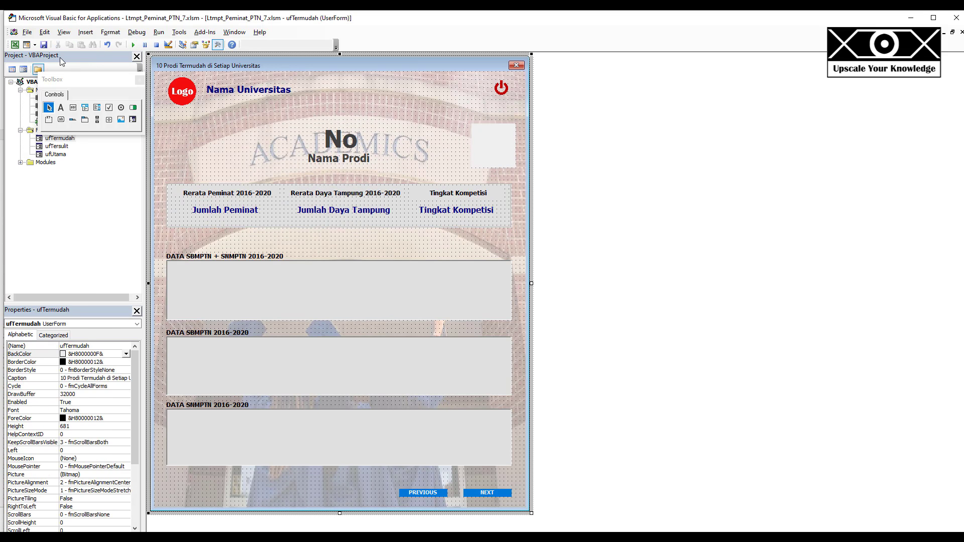
- Launch the form from the macro sheet, check the Prodi Termudah layout for Universitas Gadjah Mada, and close it
{"action": "left_click", "coordinate": [16, 45]}
{"action": "left_click", "coordinate": [135, 514]}
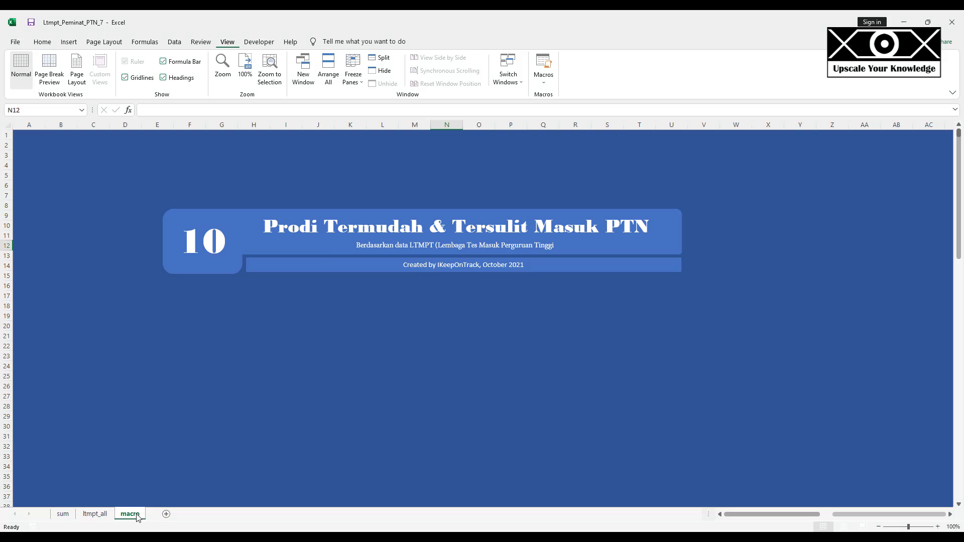
{"action": "left_click", "coordinate": [333, 220]}
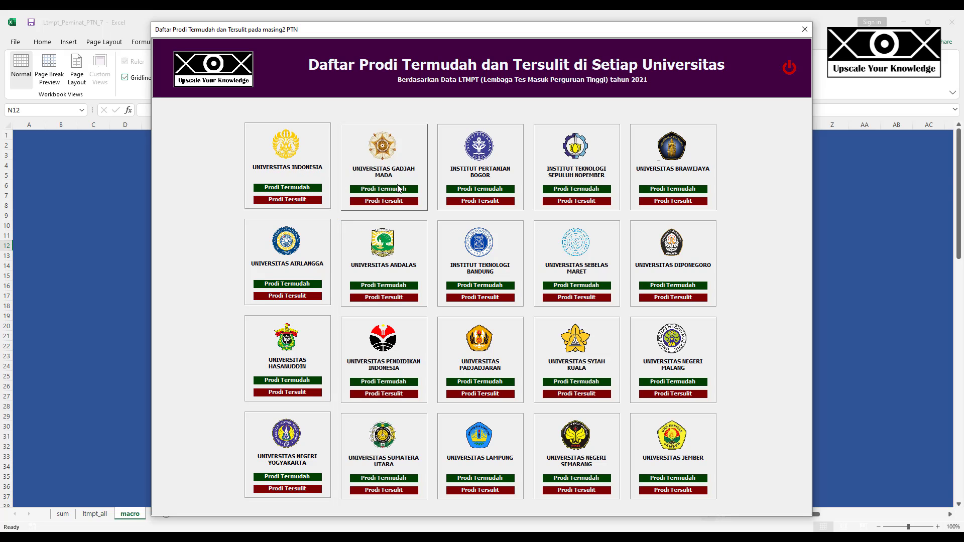
{"action": "left_click", "coordinate": [397, 188]}
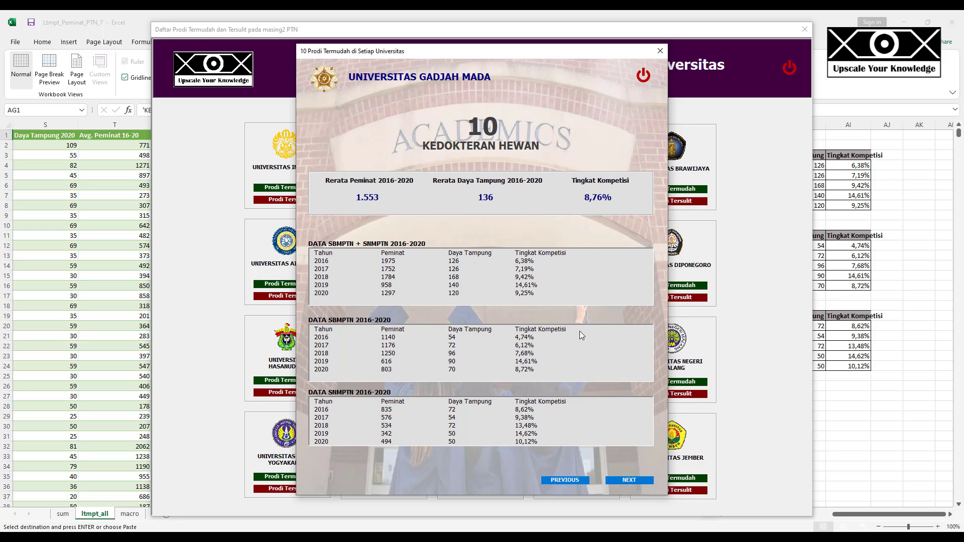
{"action": "left_click", "coordinate": [643, 76]}
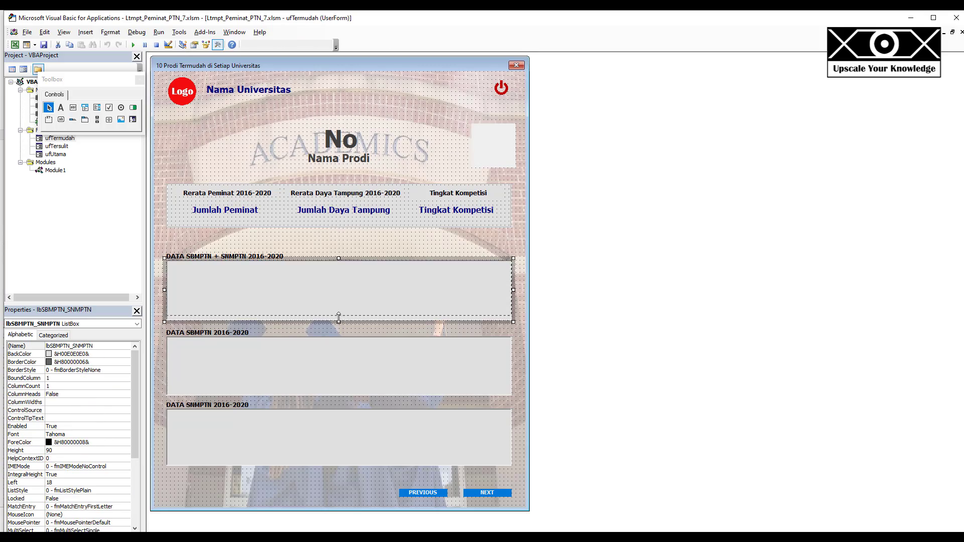
- Shorten the list boxes further, tighten their spacing, and reduce the ufTermudah form's height to 654
{"action": "left_click", "coordinate": [224, 260]}
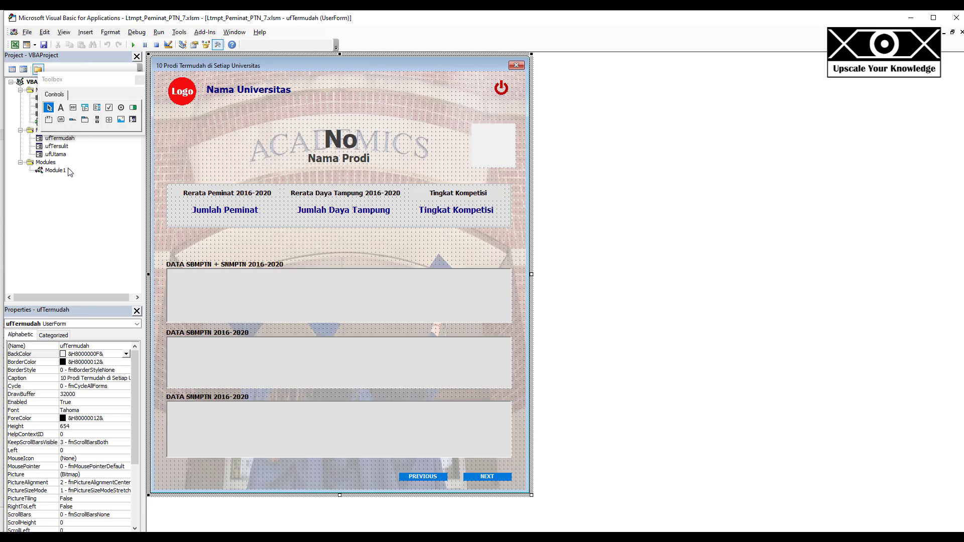
- Run the main form from Module1, review Institut Pertanian Bogor's easiest programmes from rank 10 to 7, and close both forms
{"action": "double_click", "coordinate": [55, 171]}
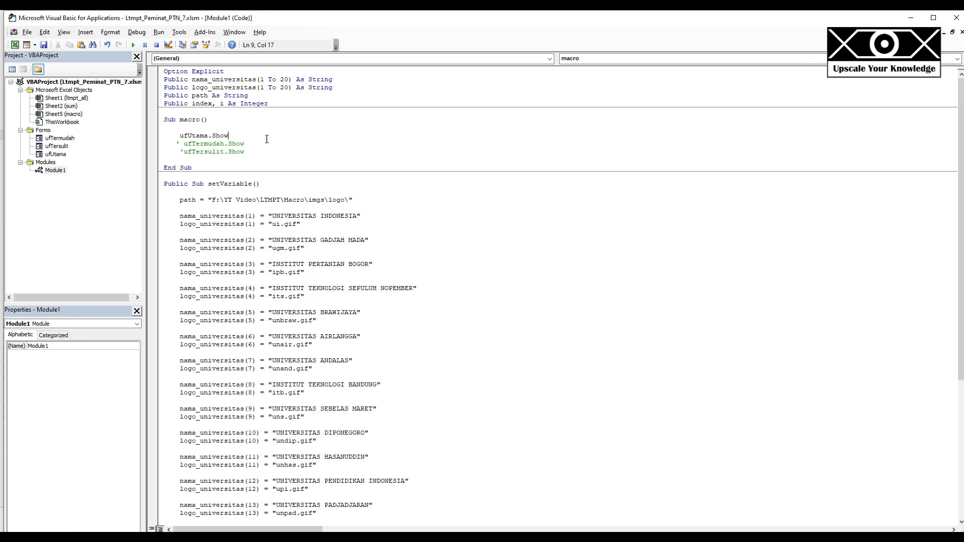
{"action": "left_click", "coordinate": [133, 45]}
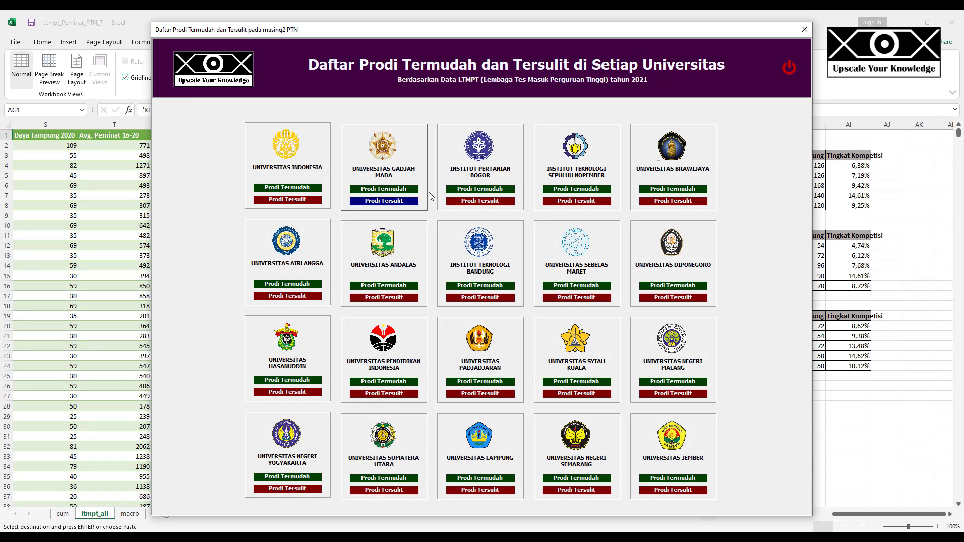
{"action": "left_click", "coordinate": [483, 190]}
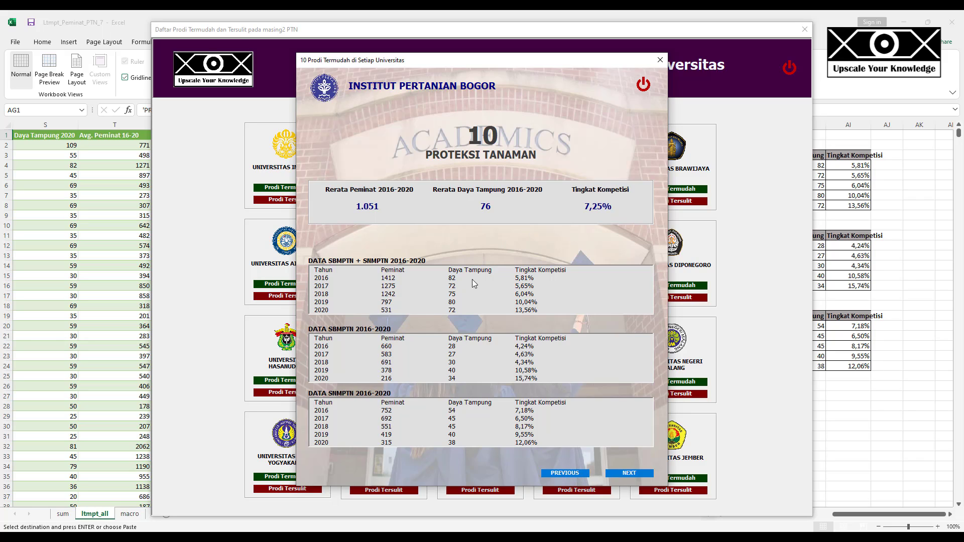
{"action": "left_click", "coordinate": [625, 474]}
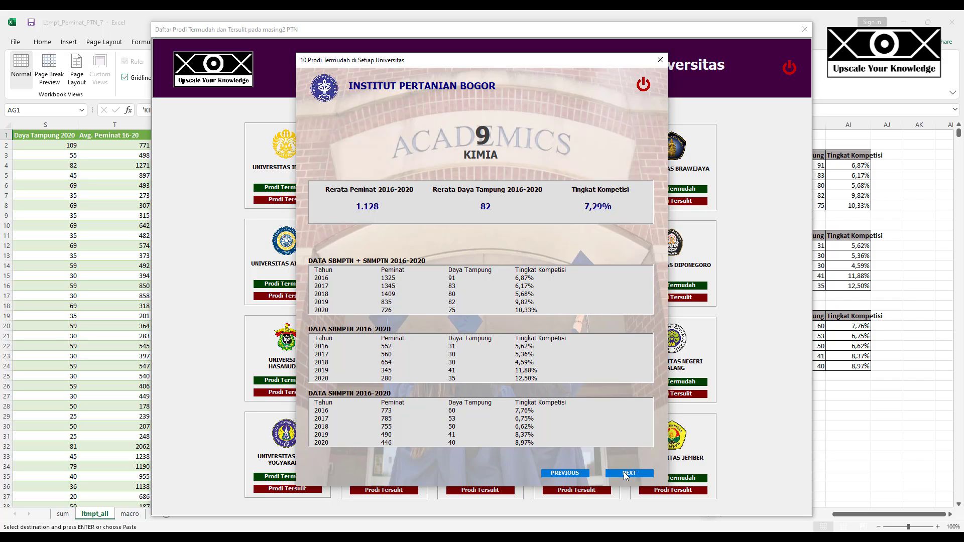
{"action": "left_click", "coordinate": [625, 474]}
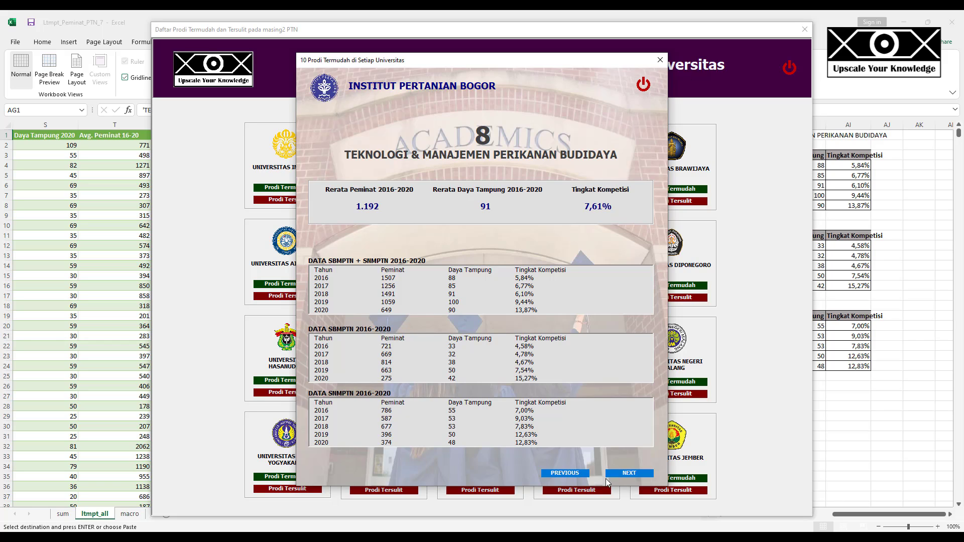
{"action": "left_click", "coordinate": [619, 474]}
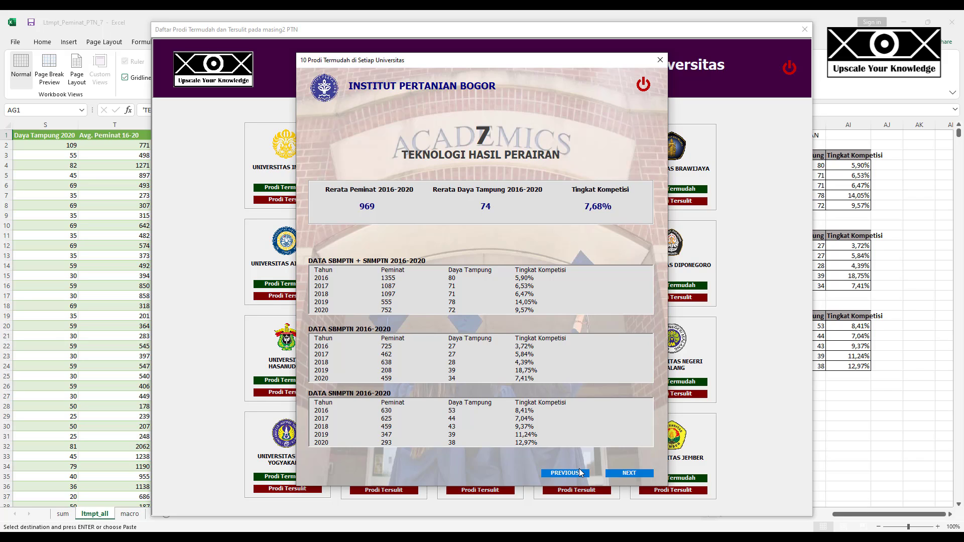
{"action": "left_click", "coordinate": [660, 60]}
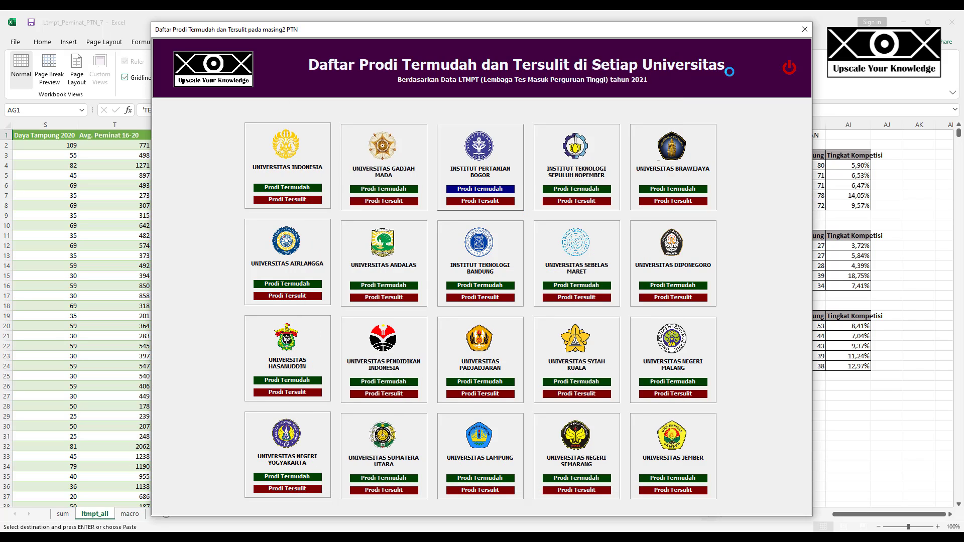
{"action": "left_click", "coordinate": [789, 68]}
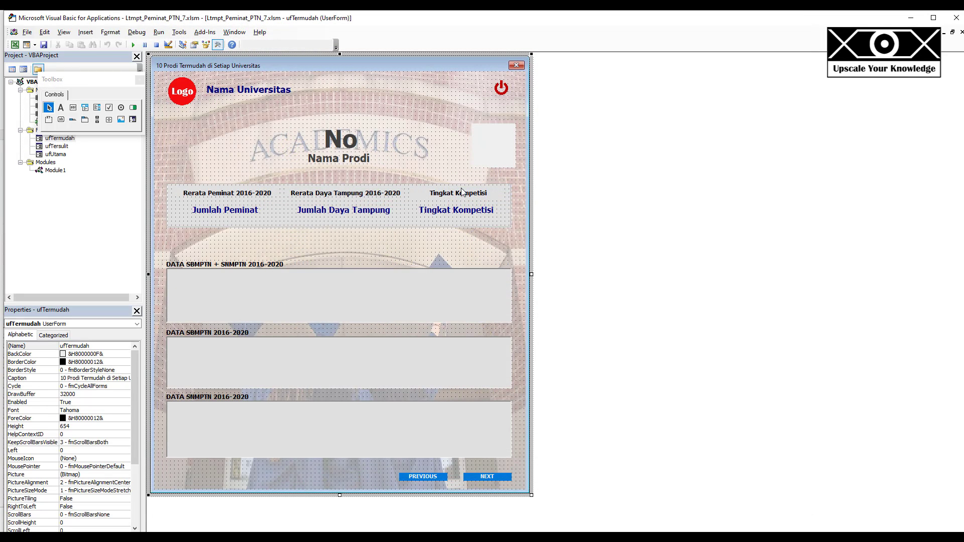
- Adjust the Nama Universitas label on the ufTermudah form so it does not cover the power icon
{"action": "left_click", "coordinate": [505, 93]}
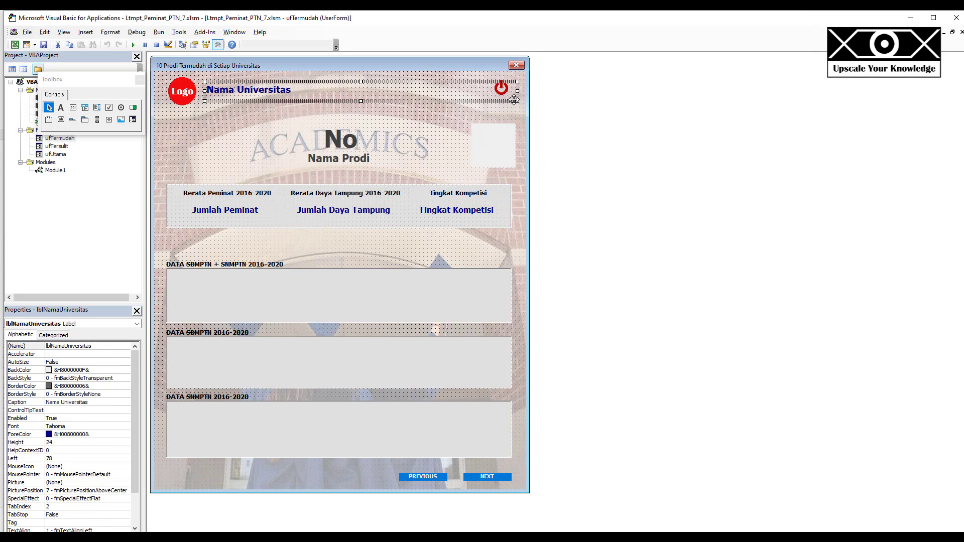
{"action": "mouse_move", "coordinate": [511, 91]}
{"action": "left_mouse_down"}
{"action": "mouse_move", "coordinate": [487, 95]}
{"action": "mouse_move", "coordinate": [512, 105]}
{"action": "left_mouse_up"}
{"action": "left_click", "coordinate": [512, 104]}
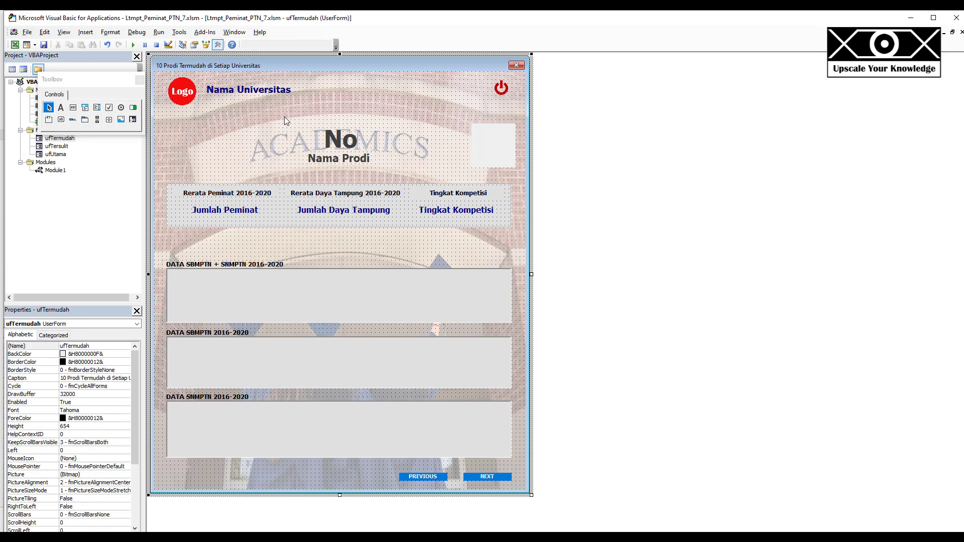
- Run the main form again, open Prodi Termudah for Institut Teknologi Sepuluh Nopember, and test closing it with the power icon
{"action": "double_click", "coordinate": [56, 171]}
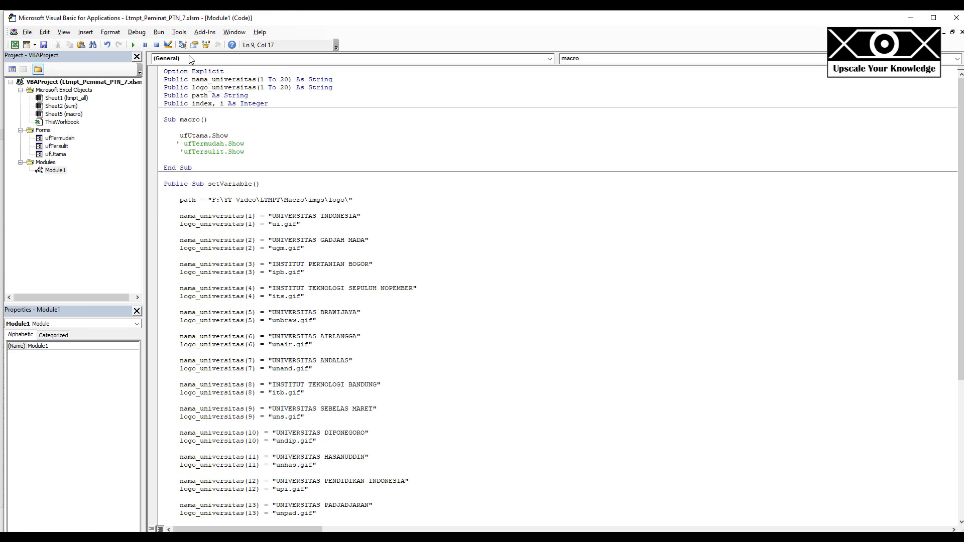
{"action": "left_click", "coordinate": [133, 45]}
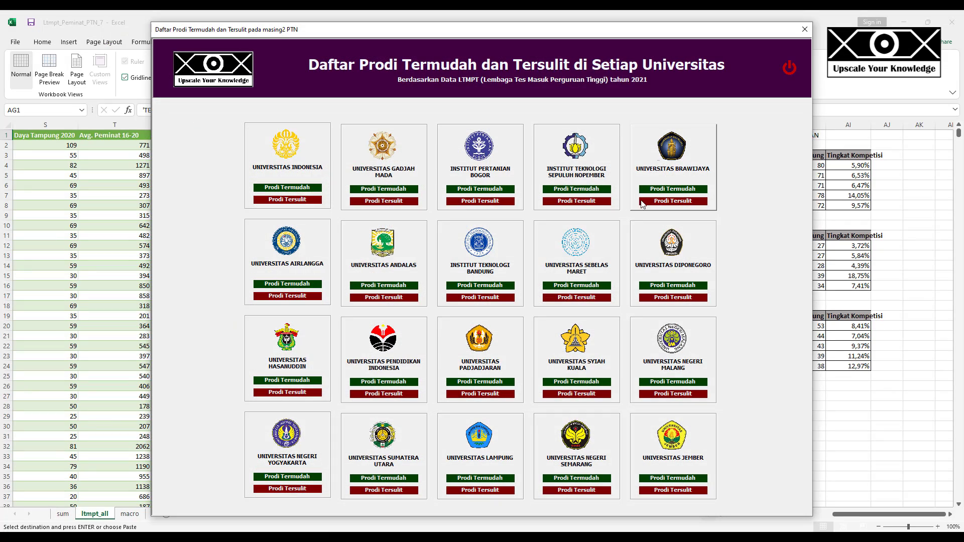
{"action": "left_click", "coordinate": [570, 190]}
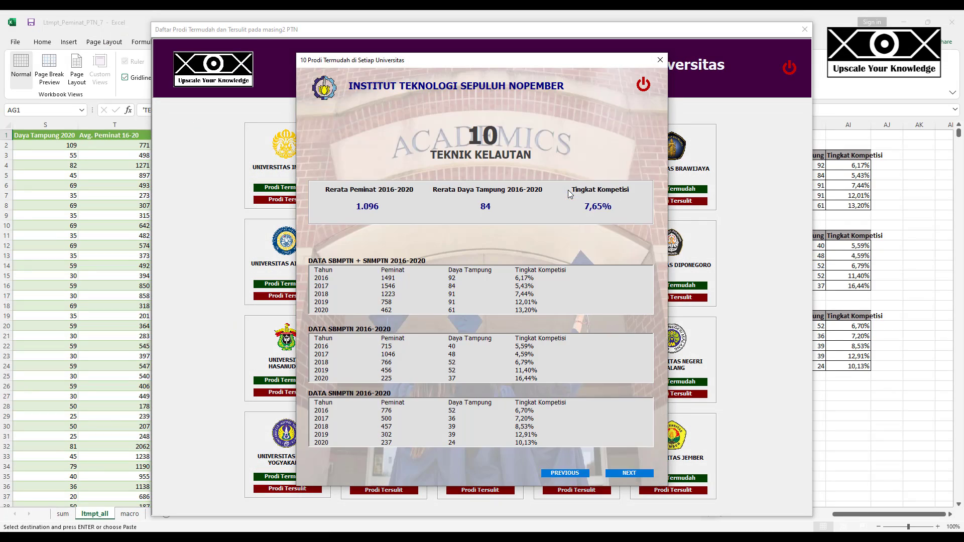
{"action": "left_click", "coordinate": [643, 85]}
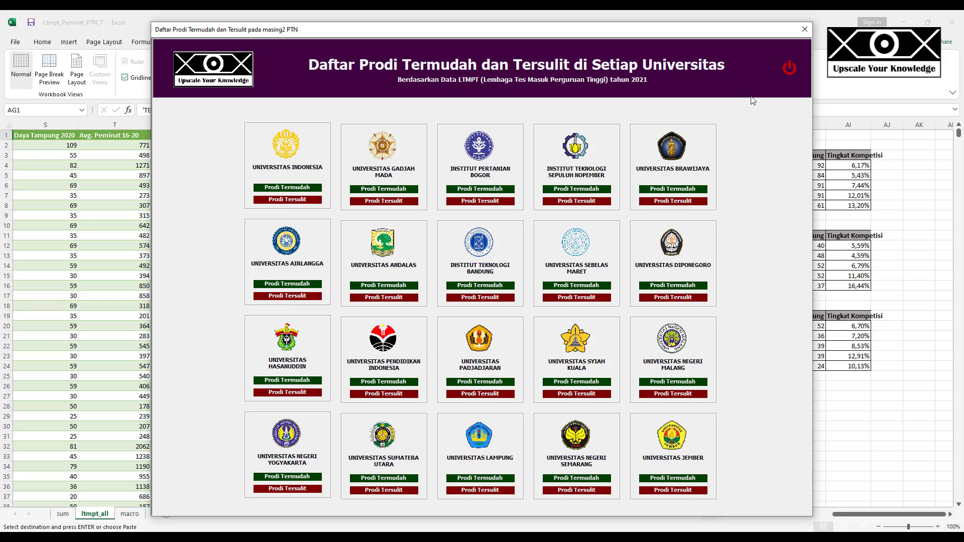
- Reopen Prodi Termudah for Institut Teknologi Sepuluh Nopember, browse its programmes from rank 10 to 5, and exit to the form designer
{"action": "left_click", "coordinate": [574, 191]}
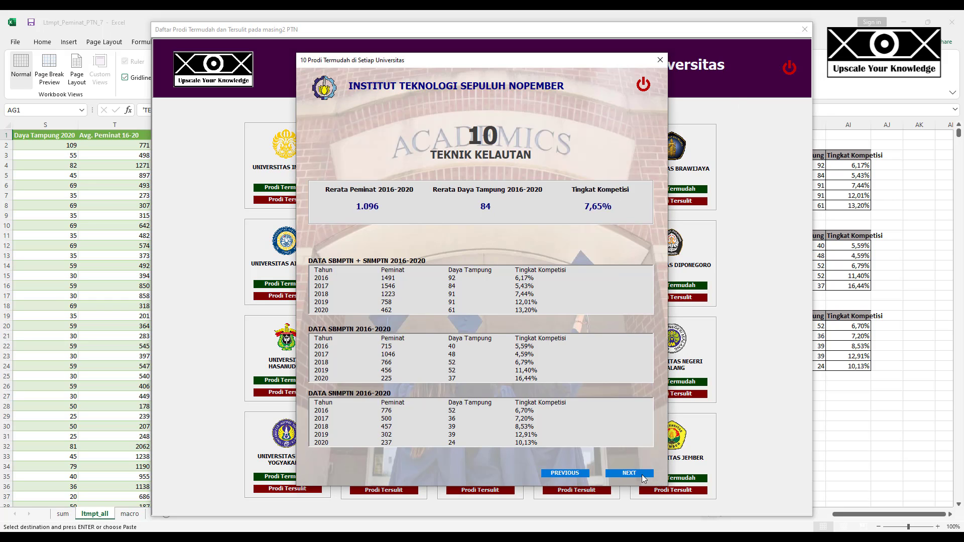
{"action": "left_click", "coordinate": [641, 475]}
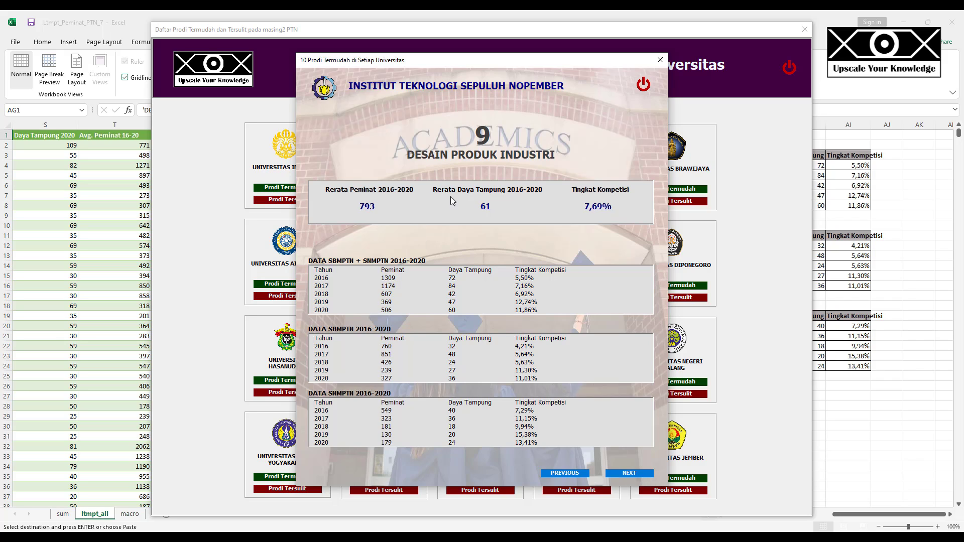
{"action": "left_click", "coordinate": [622, 474]}
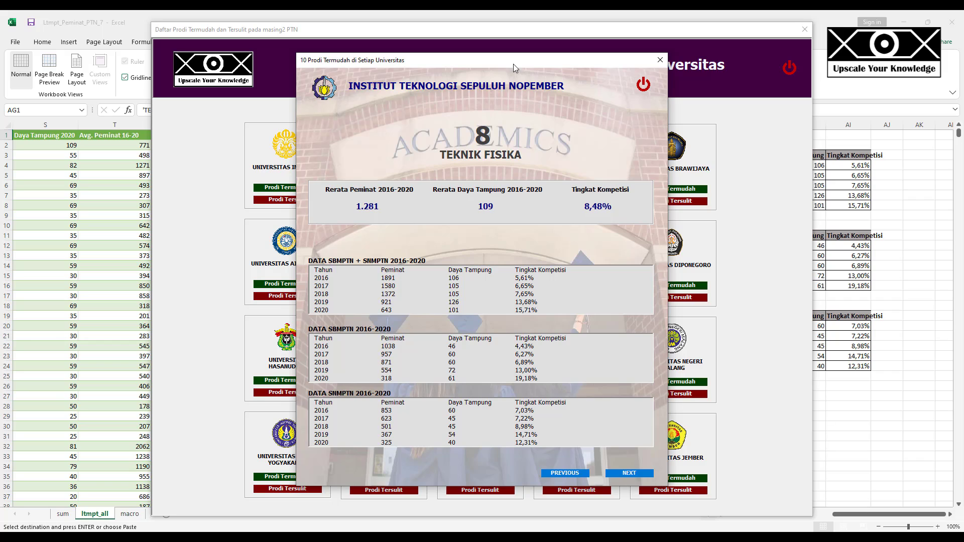
{"action": "left_click", "coordinate": [627, 474]}
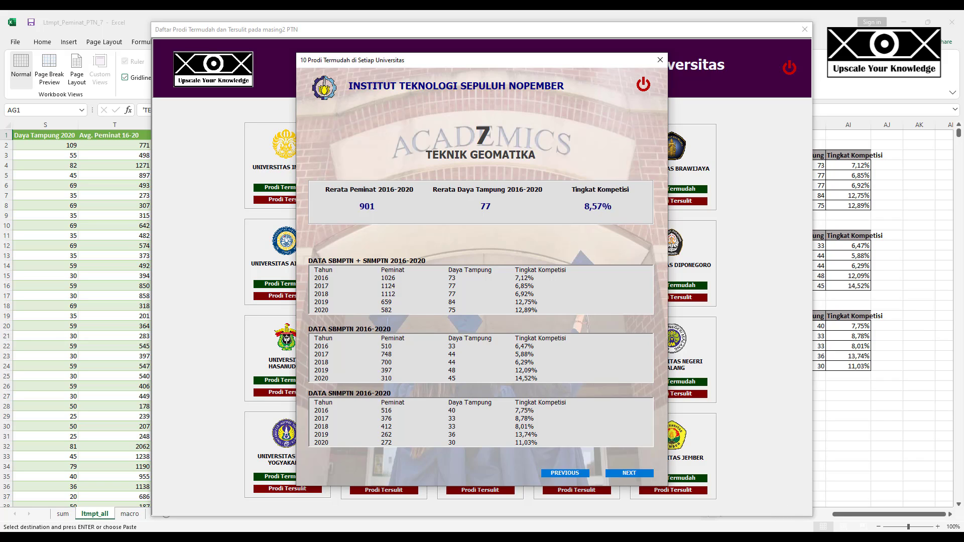
{"action": "left_click", "coordinate": [631, 475]}
{"action": "left_click", "coordinate": [631, 475]}
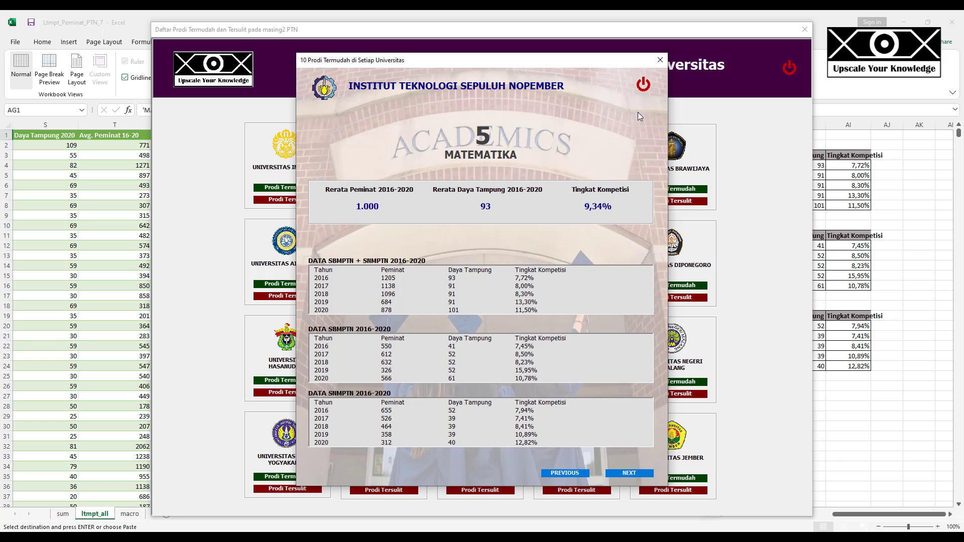
{"action": "left_click", "coordinate": [648, 86]}
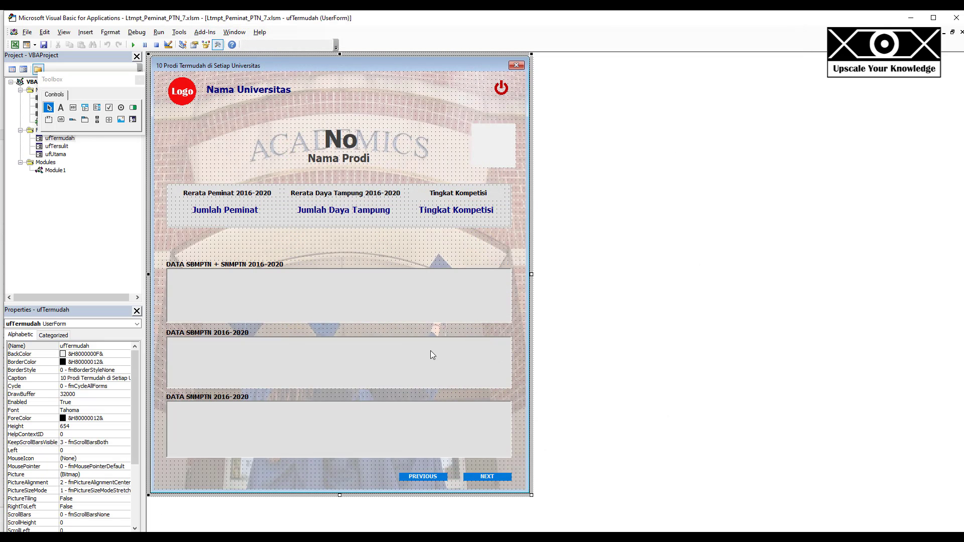
- Move the PREVIOUS and NEXT buttons on the ufTermudah form up together to a Top of 588
{"action": "left_click", "coordinate": [428, 475]}
{"action": "left_click", "coordinate": [468, 480], "text": "ctrl"}
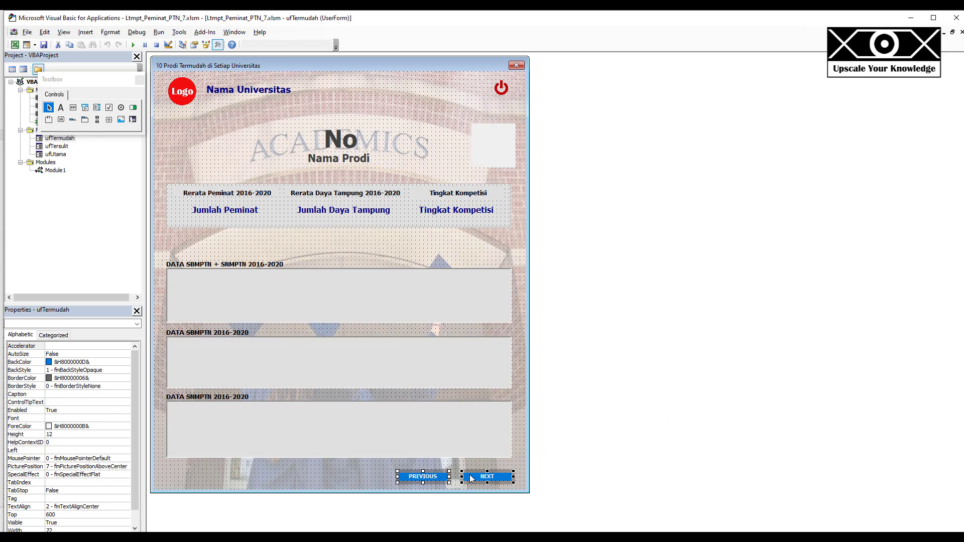
{"action": "left_click_drag", "start_coordinate": [470, 467], "coordinate": [475, 462]}
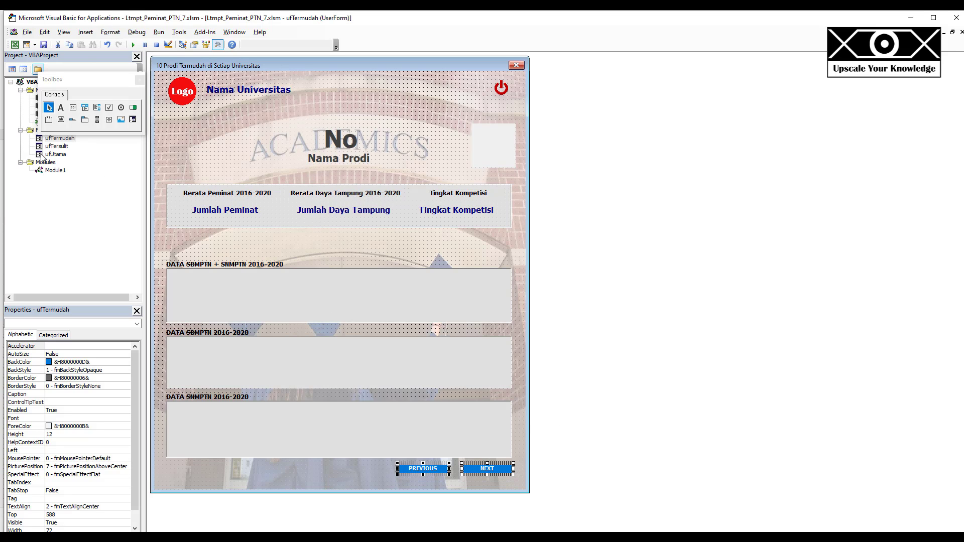
- Open the ufTersulit form, shorten its list box, and increase the form's height to 675,75
{"action": "double_click", "coordinate": [57, 147]}
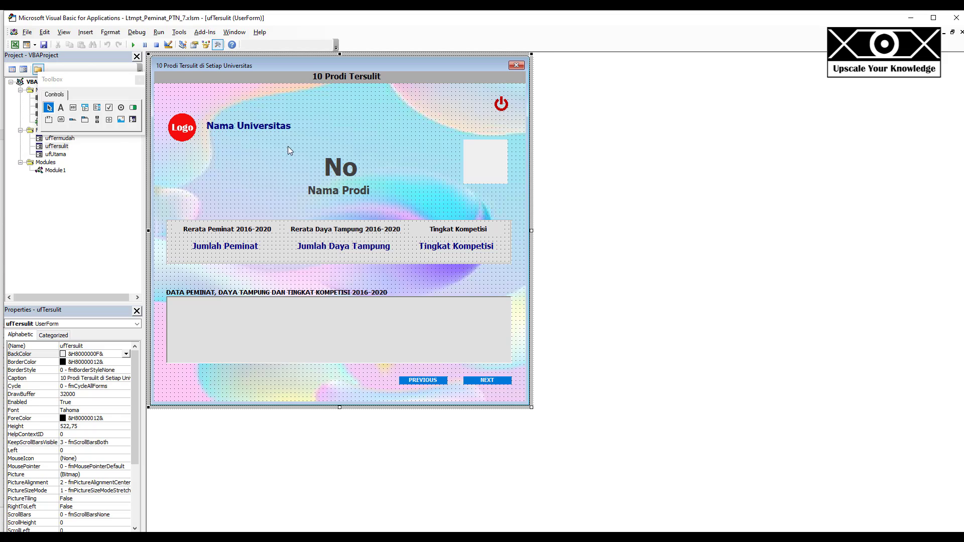
{"action": "left_click", "coordinate": [339, 355]}
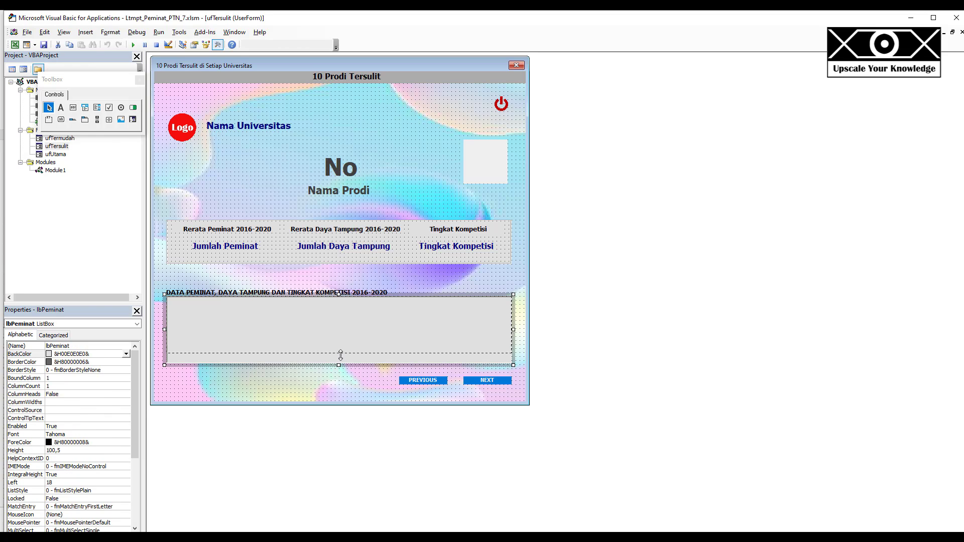
{"action": "key", "text": "F4"}
{"action": "key", "text": "ctrl+z"}
{"action": "key", "text": "ctrl+z"}
{"action": "key", "text": "ctrl+z"}
{"action": "key", "text": "ctrl+z"}
{"action": "key", "text": "ctrl+z"}
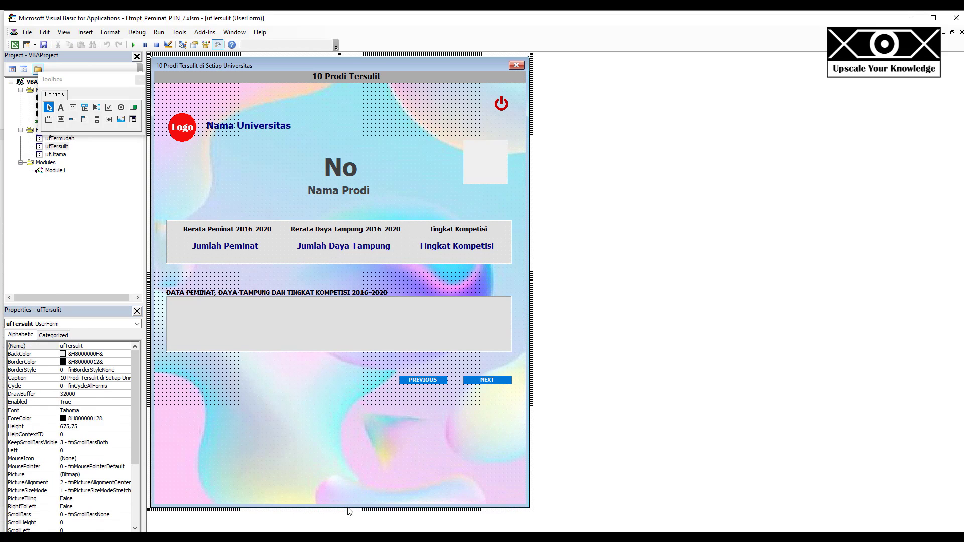
- Remove the 10 Prodi Tersulit banner, move the header, prodi labels and averages panel up, and place PREVIOUS and NEXT near the form's lower edge
{"action": "left_click_drag", "start_coordinate": [256, 119], "coordinate": [256, 87]}
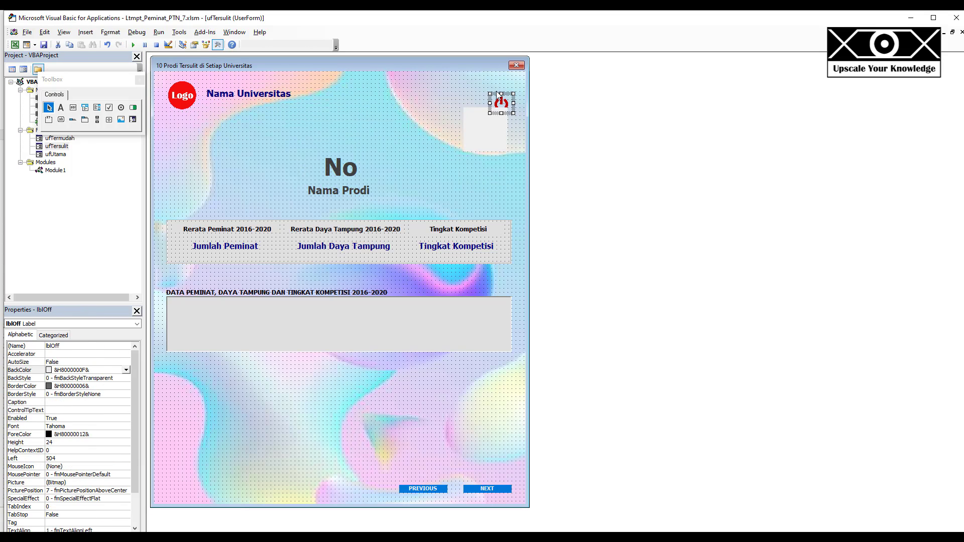
{"action": "left_click_drag", "start_coordinate": [501, 104], "coordinate": [506, 88]}
{"action": "left_click_drag", "start_coordinate": [302, 146], "coordinate": [362, 196]}
{"action": "left_click_drag", "start_coordinate": [342, 154], "coordinate": [341, 119]}
{"action": "left_click_drag", "start_coordinate": [171, 224], "coordinate": [420, 222]}
{"action": "left_click", "coordinate": [450, 244], "text": "shift"}
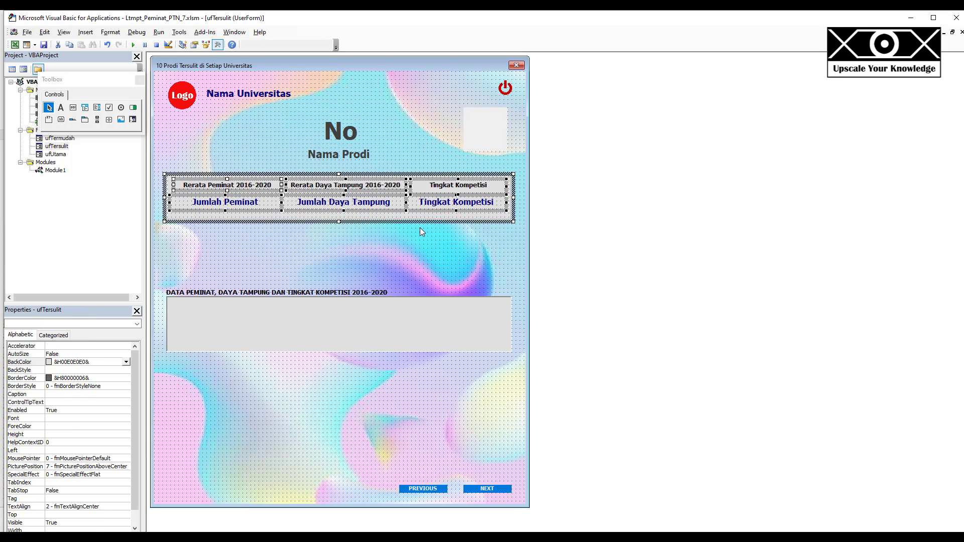
- Move the data heading and its list box up, and paste two copies of the pair beneath with even spacing
{"action": "left_click", "coordinate": [340, 321]}
{"action": "left_click", "coordinate": [318, 295], "text": "shift"}
{"action": "left_click_drag", "start_coordinate": [317, 295], "coordinate": [318, 242]}
{"action": "key", "text": "ctrl+c"}
{"action": "key", "text": "ctrl+v"}
{"action": "left_click_drag", "start_coordinate": [329, 324], "coordinate": [307, 464]}
{"action": "left_click", "coordinate": [327, 404]}
{"action": "key", "text": "ctrl+v"}
{"action": "left_click", "coordinate": [322, 456]}
{"action": "left_click", "coordinate": [233, 241]}
{"action": "left_click", "coordinate": [278, 432], "text": "shift"}
- Move the averages panel and the No and Nama Prodi labels on the ufTersulit form down slightly
{"action": "left_click", "coordinate": [227, 186]}
{"action": "left_click", "coordinate": [437, 202], "text": "shift"}
{"action": "left_click_drag", "start_coordinate": [401, 221], "coordinate": [402, 229]}
{"action": "left_click_drag", "start_coordinate": [375, 171], "coordinate": [336, 126]}
{"action": "left_click_drag", "start_coordinate": [351, 133], "coordinate": [351, 141]}
{"action": "left_click", "coordinate": [410, 143]}
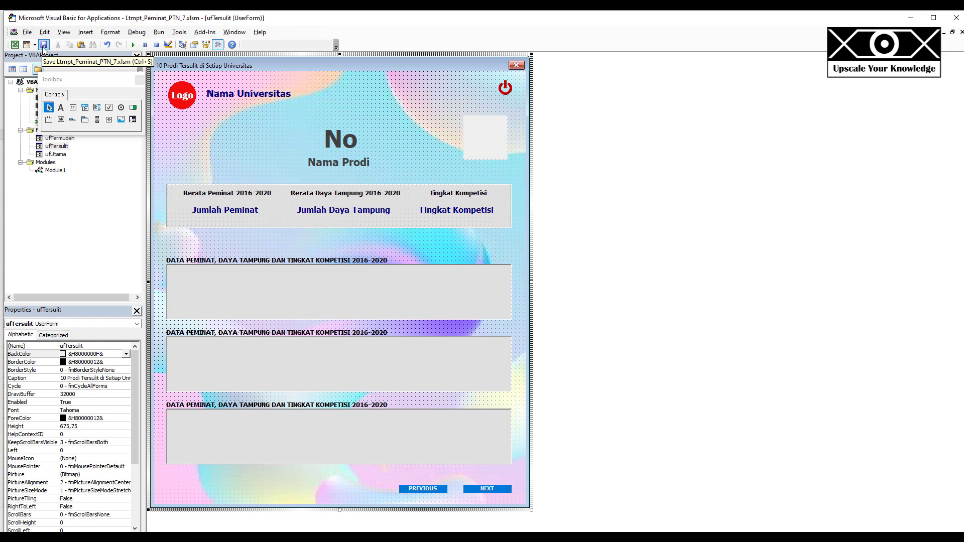
- Copy the name lbSBMPTN_SNMPTN from the first list box on the ufTersulit form
{"action": "left_click", "coordinate": [251, 281]}
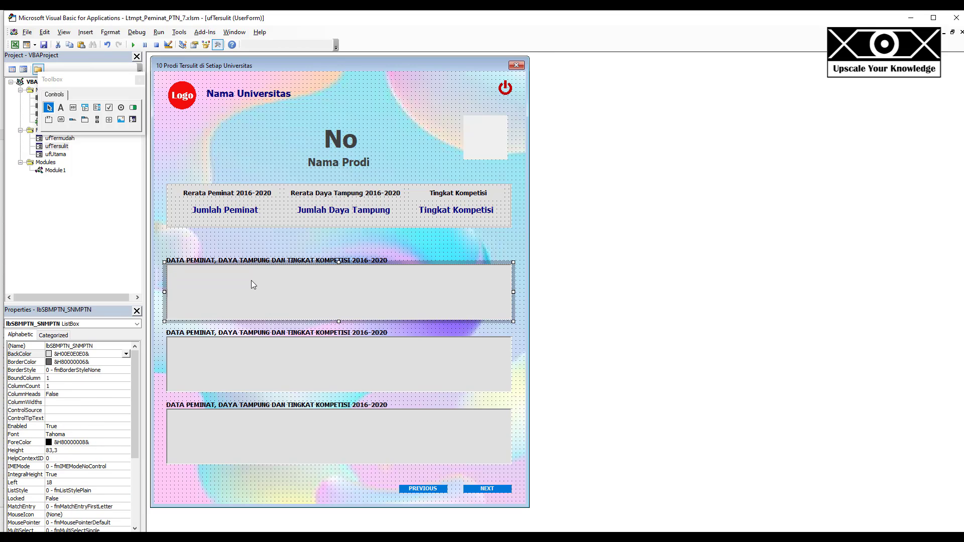
{"action": "left_click", "coordinate": [250, 359]}
{"action": "left_click", "coordinate": [97, 346]}
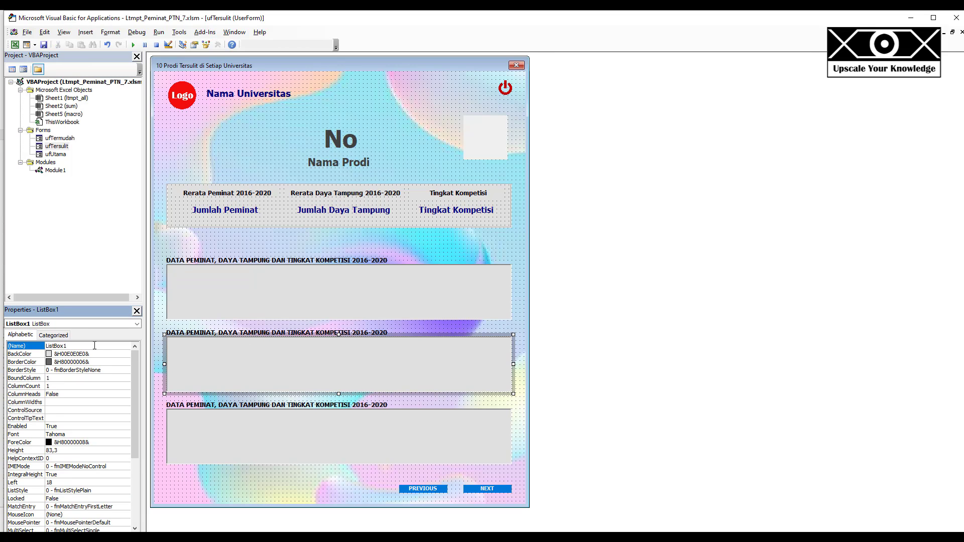
{"action": "double_click", "coordinate": [102, 345]}
{"action": "left_click", "coordinate": [211, 291]}
{"action": "left_click", "coordinate": [103, 308]}
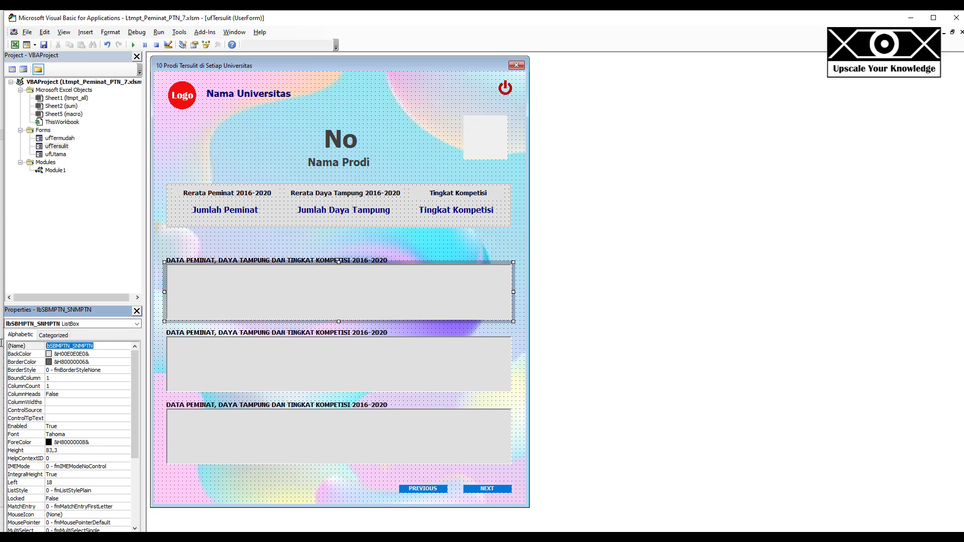
- Rename the middle list box lbSBMPTN, using the copied name with its ending removed
{"action": "left_click", "coordinate": [174, 364]}
{"action": "left_click", "coordinate": [10, 346]}
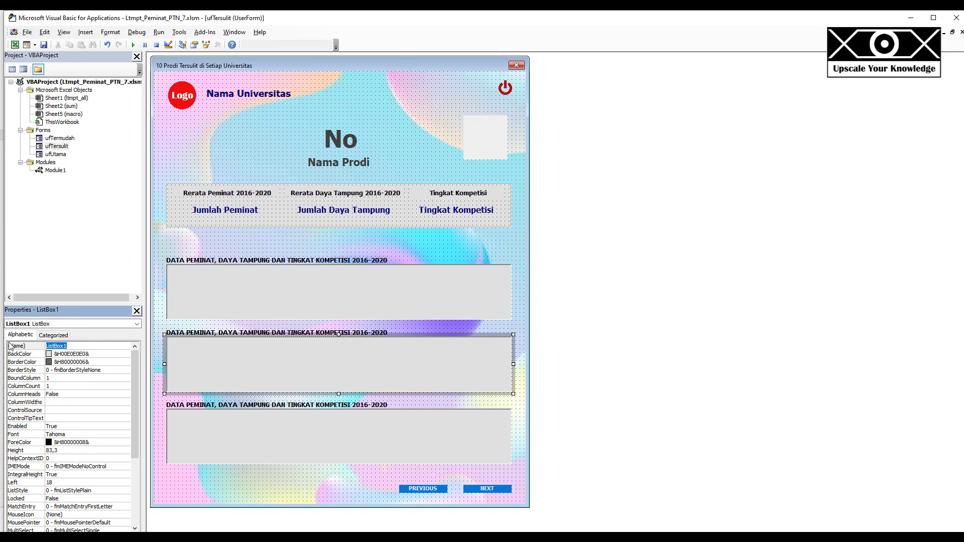
{"action": "key", "text": "ctrl+v"}
{"action": "left_click", "coordinate": [71, 346]}
{"action": "key", "text": "shift+End"}
{"action": "key", "text": "Delete"}
{"action": "key", "text": "Return"}
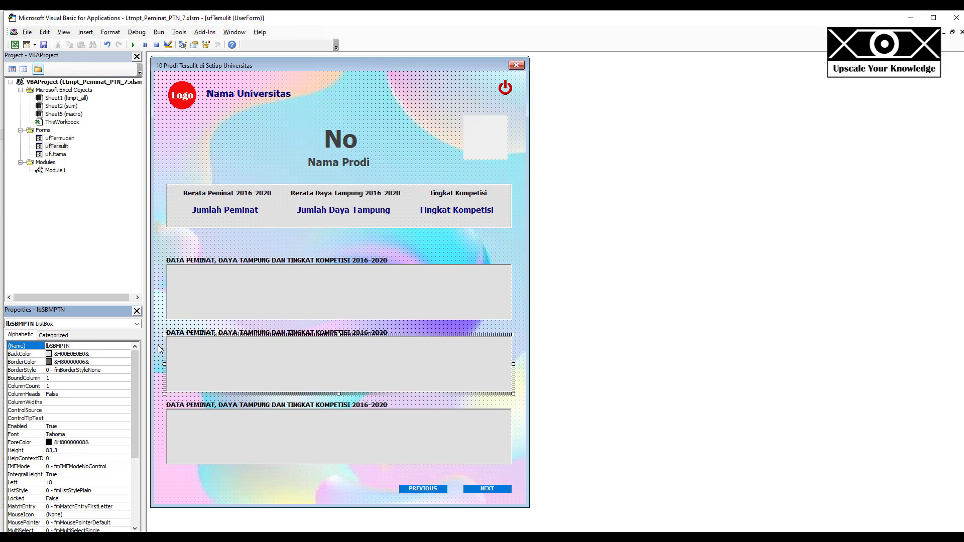
- Rename the lowest list box lbSNMPTN, using the copied name without its SBMPTN part
{"action": "left_click", "coordinate": [179, 419]}
{"action": "left_click", "coordinate": [5, 346]}
{"action": "key", "text": "ctrl+v"}
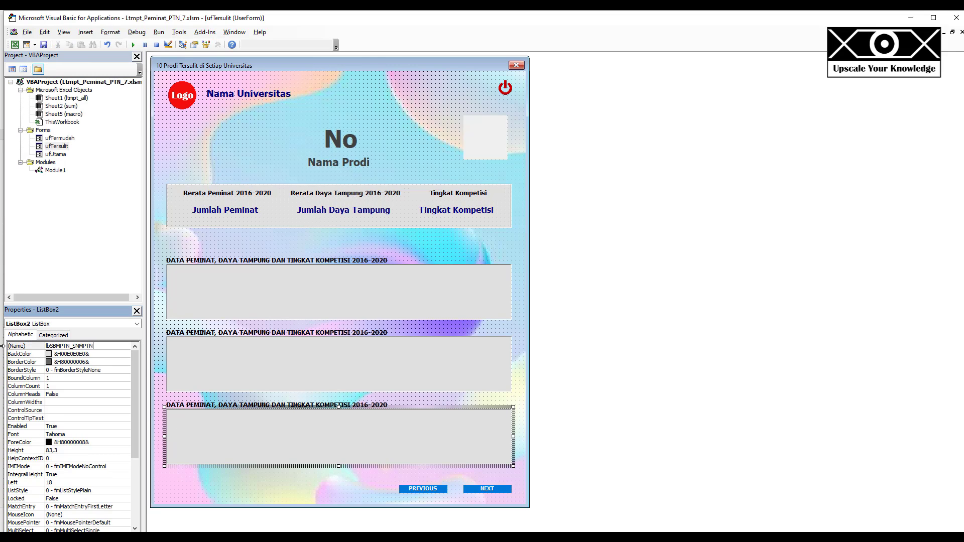
{"action": "left_click_drag", "start_coordinate": [73, 346], "coordinate": [52, 346]}
{"action": "key", "text": "Delete"}
{"action": "key", "text": "Return"}
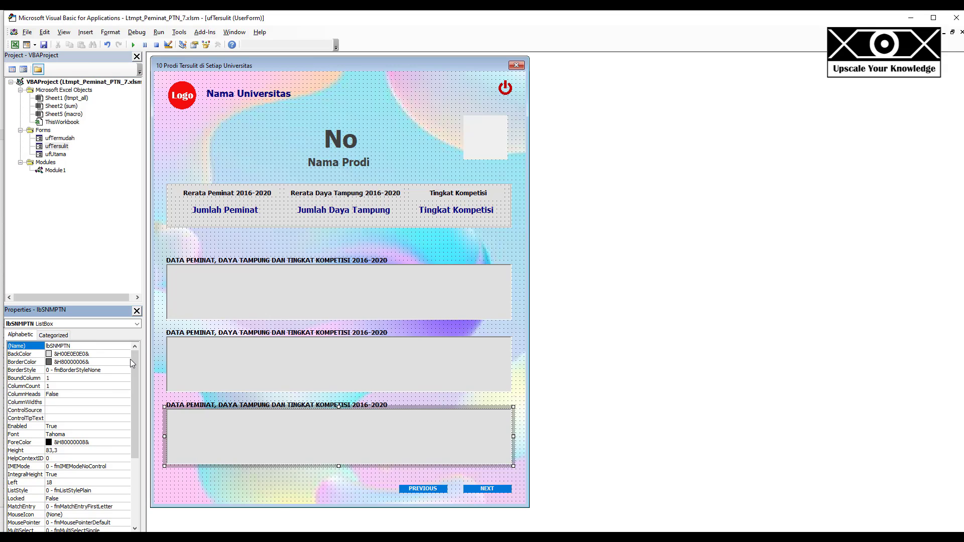
- Change the caption of the heading label above the first list box to "DATA SBMPTN dan SNMPTN 2016-2020"
{"action": "left_click", "coordinate": [177, 261]}
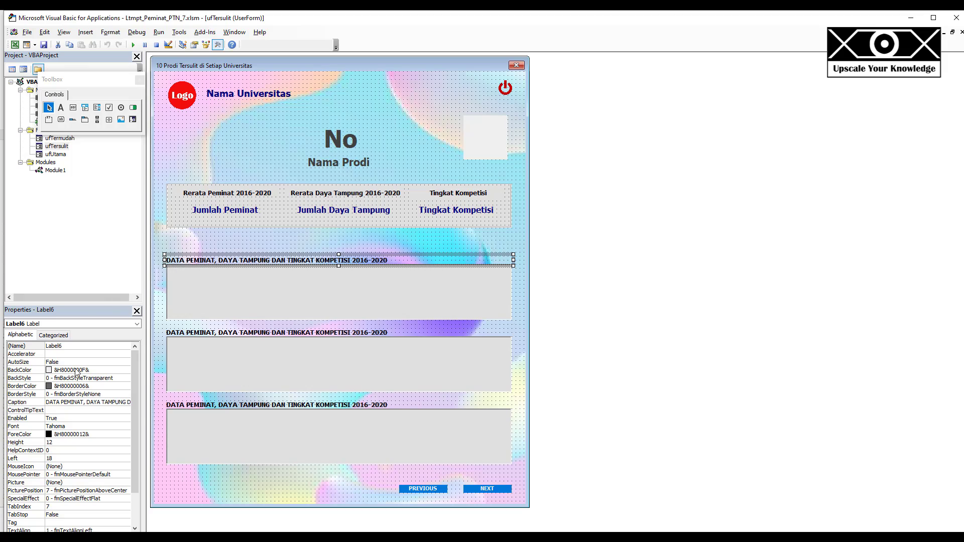
{"action": "left_click", "coordinate": [64, 403]}
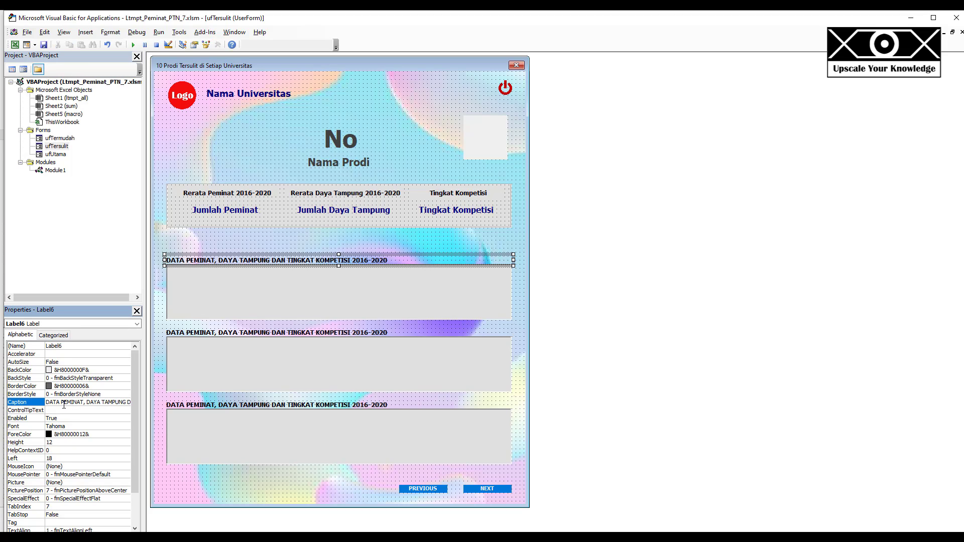
{"action": "left_click_drag", "start_coordinate": [62, 403], "coordinate": [112, 397]}
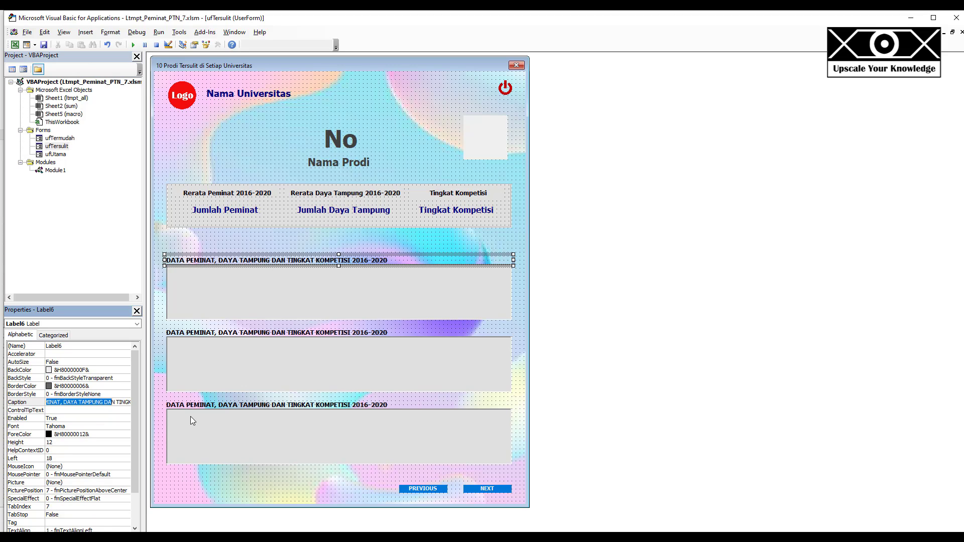
{"action": "key", "text": "Delete"}
{"action": "key", "text": "Delete"}
{"action": "key", "text": "Delete"}
{"action": "key", "text": "Delete"}
{"action": "key", "text": "Delete"}
{"action": "key", "text": "Delete"}
{"action": "key", "text": "Delete"}
{"action": "key", "text": "Delete"}
{"action": "key", "text": "Delete"}
{"action": "key", "text": "Delete"}
{"action": "key", "text": "Delete"}
{"action": "key", "text": "Delete"}
{"action": "key", "text": "Delete"}
{"action": "key", "text": "Delete"}
{"action": "key", "text": "Delete"}
{"action": "key", "text": "Delete"}
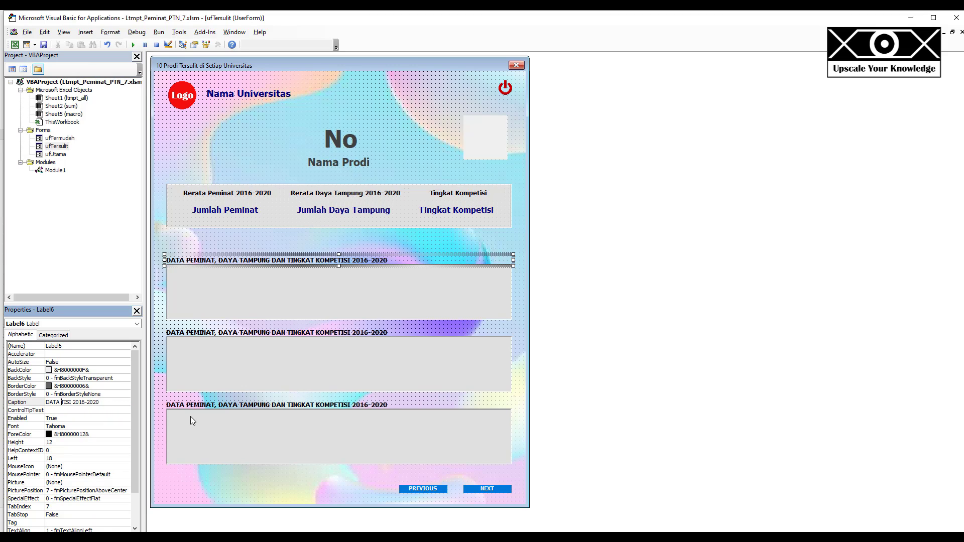
{"action": "key", "text": "Delete"}
{"action": "key", "text": "Delete"}
{"action": "key", "text": "Delete"}
{"action": "key", "text": "Delete"}
{"action": "type", "text": "SM"}
{"action": "key", "text": "BackSpace"}
{"action": "type", "text": "BPTN dan SNMPTN"}
{"action": "key", "text": "Left"}
{"action": "key", "text": "Left"}
{"action": "key", "text": "Left"}
{"action": "key", "text": "Left"}
{"action": "key", "text": "Left"}
{"action": "key", "text": "Left"}
{"action": "key", "text": "Left"}
{"action": "key", "text": "Left"}
{"action": "key", "text": "Left"}
{"action": "key", "text": "Left"}
{"action": "type", "text": "M"}
{"action": "key", "text": "Return"}
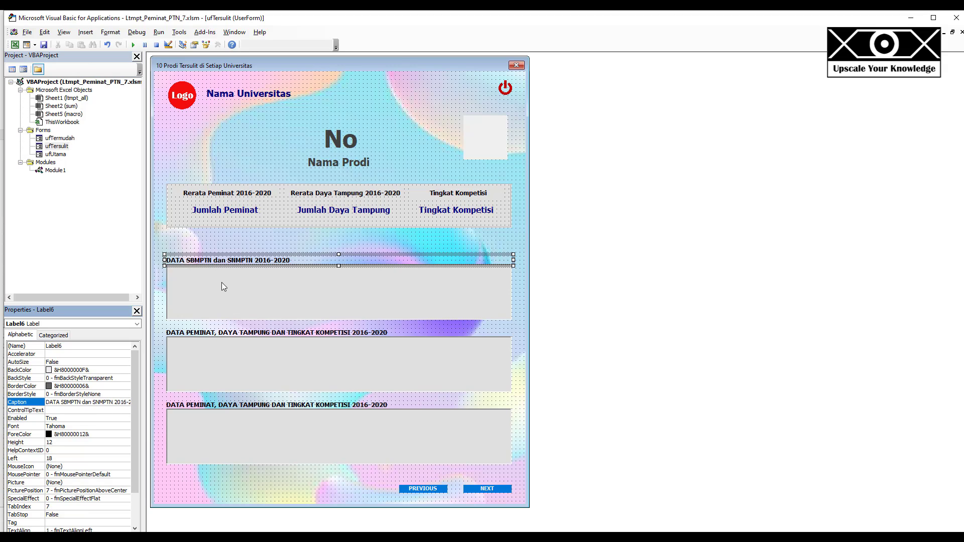
- Copy the first heading's caption to the label above the middle list box and shorten it to "DATA SBMPTN 2016-2020"
{"action": "left_click", "coordinate": [102, 404]}
{"action": "double_click", "coordinate": [102, 404]}
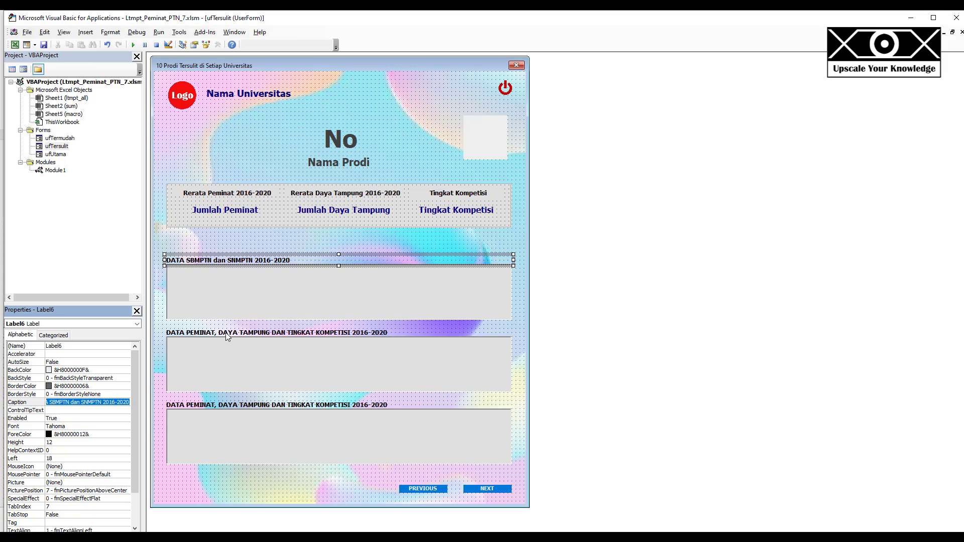
{"action": "left_click", "coordinate": [225, 334]}
{"action": "left_click", "coordinate": [104, 402]}
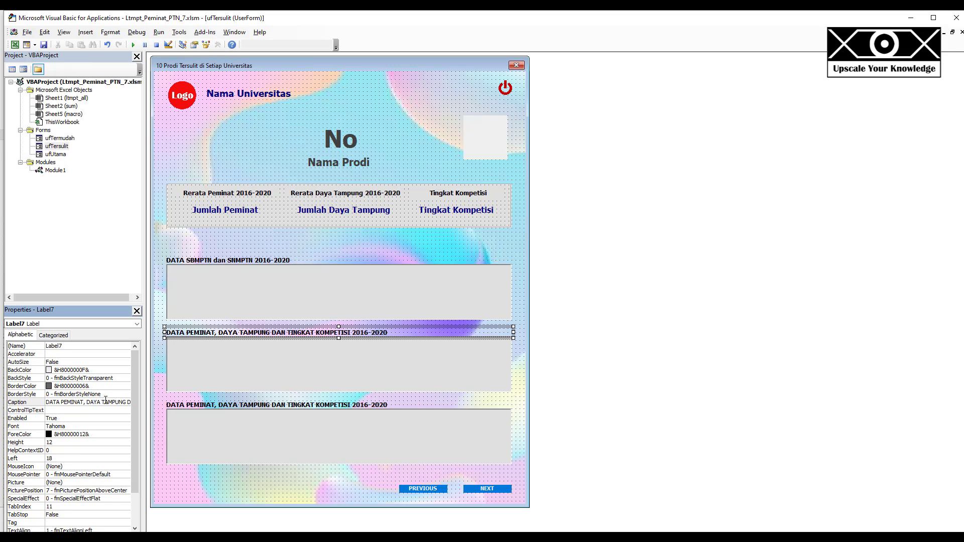
{"action": "key", "text": "ctrl+a"}
{"action": "key", "text": "ctrl+v"}
{"action": "key", "text": "ctrl+shift+Right"}
{"action": "key", "text": "ctrl+shift+Right"}
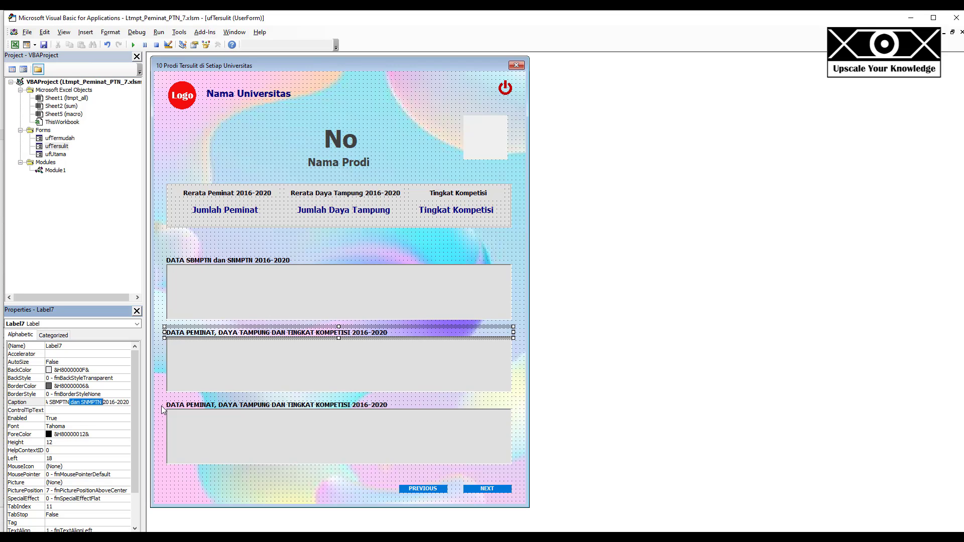
{"action": "key", "text": "Delete"}
{"action": "key", "text": "Return"}
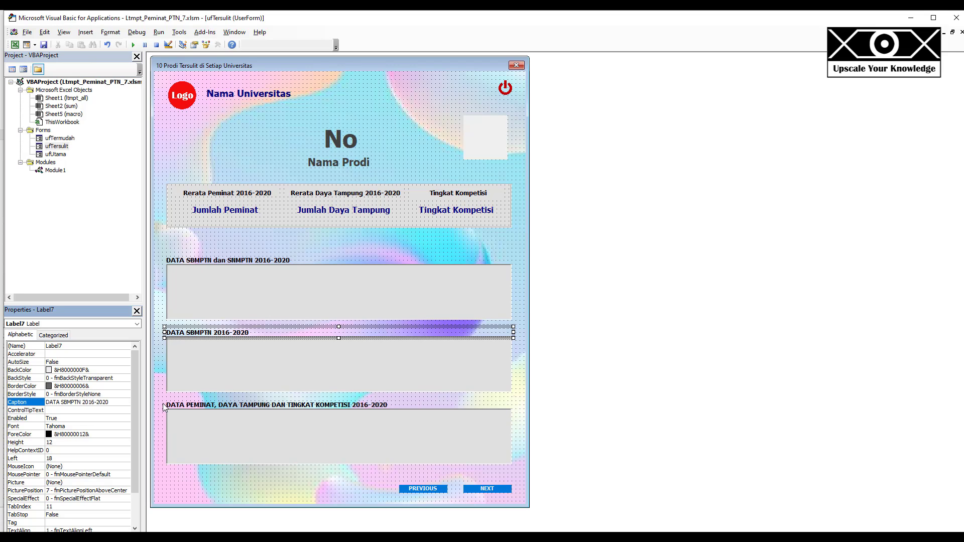
- Reuse the copied caption for the label above the lowest list box, reduced to "DATA SNMPTN 2016-2020"
{"action": "left_click", "coordinate": [164, 407]}
{"action": "left_click", "coordinate": [117, 404]}
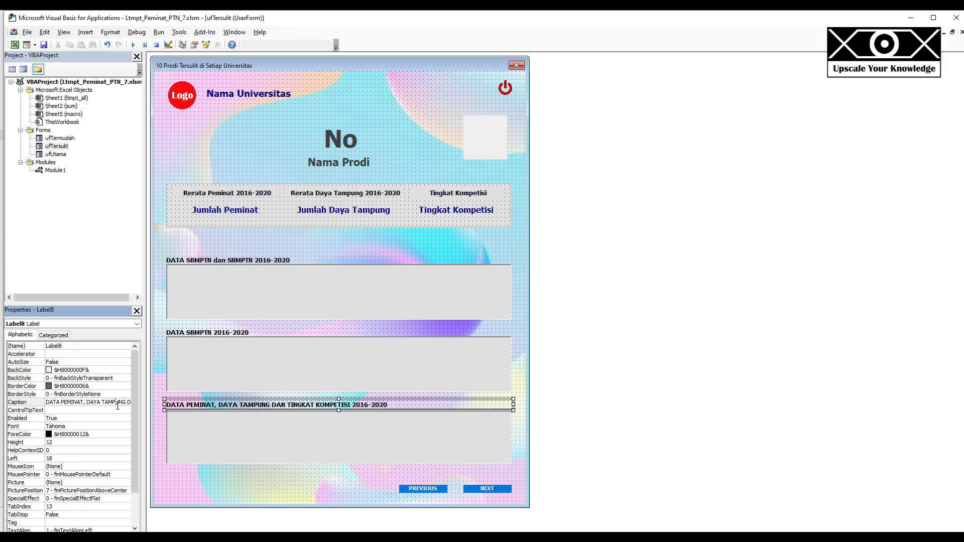
{"action": "key", "text": "ctrl+a"}
{"action": "key", "text": "ctrl+v"}
{"action": "key", "text": "ctrl+shift+Left"}
{"action": "key", "text": "ctrl+shift+Left"}
{"action": "key", "text": "Delete"}
{"action": "key", "text": "Return"}
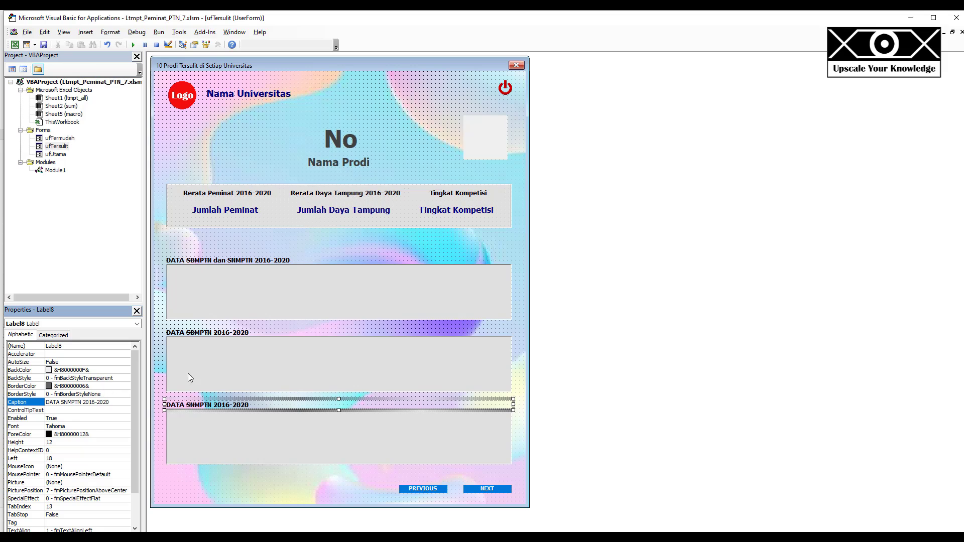
- Open the ufTersulit code and add the comment 'lbSBMPTN_SNMPTN above the lbPeminat With block in isiData
{"action": "left_click", "coordinate": [193, 428]}
{"action": "left_click", "coordinate": [209, 314]}
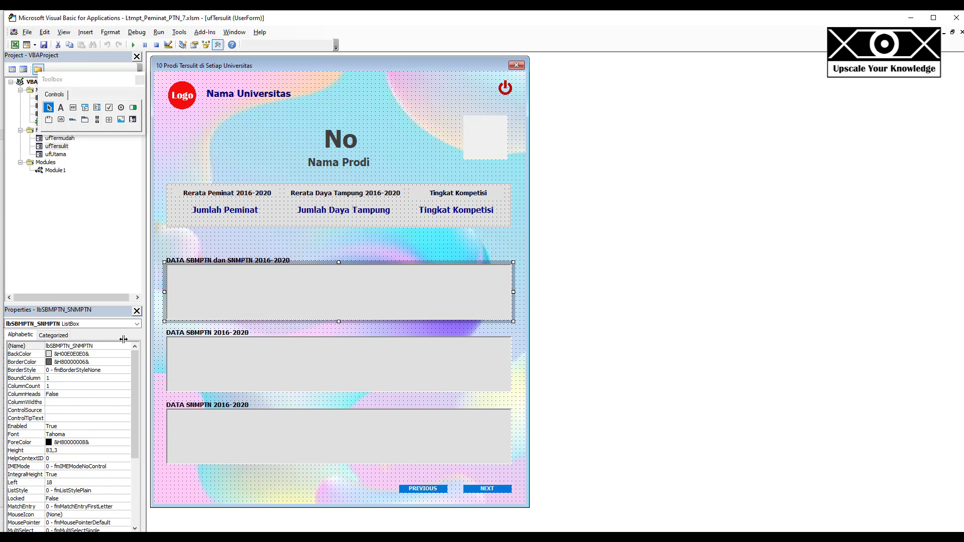
{"action": "key", "text": "F4"}
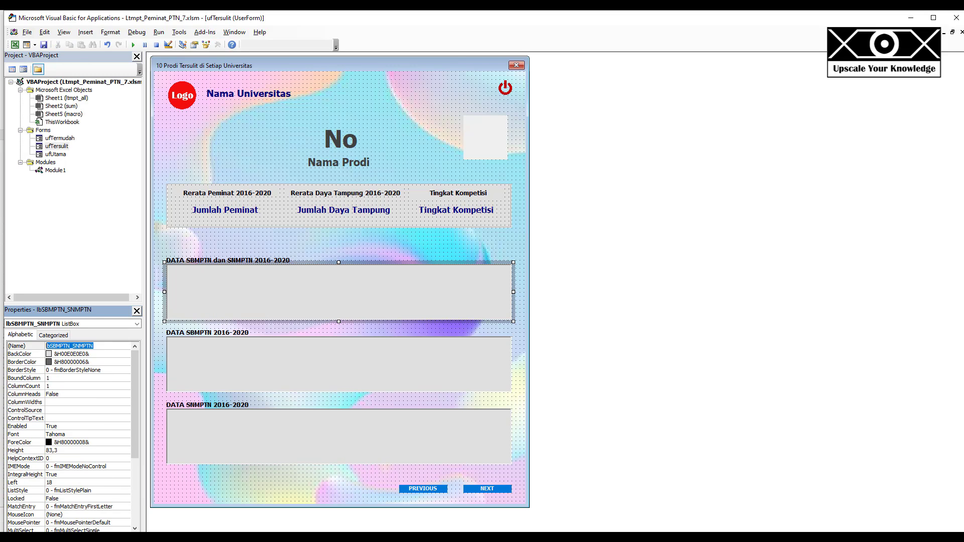
{"action": "left_click", "coordinate": [166, 239]}
{"action": "key", "text": "F7"}
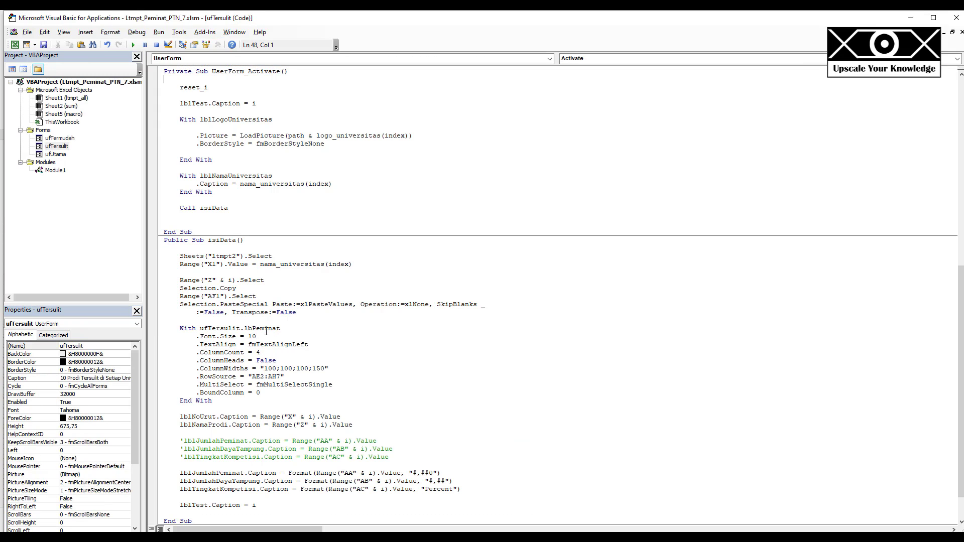
{"action": "left_click", "coordinate": [248, 321]}
{"action": "key", "text": "Return"}
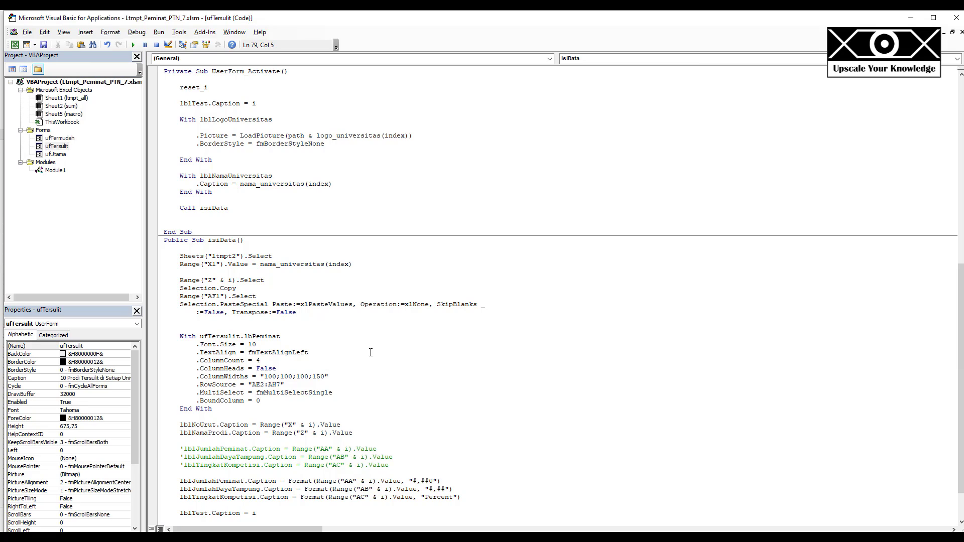
{"action": "type", "text": "'lbSBMPTN_SNMPTN"}
{"action": "key", "text": "Down"}
- Change the sheet selected at the start of isiData to ltmpt_all, checking the sheet name in the workbook
{"action": "key", "text": "alt+Tab"}
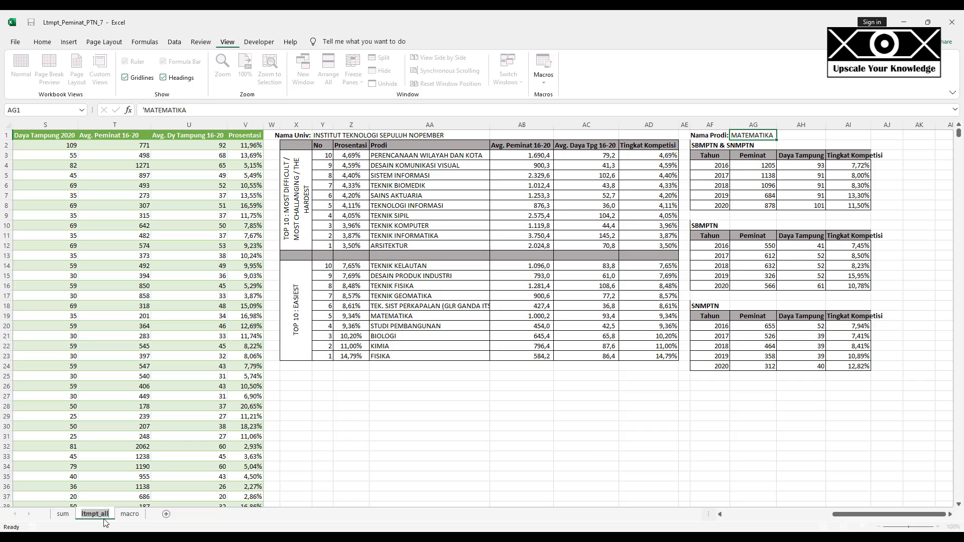
{"action": "key", "text": "alt+F11"}
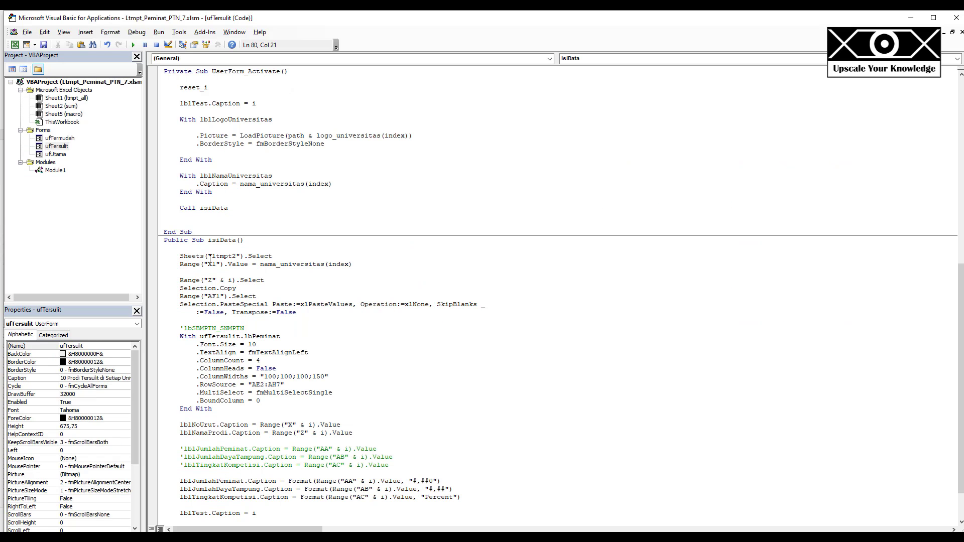
{"action": "left_click_drag", "start_coordinate": [211, 257], "coordinate": [236, 257]}
{"action": "type", "text": "ltmpt_all"}
- Check where the university name sits on the sheet and set its target range in isiData to Y1
{"action": "key", "text": "alt+Tab"}
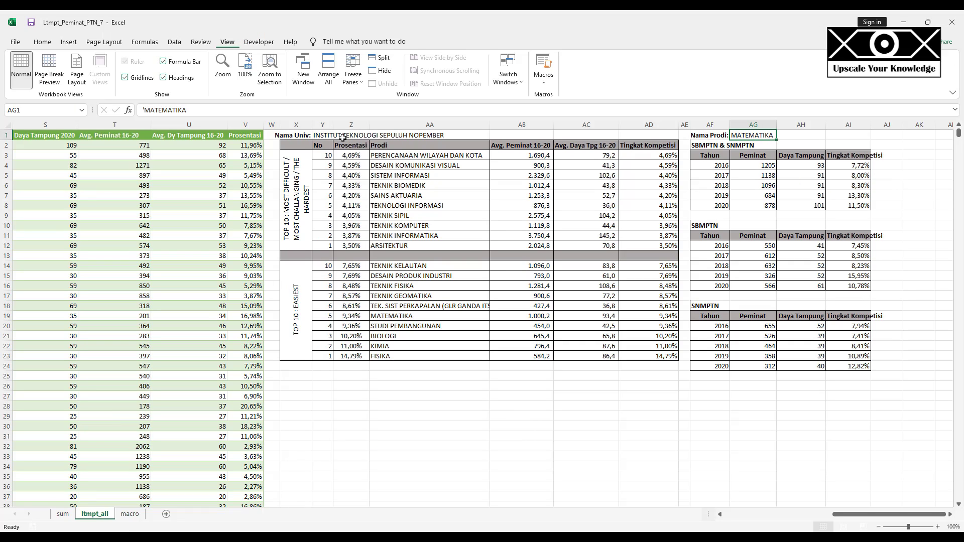
{"action": "key", "text": "alt+Tab"}
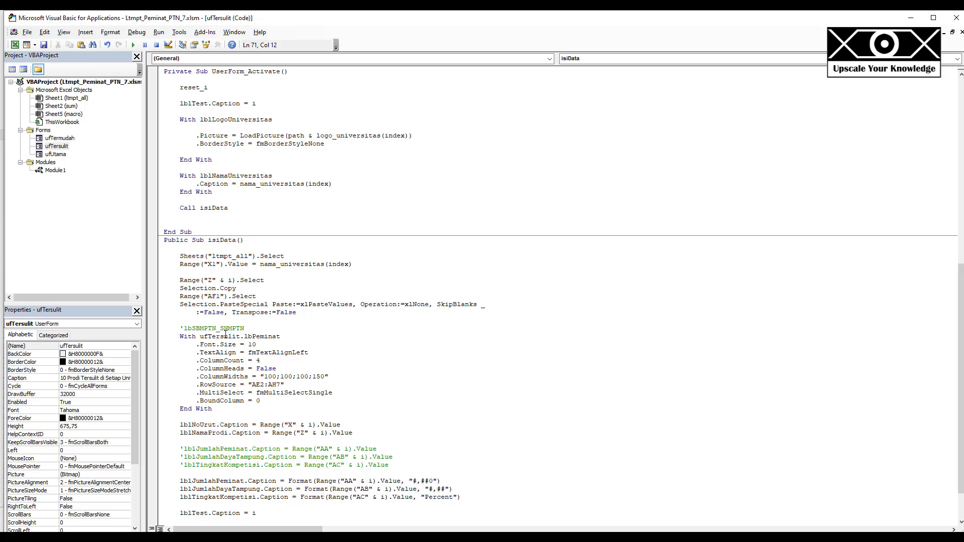
{"action": "left_click", "coordinate": [209, 281]}
{"action": "left_click_drag", "start_coordinate": [209, 282], "coordinate": [207, 265]}
{"action": "type", "text": "Y"}
- Change the copied study programme range in isiData to Range("AA" & i), keeping its closing quotation mark
{"action": "left_click_drag", "start_coordinate": [209, 281], "coordinate": [217, 286]}
{"action": "type", "text": "AA"}
{"action": "left_click", "coordinate": [216, 298]}
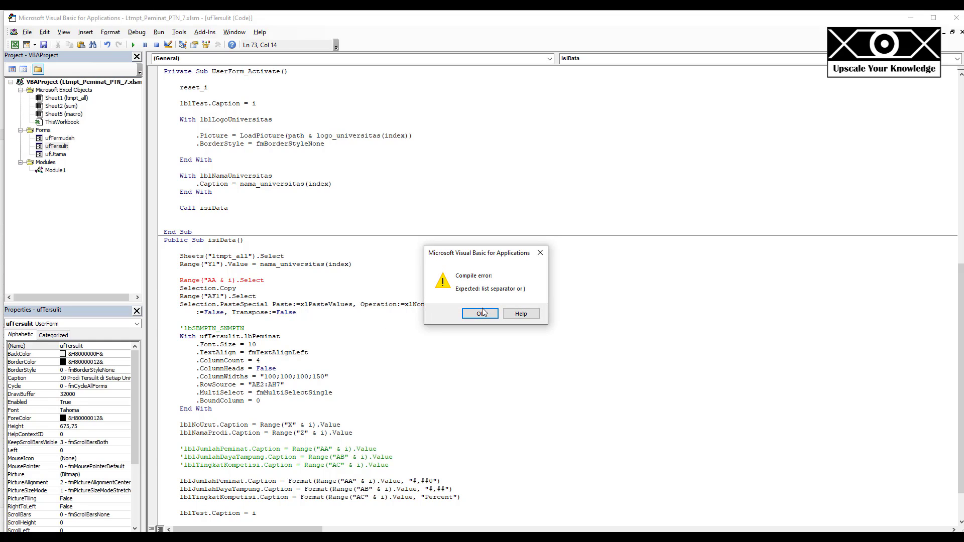
{"action": "left_click", "coordinate": [540, 252]}
{"action": "left_click_drag", "start_coordinate": [216, 280], "coordinate": [216, 276]}
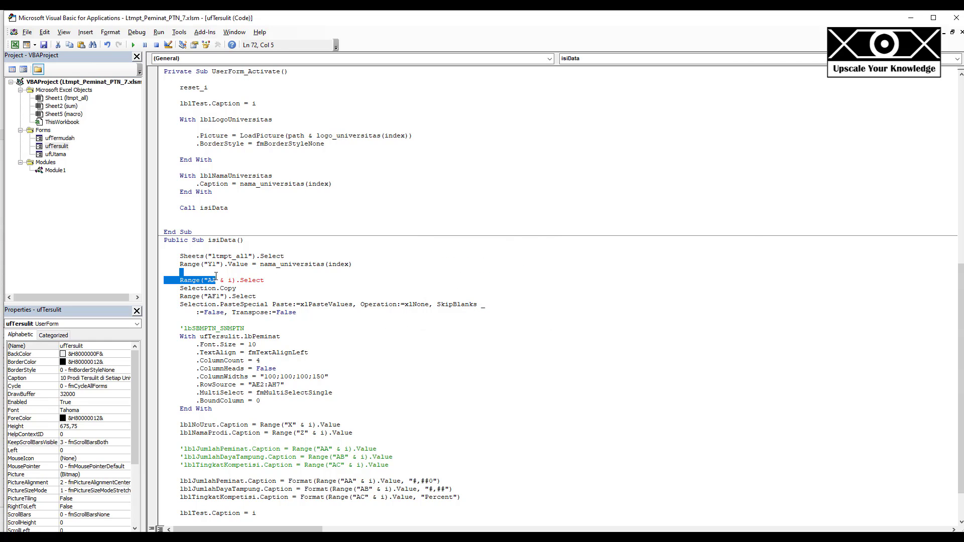
{"action": "left_click", "coordinate": [215, 280]}
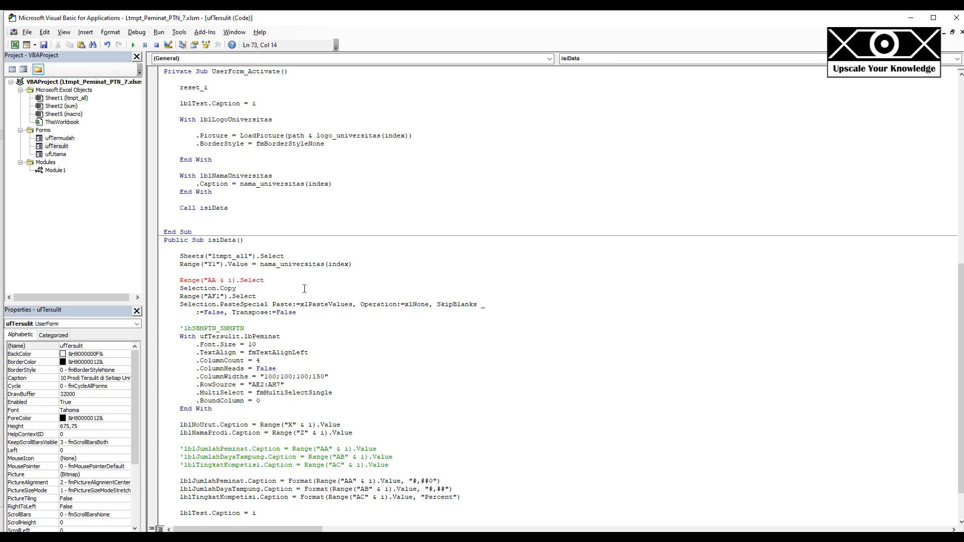
{"action": "type", "text": "\""}
- Check the Nama Prodi cell on the sheet and set the paste destination in isiData to AG1
{"action": "key", "text": "alt+F11"}
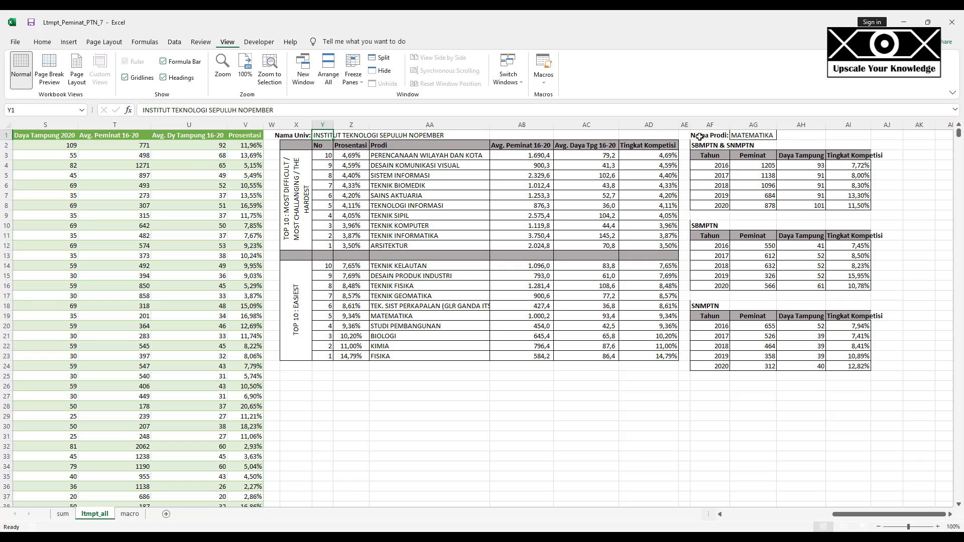
{"action": "key", "text": "alt+F11"}
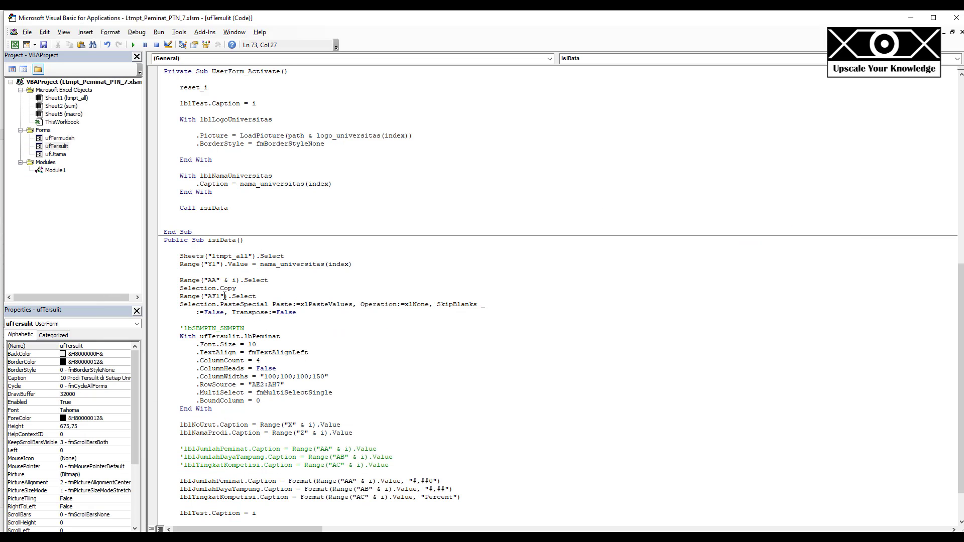
{"action": "left_click_drag", "start_coordinate": [216, 296], "coordinate": [211, 297]}
{"action": "type", "text": "G"}
- Check the SBMPTN & SNMPTN table's extent on the sheet and set the list box RowSource to AF3:AI8
{"action": "left_click", "coordinate": [15, 45]}
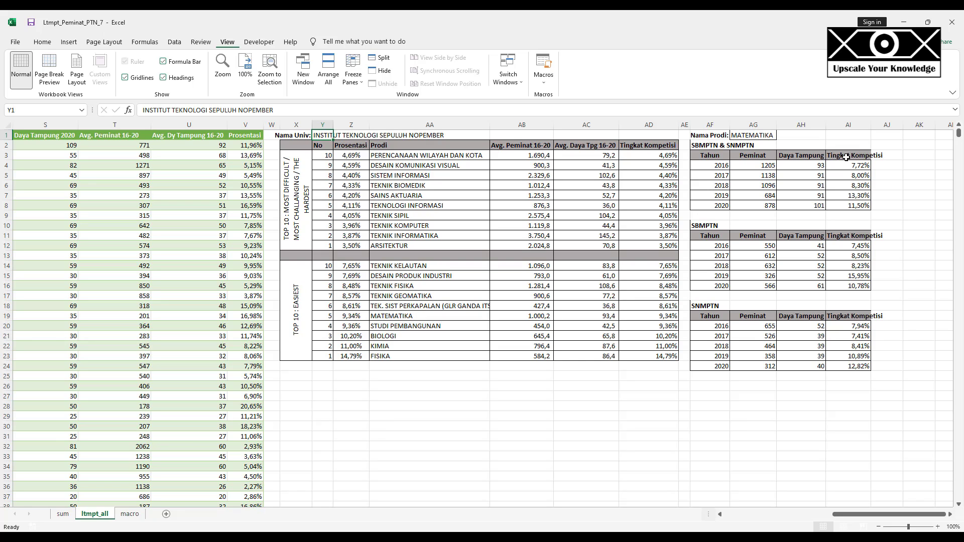
{"action": "left_click", "coordinate": [713, 155]}
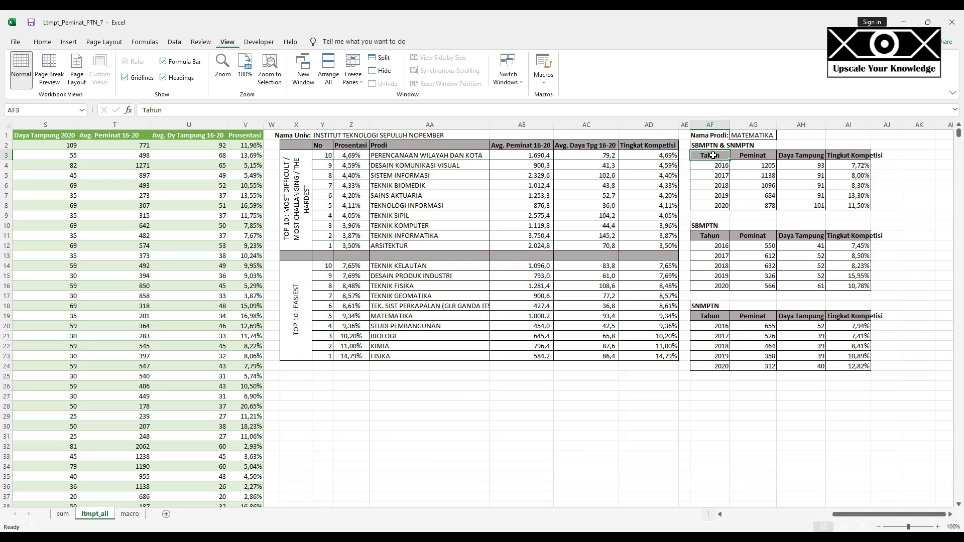
{"action": "left_click", "coordinate": [853, 203], "text": "shift"}
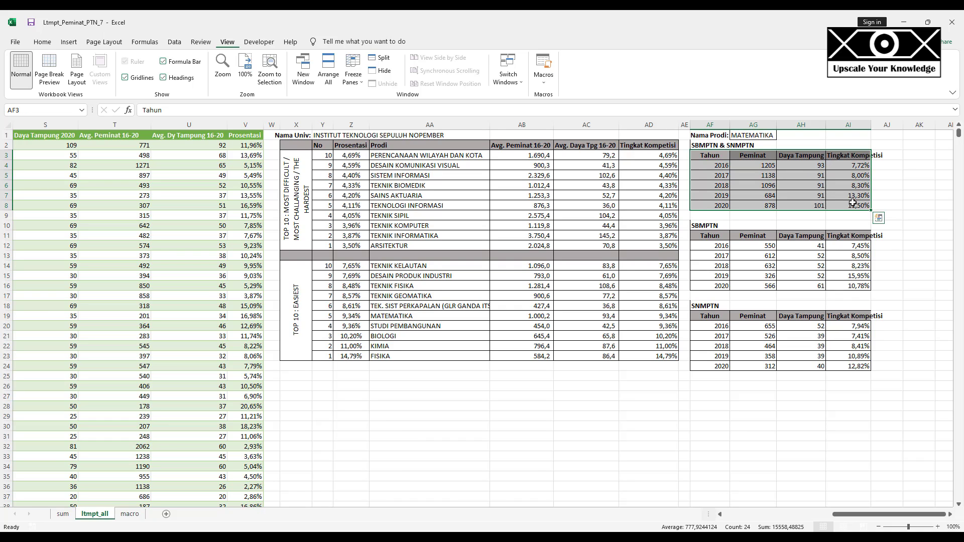
{"action": "key", "text": "alt+F11"}
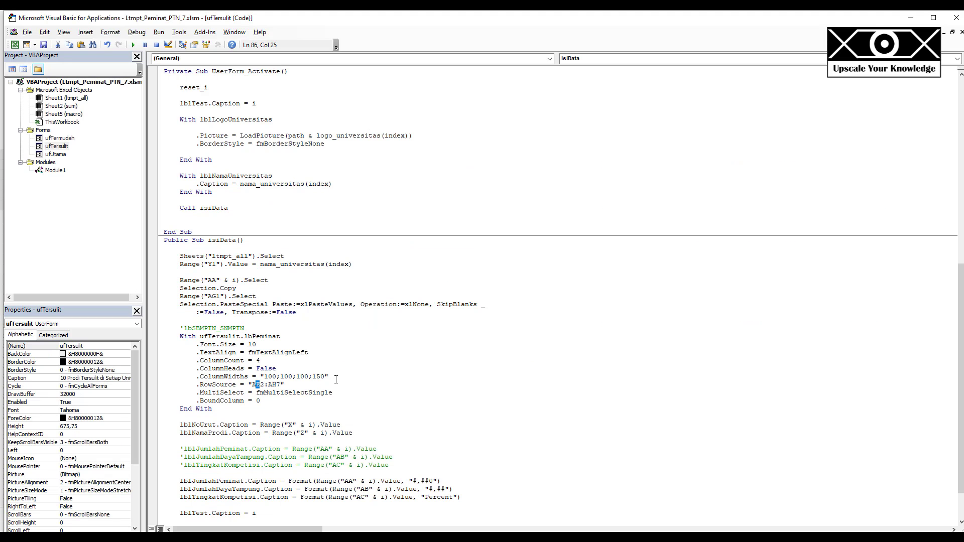
{"action": "type", "text": "F"}
{"action": "key", "text": "shift+Right"}
{"action": "type", "text": "3"}
{"action": "key", "text": "Right"}
{"action": "key", "text": "shift+Right"}
{"action": "type", "text": "I"}
{"action": "key", "text": "shift+Left"}
{"action": "type", "text": "8"}
- Replace lbPeminat in the With statement with lbSBMPTN_SNMPTN, copied from the comment above it
{"action": "left_click_drag", "start_coordinate": [246, 328], "coordinate": [184, 328]}
{"action": "key", "text": "ctrl+c"}
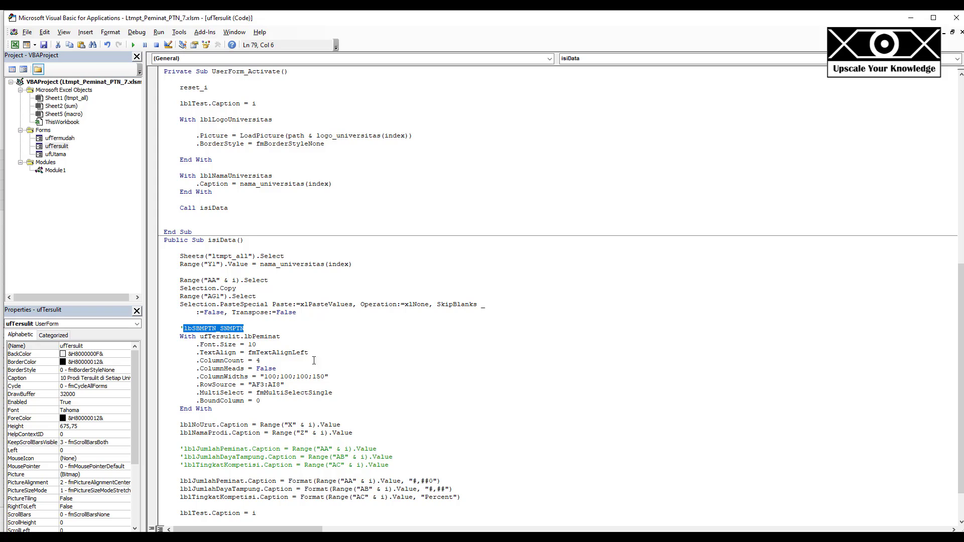
{"action": "double_click", "coordinate": [263, 338]}
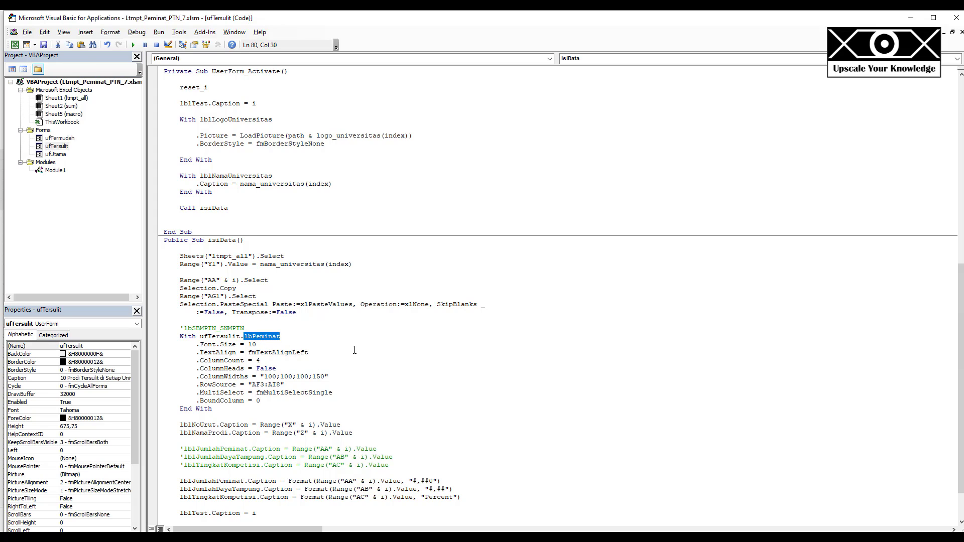
{"action": "key", "text": "ctrl+v"}
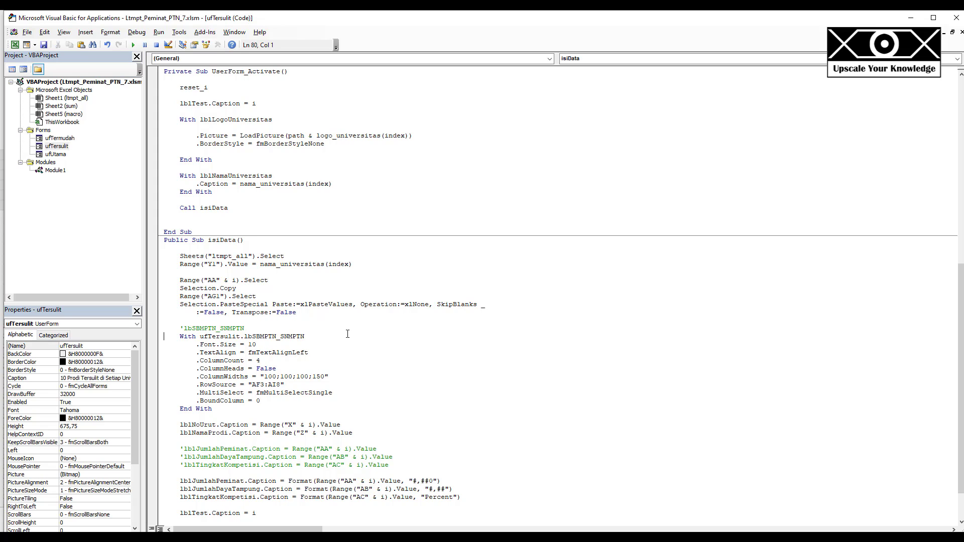
- Duplicate the whole lbSBMPTN_SNMPTN block with its comment twice below the original, separated by blank lines
{"action": "key", "text": "Up"}
{"action": "key", "text": "shift+Down"}
{"action": "key", "text": "shift+Down"}
{"action": "key", "text": "shift+Down"}
{"action": "key", "text": "shift+Down"}
{"action": "key", "text": "shift+Down"}
{"action": "key", "text": "shift+Down"}
{"action": "key", "text": "shift+Down"}
{"action": "key", "text": "shift+Down"}
{"action": "key", "text": "shift+Down"}
{"action": "key", "text": "shift+Down"}
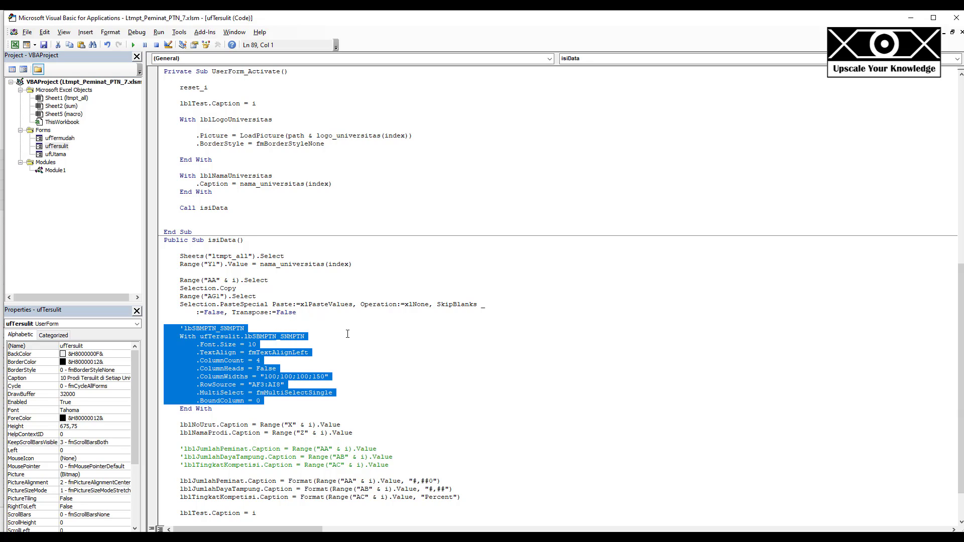
{"action": "key", "text": "shift+Down"}
{"action": "key", "text": "ctrl+c"}
{"action": "key", "text": "Right"}
{"action": "key", "text": "Return"}
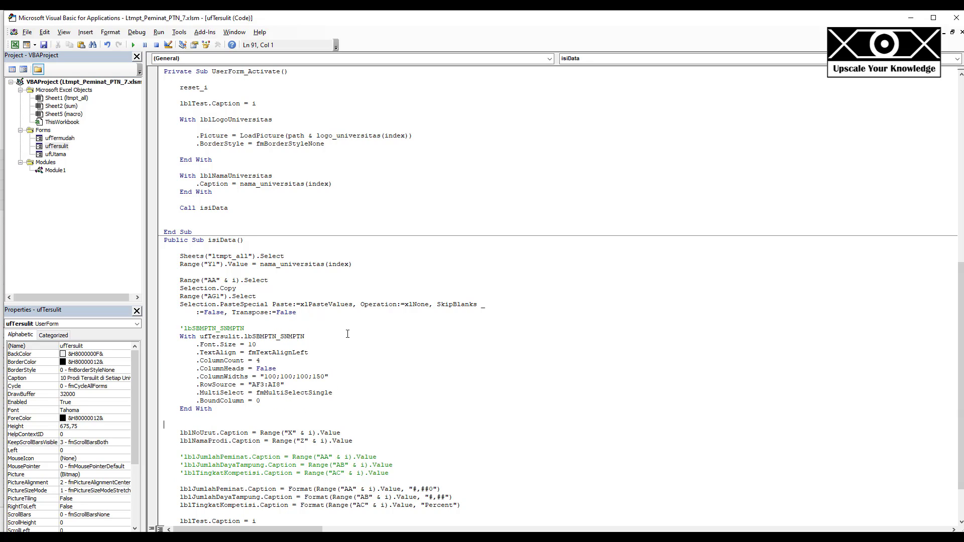
{"action": "key", "text": "ctrl+v"}
{"action": "key", "text": "Return"}
{"action": "key", "text": "ctrl+v"}
{"action": "key", "text": "Return"}
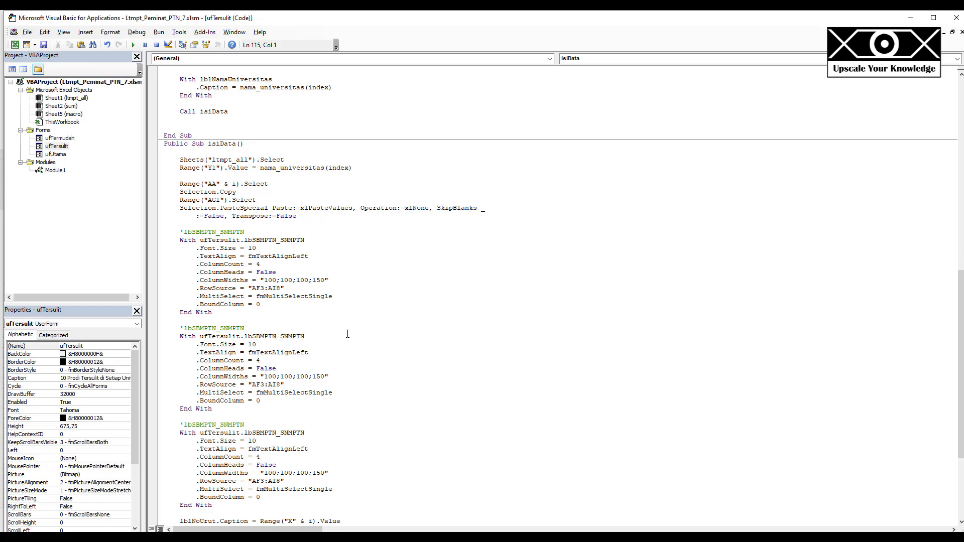
- Rename the comment and the With target of the second list box block to lbSBMPTN
{"action": "left_click", "coordinate": [216, 321]}
{"action": "left_click_drag", "start_coordinate": [256, 327], "coordinate": [217, 329]}
{"action": "key", "text": "Delete"}
{"action": "key", "text": "ctrl+shift+Left"}
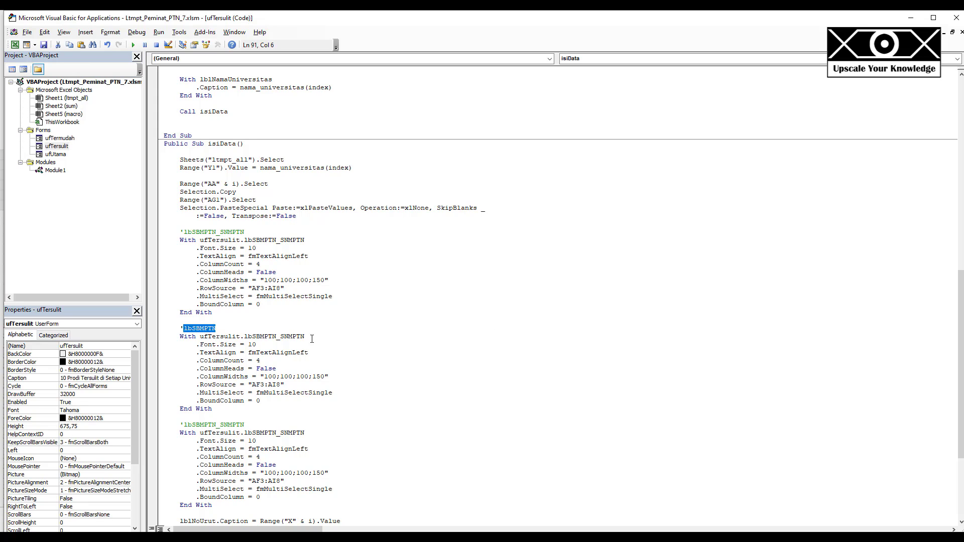
{"action": "left_click", "coordinate": [281, 336]}
{"action": "double_click", "coordinate": [289, 337]}
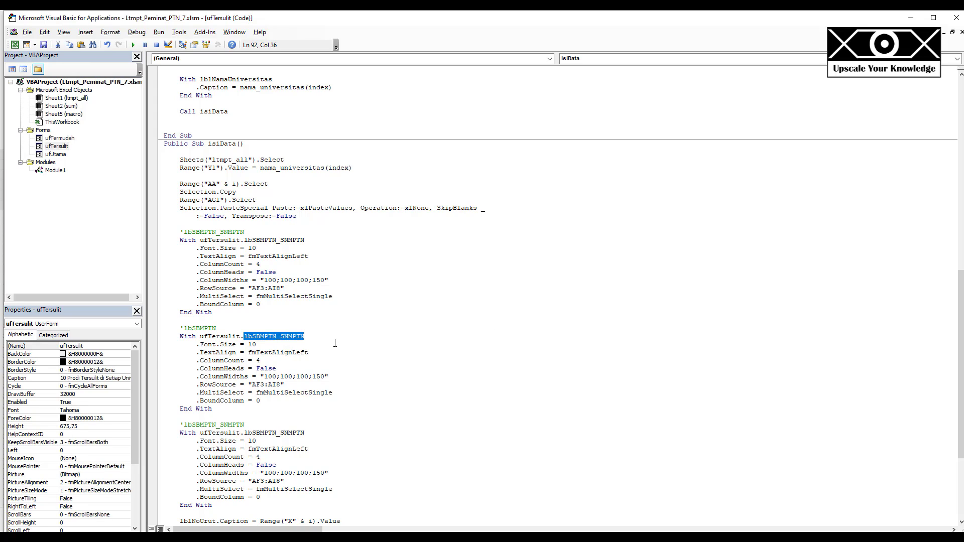
{"action": "key", "text": "ctrl+v"}
- Check the SBMPTN table's extent on the ltmpt_all sheet and set the lbSBMPTN block's RowSource to AF11:AI16
{"action": "key", "text": "alt+F11"}
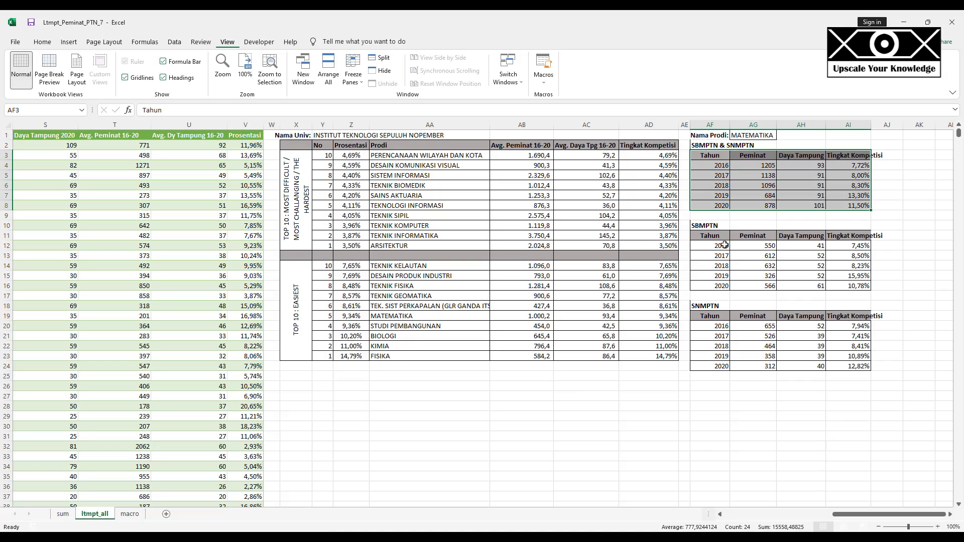
{"action": "left_click", "coordinate": [712, 234]}
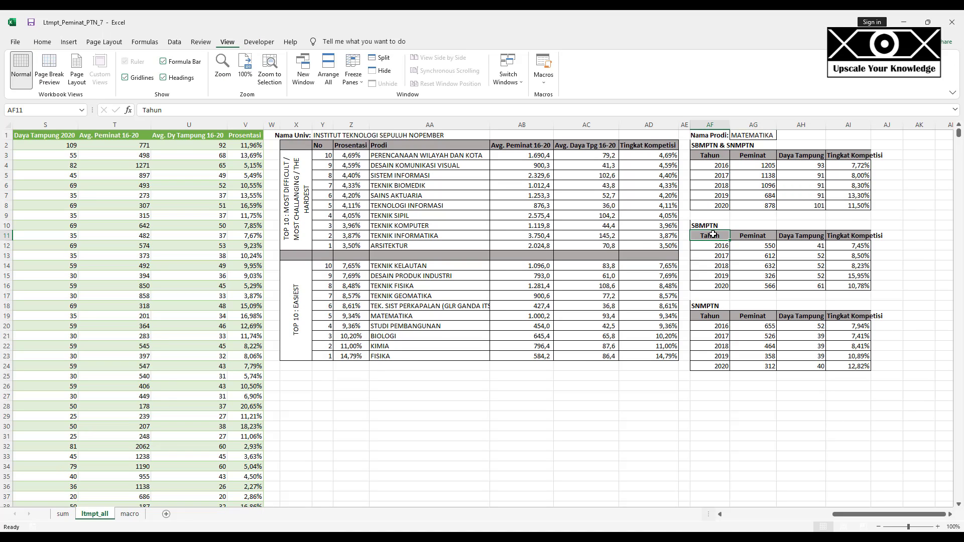
{"action": "left_click_drag", "start_coordinate": [713, 235], "coordinate": [846, 287]}
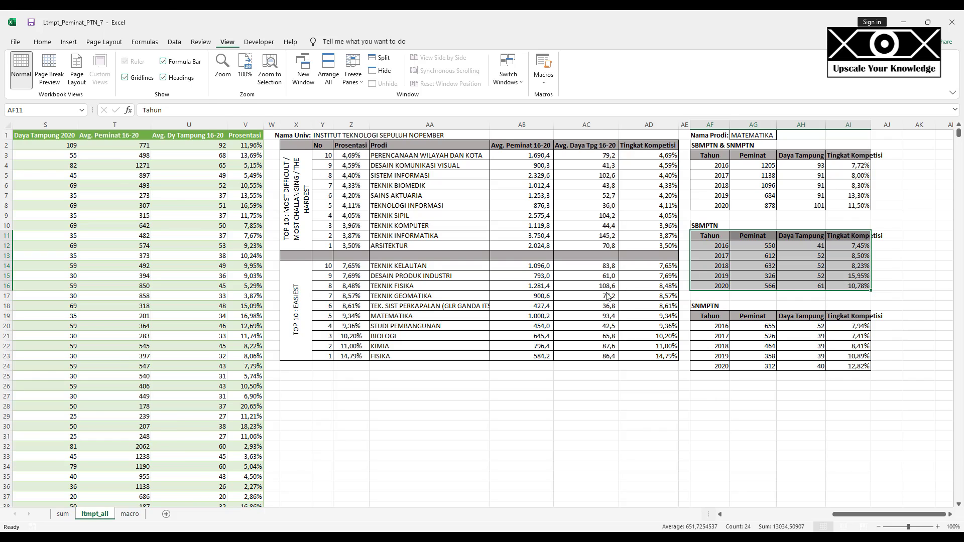
{"action": "key", "text": "alt+F11"}
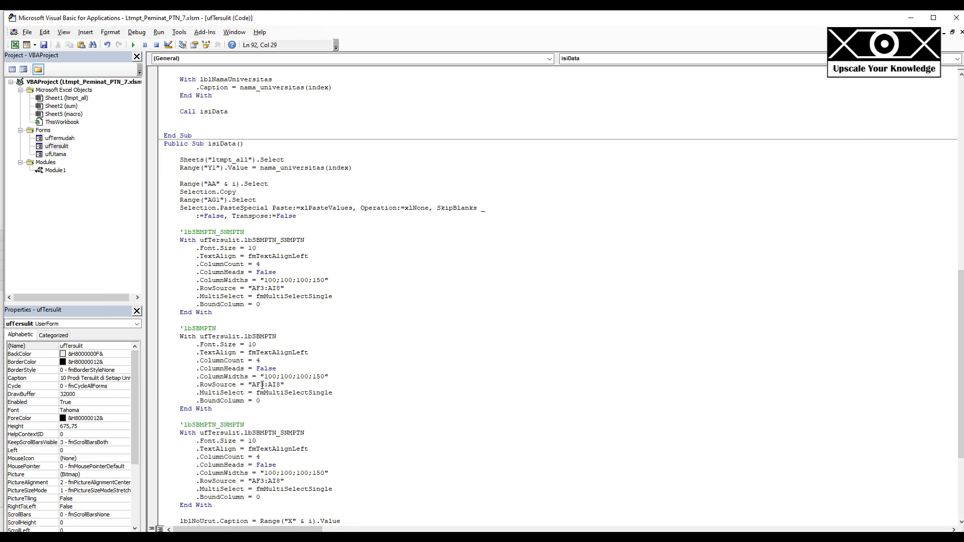
{"action": "left_click_drag", "start_coordinate": [260, 385], "coordinate": [265, 385]}
{"action": "type", "text": "11"}
{"action": "key", "text": "shift+Left"}
{"action": "type", "text": "16"}
- Check the SNMPTN table's extent on the sheet and set the third list box block's RowSource to AF19:AI24
{"action": "key", "text": "alt+F11"}
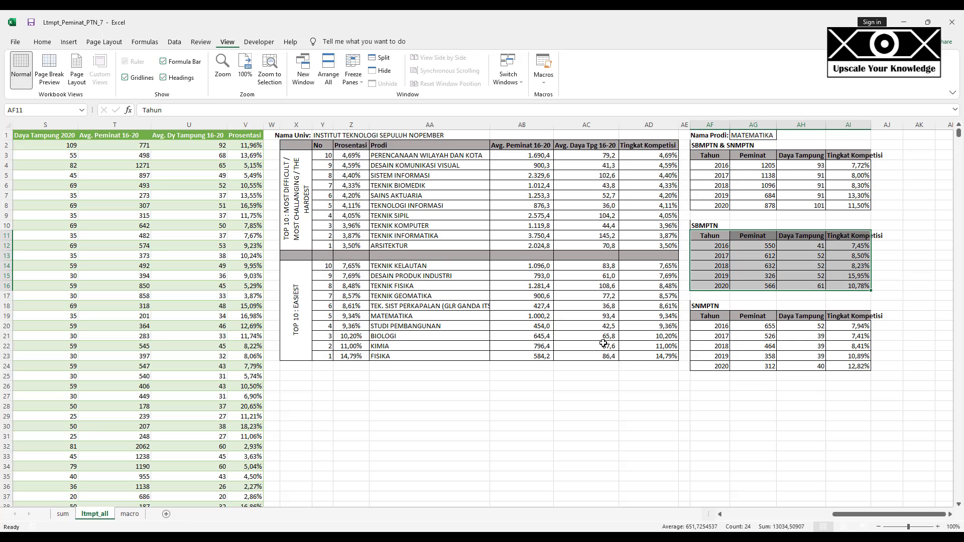
{"action": "key", "text": "alt"}
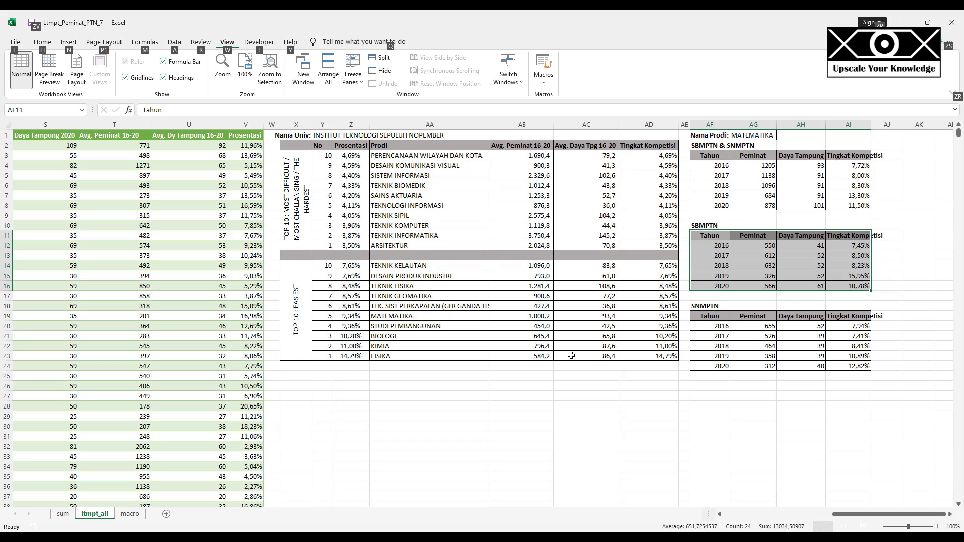
{"action": "left_click_drag", "start_coordinate": [700, 316], "coordinate": [849, 366]}
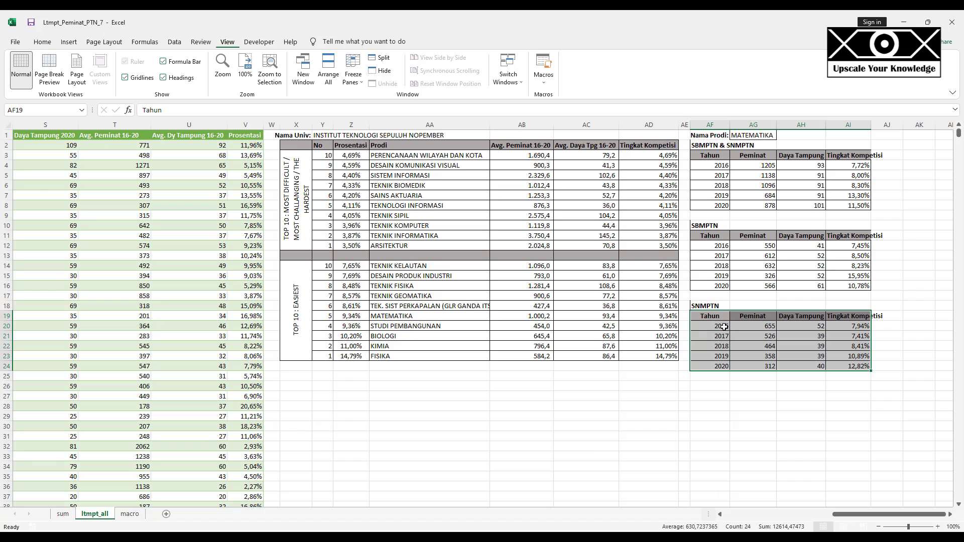
{"action": "key", "text": "alt+F11"}
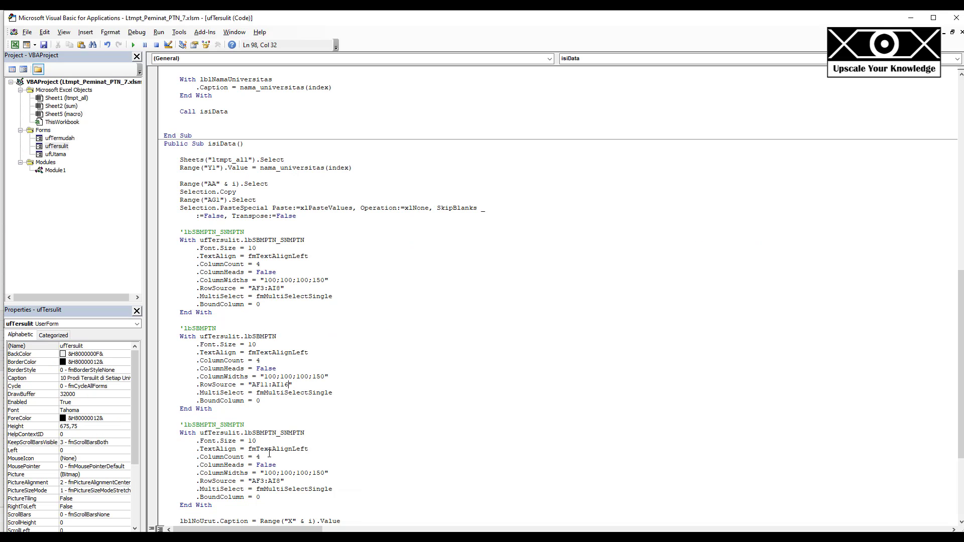
{"action": "left_click", "coordinate": [266, 481]}
{"action": "key", "text": "shift+Left"}
{"action": "type", "text": "19"}
{"action": "key", "text": "shift+Right"}
{"action": "type", "text": "24"}
{"action": "key", "text": "alt+F11"}
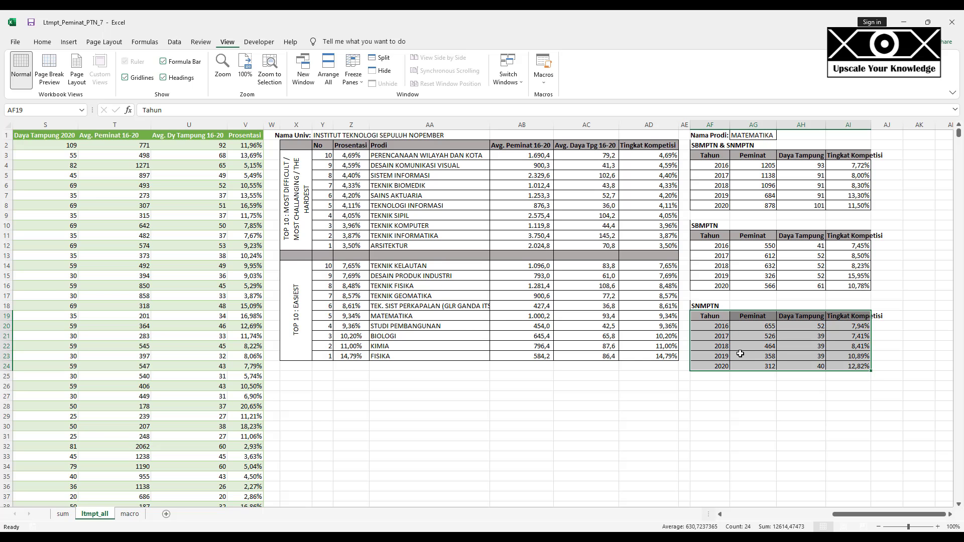
{"action": "key", "text": "alt+F11"}
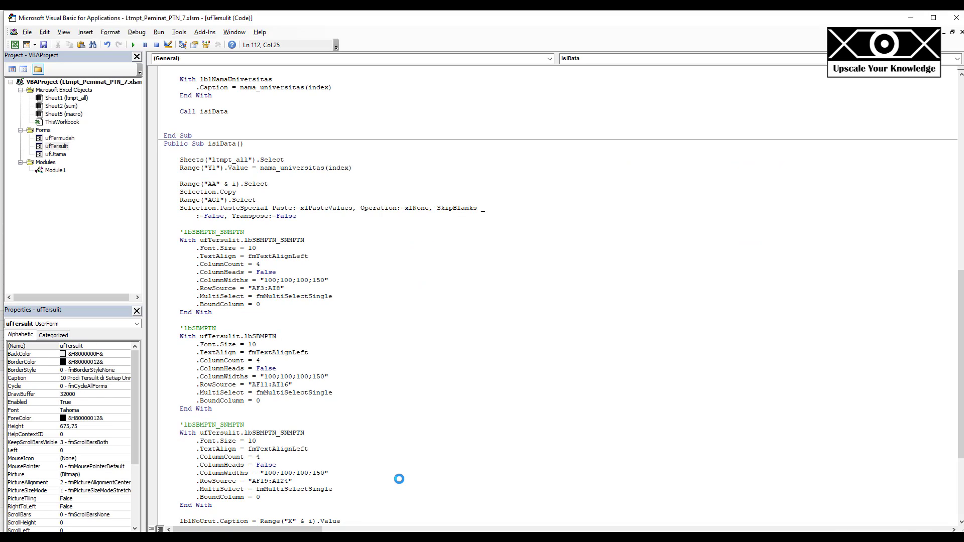
- Check the columns of the top-10 table and point lblNoUrut to column Y and lblNamaProdi to column AA
{"action": "scroll", "coordinate": [383, 472], "scroll_direction": "down", "scroll_amount": 6}
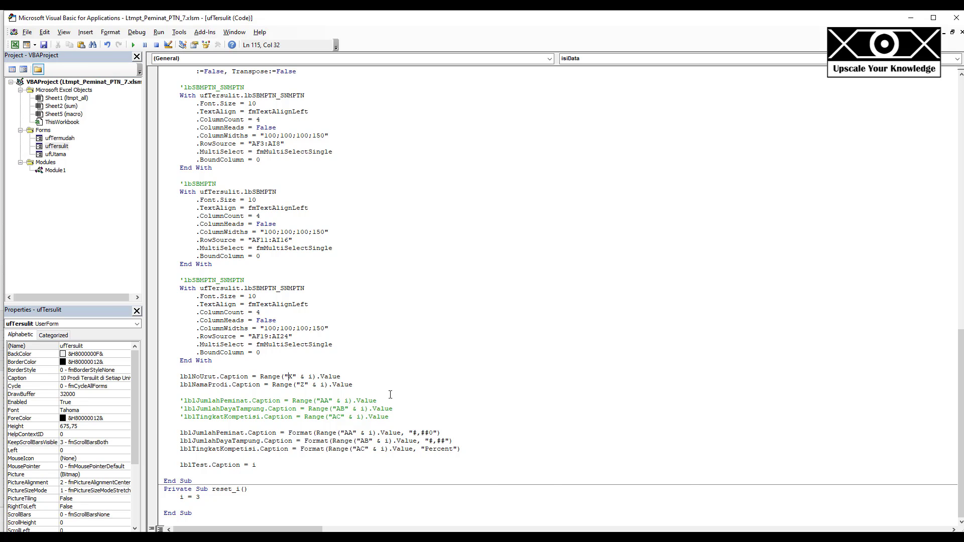
{"action": "key", "text": "alt+F11"}
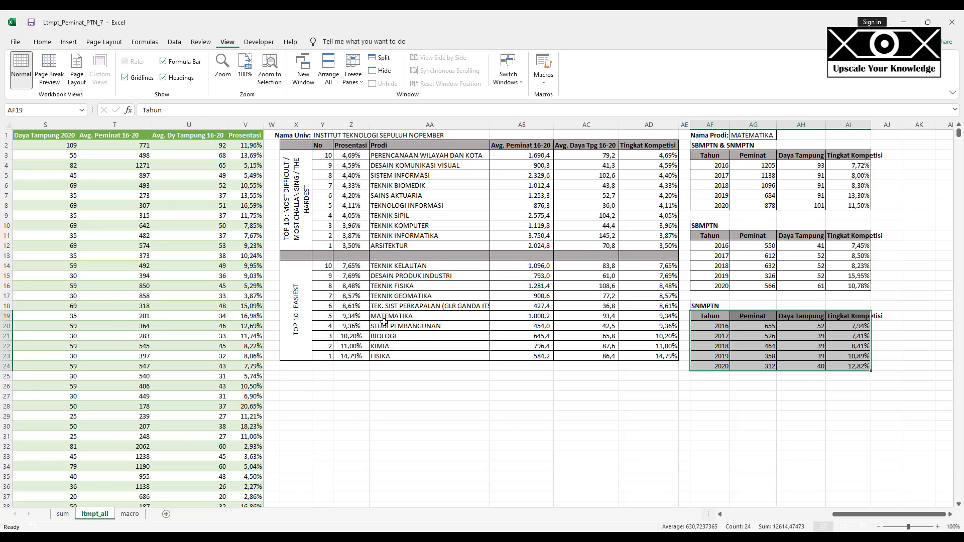
{"action": "key", "text": "alt+F11"}
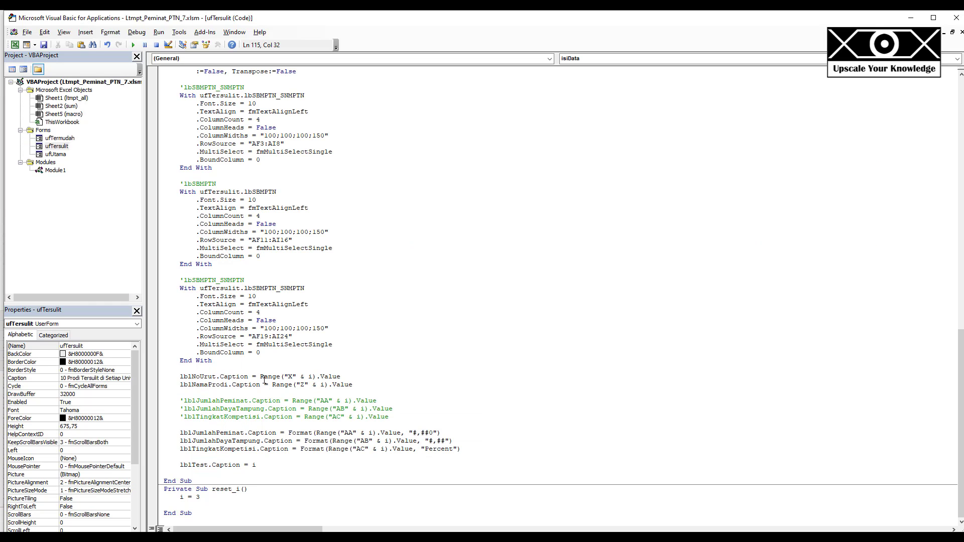
{"action": "key", "text": "shift+Right"}
{"action": "type", "text": "Y"}
{"action": "key", "text": "shift+Right"}
{"action": "type", "text": "AA"}
- Delete the three commented-out caption lines below the lblNamaProdi line
{"action": "key", "text": "Down"}
{"action": "key", "text": "shift+Down"}
{"action": "key", "text": "shift+Down"}
{"action": "key", "text": "shift+Down"}
{"action": "key", "text": "shift+Down"}
{"action": "key", "text": "Delete"}
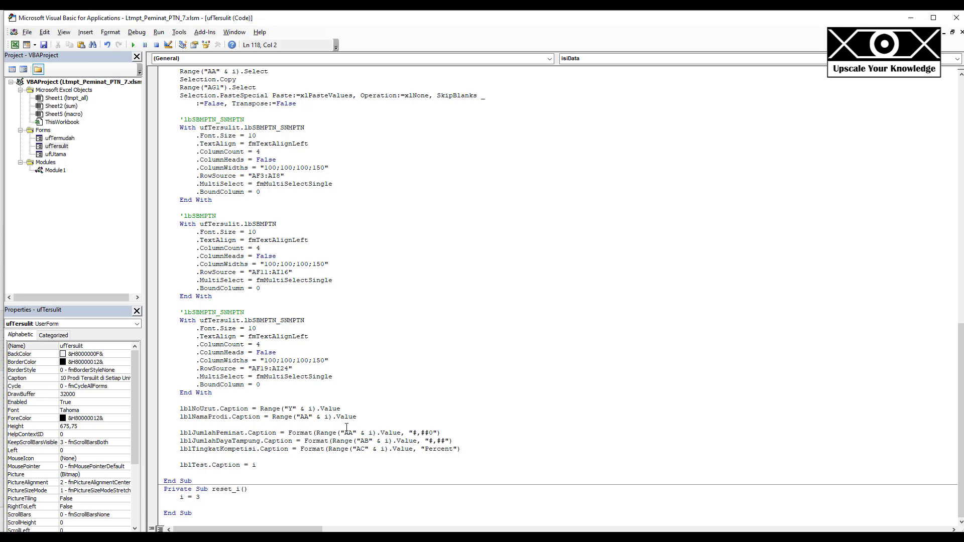
- Point the formatted Peminat, Daya Tampung and Tingkat Kompetisi captions to columns AB, AC and AD, and save the project
{"action": "key", "text": "shift+Left"}
{"action": "type", "text": "B"}
{"action": "key", "text": "Down"}
{"action": "key", "text": "shift+Right"}
{"action": "type", "text": "C"}
{"action": "key", "text": "shift+Left"}
{"action": "type", "text": "D"}
{"action": "left_click", "coordinate": [415, 377]}
{"action": "left_click", "coordinate": [44, 45]}
- Open the Prodi Termudah form for Universitas Airlangga from the macro sheet, page through its study programs and close it
{"action": "left_click", "coordinate": [15, 45]}
{"action": "left_click", "coordinate": [130, 514]}
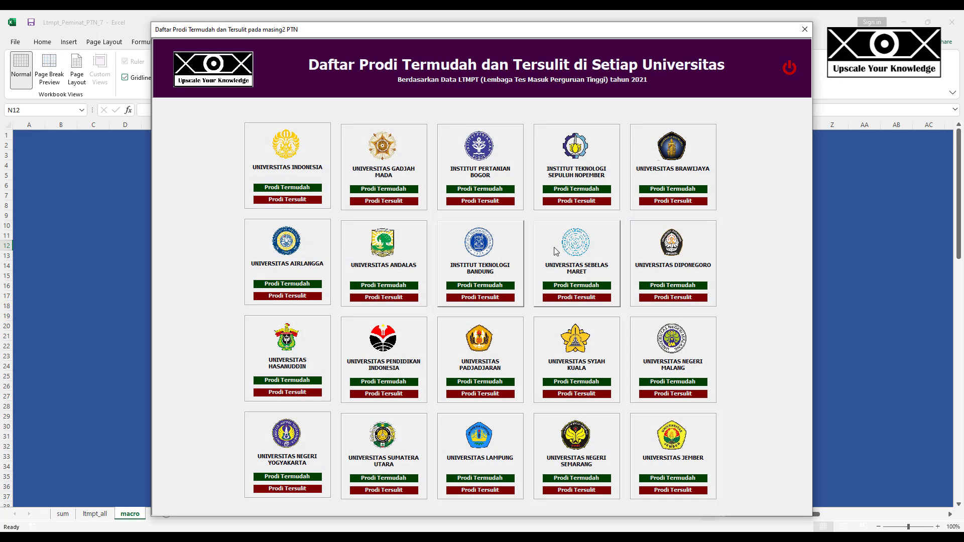
{"action": "left_click", "coordinate": [296, 286]}
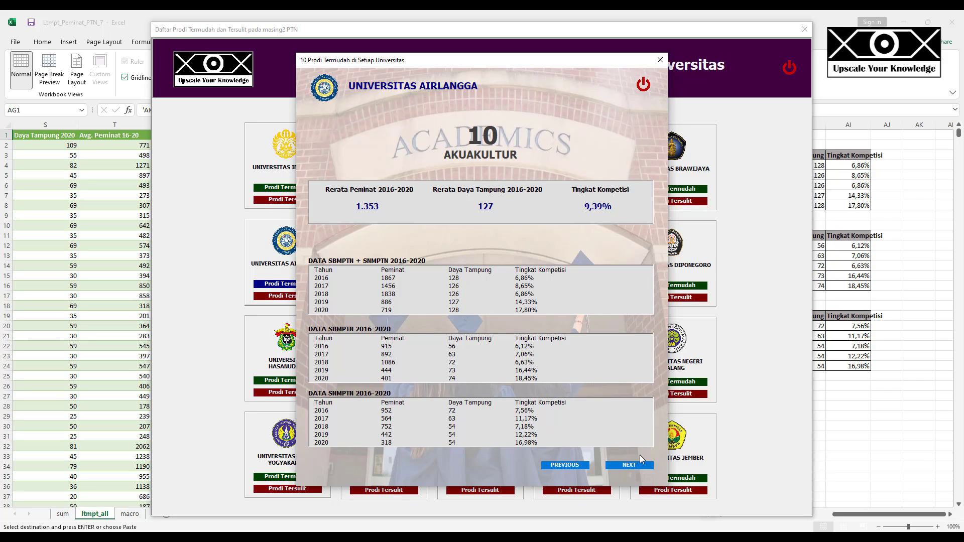
{"action": "left_click", "coordinate": [640, 466]}
{"action": "left_click", "coordinate": [640, 466]}
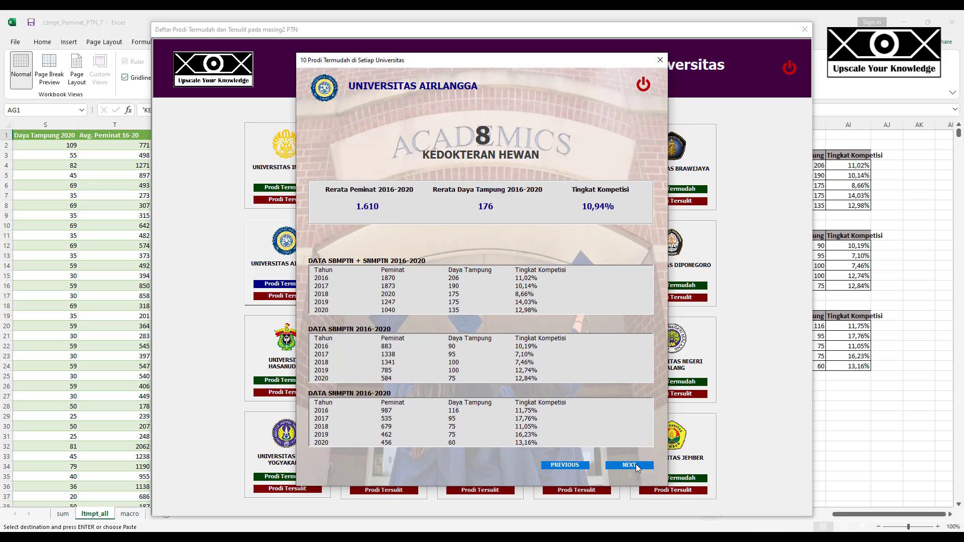
{"action": "left_click", "coordinate": [585, 466]}
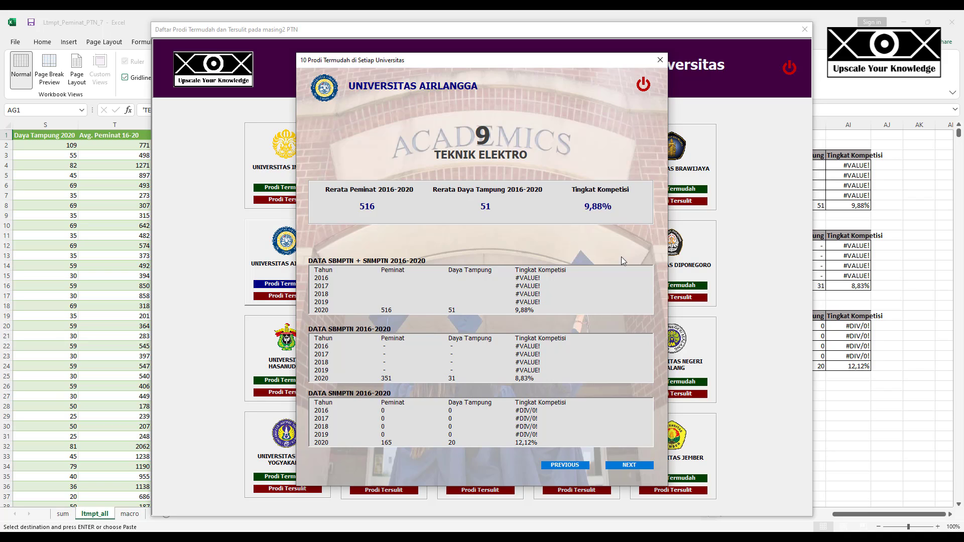
{"action": "left_click", "coordinate": [643, 88]}
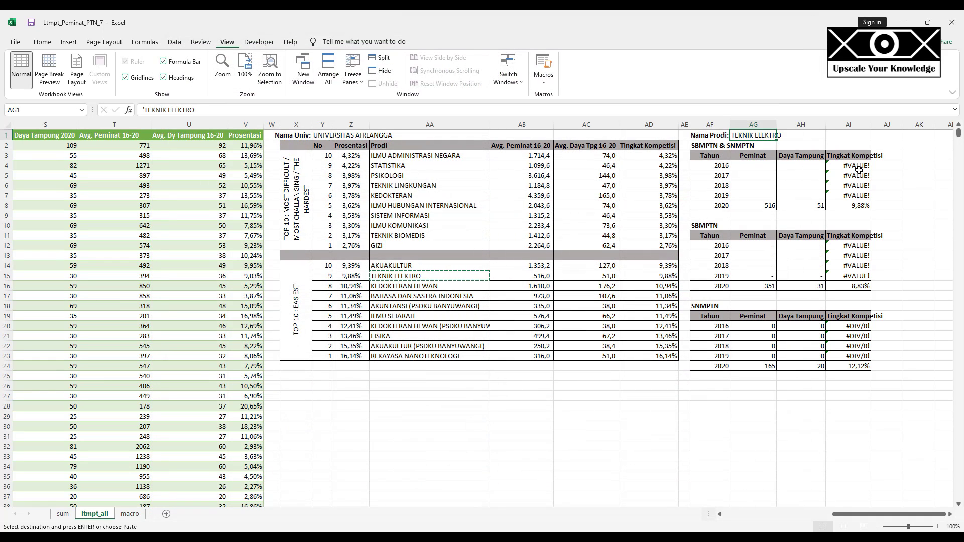
- Wrap the Tingkat Kompetisi formula in AI4 as =IFERROR(AH4/AG4;"") and fill it down to AI8
{"action": "left_click", "coordinate": [856, 166]}
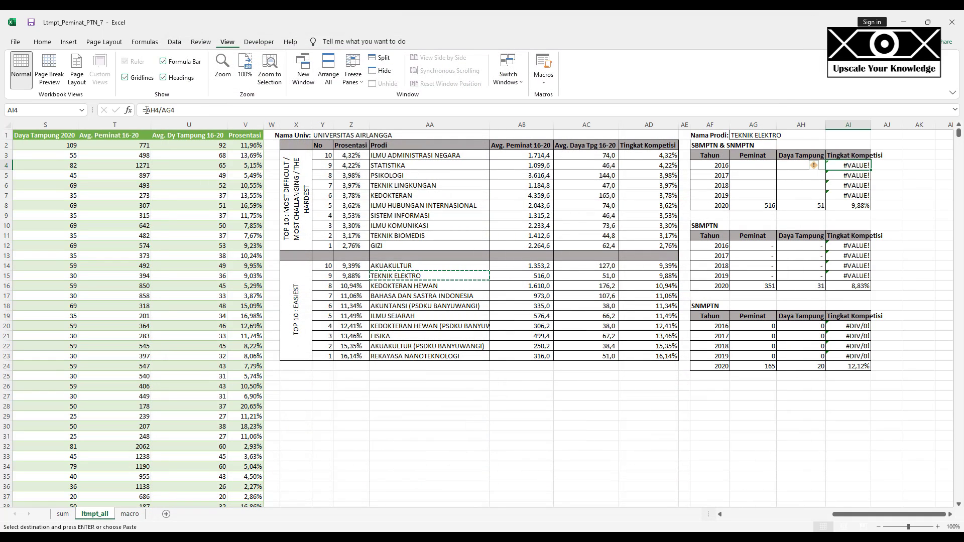
{"action": "key", "text": "F2"}
{"action": "type", "text": "IF"}
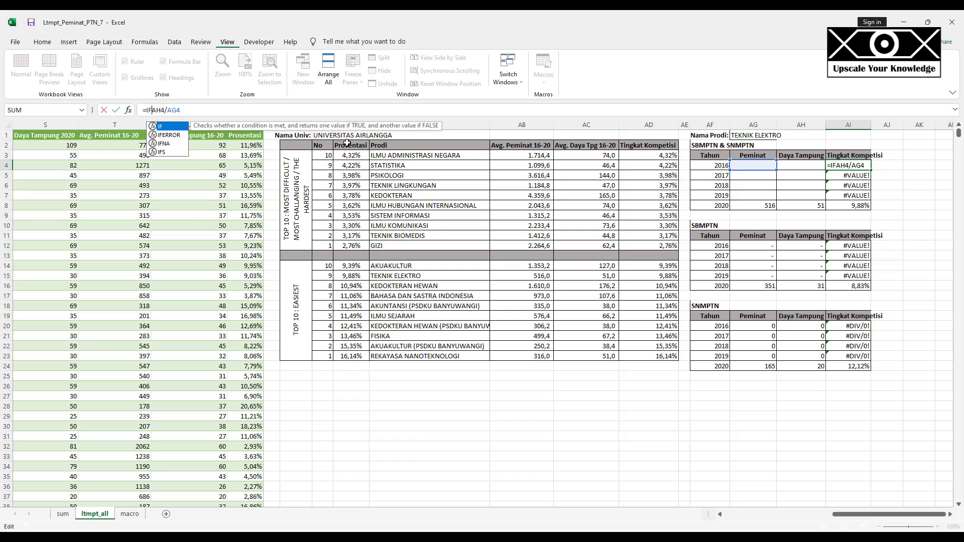
{"action": "type", "text": "ERROR"}
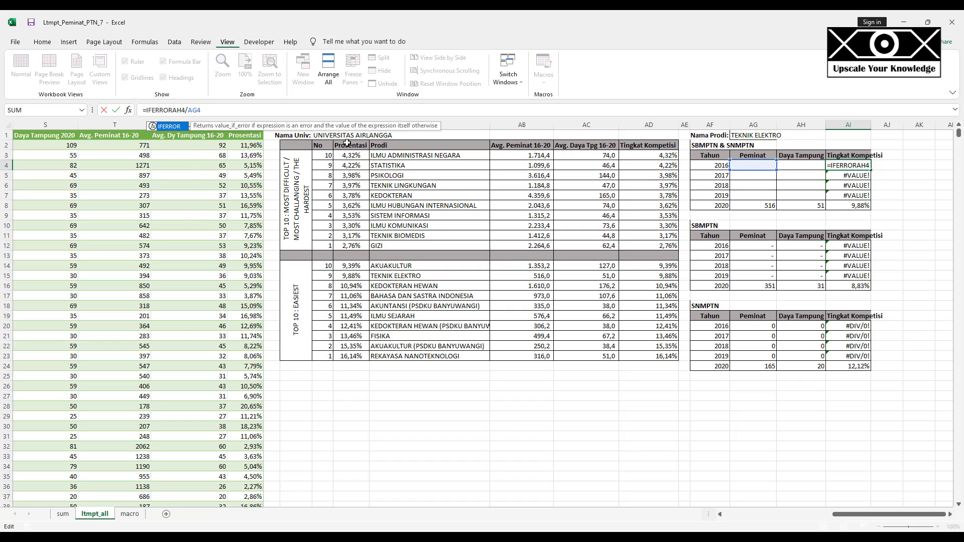
{"action": "type", "text": "("}
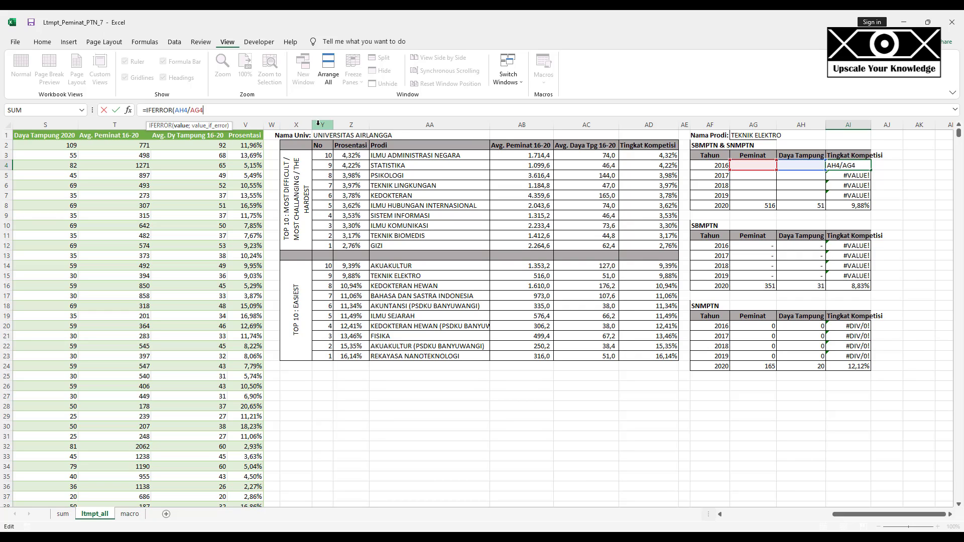
{"action": "type", "text": ";\"\")"}
{"action": "key", "text": "Return"}
{"action": "key", "text": "Up"}
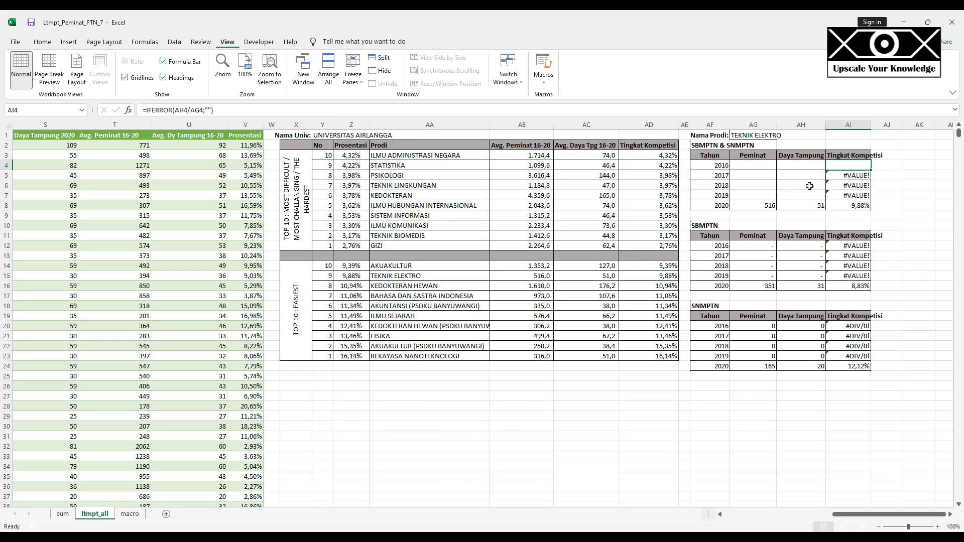
{"action": "left_click_drag", "start_coordinate": [871, 170], "coordinate": [871, 206]}
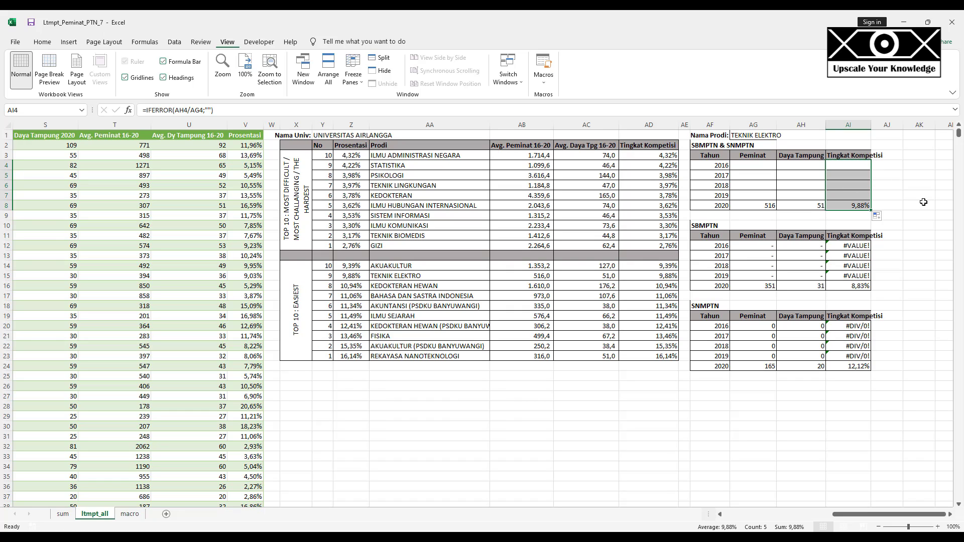
- Copy the IFERROR formula from AI7 into the SBMPTN table's Tingkat Kompetisi cells AI12:AI16
{"action": "left_click", "coordinate": [860, 247]}
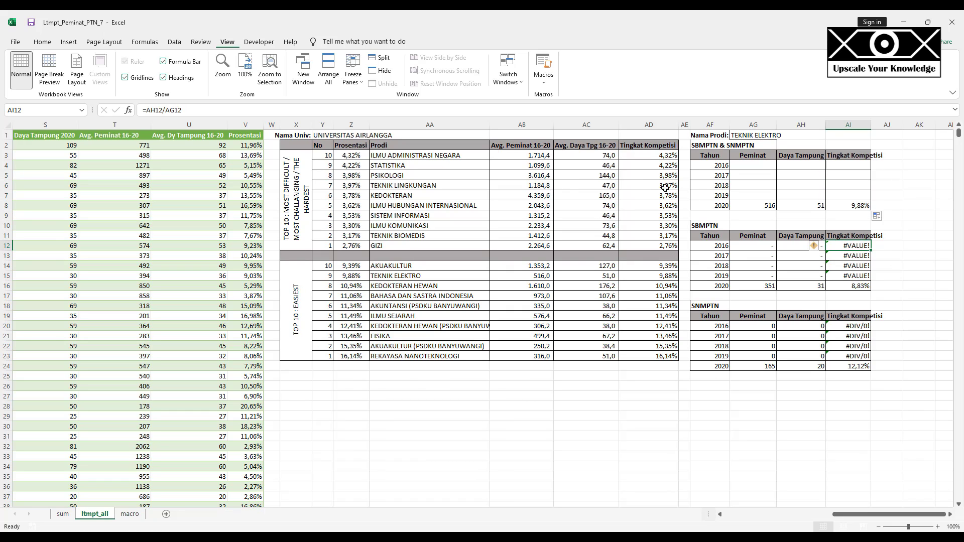
{"action": "left_click", "coordinate": [858, 194]}
{"action": "key", "text": "ctrl+c"}
{"action": "key", "text": "Down"}
{"action": "key", "text": "Down"}
{"action": "key", "text": "Down"}
{"action": "key", "text": "Down"}
{"action": "key", "text": "Down"}
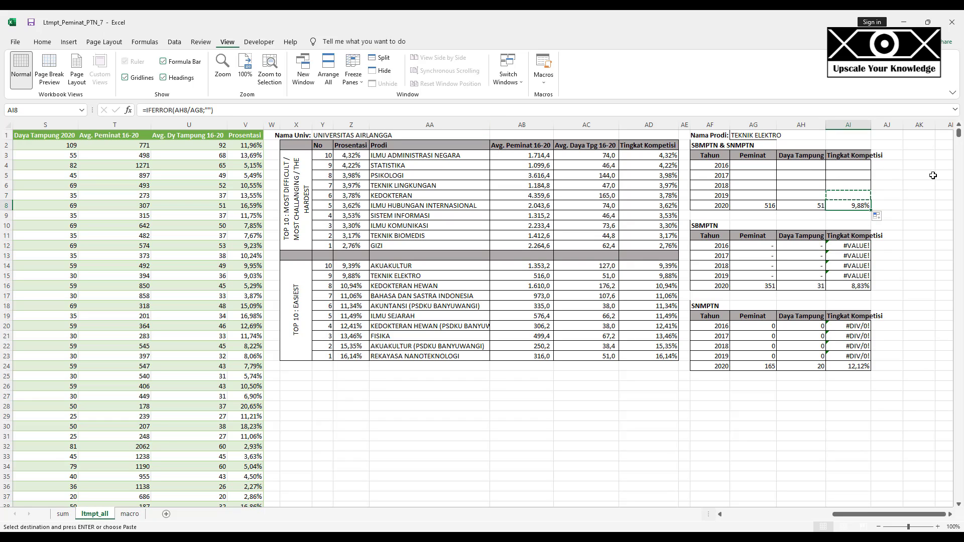
{"action": "key", "text": "shift+Down"}
{"action": "key", "text": "shift+Down"}
{"action": "key", "text": "shift+Down"}
{"action": "key", "text": "shift+Down"}
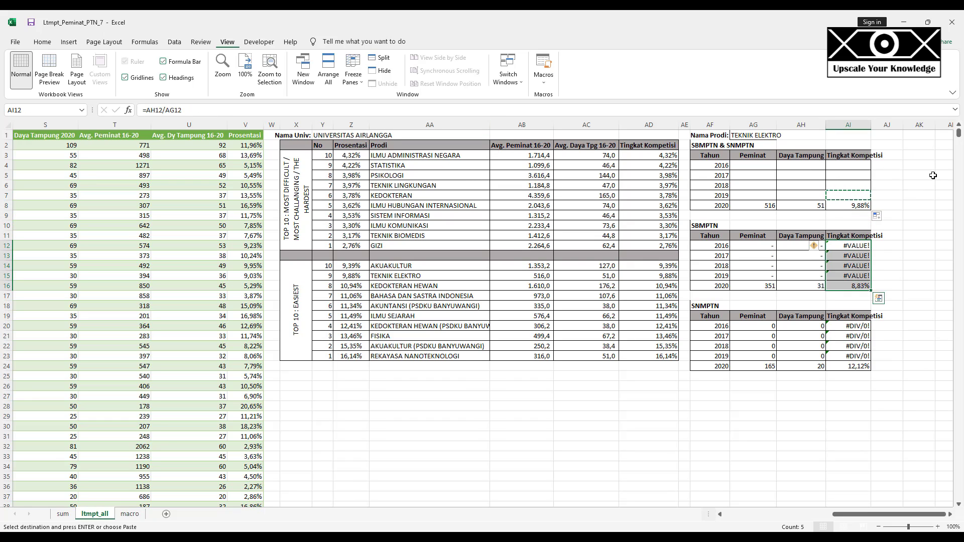
{"action": "key", "text": "ctrl+v"}
- Paste the same IFERROR formula into the SNMPTN table's Tingkat Kompetisi cells AI20:AI24
{"action": "key", "text": "Down"}
{"action": "key", "text": "Down"}
{"action": "key", "text": "Down"}
{"action": "key", "text": "Down"}
{"action": "key", "text": "Down"}
{"action": "key", "text": "Down"}
{"action": "key", "text": "Down"}
{"action": "key", "text": "Down"}
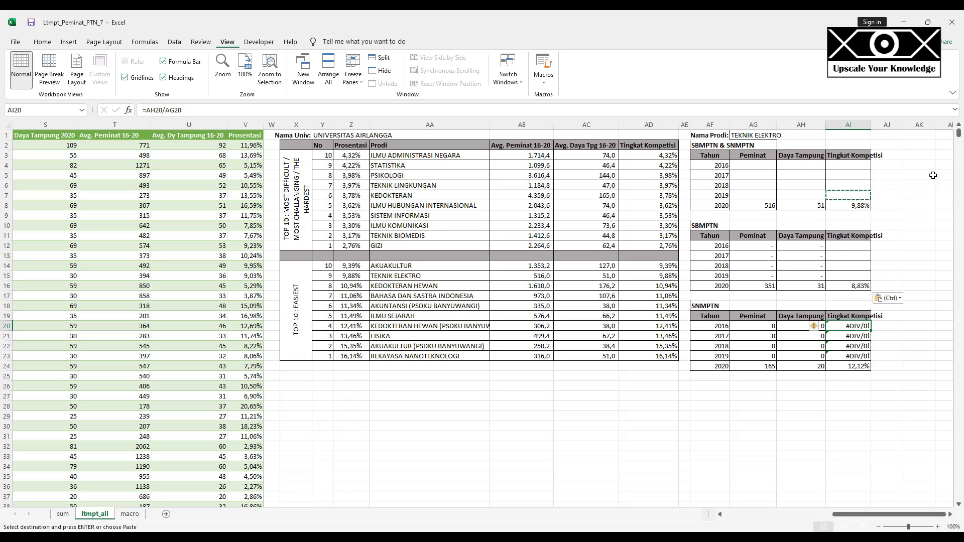
{"action": "key", "text": "shift+Down"}
{"action": "key", "text": "shift+Down"}
{"action": "key", "text": "shift+Down"}
{"action": "key", "text": "shift+Down"}
{"action": "key", "text": "ctrl+v"}
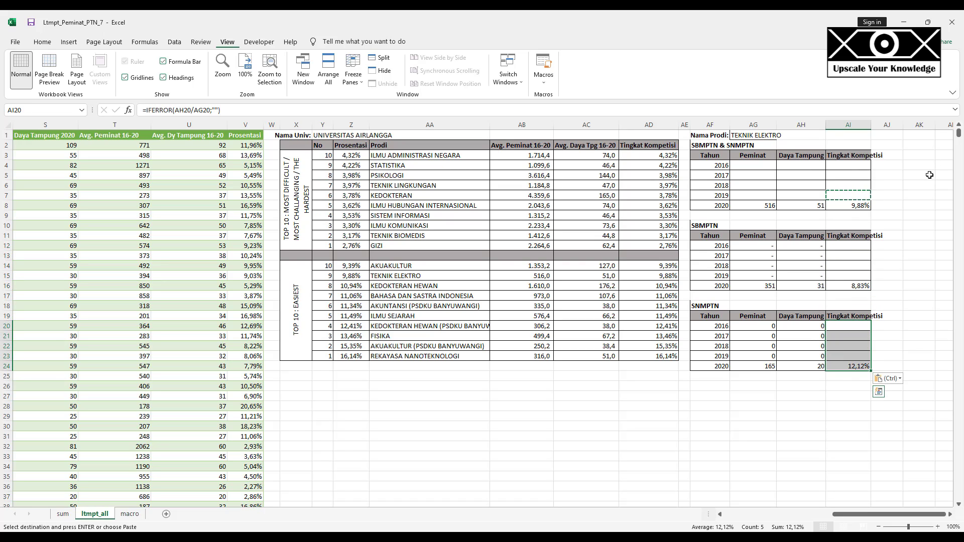
- Deselect the pasted range and save the workbook
{"action": "left_click", "coordinate": [923, 246]}
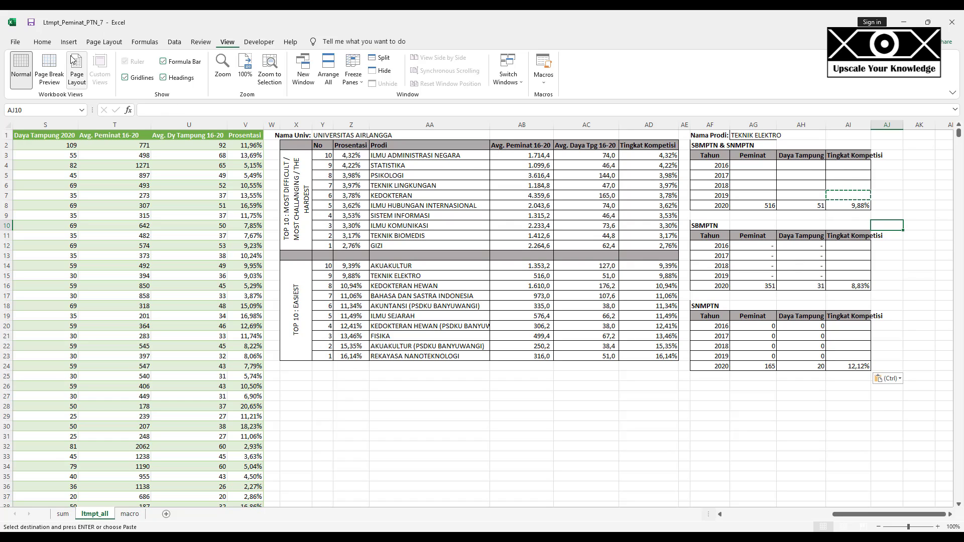
{"action": "left_click", "coordinate": [14, 23]}
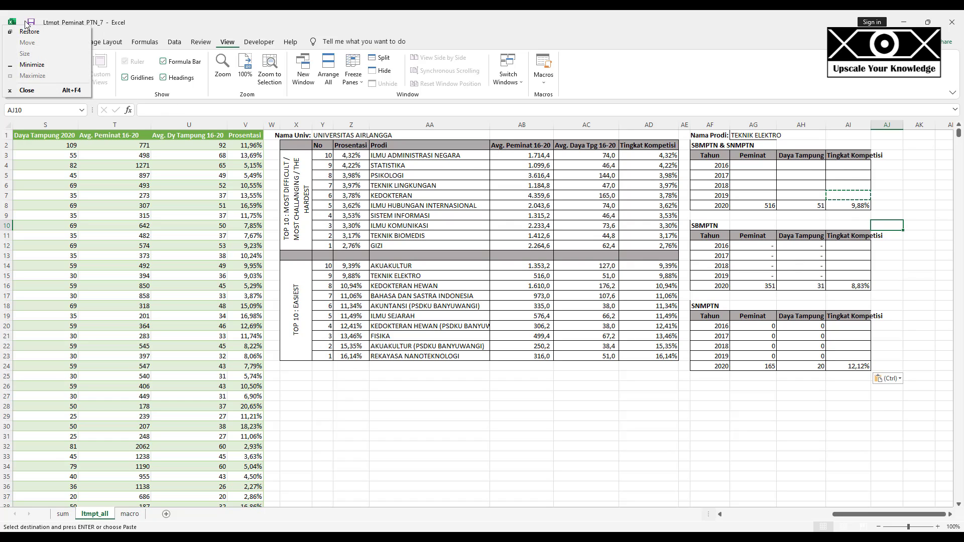
{"action": "left_click", "coordinate": [30, 23]}
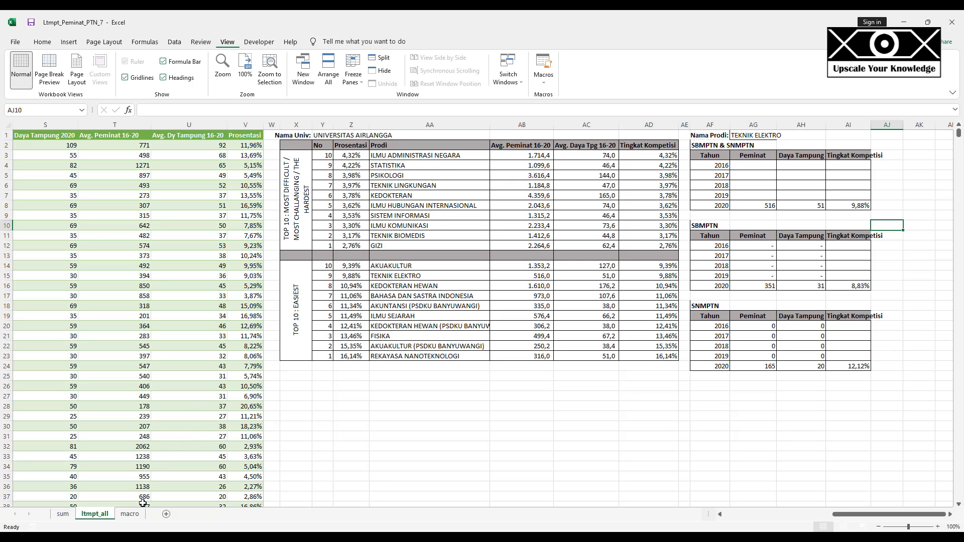
- Launch the university list from the macro sheet and check Universitas Airlangga's Prodi Termudah entries 10 and 9, then exit the forms
{"action": "left_click", "coordinate": [132, 515]}
{"action": "left_click", "coordinate": [358, 240]}
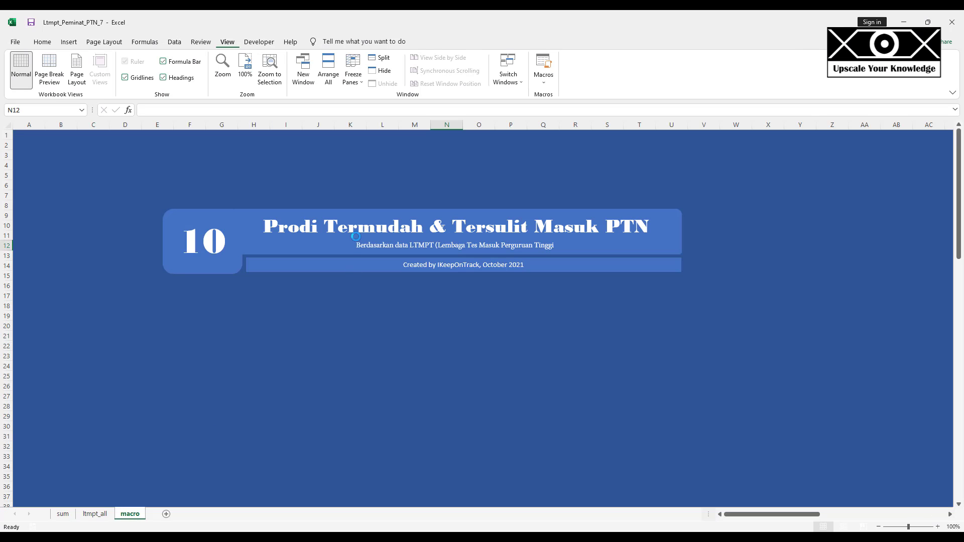
{"action": "left_click", "coordinate": [307, 285]}
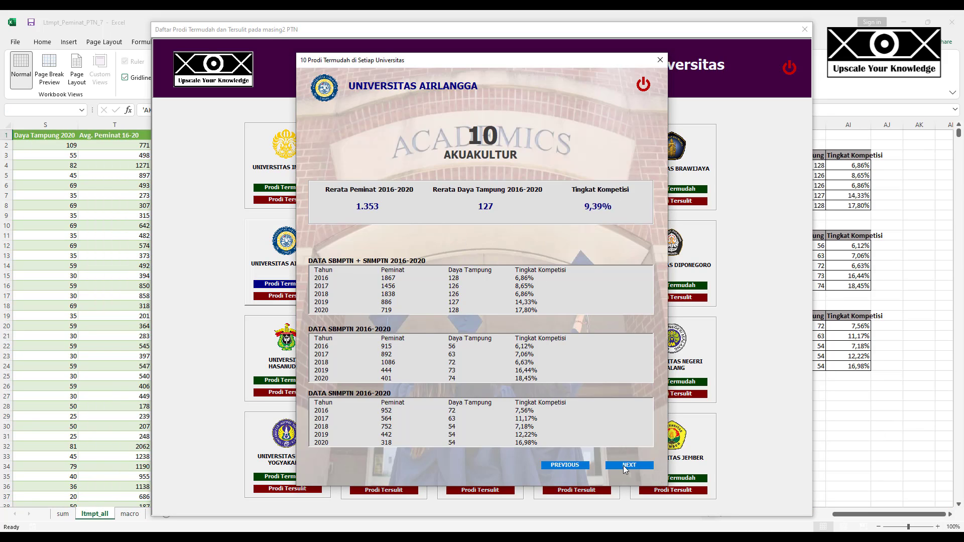
{"action": "left_click", "coordinate": [622, 465]}
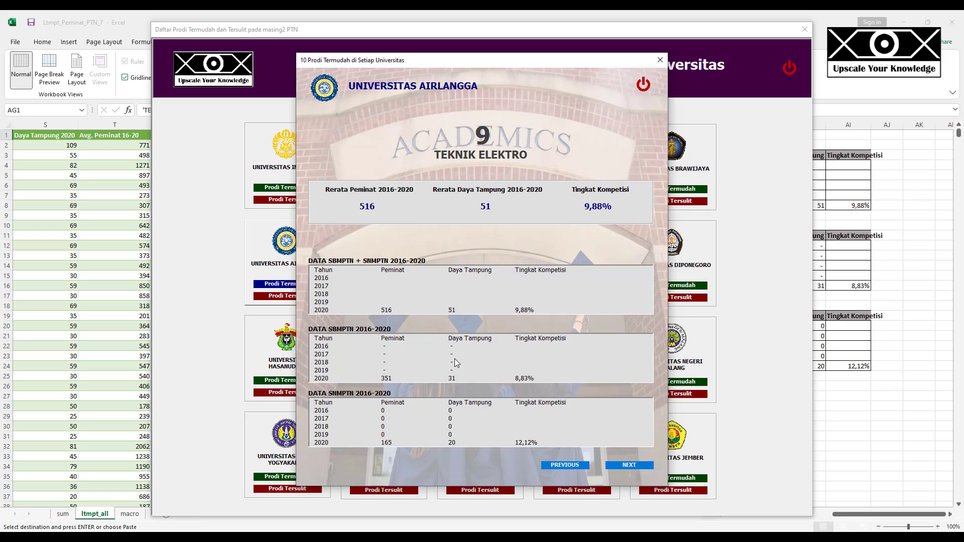
{"action": "key", "text": "Escape"}
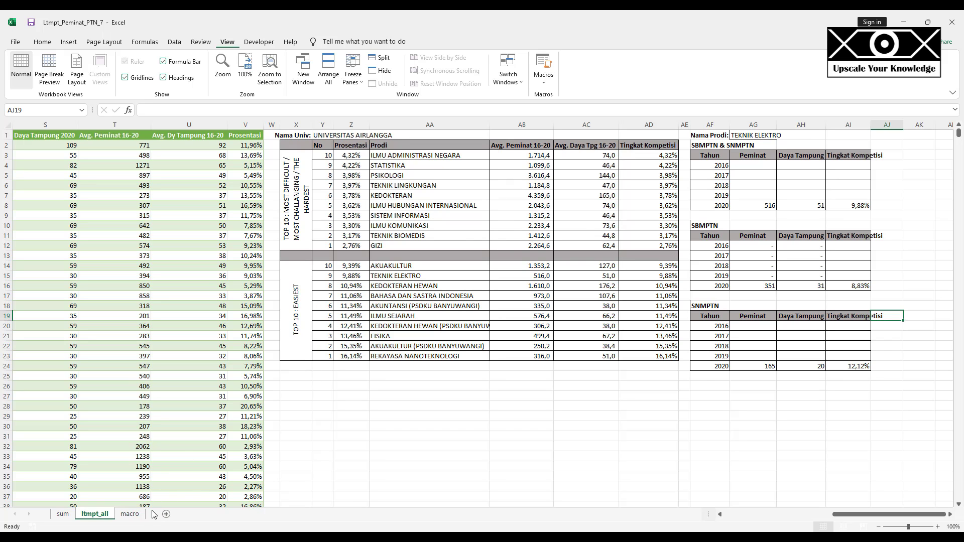
- Relaunch the university list, check Universitas Airlangga's Prodi Tersulit entries 10 and 9, and close both forms
{"action": "left_click", "coordinate": [130, 514]}
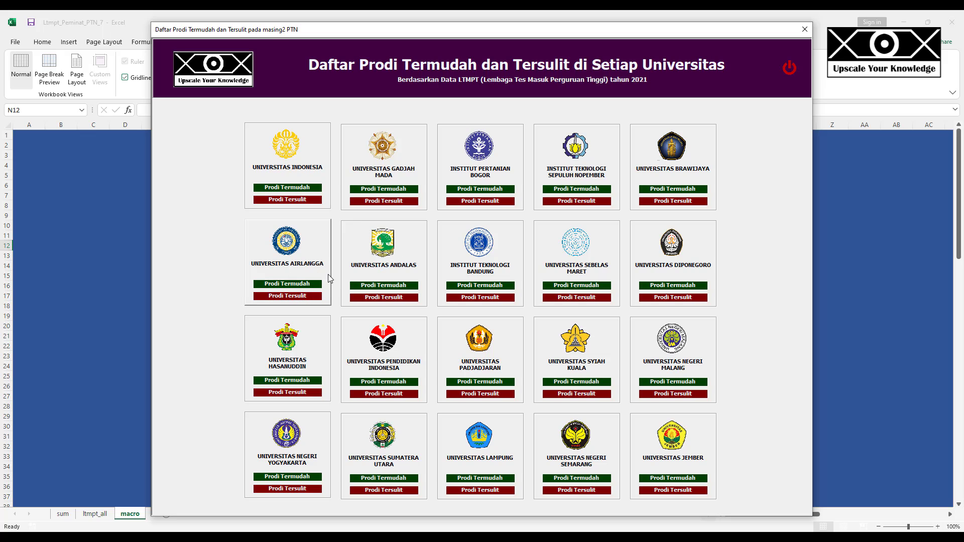
{"action": "left_click", "coordinate": [292, 297]}
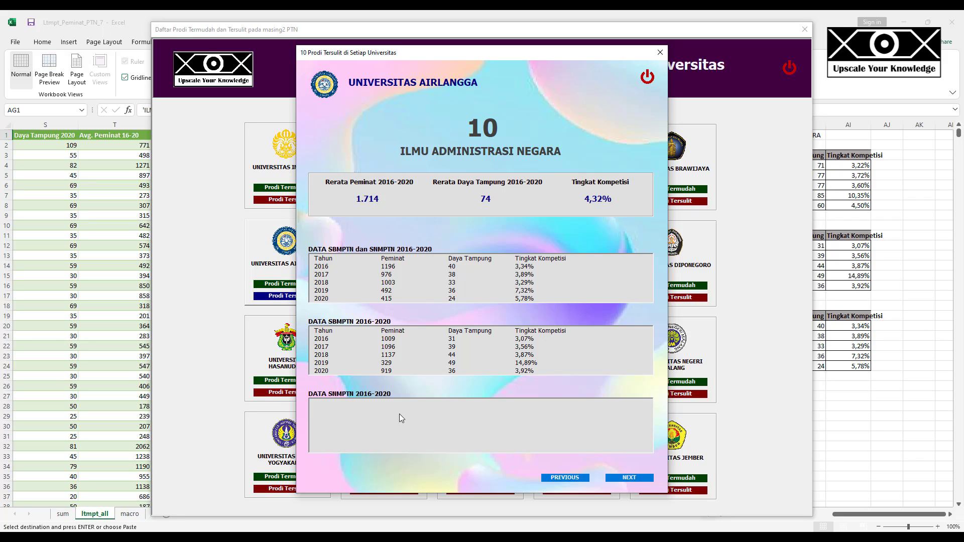
{"action": "left_click", "coordinate": [619, 476]}
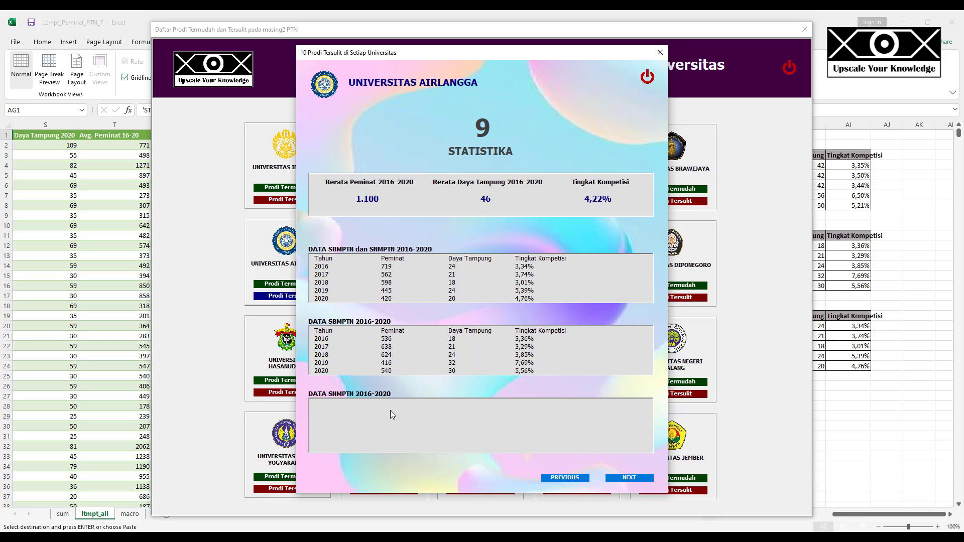
{"action": "left_click", "coordinate": [647, 77]}
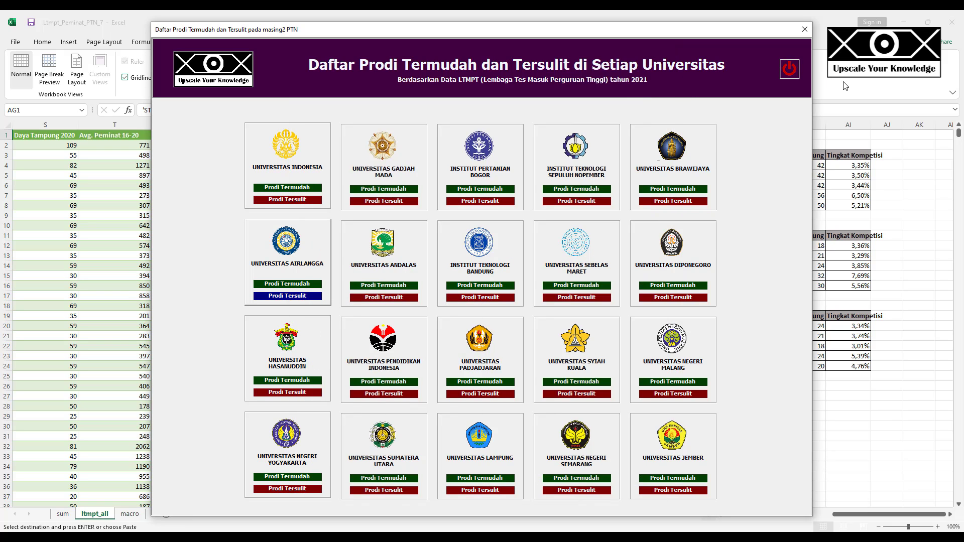
{"action": "left_click", "coordinate": [793, 69]}
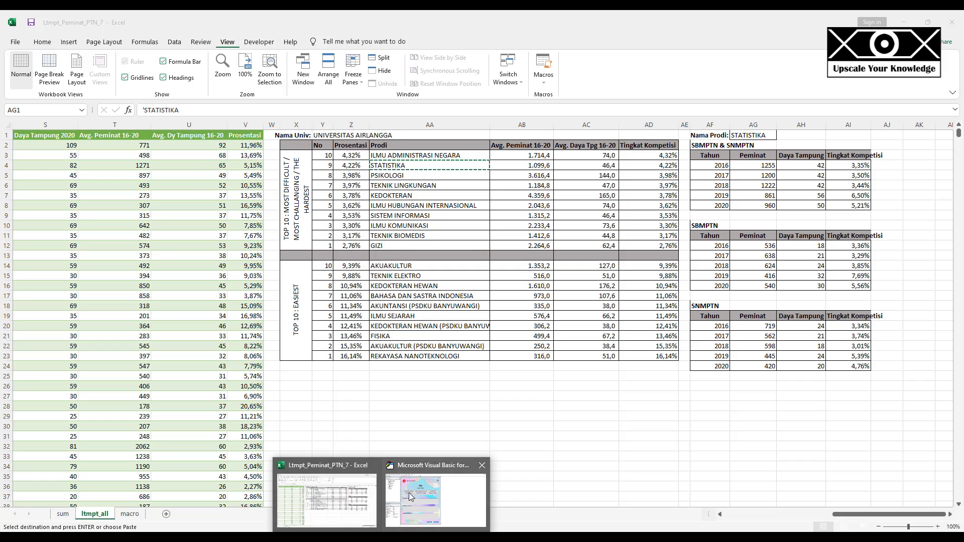
- In ufTersulit's isiData code, replace the list box name in the third With block with lbSNMPTN, copied from the DATA SNMPTN list box
{"action": "left_click", "coordinate": [409, 492]}
{"action": "left_click", "coordinate": [249, 420]}
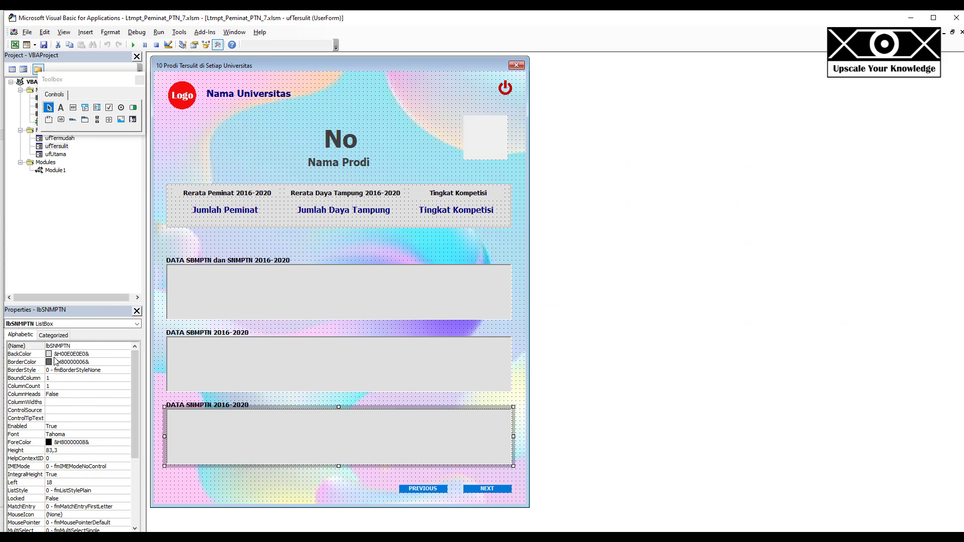
{"action": "double_click", "coordinate": [59, 346]}
{"action": "right_click", "coordinate": [59, 346]}
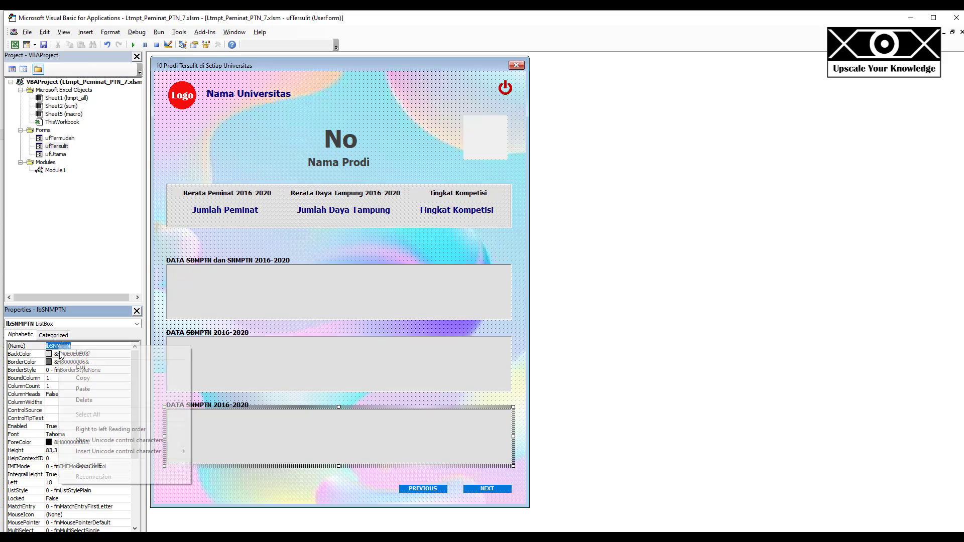
{"action": "left_click", "coordinate": [82, 378]}
{"action": "left_click", "coordinate": [159, 248]}
{"action": "key", "text": "F7"}
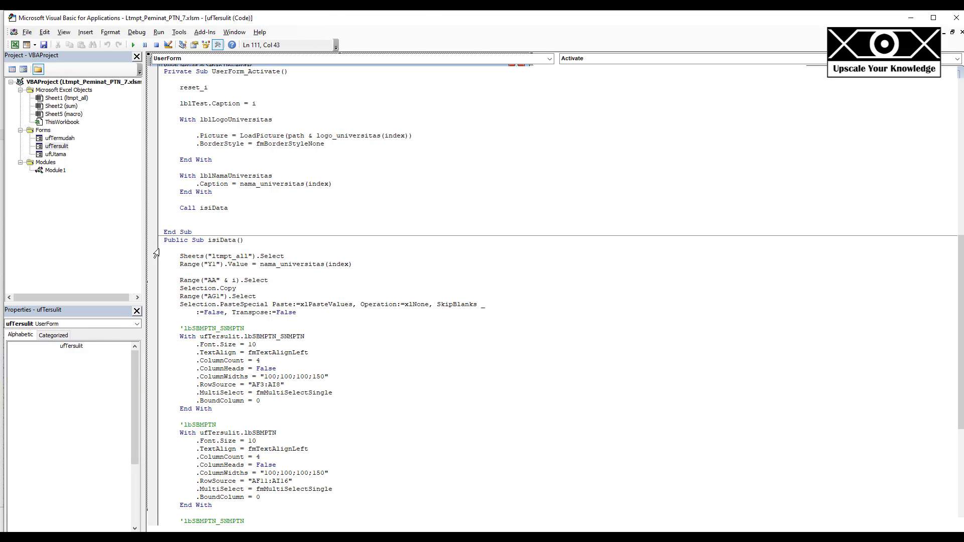
{"action": "scroll", "coordinate": [312, 384], "scroll_direction": "down", "scroll_amount": 7}
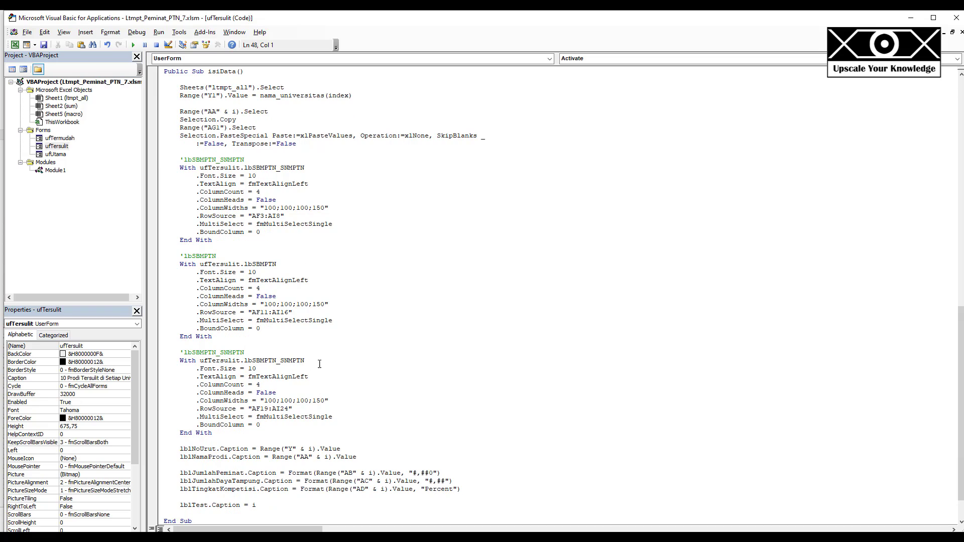
{"action": "double_click", "coordinate": [265, 360]}
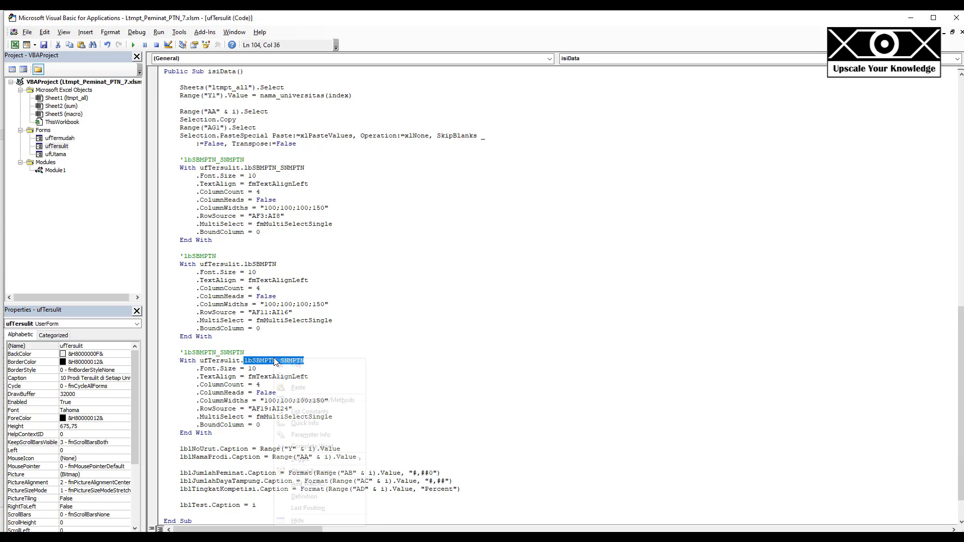
{"action": "right_click", "coordinate": [274, 360]}
{"action": "left_click", "coordinate": [298, 388]}
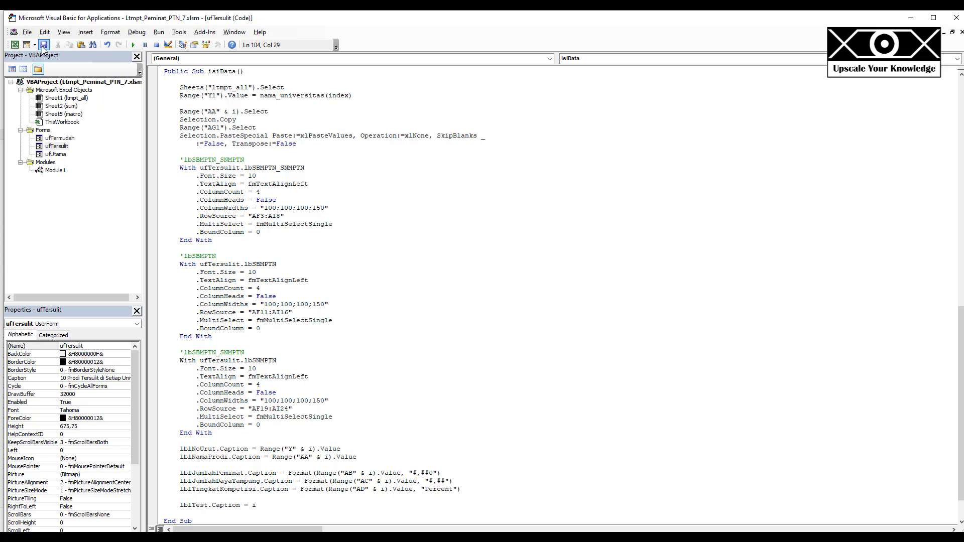
- Run the macro from Module1 and open the Prodi Tersulit form for Universitas Airlangga
{"action": "left_click", "coordinate": [55, 170]}
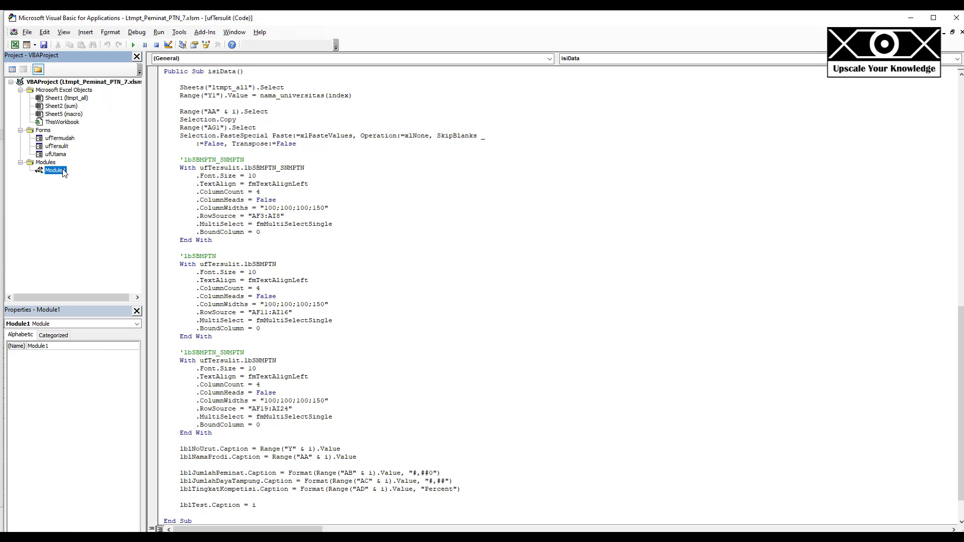
{"action": "double_click", "coordinate": [63, 173]}
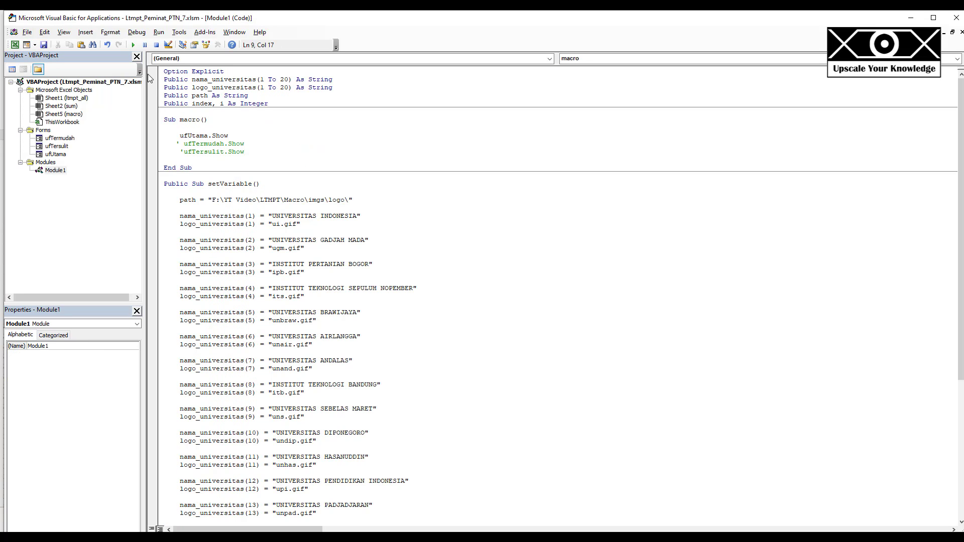
{"action": "left_click", "coordinate": [133, 44]}
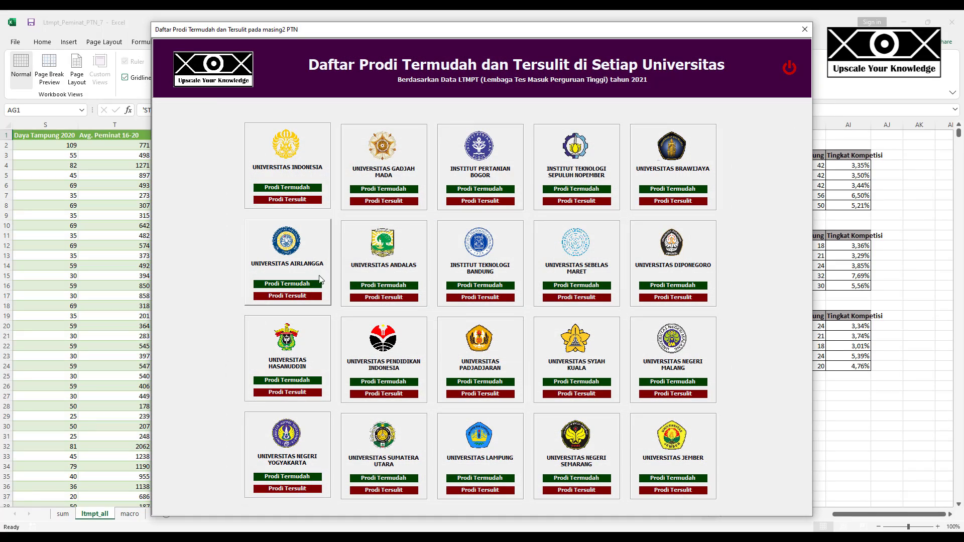
{"action": "left_click", "coordinate": [298, 297]}
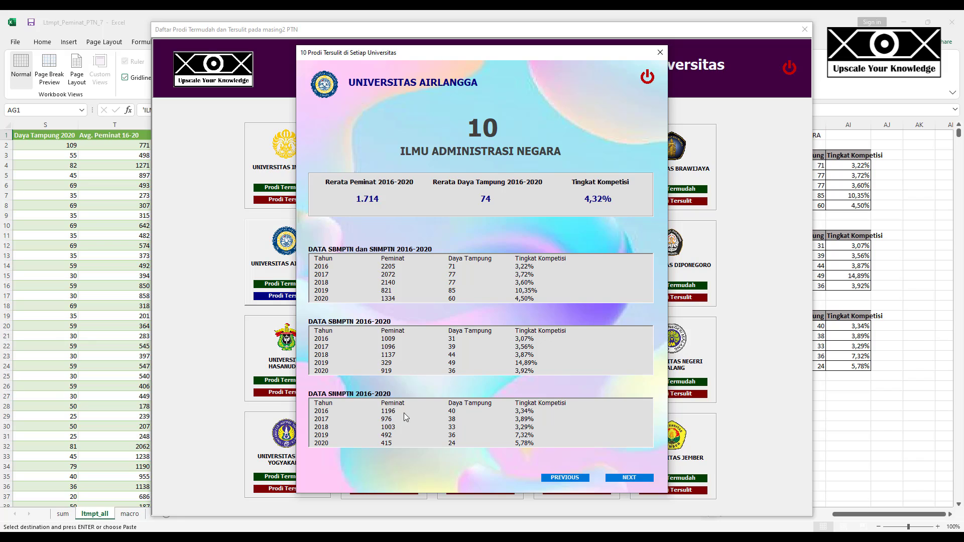
- Check the combined 2016 Peminat figure by adding 1009 + 1196 in Calculator, and close Calculator
{"action": "left_click", "coordinate": [510, 538]}
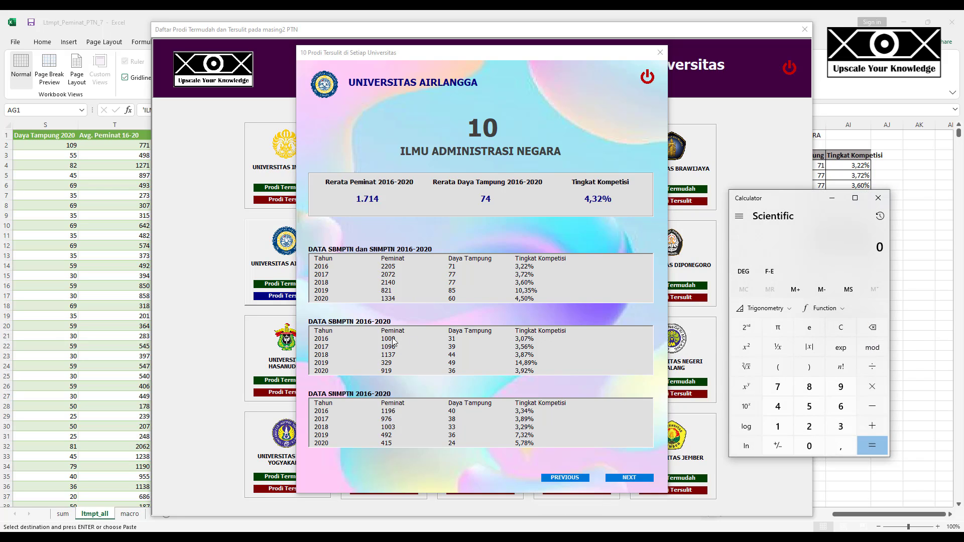
{"action": "left_click", "coordinate": [778, 427]}
{"action": "left_click", "coordinate": [809, 446]}
{"action": "left_click", "coordinate": [809, 446]}
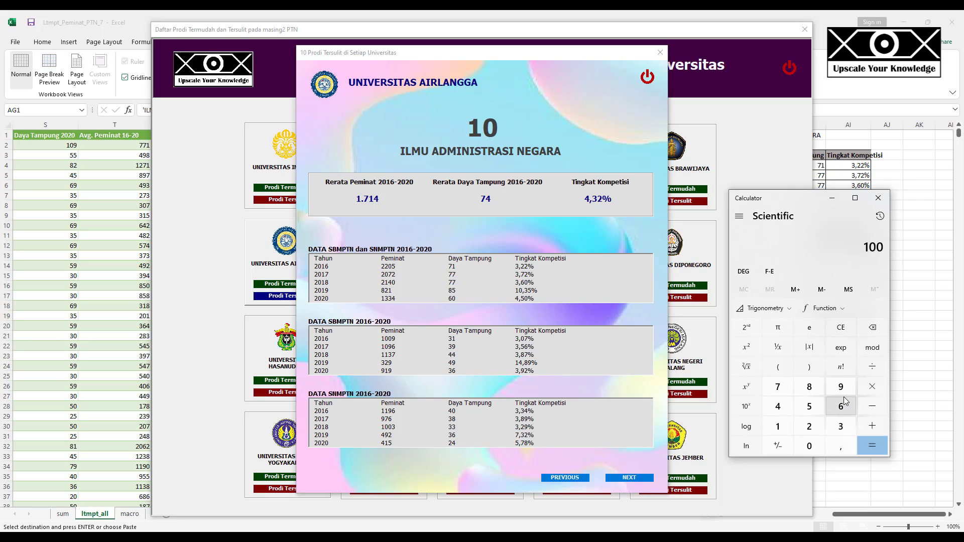
{"action": "left_click", "coordinate": [840, 387]}
{"action": "left_click", "coordinate": [872, 426]}
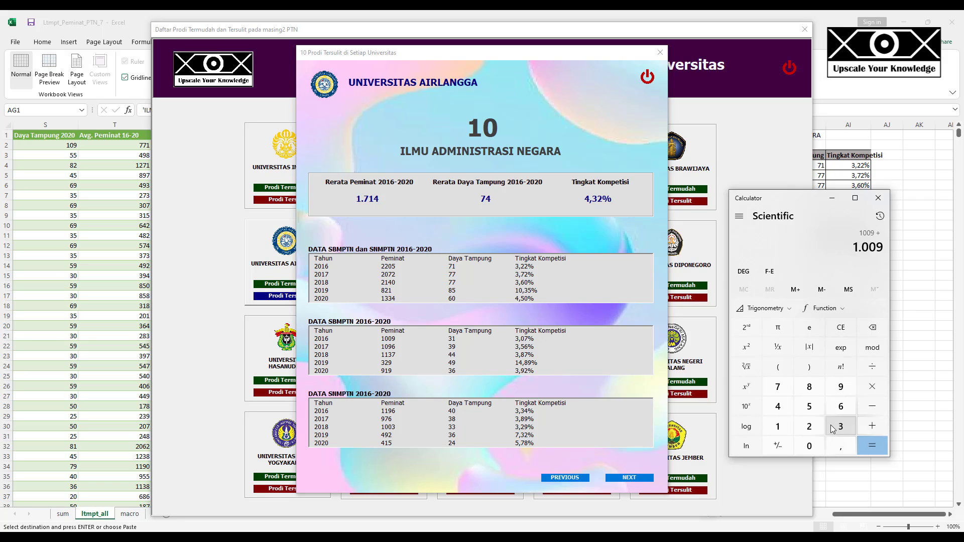
{"action": "left_click", "coordinate": [783, 427]}
{"action": "left_click", "coordinate": [784, 427]}
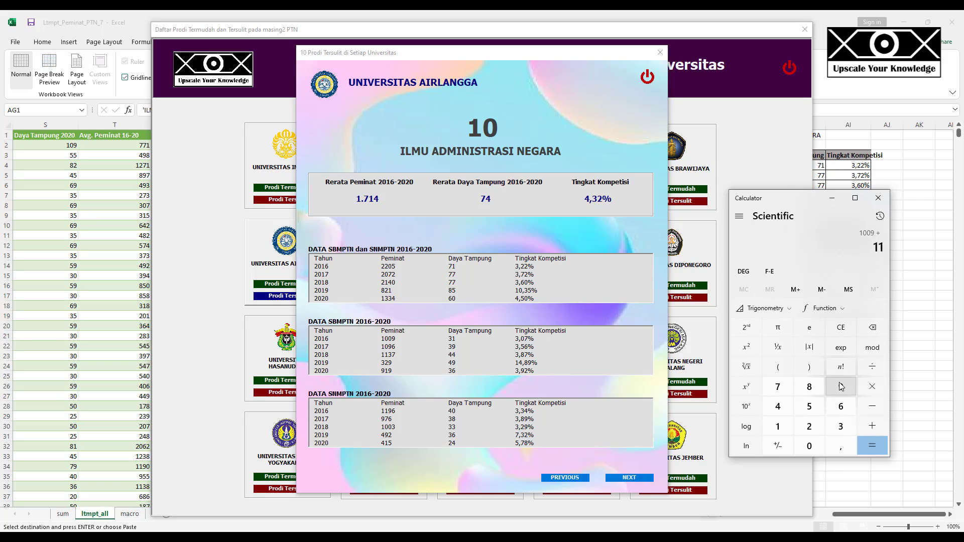
{"action": "left_click", "coordinate": [841, 387]}
{"action": "left_click", "coordinate": [840, 407]}
{"action": "left_click", "coordinate": [871, 443]}
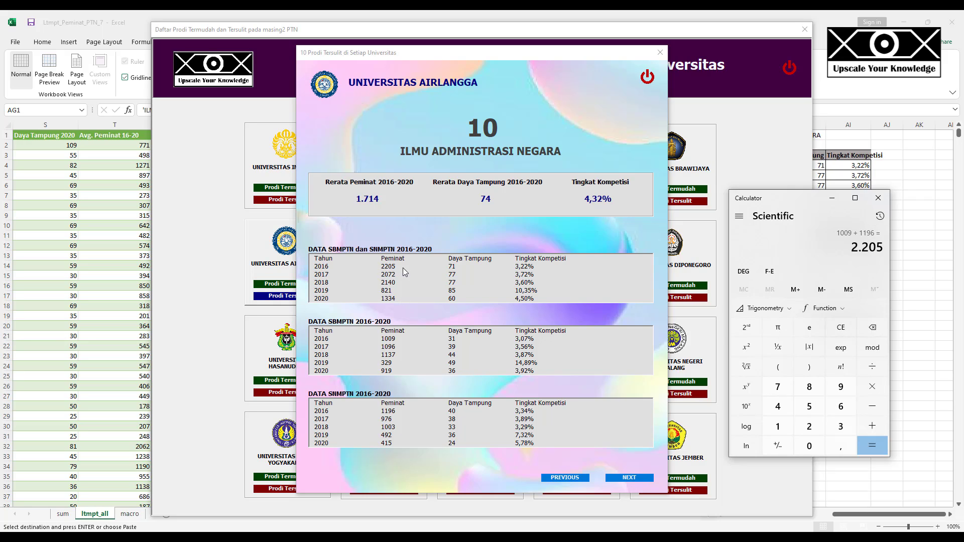
{"action": "left_click", "coordinate": [878, 198]}
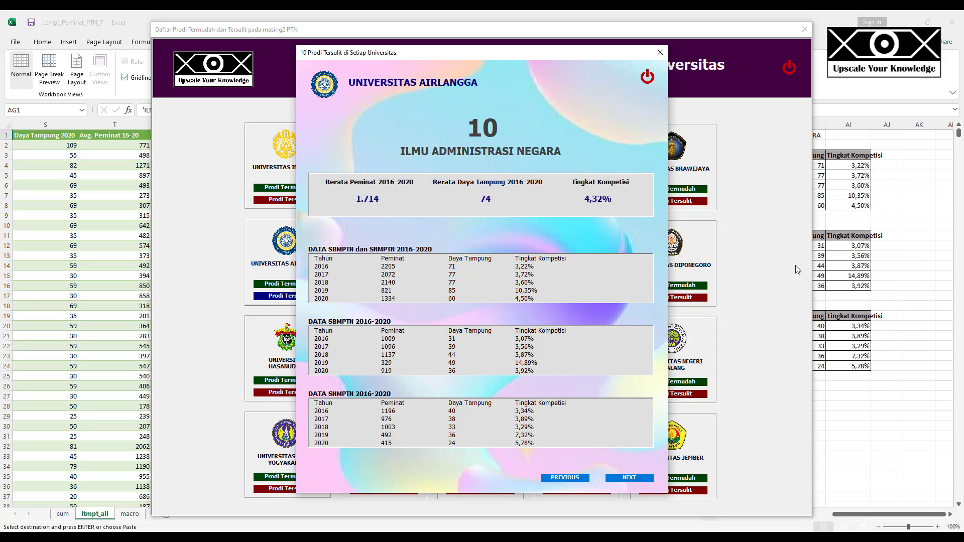
- Page through Universitas Airlangga's Prodi Tersulit entries from 10 to 5, checking the three data lists, and close the form
{"action": "left_click", "coordinate": [628, 479]}
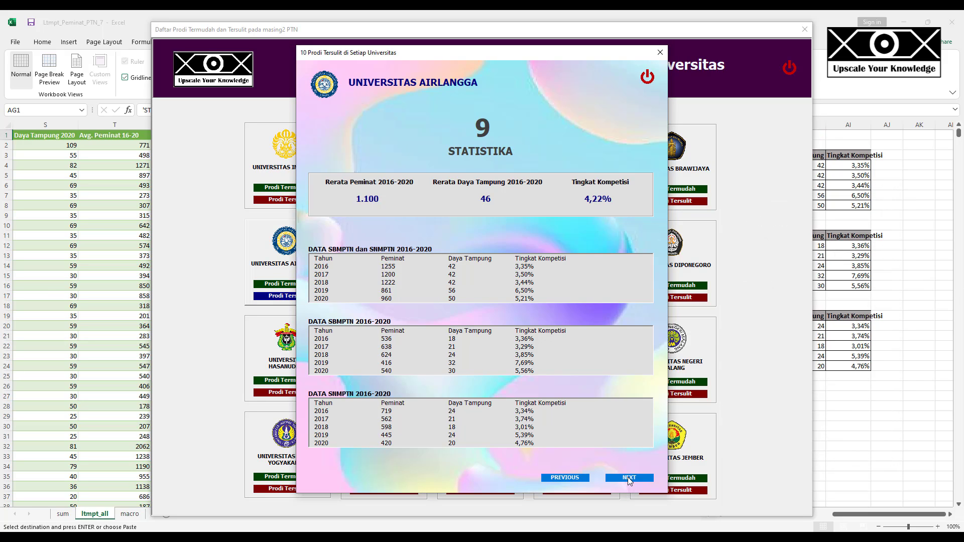
{"action": "left_click", "coordinate": [628, 479]}
{"action": "left_click", "coordinate": [628, 478]}
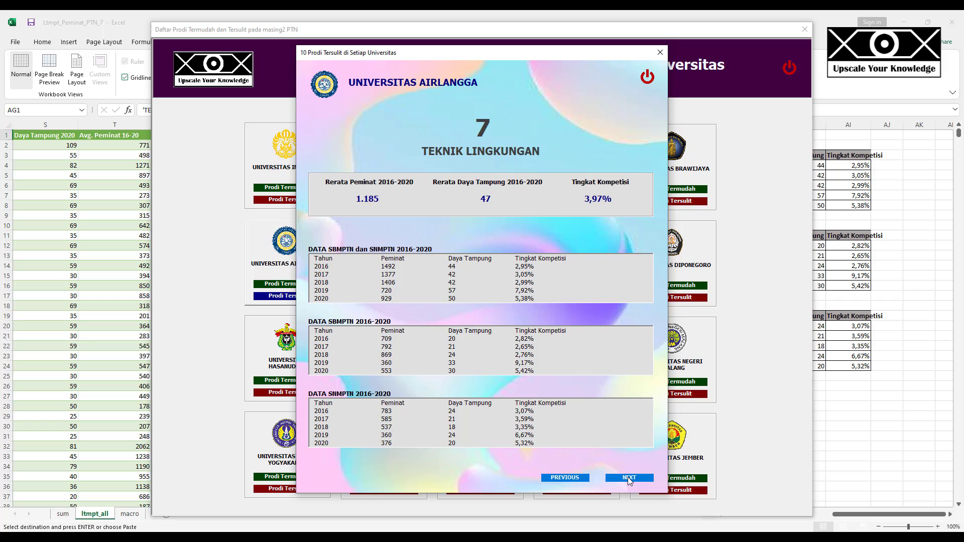
{"action": "left_click", "coordinate": [628, 479]}
{"action": "left_click", "coordinate": [629, 478]}
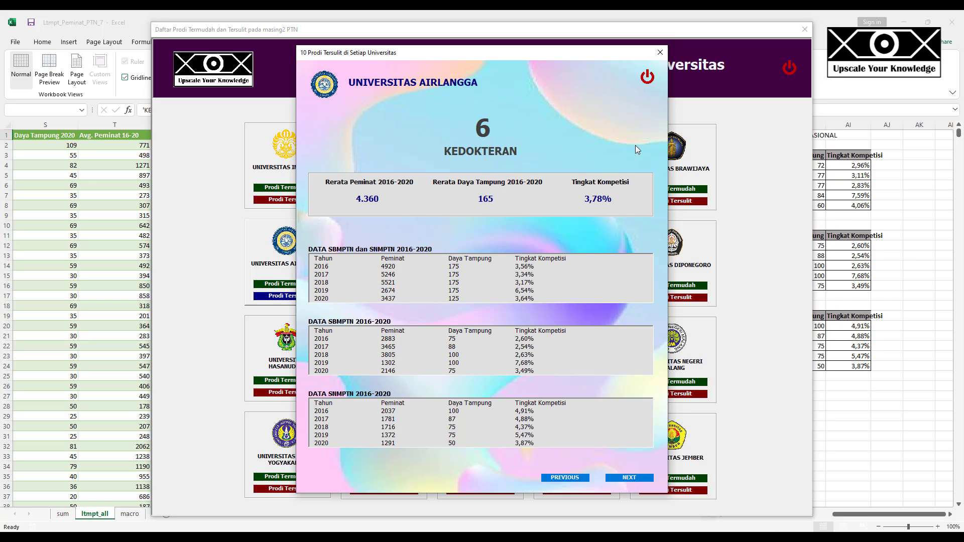
{"action": "left_click", "coordinate": [648, 78]}
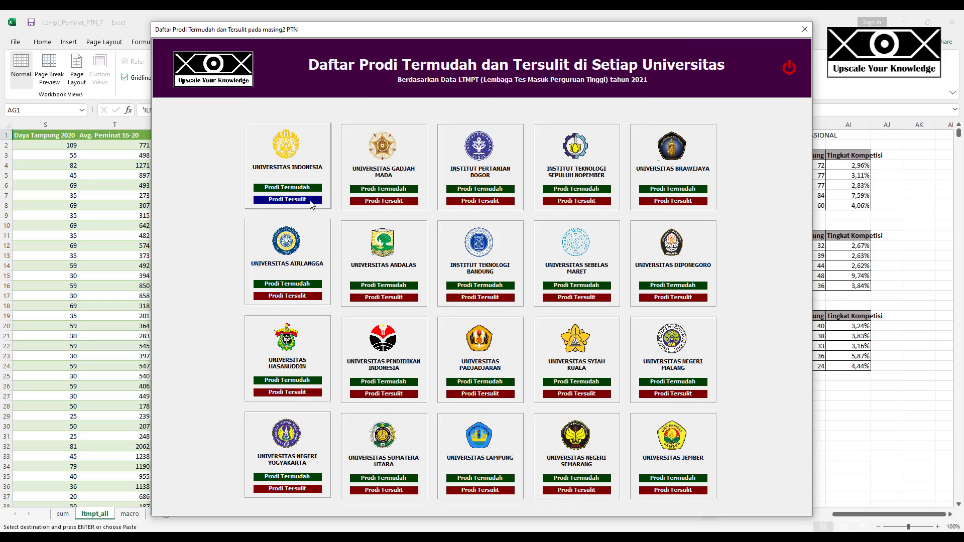
- Open Universitas Indonesia's Prodi Tersulit form, review its data lists from entry 10 to 3, and close it
{"action": "left_click", "coordinate": [308, 200]}
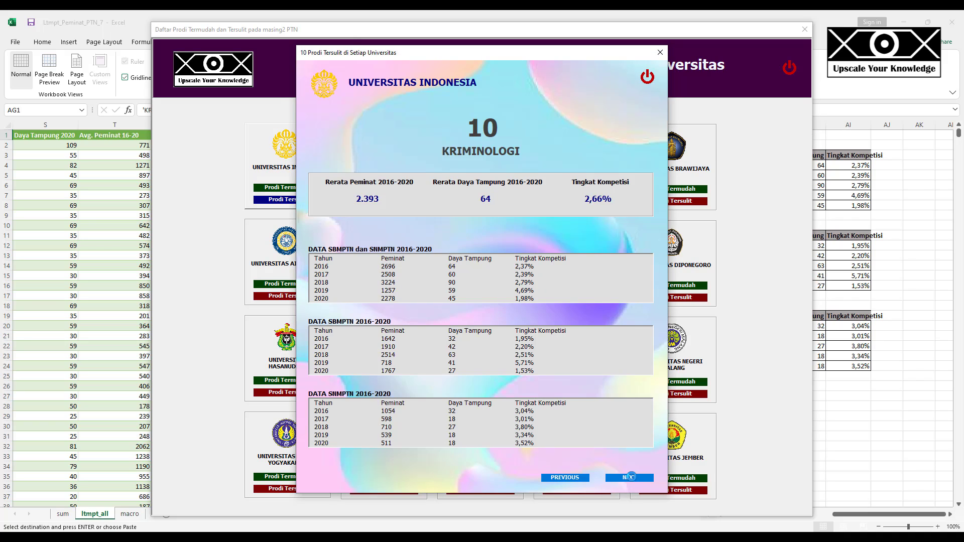
{"action": "left_click", "coordinate": [629, 477]}
{"action": "left_click", "coordinate": [631, 477]}
{"action": "left_click", "coordinate": [631, 477]}
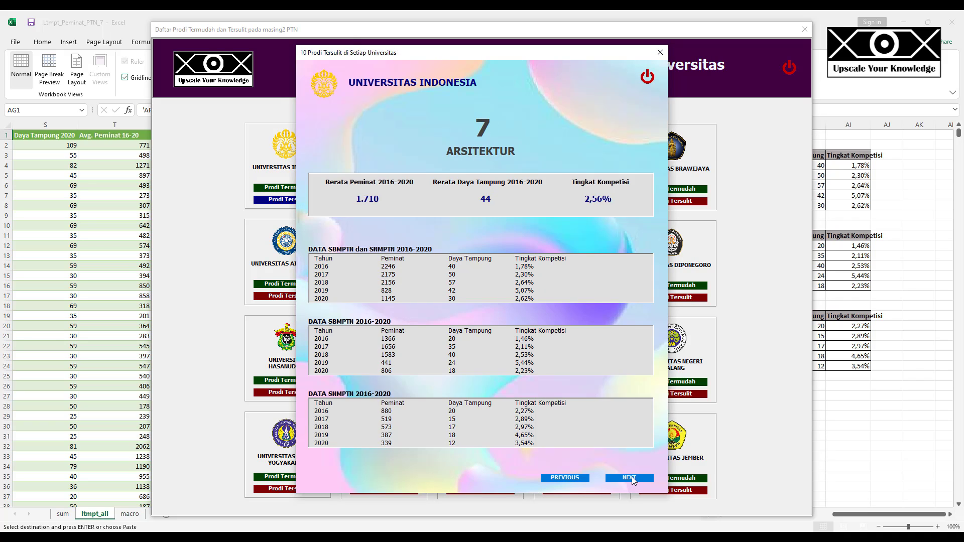
{"action": "left_click", "coordinate": [631, 477]}
{"action": "left_click", "coordinate": [629, 477]}
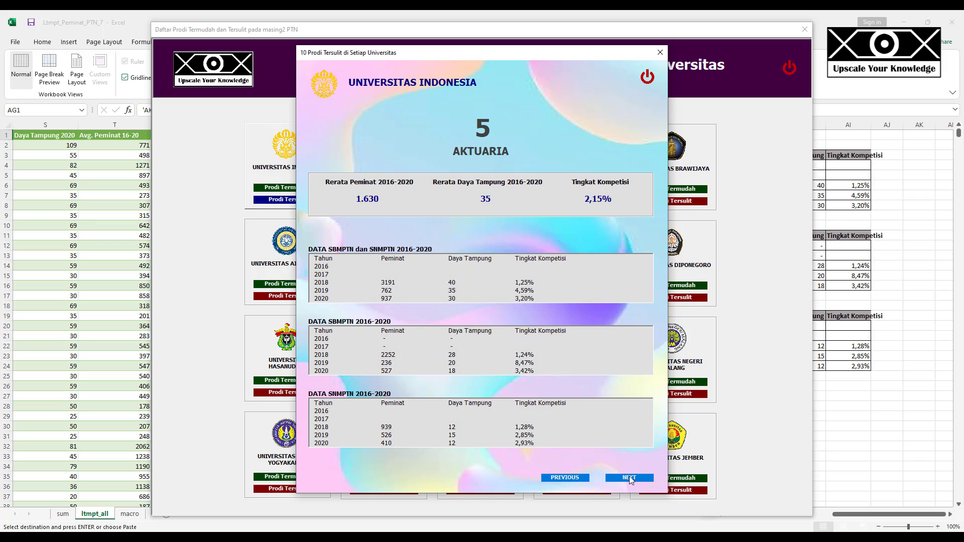
{"action": "left_click", "coordinate": [629, 477]}
{"action": "left_click", "coordinate": [629, 477]}
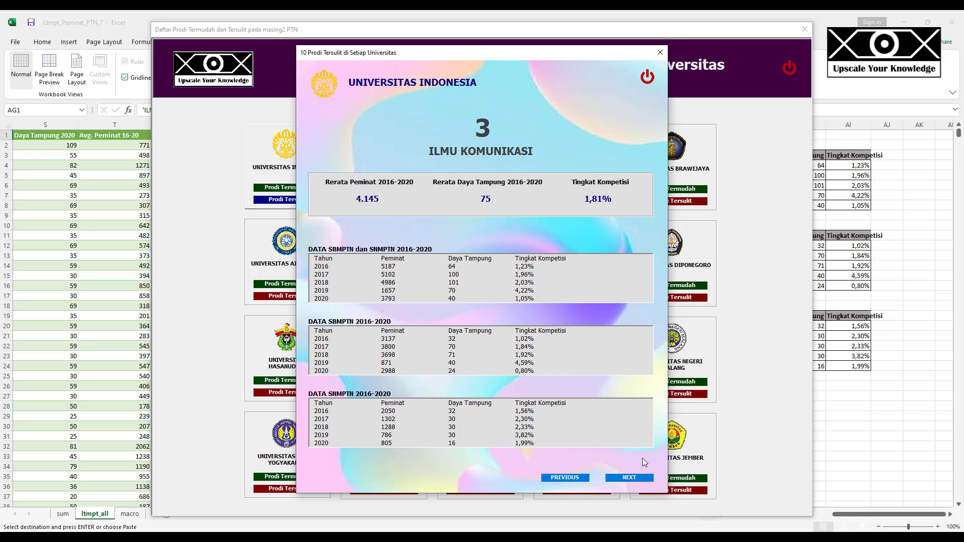
{"action": "left_click", "coordinate": [647, 78]}
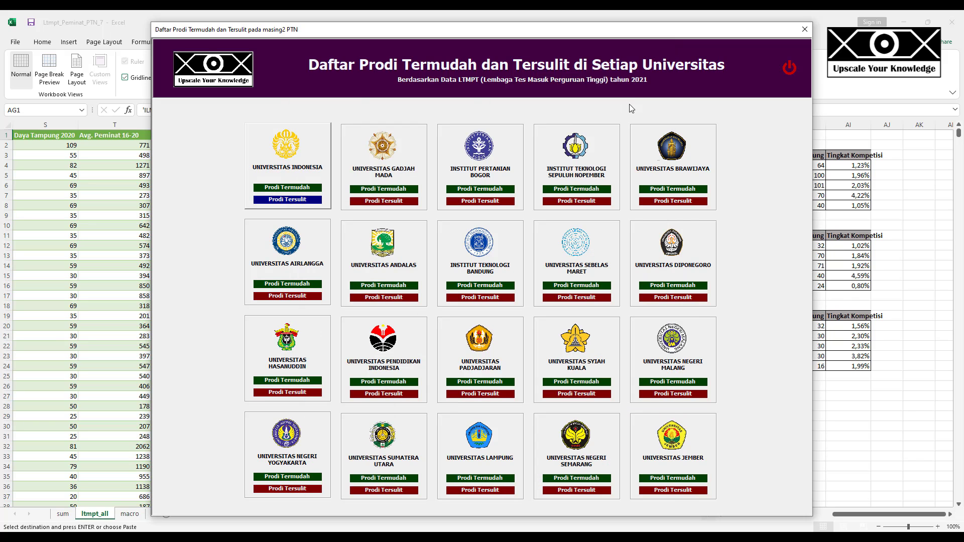
- Check entry 10 in Universitas Indonesia's Prodi Termudah and Prodi Tersulit forms, closing each form after viewing it
{"action": "left_click", "coordinate": [320, 188]}
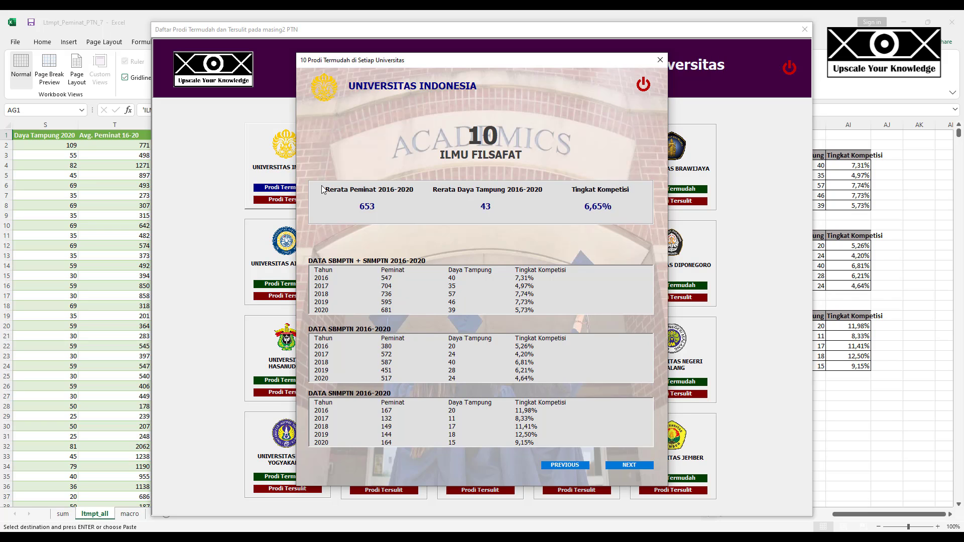
{"action": "left_click", "coordinate": [644, 85]}
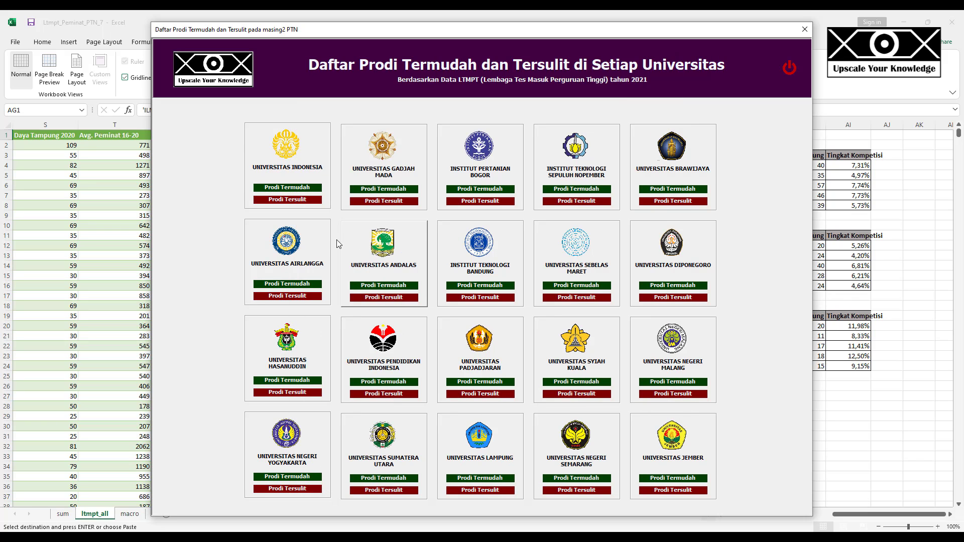
{"action": "left_click", "coordinate": [288, 200]}
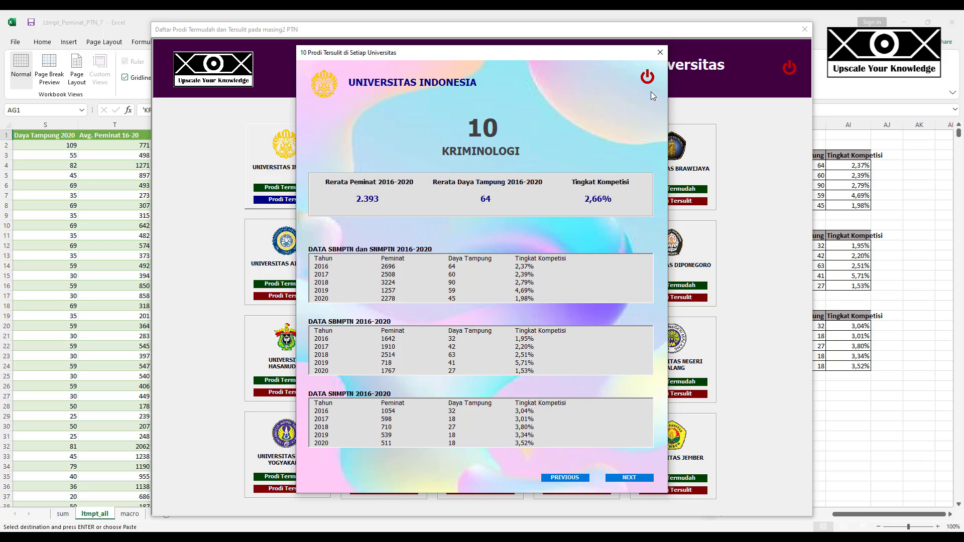
{"action": "left_click", "coordinate": [647, 78]}
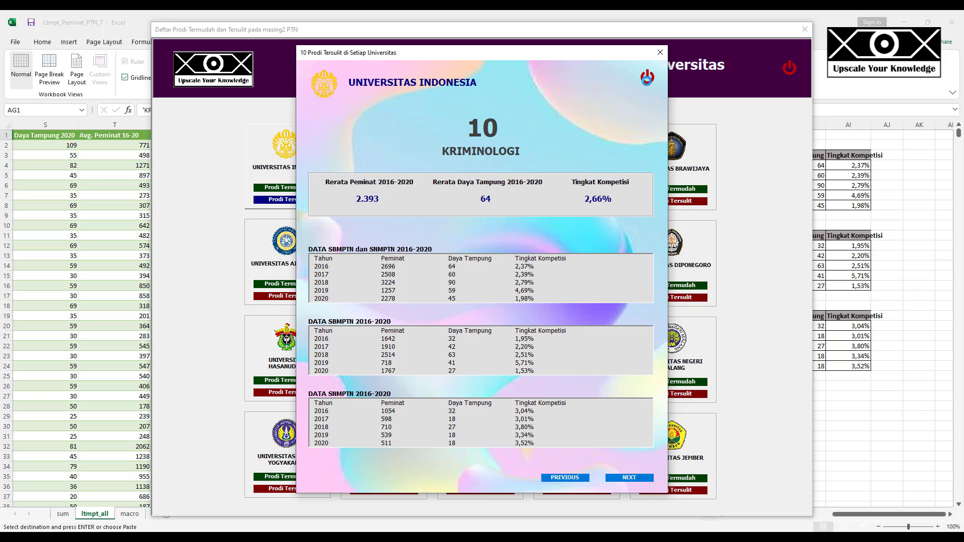